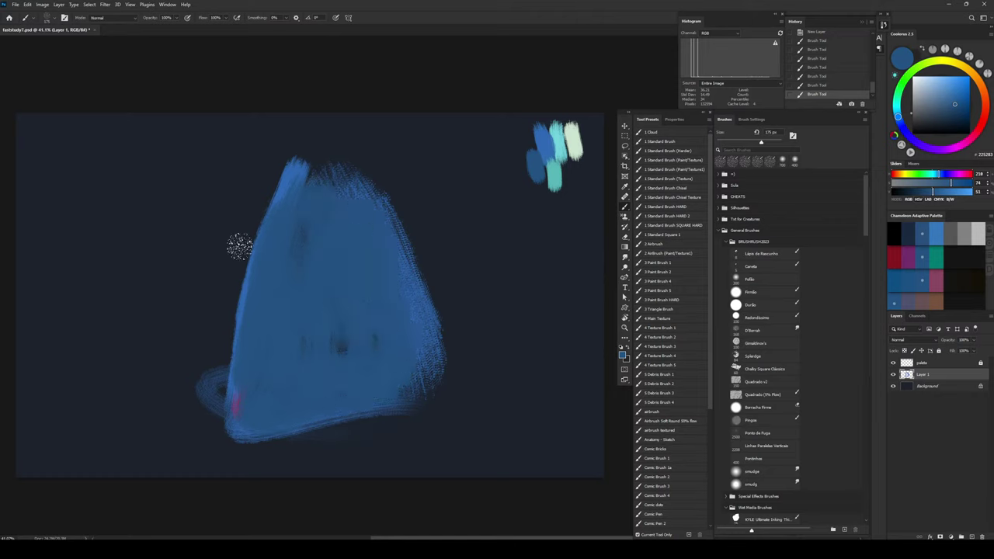
Step: Widen the mountain's base with its dark blue and paint broad brighter blue ground strokes across the foreground
mouse_move(287, 342)
mouse_down()
mouse_move(346, 338)
mouse_move(371, 396)
mouse_up()
alt+click(556, 146)
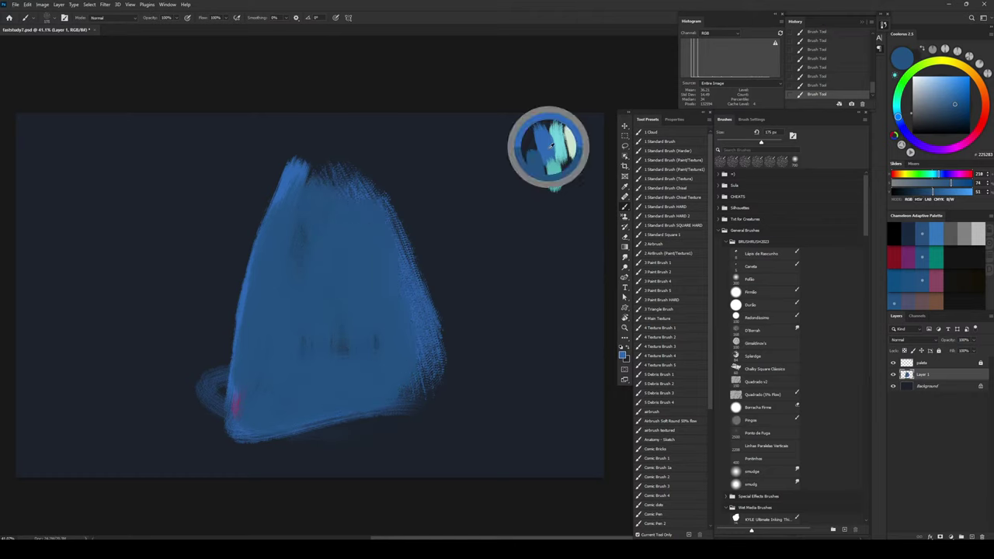
mouse_move(22, 424)
mouse_down()
mouse_move(444, 424)
mouse_move(80, 426)
mouse_move(234, 429)
mouse_move(473, 458)
mouse_move(612, 441)
mouse_move(255, 428)
mouse_move(178, 455)
mouse_up()
alt+click(218, 407)
mouse_move(218, 406)
mouse_down()
mouse_move(244, 286)
mouse_move(279, 268)
mouse_move(256, 379)
mouse_move(384, 376)
mouse_move(420, 397)
mouse_move(408, 304)
mouse_move(447, 366)
mouse_move(411, 392)
mouse_move(240, 394)
mouse_move(236, 385)
mouse_move(357, 415)
mouse_up()
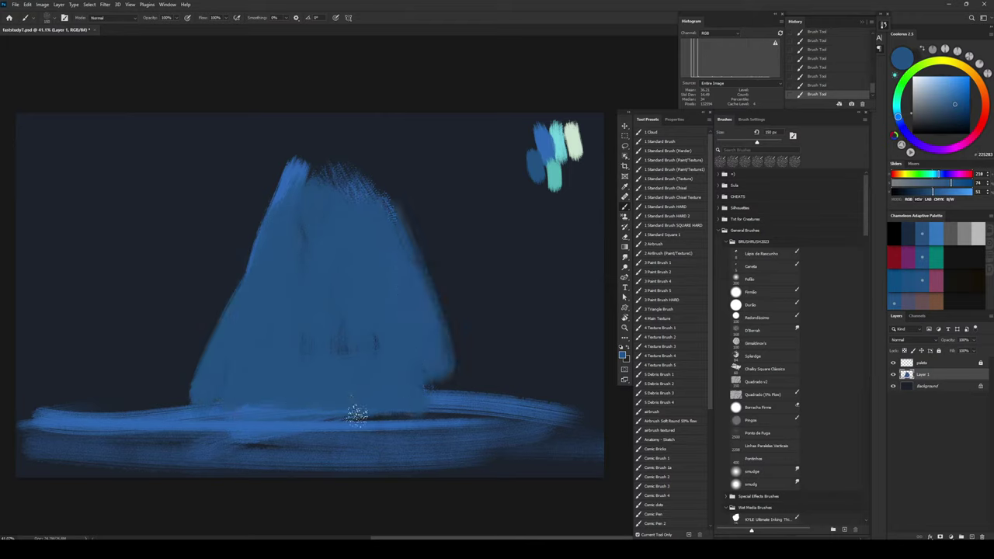
Step: Add a layer between Background and Layer 1 and draw a thin straight horizon line in the palette's cyan
click(937, 386)
key(ctrl+shift+alt+n)
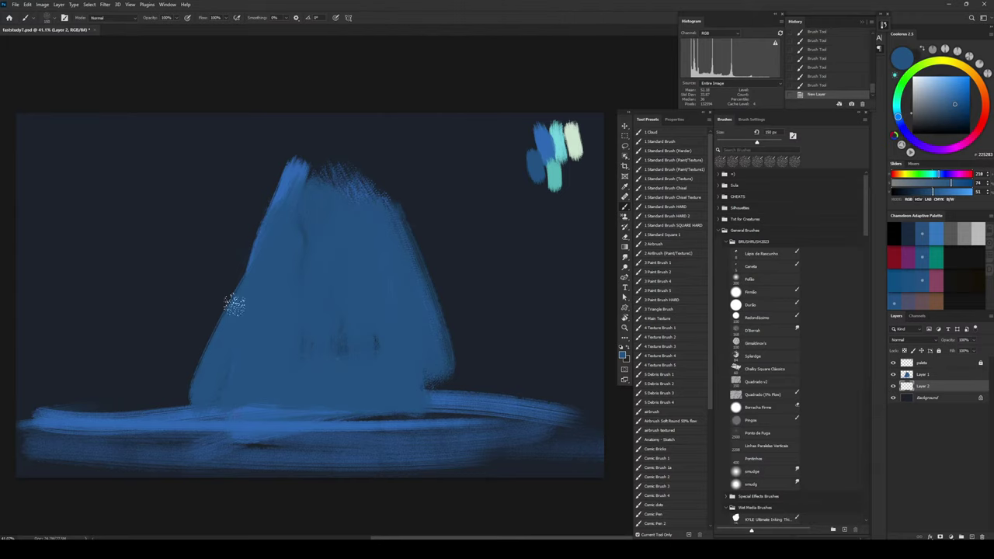
alt+click(563, 147)
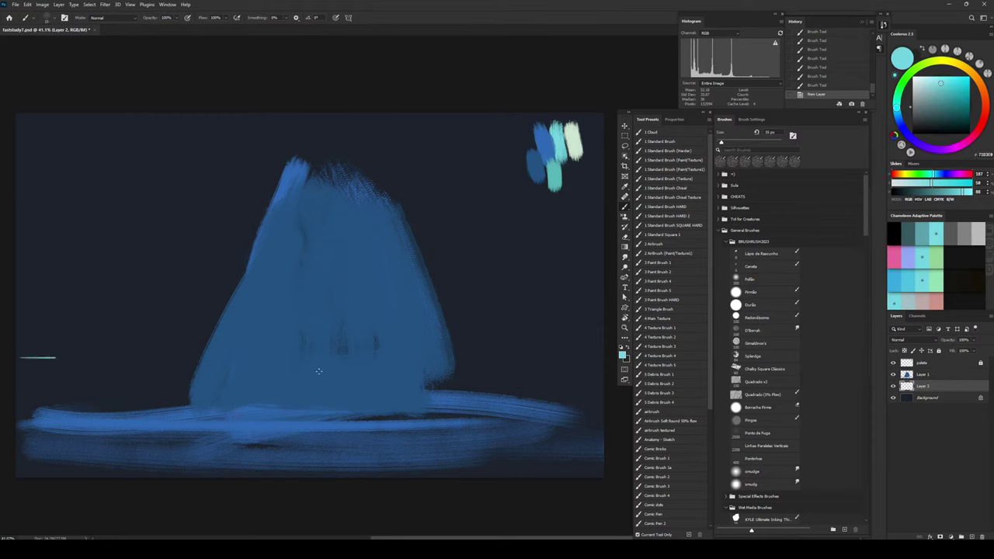
drag(319, 371, 373, 373)
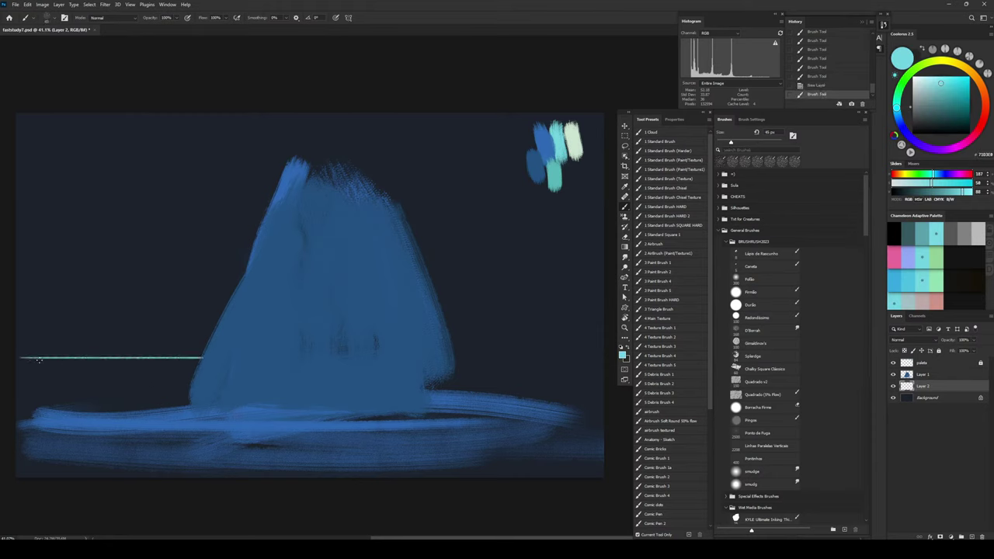
Step: Paint faint, textured cyan strokes beside the mountain's right base with an enlarged brush
drag(441, 354, 553, 380)
key(bracketright)
key(bracketright)
key(bracketright)
key(bracketright)
key(bracketright)
key(ctrl+z)
key(bracketright)
mouse_move(496, 366)
mouse_down()
mouse_move(619, 376)
mouse_move(499, 366)
mouse_move(602, 379)
mouse_up()
key(bracketleft)
key(bracketleft)
key(bracketleft)
key(bracketleft)
key(bracketleft)
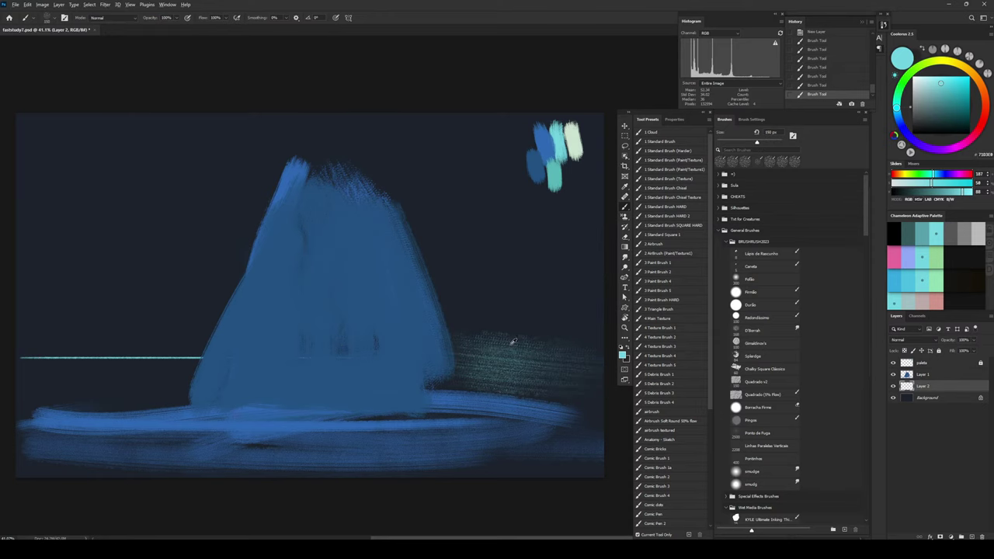
Step: Brush a faint cloud patch beside the palette in its palest green, using the fgnhfg 3 brush from the Painterlys group
alt+click(577, 142)
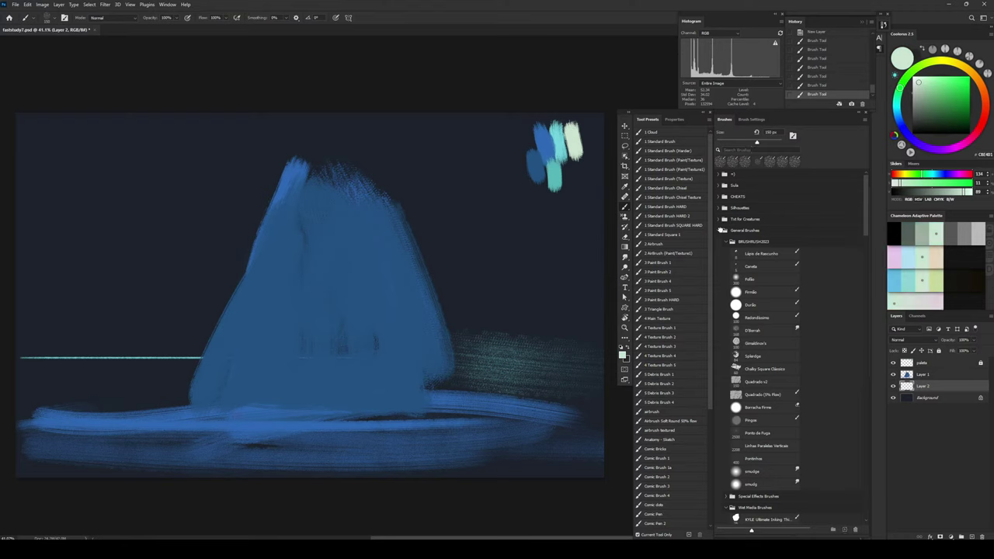
click(721, 231)
click(721, 241)
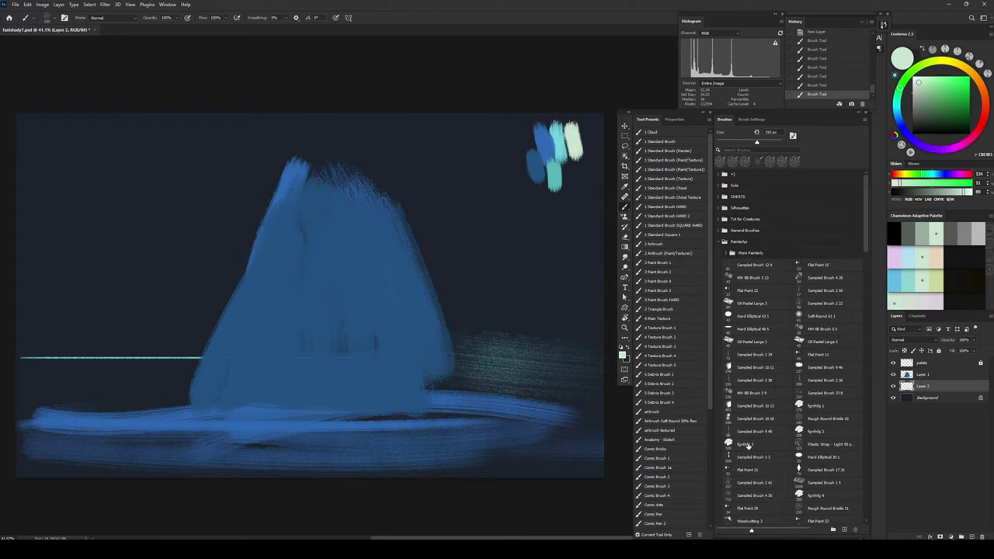
click(746, 445)
drag(525, 247, 504, 172)
key(ctrl+z)
key(bracketright)
key(bracketright)
key(bracketright)
key(bracketright)
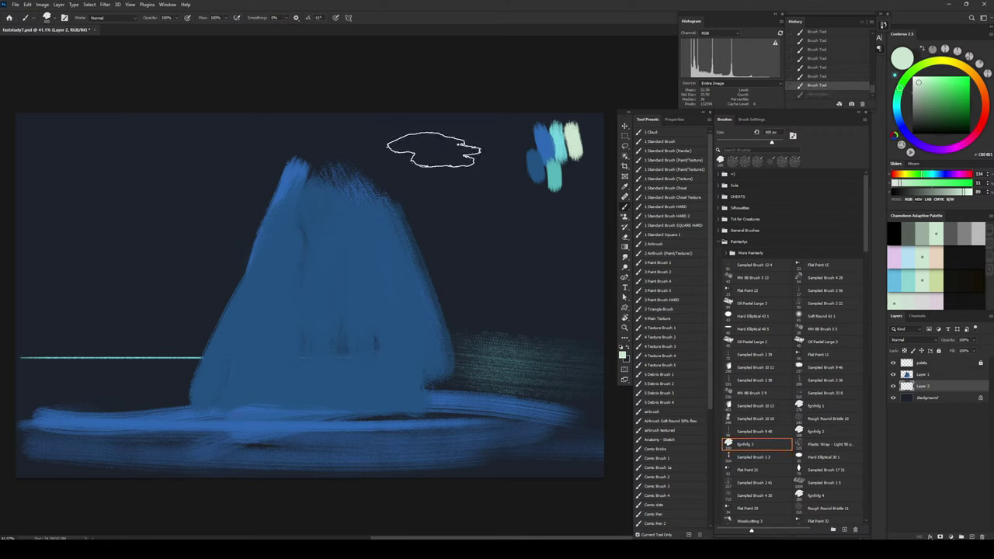
drag(460, 147, 483, 153)
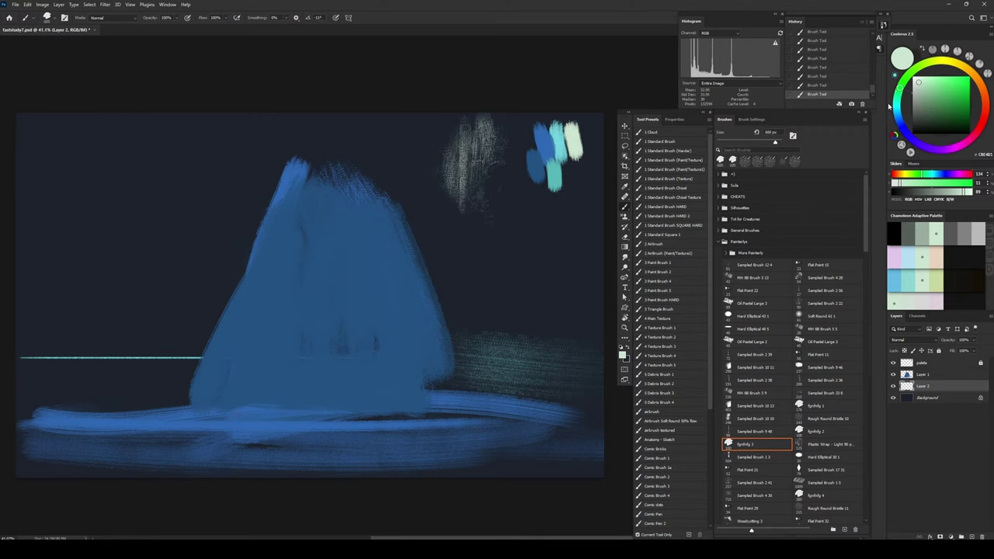
Step: Dim the pale green slightly and spread large textured clouds across the whole sky behind the mountain at about 900 px
key(bracketright)
key(bracketright)
key(bracketright)
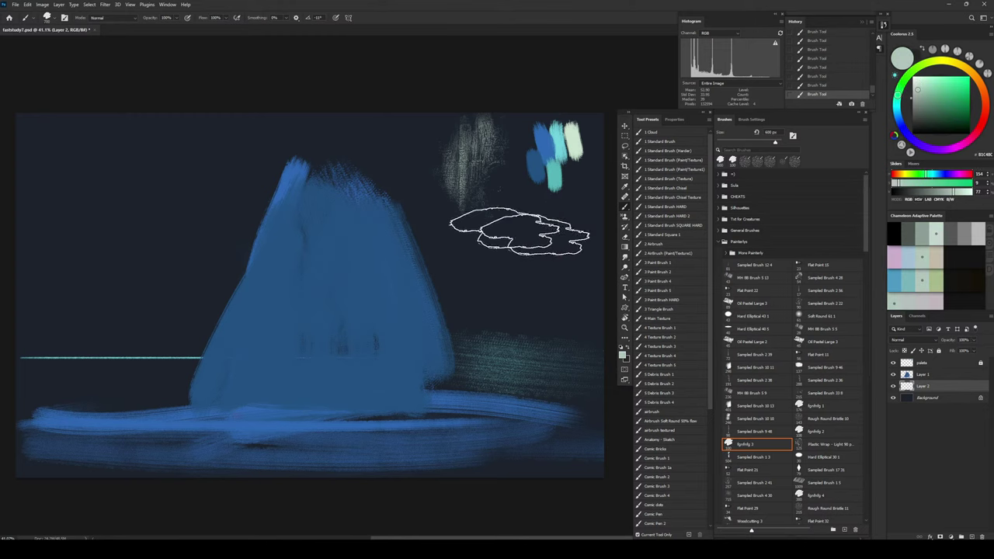
drag(501, 137, 509, 286)
key(ctrl+z)
mouse_move(496, 155)
mouse_down()
mouse_move(542, 212)
mouse_move(497, 132)
mouse_move(544, 225)
mouse_move(567, 231)
mouse_move(474, 126)
mouse_move(520, 208)
mouse_move(325, 102)
mouse_move(401, 198)
mouse_move(126, 227)
mouse_move(194, 153)
mouse_move(233, 236)
mouse_up()
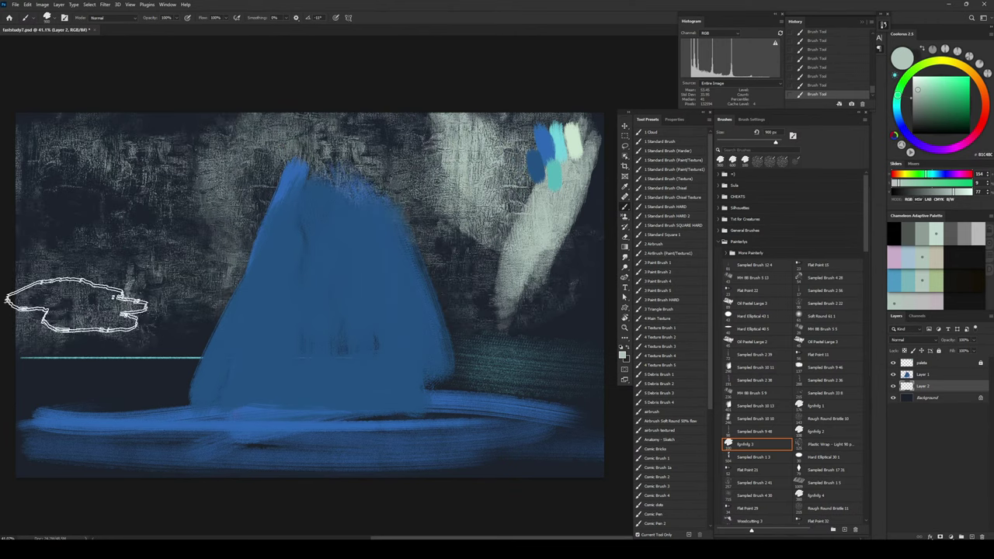
Step: Darken the lower left sky and the bright diagonal cloud streak on the right with sampled dark tones
alt+click(171, 344)
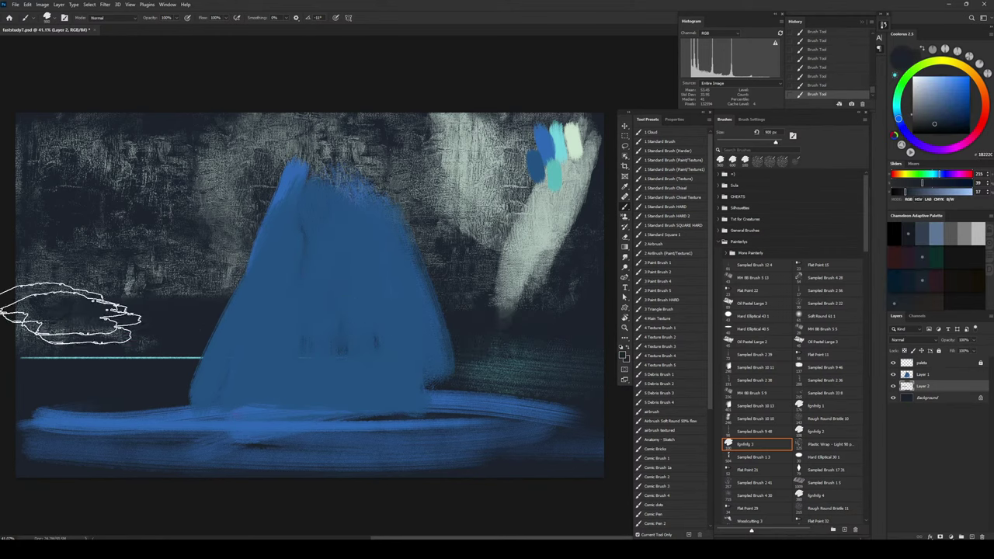
alt+click(477, 159)
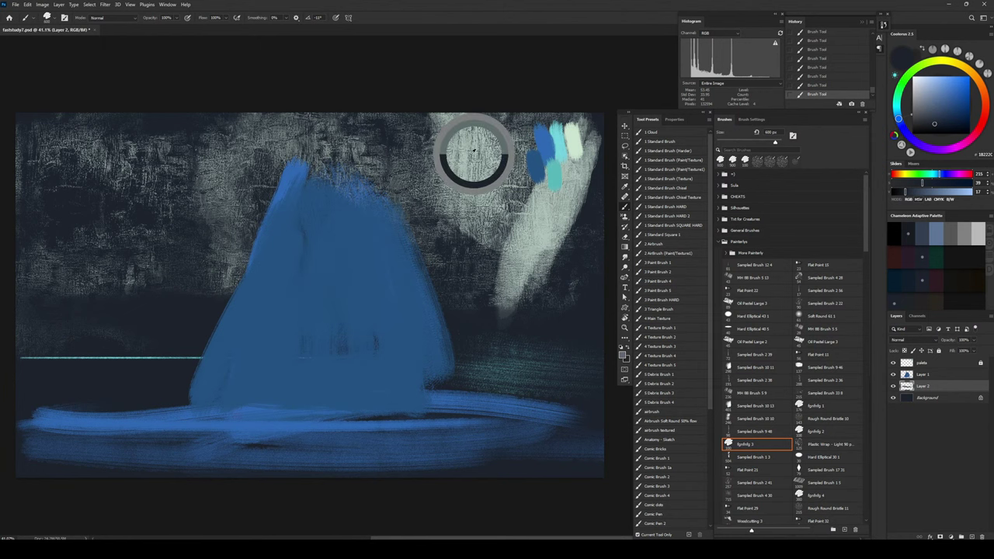
mouse_move(562, 217)
mouse_down()
mouse_move(490, 282)
mouse_move(580, 188)
mouse_up()
key(ctrl+z)
mouse_move(477, 296)
mouse_down()
mouse_move(539, 265)
mouse_move(553, 212)
mouse_up()
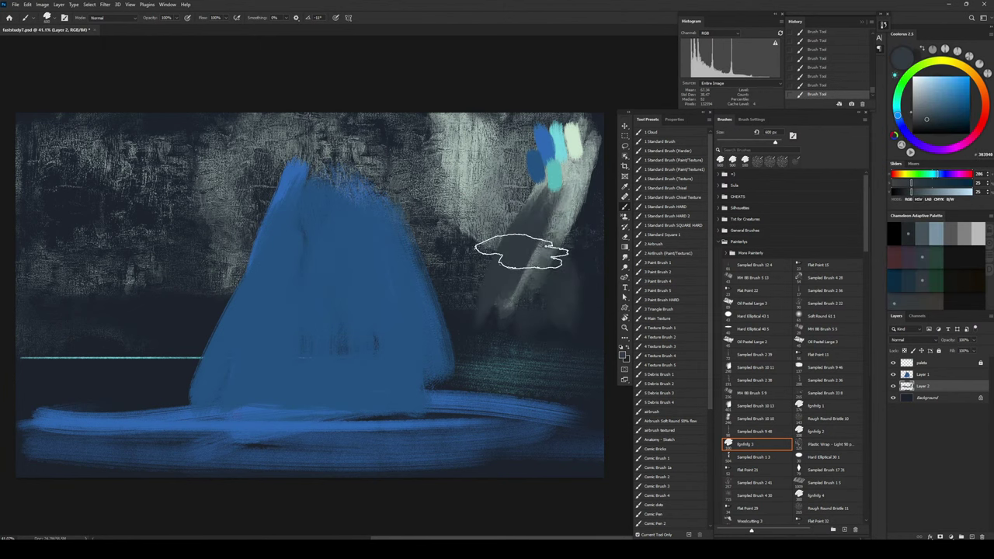
drag(522, 252, 544, 300)
Step: Soften the clouds below the palette with a sampled gray-green at 600 px
alt+click(491, 208)
drag(492, 218, 514, 314)
mouse_move(517, 212)
mouse_down()
mouse_move(561, 277)
mouse_move(551, 215)
mouse_move(566, 151)
mouse_move(559, 233)
mouse_up()
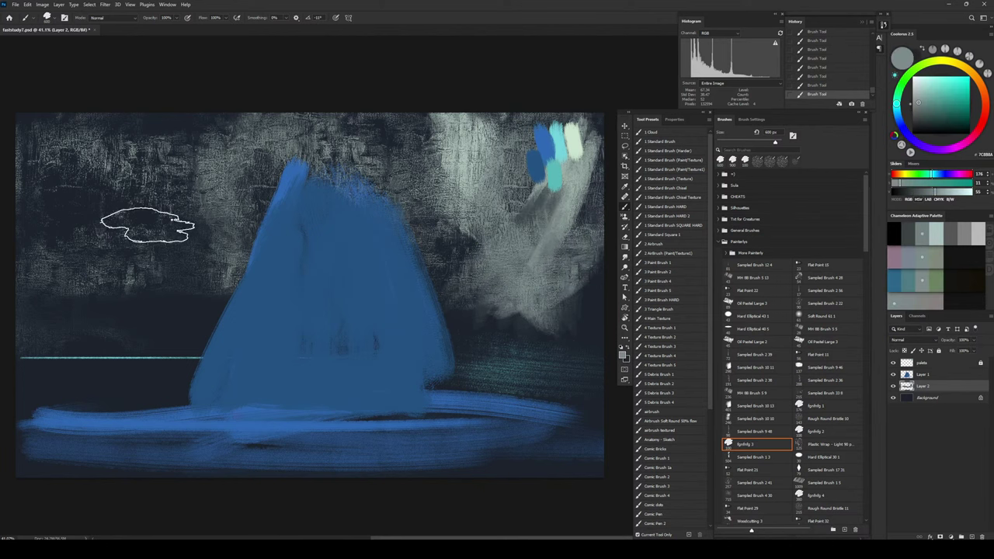
Step: Switch to Layer 1, sample the mountain's blue and darken it to 22% brightness for a smaller shadow brush
key(bracketleft)
key(bracketleft)
key(bracketleft)
key(bracketleft)
key(bracketleft)
click(921, 374)
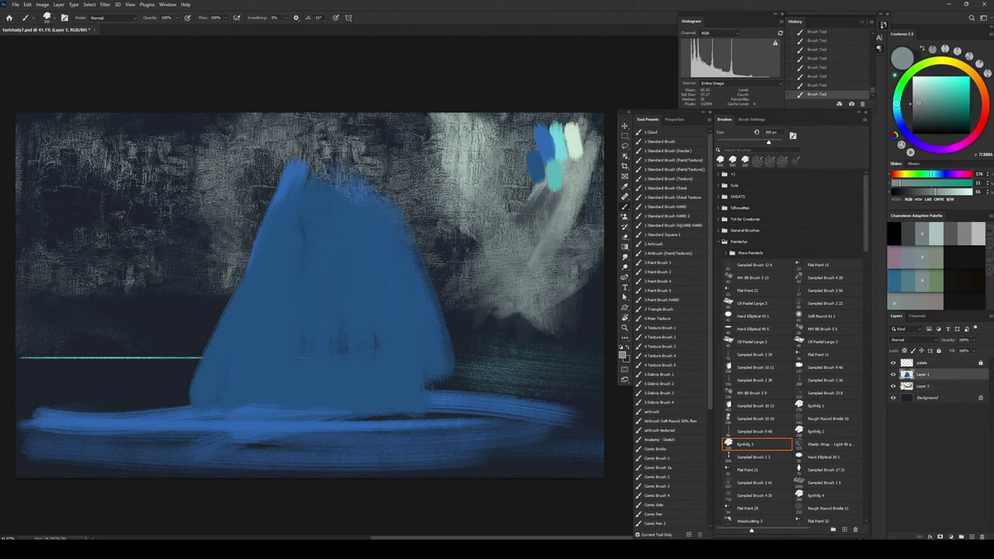
alt+click(272, 335)
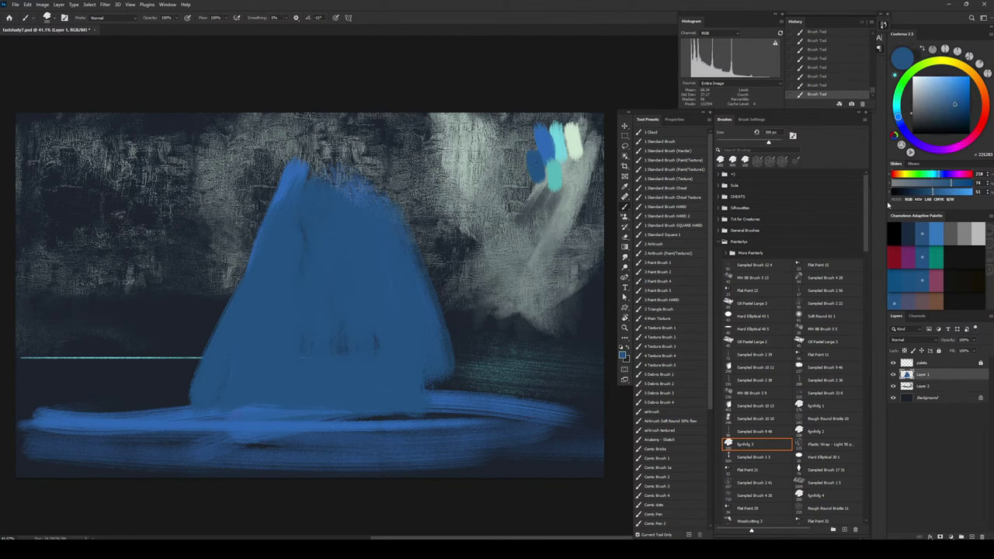
click(909, 192)
key(bracketleft)
key(bracketleft)
key(bracketleft)
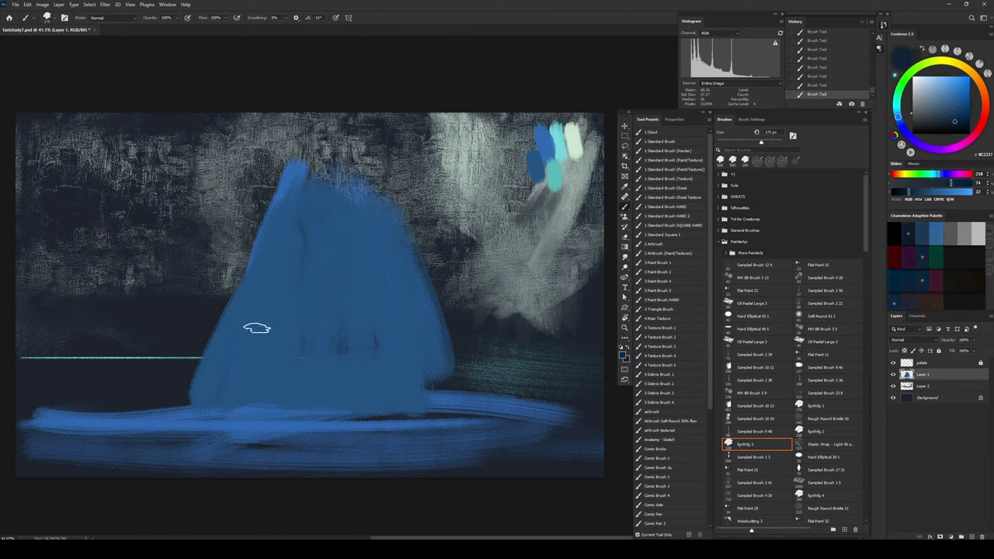
Step: Paint dark navy shadows along the mountain's left edge and down its left and central faces
key(bracketright)
key(bracketright)
key(bracketright)
mouse_move(264, 250)
mouse_down()
mouse_move(185, 431)
mouse_move(277, 225)
mouse_up()
key(ctrl+z)
mouse_move(228, 342)
mouse_down()
mouse_move(243, 361)
mouse_move(284, 314)
mouse_move(272, 377)
mouse_move(302, 349)
mouse_up()
key(bracketright)
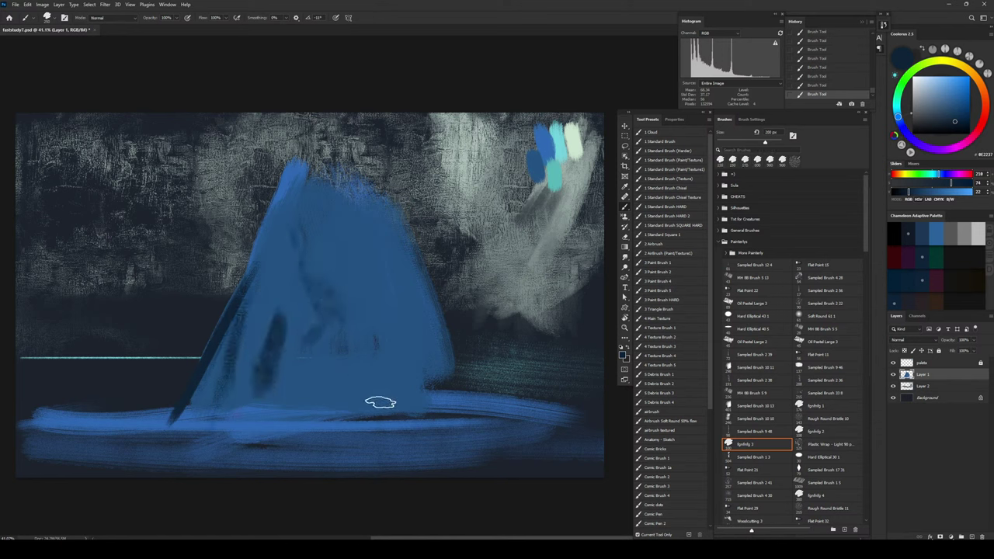
Step: Paint dark diagonal ridges down the mountain's right face, extending its right foot into the foreground
drag(310, 305, 380, 374)
key(bracketleft)
mouse_move(362, 306)
mouse_down()
mouse_move(416, 405)
mouse_move(350, 331)
mouse_move(409, 407)
mouse_move(415, 381)
mouse_move(375, 415)
mouse_move(509, 441)
mouse_up()
drag(404, 343, 513, 451)
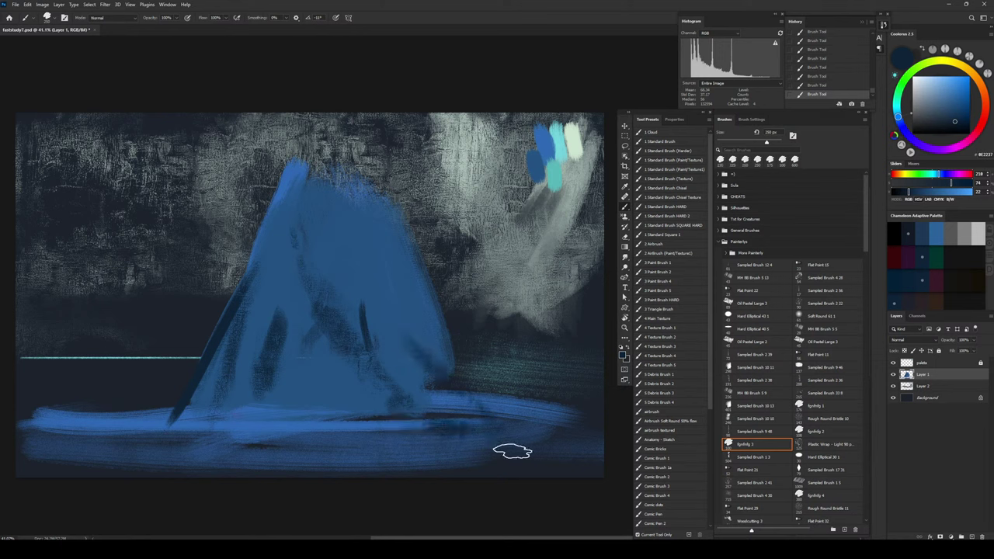
drag(437, 340, 541, 419)
Step: Refine the right slope with sampled mid and dark blues and add thin shadow creases near the summit
alt+click(418, 318)
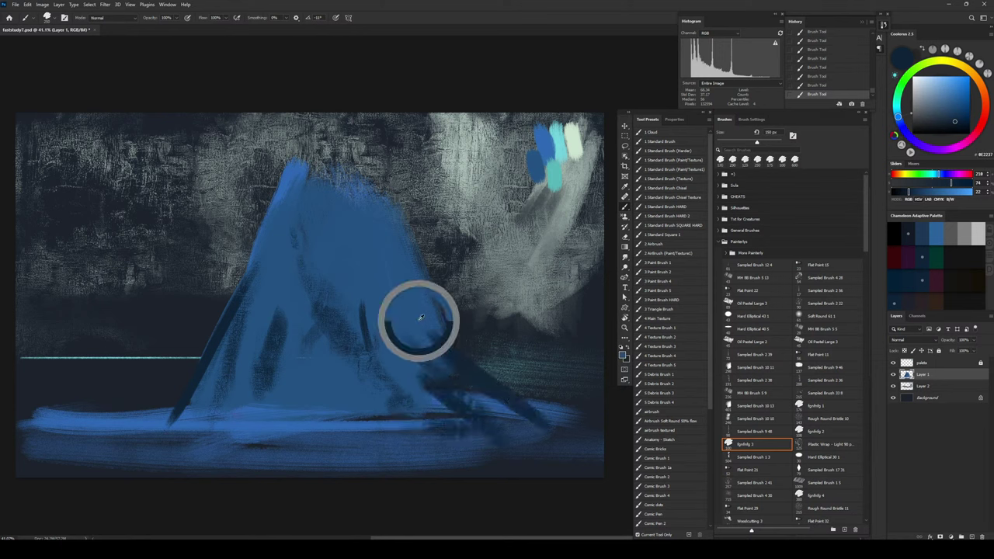
key(bracketright)
alt+click(484, 439)
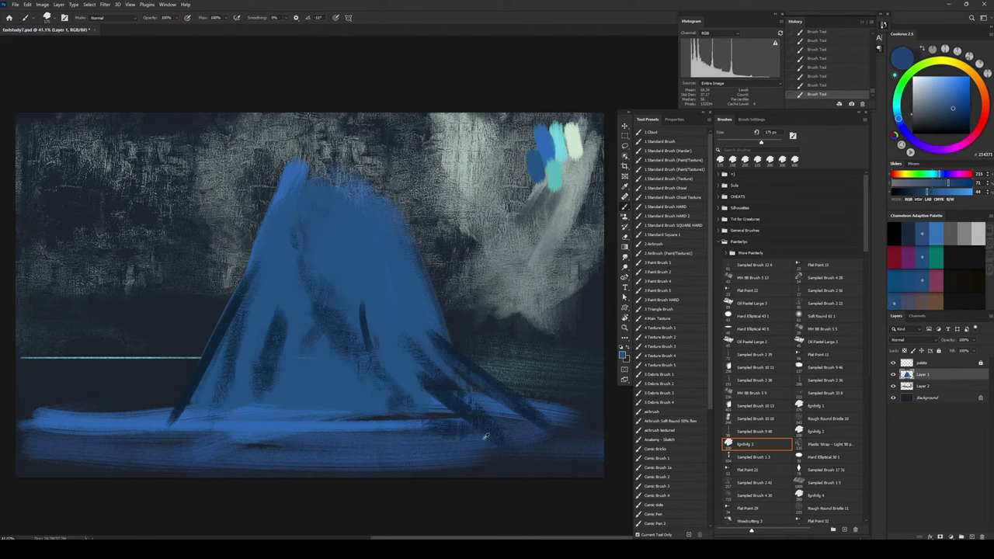
alt+click(455, 362)
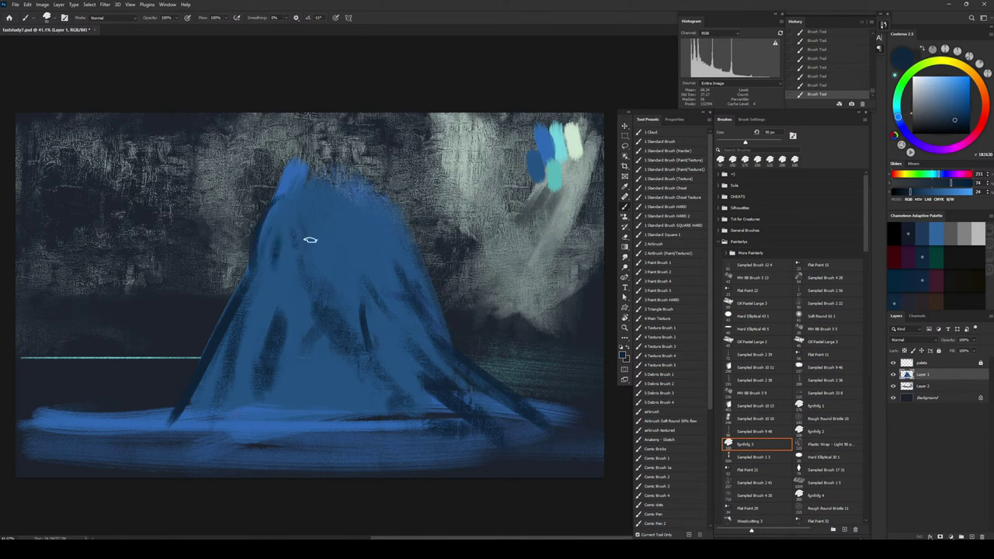
drag(309, 226, 323, 285)
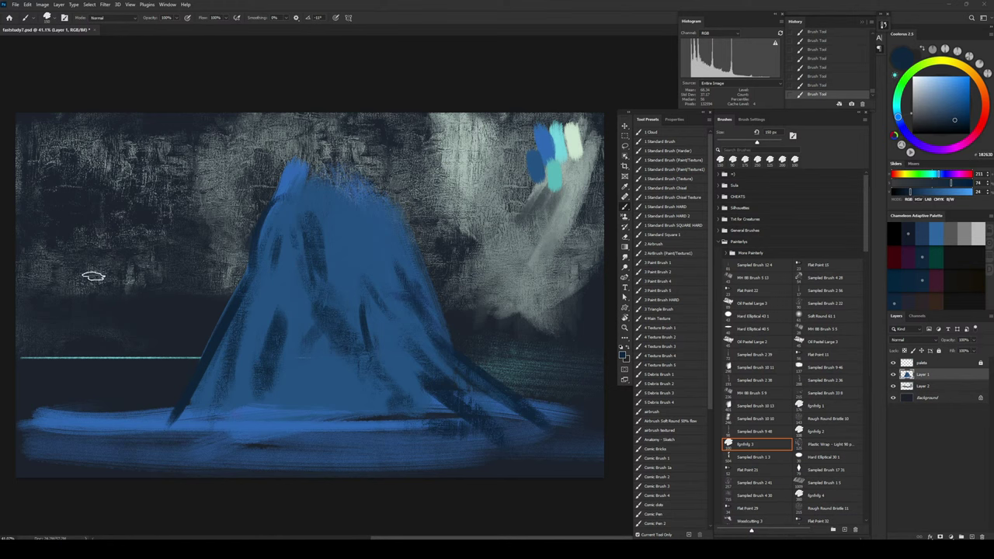
Step: Sample the gray-green of the left clouds and enlarge the brush to 1000 px
alt+click(77, 288)
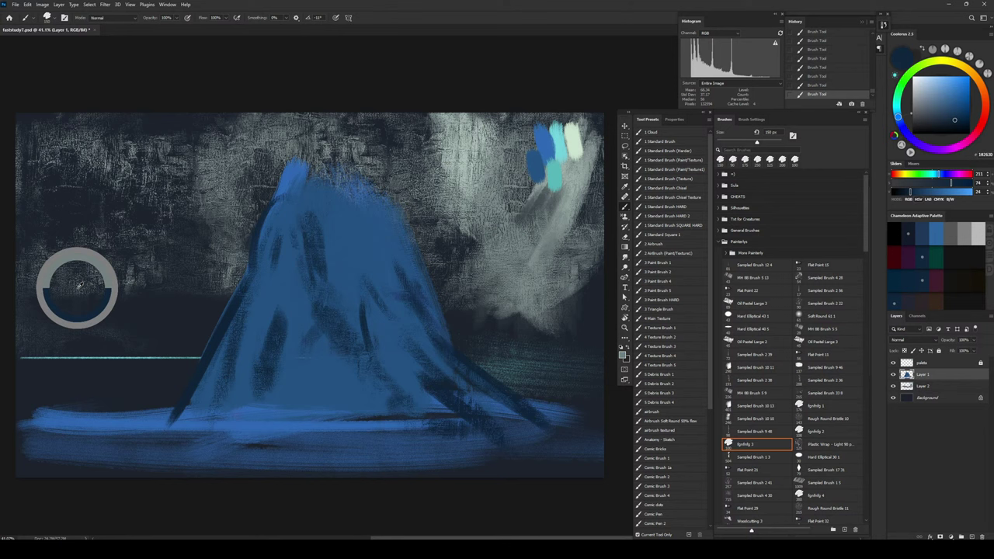
key(bracketright)
key(bracketright)
key(bracketright)
key(bracketright)
key(bracketright)
key(bracketright)
key(bracketright)
key(bracketright)
key(bracketright)
key(bracketright)
key(bracketright)
mouse_move(102, 294)
mouse_down()
mouse_move(138, 314)
mouse_move(153, 287)
mouse_up()
key(ctrl+z)
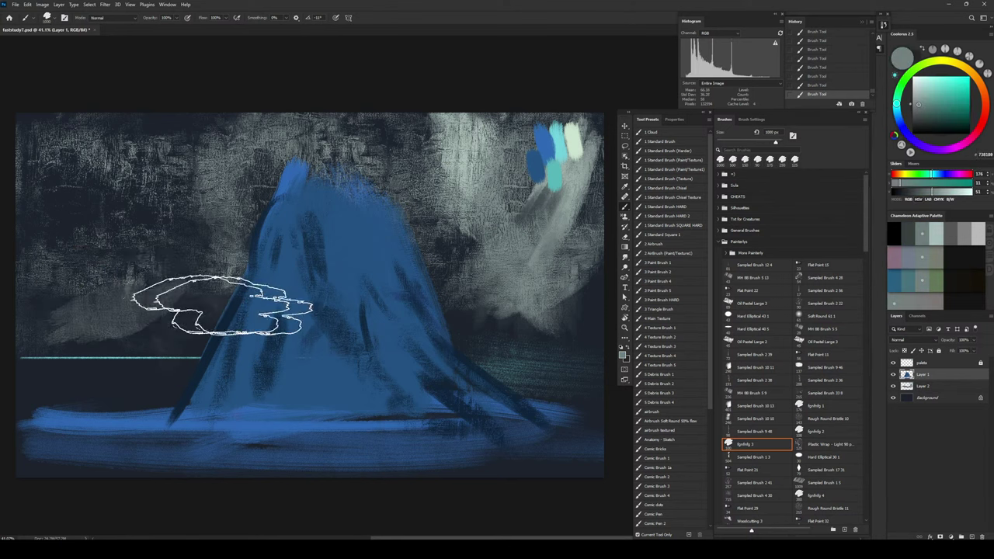
drag(235, 313, 200, 292)
key(ctrl+z)
key(ctrl+z)
key(ctrl+z)
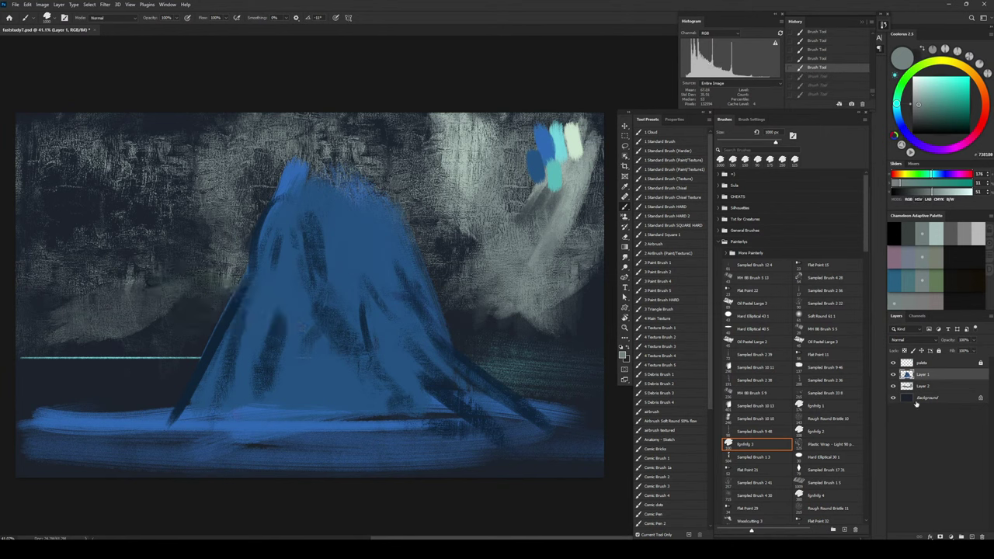
Step: Fill the lower left sky on Layer 2 with gray-green cloud texture reaching down to the horizon line
click(942, 390)
drag(159, 309, 168, 307)
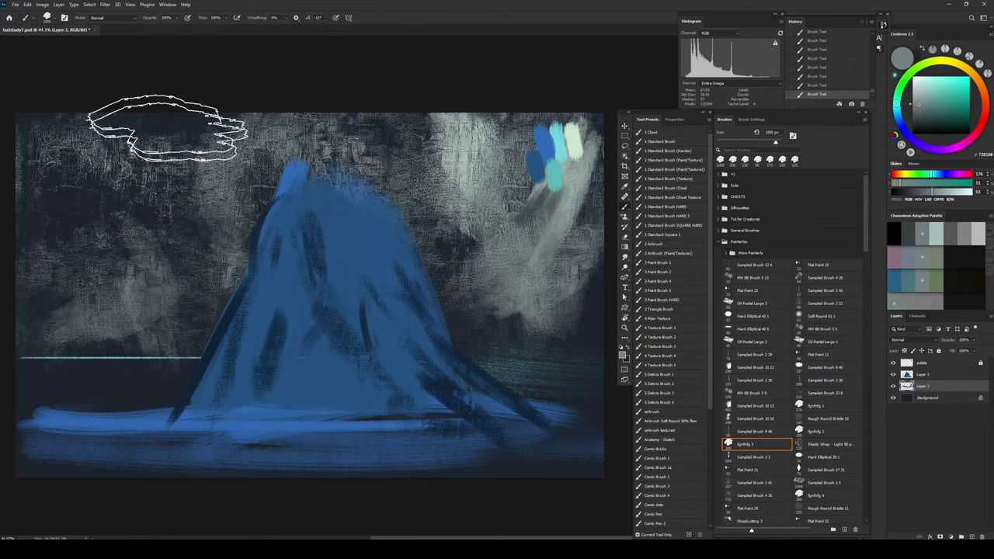
Step: Paint bright clouds behind both sides of the mountain's summit in the palette's palest green
alt+click(573, 146)
mouse_move(277, 177)
mouse_down()
mouse_move(260, 194)
mouse_move(283, 229)
mouse_up()
key(ctrl+z)
key(bracketleft)
key(bracketleft)
key(bracketleft)
key(bracketleft)
key(bracketleft)
key(bracketleft)
key(bracketleft)
key(bracketright)
key(bracketright)
key(bracketright)
key(bracketright)
key(bracketright)
mouse_move(379, 175)
mouse_down()
mouse_move(415, 232)
mouse_move(375, 201)
mouse_move(417, 206)
mouse_up()
Step: Add pale green horizontal cloud streaks across the middle and lower parts of the left sky
key(bracketleft)
key(bracketleft)
key(bracketleft)
key(bracketleft)
drag(124, 237, 219, 232)
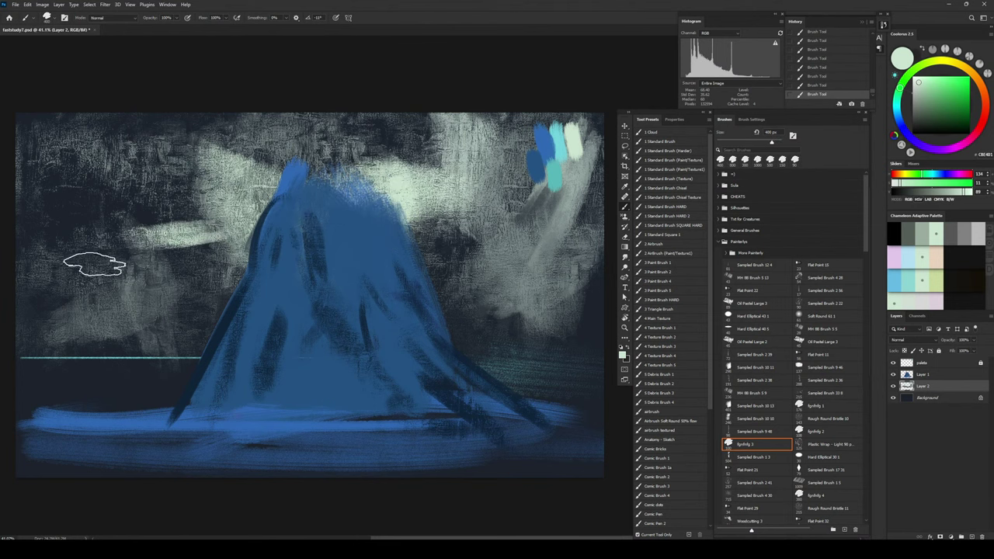
key(bracketright)
key(bracketright)
drag(132, 315, 63, 309)
Step: Paint a blue band just below the horizon line on the left, using sampled foreground blue at 300 px
key(bracketleft)
key(bracketleft)
key(bracketleft)
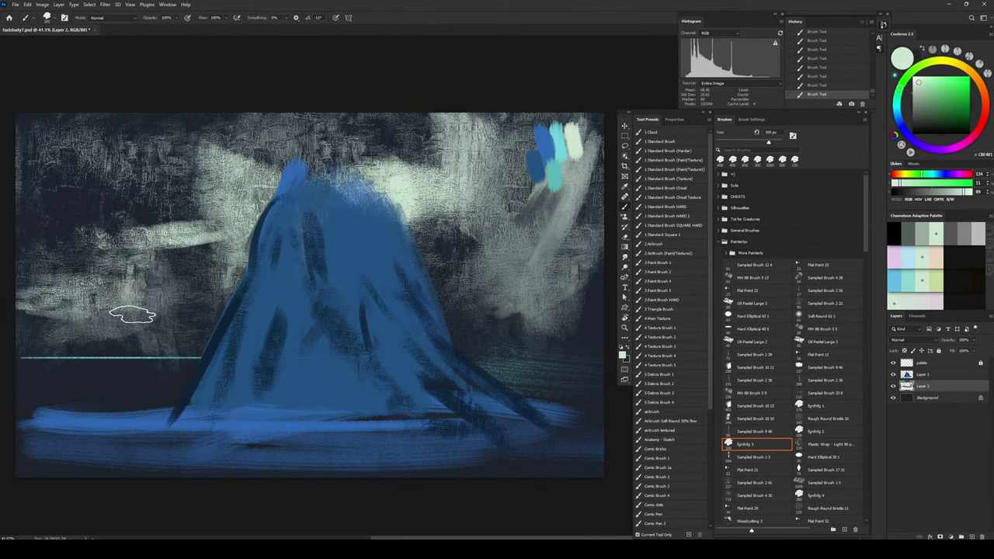
alt+click(165, 456)
mouse_move(44, 369)
mouse_down()
mouse_move(120, 387)
mouse_move(133, 365)
mouse_up()
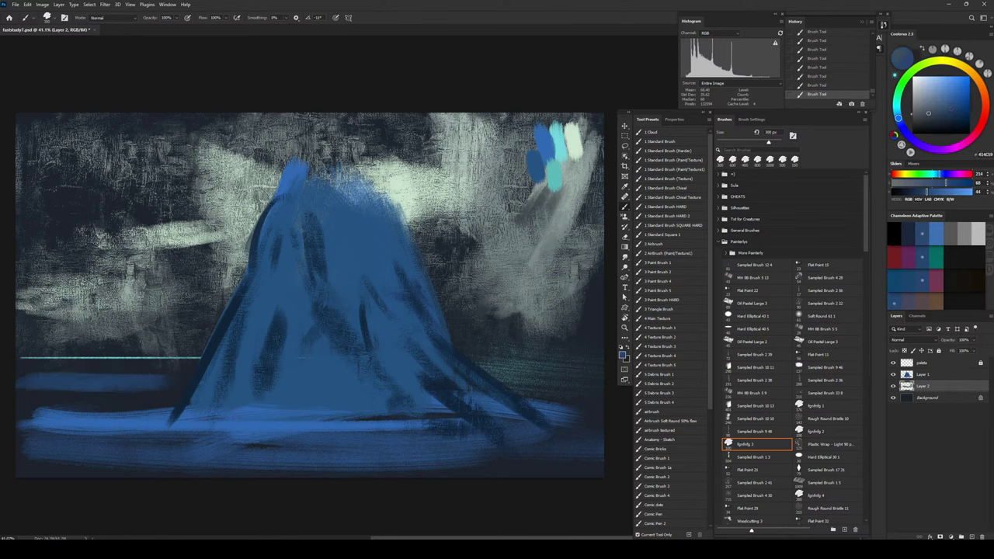
Step: Mix a muted dark teal, stroke it over the left water below the blue band, and reduce the brush to 90 px
drag(929, 113, 930, 111)
click(896, 103)
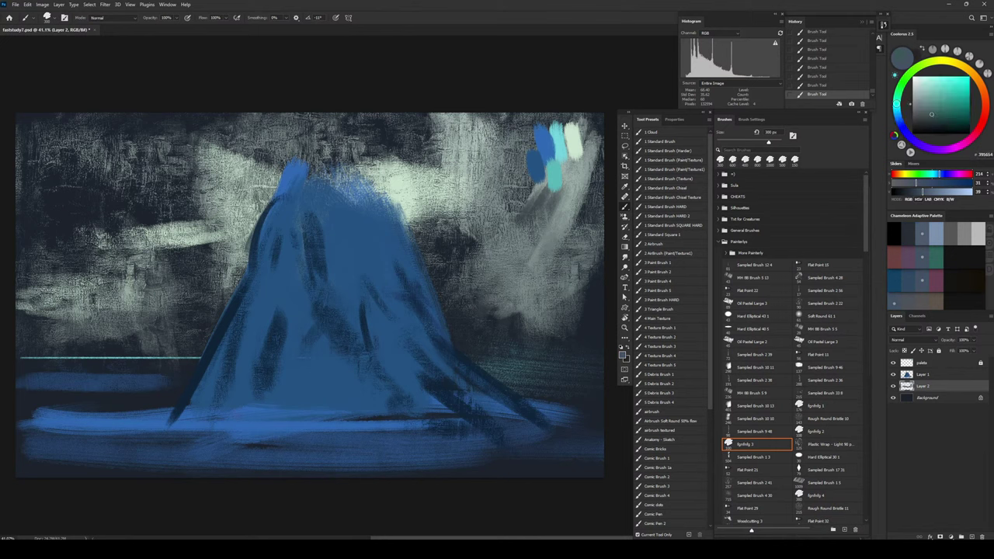
click(932, 114)
drag(48, 404, 193, 411)
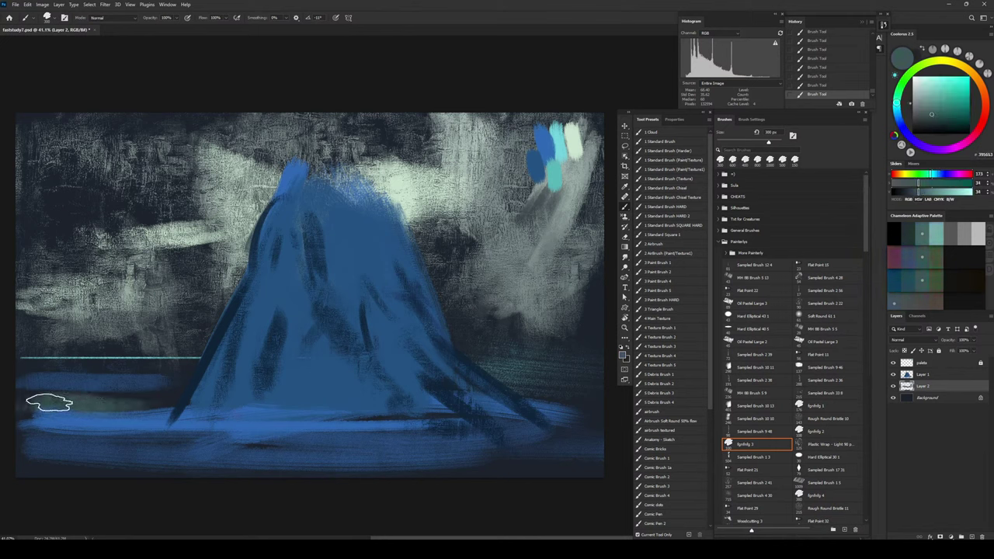
key(bracketleft)
key(bracketleft)
key(bracketleft)
key(bracketleft)
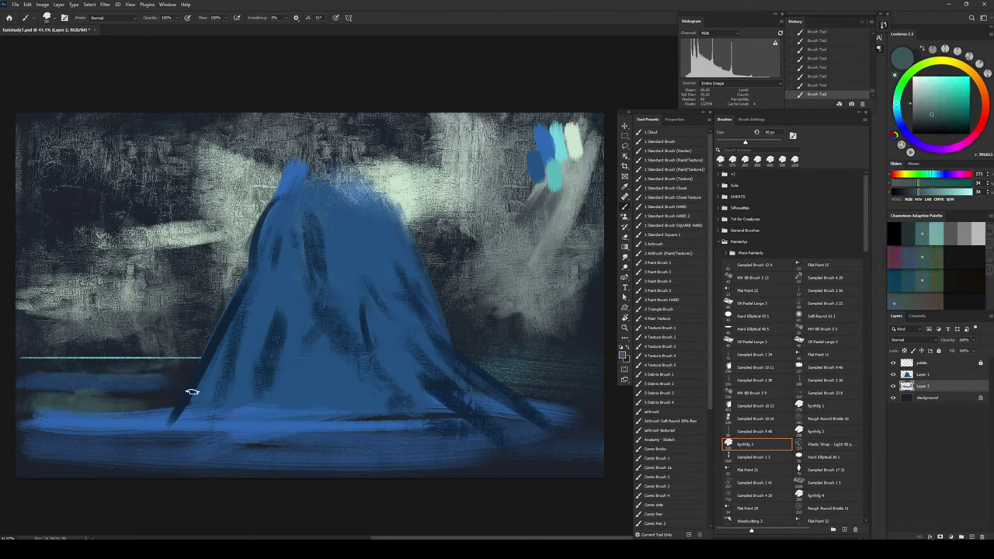
Step: Paint over the blue band in the left water below the horizon with muted dark tones sampled nearby
drag(192, 392, 138, 412)
alt+click(178, 405)
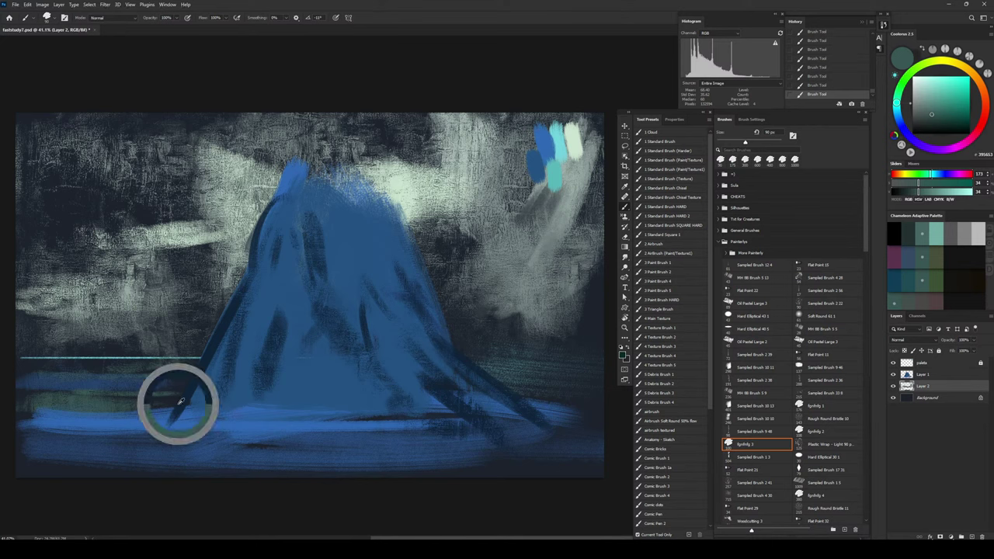
mouse_move(23, 387)
mouse_down()
mouse_move(116, 404)
mouse_move(40, 399)
mouse_move(87, 391)
mouse_up()
Step: Scumble textured mid blue over the left water up to the horizon line with the 300 px brush
alt+click(43, 400)
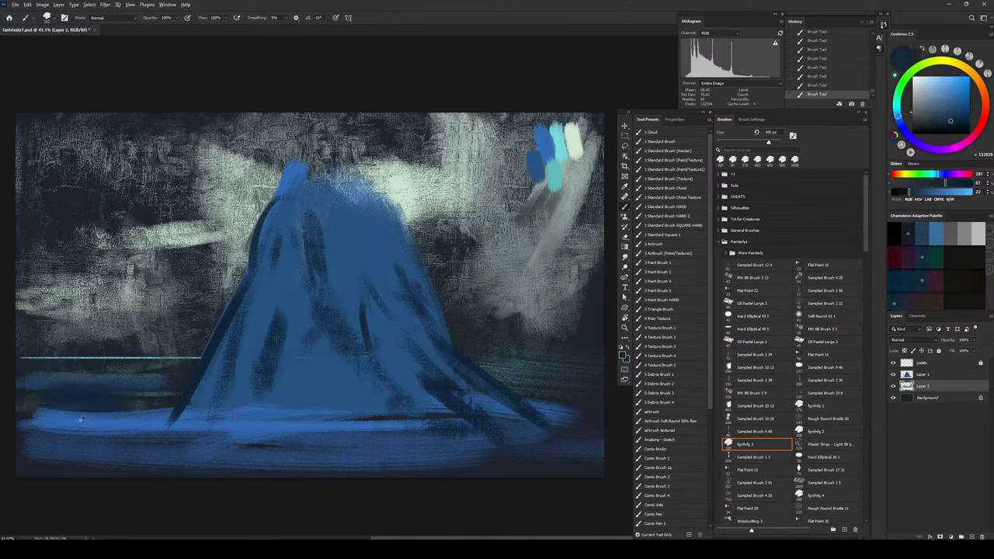
alt+click(127, 401)
mouse_move(111, 417)
mouse_down()
mouse_move(84, 406)
mouse_move(55, 377)
mouse_move(181, 369)
mouse_move(34, 364)
mouse_move(84, 376)
mouse_move(55, 384)
mouse_move(37, 412)
mouse_move(76, 407)
mouse_move(111, 355)
mouse_up()
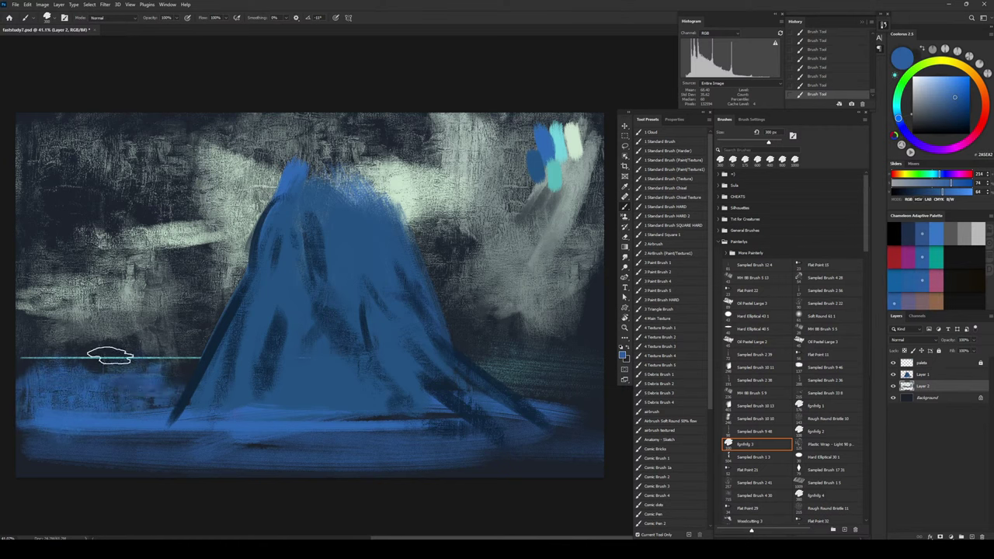
Step: Mix a dark teal-blue from the foreground water's color and stroke it into the canvas's lower-left corner at 250 px
alt+click(122, 445)
key(bracketright)
key(bracketright)
key(bracketright)
key(bracketright)
key(bracketright)
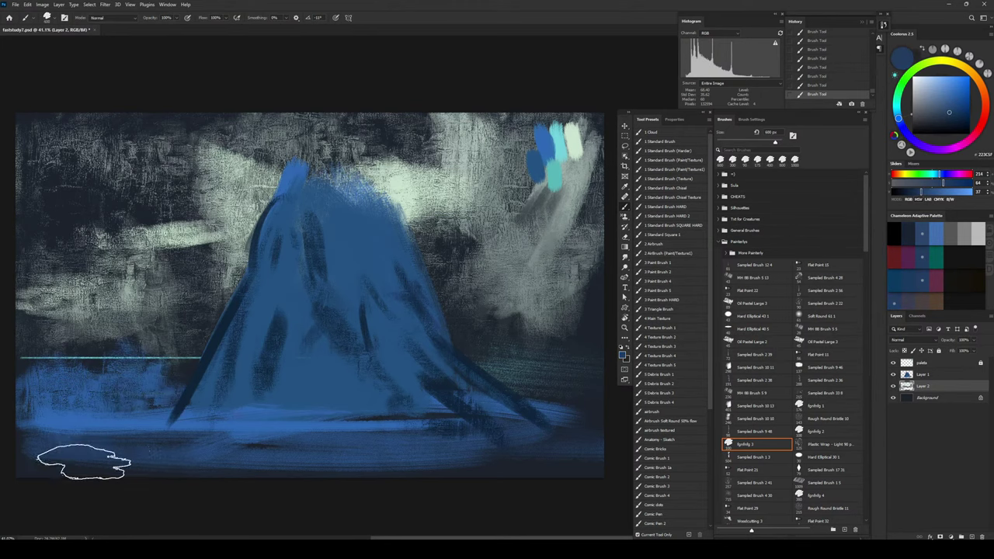
drag(898, 118, 897, 113)
click(956, 115)
key(bracketleft)
key(bracketleft)
key(bracketleft)
key(bracketleft)
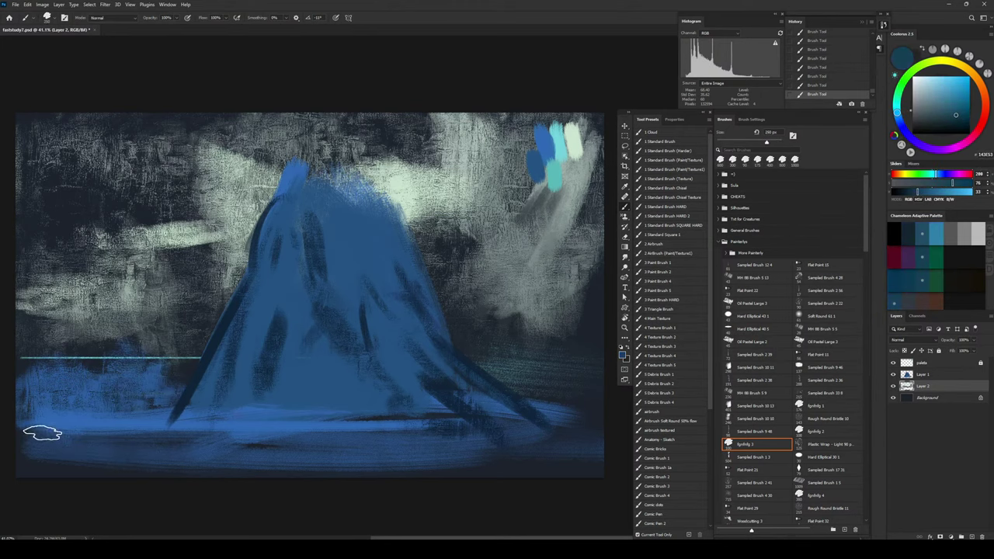
drag(35, 471, 50, 472)
Step: Work the dark teal-blue across the foreground water toward the right edge, varying the brush from 125 to 300 px
key(bracketleft)
key(bracketleft)
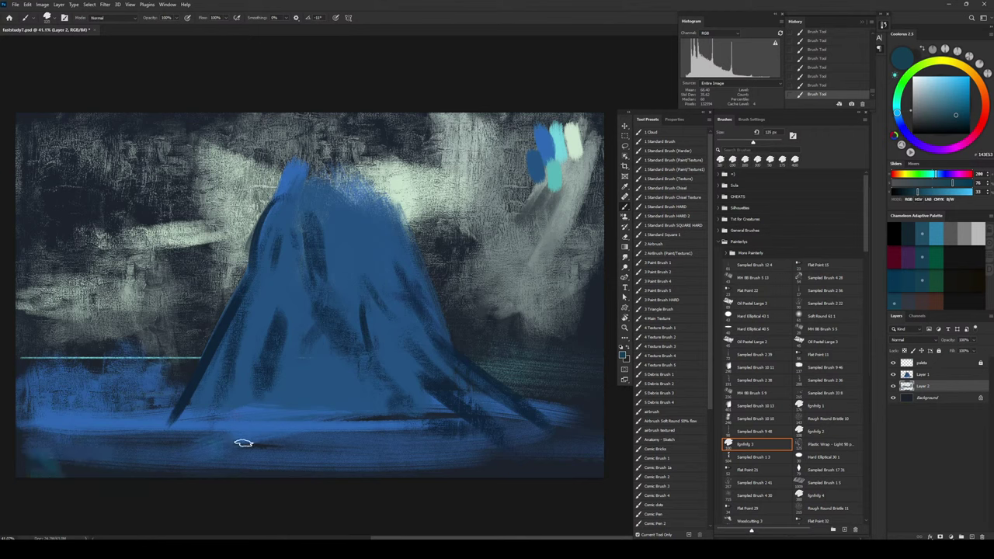
key(bracketright)
key(bracketright)
key(bracketright)
key(bracketright)
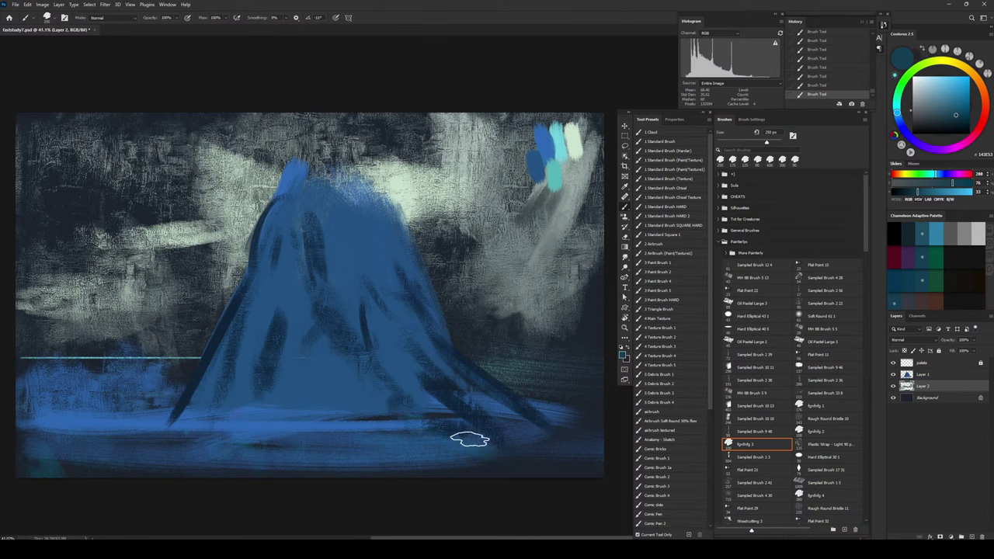
key(bracketright)
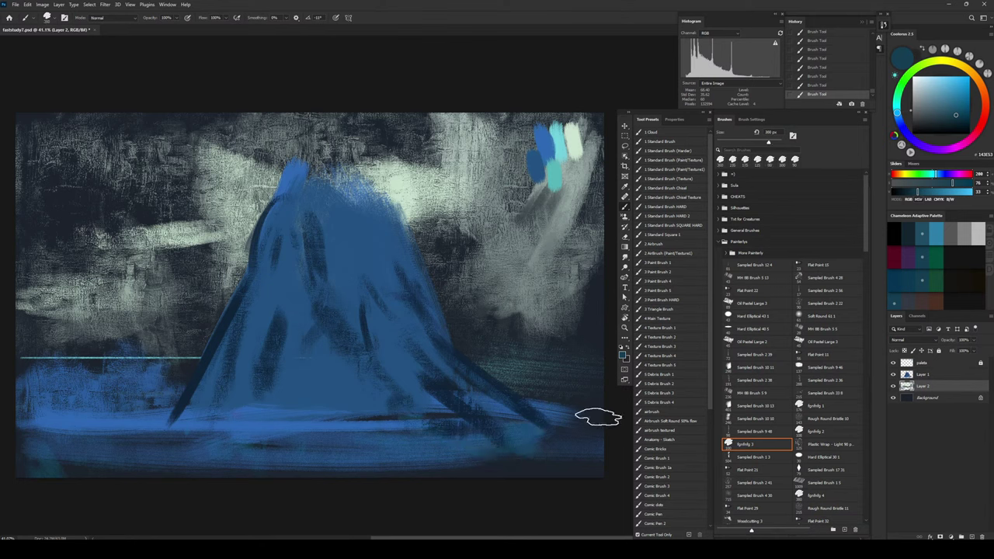
Step: Switch to the thin vertical brush whose name ends in "2 4" and undo its test stroke beside the mountain
scroll(836, 475, down, 5)
click(828, 480)
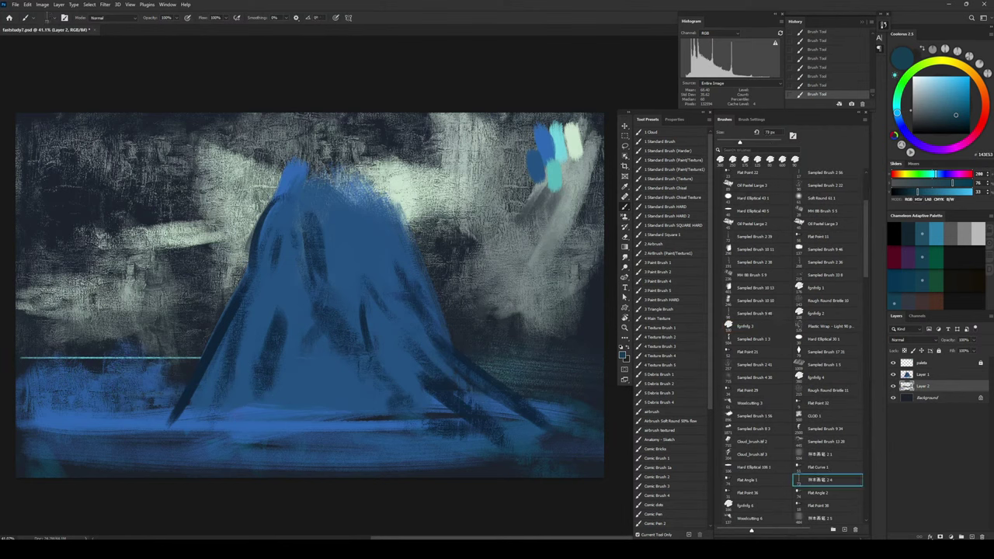
drag(466, 175, 474, 272)
key(ctrl+z)
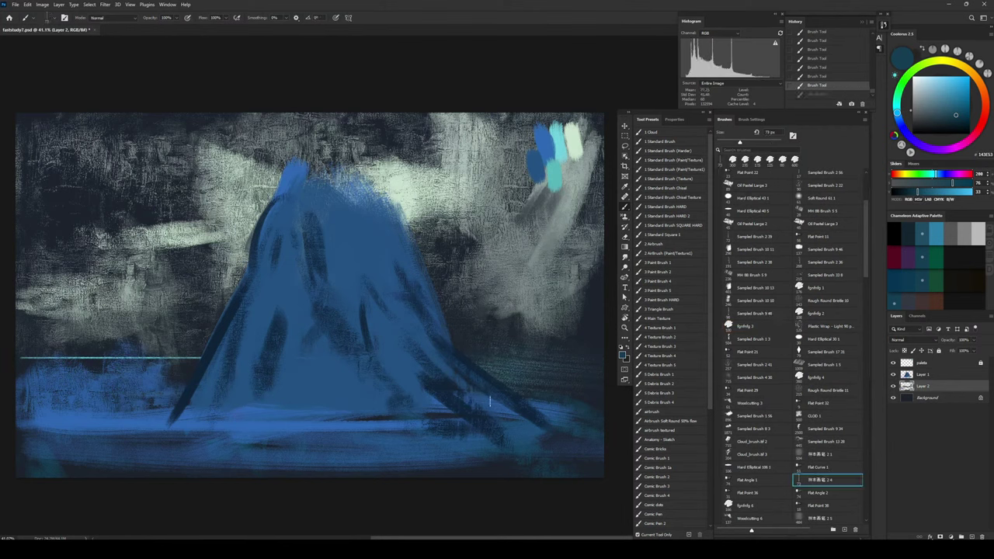
Step: Paint sampled dark navy along the lowest strip of sky on both sides of the mountain, enlarging the brush to 150 px
alt+click(88, 350)
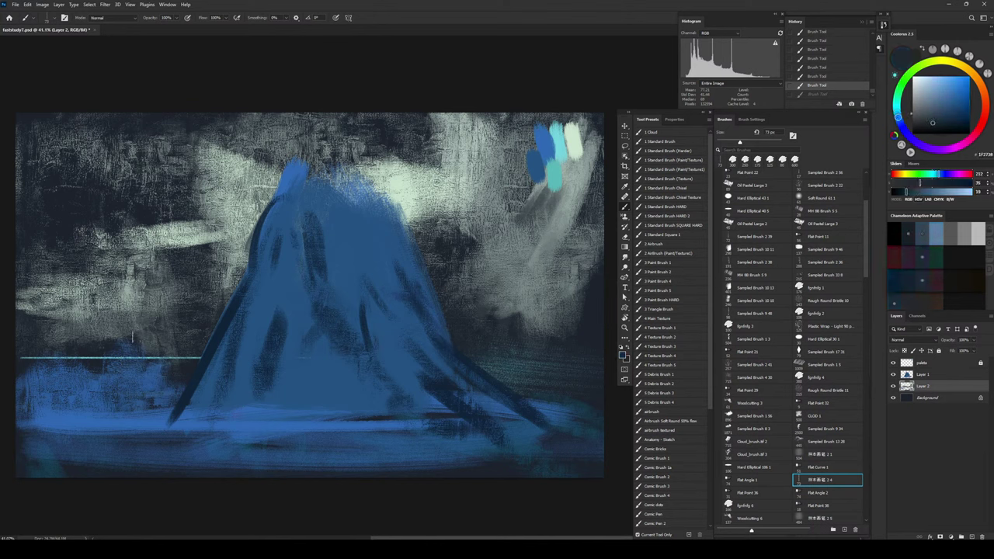
click(134, 338)
mouse_move(72, 342)
mouse_down()
mouse_move(135, 339)
mouse_move(109, 350)
mouse_move(167, 351)
mouse_up()
key(])
key(])
key(])
key(])
key(])
key(])
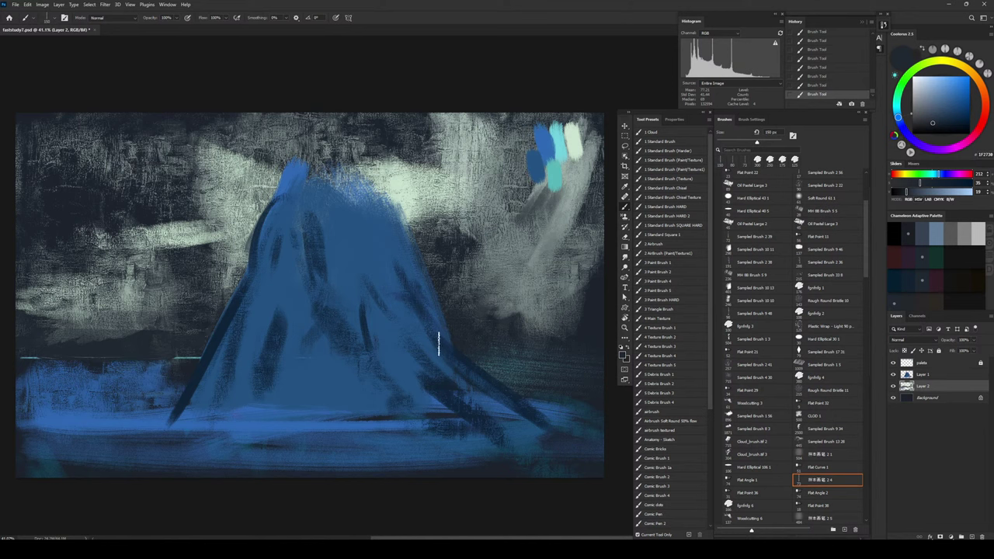
drag(530, 350, 575, 355)
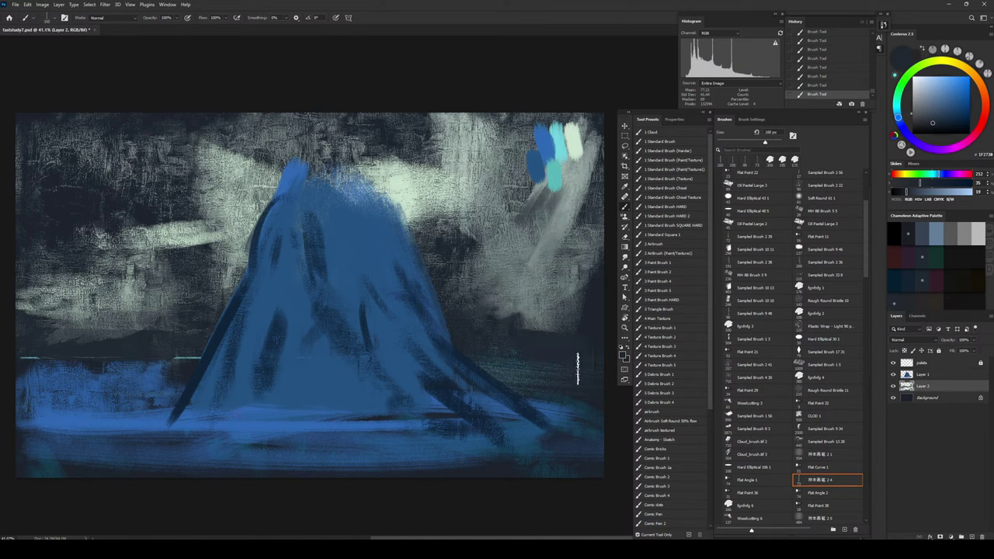
Step: Lay a flat strip of the right water's dark teal-blue across the left water and sample the navy above the horizon
alt+click(582, 383)
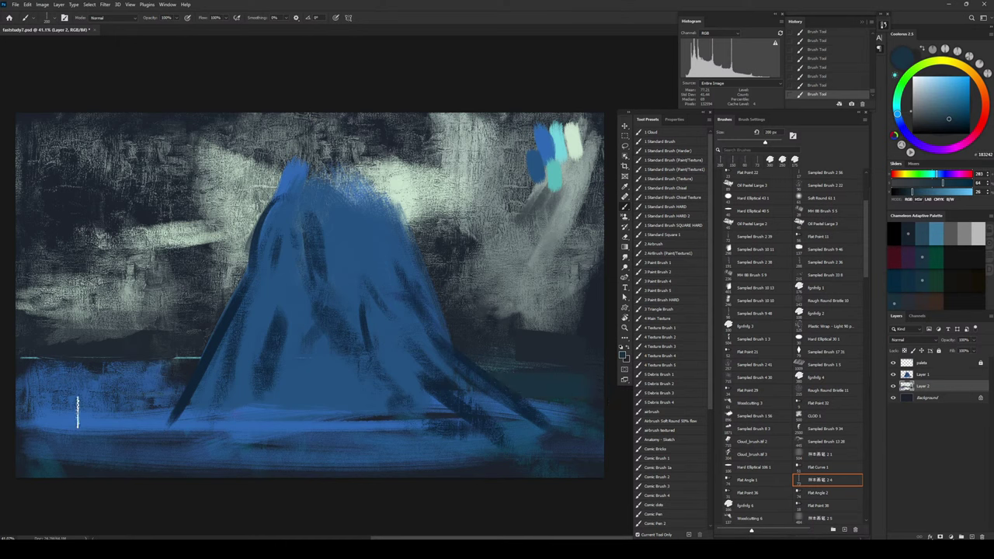
mouse_move(47, 387)
mouse_down()
mouse_move(107, 385)
mouse_move(54, 382)
mouse_up()
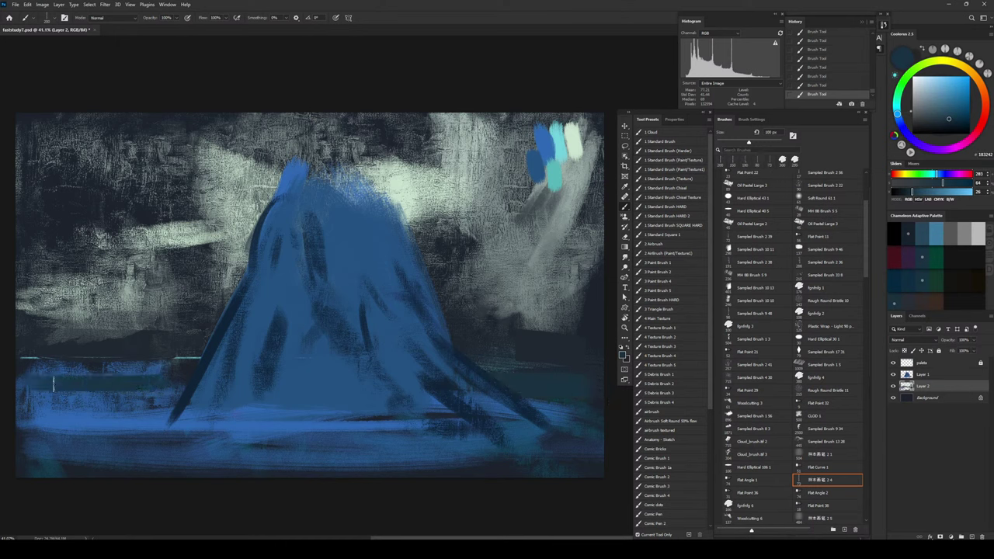
alt+click(108, 342)
key([)
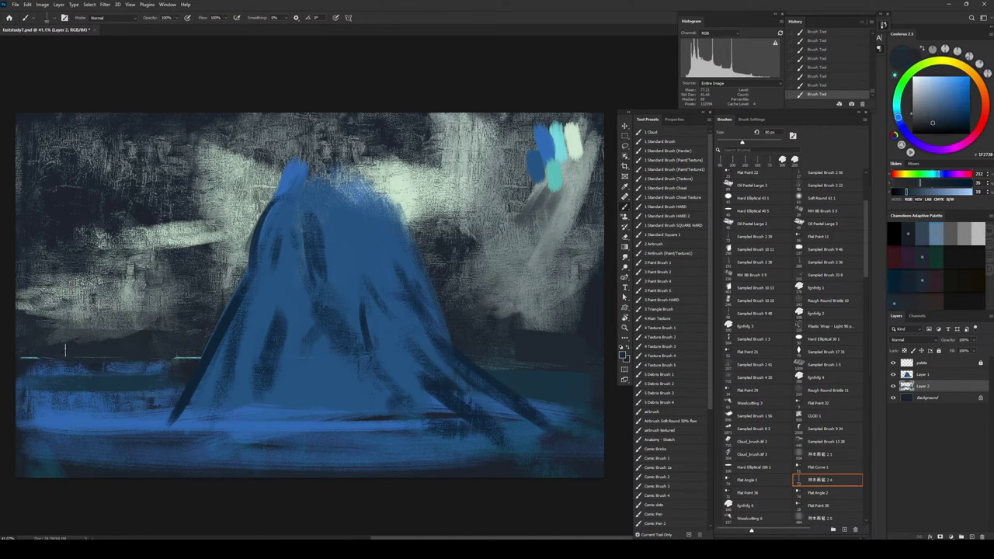
Step: Paint muted blue bands just above the horizon on both sides of the mountain and reduce the brush to 50 px
alt+click(151, 440)
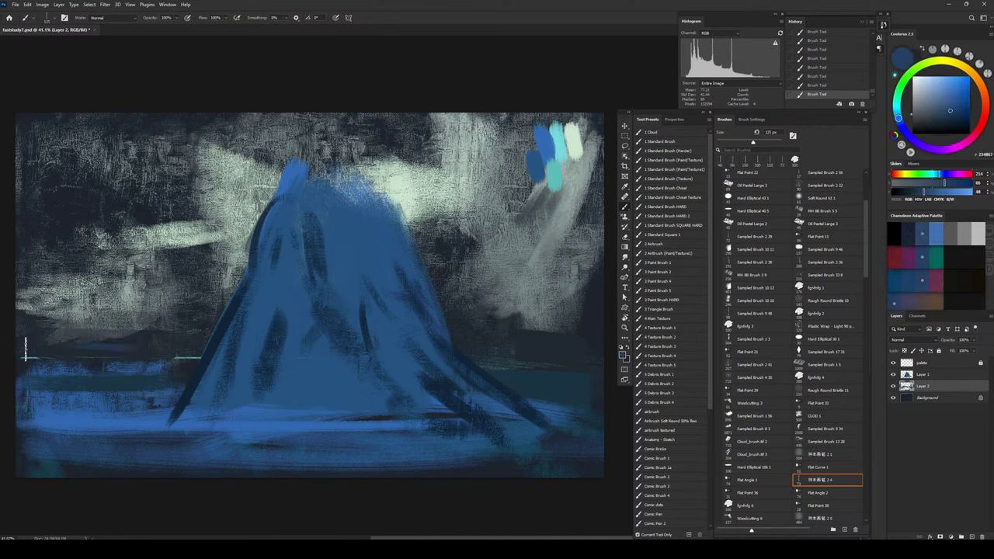
drag(119, 339, 141, 339)
key(bracketleft)
key(bracketleft)
key(bracketleft)
key(bracketleft)
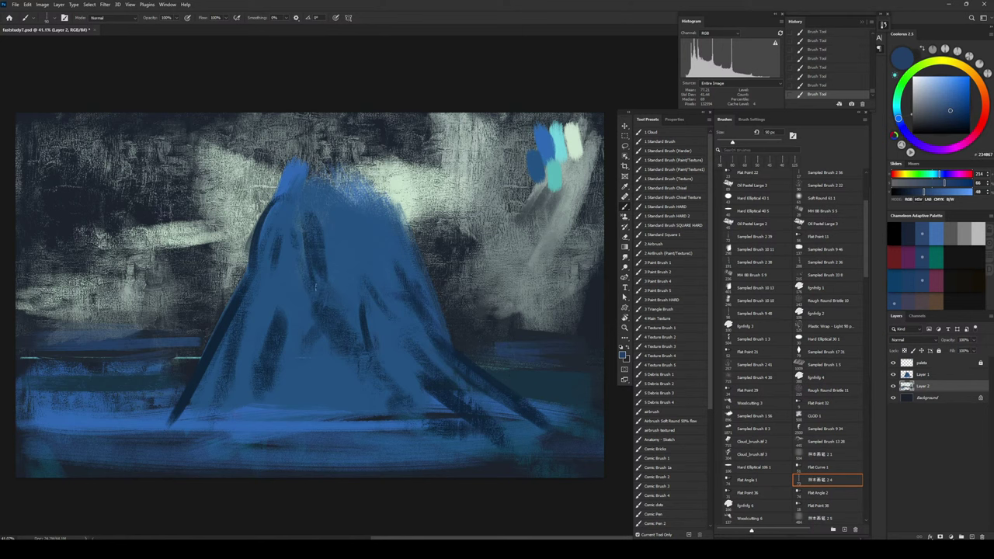
Step: On Layer 1, paint dark navy shadow strokes on the mountain's left slope just below the summit
click(928, 380)
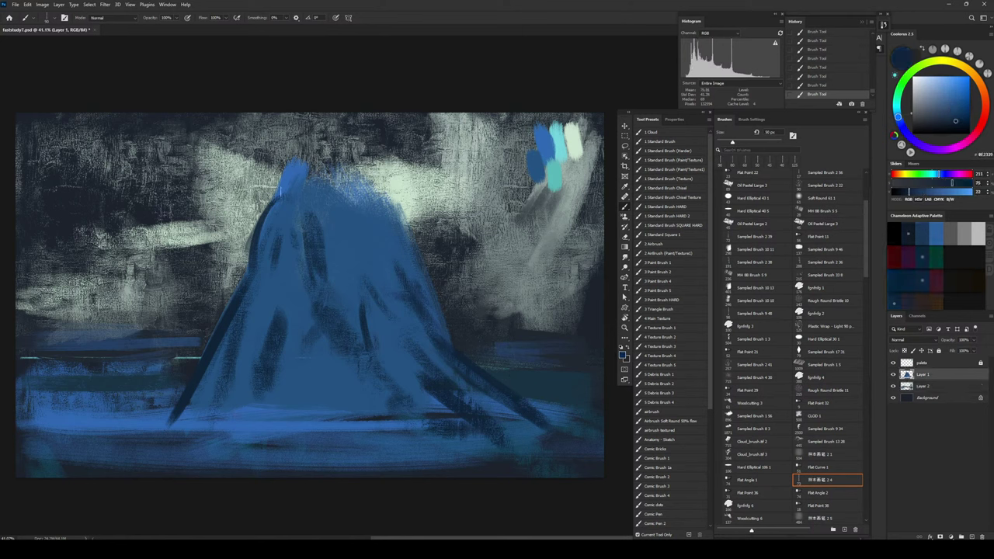
drag(278, 200, 267, 221)
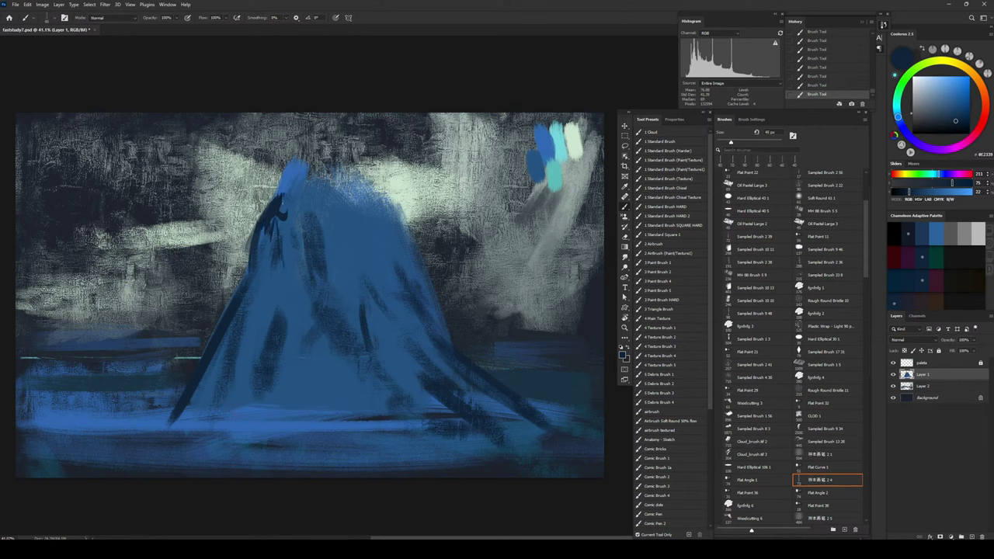
drag(279, 193, 296, 160)
key(bracketright)
key(bracketright)
key(ctrl+z)
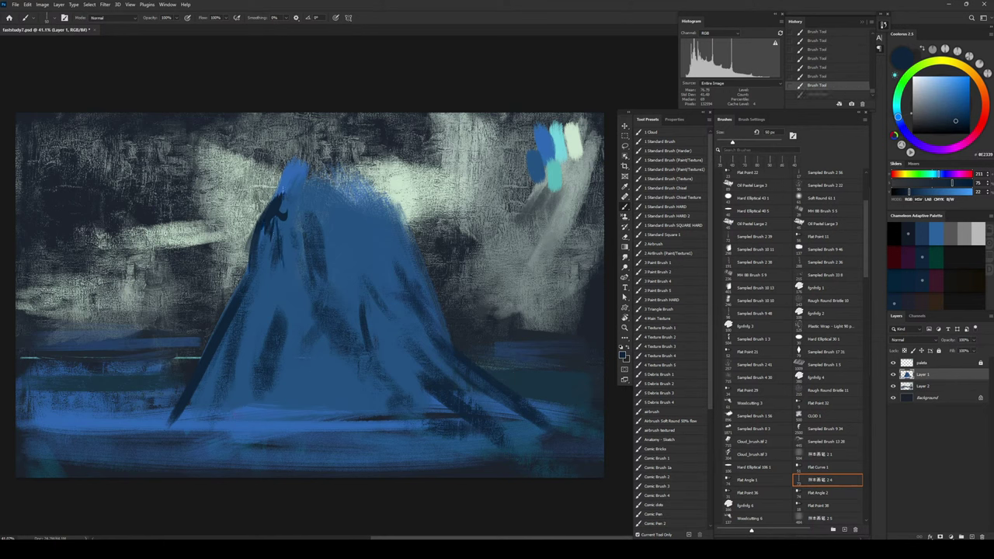
Step: Define both edges of the pointed summit in dark navy, reducing the brush from 50 to 30 px
drag(276, 192, 292, 160)
key([)
key([)
key([)
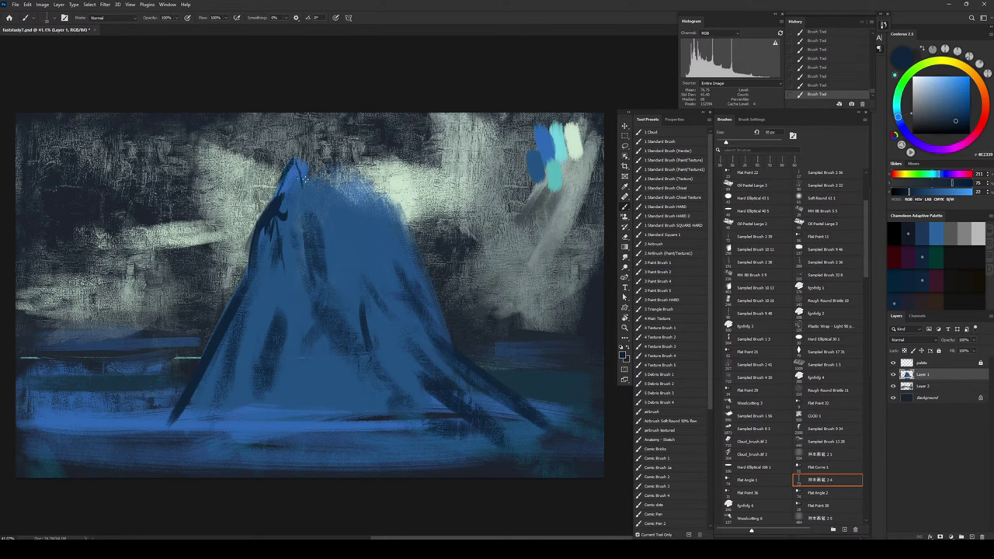
mouse_move(305, 177)
mouse_down()
mouse_move(307, 233)
mouse_move(302, 170)
mouse_up()
Step: Add a dark navy shadow under the peak and thin ridge lines along the summit's right shoulder
mouse_move(307, 211)
mouse_down()
mouse_move(299, 205)
mouse_move(345, 195)
mouse_move(357, 215)
mouse_up()
key(bracketright)
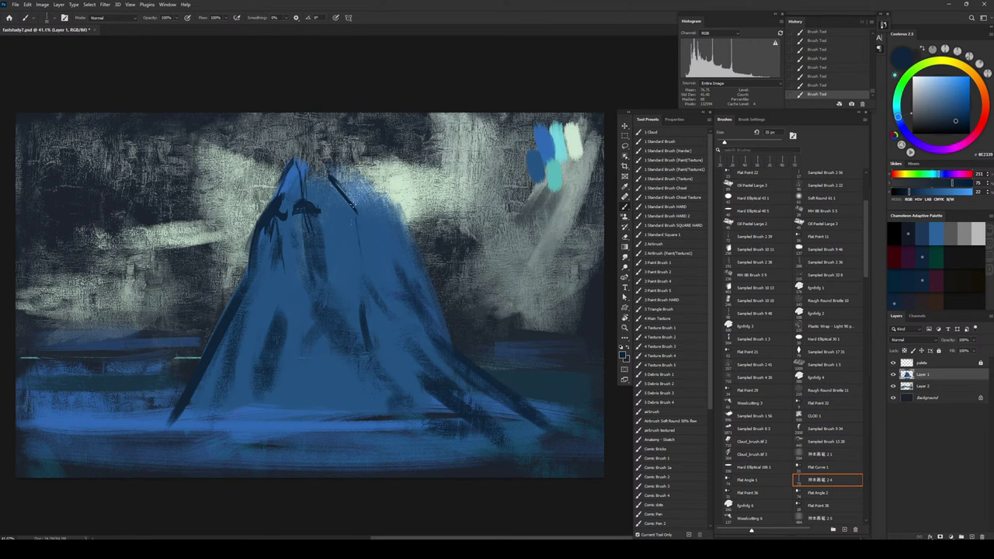
drag(321, 177, 310, 176)
Step: Paint turquoise highlights from the palette on the summit's tip and the slope to its right
alt+click(555, 178)
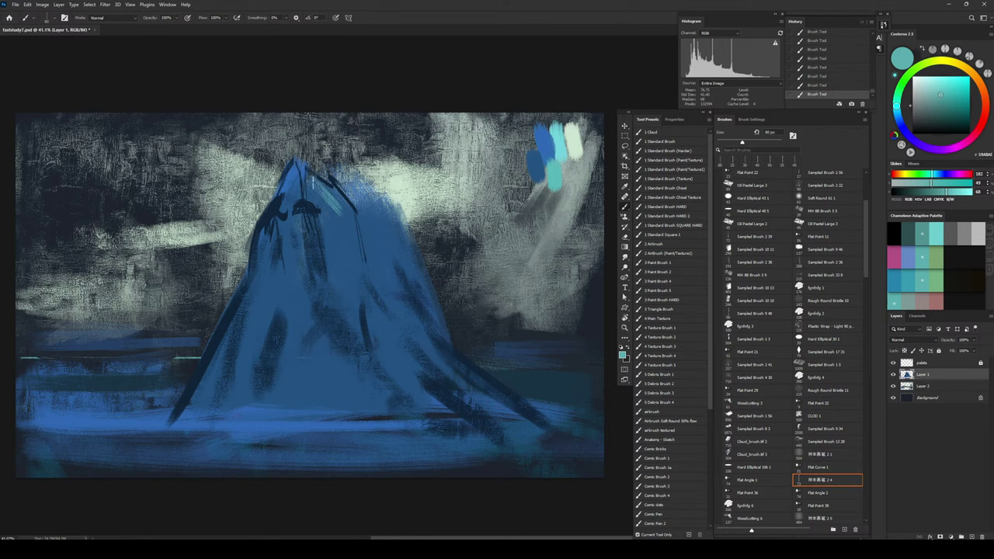
mouse_move(310, 174)
mouse_down()
mouse_move(358, 207)
mouse_move(308, 177)
mouse_move(314, 209)
mouse_up()
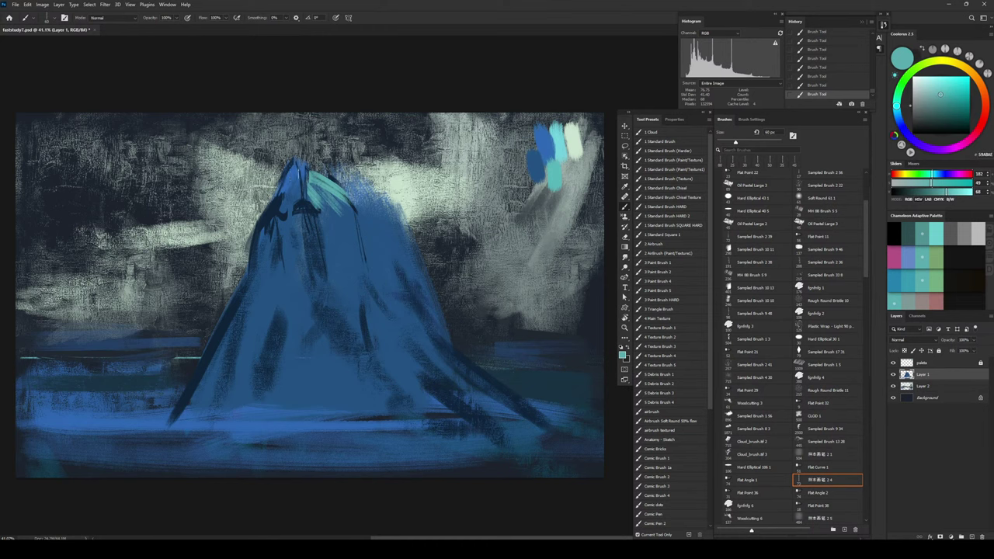
drag(298, 161, 307, 198)
Step: Shade the summit's left side with dark blue sampled from the slope, enlarging the brush to 80 px
alt+click(271, 208)
key(bracketright)
key(bracketright)
key(bracketright)
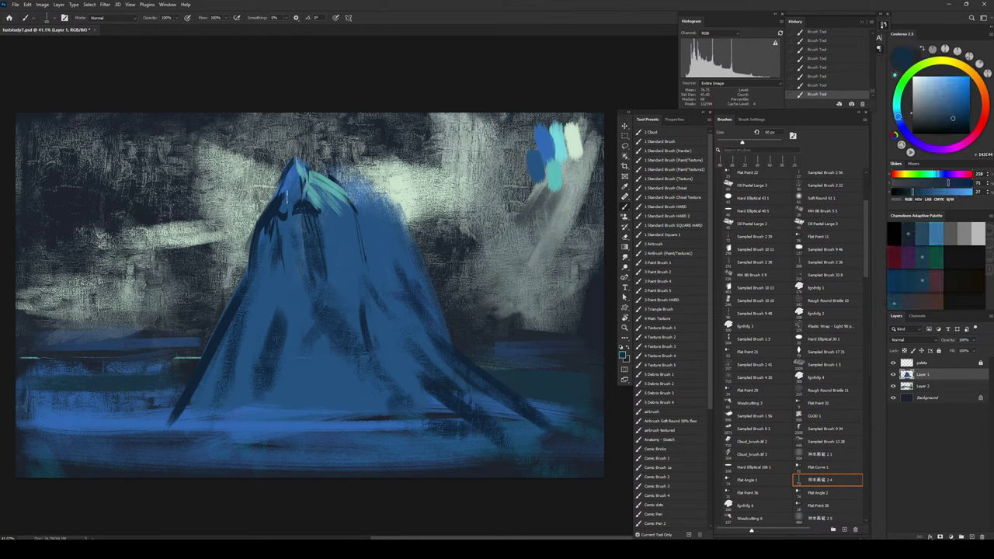
Step: Touch up the summit's right shoulder with small strokes of sampled turquoise and dark blue
alt+click(313, 181)
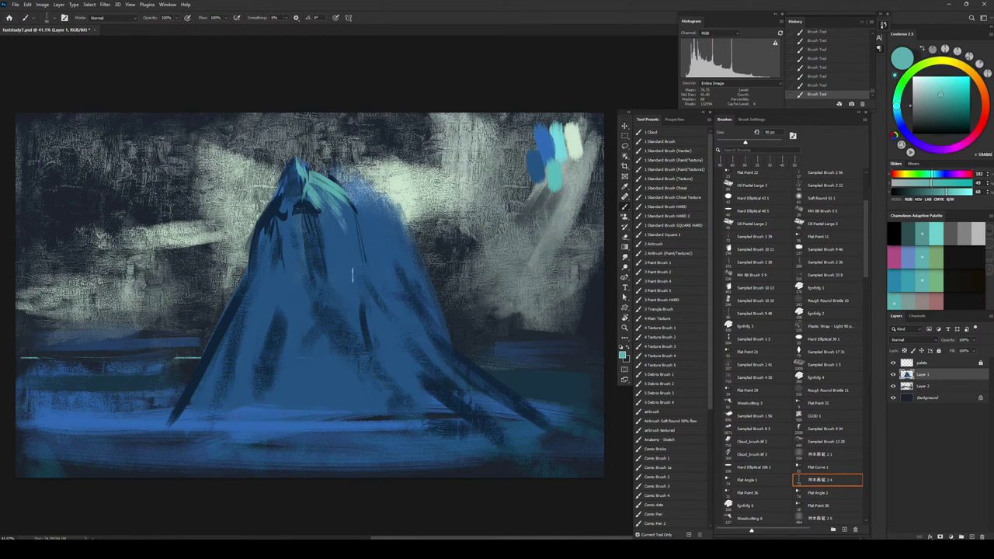
alt+click(332, 178)
drag(352, 172, 360, 183)
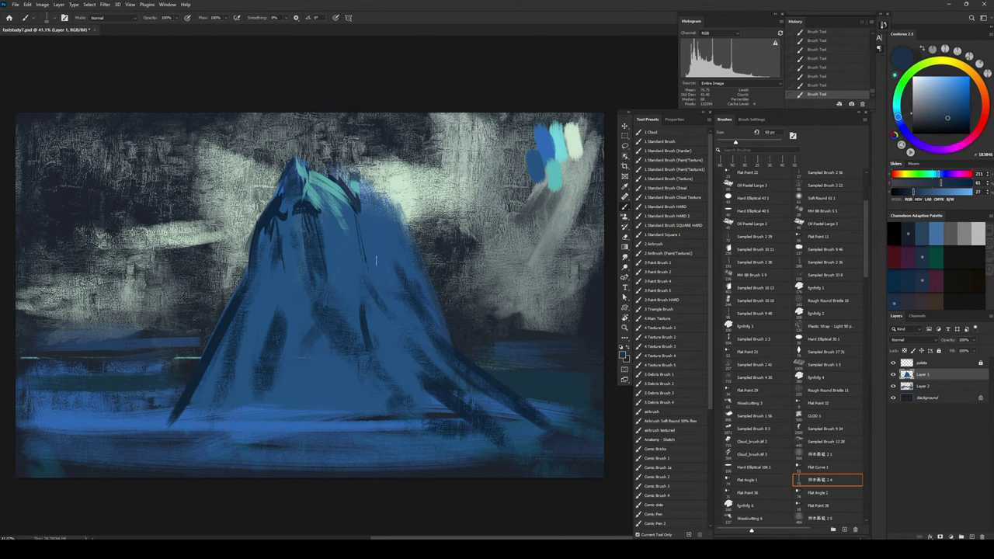
Step: Add short dark navy crevice marks across the mountain's upper right face
drag(376, 261, 401, 300)
alt+click(487, 374)
key(bracketright)
key(bracketright)
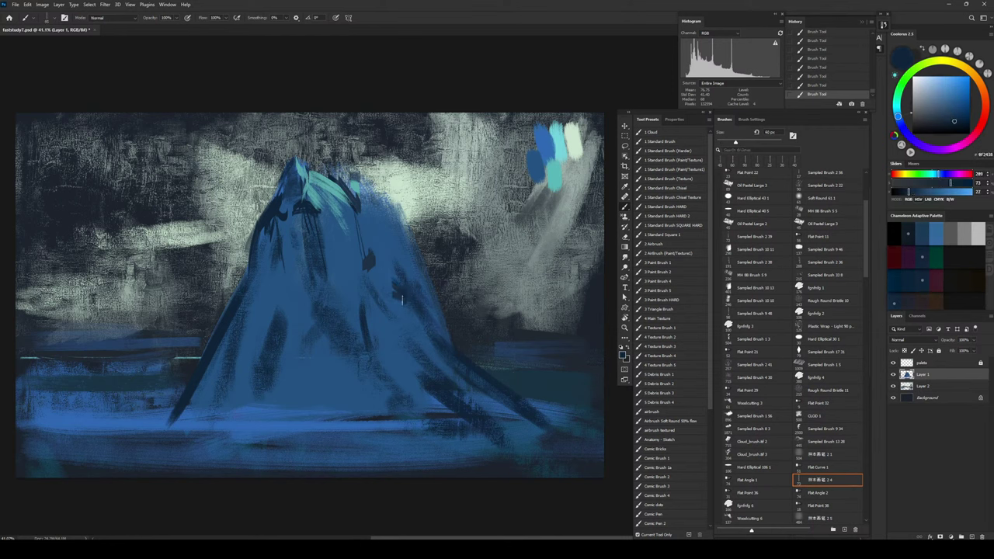
key(bracketright)
mouse_move(372, 201)
mouse_down()
mouse_move(394, 236)
mouse_move(384, 247)
mouse_up()
Step: Draw a dark navy diagonal ridge line from the mountain's center down to its base on the right at 50 px
mouse_move(289, 275)
mouse_down()
mouse_move(285, 307)
mouse_move(320, 316)
mouse_move(302, 298)
mouse_move(303, 312)
mouse_move(363, 356)
mouse_move(393, 397)
mouse_up()
key(ctrl+z)
drag(417, 433, 392, 382)
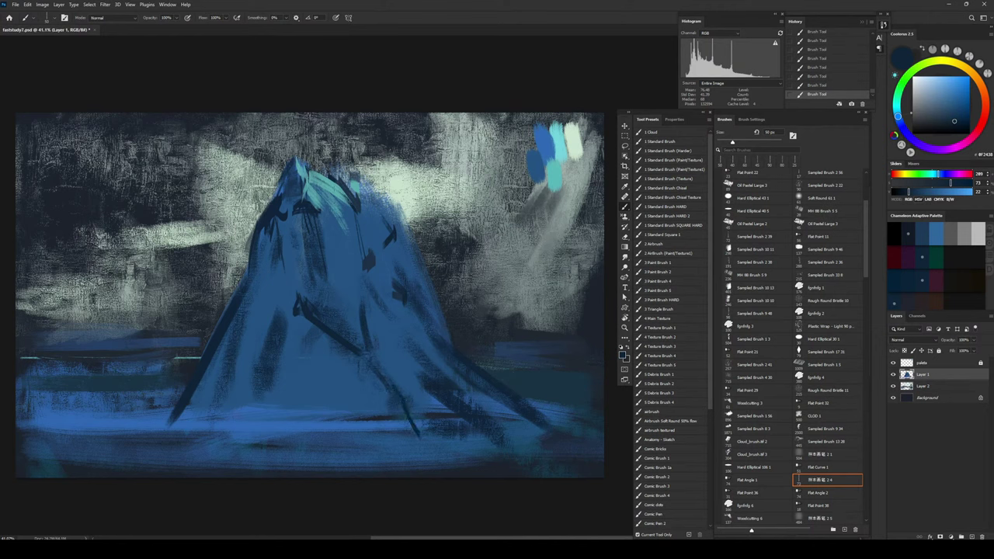
Step: Start a turquoise highlight left of the diagonal ridge line and add a thin vertical mark below it
alt+click(554, 177)
mouse_move(281, 322)
mouse_down()
mouse_move(292, 316)
mouse_move(305, 332)
mouse_move(296, 338)
mouse_up()
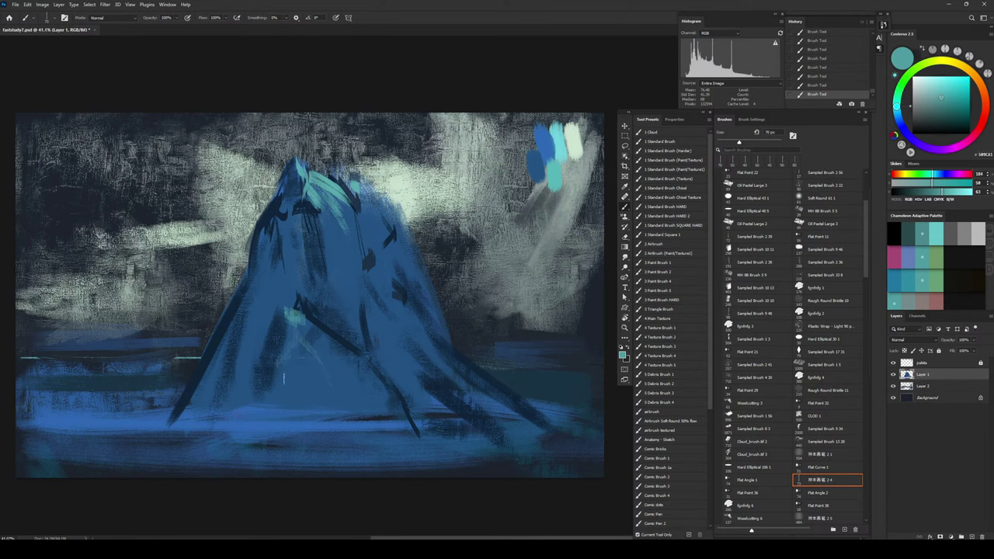
drag(328, 420, 328, 434)
Step: Fill the lower face beneath the diagonal ridge line with textured turquoise using an enlarged brush, and reduce it to 90 px
key(bracketright)
key(bracketright)
key(bracketright)
key(bracketright)
key(bracketright)
key(bracketright)
mouse_move(322, 393)
mouse_down()
mouse_move(371, 395)
mouse_move(357, 371)
mouse_move(293, 357)
mouse_move(285, 328)
mouse_move(355, 366)
mouse_move(371, 382)
mouse_move(367, 405)
mouse_up()
key(bracketleft)
key(bracketleft)
key(bracketleft)
key(bracketleft)
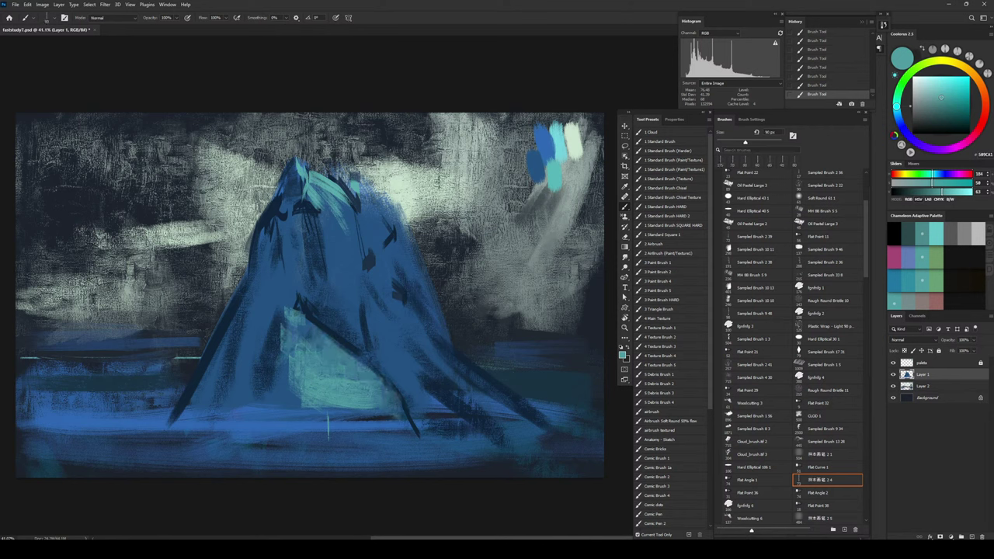
Step: Paint a bright edge highlight along the underside of the diagonal ridge line in the palette's light cyan at 40 px
alt+click(570, 134)
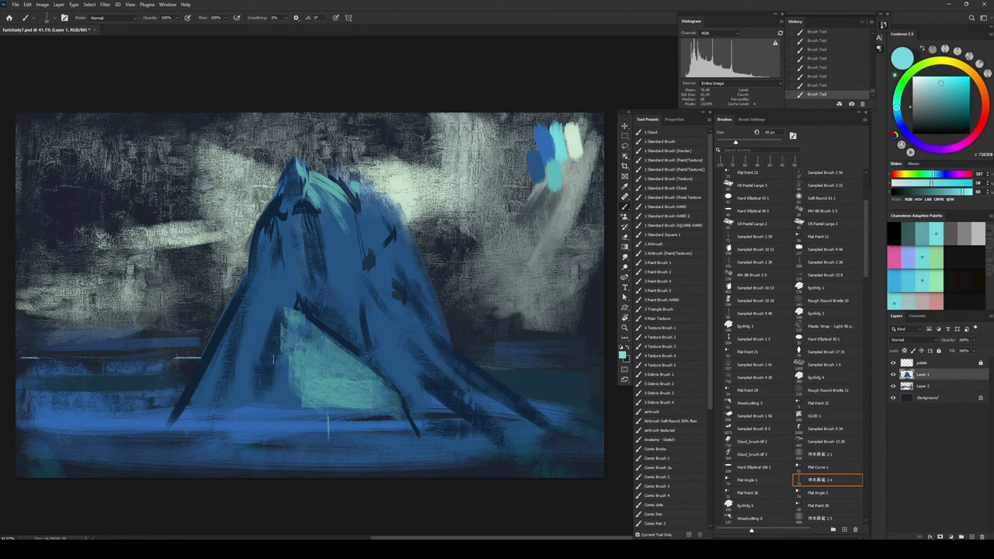
drag(293, 307, 370, 373)
key(ctrl+z)
key(bracketleft)
key(bracketleft)
key(ctrl+z)
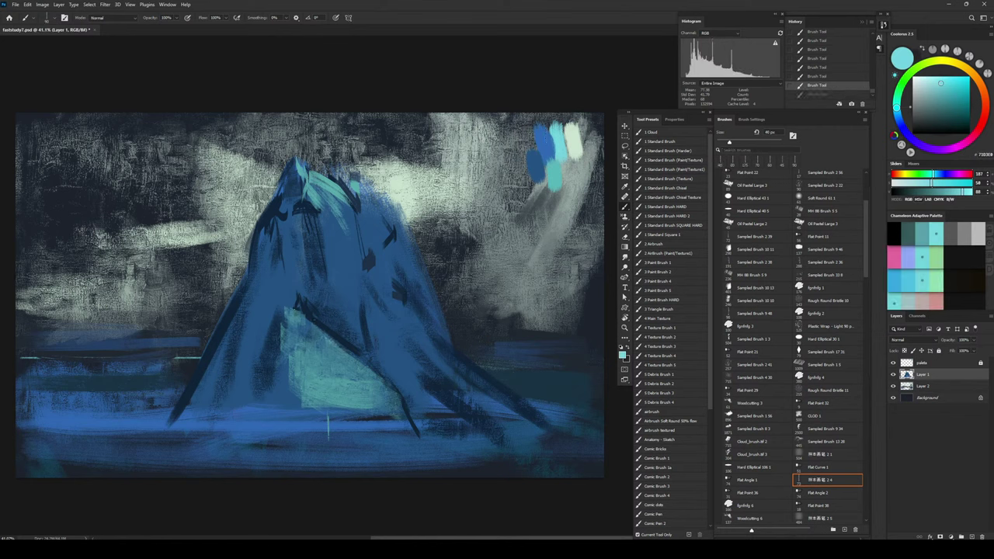
mouse_move(321, 332)
mouse_down()
mouse_move(405, 392)
mouse_move(404, 415)
mouse_up()
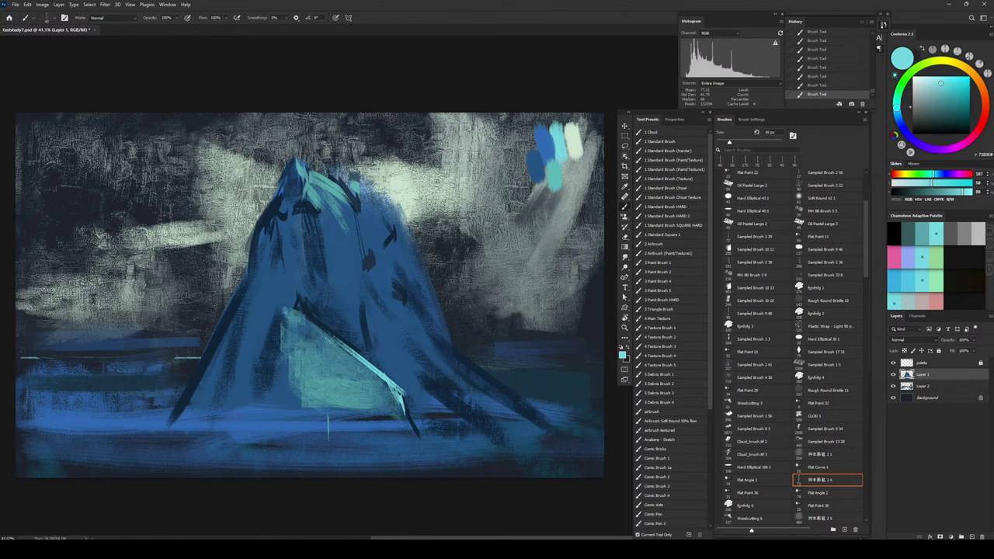
Step: Add light cyan accents to the lower turquoise face at 60 px, and carve back its left edge with sampled blue and a larger brush
mouse_move(278, 303)
mouse_down()
mouse_move(301, 316)
mouse_move(292, 334)
mouse_move(300, 353)
mouse_move(341, 403)
mouse_move(385, 408)
mouse_move(376, 410)
mouse_up()
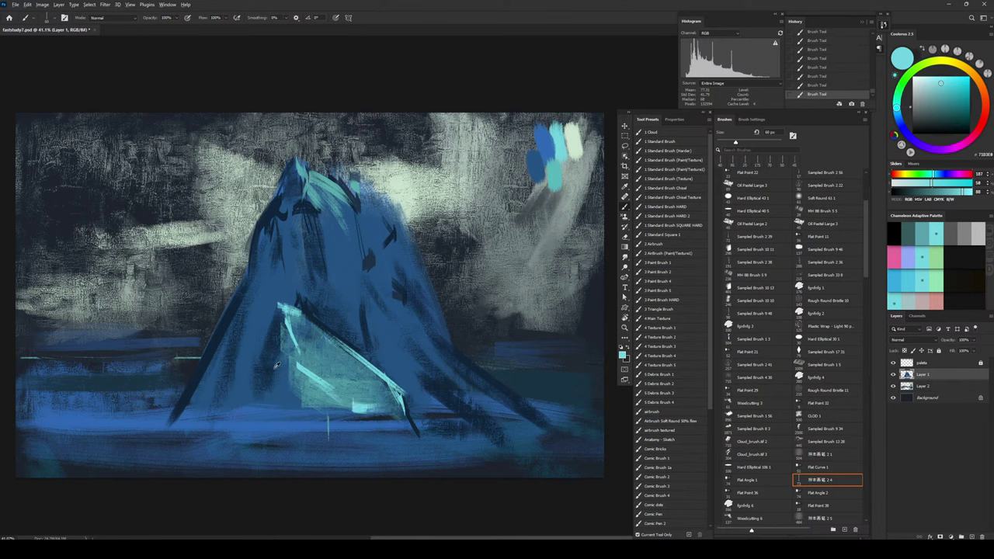
alt+click(269, 343)
key(bracketright)
key(bracketright)
key(bracketright)
mouse_move(284, 322)
mouse_down()
mouse_move(300, 356)
mouse_move(285, 372)
mouse_move(332, 401)
mouse_move(284, 354)
mouse_move(289, 403)
mouse_move(297, 350)
mouse_move(281, 341)
mouse_up()
key(bracketright)
key(bracketright)
key(bracketright)
alt+click(269, 378)
Step: Paint a thin vertical turquoise streak rising from the upper tip of the lower face, using a reduced brush
alt+click(328, 382)
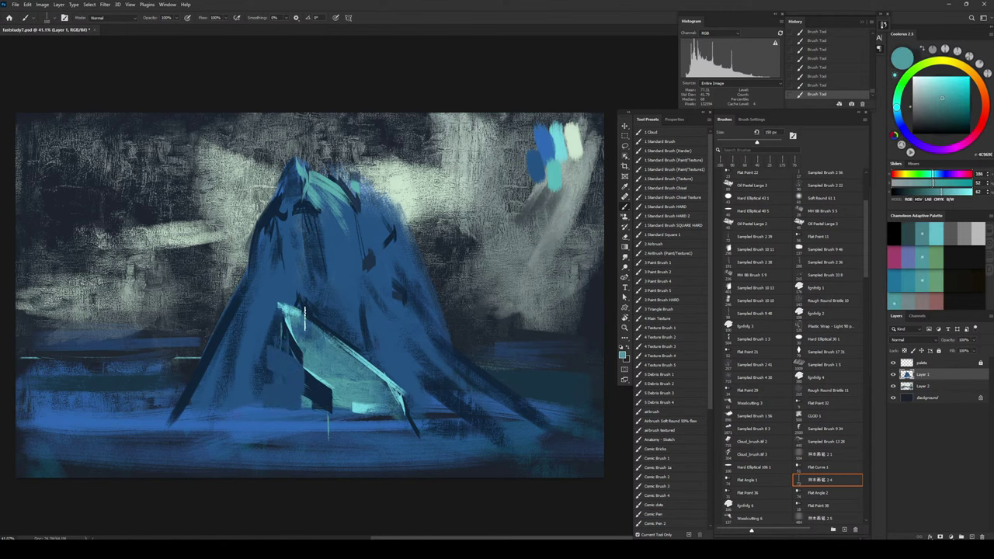
key(bracketleft)
key(bracketleft)
key(bracketleft)
key(bracketleft)
key(bracketleft)
key(bracketleft)
mouse_move(292, 293)
mouse_down()
mouse_move(303, 291)
mouse_move(296, 234)
mouse_move(294, 290)
mouse_up()
key(ctrl+z)
key(ctrl+z)
drag(294, 295, 293, 251)
Step: Block in a navy shadow beneath the summit highlight at 90 px, and sample the mountain's mid-blue to trim it
key(bracketright)
alt+click(304, 206)
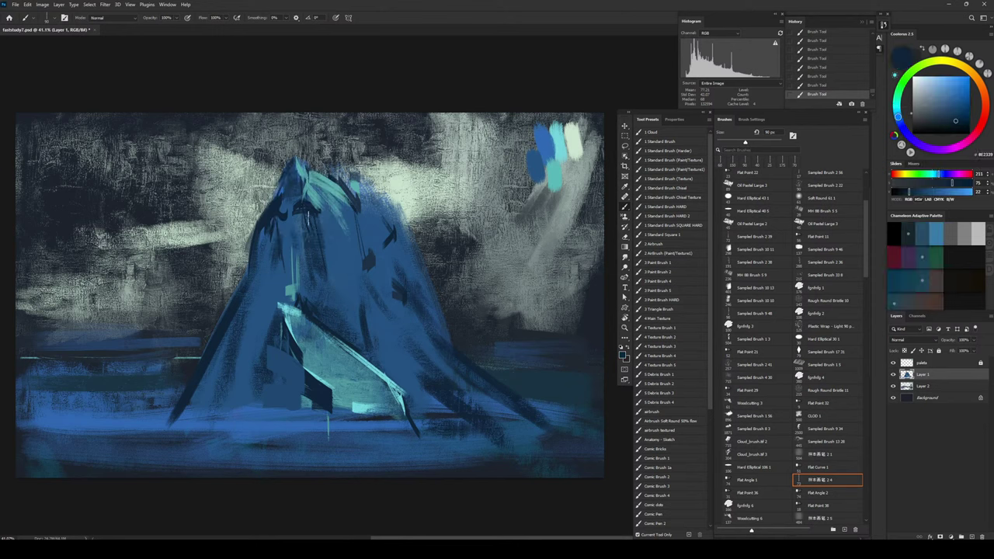
mouse_move(286, 202)
mouse_down()
mouse_move(316, 203)
mouse_move(333, 183)
mouse_move(312, 191)
mouse_move(342, 222)
mouse_up()
alt+click(284, 377)
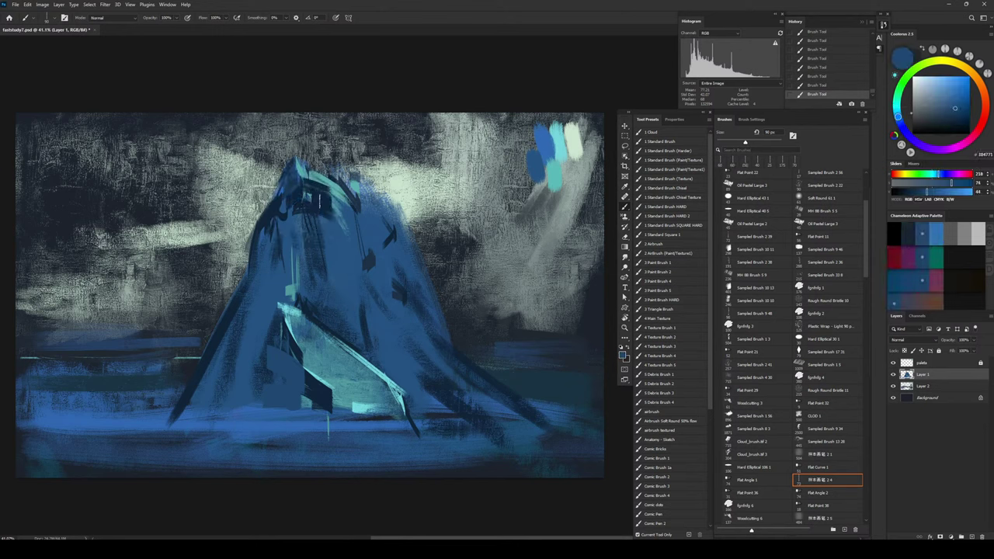
Step: Restate the sloping summit highlight in sampled turquoise at 60 px
key(bracketleft)
key(bracketleft)
key(bracketleft)
alt+click(330, 189)
drag(309, 178, 341, 203)
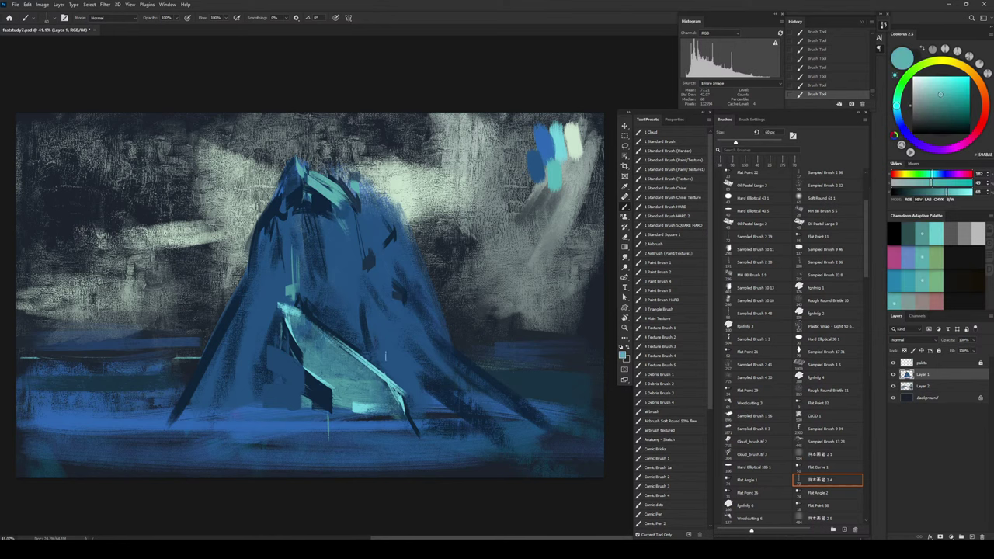
Step: Paint a bright edge along the summit ridge in the palette's light cyan with a smaller brush
key(bracketleft)
key(bracketleft)
alt+click(379, 360)
key(bracketright)
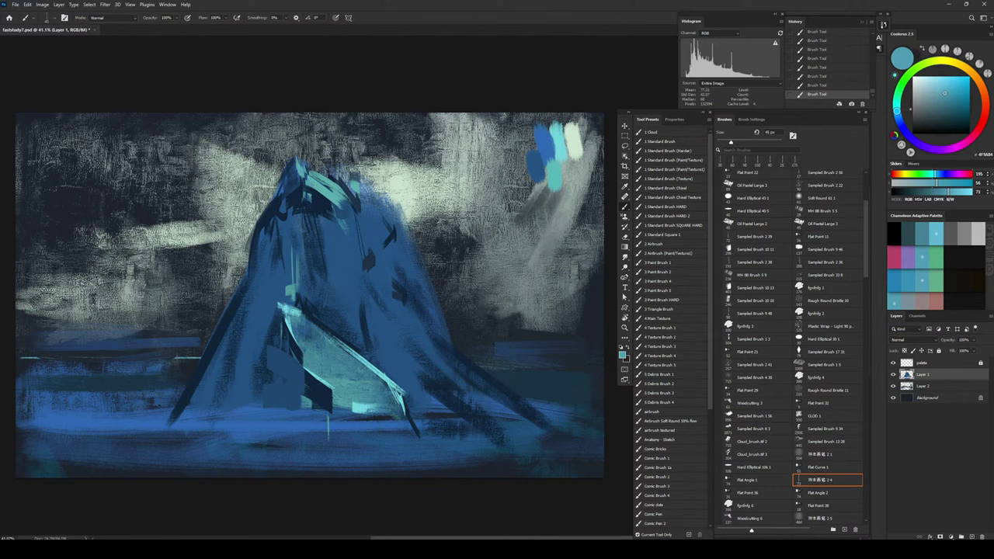
alt+click(560, 131)
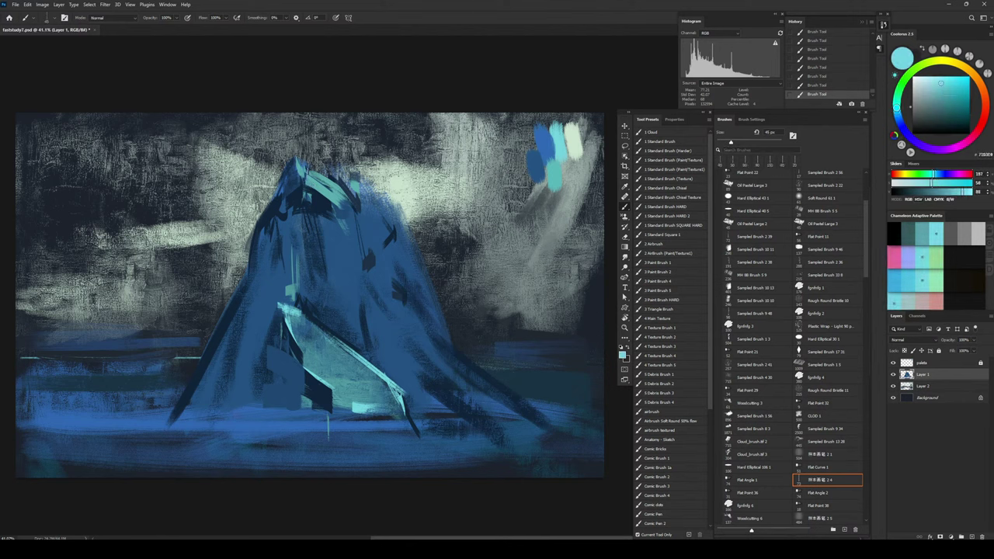
drag(309, 167, 349, 189)
key(ctrl+z)
key(bracketleft)
key(bracketleft)
drag(310, 184, 357, 230)
Step: Spread light cyan texture down the right end of the summit highlight at 90 px
key(bracketright)
key(bracketright)
key(bracketright)
key(bracketright)
key(bracketright)
key(bracketright)
key(bracketright)
drag(343, 192, 355, 230)
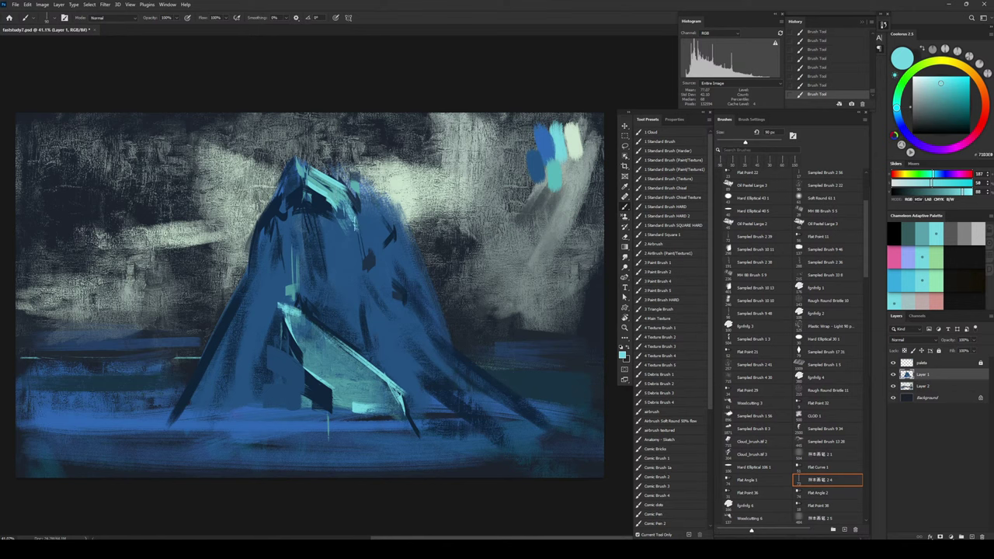
alt+click(337, 194)
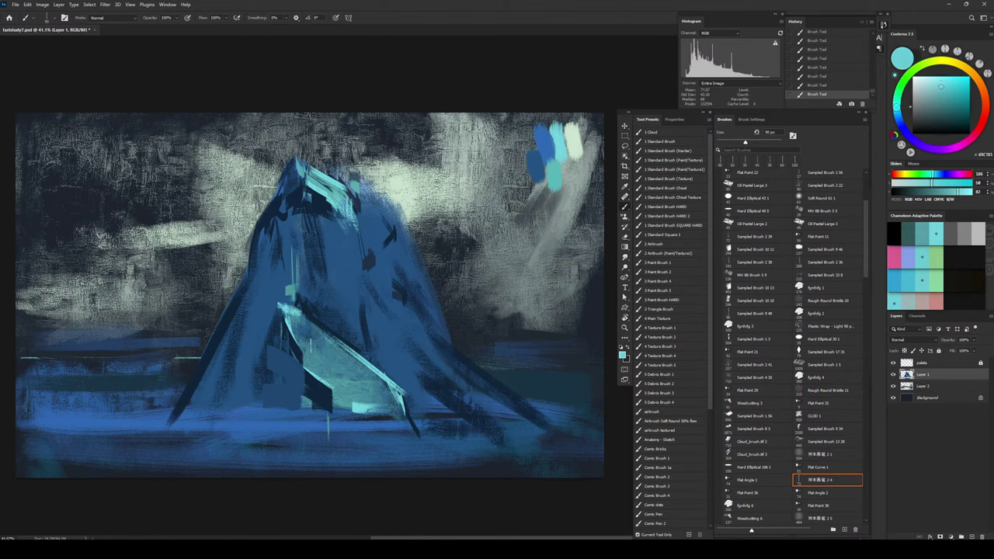
Step: Deepen the shadows above the diagonal ridge line and below the summit with navy strokes
alt+click(318, 386)
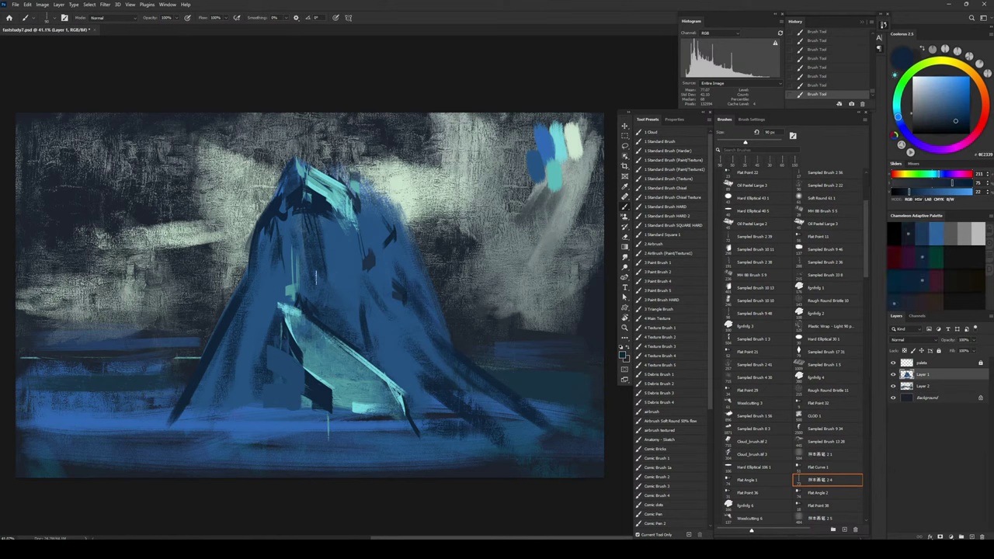
mouse_move(300, 282)
mouse_down()
mouse_move(300, 300)
mouse_move(323, 325)
mouse_up()
drag(305, 230, 317, 231)
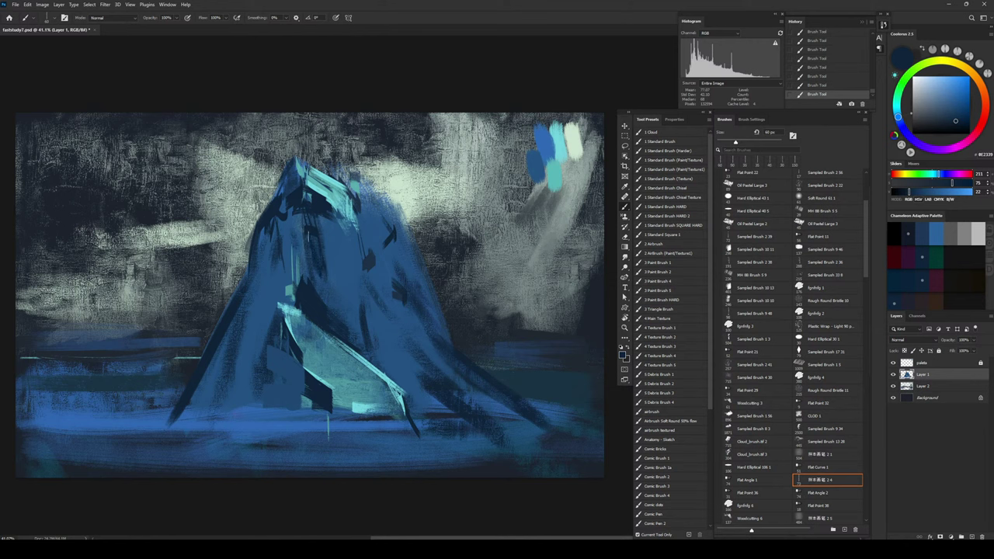
alt+click(380, 137)
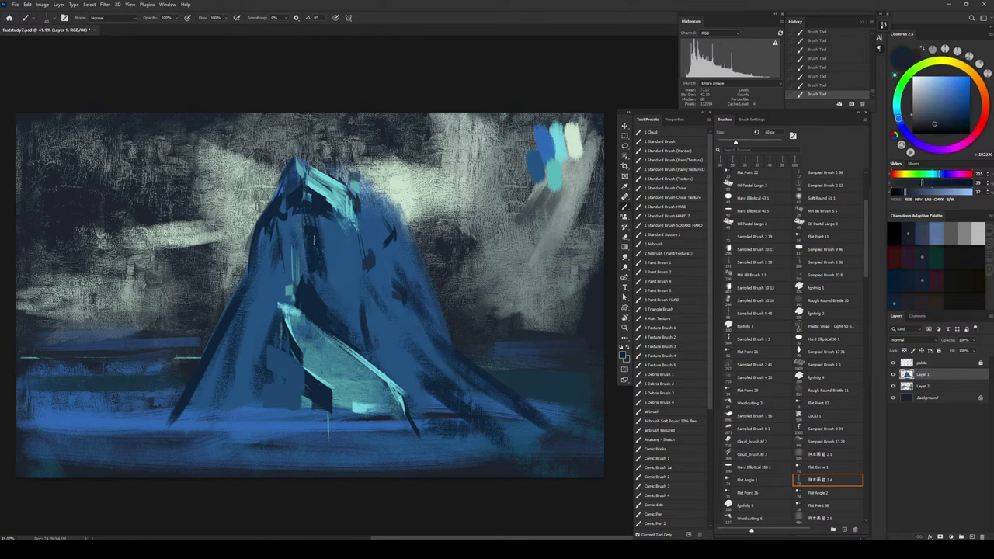
Step: Extend the navy shadow along the lower turquoise face's left edge down to the water at 80 px
key(bracketright)
alt+click(334, 369)
alt+click(306, 381)
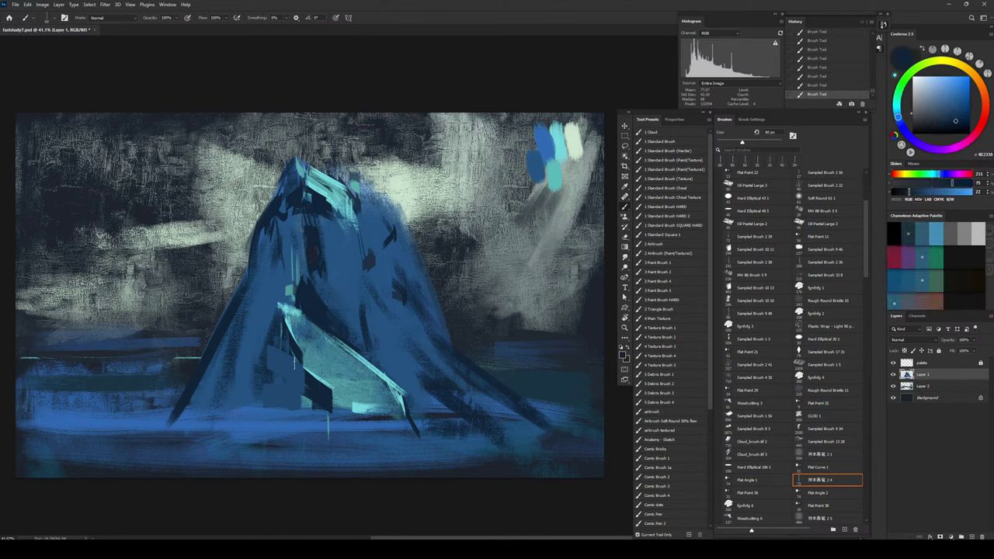
drag(297, 370, 308, 385)
mouse_move(292, 352)
mouse_down()
mouse_move(317, 404)
mouse_move(389, 429)
mouse_up()
Step: Paint a textured turquoise patch on the water below the lower face with the brush enlarged to 175 px
key(bracketright)
key(bracketright)
key(bracketright)
key(bracketright)
key(bracketright)
alt+click(351, 410)
alt+click(298, 328)
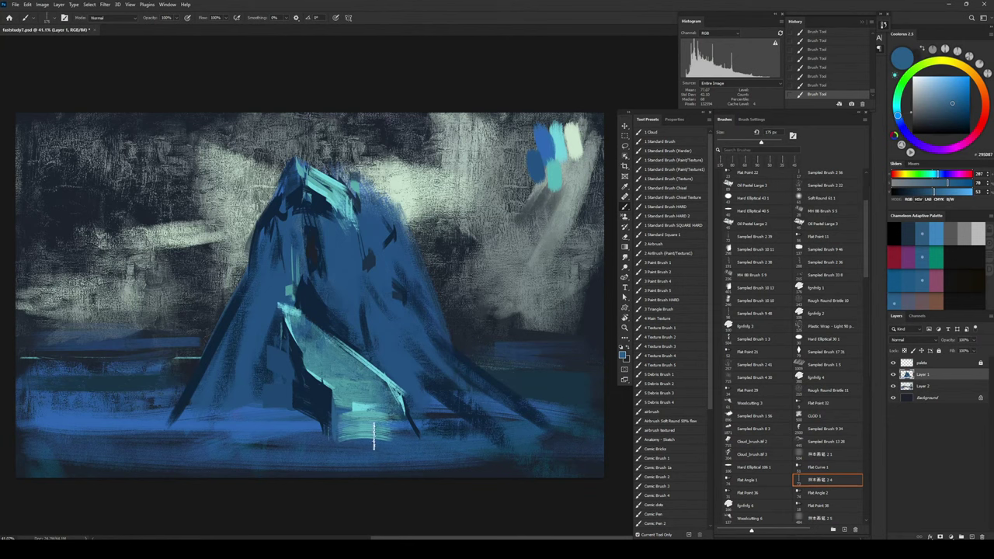
Step: Paint a slanted turquoise plane on the slope right of the diagonal ridge line at 125 px
alt+click(366, 374)
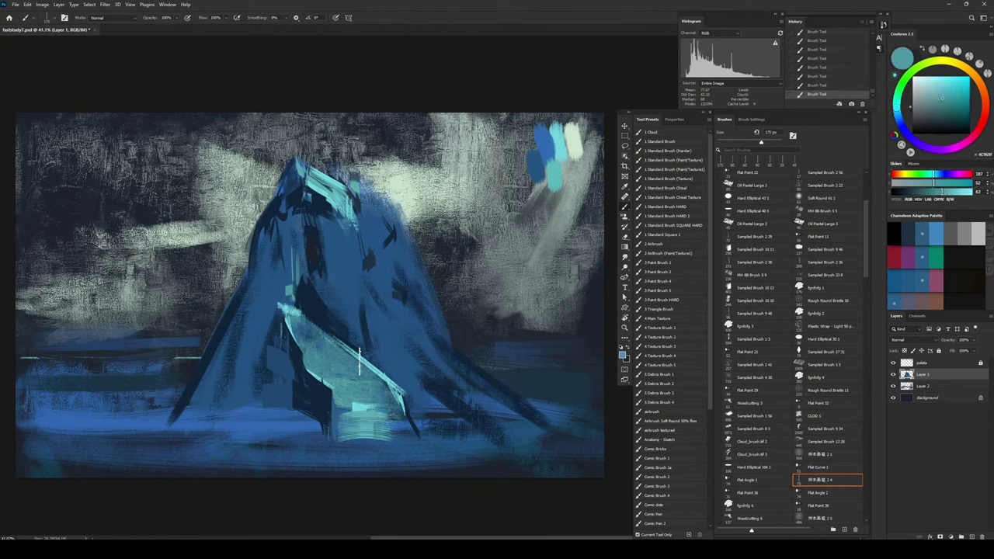
key(bracketleft)
key(bracketleft)
drag(370, 343, 409, 391)
key(ctrl+z)
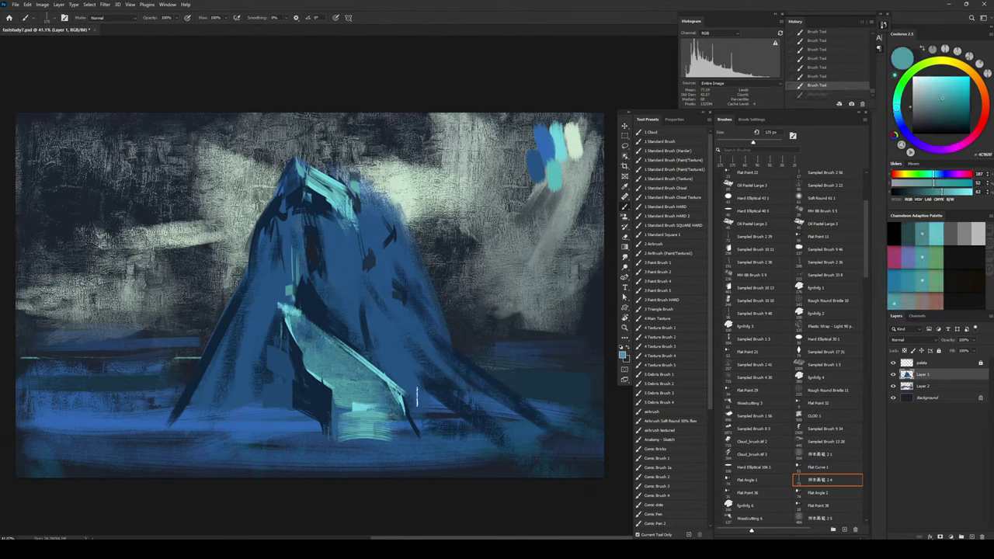
drag(373, 342, 399, 372)
mouse_move(377, 326)
mouse_down()
mouse_move(435, 409)
mouse_move(388, 330)
mouse_move(450, 407)
mouse_move(430, 368)
mouse_move(391, 362)
mouse_move(437, 412)
mouse_up()
Step: Add saturated blue strokes from the palette along the lower part of the slanted turquoise plane at 125 px
alt+click(544, 143)
key(ctrl+z)
mouse_move(406, 384)
mouse_down()
mouse_move(419, 425)
mouse_move(411, 392)
mouse_move(446, 420)
mouse_up()
drag(397, 370, 385, 353)
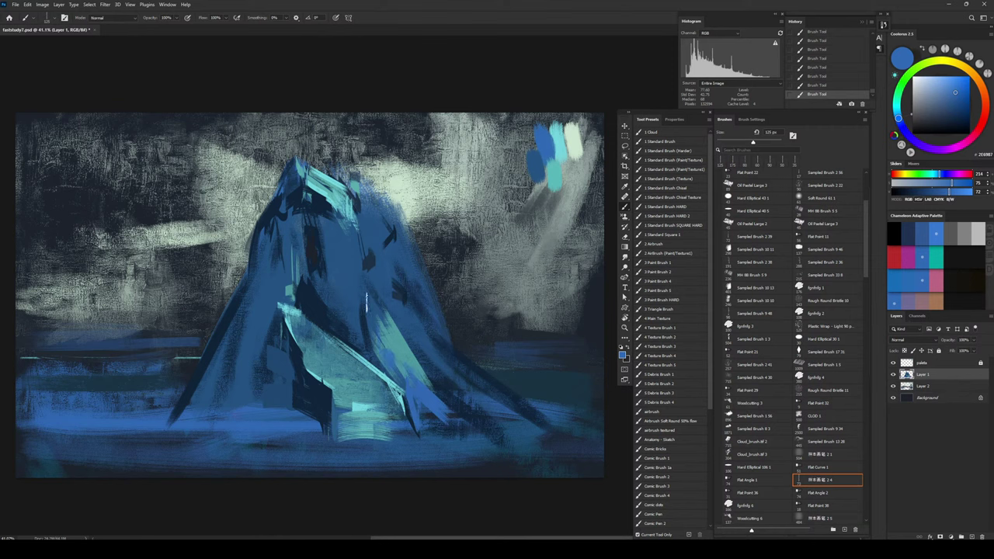
Step: Highlight the upper edges of the slanted turquoise plane in the palette's light cyan with a small brush
alt+click(567, 143)
drag(387, 310, 416, 362)
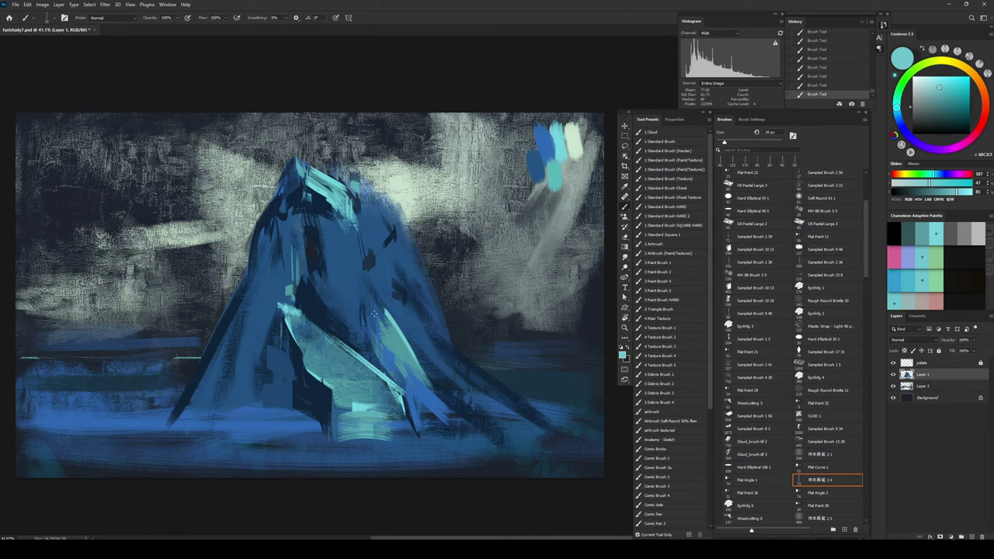
key(bracketright)
key(bracketright)
key(bracketright)
drag(370, 309, 368, 332)
Step: Outline the left edge of the slanted plane and the area above it in sampled navy, starting at 25 px
alt+click(317, 246)
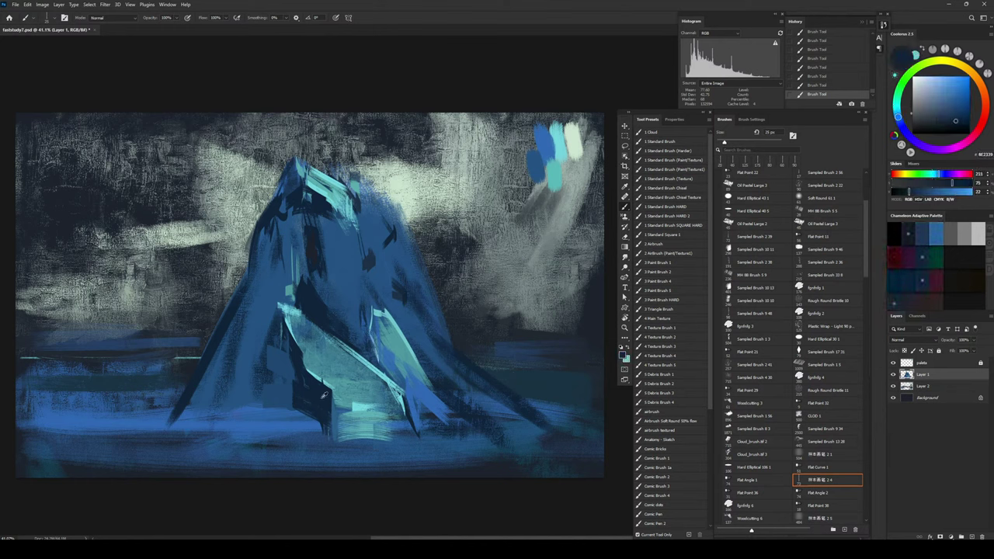
drag(371, 344, 383, 369)
key(bracketright)
mouse_move(366, 326)
mouse_down()
mouse_move(364, 345)
mouse_move(370, 300)
mouse_up()
mouse_move(371, 314)
mouse_down()
mouse_move(381, 300)
mouse_move(359, 293)
mouse_up()
Step: Enlarge the brush to 90 px and flip the canvas horizontally
key(bracketright)
key(bracketright)
key(bracketright)
key(bracketright)
key(ctrl+shift+h)
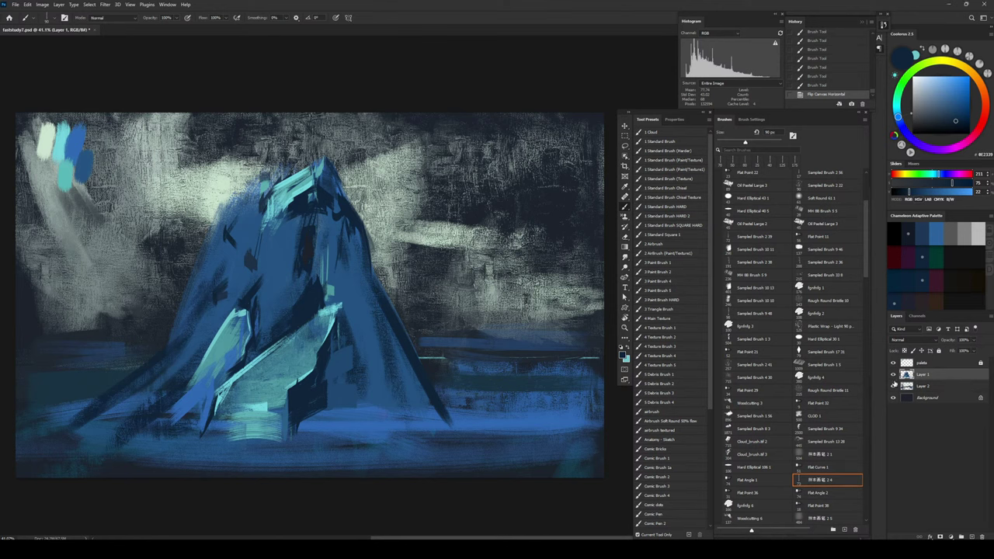
Step: Start a Selective Color adjustment on the mountain layer, setting the Greens' cyan to +84 and lowering their magenta and yellow
key(alt+i)
key(j)
key(s)
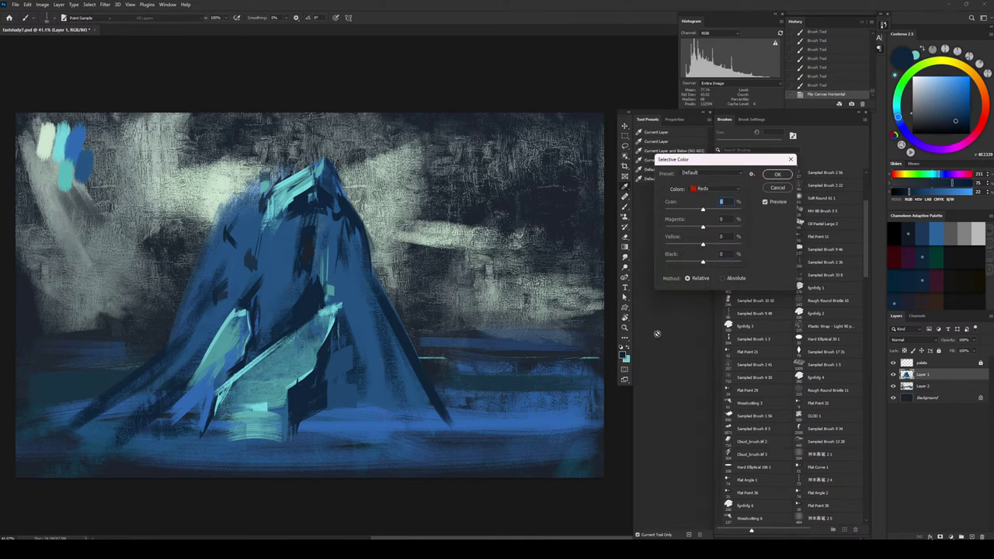
click(711, 189)
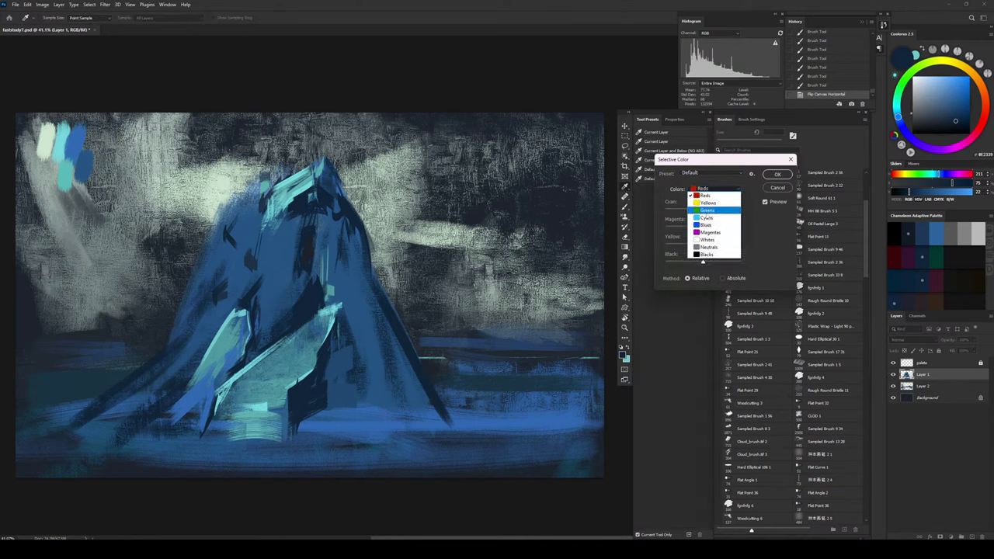
click(706, 211)
drag(704, 210, 735, 211)
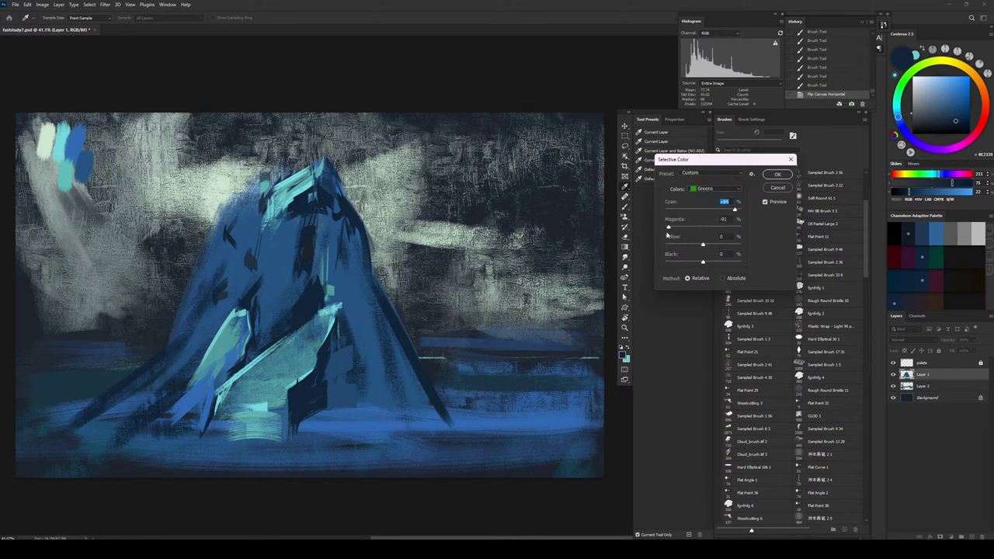
mouse_move(668, 227)
mouse_down()
mouse_move(707, 228)
mouse_move(677, 227)
mouse_move(695, 245)
mouse_move(666, 246)
mouse_up()
Step: Set the Cyans to +99 cyan and -29 magenta, compare with the preview off, and apply the Selective Color adjustment
click(715, 188)
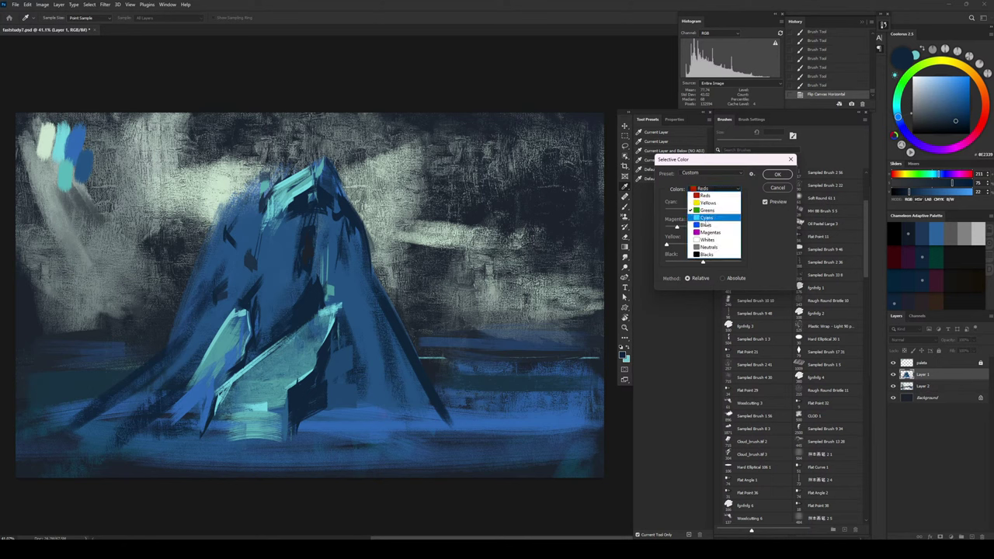
click(706, 218)
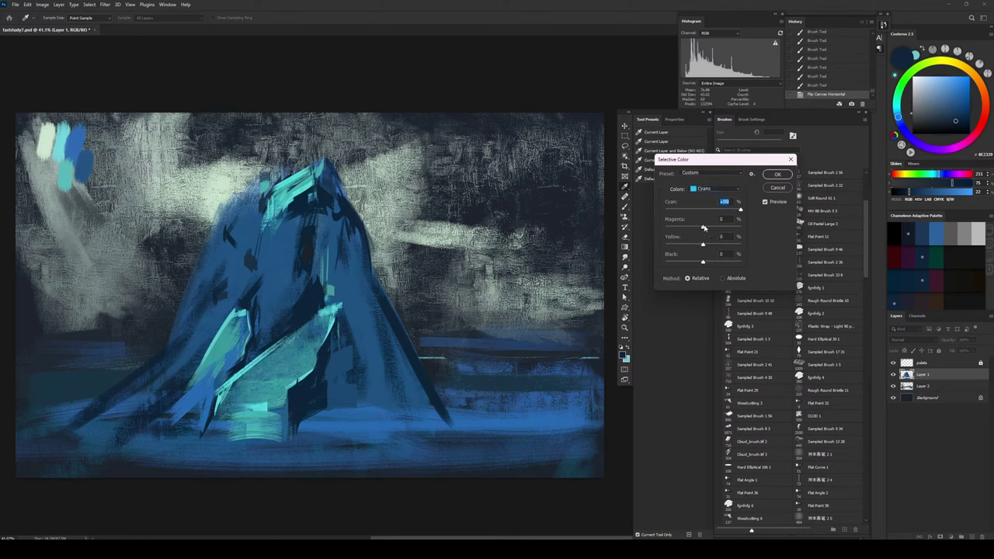
mouse_move(704, 227)
mouse_down()
mouse_move(671, 227)
mouse_move(692, 228)
mouse_up()
click(773, 205)
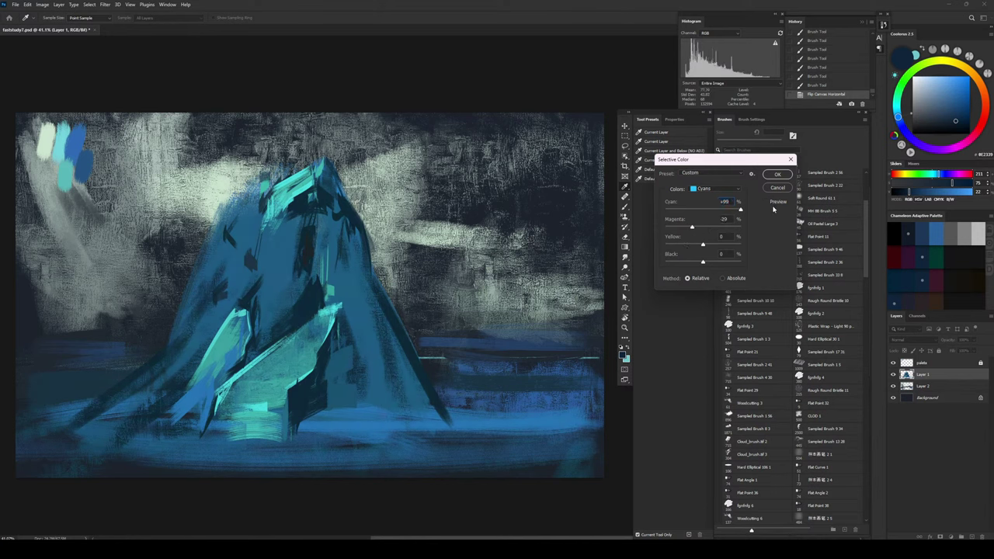
click(774, 204)
key(Return)
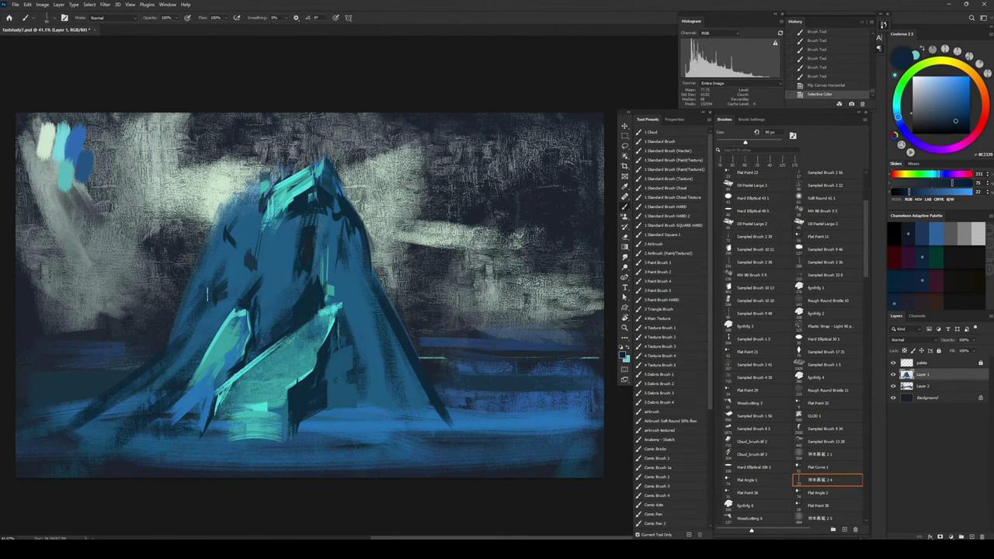
Step: Brush sampled mid-blue over the mountain's lower left slope down to its base at 125 px
alt+click(230, 359)
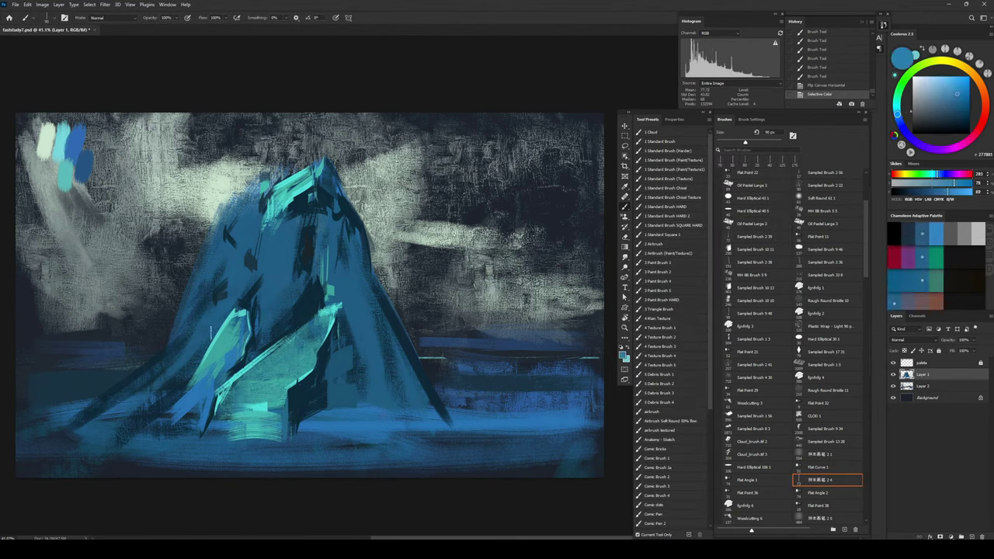
key(bracketright)
key(bracketright)
drag(176, 376, 218, 327)
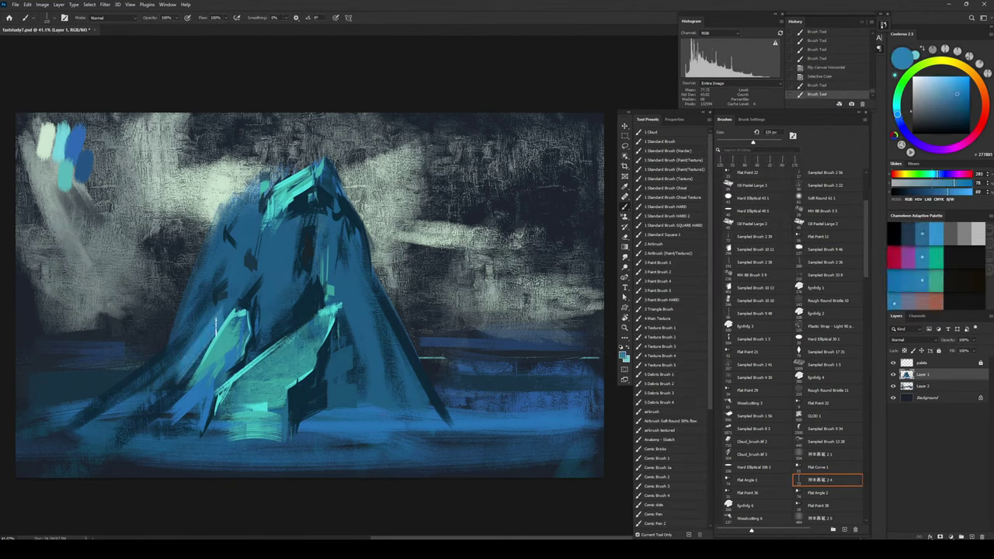
mouse_move(175, 400)
mouse_down()
mouse_move(193, 370)
mouse_move(112, 412)
mouse_up()
mouse_move(171, 371)
mouse_down()
mouse_move(139, 412)
mouse_move(160, 412)
mouse_up()
Step: Build up the outer edge of the left slope with mid-blue strokes at 80 px and 100 px
key(bracketleft)
key(bracketleft)
key(bracketleft)
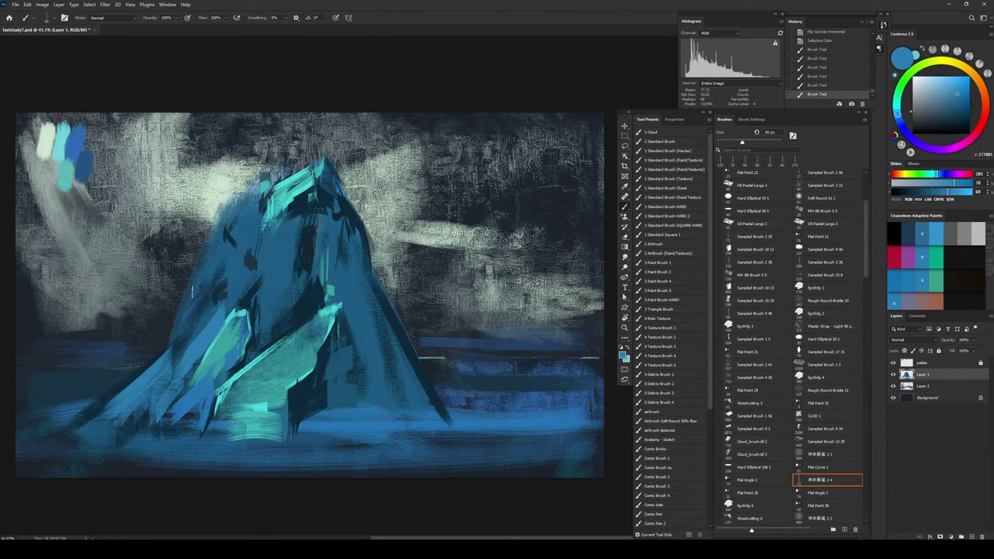
mouse_move(192, 292)
mouse_down()
mouse_move(126, 385)
mouse_move(185, 303)
mouse_move(189, 329)
mouse_move(167, 381)
mouse_up()
key(bracketright)
key(bracketright)
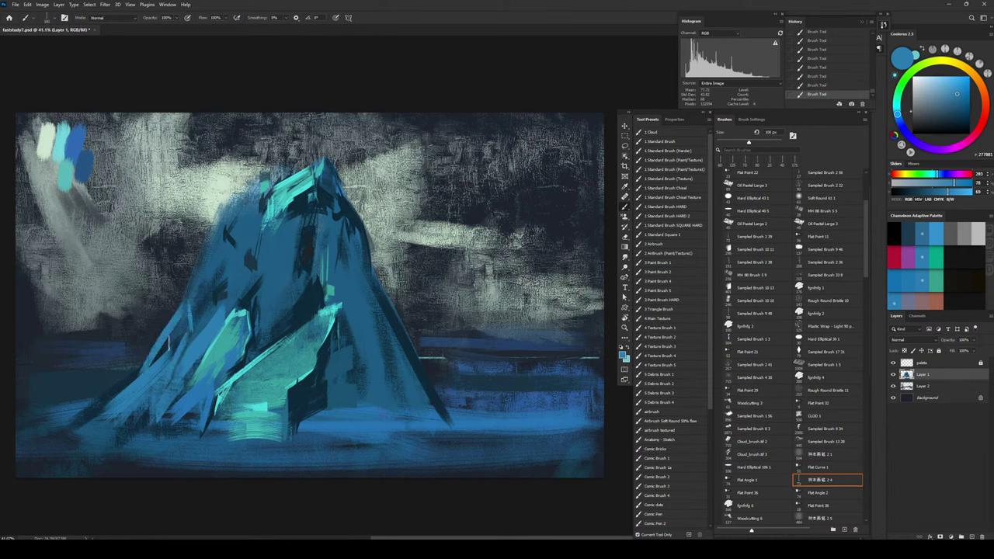
drag(187, 313, 159, 355)
Step: Cut dark navy accents into the left slope above the blue strokes at 45 px
alt+click(286, 322)
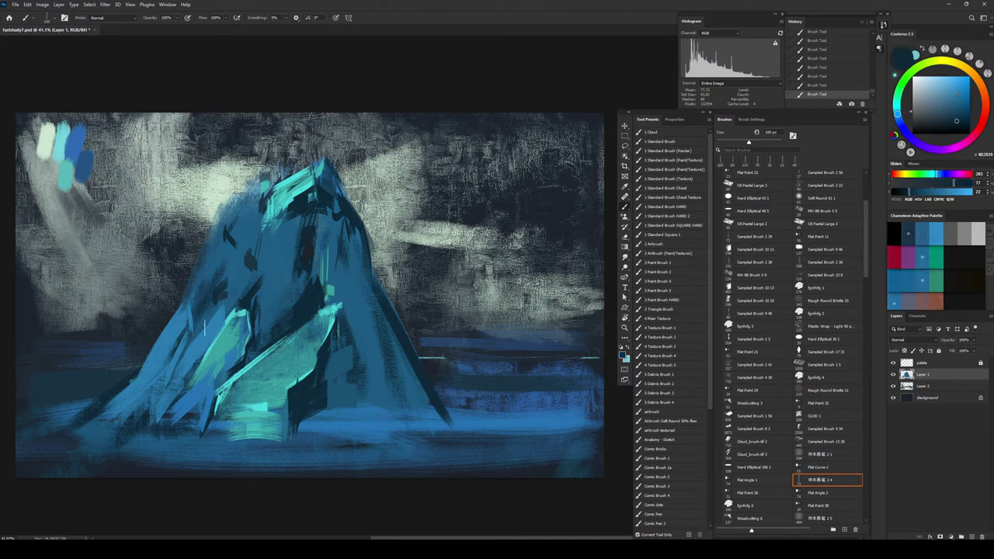
key(bracketleft)
key(bracketleft)
key(bracketleft)
drag(191, 310, 186, 340)
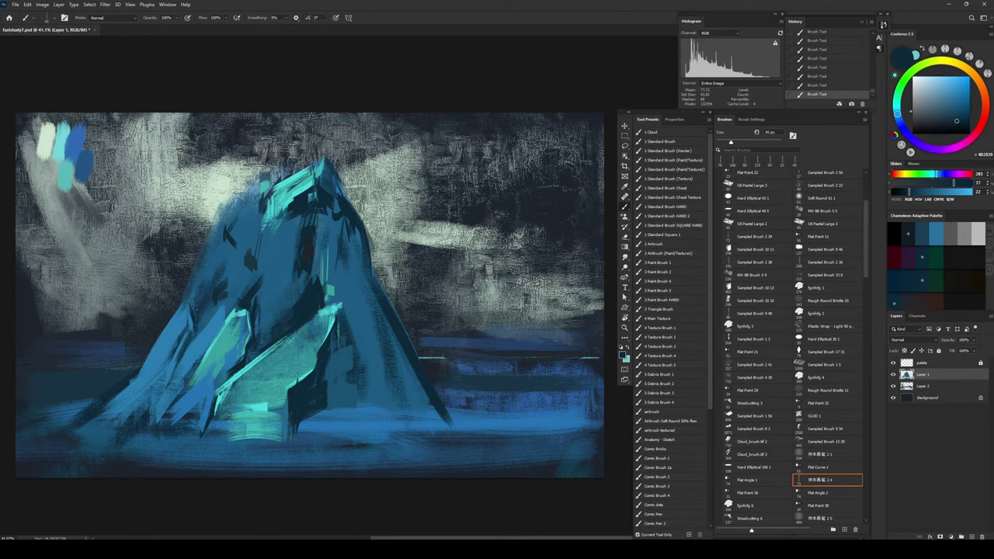
Step: Brush sampled mid-blue over the left slope beside the lower turquoise plane at 90 px
key(bracketright)
key(bracketright)
key(bracketright)
key(bracketright)
alt+click(235, 350)
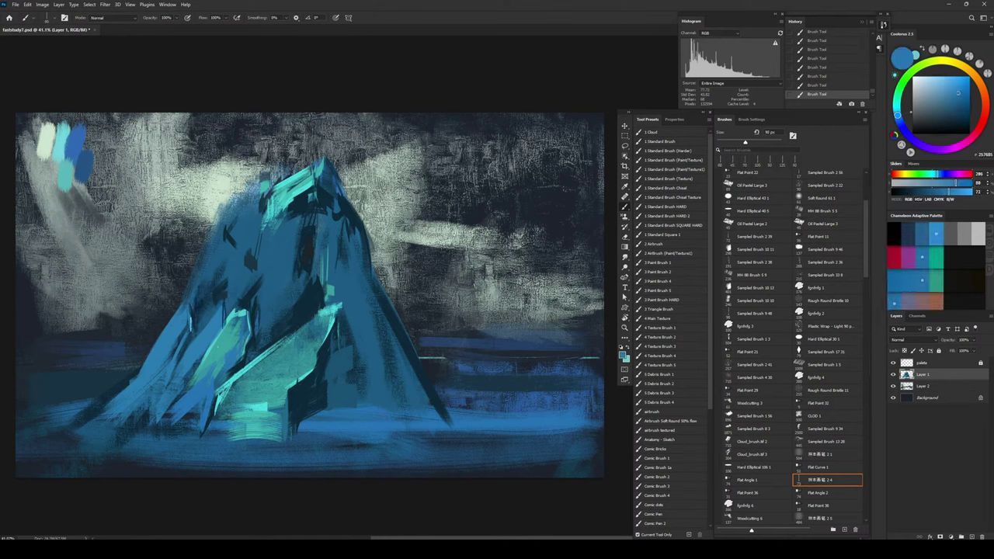
alt+click(226, 359)
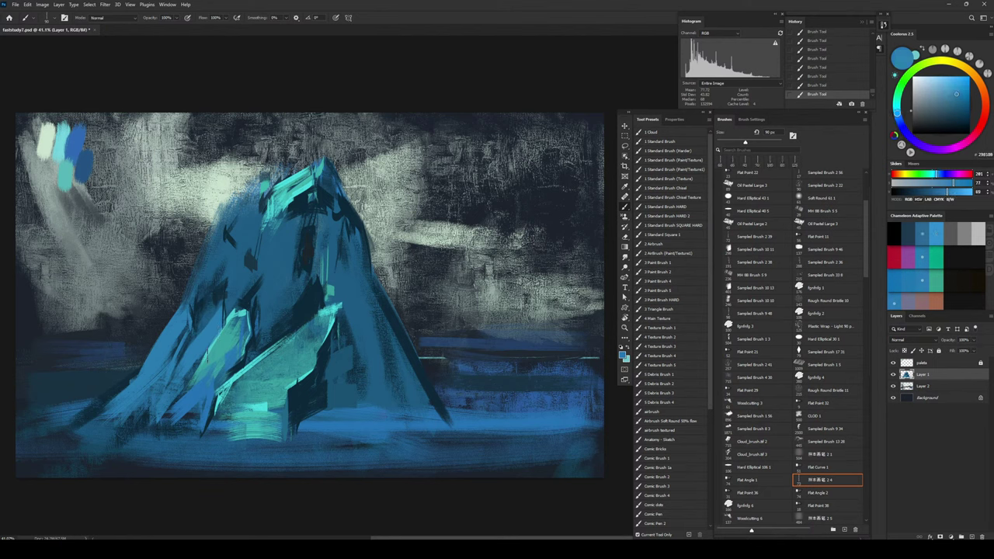
drag(193, 338, 224, 299)
Step: Add a sampled turquoise highlight to the crest of the left ridge at 60 px
alt+click(258, 407)
key(bracketleft)
key(bracketleft)
key(bracketleft)
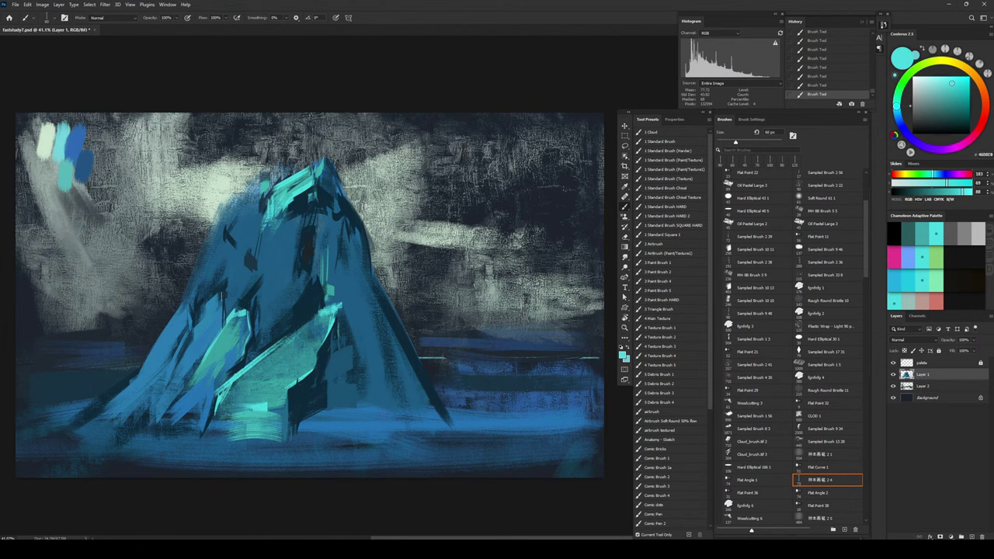
drag(200, 311, 219, 295)
Step: Cut sampled dark navy shadow accents beside the left ridge's turquoise highlight at 45 px
key(bracketleft)
key(bracketleft)
alt+click(250, 297)
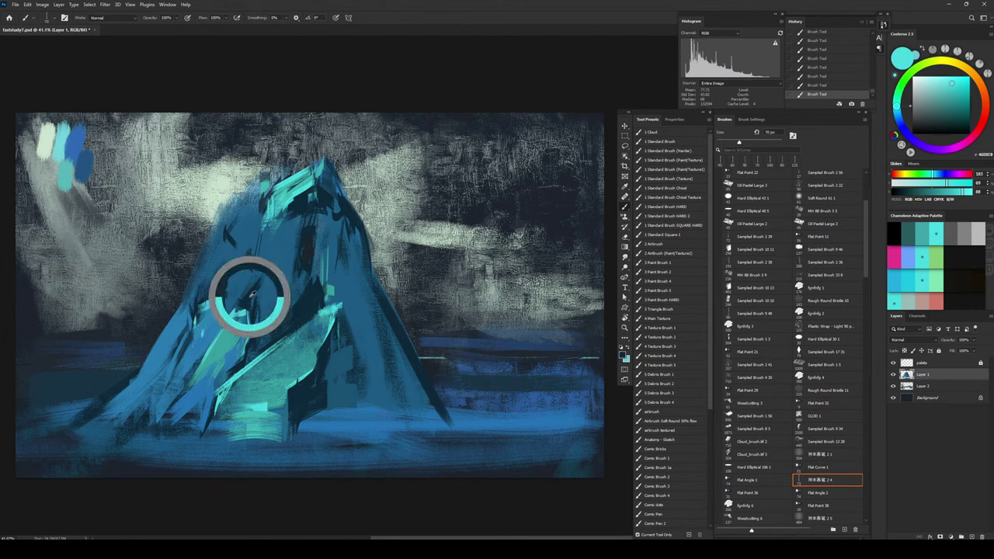
drag(225, 311, 227, 326)
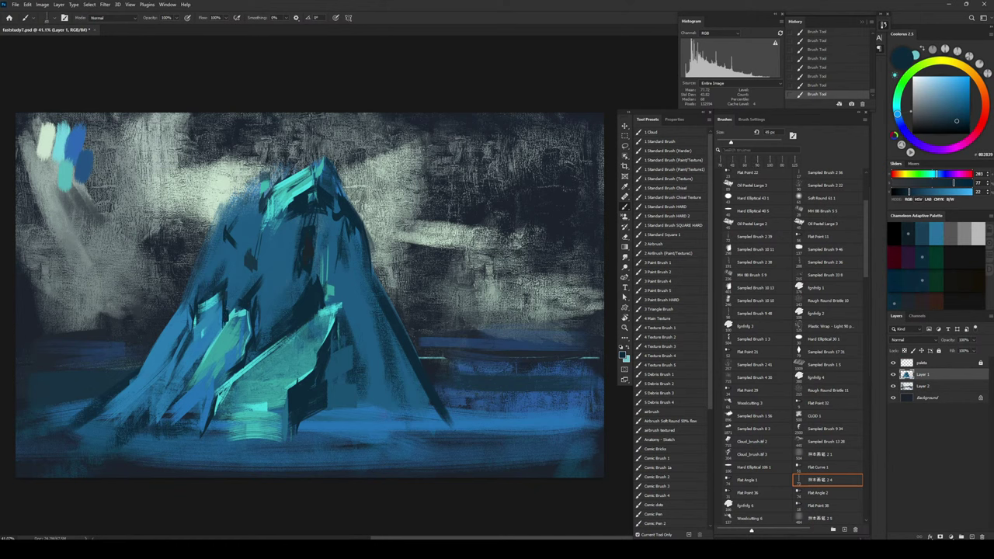
Step: Brighten the summit's lit face with pale mint from the palette at 30 px, then blend in sampled light turquoise at 90 px
alt+click(48, 127)
key(bracketleft)
key(bracketleft)
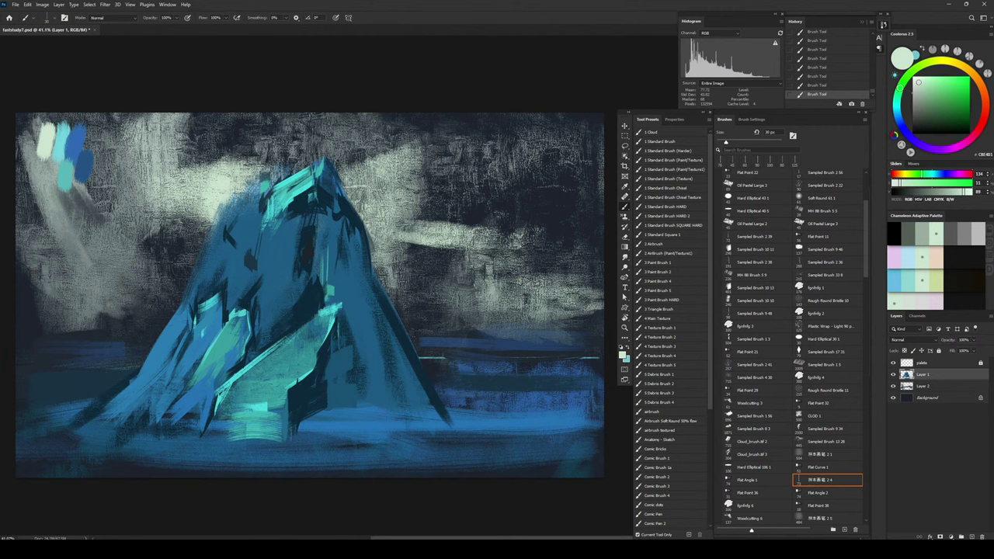
drag(323, 160, 319, 187)
mouse_move(317, 163)
mouse_down()
mouse_move(305, 178)
mouse_move(313, 178)
mouse_up()
key(bracketright)
key(bracketright)
mouse_move(305, 183)
mouse_down()
mouse_move(276, 197)
mouse_move(285, 198)
mouse_up()
alt+click(309, 187)
drag(315, 166, 307, 173)
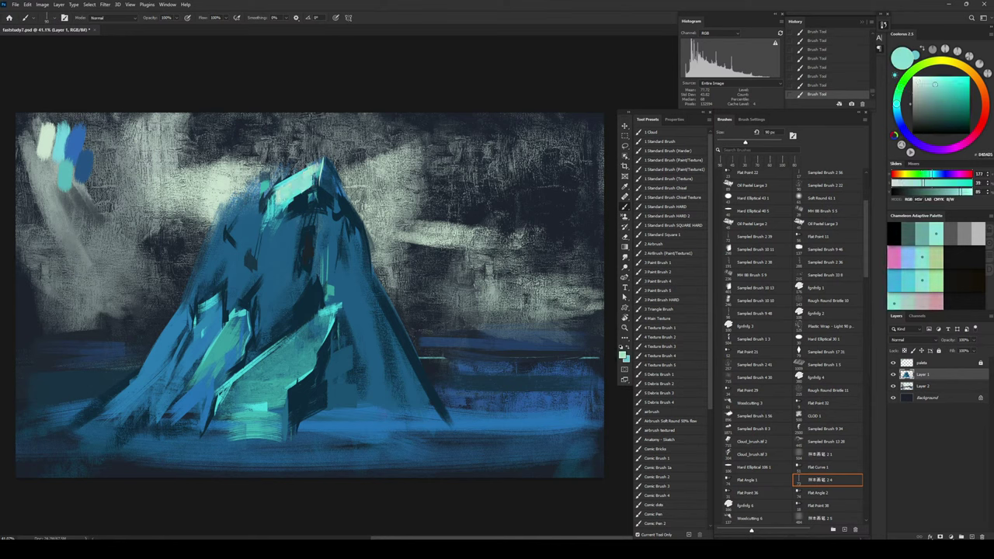
Step: Paint the summit's right face with mid-blue sampled from the left slope at 60 px
key(bracketleft)
key(bracketleft)
key(bracketleft)
alt+click(204, 337)
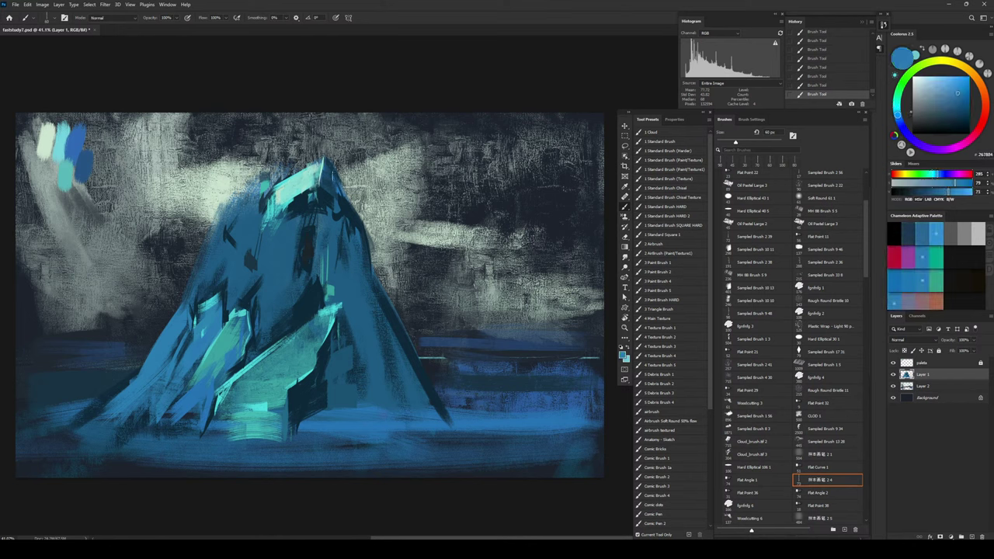
drag(325, 165, 329, 185)
Step: Erase along the summit's right edge to sharpen its silhouette, and return to the Brush tool
key(e)
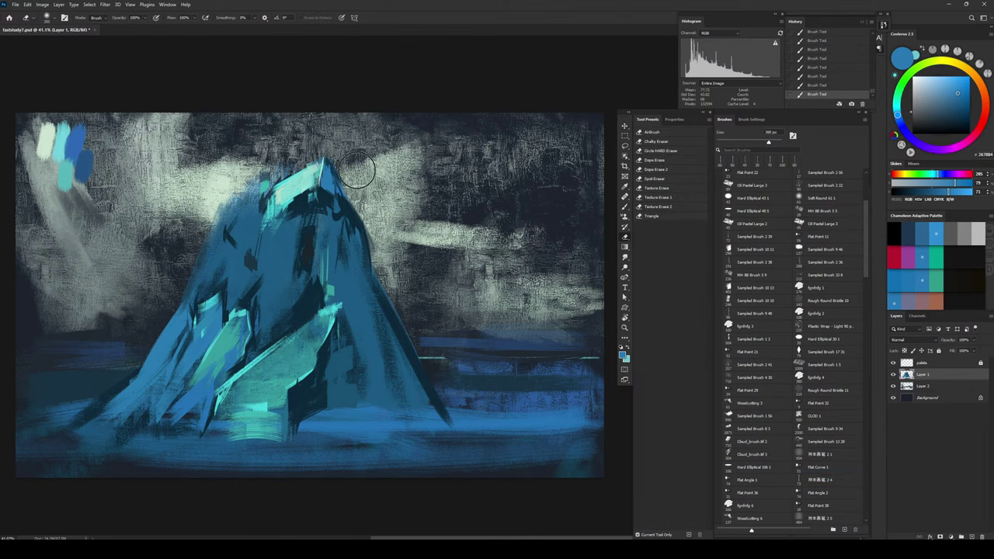
click(762, 237)
mouse_move(333, 168)
mouse_down()
mouse_move(345, 194)
mouse_move(346, 176)
mouse_move(331, 198)
mouse_up()
key(b)
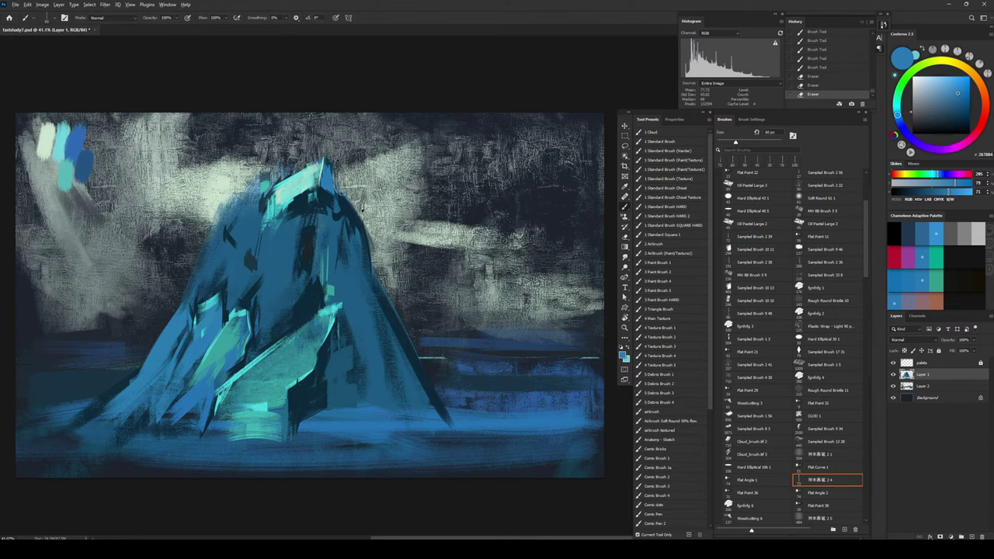
Step: Cover the dark area under the summit's lit face with sampled blues at 60 px and 80 px, extending the strokes down the left
alt+click(361, 208)
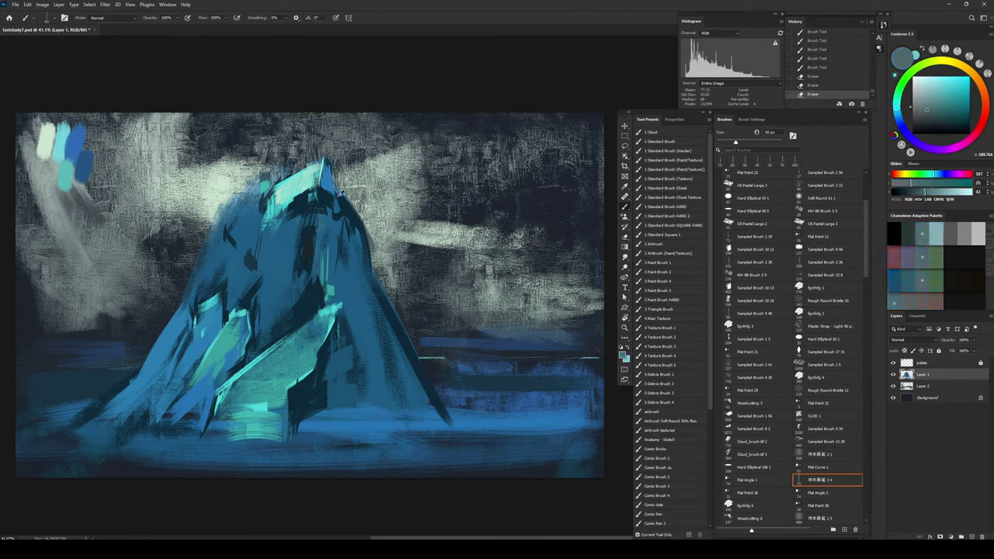
alt+click(339, 242)
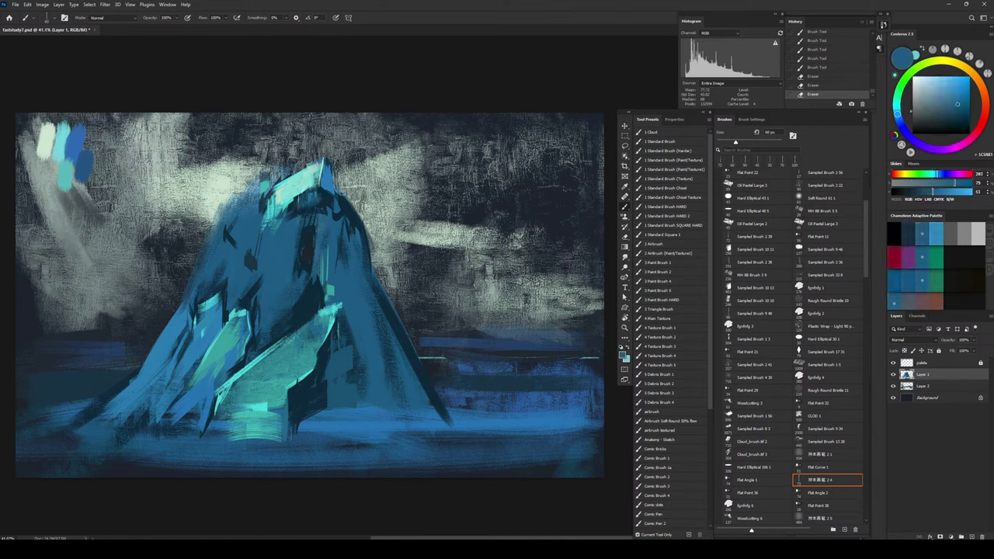
drag(331, 203, 314, 194)
alt+click(320, 196)
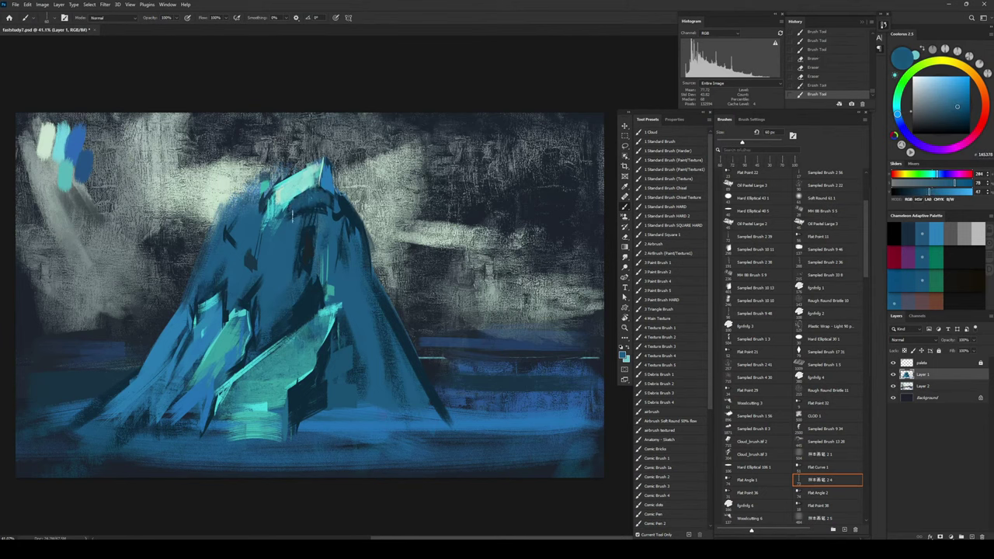
drag(289, 187, 305, 208)
alt+click(328, 184)
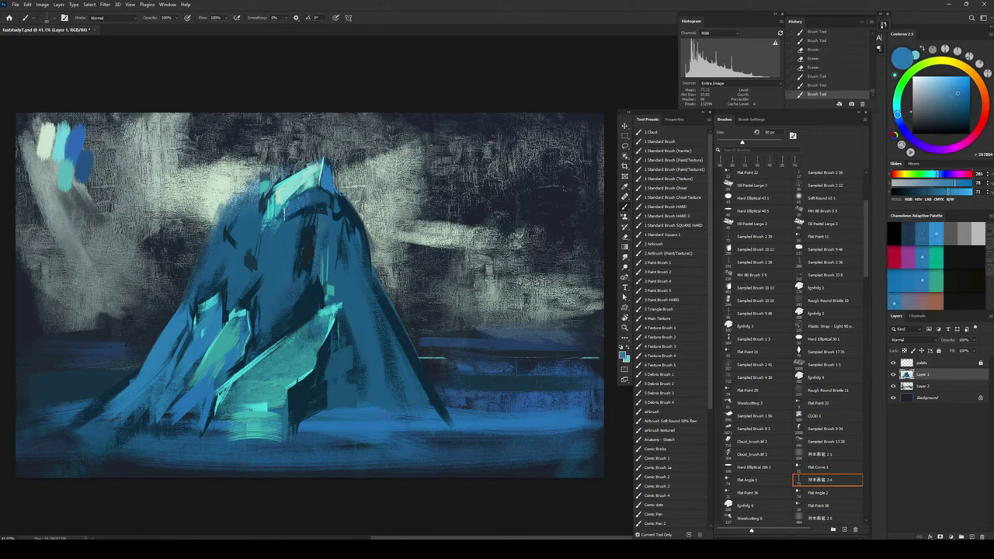
alt+click(306, 200)
mouse_move(292, 207)
mouse_down()
mouse_move(305, 199)
mouse_move(261, 247)
mouse_up()
Step: Define the lower edge of the summit highlight with dark navy at 40 px and soften below it with sampled mid-blue
alt+click(310, 237)
key([)
mouse_move(284, 210)
mouse_down()
mouse_move(270, 228)
mouse_move(301, 189)
mouse_up()
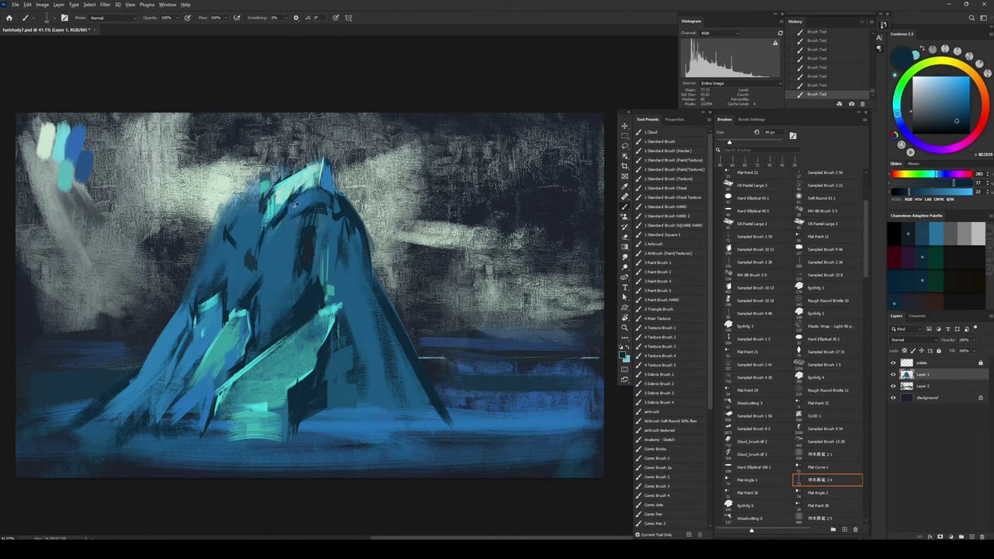
alt+click(373, 369)
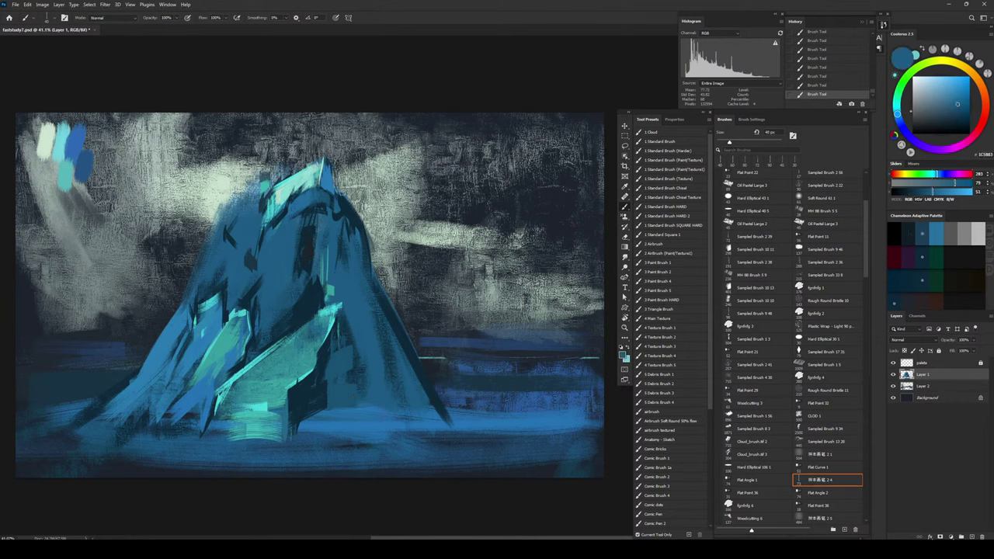
mouse_move(282, 232)
mouse_down()
mouse_move(264, 230)
mouse_move(270, 252)
mouse_up()
Step: Paint a teal plane beneath the summit highlight at 60 px, try lighter turquoise accents at 40 px, and undo the last stroke
alt+click(276, 306)
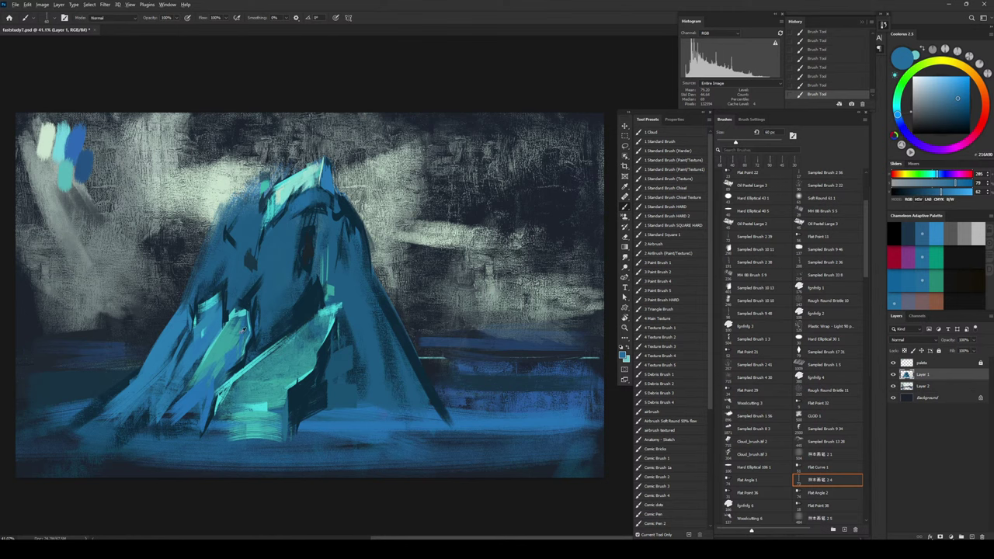
alt+click(229, 342)
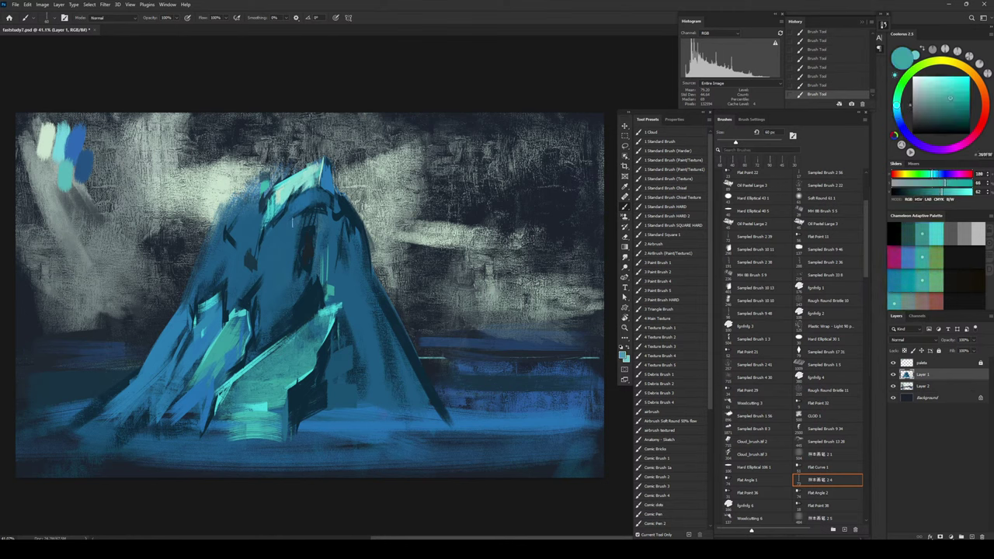
mouse_move(289, 219)
mouse_down()
mouse_move(327, 195)
mouse_move(294, 203)
mouse_move(302, 197)
mouse_up()
alt+click(307, 173)
key(bracketleft)
key(bracketleft)
key(ctrl+z)
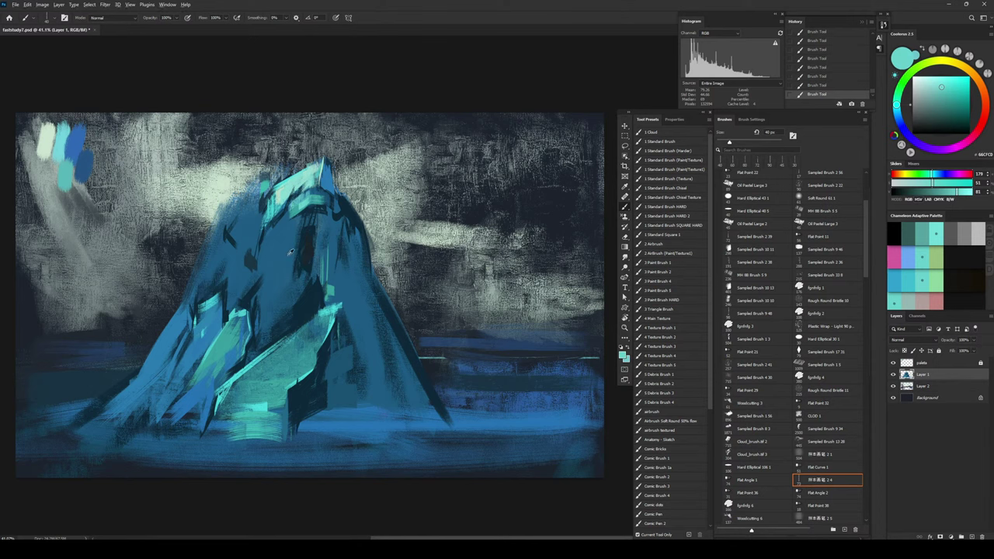
Step: Refine the teal plane below the summit with sampled mid-blue and darker teal strokes at 60 px
alt+click(295, 257)
key(bracketright)
key(bracketright)
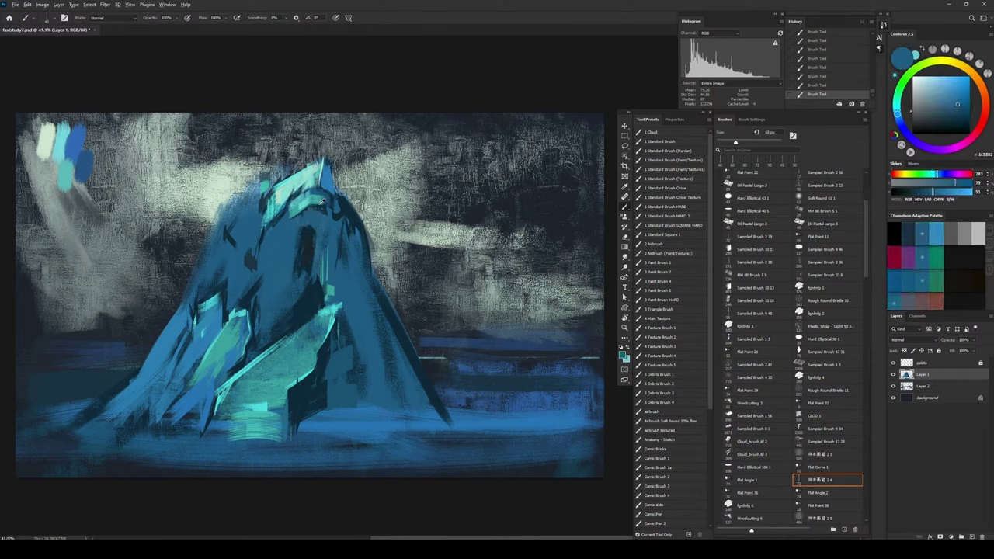
alt+click(319, 204)
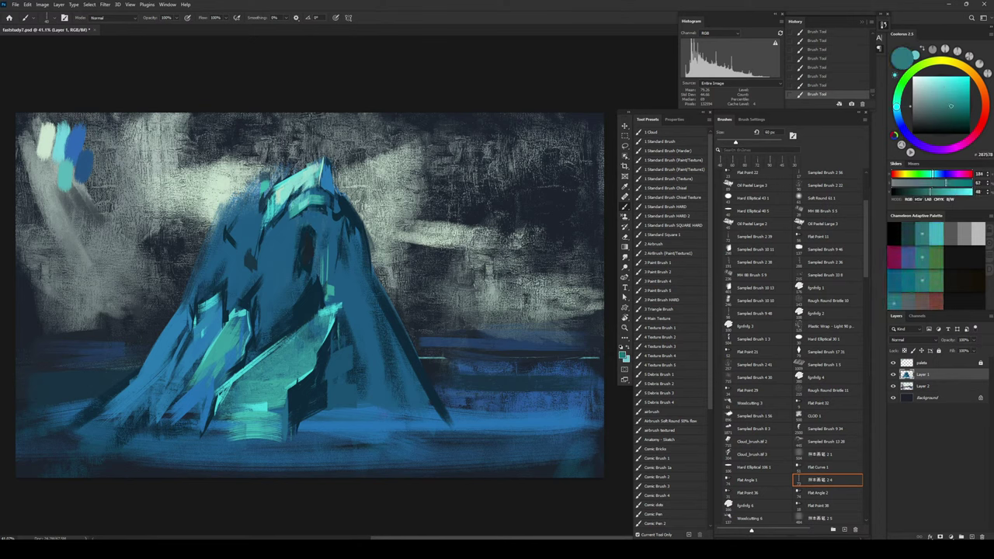
drag(298, 198, 334, 200)
alt+click(352, 207)
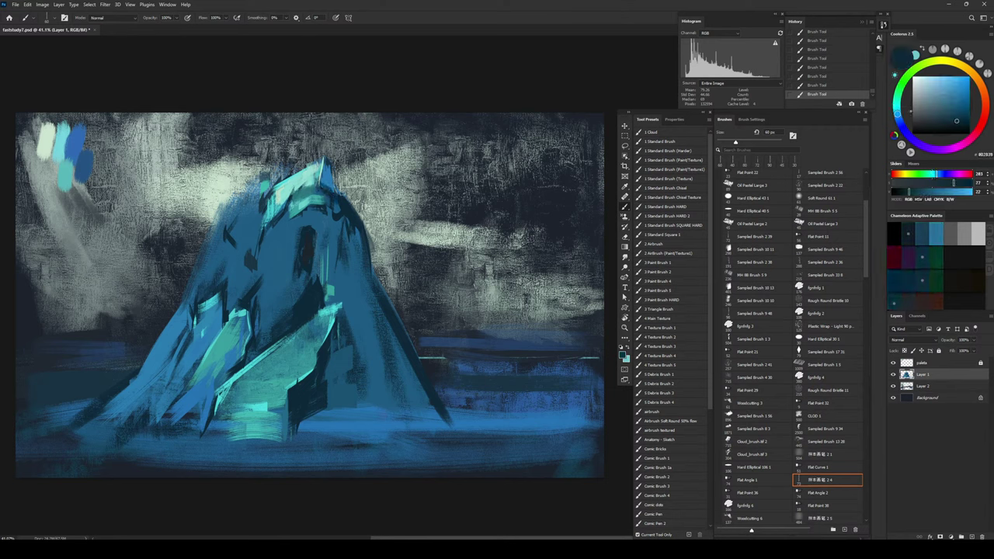
Step: Undo the last summit stroke and work sampled turquoise along the summit's central ridge at 40 px
alt+click(322, 162)
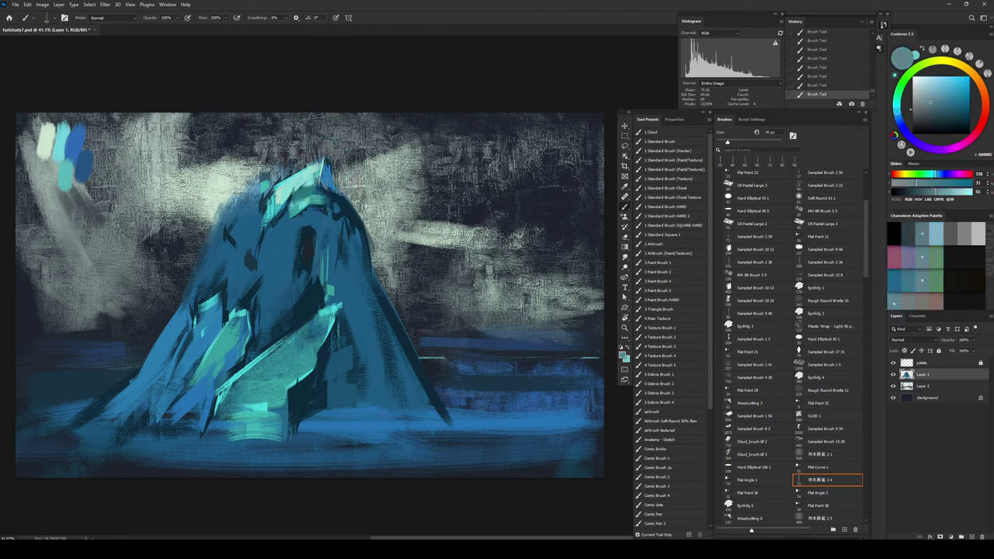
key(ctrl+z)
alt+click(319, 173)
drag(320, 173, 333, 195)
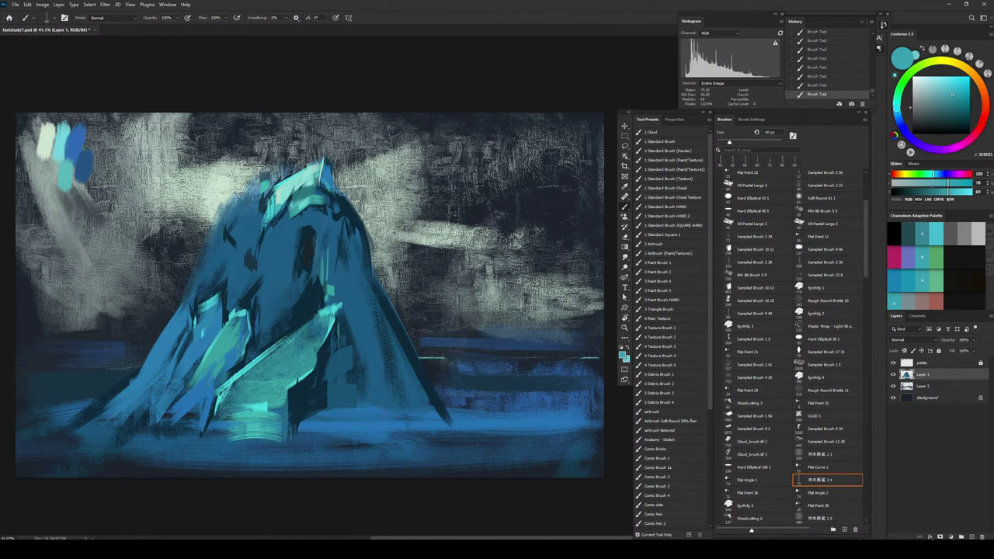
Step: Draw a sampled teal stroke along the left slope's outer edge, undo it, and redraw it at a flatter slant up the slope
alt+click(229, 349)
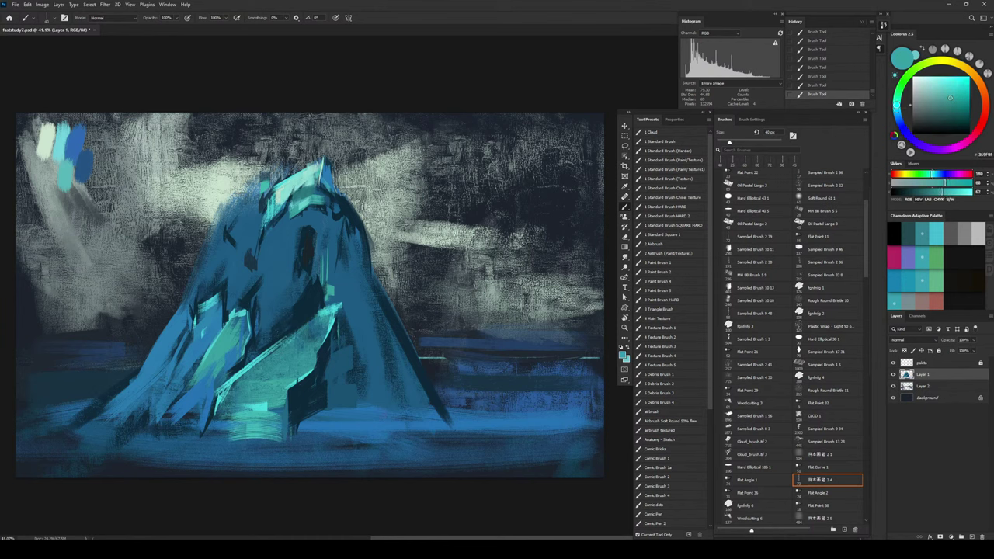
drag(136, 387, 148, 314)
key(ctrl+z)
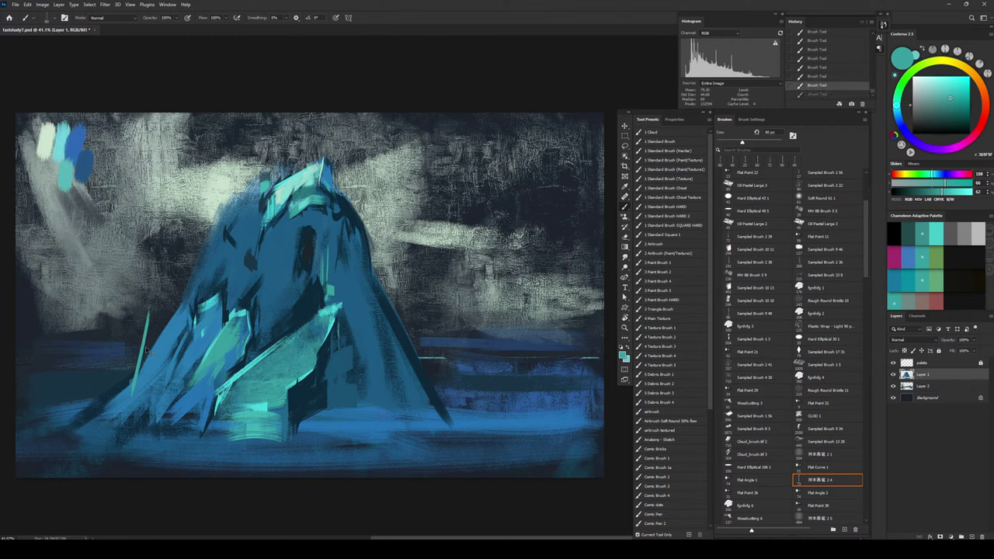
drag(136, 387, 174, 300)
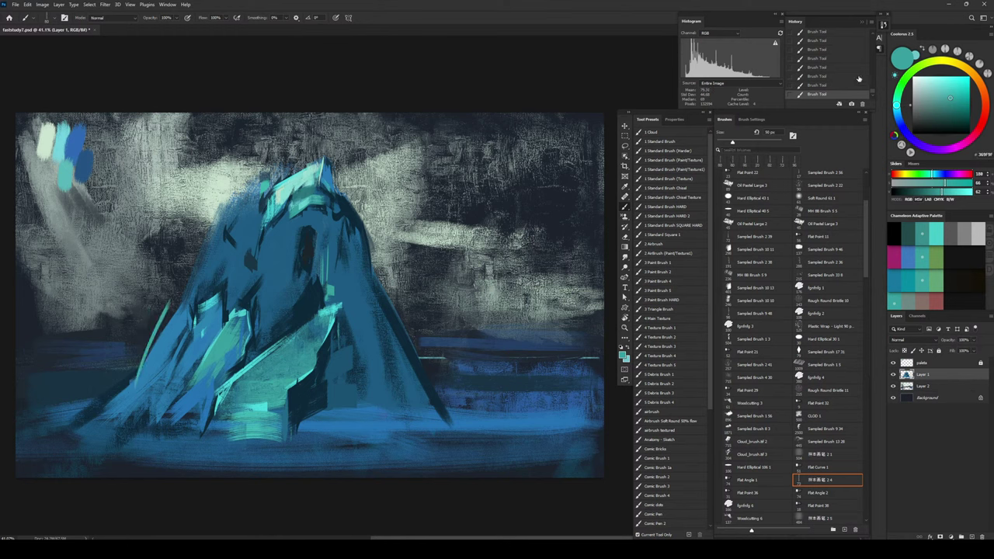
Step: Pick a light blue and highlight the upper crest of the left slope's outer ridge, undoing the last stroke
click(898, 111)
click(939, 88)
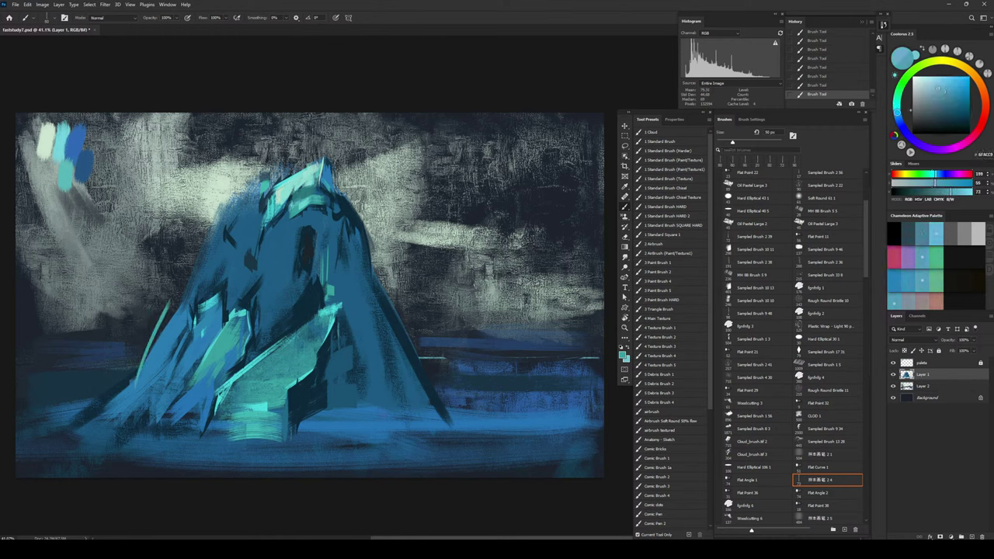
mouse_move(174, 299)
mouse_down()
mouse_move(146, 375)
mouse_move(185, 287)
mouse_move(165, 321)
mouse_up()
key(ctrl+z)
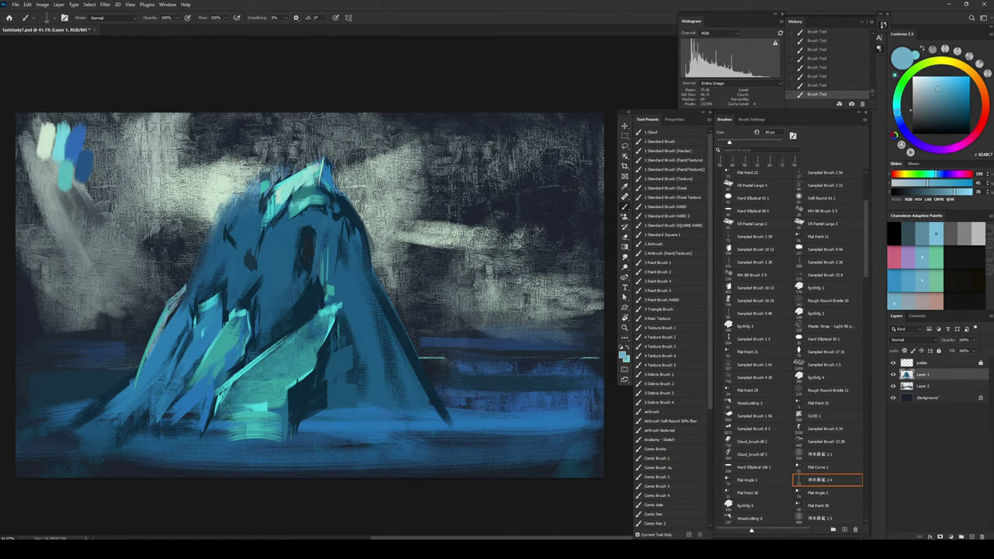
Step: Fill the outer left ridge below its pale crest with sampled mid-blue at 60 px
alt+click(159, 325)
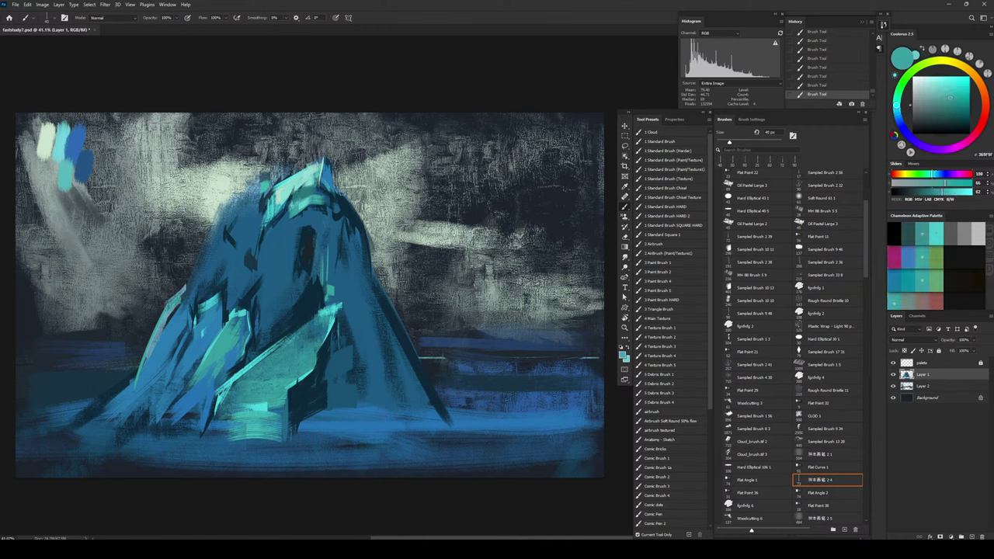
key(])
alt+click(173, 330)
drag(172, 310, 156, 344)
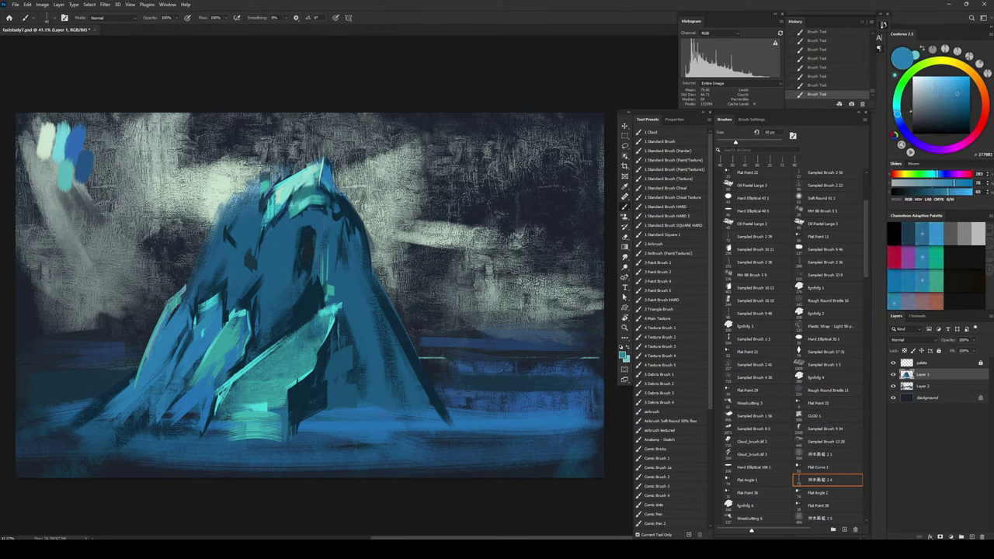
Step: Touch up the left ridges with sampled turquoise and dark blues at 60 px, and undo the last stroke
alt+click(211, 302)
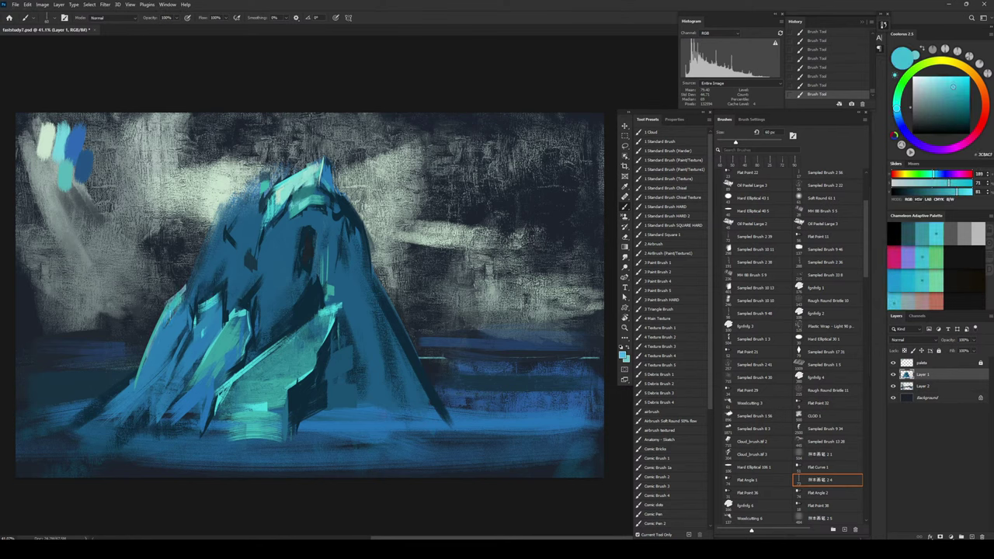
alt+click(313, 305)
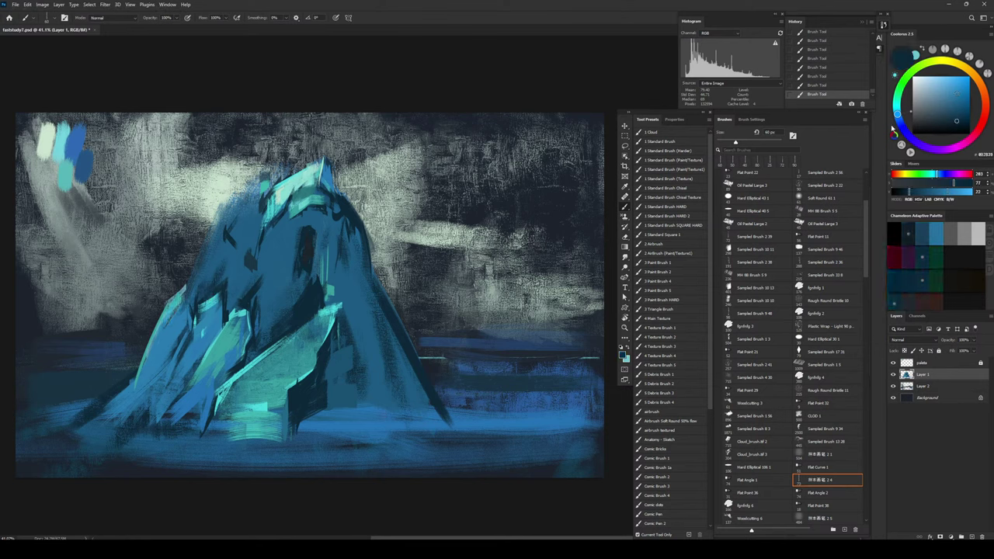
alt+click(186, 310)
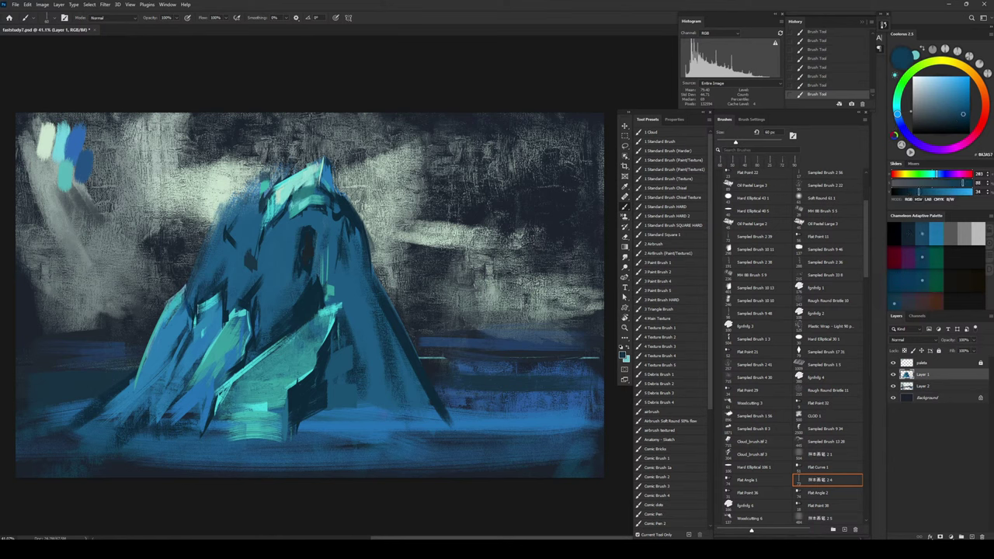
key(ctrl+z)
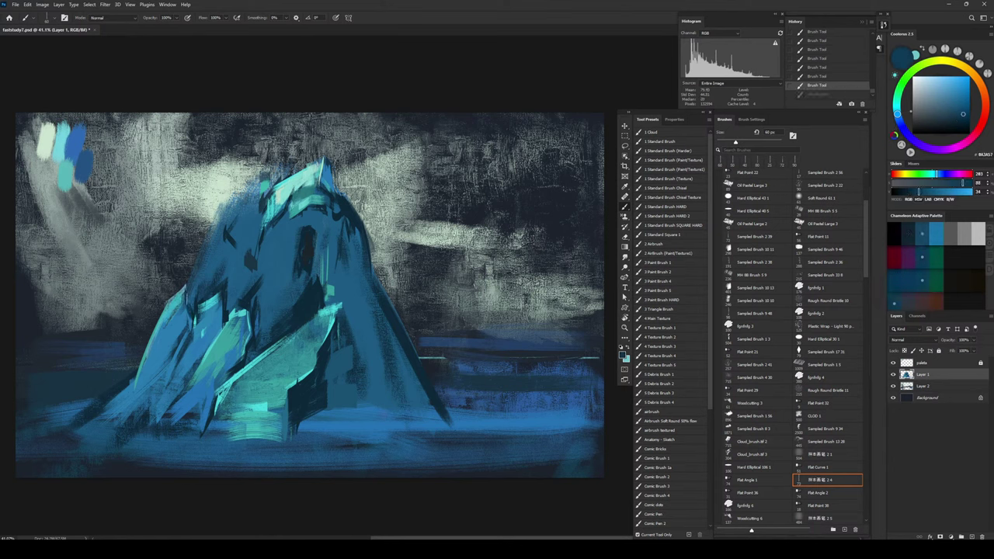
Step: Restore the undone ridge stroke and touch up the outer left ridges with sampled turquoise, mid-blue and dark blue at up to 80 px
key(ctrl+shift+z)
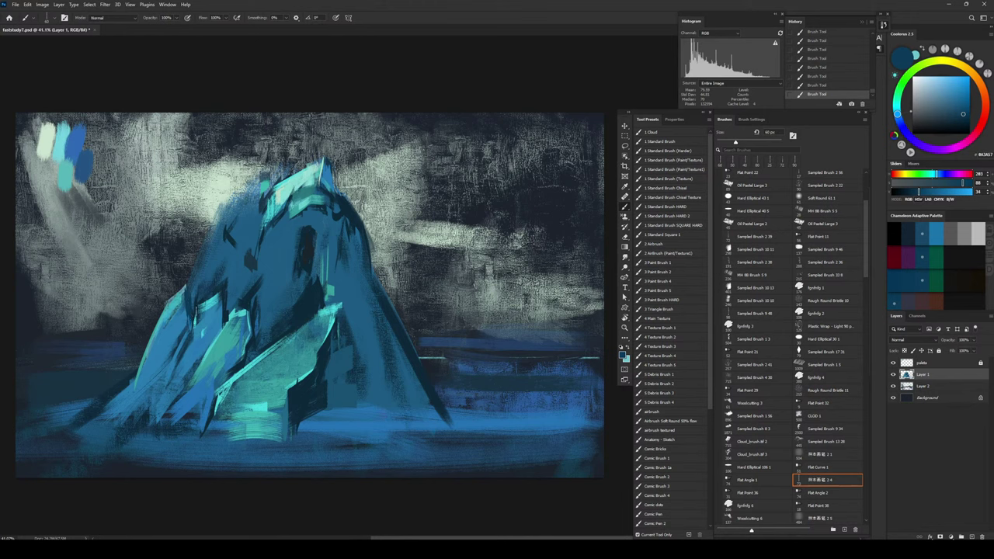
alt+click(212, 319)
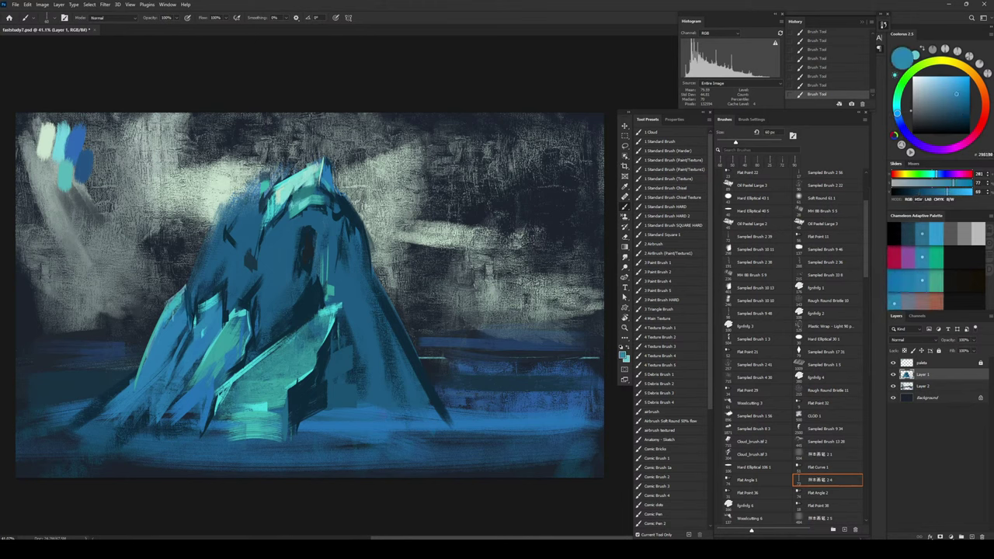
alt+click(188, 295)
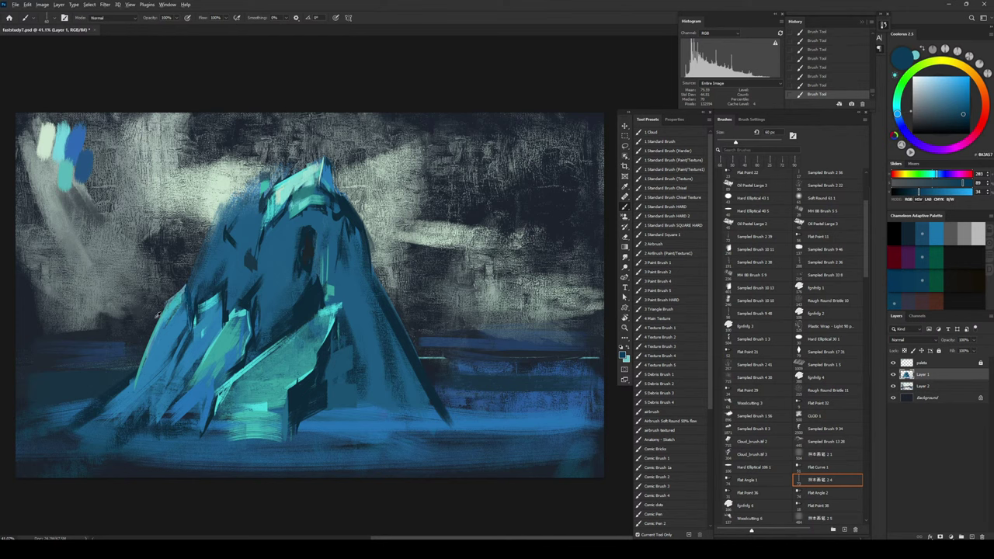
alt+click(163, 319)
drag(172, 319, 159, 341)
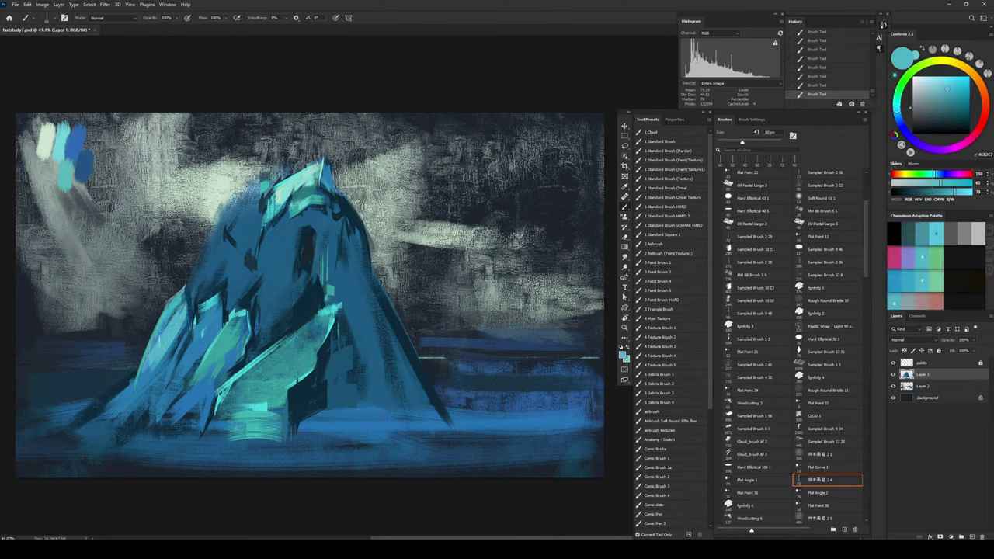
alt+click(189, 311)
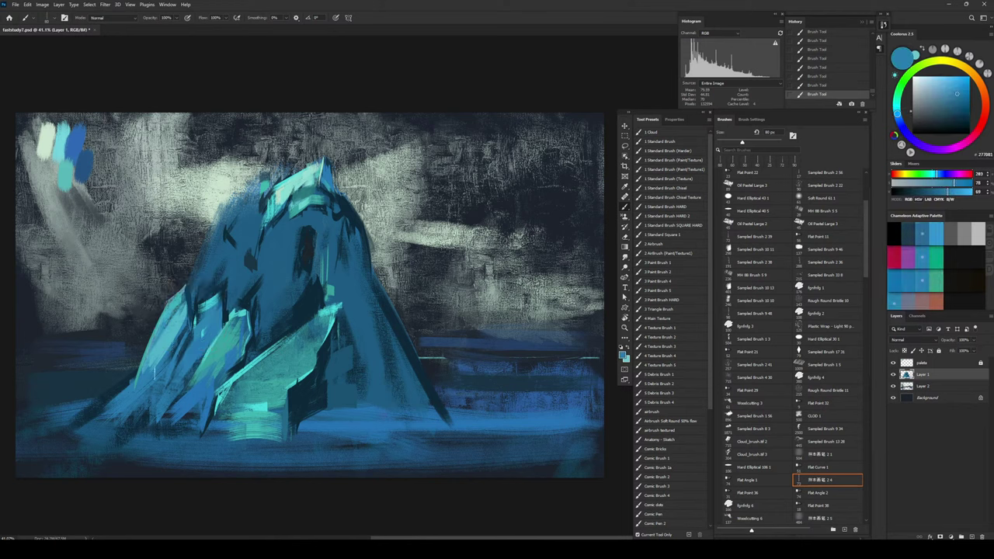
alt+click(188, 306)
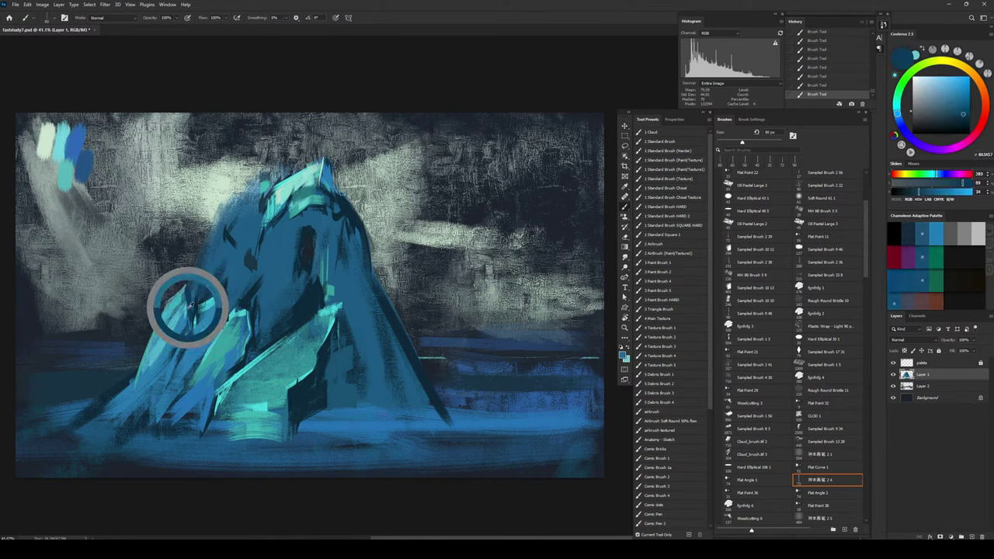
alt+click(176, 338)
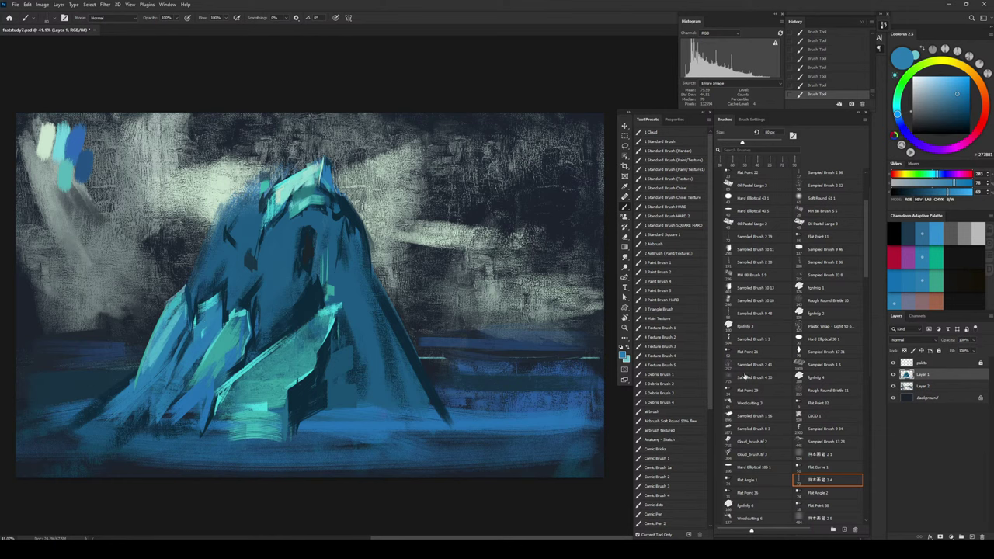
Step: Trim the outer left ridge's peak and upper edge with the Eraser, using the Hard Elliptical 106 1 brush for the long edge
key(e)
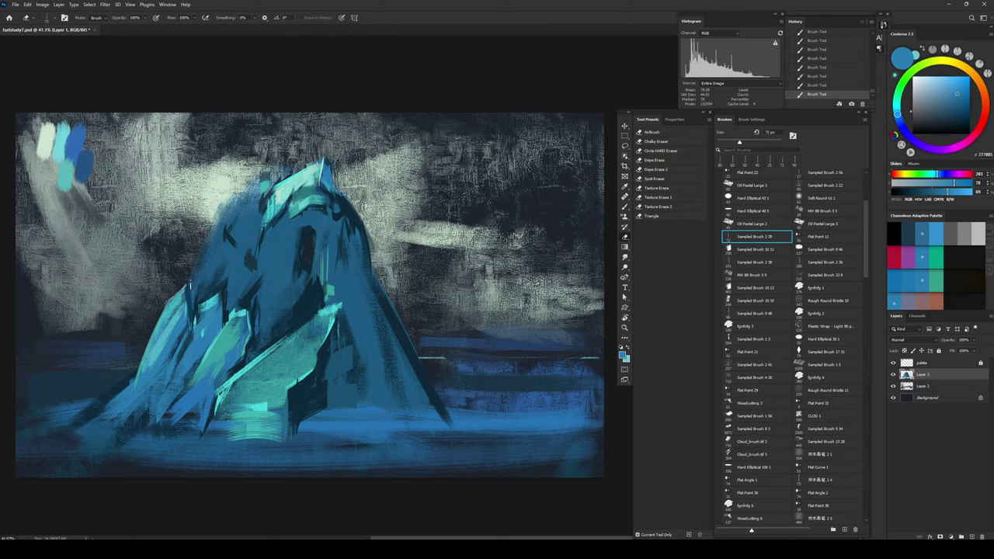
drag(189, 285, 186, 288)
click(744, 468)
drag(177, 287, 160, 324)
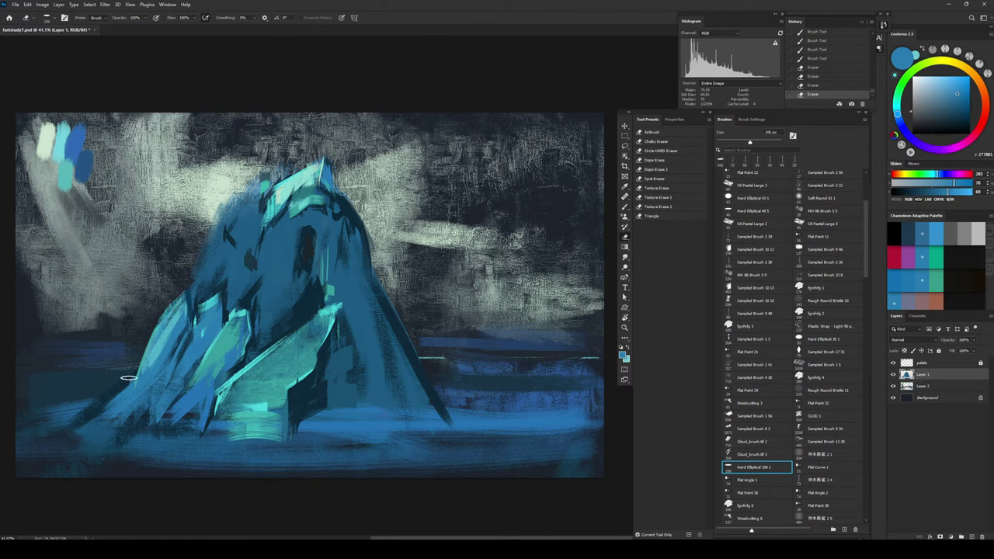
Step: Repaint the left ridge's foot above the waterline with sampled mid-blue, undo the last stroke, and sample turquoise for the ridge's lower edge
key(b)
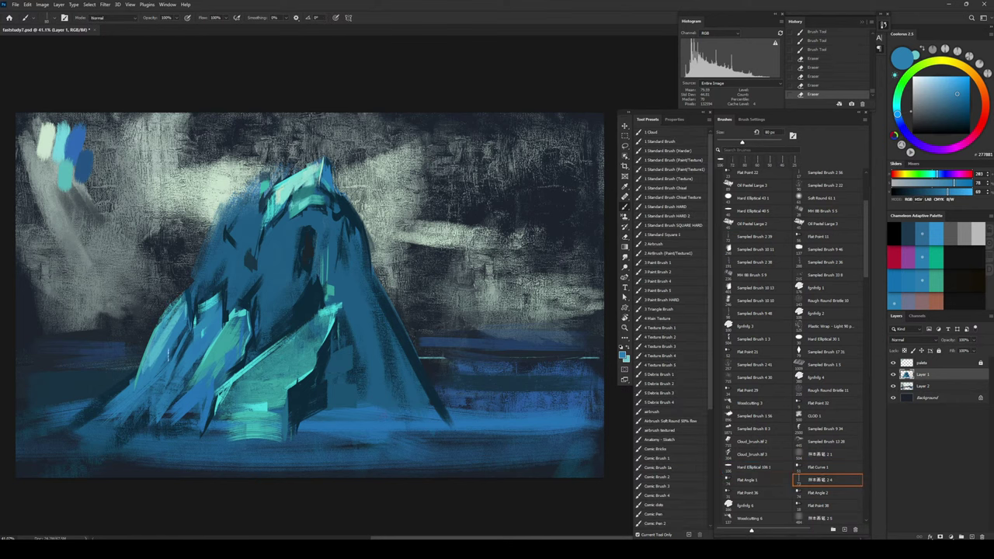
alt+click(164, 341)
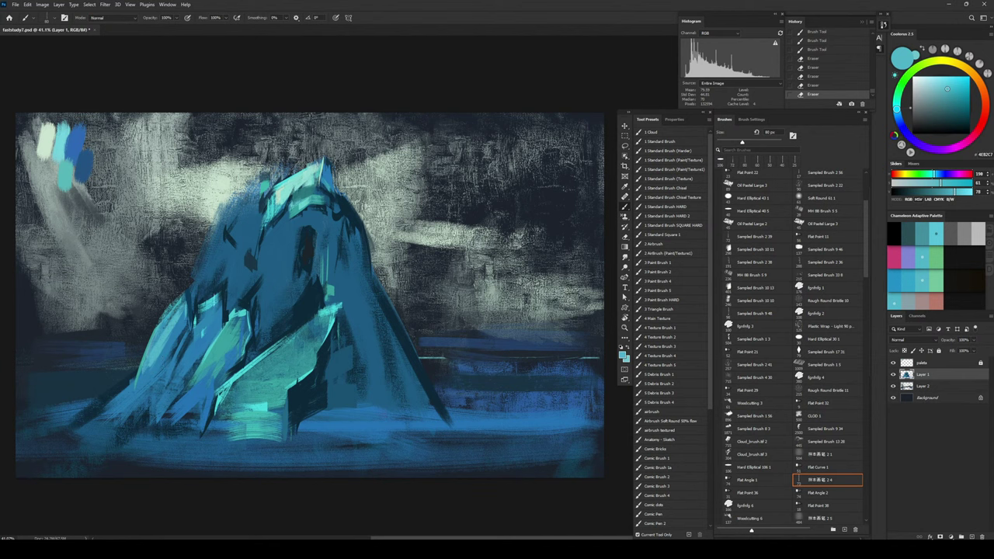
alt+click(278, 288)
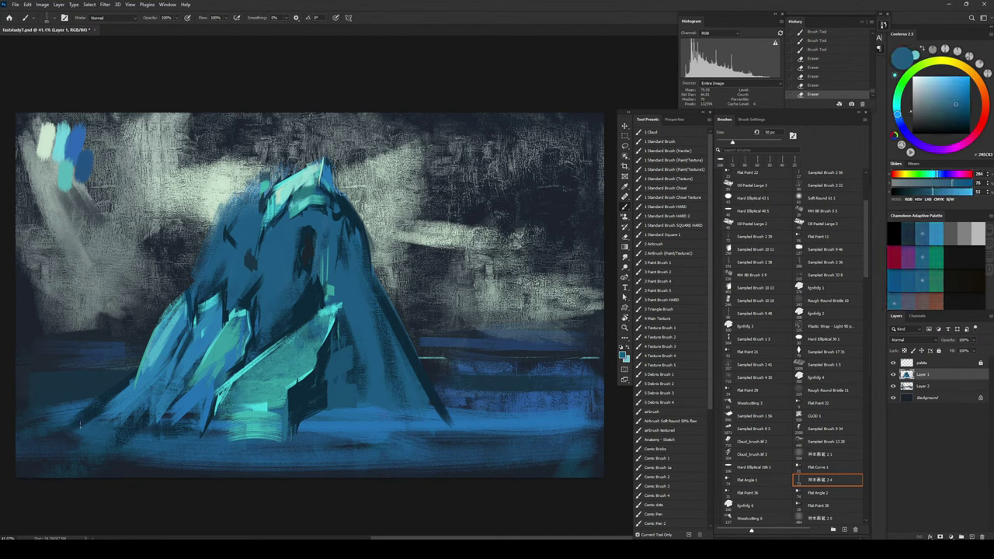
key(bracketright)
key(bracketright)
mouse_move(81, 425)
mouse_down()
mouse_move(101, 394)
mouse_move(92, 416)
mouse_move(146, 376)
mouse_up()
key(ctrl+z)
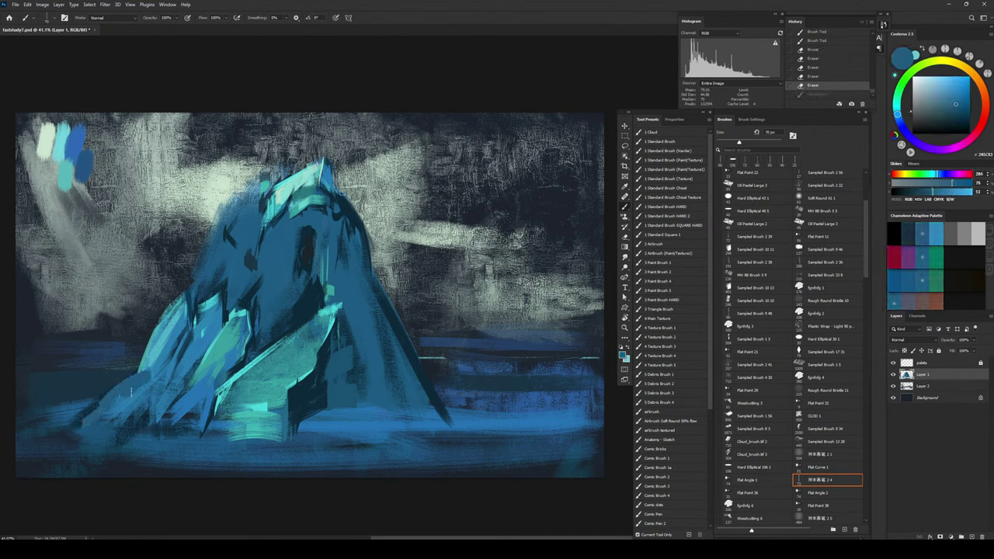
key(bracketright)
alt+click(151, 344)
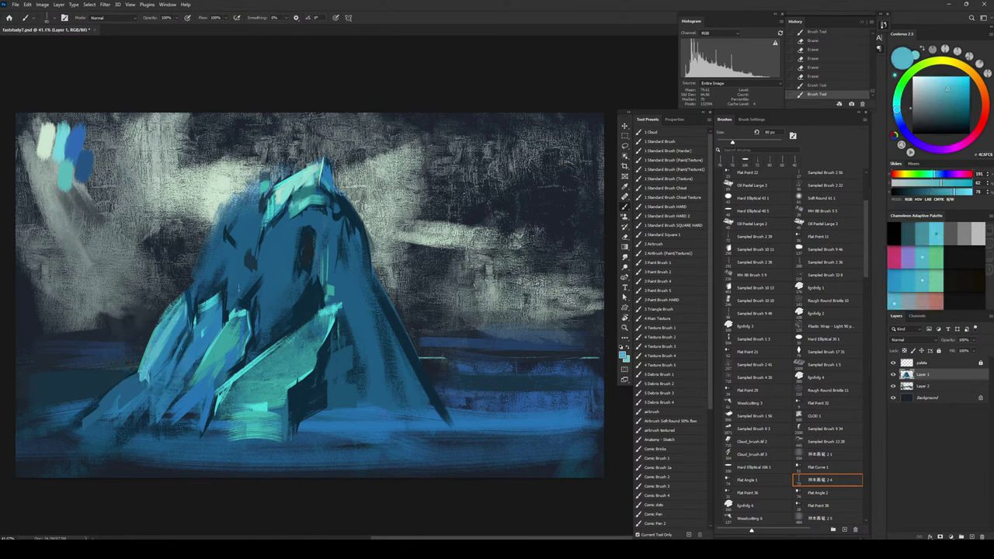
Step: Pick the pale cream palette swatch and highlight the left ridge's lowest foot with 40 px strokes
alt+click(42, 151)
key(bracketleft)
key(bracketleft)
key(bracketleft)
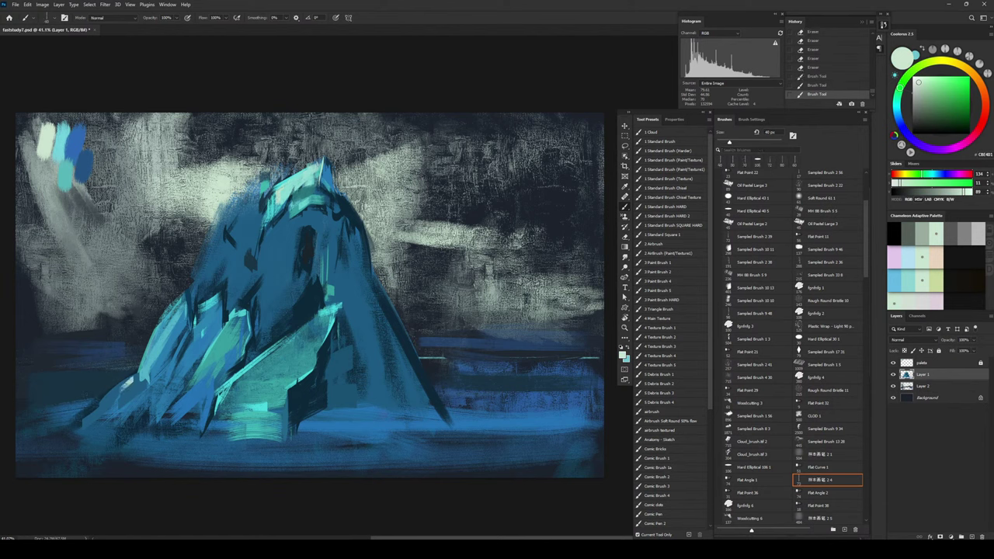
mouse_move(126, 394)
mouse_down()
mouse_move(139, 380)
mouse_move(100, 416)
mouse_up()
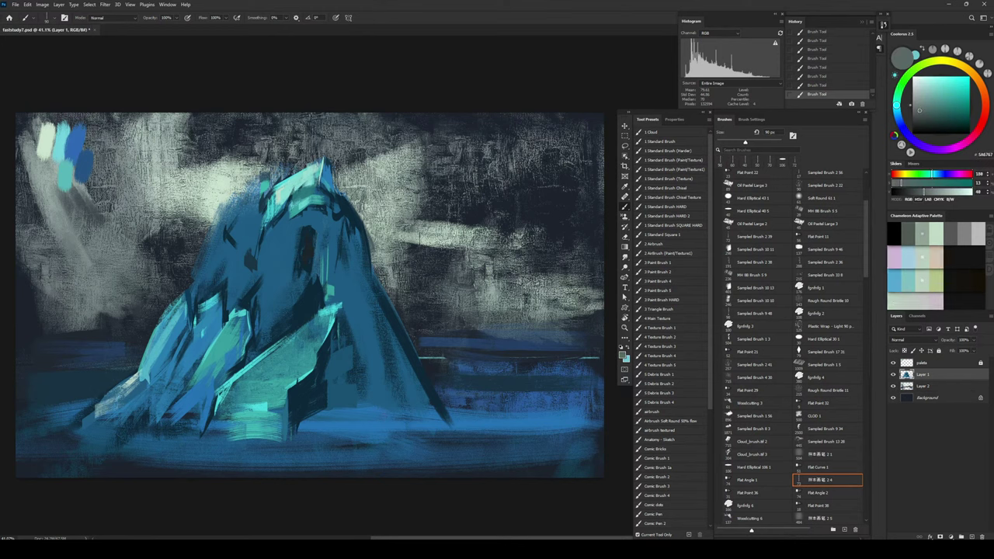
Step: Block in pale grey-green foam from the canvas's left side along the mountain's left and central base, using a sampled cloud colour
alt+click(420, 240)
mouse_move(114, 404)
mouse_down()
mouse_move(129, 393)
mouse_move(121, 399)
mouse_up()
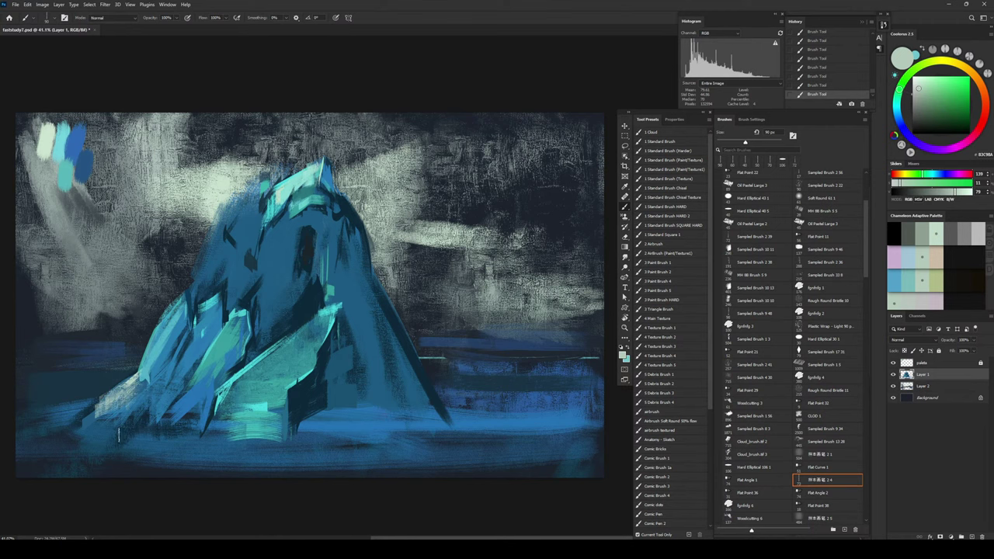
mouse_move(58, 419)
mouse_down()
mouse_move(152, 385)
mouse_move(34, 424)
mouse_up()
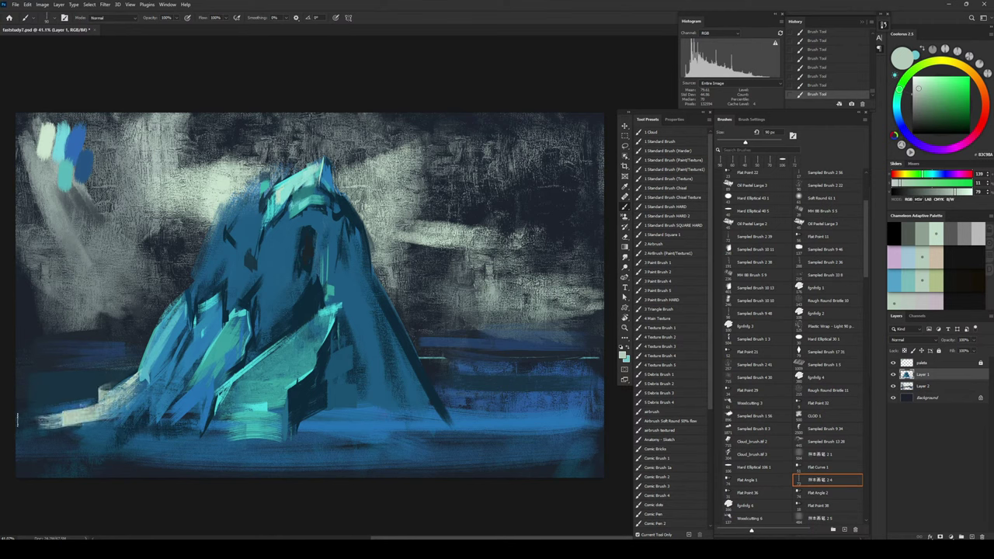
mouse_move(93, 417)
mouse_down()
mouse_move(129, 411)
mouse_move(154, 415)
mouse_move(112, 420)
mouse_move(183, 421)
mouse_move(269, 443)
mouse_up()
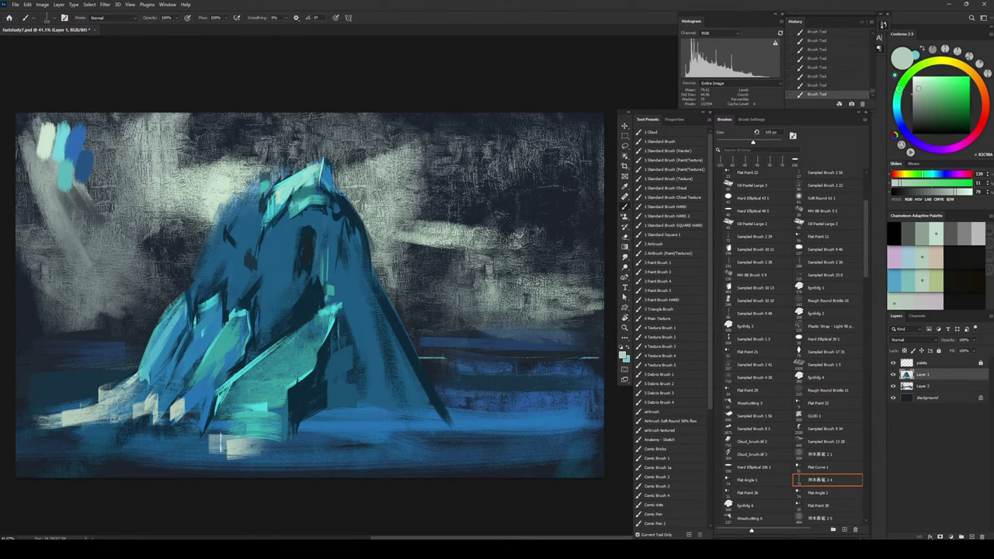
drag(176, 437, 238, 435)
drag(164, 421, 227, 425)
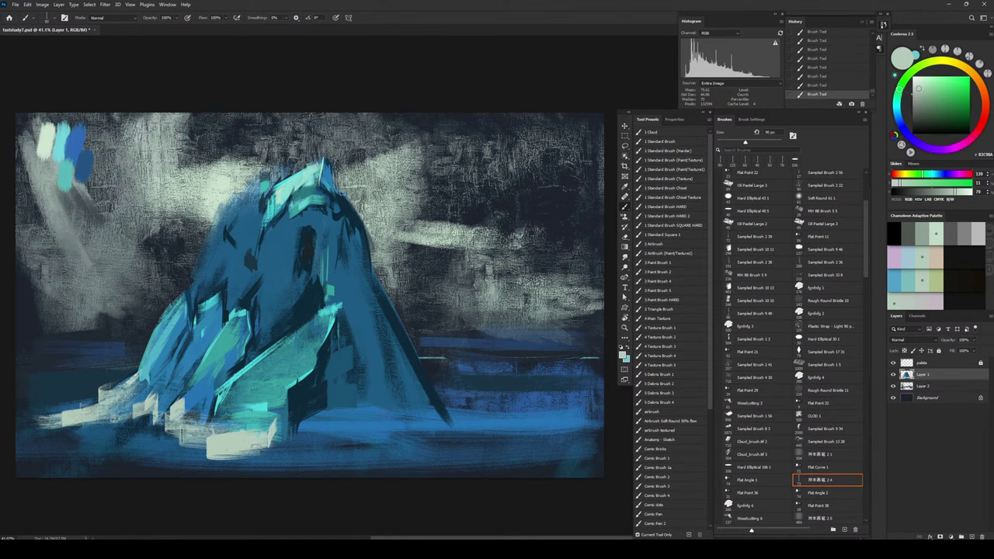
drag(164, 427, 198, 443)
Step: Shift the paint colour to a darker grey-blue and add foam below the turquoise ridge at the central base
click(897, 115)
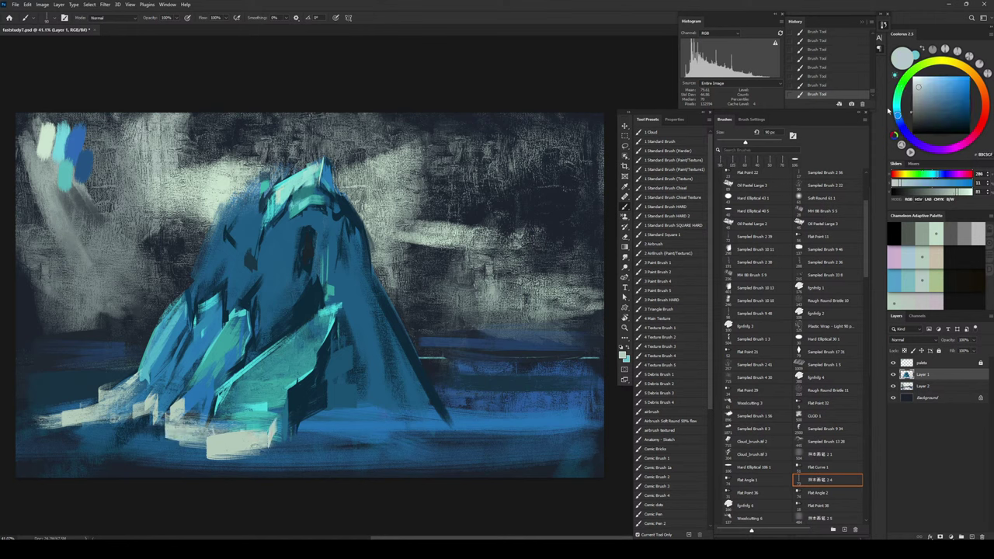
click(921, 94)
drag(234, 447, 304, 440)
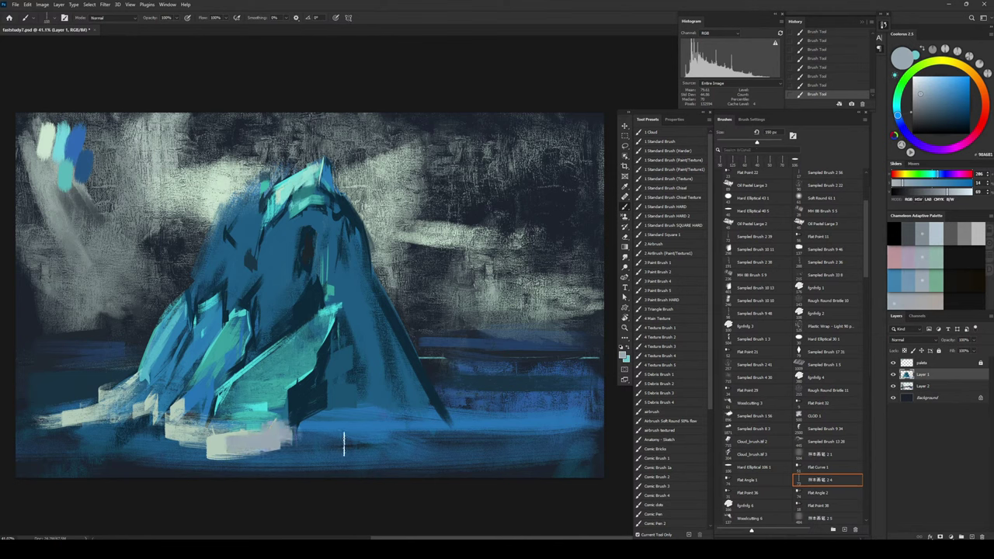
Step: Paint grey-blue foam along the mountain's right base and over the water beyond it, and move the mountain layer slightly upward
key(bracketleft)
key(bracketleft)
key(bracketleft)
mouse_move(330, 395)
mouse_down()
mouse_move(341, 413)
mouse_move(313, 429)
mouse_move(323, 419)
mouse_move(347, 435)
mouse_move(363, 418)
mouse_move(409, 408)
mouse_move(336, 408)
mouse_up()
key(bracketright)
key(bracketright)
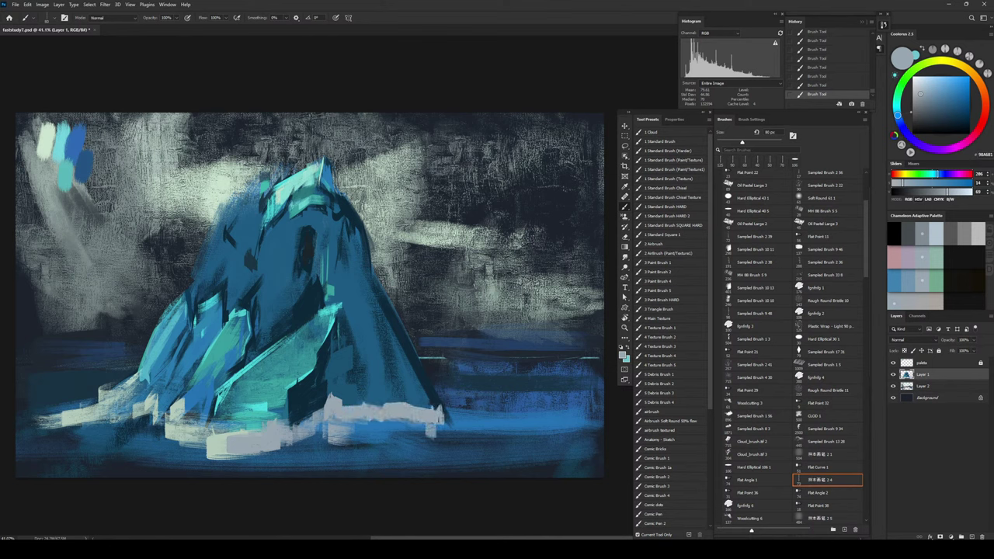
drag(426, 421, 350, 407)
mouse_move(449, 407)
mouse_down()
mouse_move(523, 392)
mouse_move(528, 415)
mouse_move(477, 415)
mouse_move(562, 424)
mouse_move(466, 419)
mouse_move(543, 430)
mouse_up()
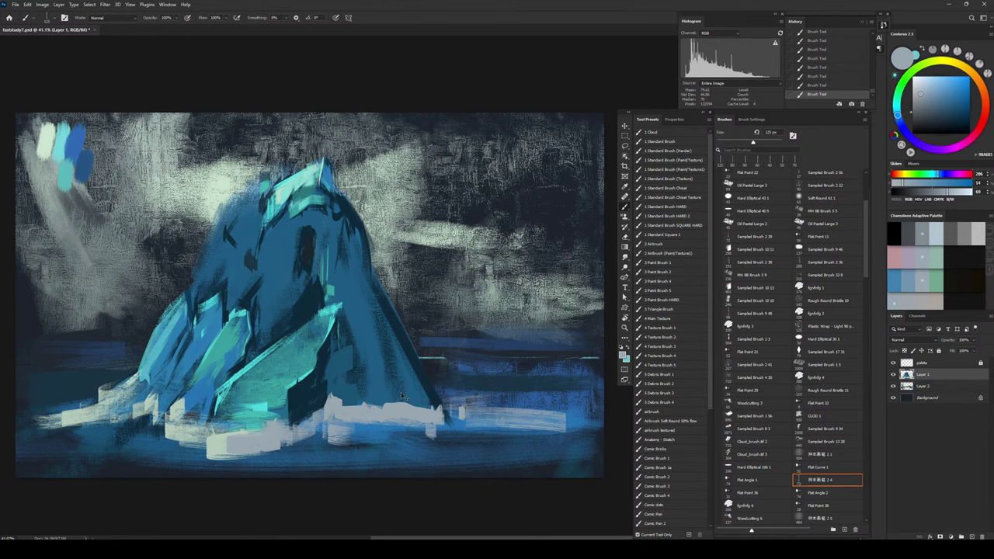
drag(403, 396, 394, 378)
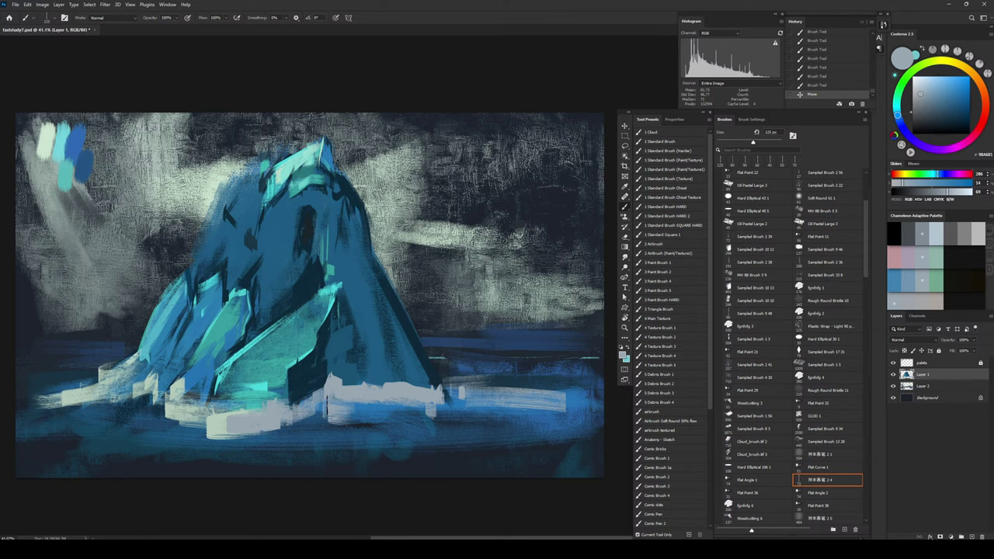
Step: Smudge the foam along the right base and right-hand water into horizontal waves with the square smudge preset at 150 px
key(r)
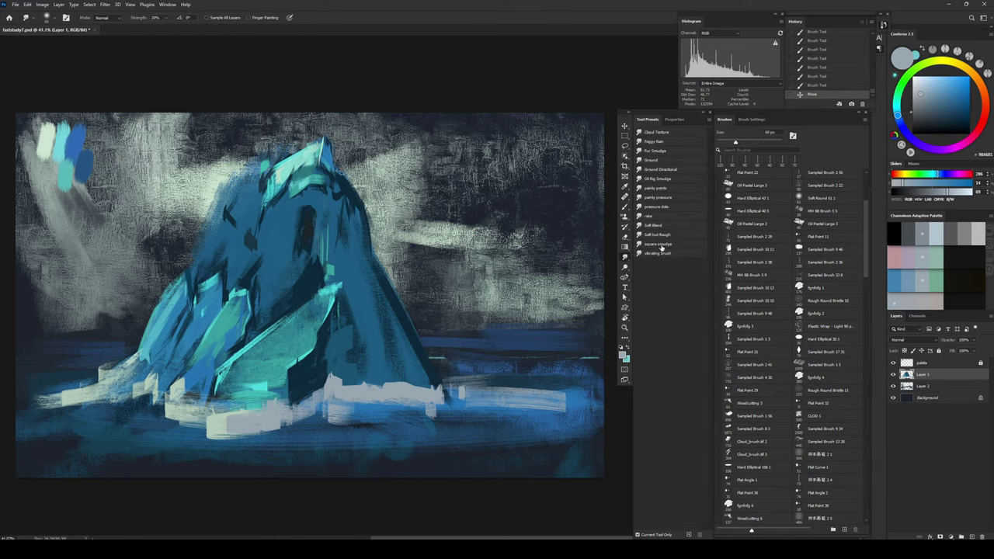
click(661, 246)
key(bracketright)
key(bracketright)
drag(362, 401, 459, 402)
mouse_move(421, 407)
mouse_down()
mouse_move(522, 414)
mouse_move(483, 401)
mouse_move(537, 386)
mouse_move(572, 393)
mouse_up()
mouse_move(483, 404)
mouse_down()
mouse_move(583, 405)
mouse_move(487, 400)
mouse_up()
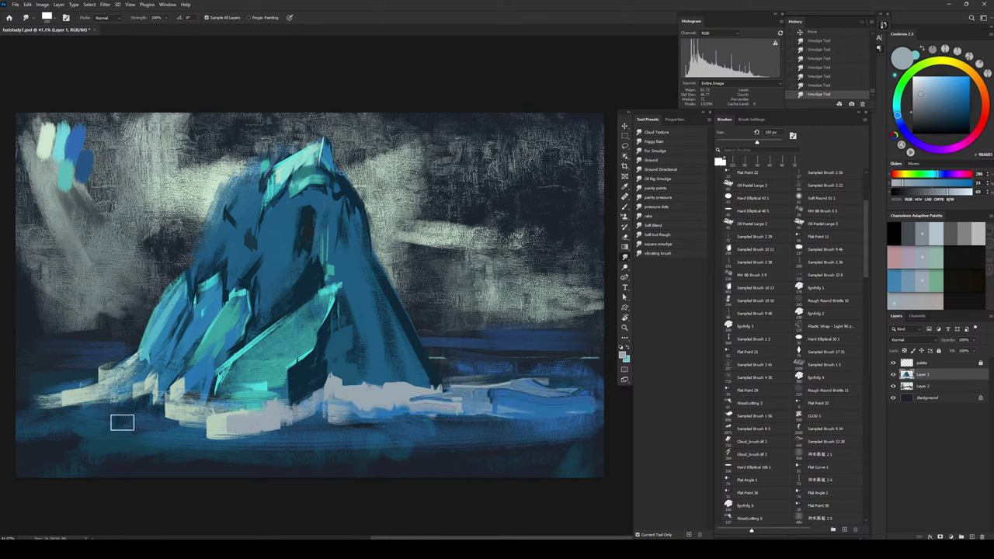
Step: Smudge the left and central foam into flowing waves at 150 px, and refine the curls near the left base with a smaller brush
drag(105, 393, 71, 386)
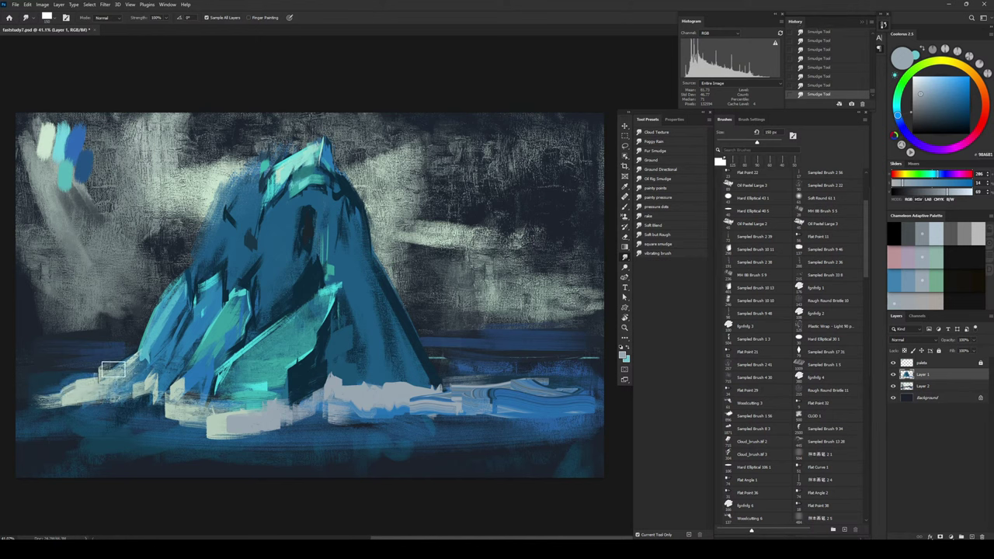
mouse_move(122, 364)
mouse_down()
mouse_move(30, 392)
mouse_move(106, 395)
mouse_move(158, 417)
mouse_move(141, 425)
mouse_move(140, 409)
mouse_move(114, 410)
mouse_move(107, 396)
mouse_move(156, 393)
mouse_move(191, 419)
mouse_move(236, 426)
mouse_move(188, 424)
mouse_move(291, 425)
mouse_move(225, 418)
mouse_up()
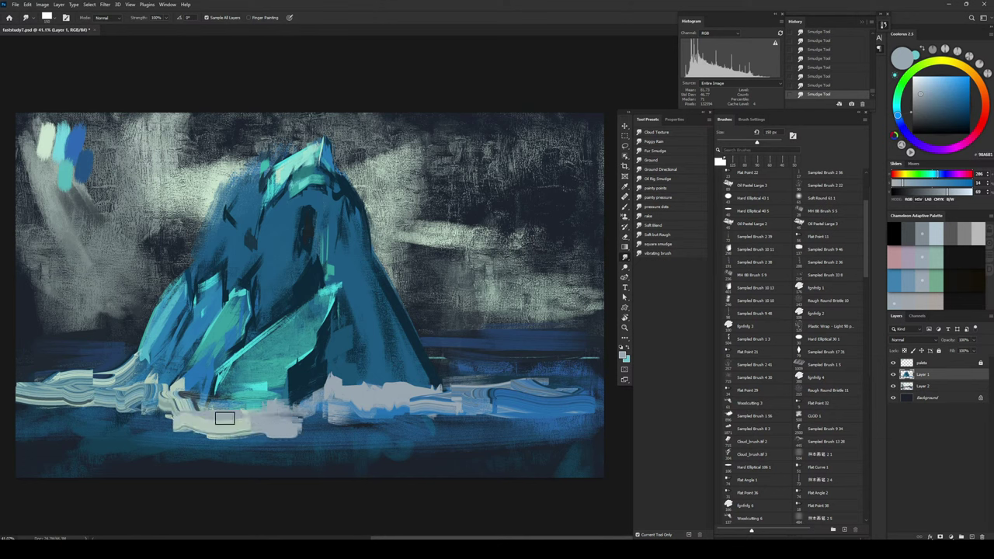
key(bracketleft)
key(bracketleft)
key(bracketleft)
key(bracketleft)
drag(156, 406, 192, 423)
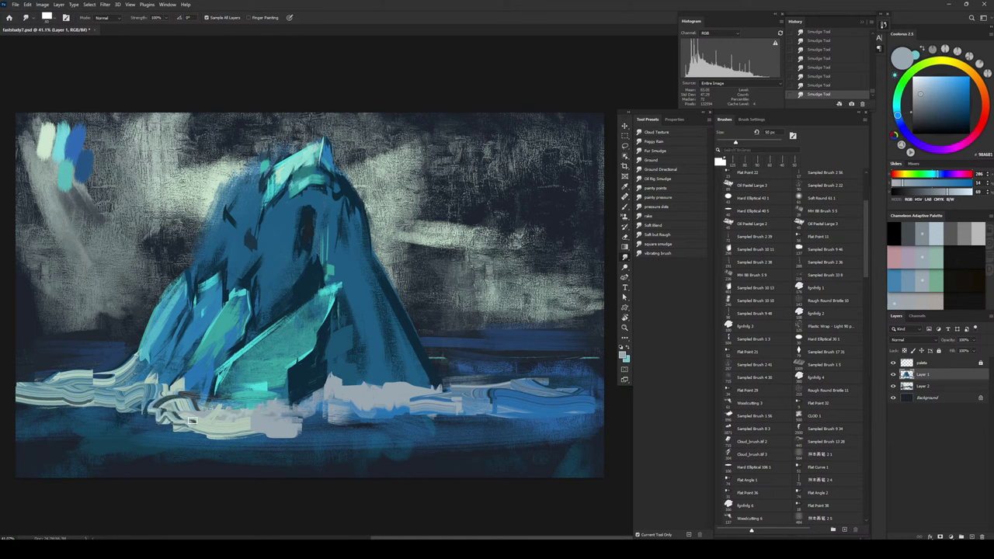
Step: Smudge the lower right face above the foam and break up the dark oval shadow on the upper face
key(bracketright)
key(bracketright)
mouse_move(325, 373)
mouse_down()
mouse_move(332, 333)
mouse_move(324, 396)
mouse_move(351, 324)
mouse_move(338, 317)
mouse_move(342, 292)
mouse_move(364, 372)
mouse_move(342, 328)
mouse_up()
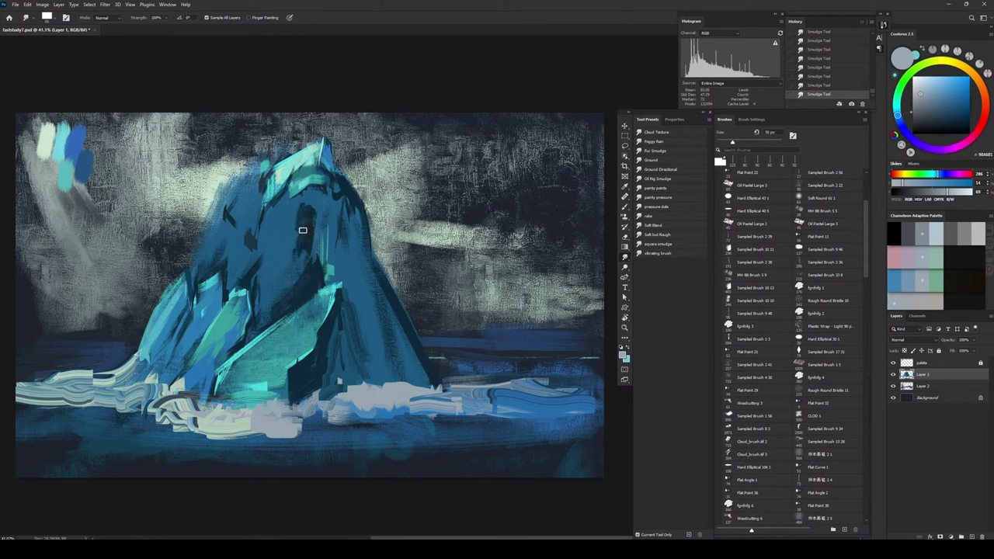
drag(303, 230, 303, 214)
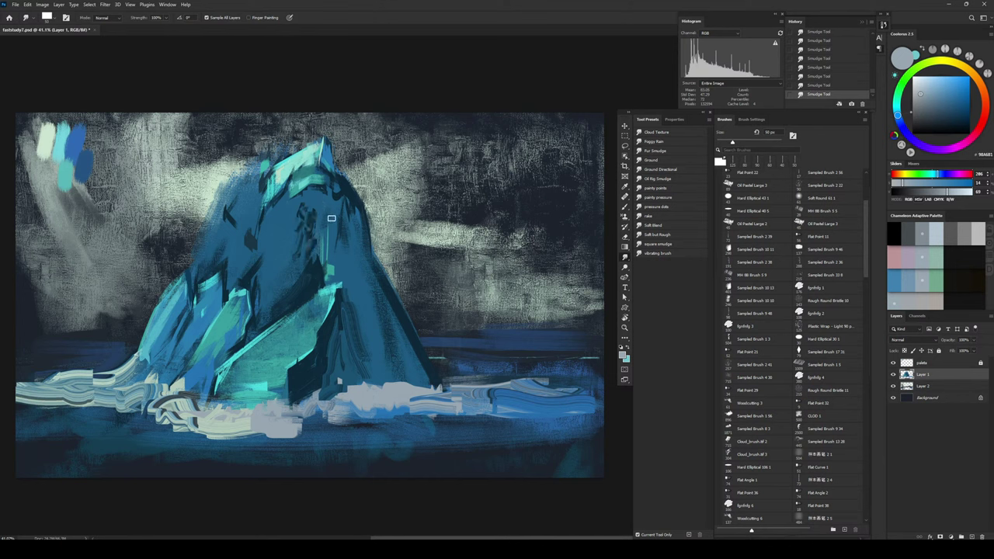
Step: Smudge the right shoulder and right slope into downward streaks at 50 px, and blend the dark shadow in the mountain's centre
mouse_move(340, 193)
mouse_down()
mouse_move(361, 215)
mouse_move(351, 209)
mouse_move(375, 284)
mouse_move(342, 193)
mouse_move(358, 244)
mouse_move(338, 204)
mouse_up()
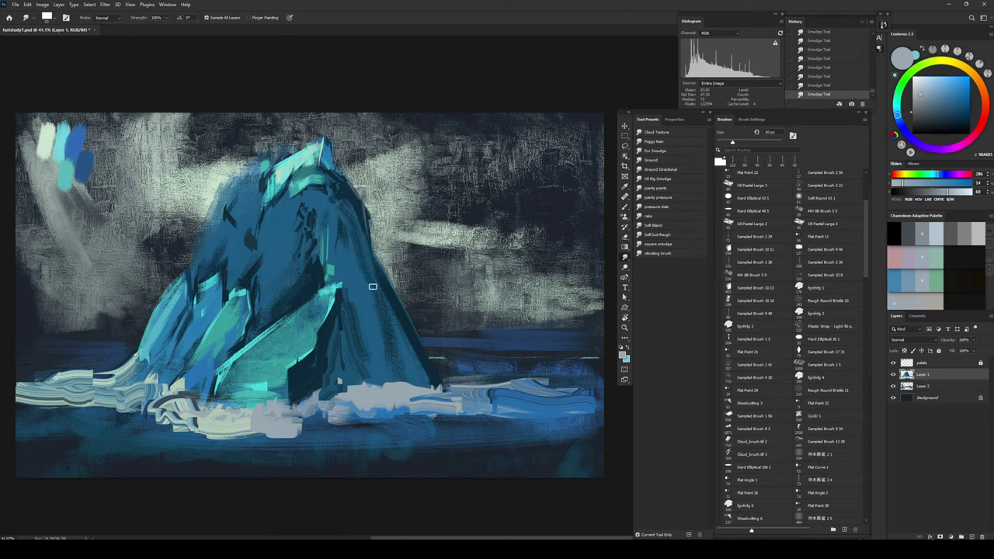
drag(391, 305, 421, 372)
mouse_move(393, 323)
mouse_down()
mouse_move(432, 379)
mouse_move(387, 299)
mouse_move(404, 324)
mouse_up()
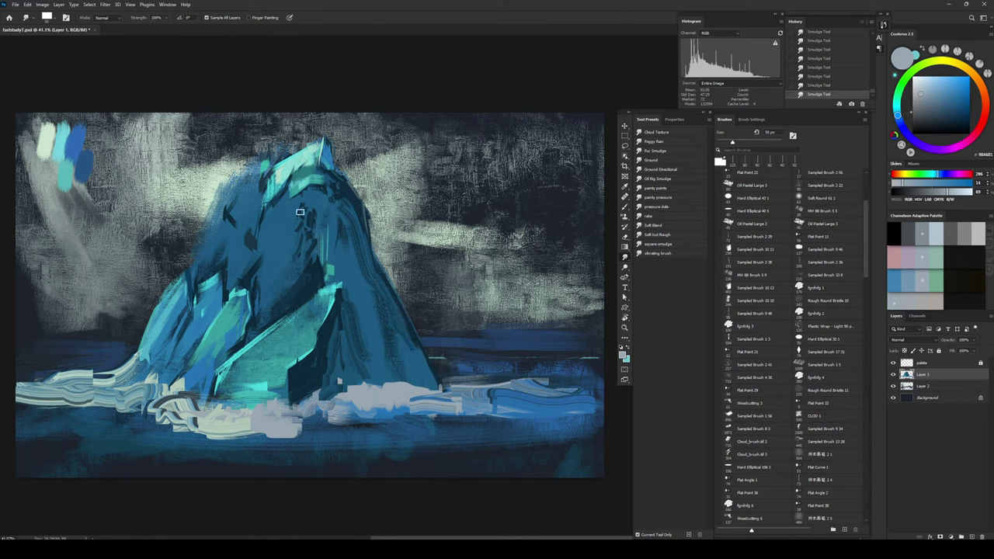
mouse_move(297, 278)
mouse_down()
mouse_move(274, 303)
mouse_move(310, 285)
mouse_move(317, 266)
mouse_move(256, 306)
mouse_move(267, 282)
mouse_move(253, 268)
mouse_move(261, 304)
mouse_move(277, 250)
mouse_move(263, 273)
mouse_up()
Step: Enlarge the smudge brush and smear the dark water below the left foam into broad horizontal waves
key(bracketright)
key(bracketright)
key(bracketright)
key(bracketright)
key(bracketright)
key(bracketright)
key(bracketright)
key(bracketright)
key(bracketright)
key(bracketright)
key(bracketright)
key(bracketright)
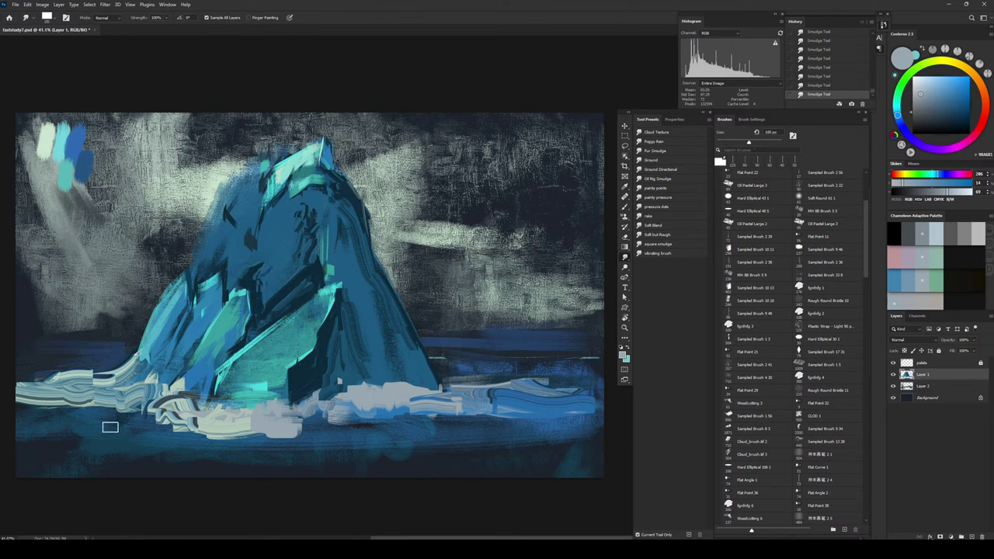
mouse_move(43, 421)
mouse_down()
mouse_move(49, 435)
mouse_move(228, 447)
mouse_up()
Step: Smudge the water below the central and right foam into wide, blocky waves across the foreground
key(bracketleft)
key(bracketleft)
key(bracketleft)
key(bracketleft)
key(bracketleft)
key(bracketleft)
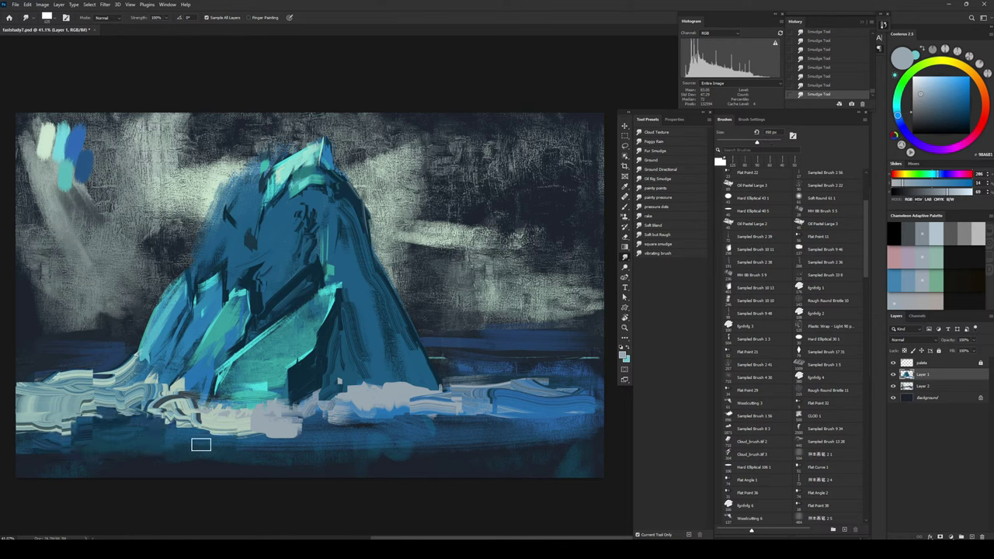
key(bracketright)
key(bracketright)
key(bracketright)
key(bracketright)
key(bracketright)
mouse_move(301, 441)
mouse_down()
mouse_move(377, 451)
mouse_move(479, 440)
mouse_move(500, 417)
mouse_up()
Step: Smudge the pale cloud band right of the mountain with a large brush of about 300 px
mouse_move(490, 238)
mouse_down()
mouse_move(471, 217)
mouse_move(425, 235)
mouse_move(456, 246)
mouse_move(488, 236)
mouse_move(456, 234)
mouse_move(485, 220)
mouse_move(441, 234)
mouse_move(500, 255)
mouse_move(485, 265)
mouse_move(420, 257)
mouse_move(472, 280)
mouse_up()
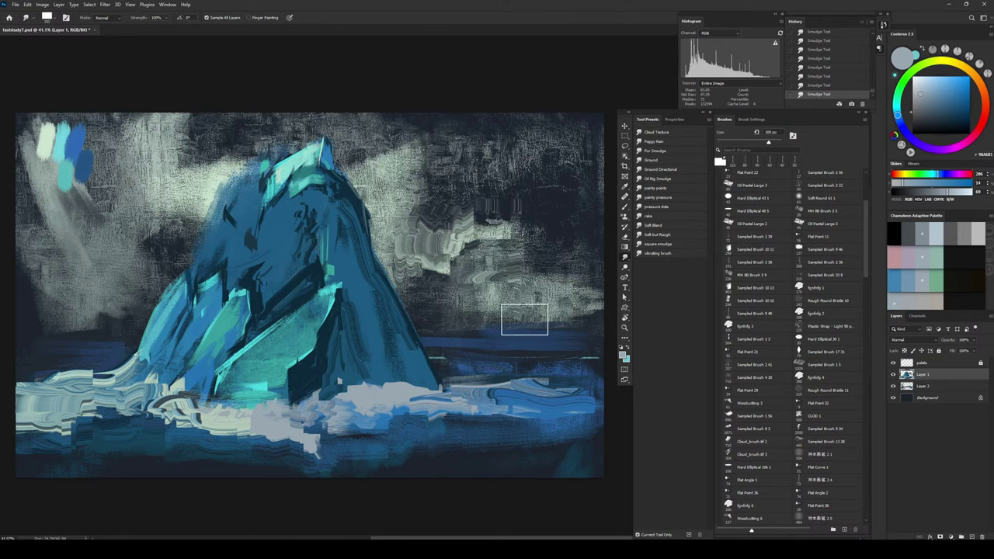
key(bracketleft)
key(bracketleft)
key(bracketright)
key(bracketright)
key(bracketright)
Step: Smudge the pale cloud beside the mountain's left shoulder into thick diagonal strokes
key(bracketleft)
key(bracketleft)
key(bracketleft)
key(bracketleft)
key(bracketleft)
key(bracketleft)
key(bracketleft)
key(bracketleft)
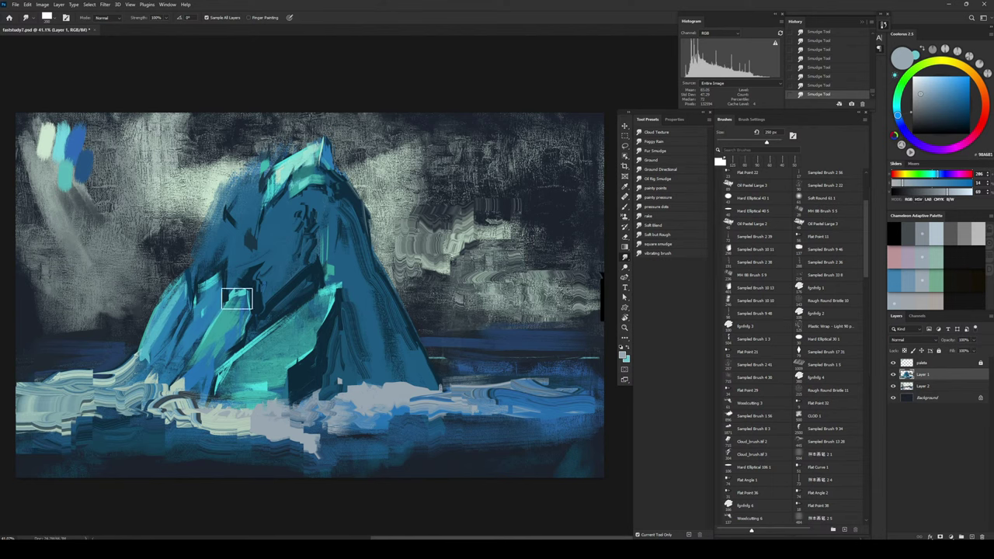
mouse_move(191, 258)
mouse_down()
mouse_move(230, 168)
mouse_move(211, 213)
mouse_move(169, 242)
mouse_move(199, 234)
mouse_move(165, 264)
mouse_move(131, 251)
mouse_move(139, 259)
mouse_move(152, 234)
mouse_move(122, 263)
mouse_move(155, 246)
mouse_move(164, 200)
mouse_up()
key(bracketright)
key(bracketright)
key(bracketright)
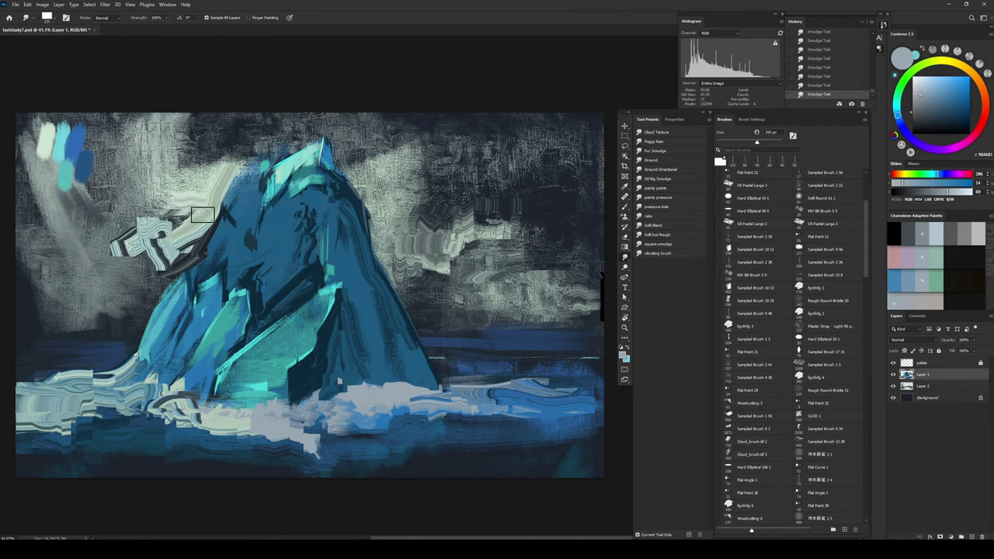
Step: Smudge along the mountain's upper left contour towards the summit with a smaller brush
key(bracketleft)
key(bracketleft)
key(bracketleft)
key(bracketleft)
key(bracketleft)
key(bracketleft)
mouse_move(205, 247)
mouse_down()
mouse_move(235, 182)
mouse_move(289, 147)
mouse_up()
Step: Drag the cloud beside the left shoulder outwards and down towards the canvas's left side with a larger smudge brush
key(bracketright)
key(bracketright)
key(bracketright)
key(bracketright)
key(bracketright)
key(bracketright)
key(bracketright)
key(bracketright)
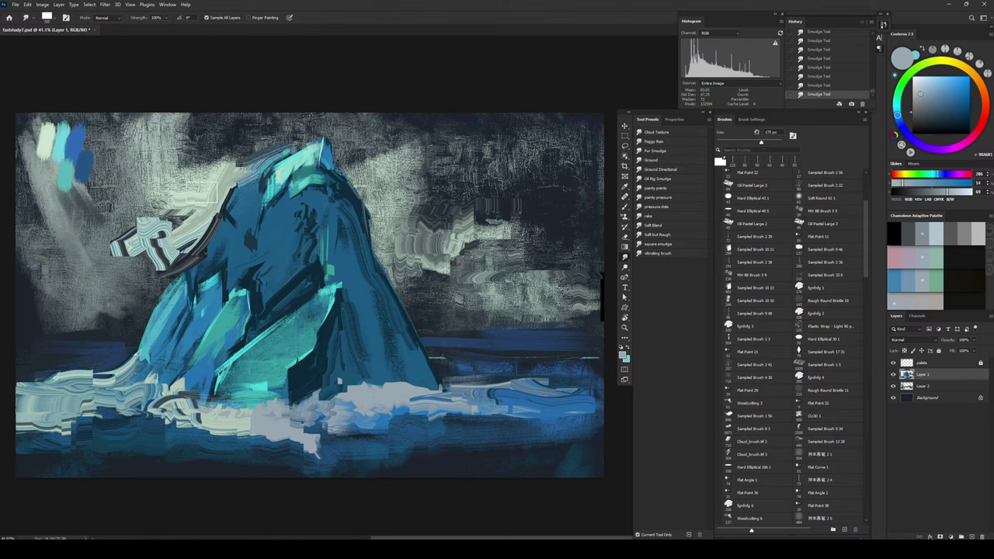
drag(164, 255, 74, 274)
key(bracketright)
key(bracketright)
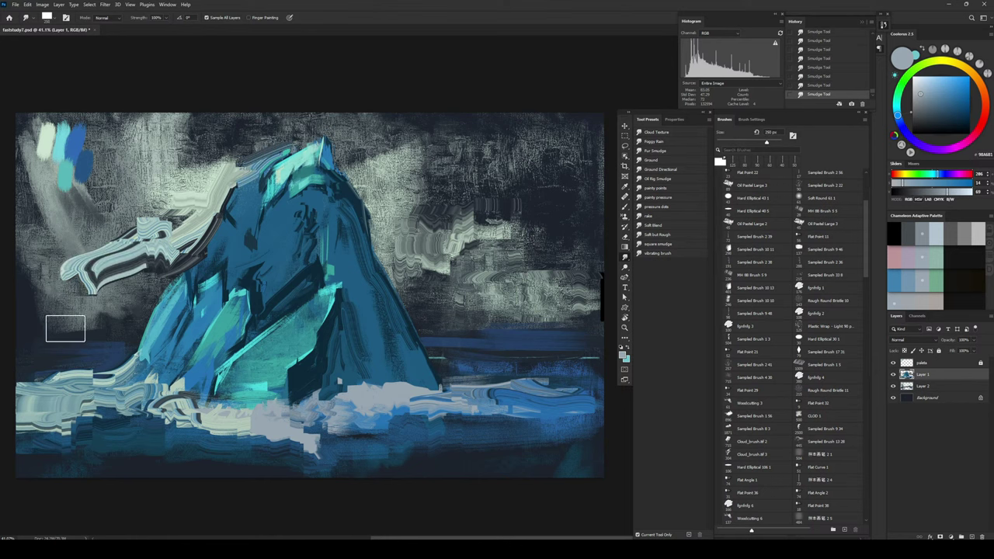
Step: Smudge the dark horizon at the left, and pull the left foam into thin horizontal streaks at 60 px
mouse_move(66, 329)
mouse_down()
mouse_move(32, 338)
mouse_move(107, 346)
mouse_move(61, 358)
mouse_up()
key(bracketleft)
key(bracketleft)
key(bracketleft)
key(bracketleft)
key(bracketleft)
key(bracketleft)
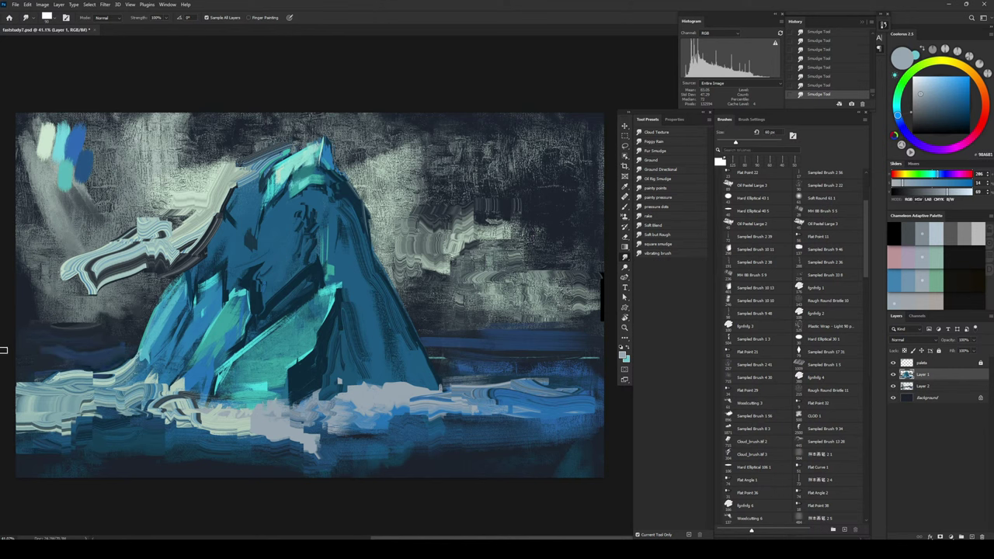
mouse_move(58, 374)
mouse_down()
mouse_move(23, 370)
mouse_move(91, 362)
mouse_move(23, 359)
mouse_move(118, 363)
mouse_move(25, 366)
mouse_move(56, 369)
mouse_up()
key(bracketright)
key(bracketright)
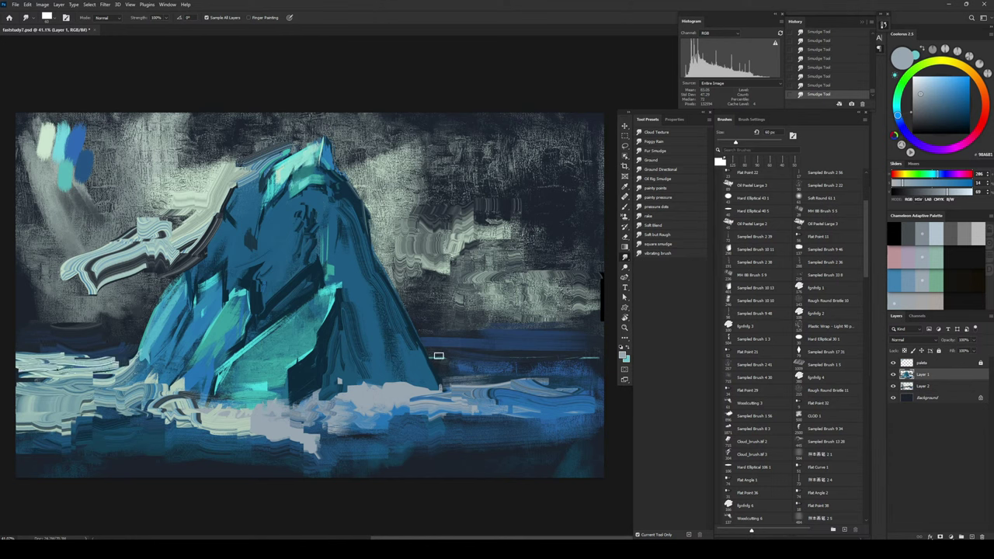
Step: Smudge the dark water along the horizon right of the mountain, undoing and redrawing the first stroke
drag(439, 356, 525, 356)
key(ctrl+z)
mouse_move(440, 356)
mouse_down()
mouse_move(565, 356)
mouse_move(505, 351)
mouse_up()
Step: Smudge the sky right of the mountain into swirling pale clouds, from the horizon up to the peak
key(bracketright)
key(bracketright)
key(bracketright)
mouse_move(444, 313)
mouse_down()
mouse_move(415, 273)
mouse_move(519, 278)
mouse_move(447, 297)
mouse_move(469, 322)
mouse_move(536, 288)
mouse_move(414, 190)
mouse_move(385, 183)
mouse_move(408, 143)
mouse_move(548, 169)
mouse_up()
key(bracketright)
key(bracketright)
key(bracketright)
key(bracketright)
key(bracketright)
key(bracketright)
Step: Smudge along the right edge of the peak and upper right shoulder at 45 px
key(bracketleft)
key(bracketleft)
key(bracketleft)
key(bracketleft)
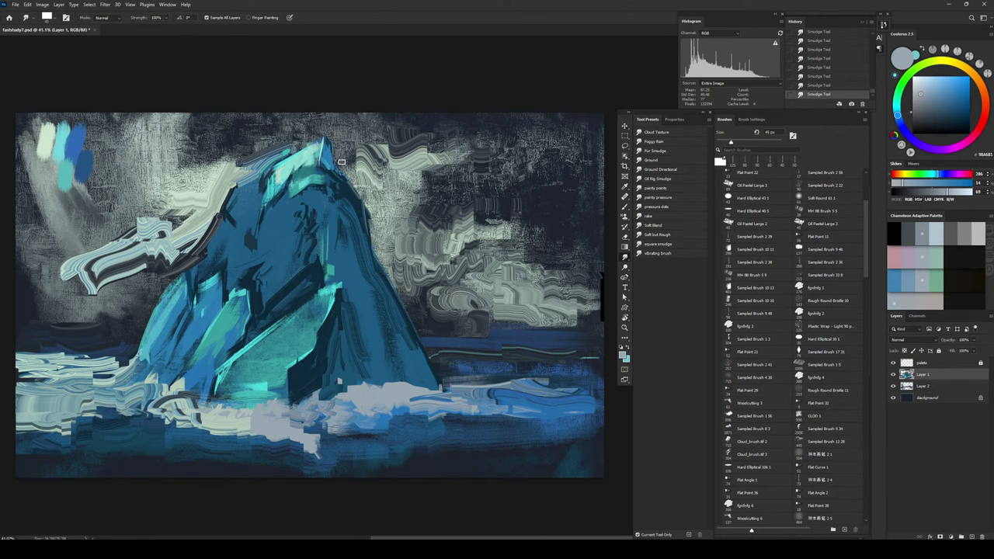
drag(341, 158, 372, 208)
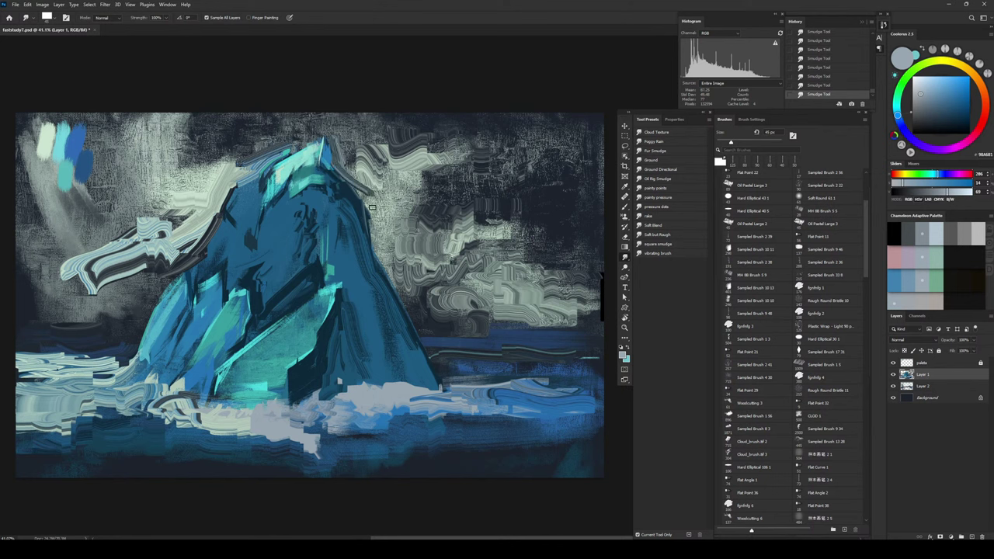
Step: Smudge the dark sky above the summit into sweeping strokes with a larger brush, undoing the last stroke
key(bracketright)
key(bracketright)
key(bracketright)
key(bracketright)
key(bracketright)
key(bracketright)
key(bracketright)
key(bracketright)
mouse_move(246, 170)
mouse_down()
mouse_move(347, 120)
mouse_move(224, 160)
mouse_move(273, 104)
mouse_move(316, 101)
mouse_move(162, 127)
mouse_up()
key(ctrl+z)
Step: Smudge the bright cloud left of the summit into thick upward strokes at 175 px
key(bracketleft)
key(bracketleft)
key(bracketleft)
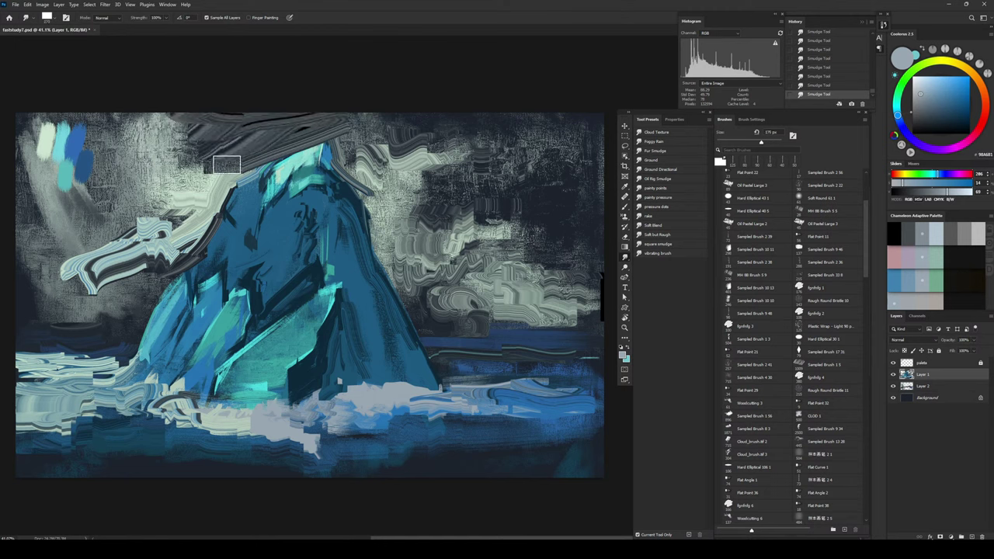
mouse_move(226, 164)
mouse_down()
mouse_move(200, 167)
mouse_move(213, 153)
mouse_move(198, 181)
mouse_move(174, 163)
mouse_move(198, 190)
mouse_move(233, 145)
mouse_move(210, 165)
mouse_move(182, 144)
mouse_move(145, 138)
mouse_up()
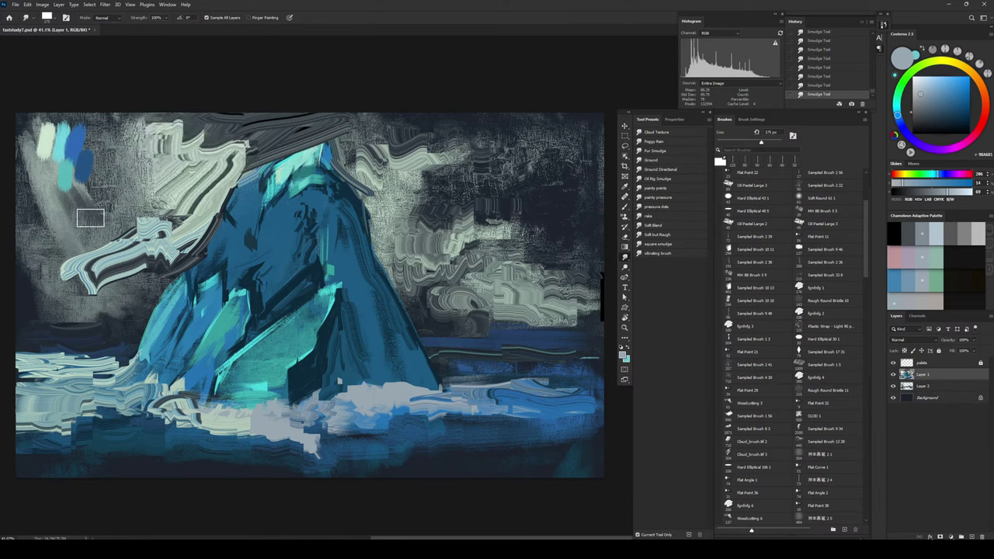
Step: Smudge the left sky down to the horizon into curling clouds, refining the lower part with a smaller brush
mouse_move(78, 233)
mouse_down()
mouse_move(72, 270)
mouse_move(47, 289)
mouse_move(140, 272)
mouse_move(98, 284)
mouse_move(75, 334)
mouse_move(62, 334)
mouse_move(35, 309)
mouse_up()
mouse_move(39, 304)
mouse_down()
mouse_move(101, 312)
mouse_move(45, 324)
mouse_move(106, 300)
mouse_move(132, 314)
mouse_move(111, 322)
mouse_move(115, 330)
mouse_move(139, 316)
mouse_move(150, 284)
mouse_up()
key(bracketleft)
key(bracketleft)
key(bracketleft)
key(bracketleft)
drag(125, 319, 97, 320)
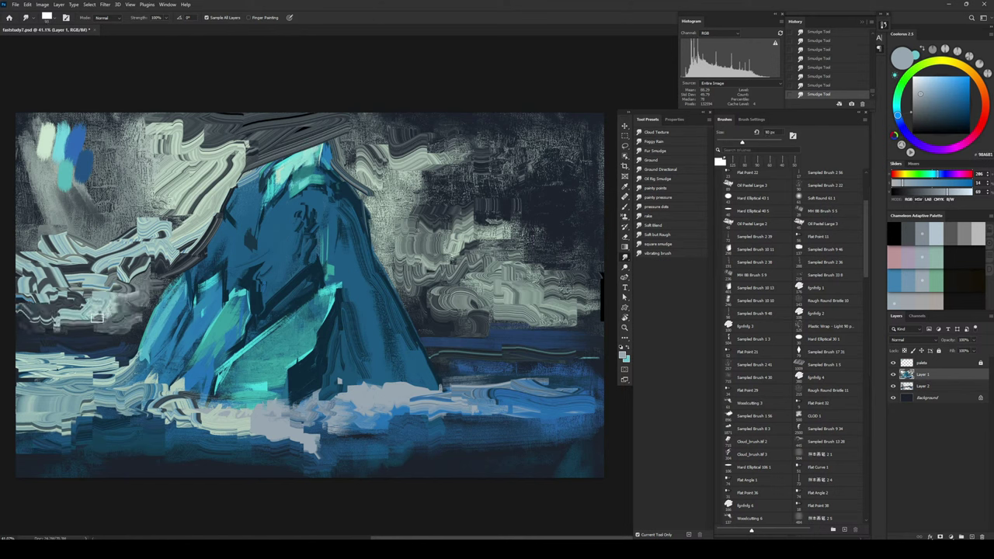
Step: Enlarge the smudge brush and break up the left cloud bank and the sky above it with short strokes
key(bracketright)
key(bracketright)
key(bracketright)
key(bracketright)
drag(17, 314, 32, 317)
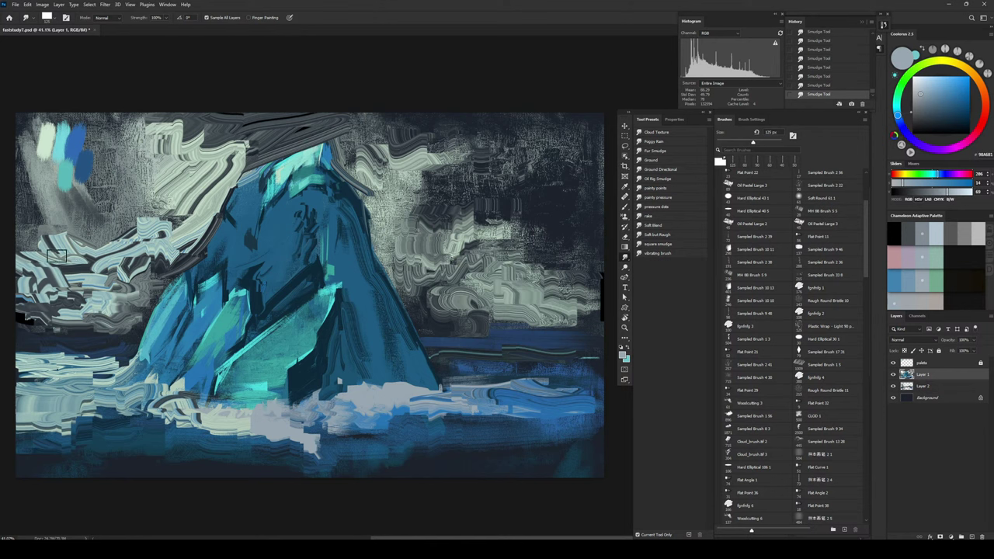
mouse_move(57, 256)
mouse_down()
mouse_move(27, 240)
mouse_move(106, 250)
mouse_move(90, 259)
mouse_move(32, 238)
mouse_move(112, 241)
mouse_move(61, 226)
mouse_move(60, 239)
mouse_move(50, 210)
mouse_move(22, 188)
mouse_move(52, 198)
mouse_move(33, 215)
mouse_move(42, 208)
mouse_move(31, 191)
mouse_move(45, 207)
mouse_move(36, 220)
mouse_move(59, 217)
mouse_move(46, 228)
mouse_move(57, 210)
mouse_move(28, 209)
mouse_move(81, 220)
mouse_move(69, 227)
mouse_move(84, 223)
mouse_move(73, 230)
mouse_move(71, 215)
mouse_move(132, 213)
mouse_up()
Step: Smudge the clouds right of the peak into layered curls with a 90 px brush
key(bracketleft)
key(bracketleft)
key(bracketleft)
key(bracketright)
key(bracketright)
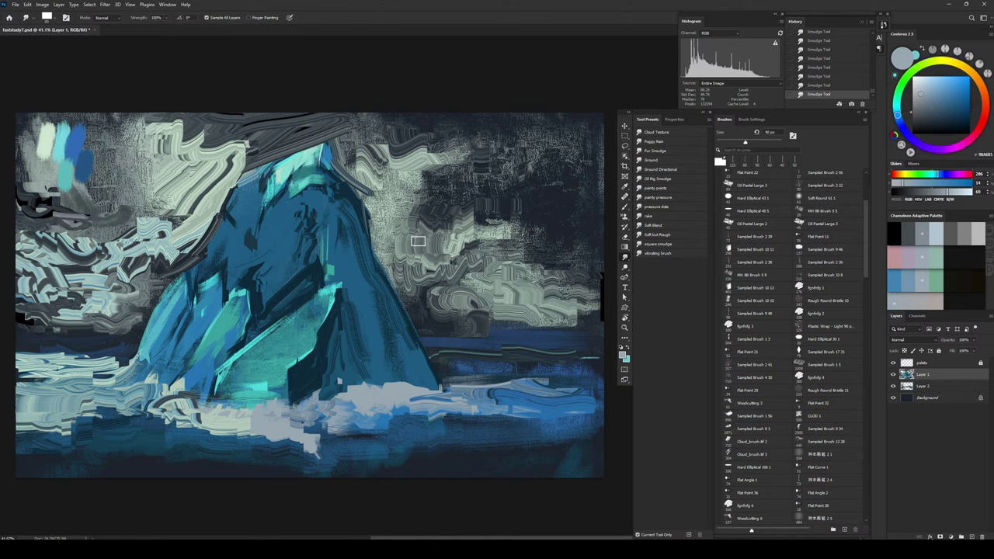
mouse_move(418, 242)
mouse_down()
mouse_move(423, 221)
mouse_move(497, 221)
mouse_move(424, 208)
mouse_move(425, 190)
mouse_move(398, 186)
mouse_move(381, 144)
mouse_move(361, 152)
mouse_move(464, 144)
mouse_up()
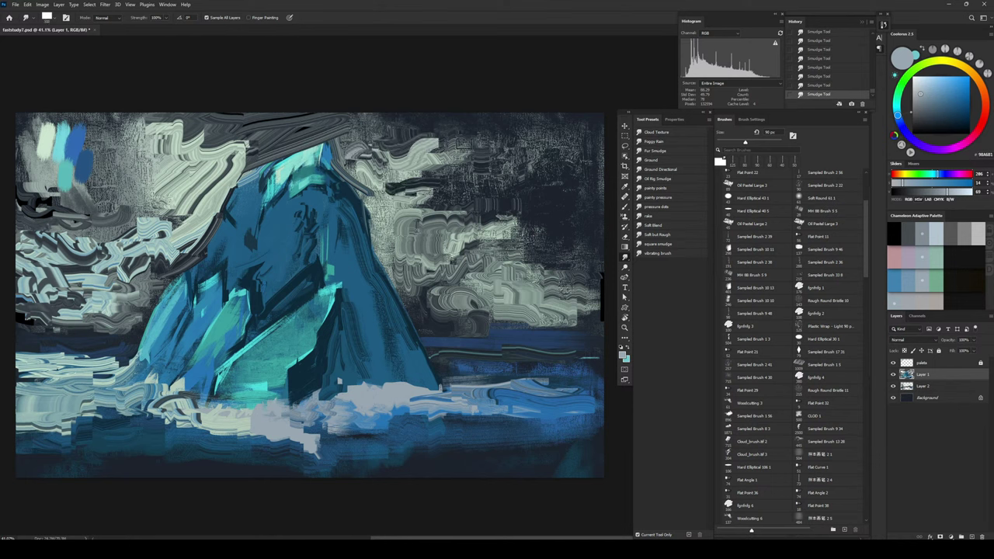
key(bracketright)
key(bracketright)
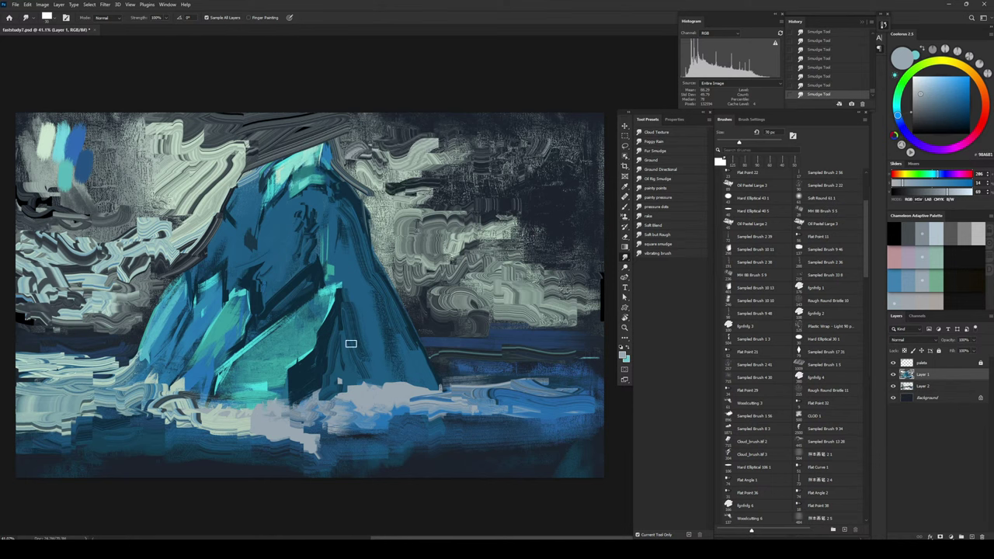
Step: Paint dark blue crevices on the mountain's lower right face with a sampled shadow colour, and smudge them upwards
key(b)
alt+click(316, 367)
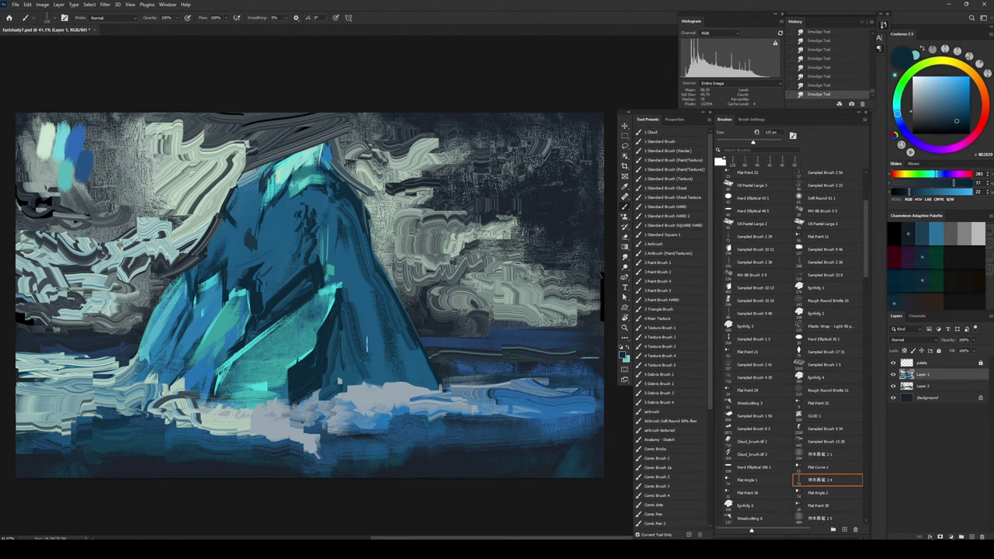
mouse_move(369, 327)
mouse_down()
mouse_move(370, 362)
mouse_move(379, 359)
mouse_up()
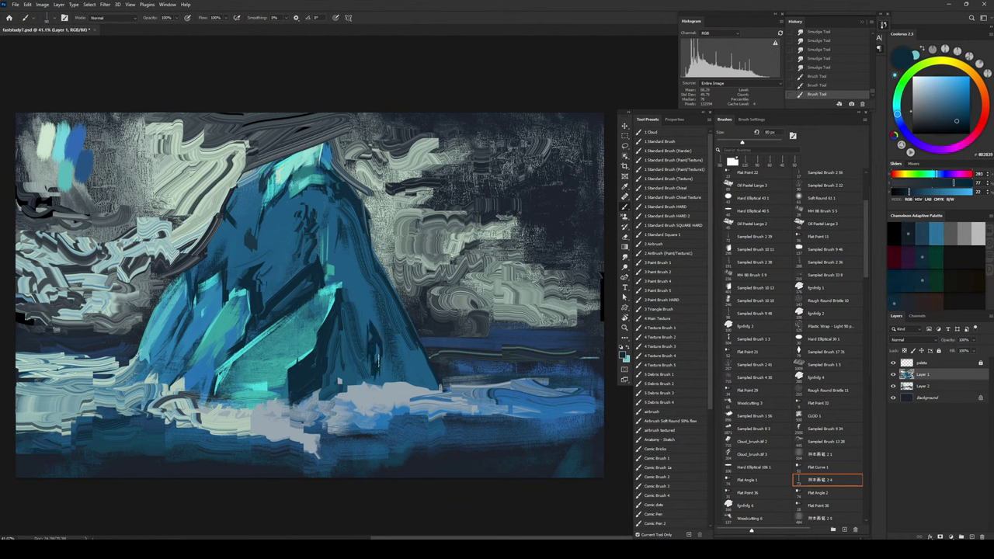
key(r)
drag(374, 351, 370, 302)
Step: Add dark vertical strokes near the right base of the mountain and smudge them along the slope's edge
key(b)
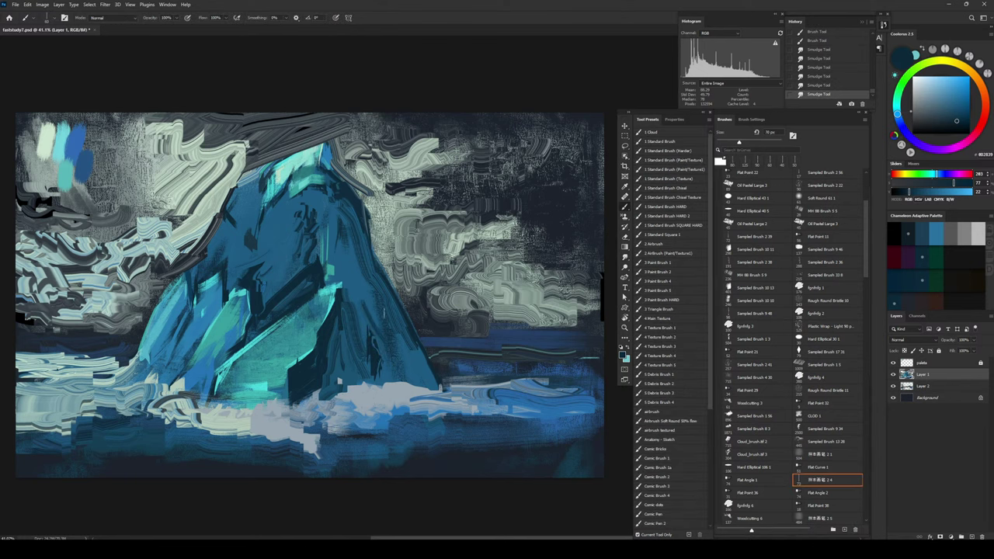
drag(400, 359, 400, 337)
drag(402, 376, 401, 351)
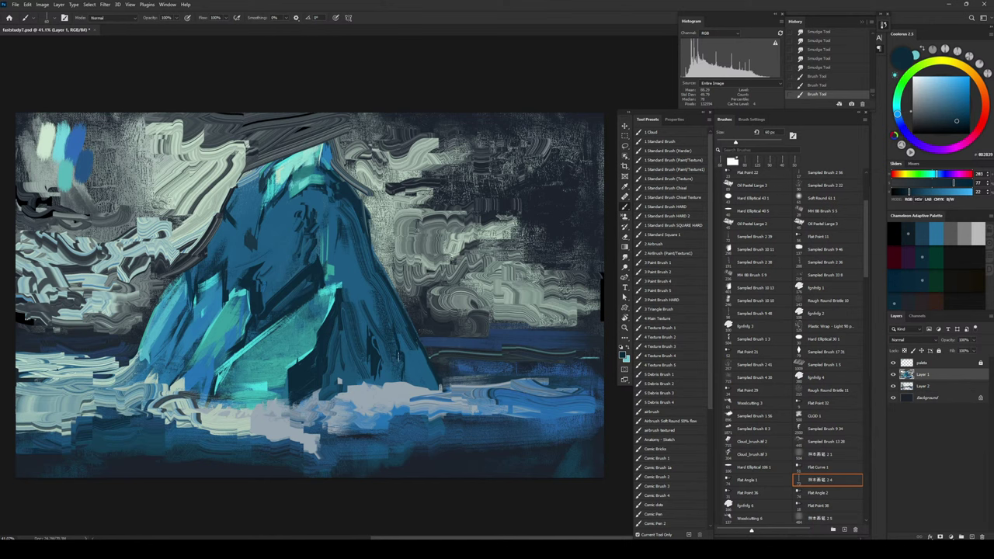
key(r)
drag(430, 388, 421, 369)
drag(419, 366, 406, 354)
Step: Paint dark marks on the middle of the right slope and smudge them into the rock at 40 px
key(b)
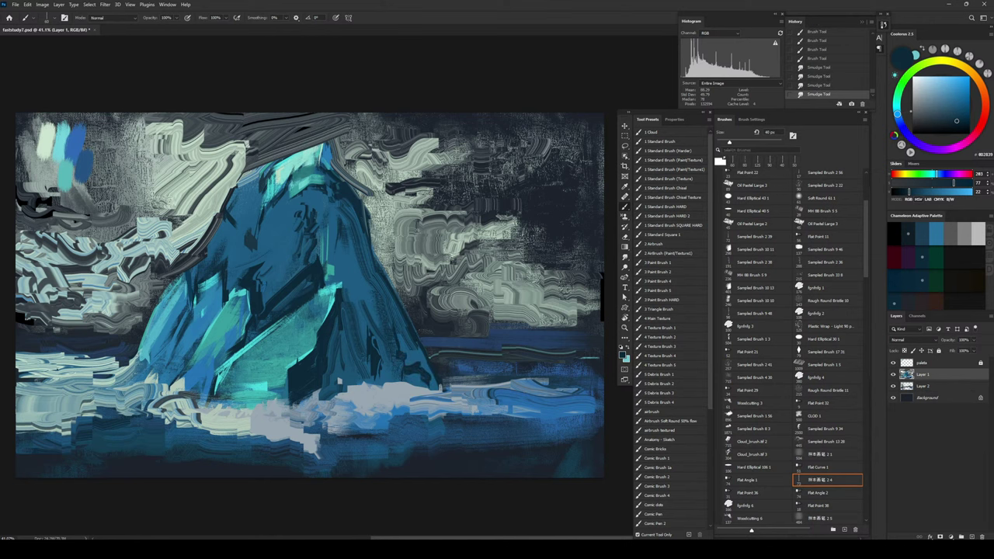
drag(378, 310, 371, 299)
mouse_move(365, 307)
mouse_down()
mouse_move(341, 289)
mouse_move(347, 276)
mouse_up()
key(r)
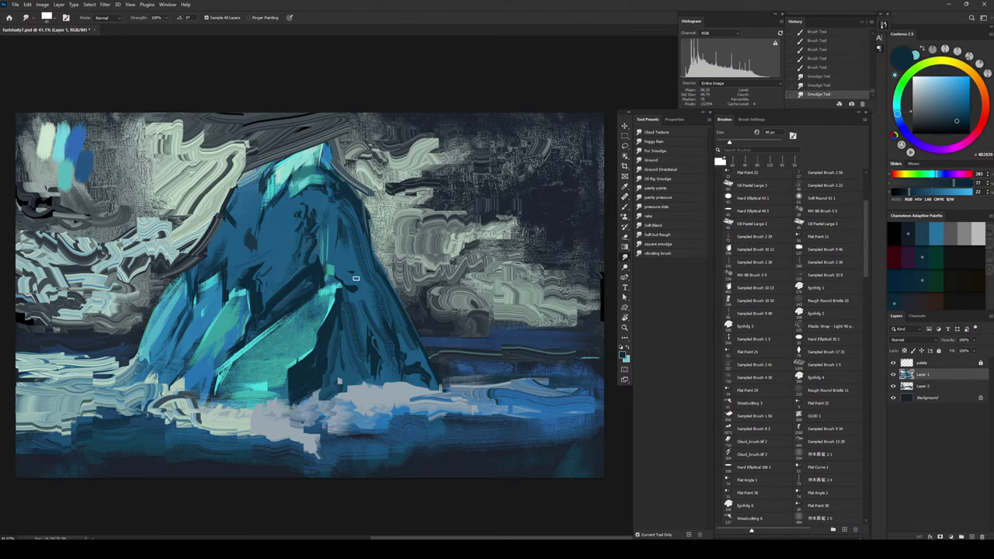
Step: Trim and reshape the dark mark right of the teal ridge with small strokes in blues sampled from the slope
key(b)
alt+click(352, 295)
key(bracketleft)
key(bracketleft)
key(bracketleft)
key(bracketleft)
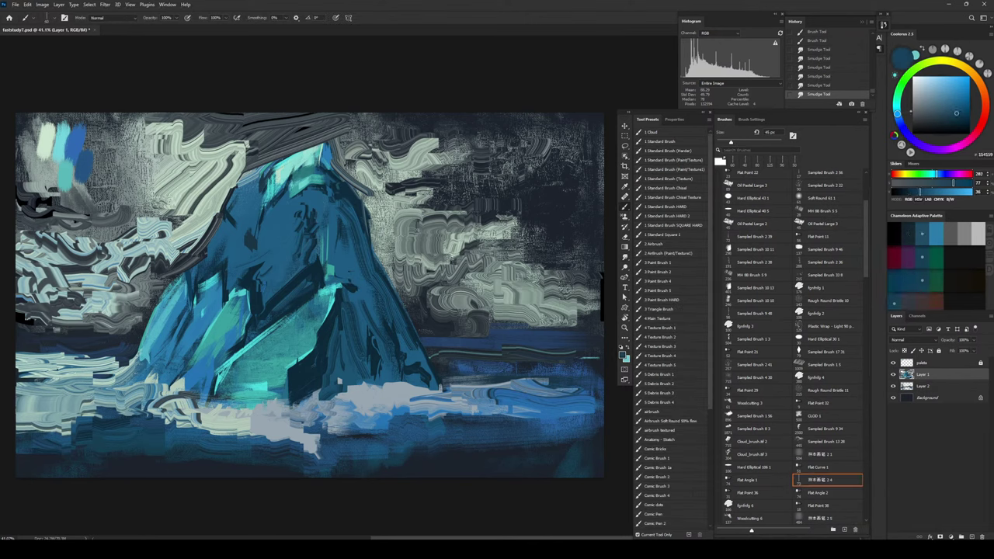
drag(351, 300, 350, 291)
drag(349, 291, 351, 293)
alt+click(355, 293)
mouse_move(356, 287)
mouse_down()
mouse_move(351, 295)
mouse_move(350, 284)
mouse_up()
alt+click(352, 287)
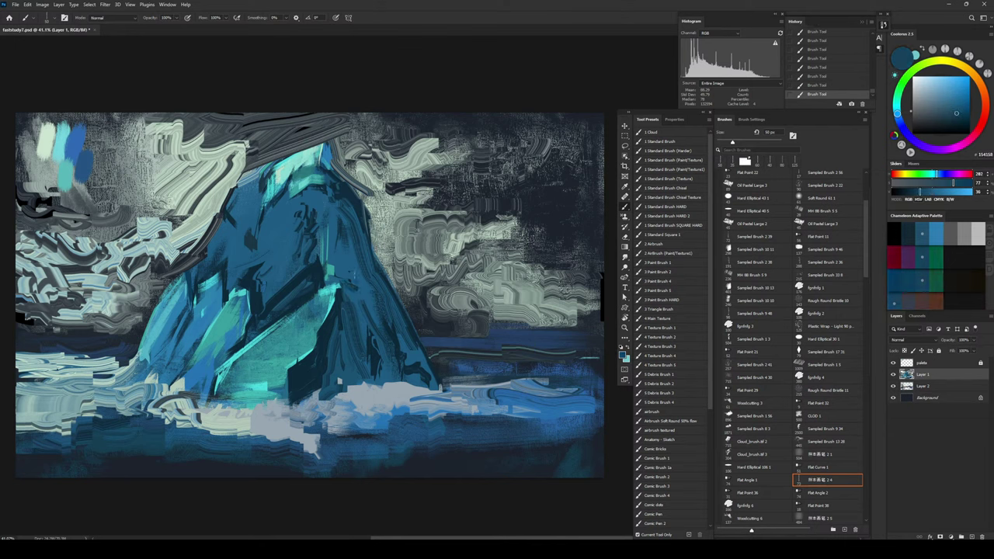
Step: Rework the dark diagonal crevice above the teal slab with dark and mid blues sampled from it
alt+click(294, 284)
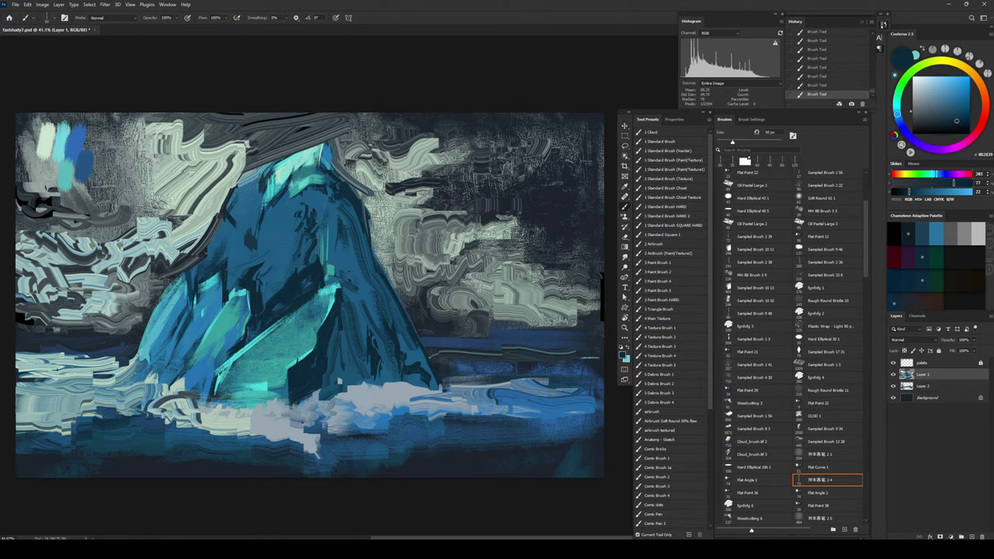
alt+click(278, 288)
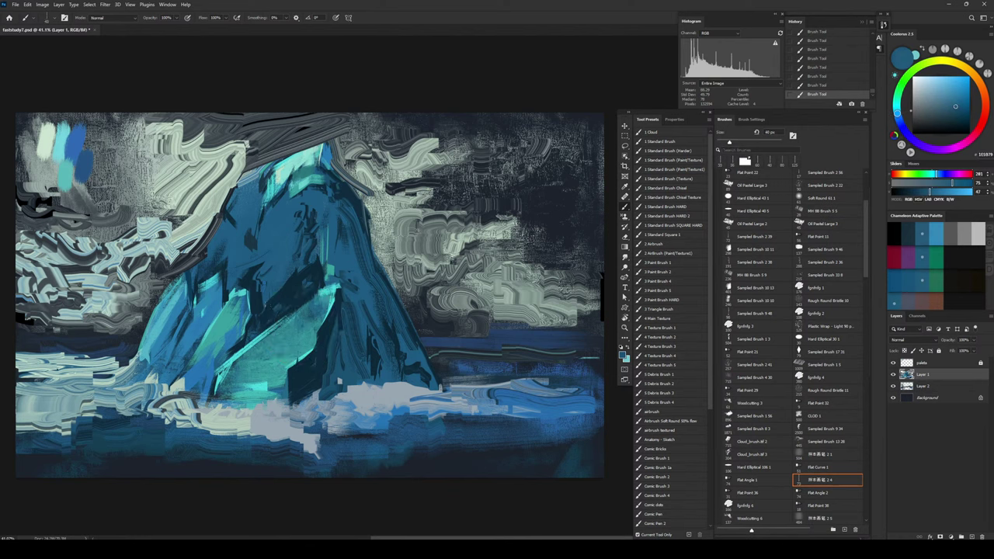
Step: Paint small teal touches at the foot of the dark central mark at 25 px, using teal sampled from the slab
key(bracketleft)
key(bracketleft)
key(bracketleft)
alt+click(311, 330)
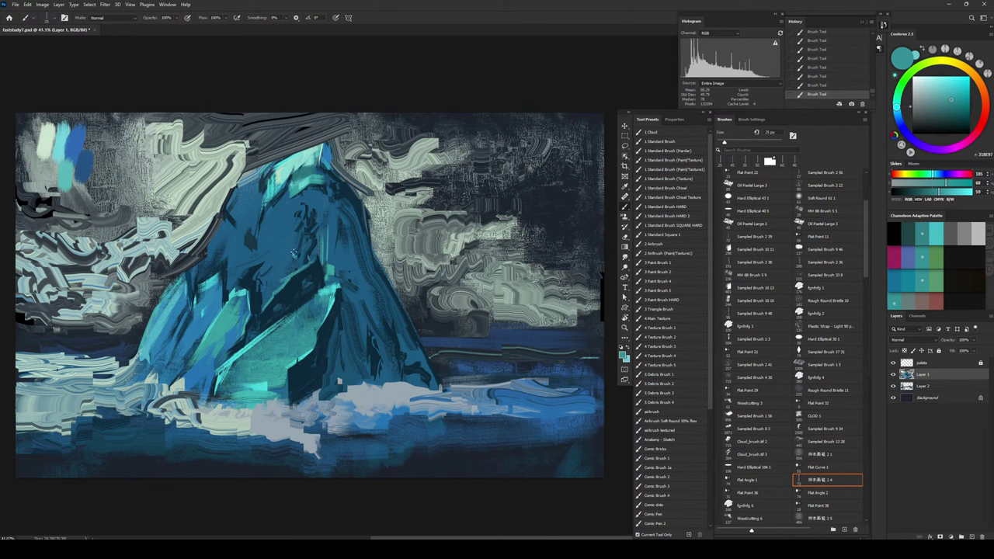
alt+click(319, 270)
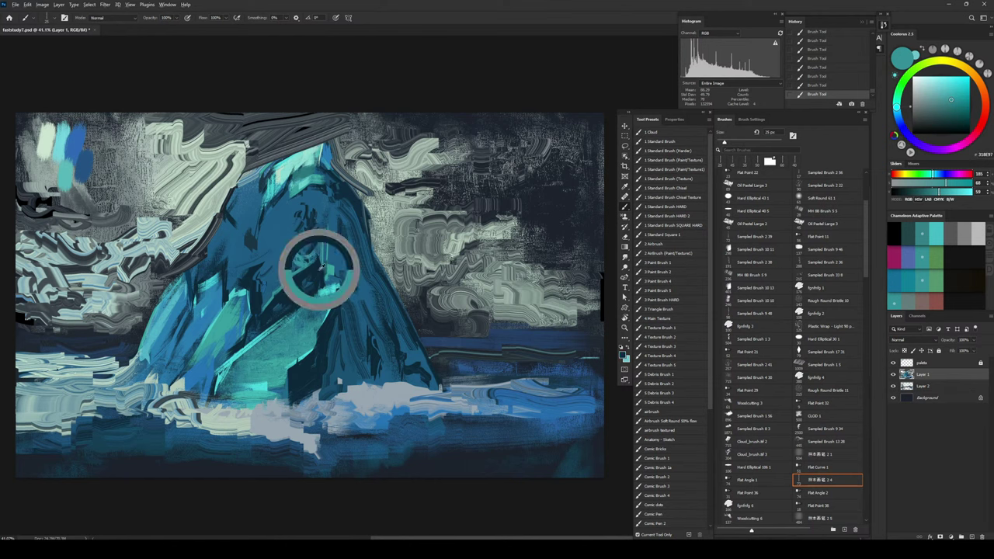
key(bracketright)
key(bracketright)
key(bracketright)
key(bracketright)
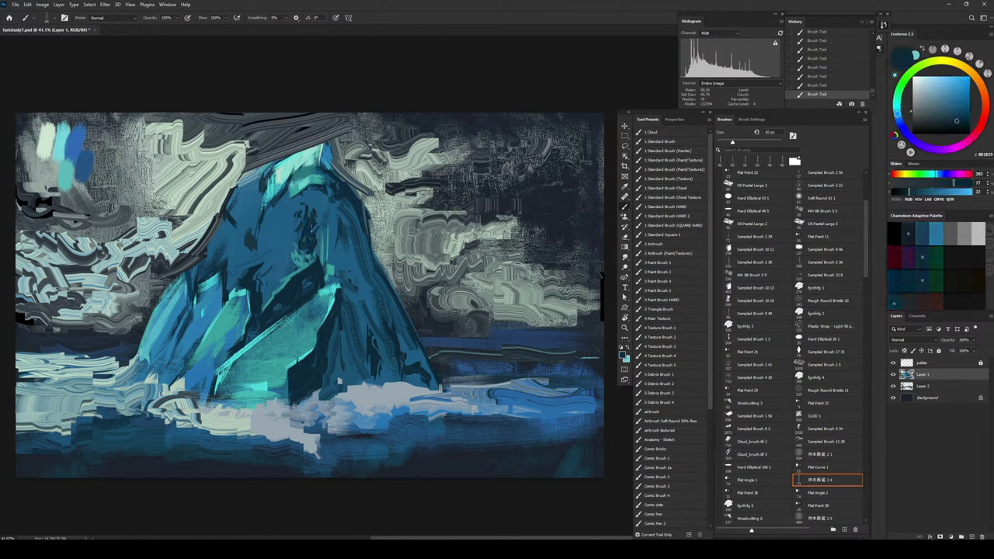
Step: Extend the pale foam below the mountain into the water with grey-blue sampled from the foam
alt+click(413, 392)
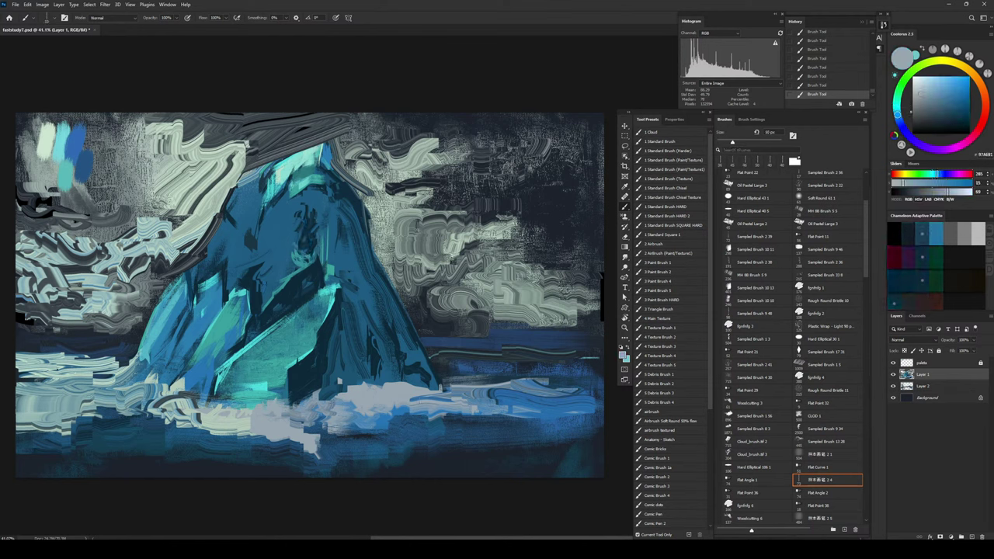
key(bracketright)
key(bracketright)
key(bracketright)
mouse_move(475, 405)
mouse_down()
mouse_move(502, 407)
mouse_move(471, 400)
mouse_up()
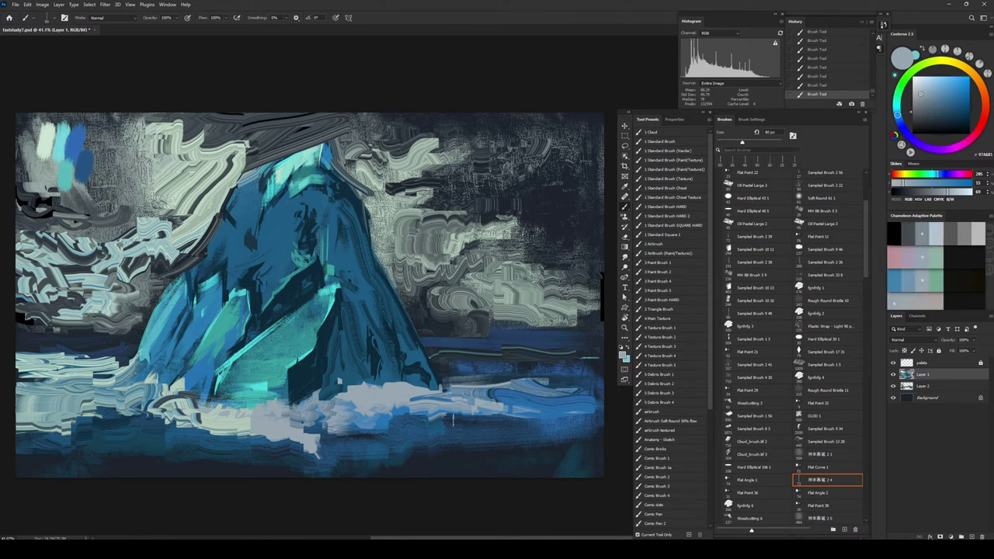
drag(310, 440, 372, 440)
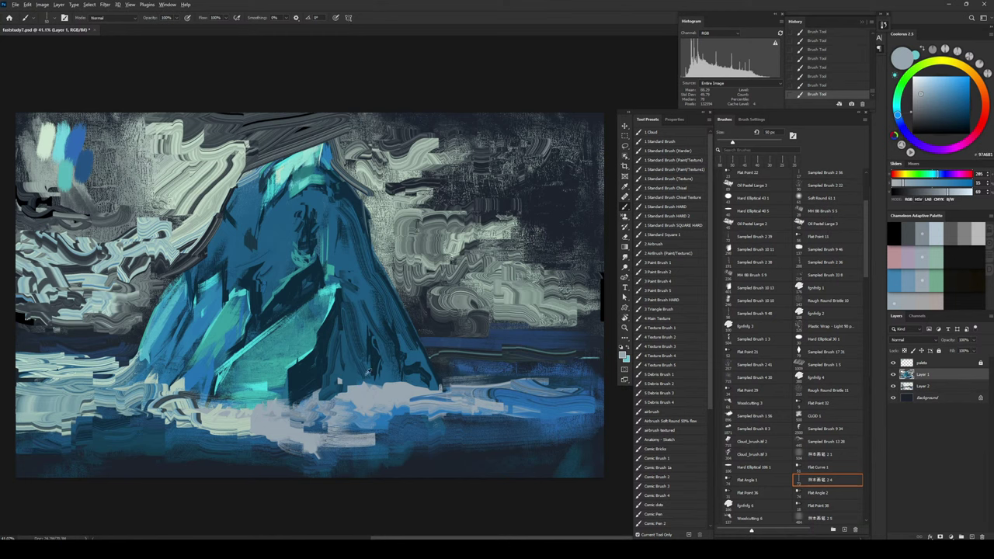
Step: Pick a dark violet-blue paint colour and add a new layer above Layer 1
alt+click(305, 376)
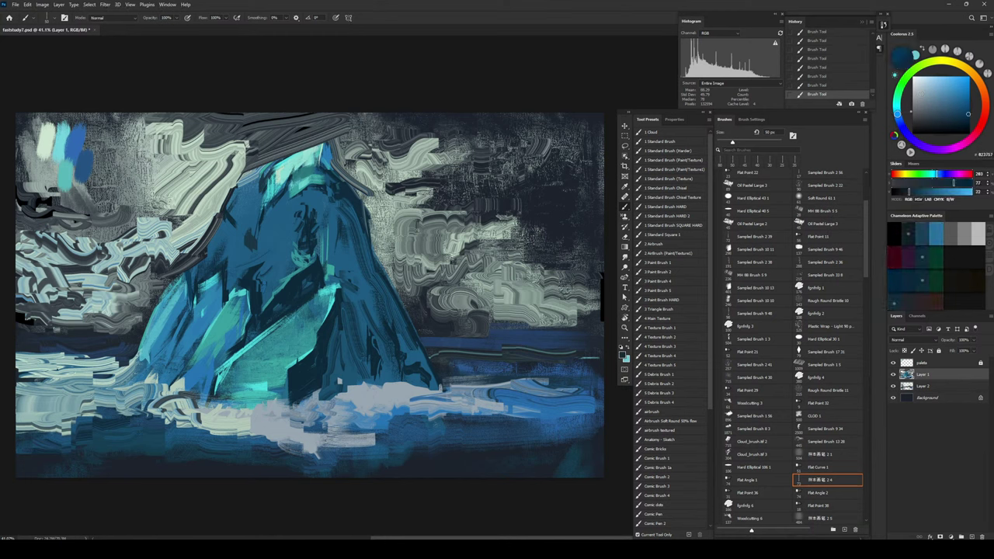
drag(969, 114, 970, 116)
click(891, 191)
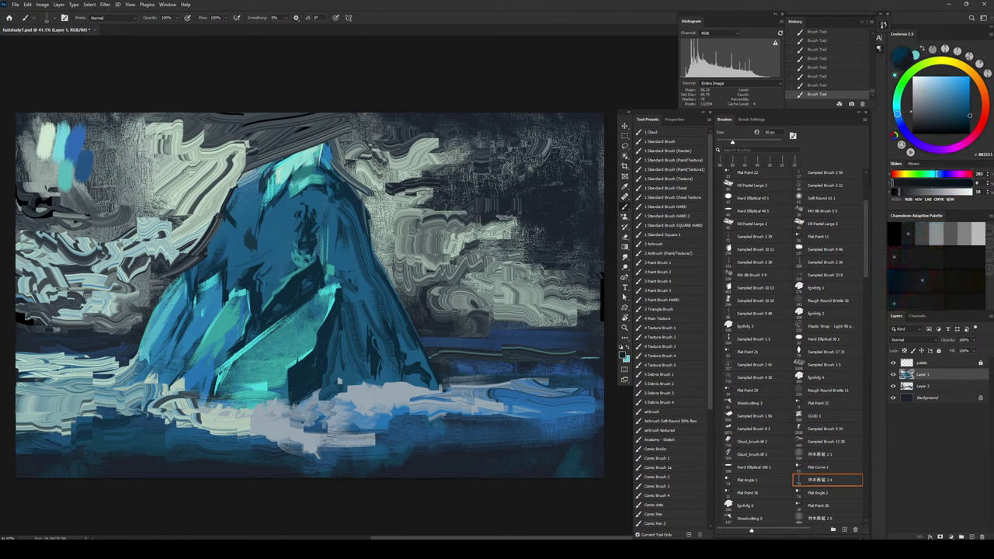
click(954, 111)
click(906, 133)
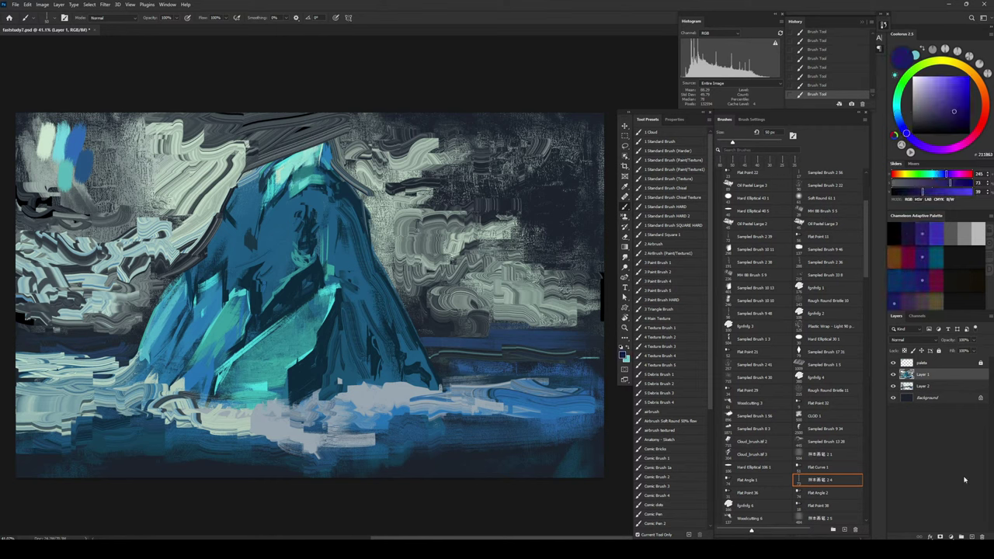
click(971, 537)
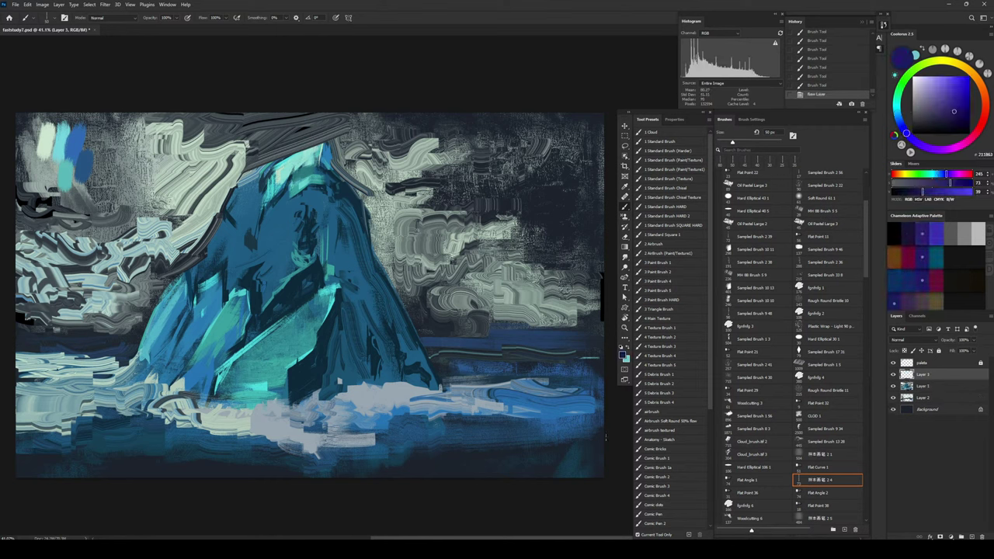
drag(22, 463, 184, 472)
key(ctrl+z)
click(772, 446)
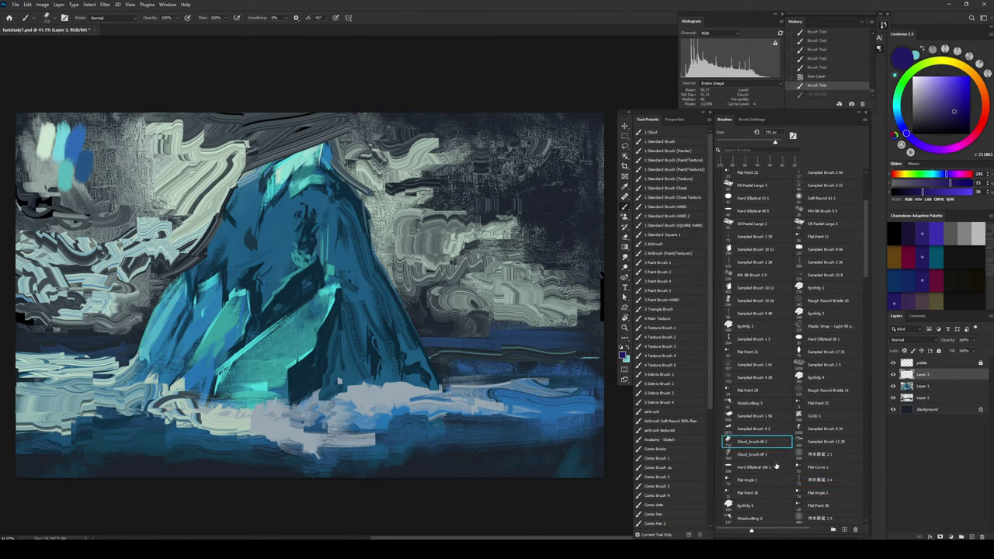
click(823, 442)
key(bracketright)
key(bracketright)
key(bracketright)
key(bracketright)
key(bracketright)
key(bracketright)
key(bracketright)
key(bracketright)
key(bracketright)
key(bracketright)
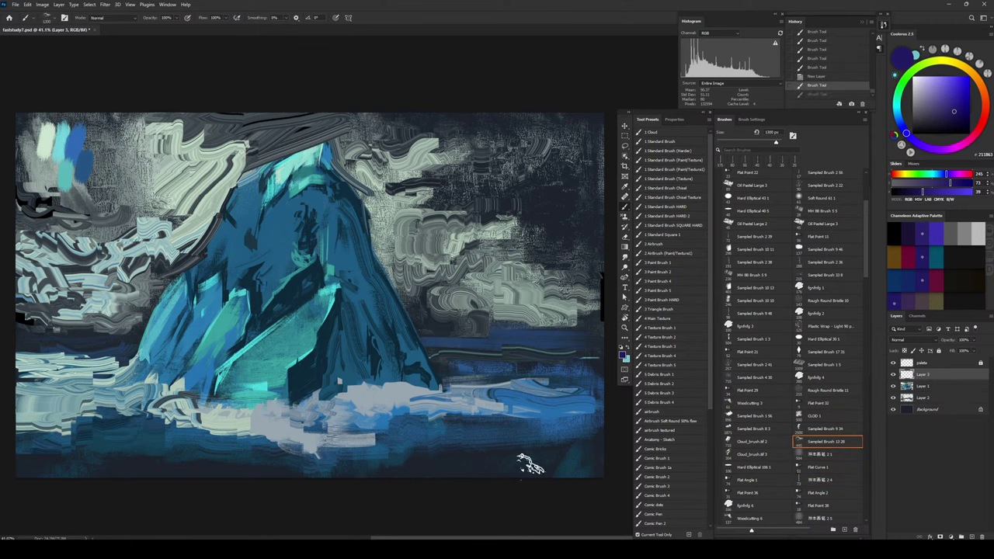
click(560, 449)
key(ctrl+z)
scroll(763, 496, down, 1)
scroll(764, 494, down, 2)
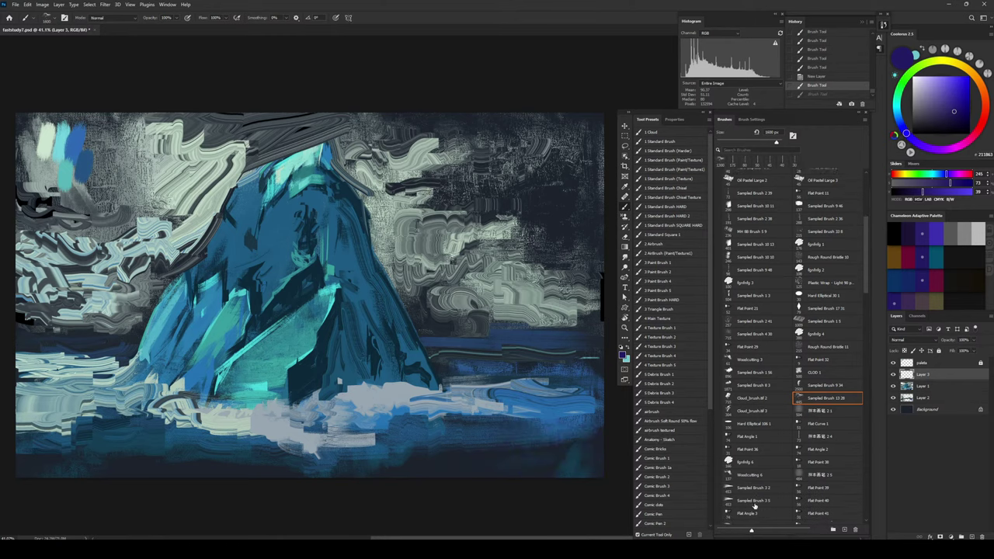
click(760, 497)
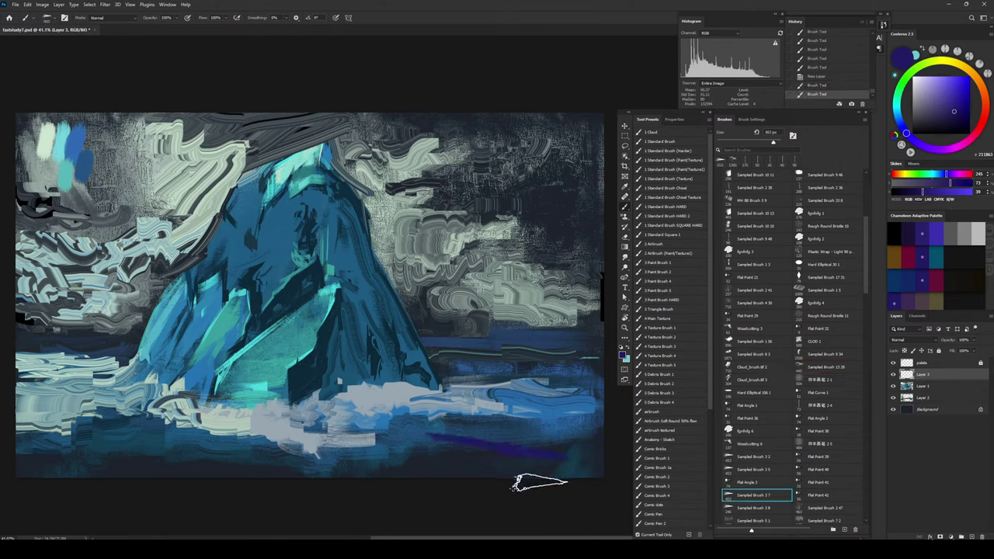
scroll(800, 497, down, 5)
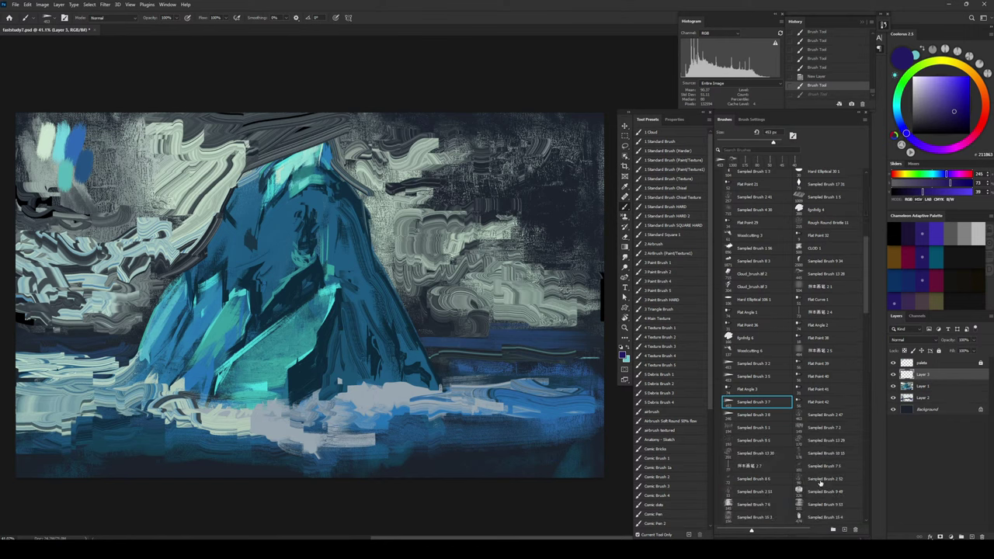
Step: Choose the Sampled Brush 9 49 brush and shift the paint colour to a deep, highly saturated blue
click(825, 492)
drag(466, 470, 581, 470)
key(ctrl+z)
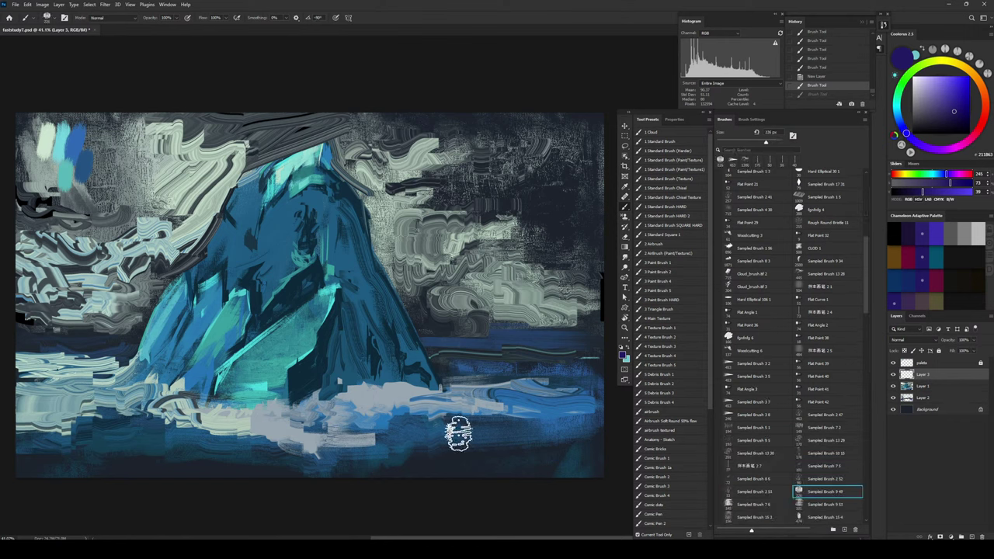
drag(907, 133, 902, 125)
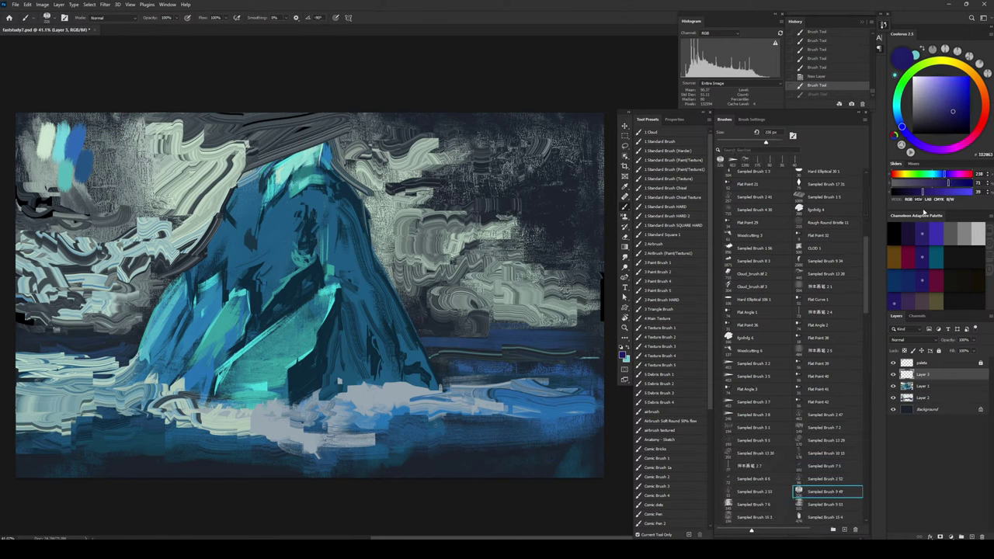
drag(948, 183, 971, 184)
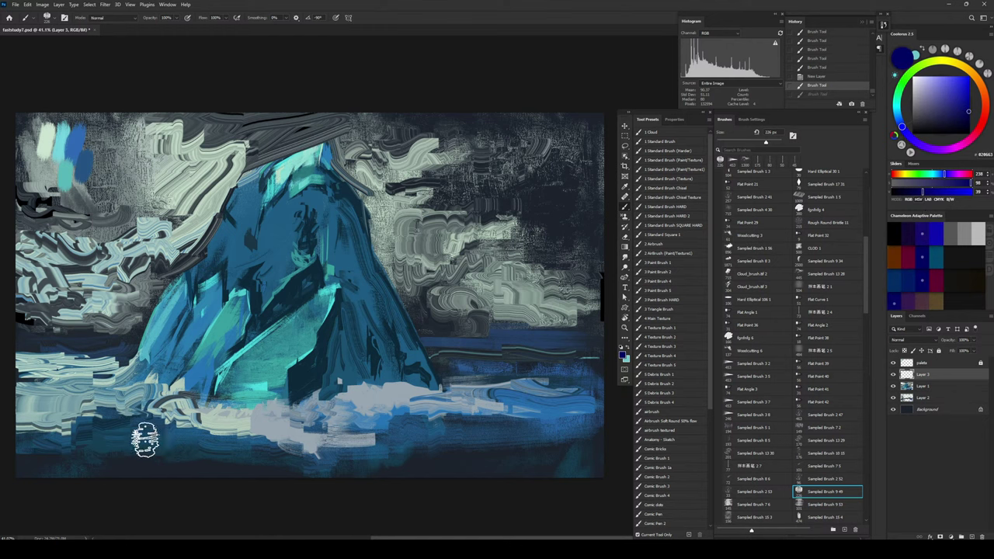
drag(96, 448, 226, 457)
key(ctrl+z)
Step: Paint deep blue over the lower-left corner of the water with an enlarged brush
key(bracketright)
key(bracketright)
key(bracketright)
key(bracketright)
key(bracketright)
mouse_move(45, 474)
mouse_down()
mouse_move(164, 476)
mouse_move(31, 478)
mouse_move(113, 459)
mouse_up()
Step: Brush deep blue streaks over the foam at the left edge of the water with a smaller brush
key(bracketleft)
key(bracketleft)
key(bracketleft)
key(bracketleft)
key(bracketleft)
key(bracketleft)
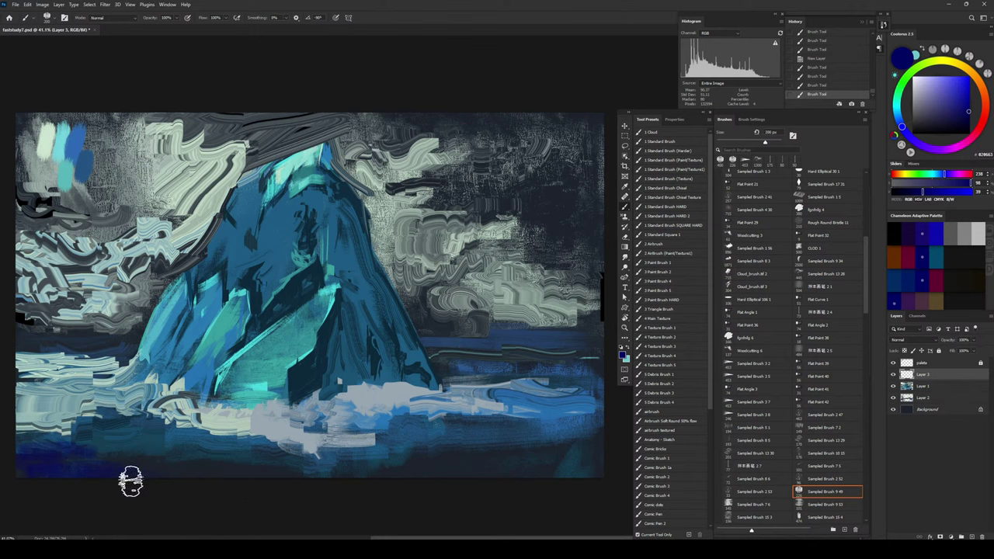
mouse_move(16, 424)
mouse_down()
mouse_move(70, 424)
mouse_move(27, 422)
mouse_move(40, 406)
mouse_move(63, 419)
mouse_up()
key(bracketright)
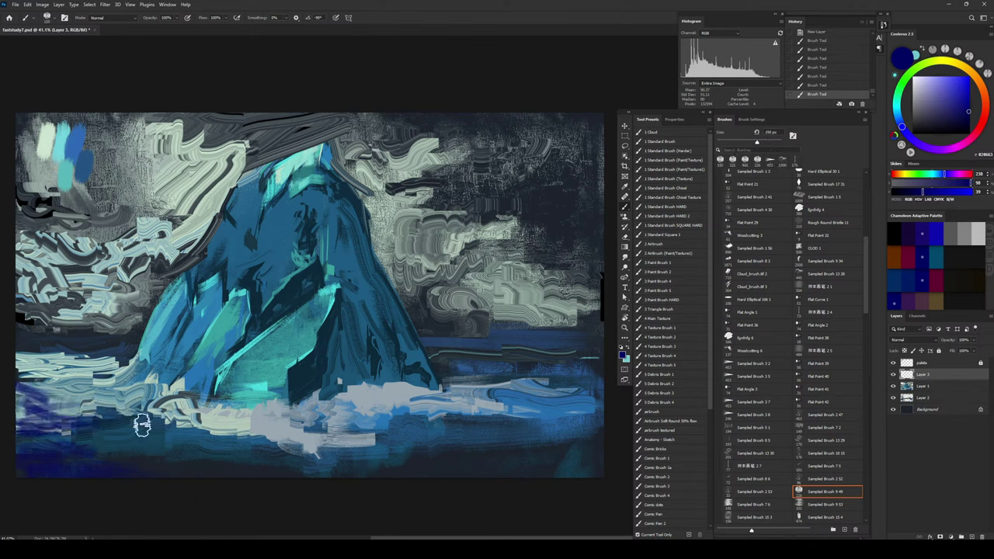
Step: Paint horizontal deep blue strokes across the water beneath the left foam, enlarging the brush up to 300 px
drag(227, 420, 29, 417)
key(bracketright)
mouse_move(191, 420)
mouse_down()
mouse_move(28, 420)
mouse_move(101, 444)
mouse_move(90, 435)
mouse_move(174, 434)
mouse_up()
key(bracketright)
key(bracketright)
key(bracketright)
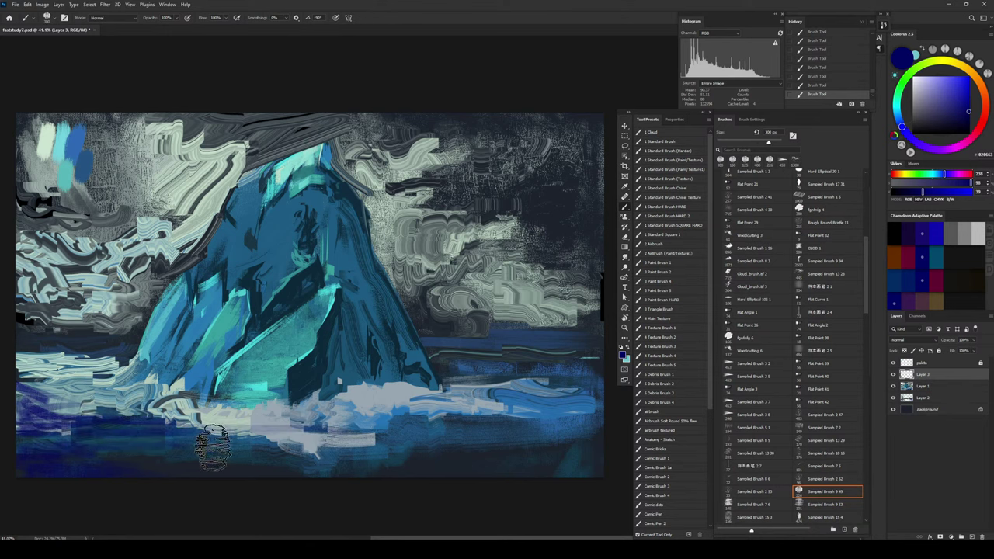
Step: Glaze deep blue at 250 px over the lower edge of the pale foam below the mountain
key(bracketleft)
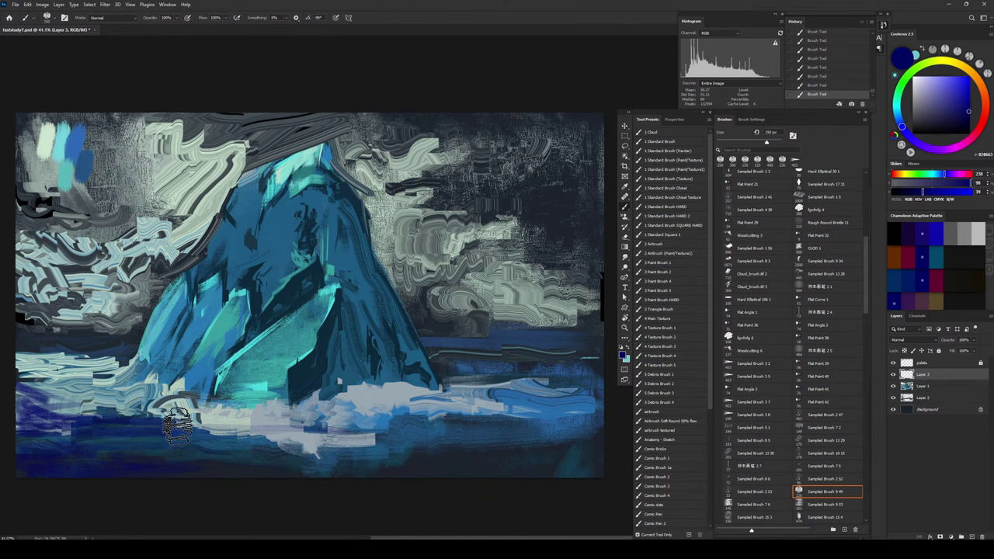
mouse_move(178, 428)
mouse_down()
mouse_move(239, 434)
mouse_move(292, 430)
mouse_move(215, 433)
mouse_move(223, 437)
mouse_move(314, 435)
mouse_move(225, 453)
mouse_move(317, 451)
mouse_move(243, 446)
mouse_up()
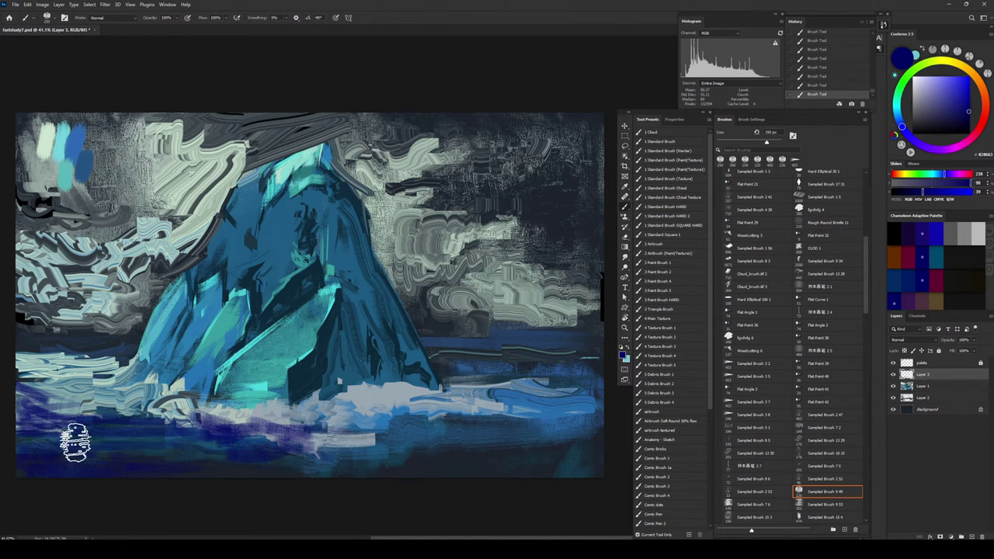
key(bracketleft)
key(bracketleft)
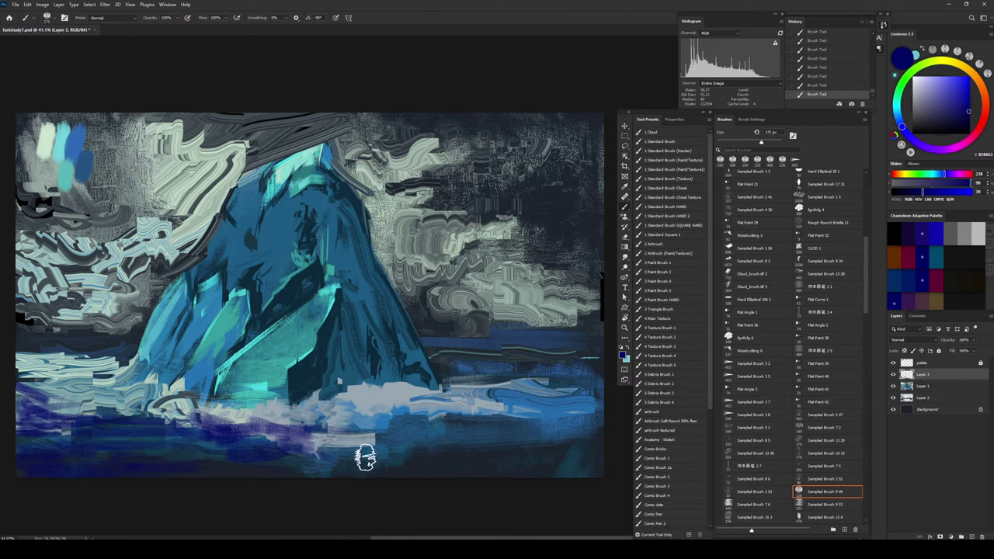
Step: Hide the palette layer and paint deep blue at 250 px across the right half of the water
click(894, 362)
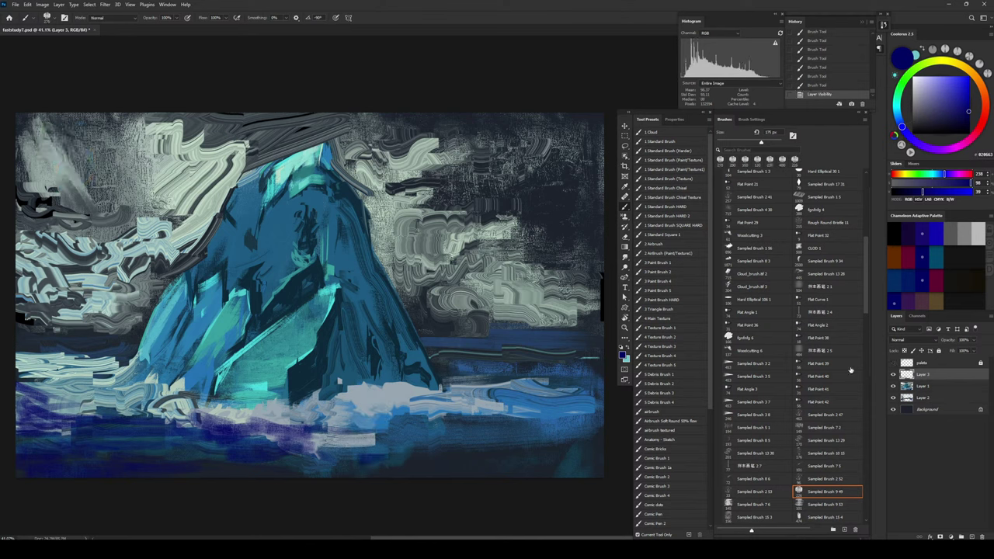
key(bracketright)
key(bracketright)
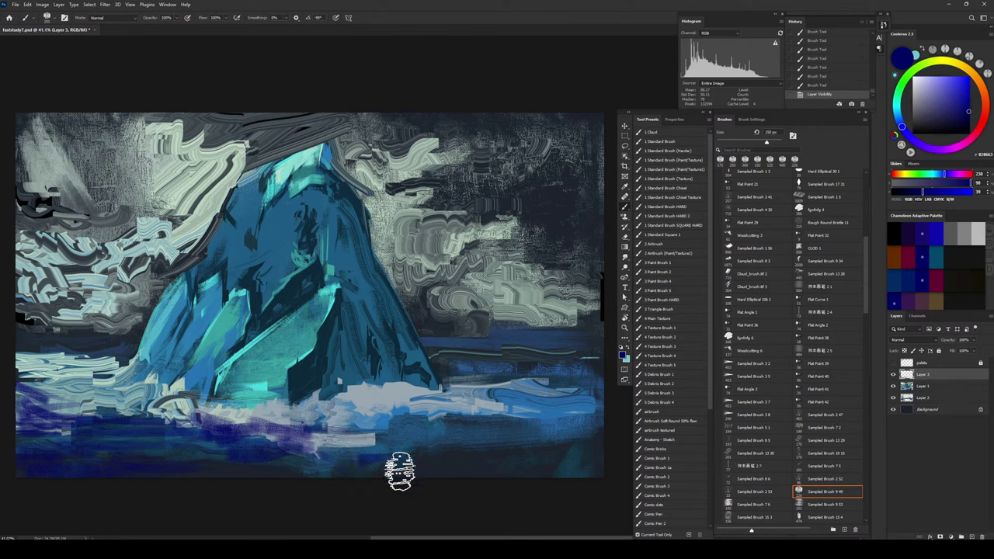
mouse_move(368, 449)
mouse_down()
mouse_move(461, 432)
mouse_move(455, 445)
mouse_move(406, 421)
mouse_move(544, 443)
mouse_move(596, 418)
mouse_up()
key(bracketright)
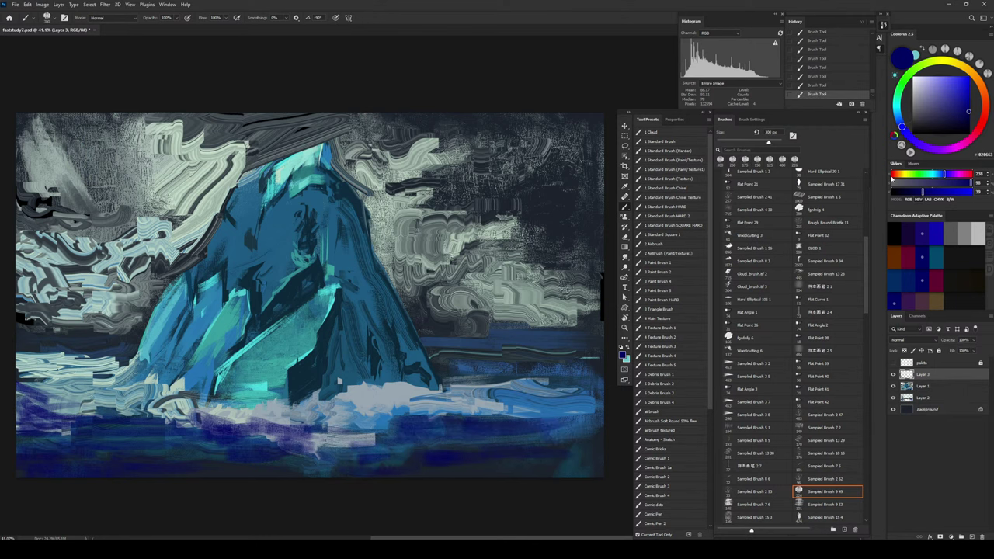
Step: Pick a near-black navy and darken the bottom of the water with broad strokes at up to 500 px
click(967, 125)
click(899, 120)
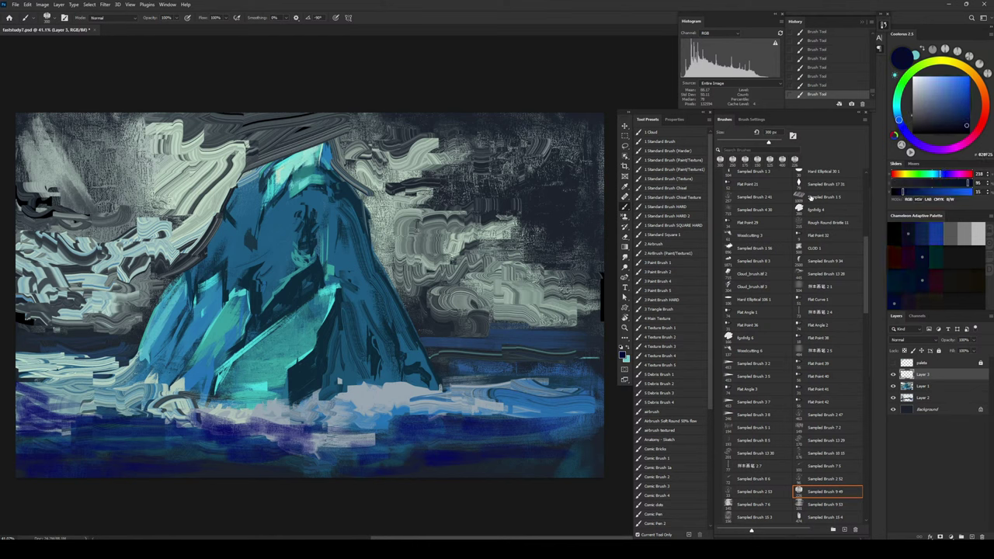
key(bracketright)
key(bracketright)
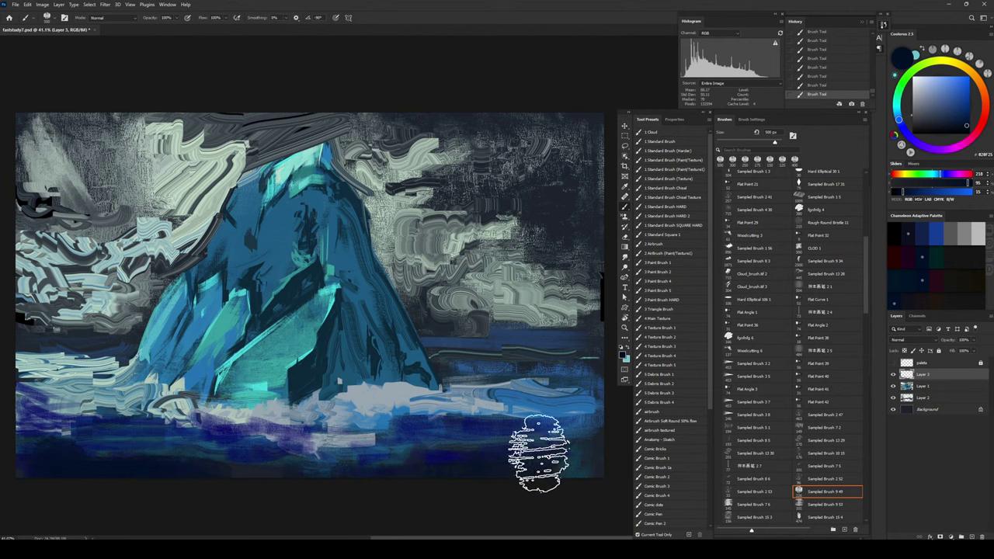
key(bracketleft)
key(bracketleft)
key(bracketleft)
key(bracketright)
key(bracketright)
key(bracketright)
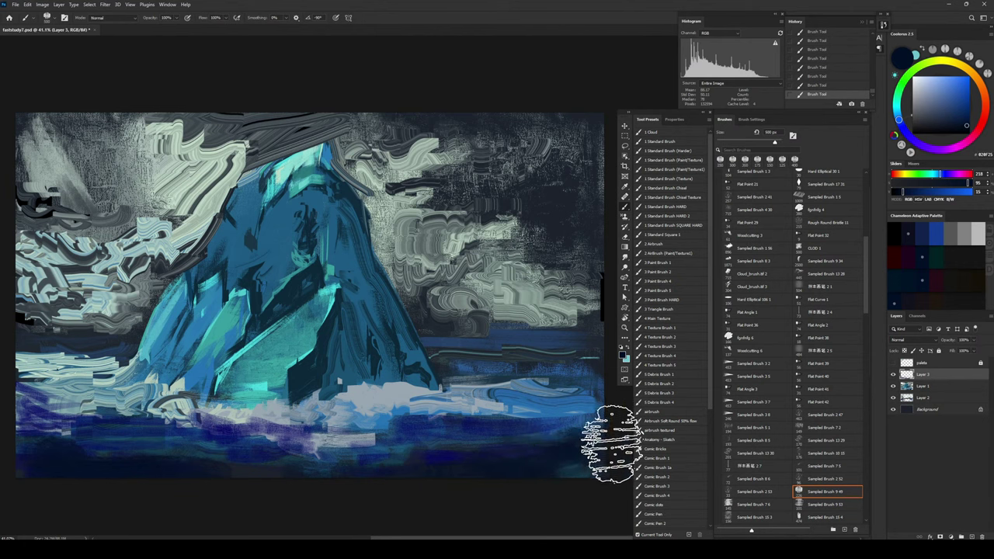
Step: Paint mid-blue sampled from the right-hand waves over those waves out to the canvas edge at 175 px
alt+click(527, 411)
key(bracketleft)
key(bracketleft)
key(bracketleft)
key(bracketleft)
key(bracketleft)
key(bracketleft)
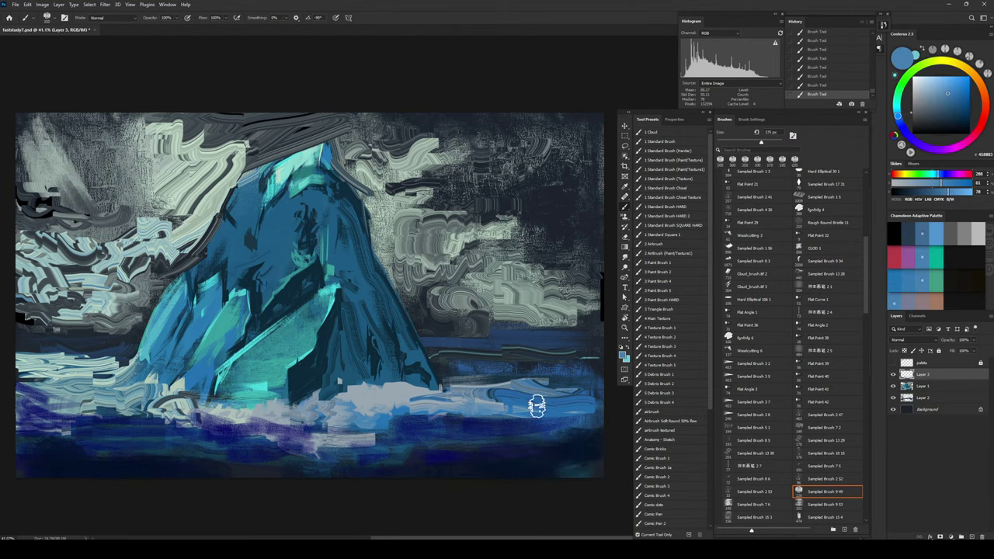
key(bracketright)
key(bracketright)
key(bracketright)
key(bracketleft)
key(bracketleft)
key(bracketleft)
drag(490, 399, 595, 400)
key(bracketright)
key(bracketright)
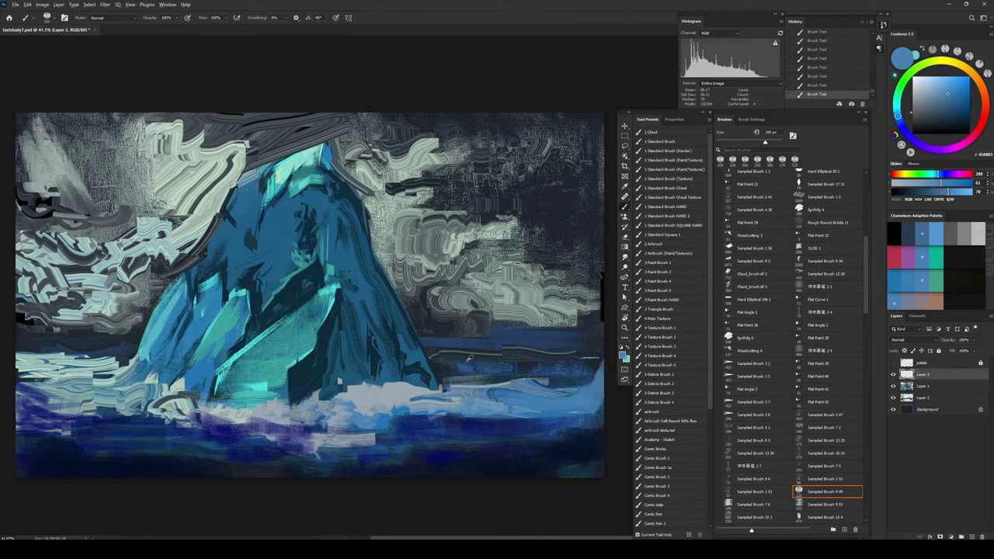
Step: Brush bright teal highlights onto the mountain's upper-left shoulder at 100 px, using teals sampled from the slab and near the peak
alt+click(416, 371)
key(bracketleft)
key(bracketleft)
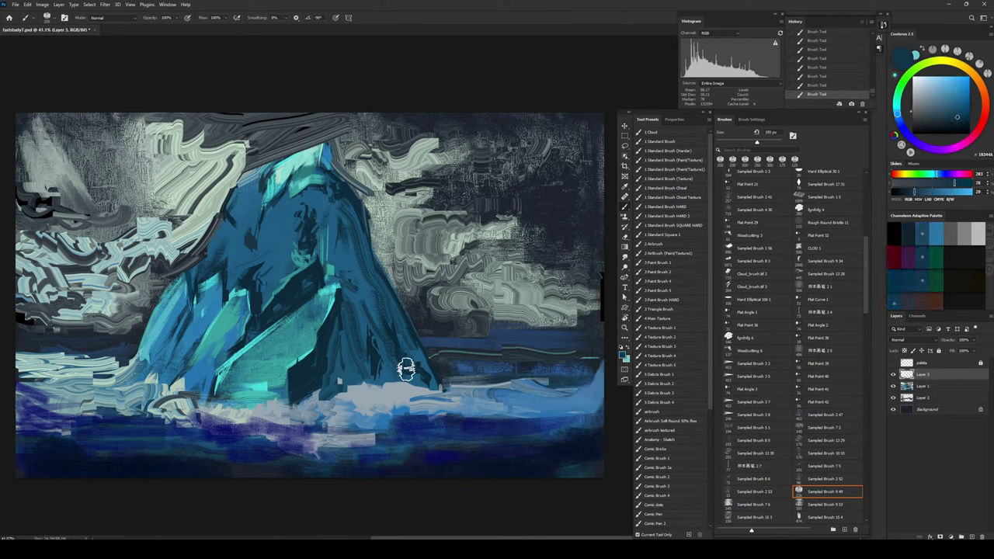
key(bracketleft)
key(bracketleft)
alt+click(249, 356)
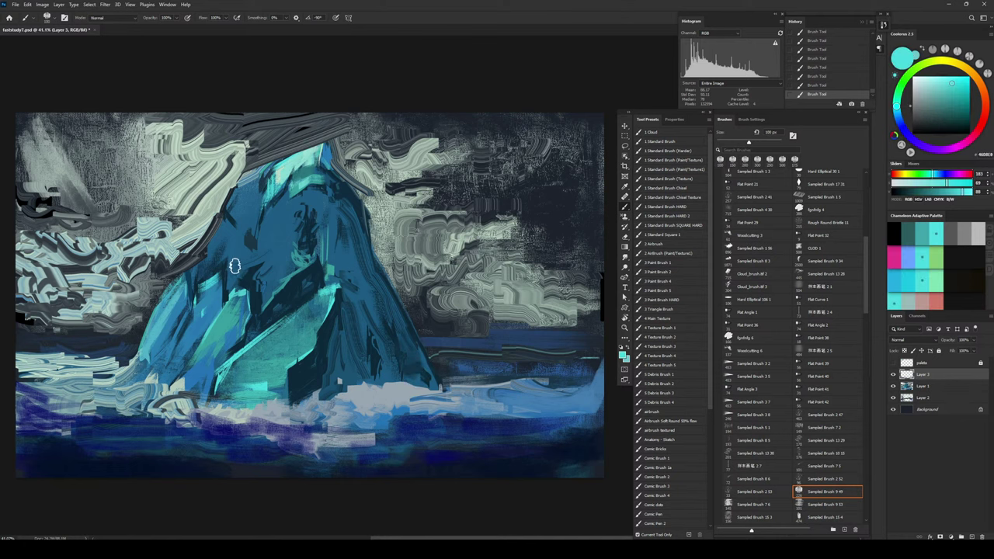
mouse_move(237, 193)
mouse_down()
mouse_move(259, 183)
mouse_move(232, 202)
mouse_move(245, 209)
mouse_move(250, 194)
mouse_move(250, 223)
mouse_move(271, 189)
mouse_move(249, 221)
mouse_move(236, 199)
mouse_move(241, 220)
mouse_move(250, 188)
mouse_move(249, 214)
mouse_up()
alt+click(280, 186)
key(bracketright)
key(bracketright)
key(bracketright)
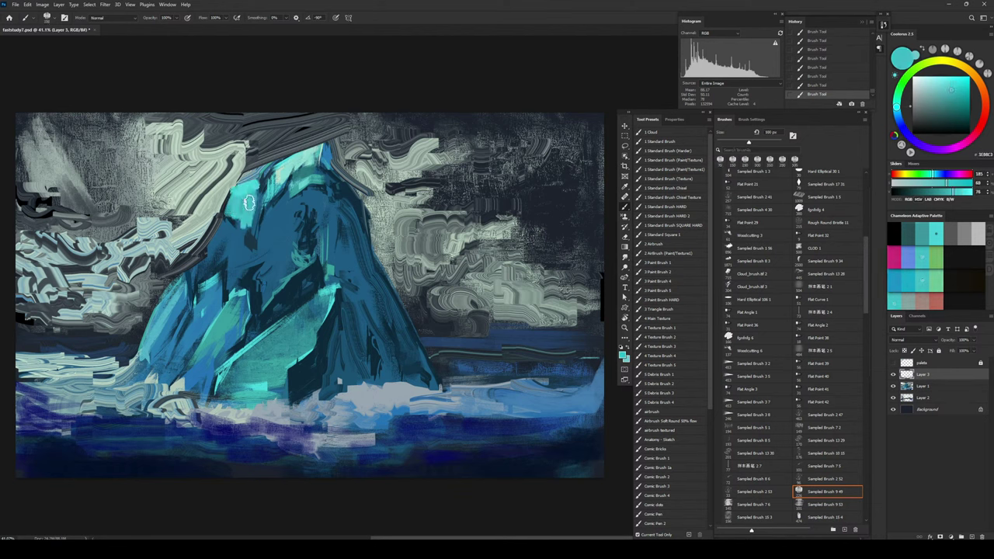
Step: Rework the mountain's upper-left shoulder with blues and teals sampled from the surrounding rock, starting at 100 px
alt+click(239, 217)
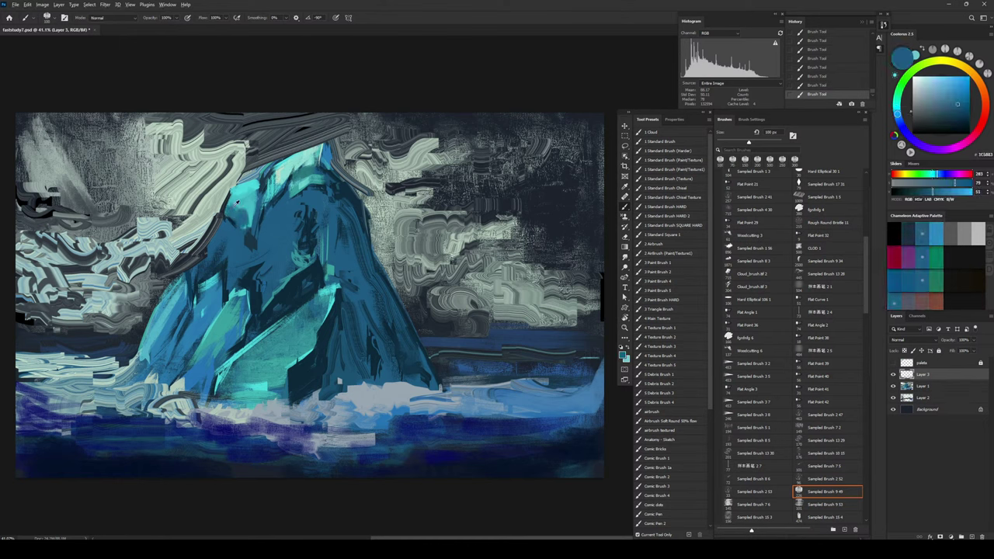
alt+click(237, 202)
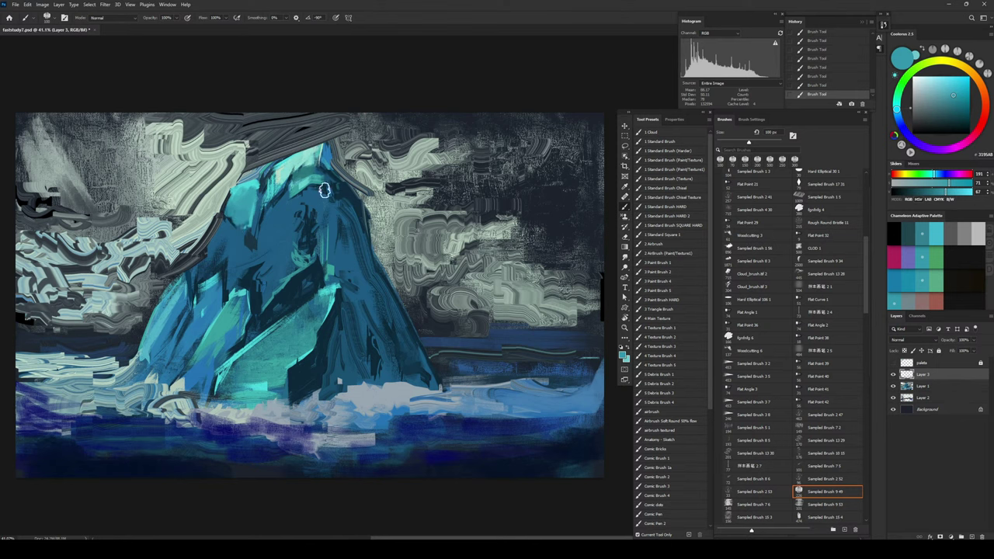
alt+click(327, 159)
key(bracketleft)
key(bracketleft)
key(bracketleft)
key(bracketleft)
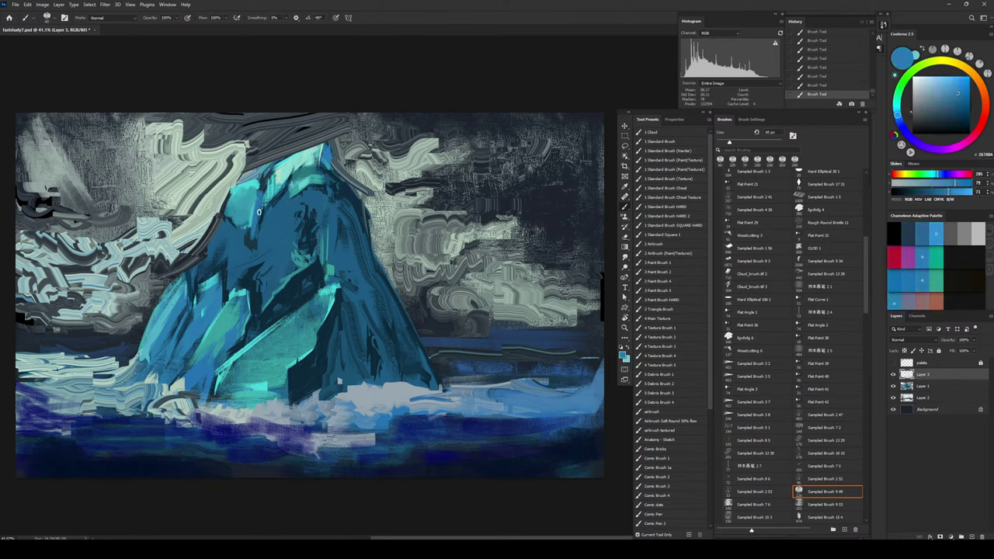
Step: Refine the crevice beside the teal shoulder highlight with a small brush, using dark blue and teal sampled from the rock
alt+click(258, 243)
key(ctrl+z)
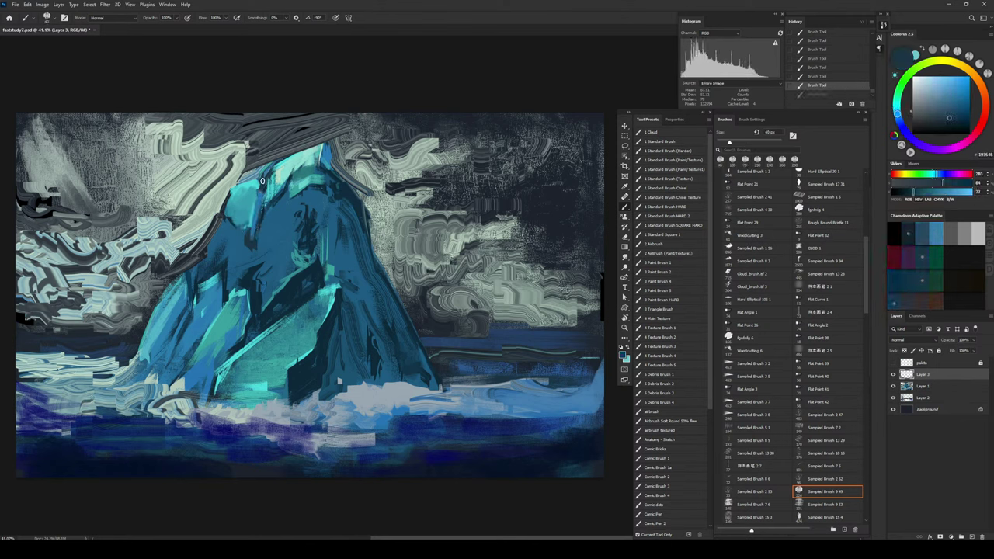
key(ctrl+shift+z)
alt+click(247, 218)
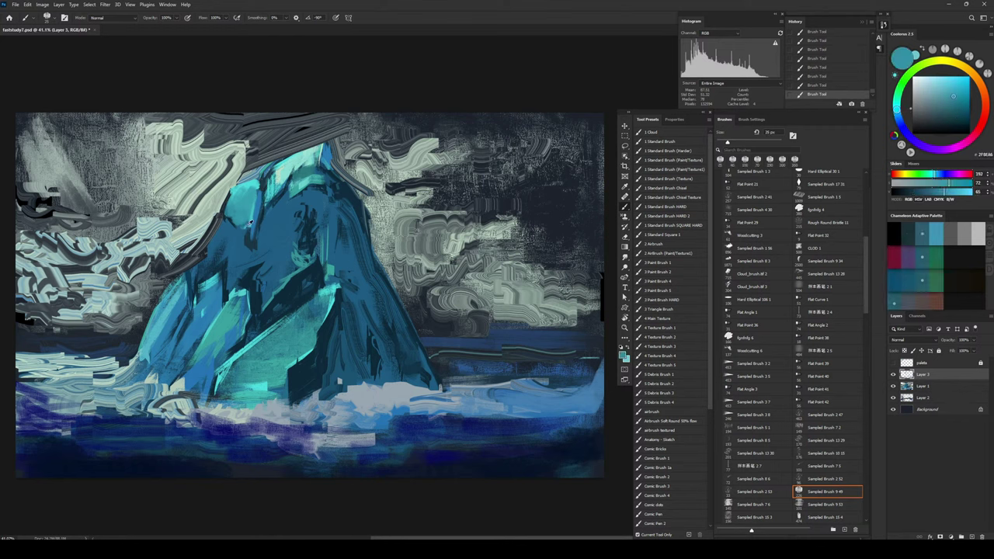
Step: Extend teal down the left slope below the shoulder at 100 px and work mid-blue in beside it at 70 px
key(bracketright)
key(bracketright)
mouse_move(242, 239)
mouse_down()
mouse_move(231, 255)
mouse_move(230, 222)
mouse_move(212, 241)
mouse_up()
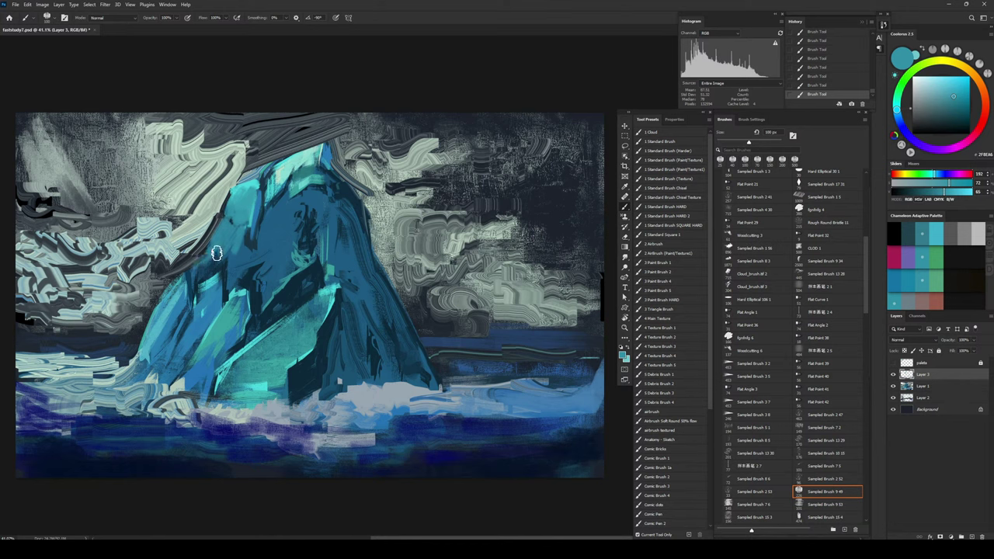
key(bracketleft)
key(bracketleft)
key(bracketleft)
alt+click(254, 217)
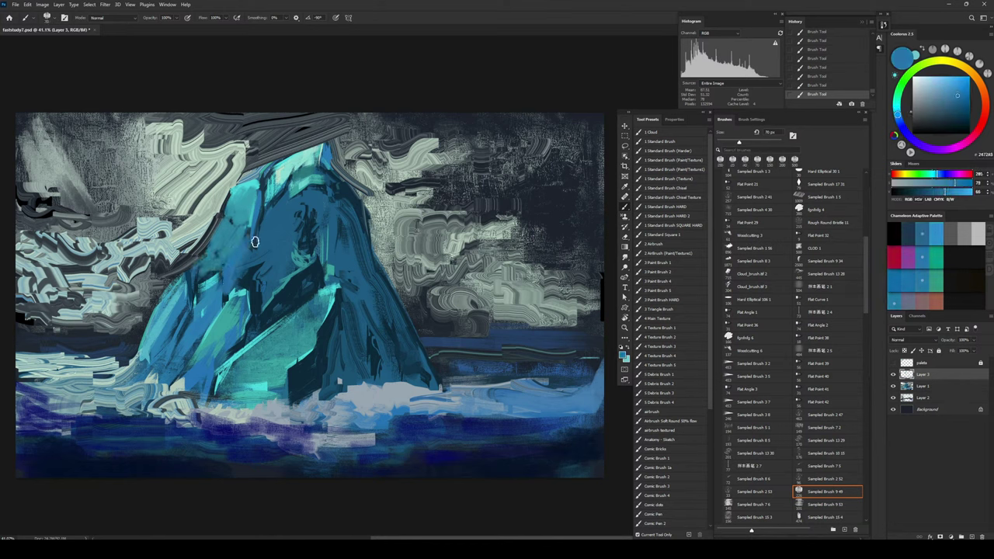
Step: Refine the crevice and ledge midway down the left slope with dark navy, mid-blue and teal sampled from the rock
alt+click(216, 272)
key(bracketleft)
key(bracketleft)
key(bracketleft)
key(bracketleft)
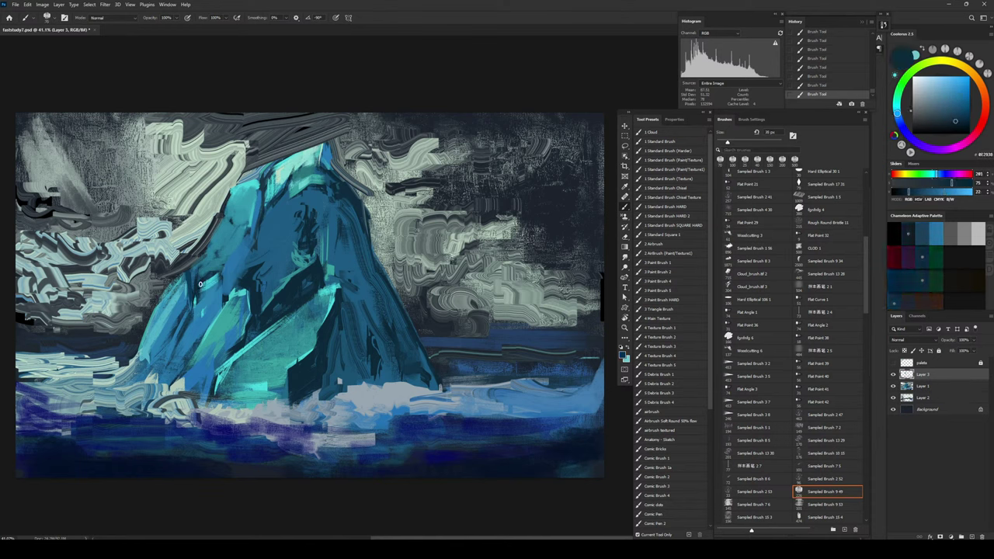
key(bracketright)
alt+click(224, 289)
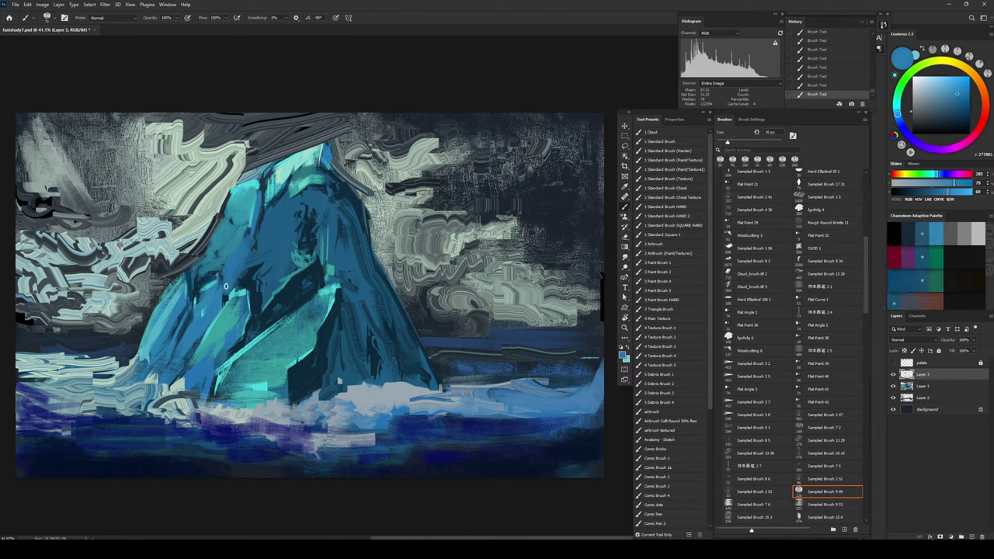
alt+click(202, 282)
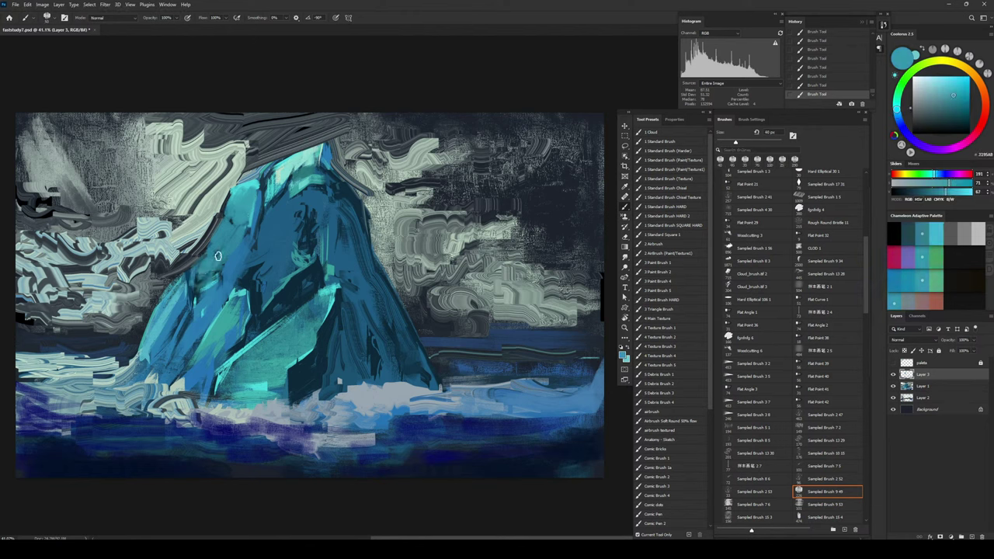
Step: Edge the upper-left shoulder and its crevice with thin bright teal and pale aqua highlights at 10 to 15 px
alt+click(248, 196)
key(bracketleft)
key(bracketleft)
key(bracketleft)
key(bracketleft)
key(bracketleft)
key(bracketleft)
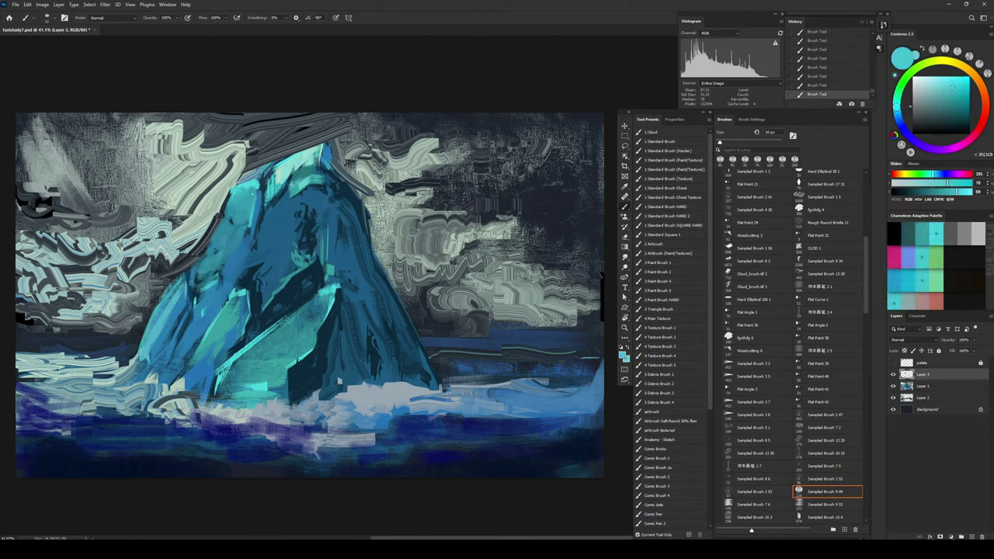
alt+click(283, 169)
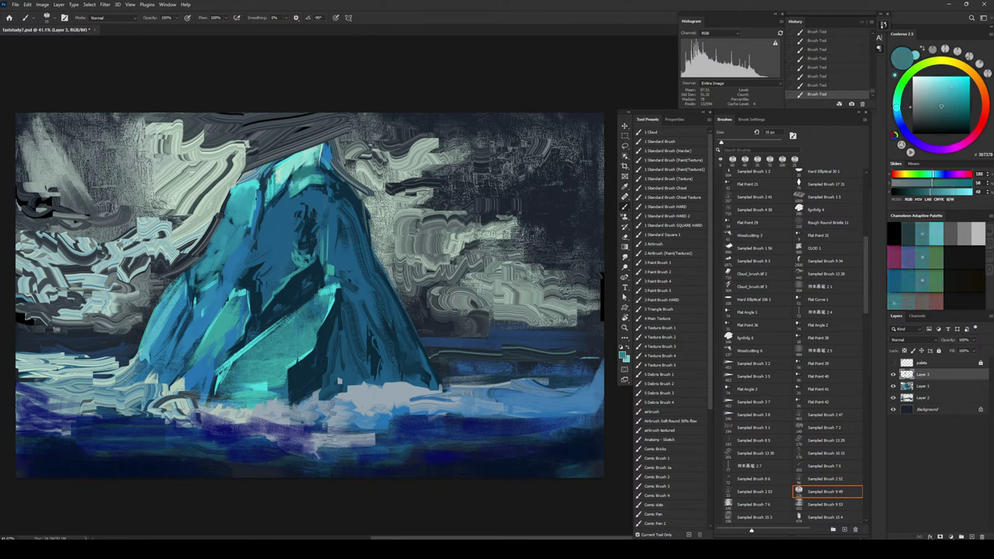
alt+click(279, 176)
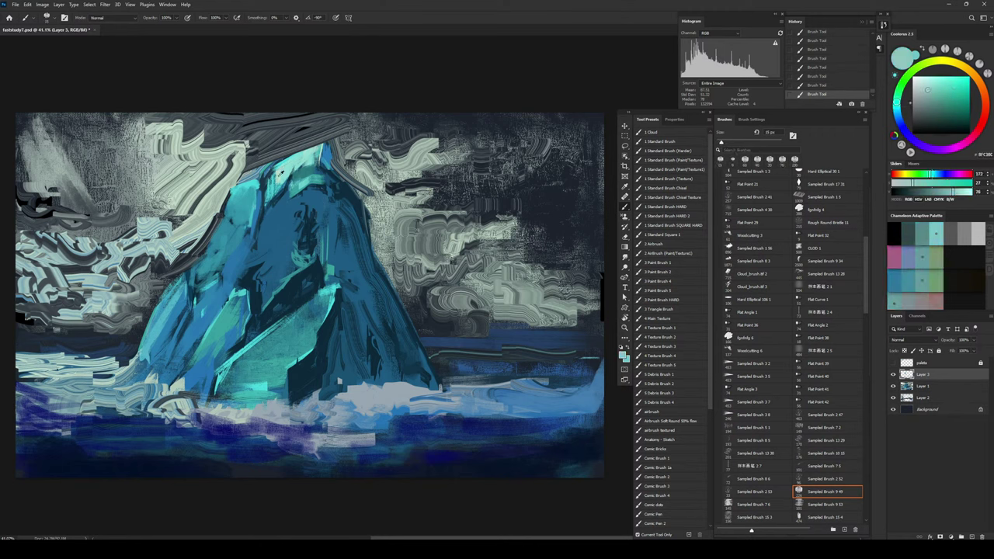
drag(258, 203, 263, 194)
key(bracketleft)
key(bracketleft)
key(bracketleft)
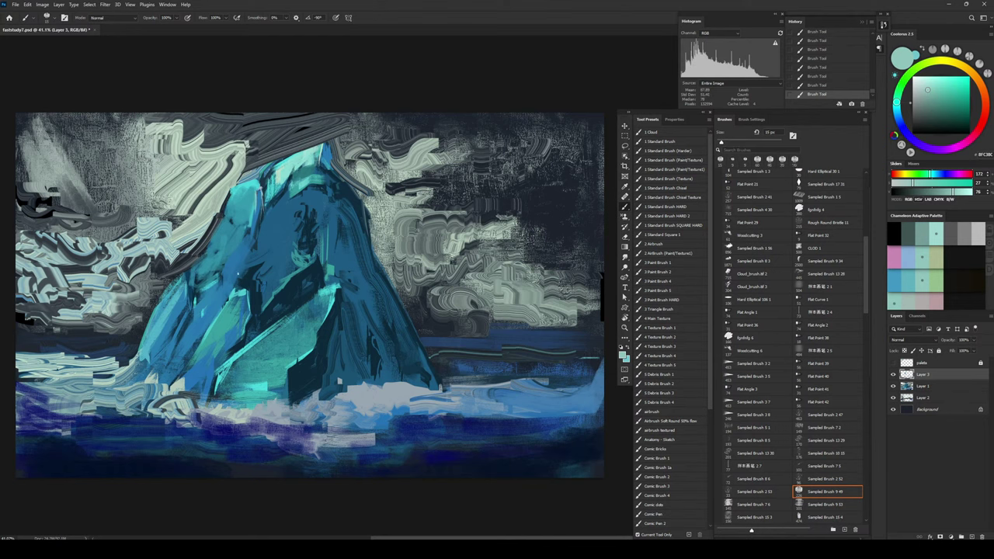
key(ctrl+z)
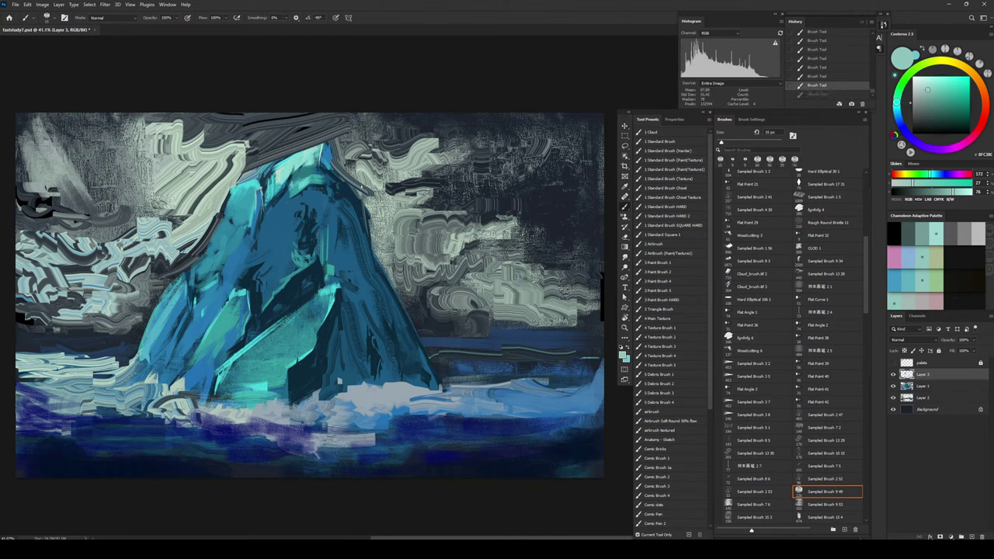
Step: Outline the shoulder's upper-left contour and darken the slope's crevices with sampled navy tones at 15 to 25 px
alt+click(196, 231)
drag(236, 188, 261, 177)
alt+click(225, 208)
key(bracketright)
key(bracketright)
key(bracketright)
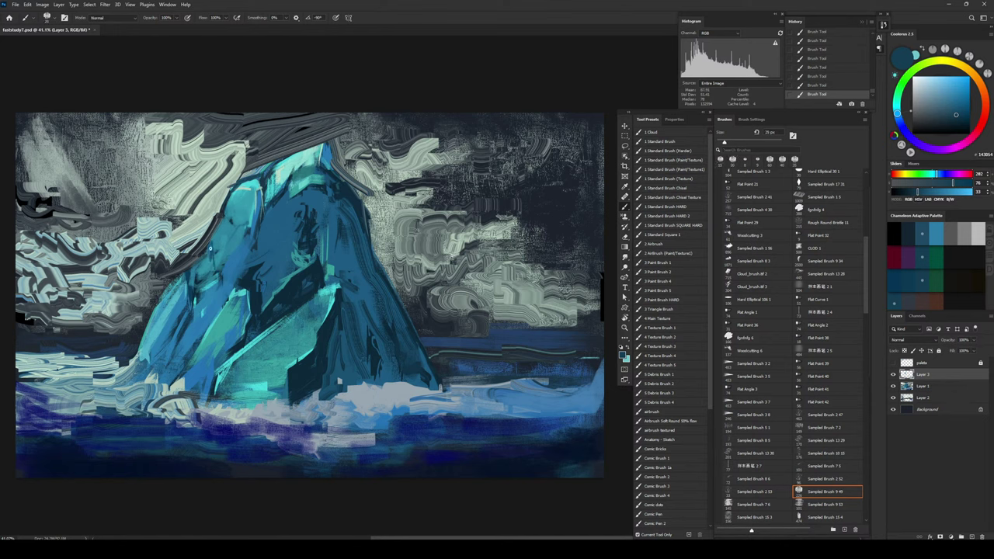
alt+click(209, 249)
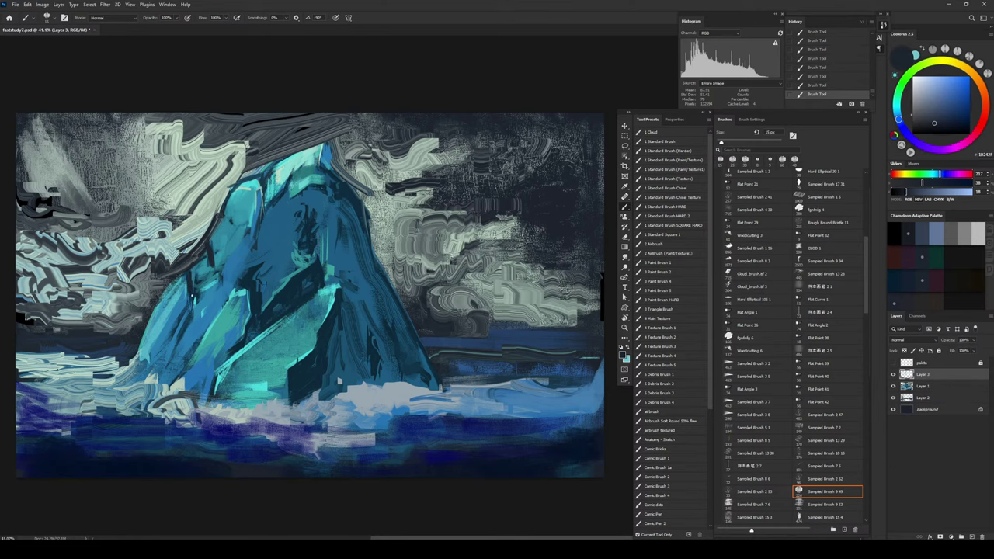
Step: Flip the canvas horizontally and save the painting
key(ctrl+shift+h)
key(ctrl+s)
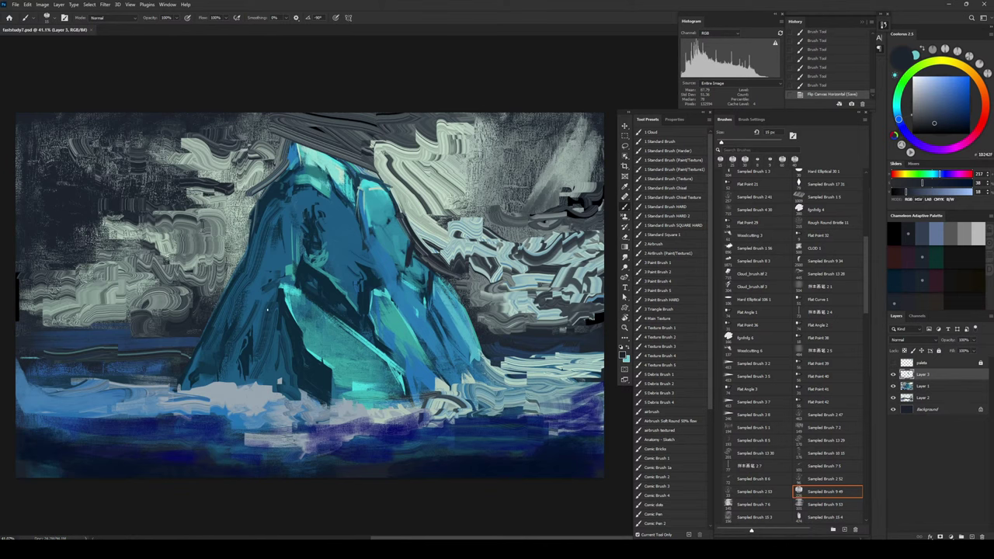
Step: Merge the three painting layers above the background into a single layer
shift+click(930, 399)
key(ctrl+e)
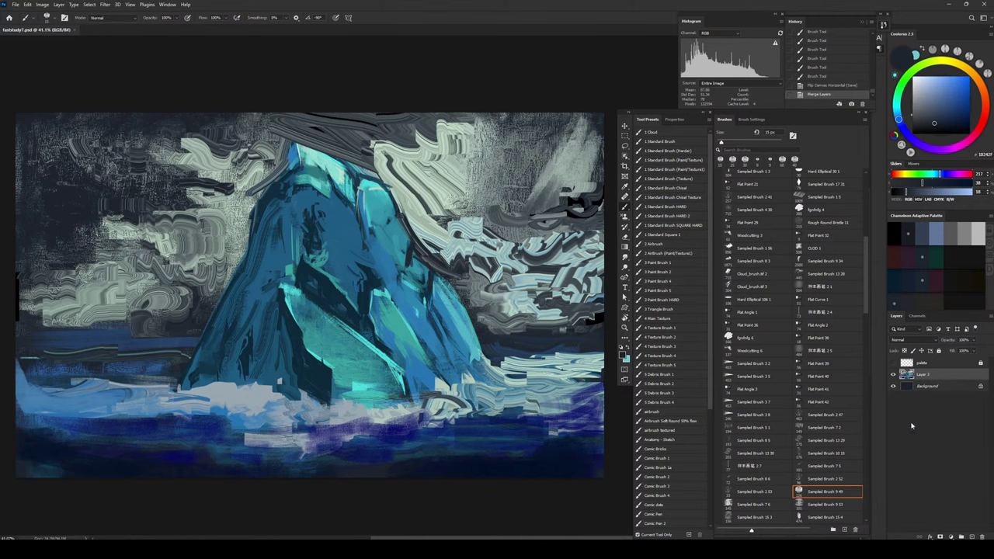
Step: Shift the merged painting slightly left so the stray black mark on its left edge falls outside the canvas
key(ctrl+t)
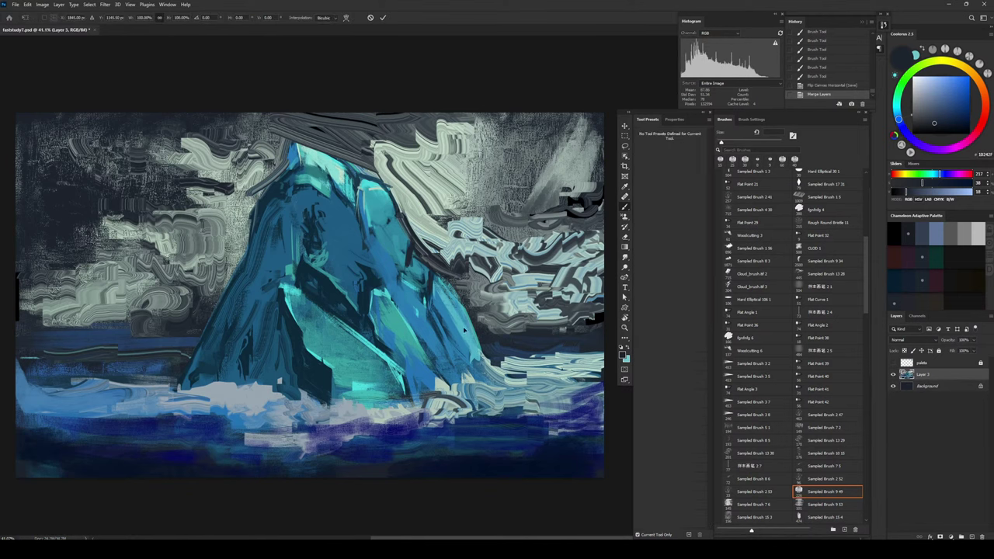
key(Escape)
scroll(467, 390, down, 3)
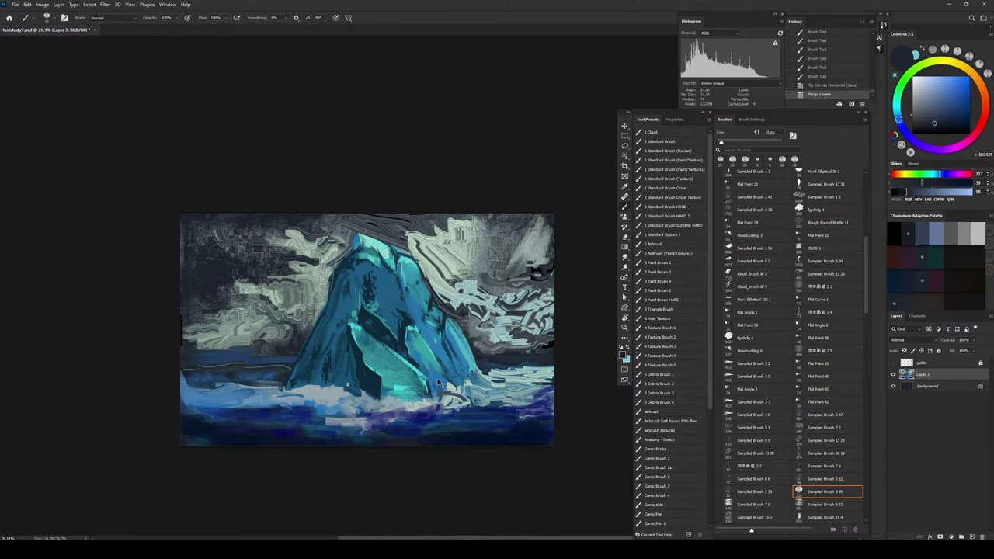
drag(439, 383, 429, 386)
key(ctrl+t)
drag(544, 329, 554, 337)
key(b)
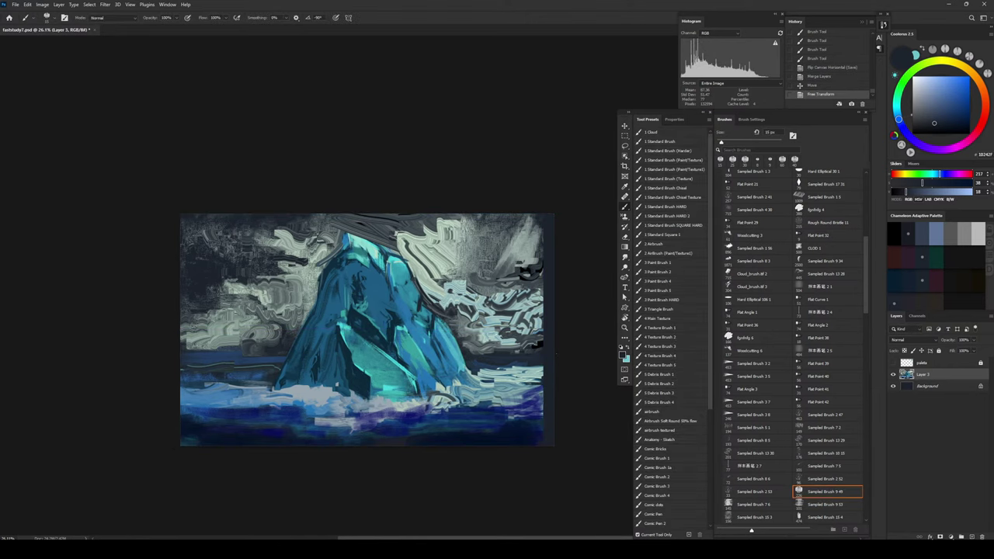
Step: Crop the right side of the canvas to remove the empty strip beside the painting
click(626, 166)
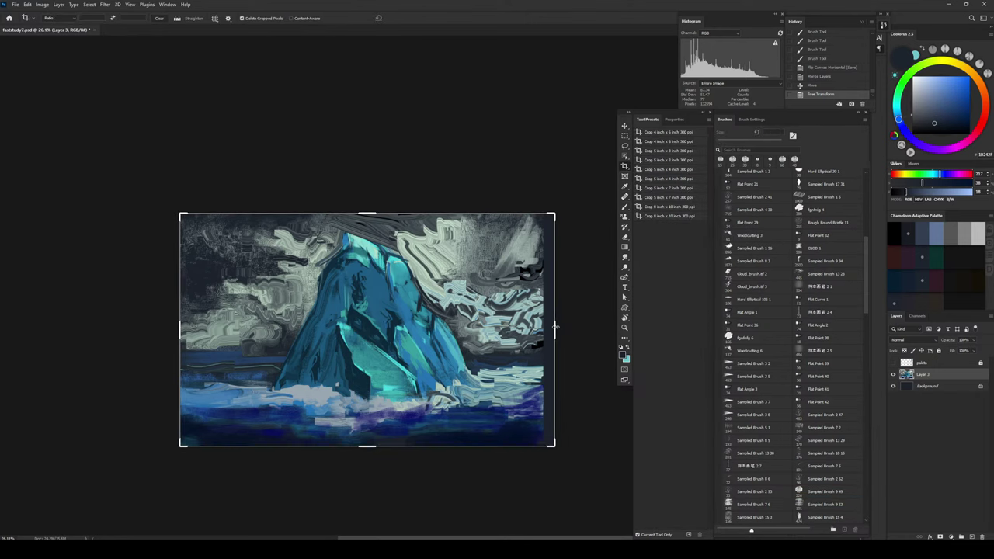
drag(555, 327, 549, 332)
key(Return)
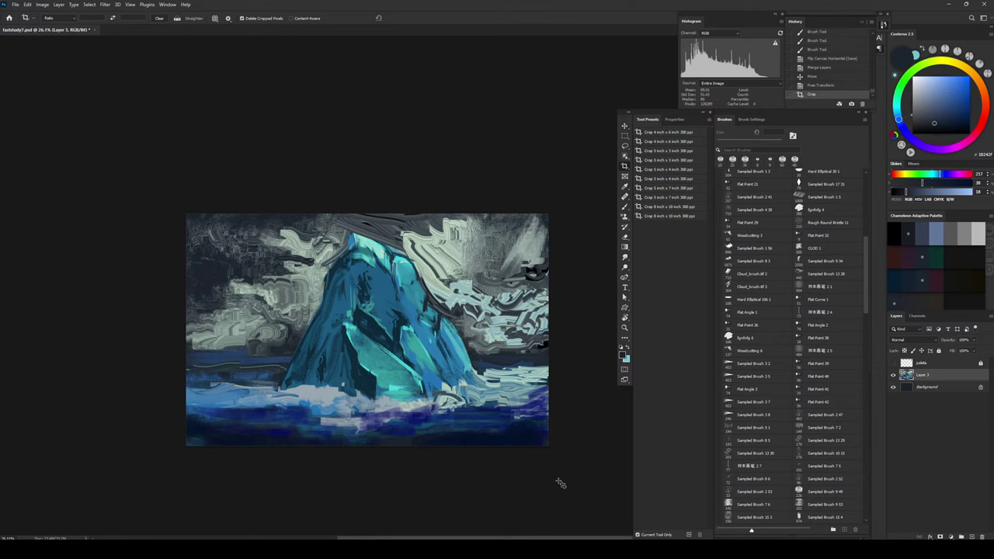
Step: Add a new layer above the merged painting and choose the brush Sampled Brush 9 53
key(ctrl+shift+alt+n)
key(b)
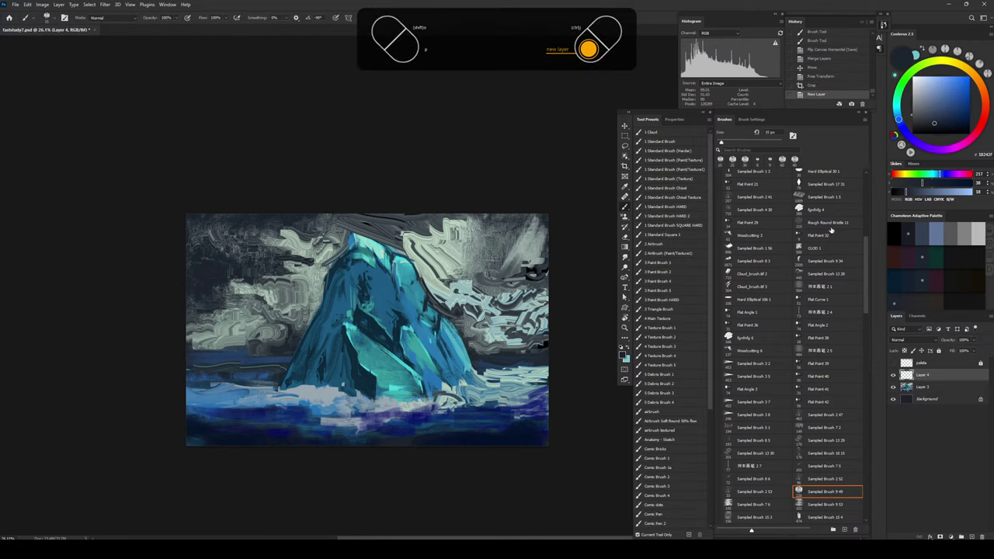
scroll(825, 489, down, 2)
click(825, 474)
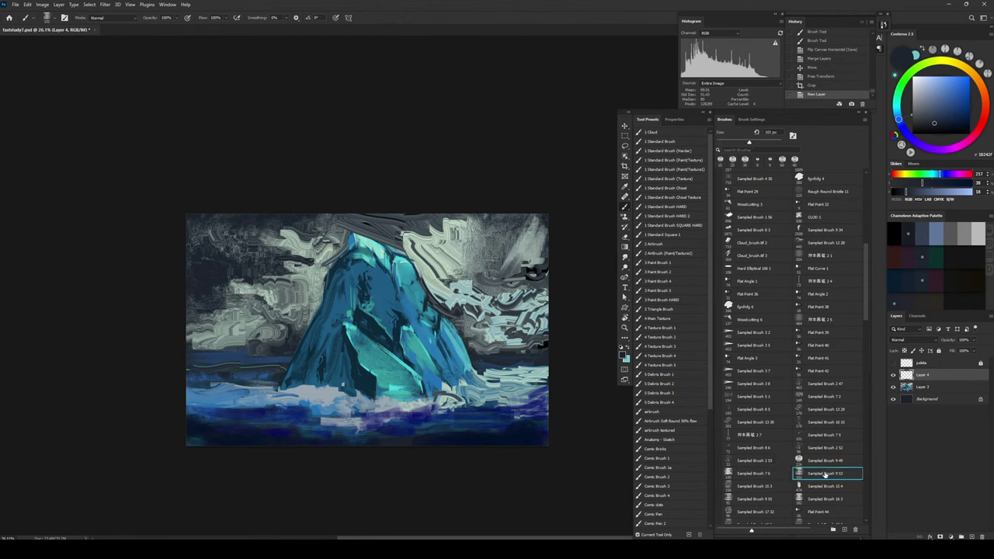
Step: Test dark navy strokes over the clouds left of the mountain at up to 400 px and undo them
drag(255, 243, 259, 323)
key(ctrl+z)
key(])
key(])
key(])
key(])
key(])
key(])
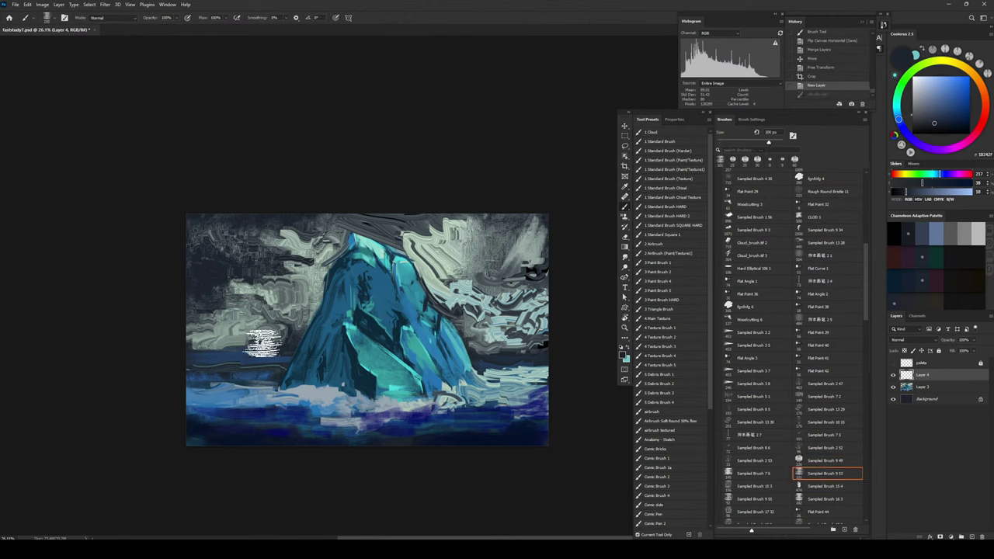
key(bracketright)
key(bracketright)
key(bracketright)
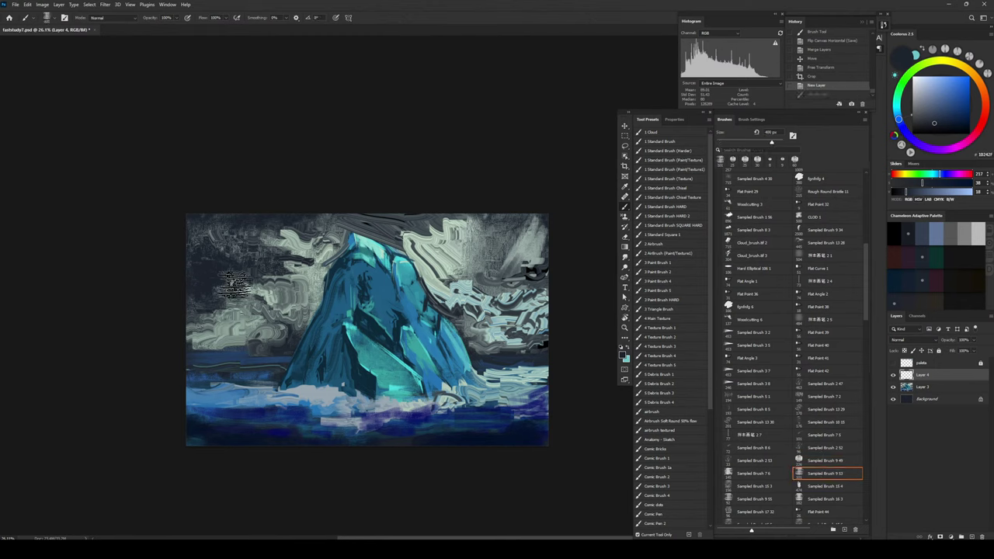
click(234, 285)
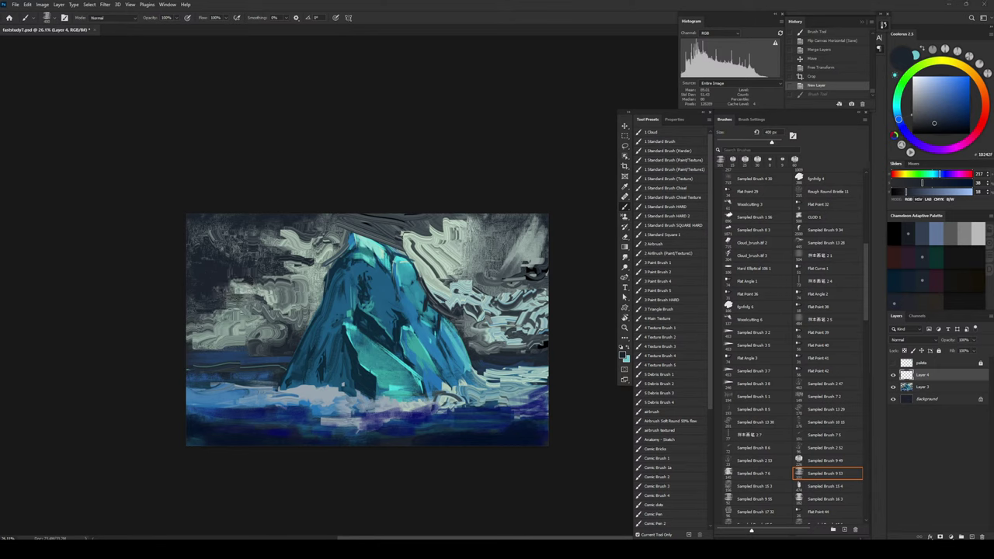
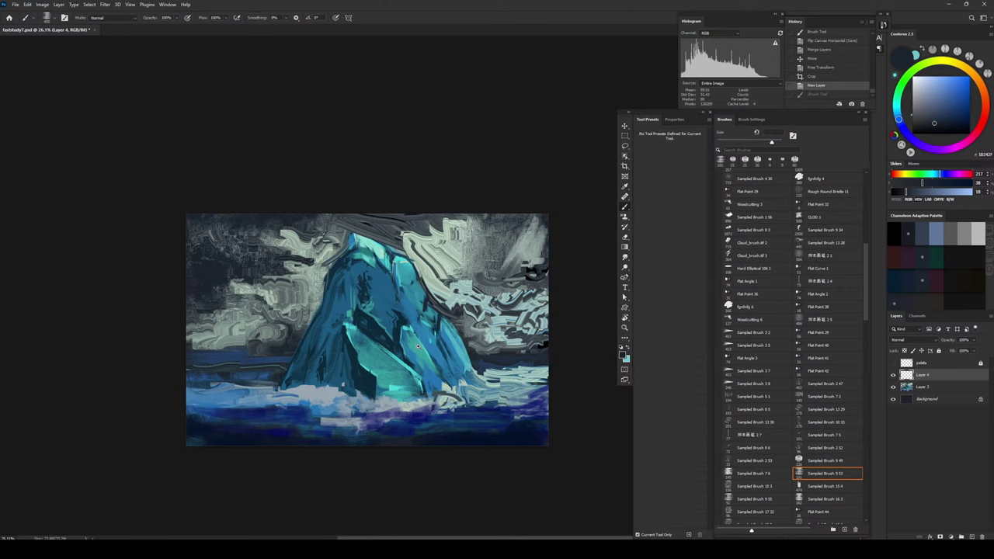
Step: Paint dark navy crevice strokes down the mountain's lower-left face, reducing the brush from 125 to 70 px
scroll(359, 366, up, 3)
key(bracketleft)
key(bracketleft)
key(bracketleft)
key(bracketleft)
key(bracketleft)
key(bracketleft)
key(bracketleft)
key(bracketleft)
key(bracketleft)
key(bracketleft)
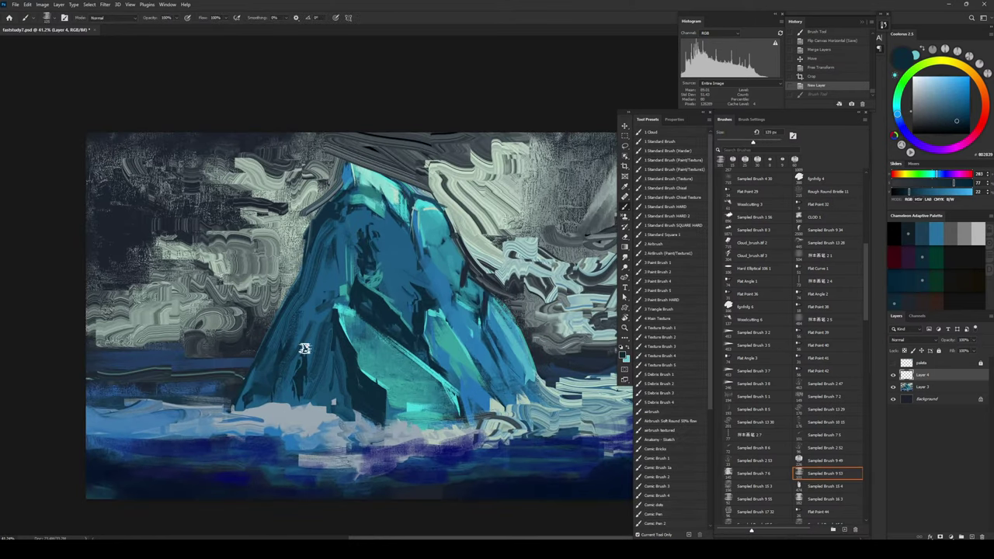
drag(305, 342, 306, 403)
drag(308, 379, 311, 393)
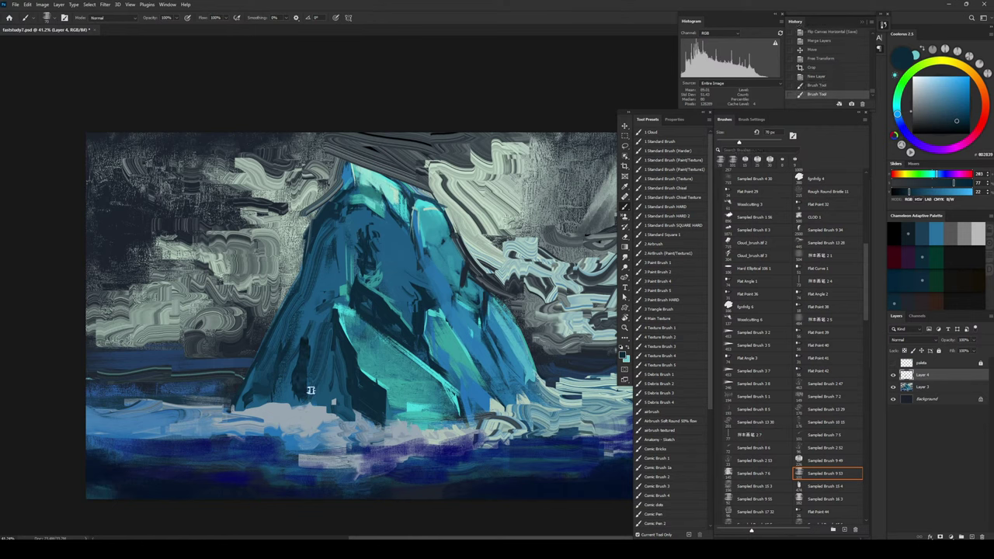
Step: Brush teal sampled near the top of the bright slab onto the lower-left face at 100 px
alt+click(337, 323)
key(bracketright)
key(bracketright)
key(bracketright)
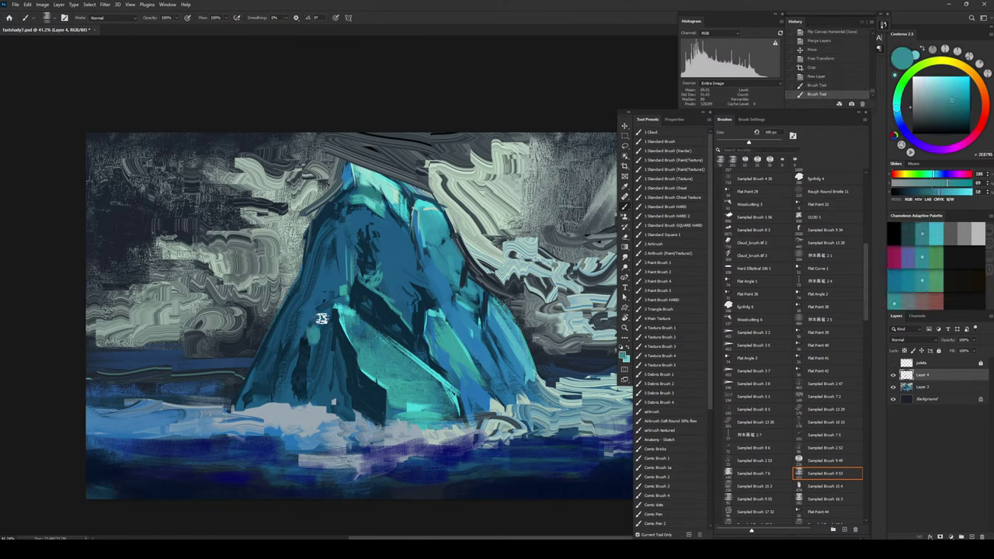
mouse_move(322, 320)
mouse_down()
mouse_move(309, 371)
mouse_move(315, 360)
mouse_move(337, 394)
mouse_move(334, 356)
mouse_move(343, 409)
mouse_move(325, 382)
mouse_move(326, 396)
mouse_move(331, 350)
mouse_up()
Step: Paint a mid-blue plane, sampled near the peak, down the lower-left face at up to 250 px
alt+click(348, 174)
key(bracketright)
key(bracketright)
click(328, 382)
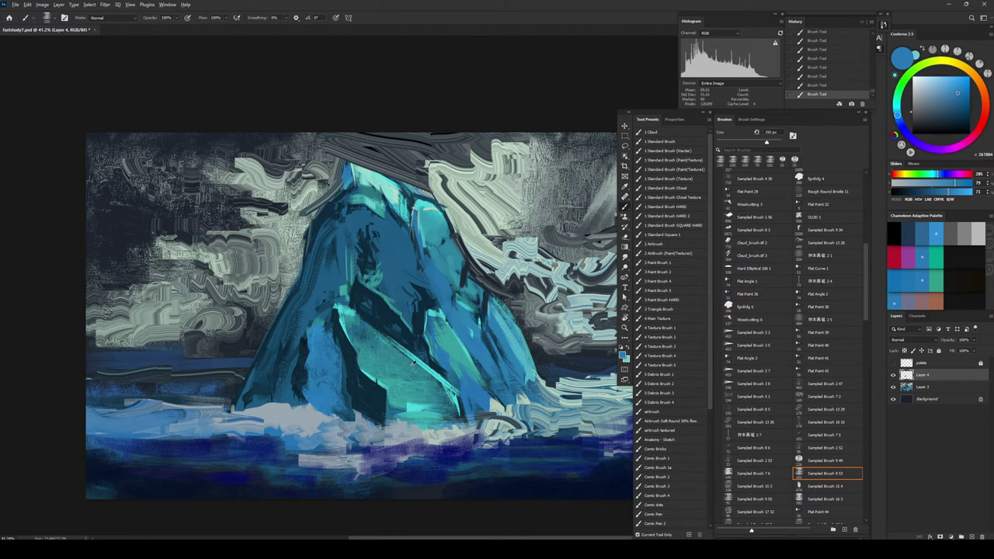
Step: Try a pale grey-green highlight, sampled from the foam, on the lower-left face at 100 px and undo it
alt+click(498, 404)
key(bracketleft)
key(bracketleft)
key(bracketleft)
key(bracketleft)
key(bracketleft)
key(bracketleft)
key(bracketleft)
key(bracketleft)
key(bracketleft)
key(bracketleft)
key(bracketleft)
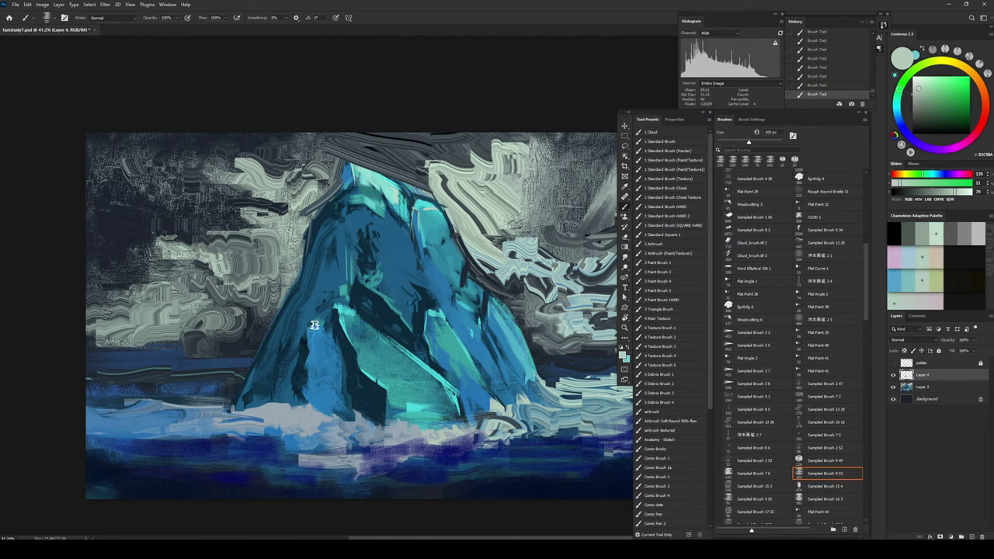
mouse_move(313, 334)
mouse_down()
mouse_move(321, 329)
mouse_move(311, 326)
mouse_up()
key(ctrl+z)
Step: Paint teal highlights along the lower-left face's upper edge at 30 to 40 px, sampling brighter teal near the peak
key(bracketleft)
key(bracketleft)
key(bracketleft)
alt+click(348, 309)
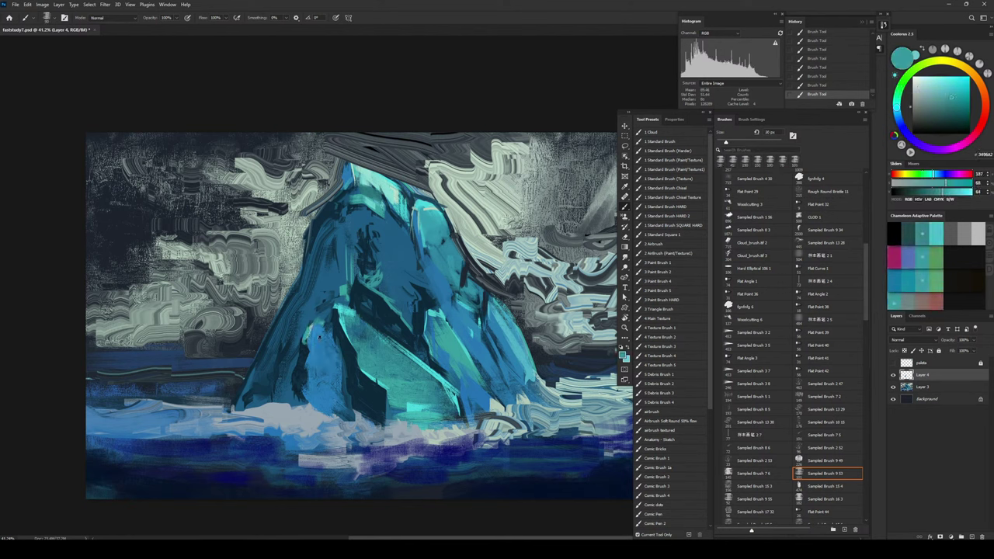
alt+click(402, 215)
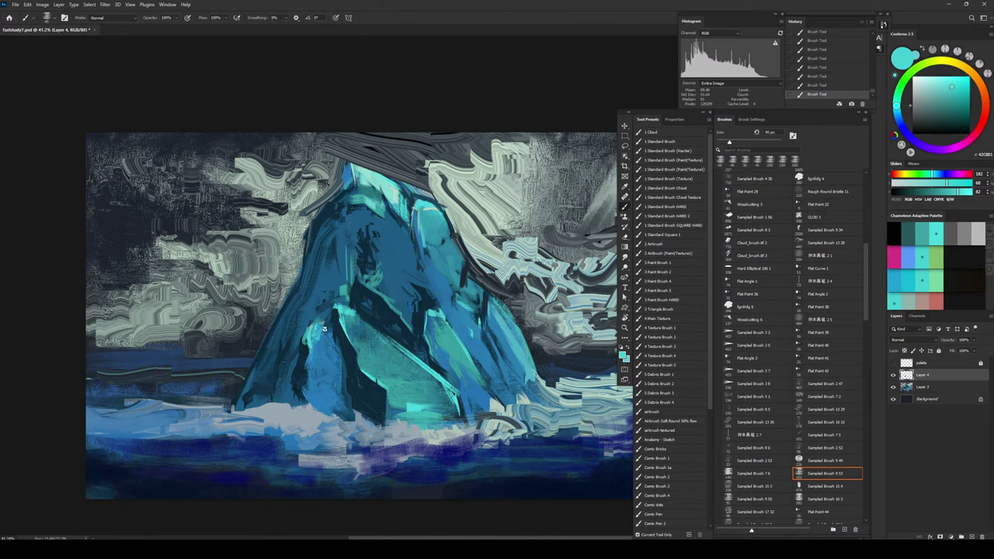
Step: Paint dark navy strokes at the foot of the lower-left face and touch in pale grey-blue foam at 50 px
alt+click(347, 349)
drag(290, 403, 315, 403)
alt+click(306, 408)
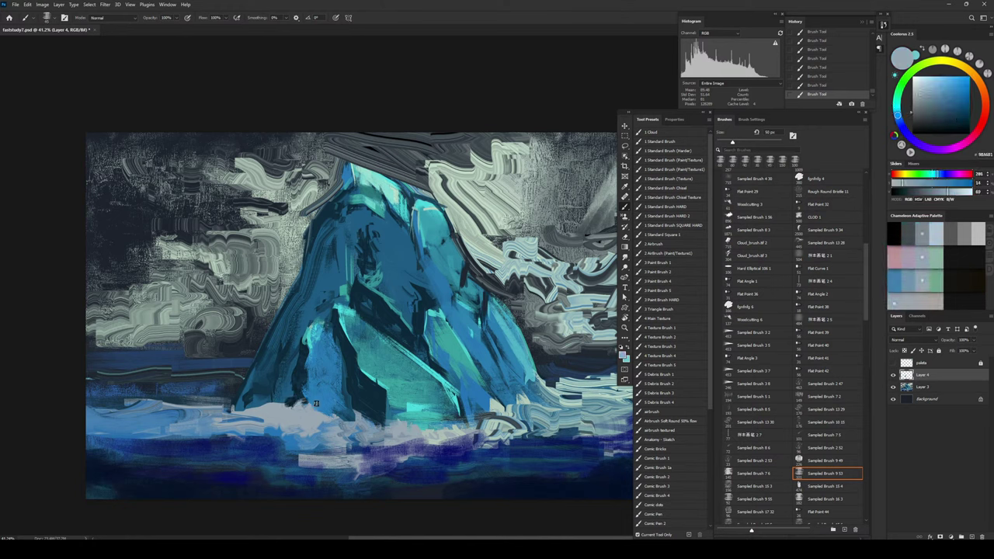
Step: Rework the foam below the dark crevice with sampled grey-blue at 90 px and brush teal over the bright slab at 150 px
alt+click(362, 428)
key(bracketright)
key(bracketright)
key(bracketright)
key(bracketright)
key(bracketright)
key(bracketright)
key(bracketright)
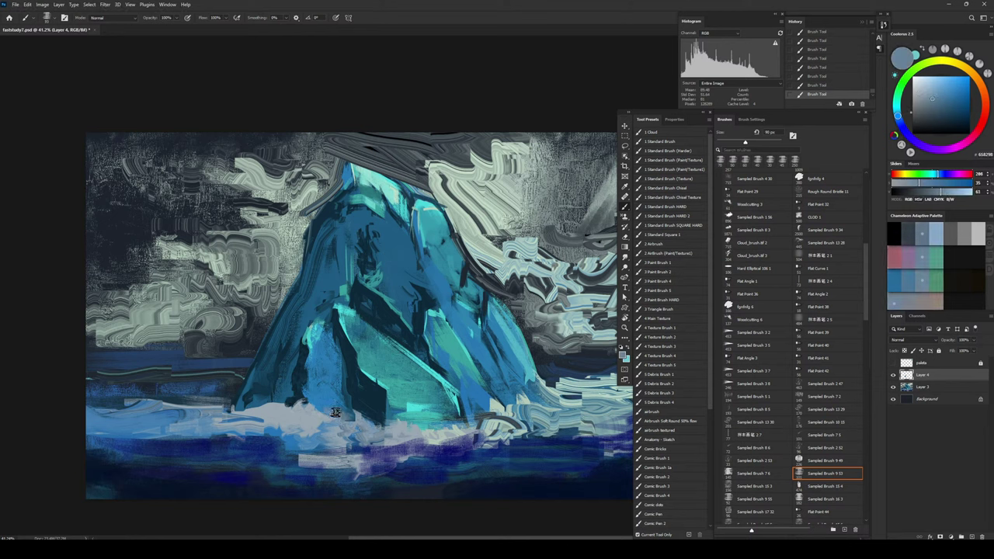
alt+click(379, 380)
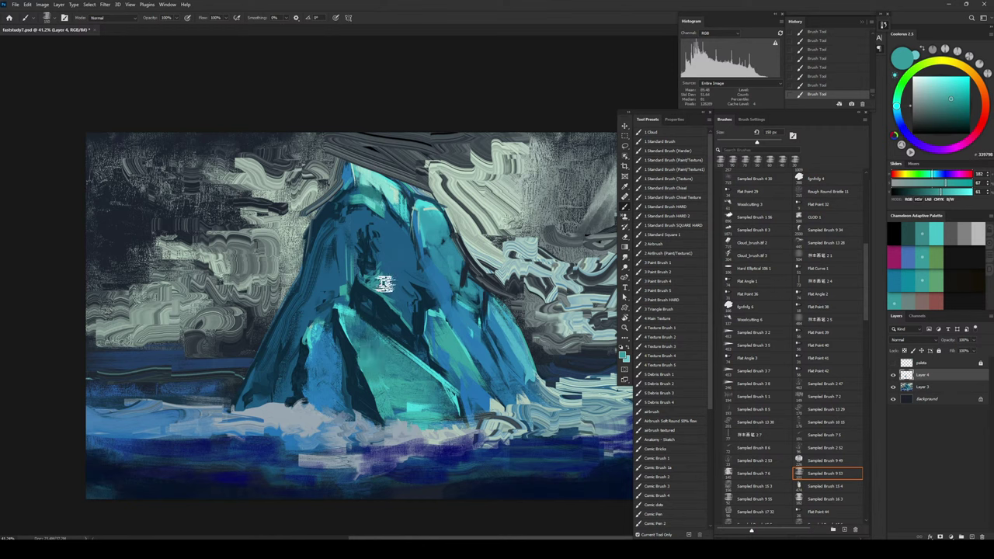
Step: Try a pale foam-coloured highlight on the bright slab's tip at 45 px and undo it
alt+click(503, 414)
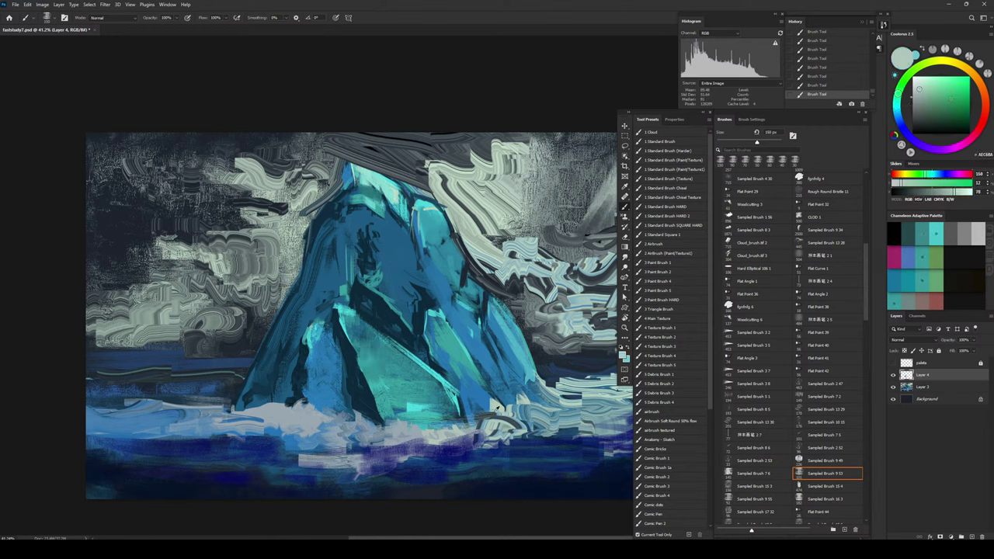
key(bracketleft)
key(bracketleft)
key(bracketleft)
key(bracketleft)
key(bracketleft)
key(bracketleft)
key(bracketleft)
key(bracketleft)
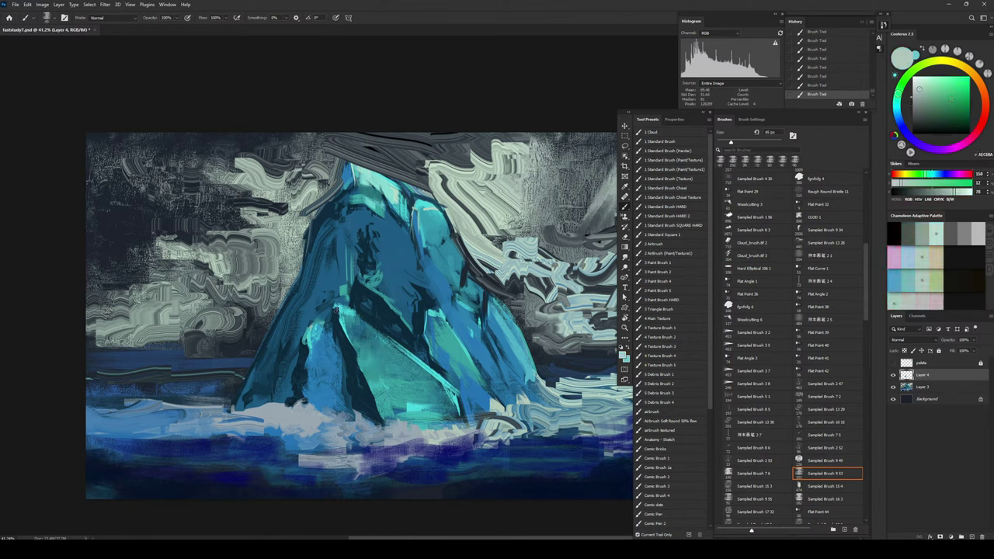
key(ctrl+z)
Step: Paint white highlights on the tips and edges of the bright slabs, reducing the brush from 35 px to 20 px and smaller
key(d)
key(x)
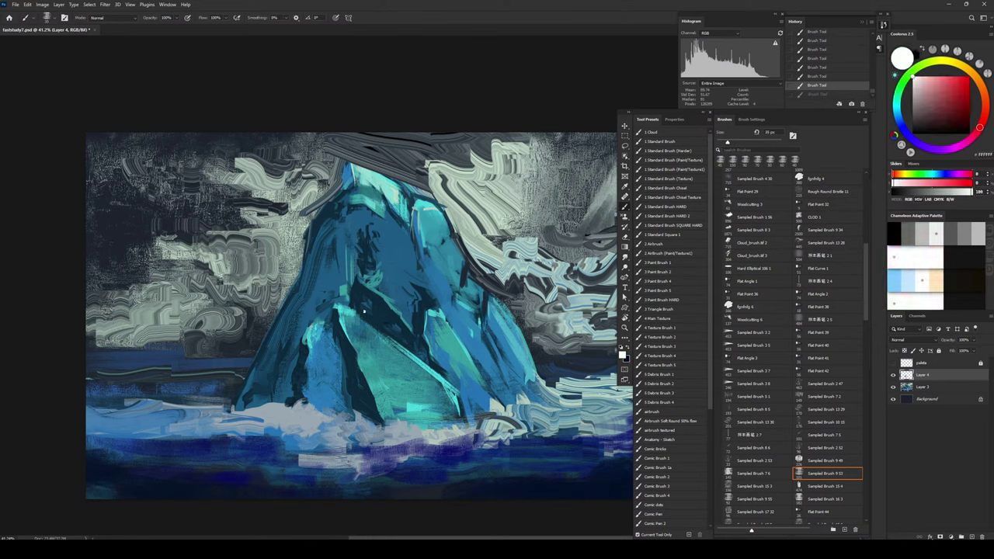
key(bracketleft)
mouse_move(344, 310)
mouse_down()
mouse_move(373, 330)
mouse_move(365, 322)
mouse_move(350, 333)
mouse_up()
key(ctrl+z)
key(bracketleft)
key(bracketleft)
key(bracketleft)
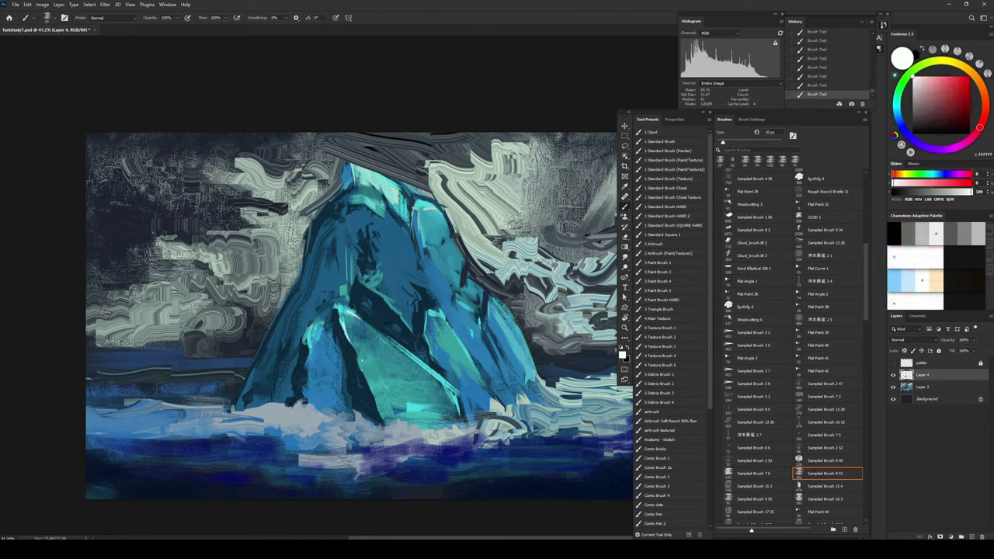
key(bracketleft)
key(bracketleft)
key(bracketleft)
key(bracketleft)
Step: Deepen the base of the mountain's left flank with sampled dark navy and dark blue strokes at 70 px
alt+click(376, 307)
key(bracketright)
key(bracketright)
key(bracketright)
key(bracketright)
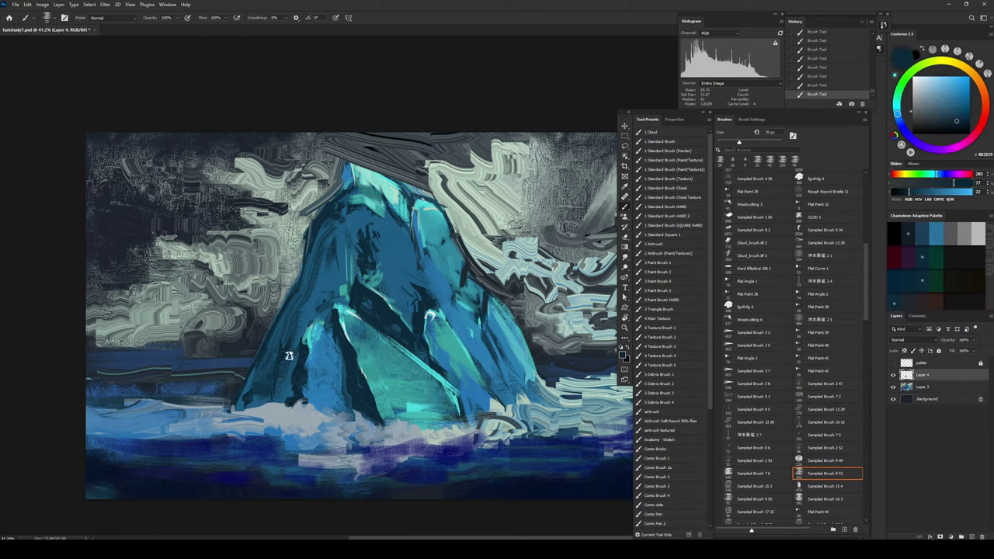
mouse_move(258, 381)
mouse_down()
mouse_move(271, 380)
mouse_move(260, 382)
mouse_up()
alt+click(289, 381)
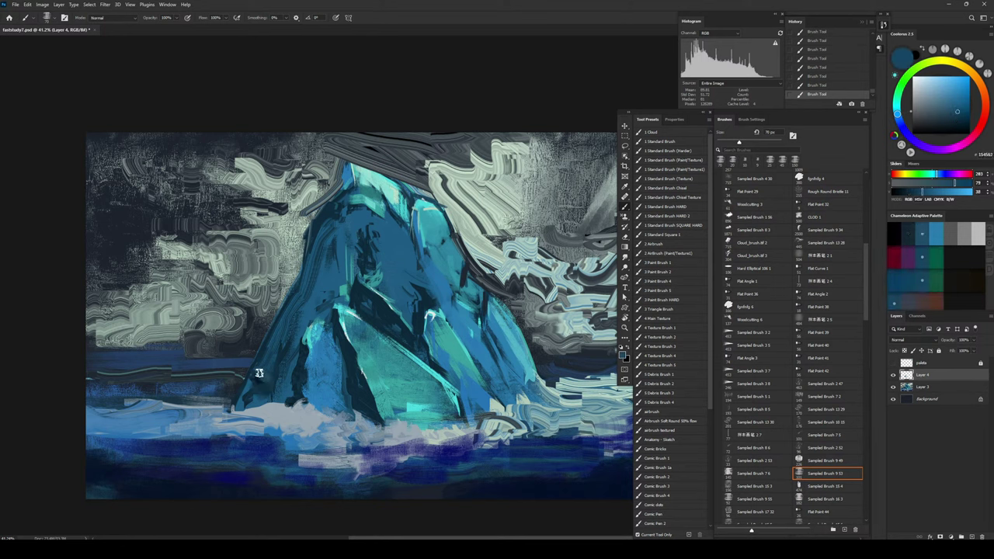
Step: Refine the top of the lower-left face with sampled mid-blue and bright teal, reducing the brush from 70 to 50 px
alt+click(317, 363)
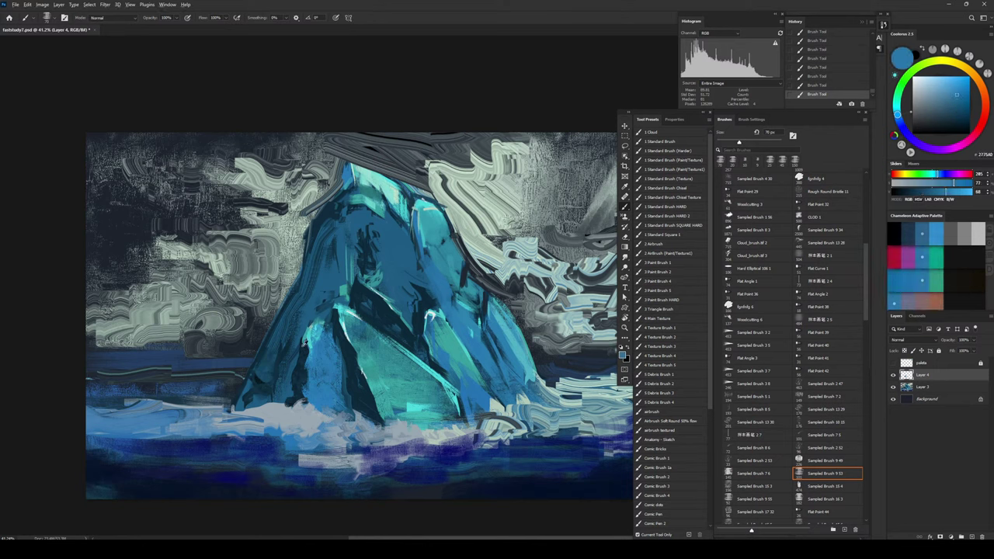
alt+click(308, 339)
alt+click(316, 336)
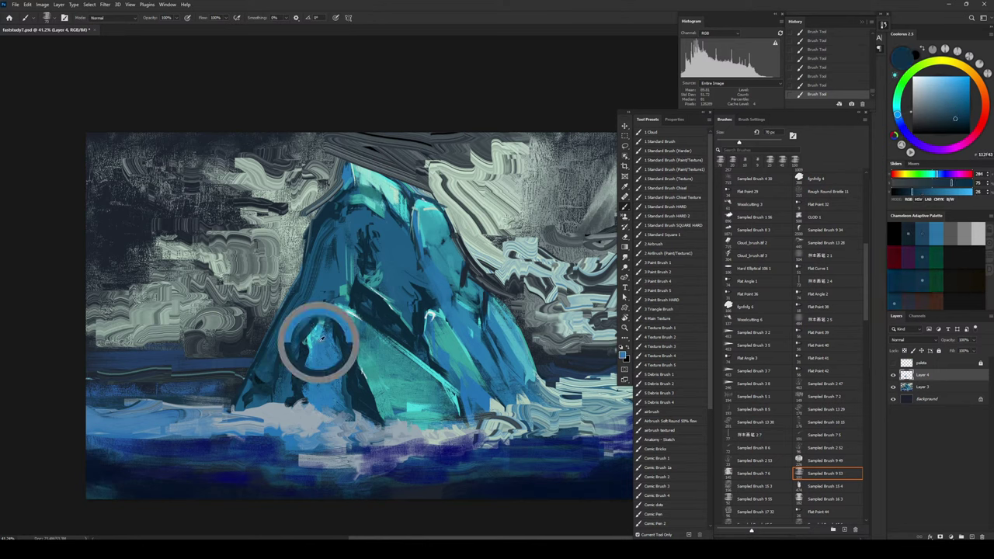
key(bracketleft)
key(bracketleft)
alt+click(316, 338)
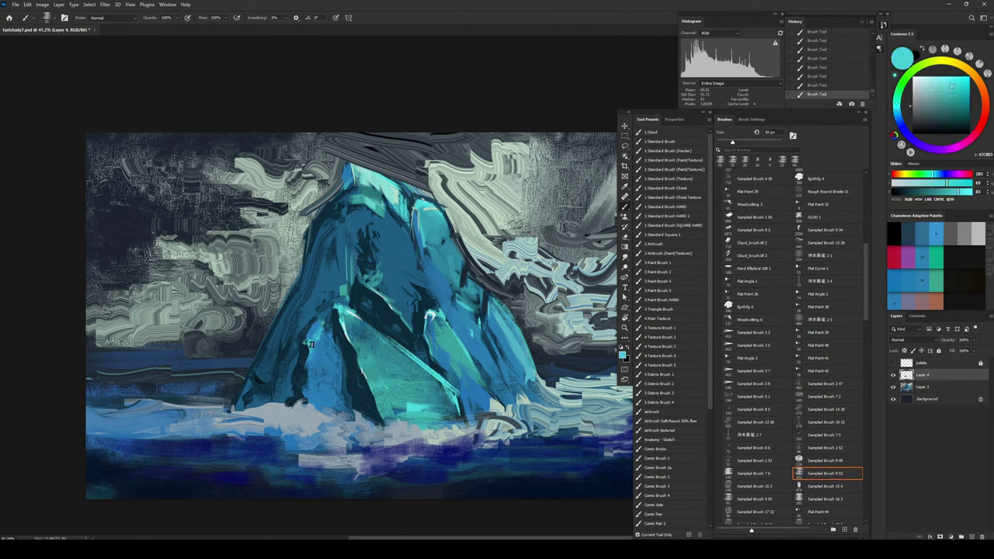
alt+click(329, 334)
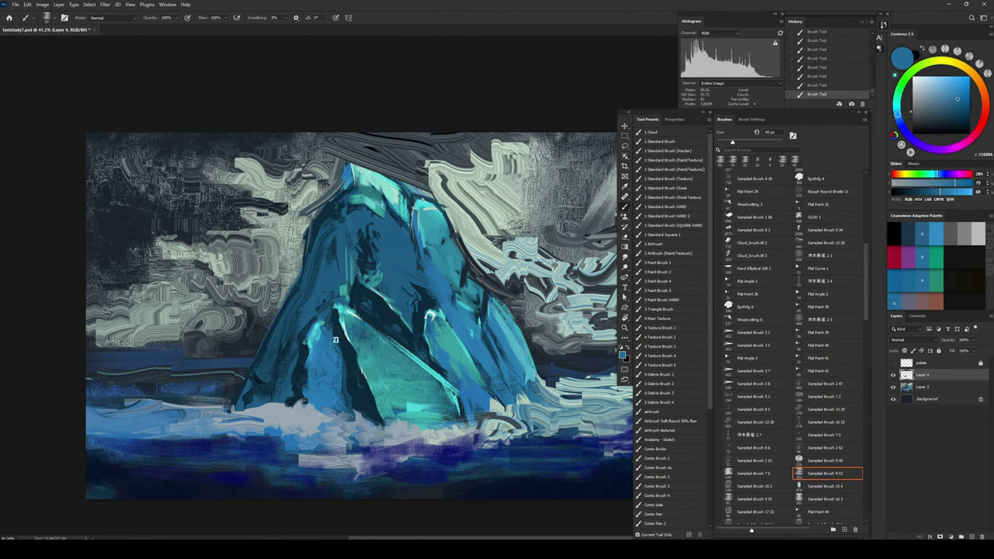
Step: Shape the area above the lower-left face with dark navy at 80 px and sampled blue at 50 px
key(bracketright)
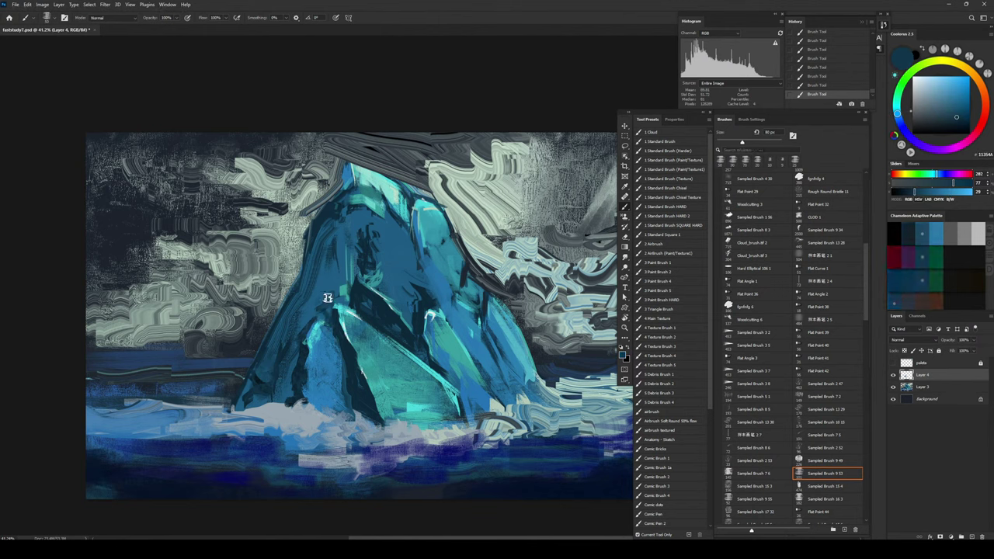
key(bracketleft)
key(bracketleft)
alt+click(324, 298)
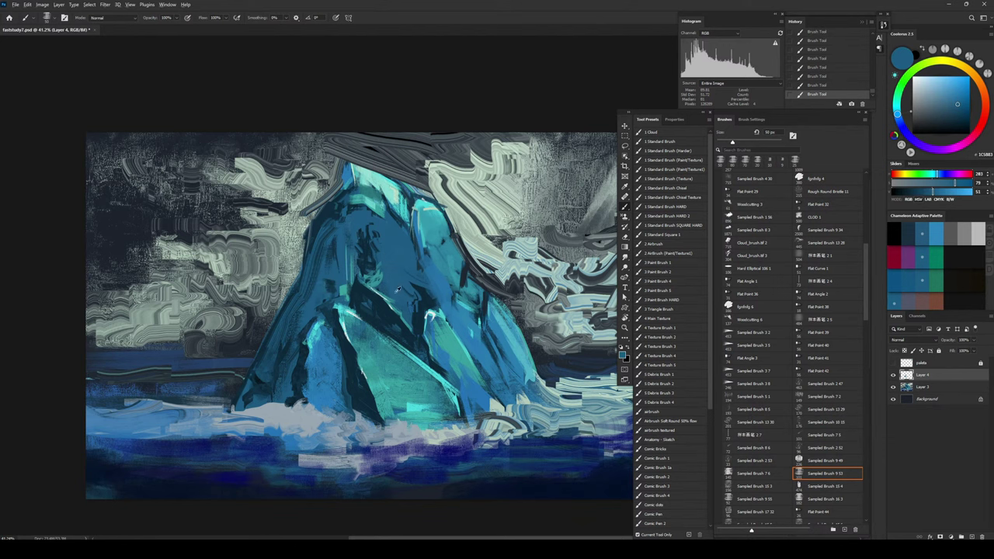
Step: Brush mid-blue, sampled from the lower-right slope, over the mountain's central face at up to 175 px
alt+click(480, 352)
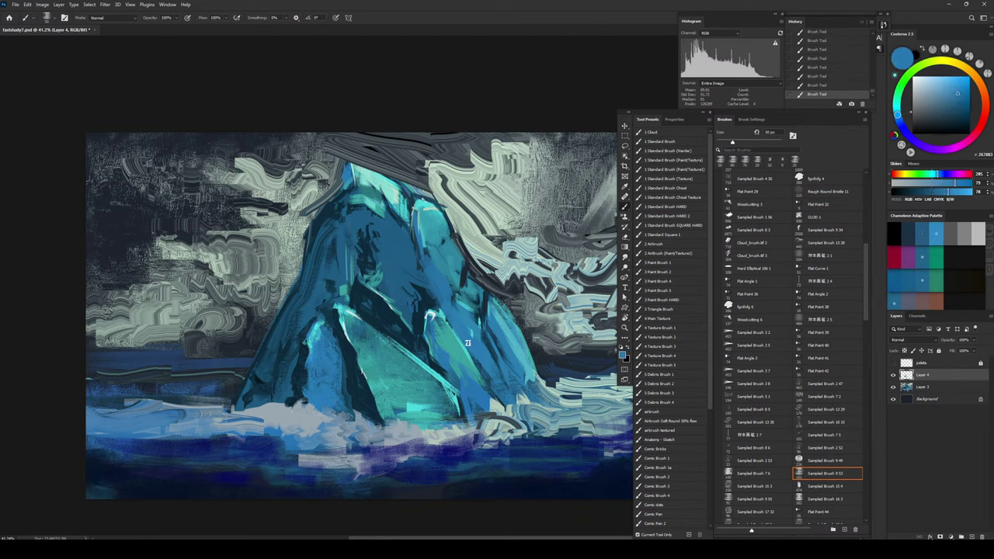
key(bracketright)
key(bracketright)
key(bracketright)
key(bracketright)
key(bracketright)
key(bracketright)
key(bracketright)
key(bracketright)
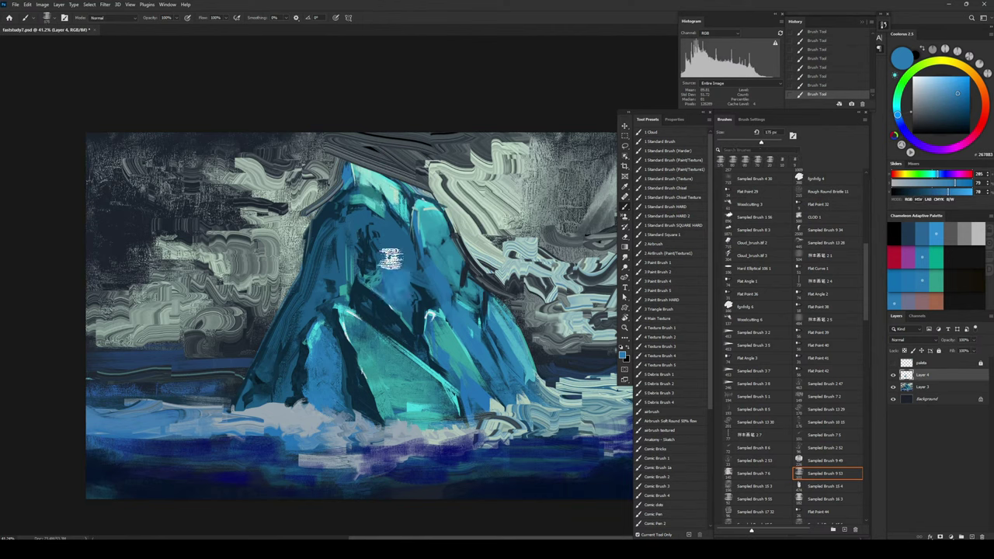
Step: Paint bright cyan texture, sampled near the peak, onto the central face above the dark crevice, reducing the brush to 90 px
alt+click(400, 206)
key(bracketleft)
key(bracketleft)
key(bracketleft)
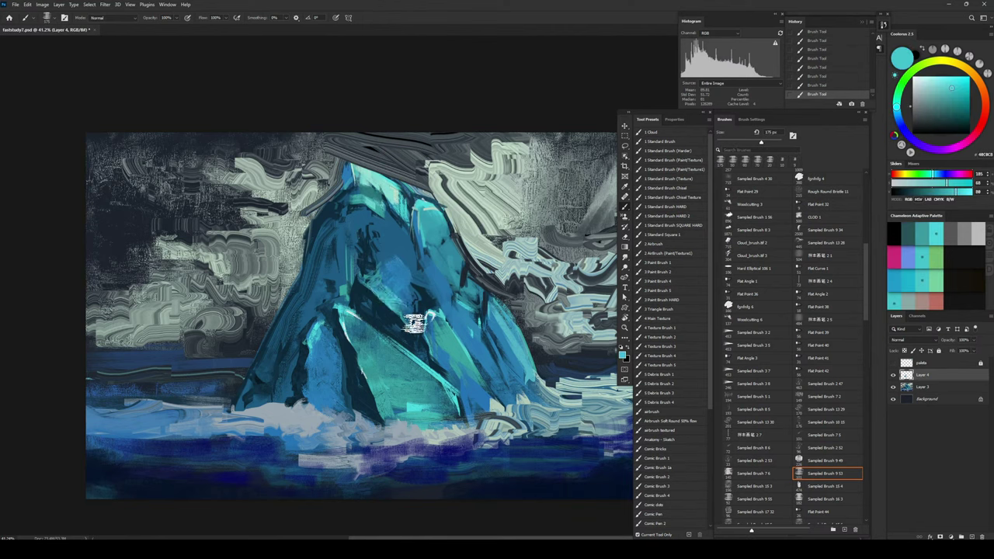
key(bracketleft)
mouse_move(411, 275)
mouse_down()
mouse_move(419, 283)
mouse_move(416, 275)
mouse_up()
Step: Paint a dark navy crevice up the left edge of the upper-right slab, reducing the brush to 40 px
alt+click(415, 227)
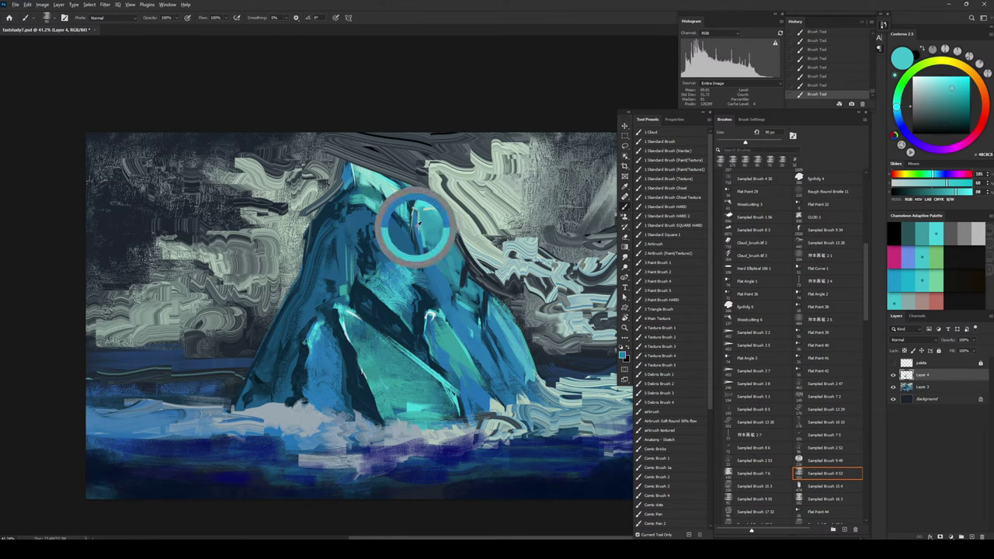
alt+click(426, 302)
key(bracketleft)
key(bracketleft)
key(bracketleft)
key(bracketleft)
key(bracketleft)
key(ctrl+z)
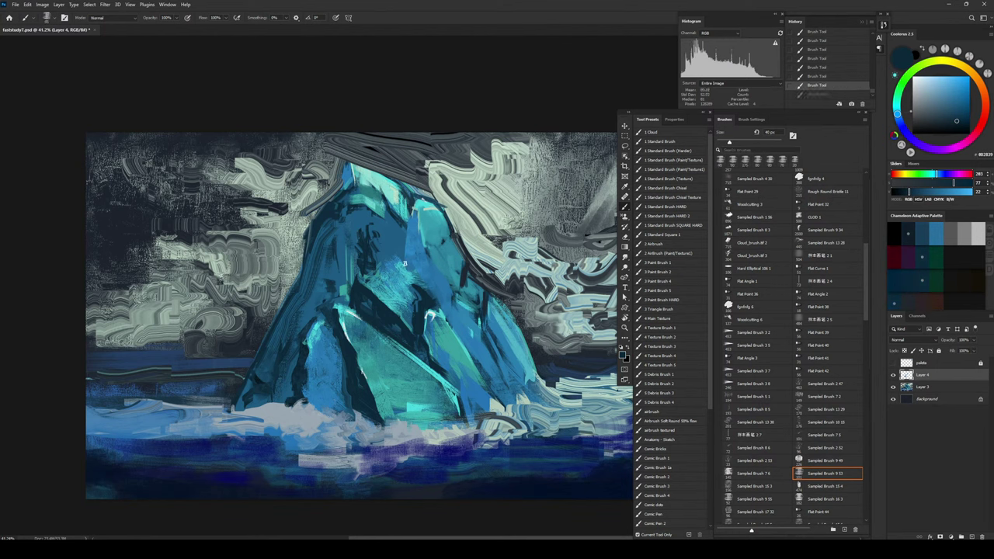
key(bracketleft)
drag(409, 261, 411, 206)
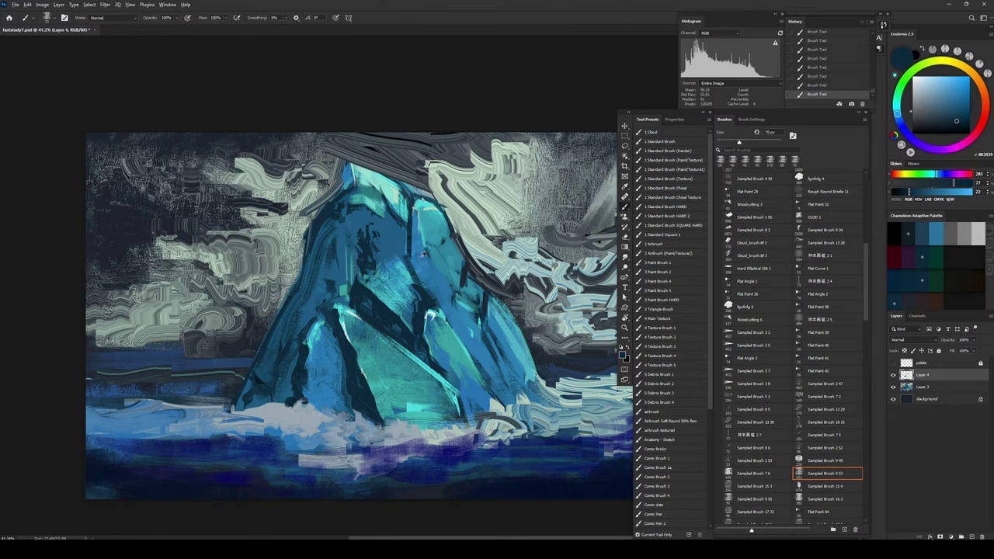
Step: Soften the crevice beside the upper-right slab with sampled blue and teal strokes at 70 px
alt+click(411, 247)
alt+click(431, 233)
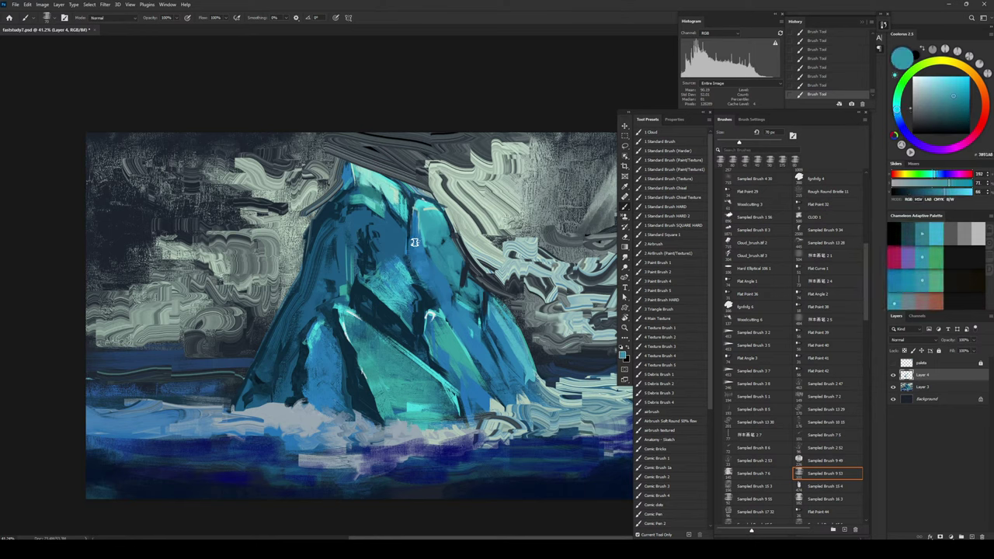
alt+click(408, 231)
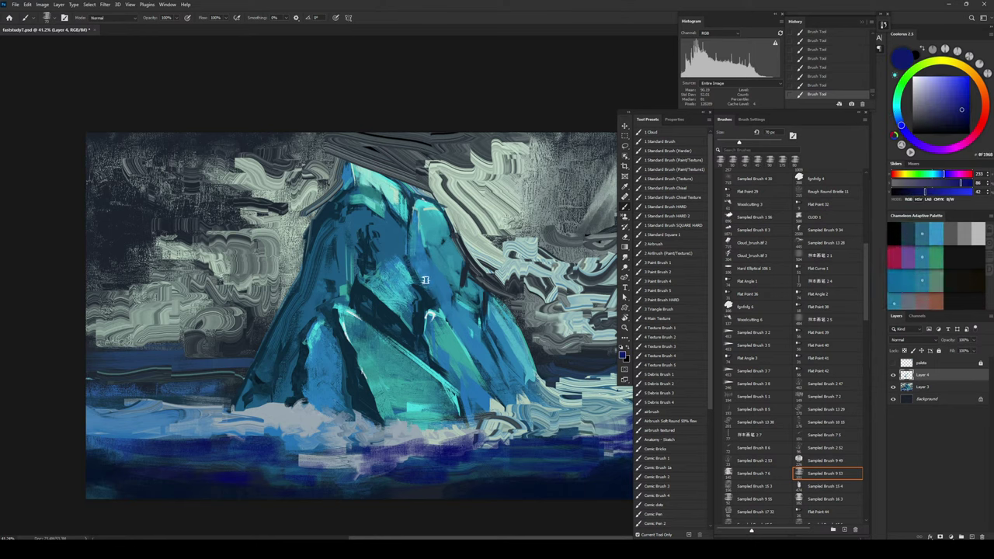
Step: Paint a deep indigo stroke down the upper-right slab's left edge, smudge it at 40 px and select the Soft Blend preset
key(ctrl+z)
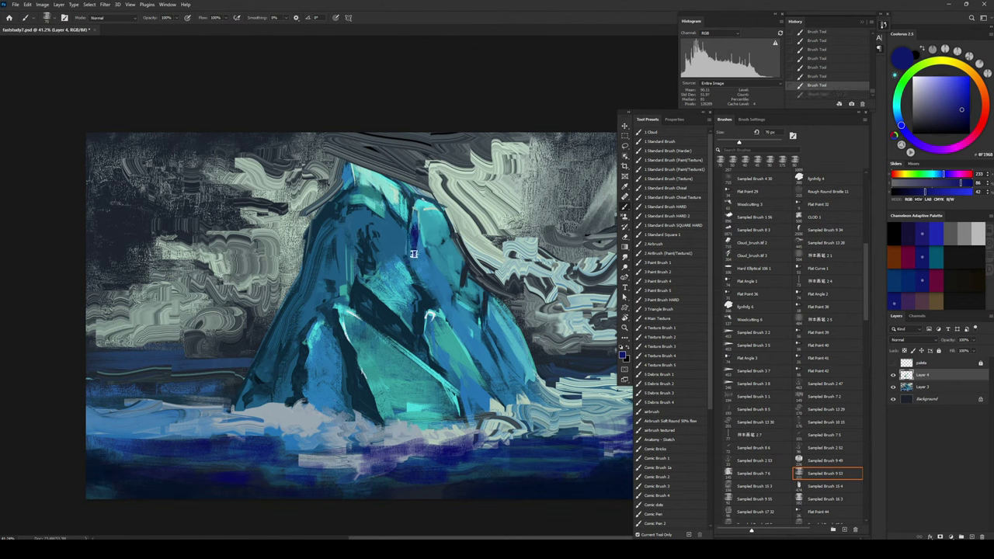
drag(414, 230, 415, 247)
key(r)
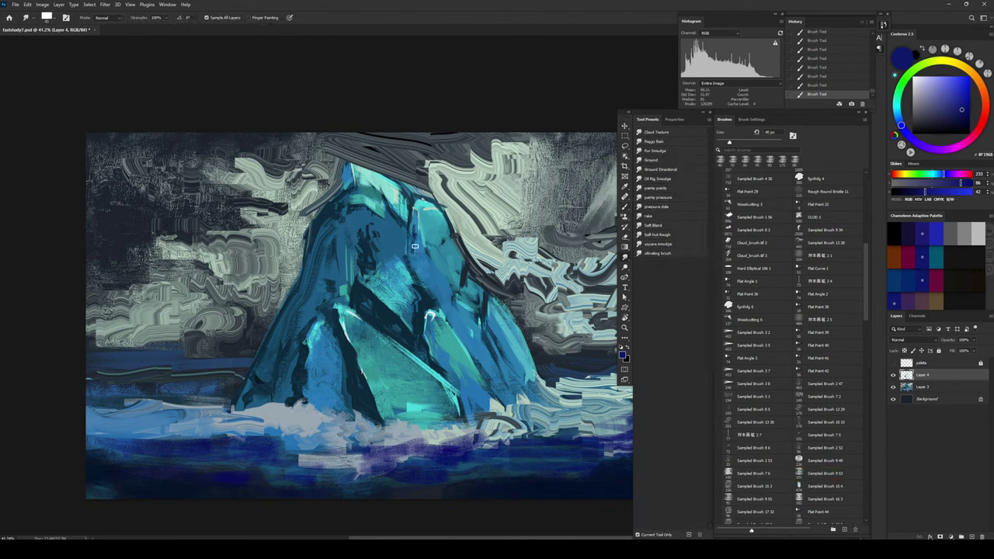
key(ctrl+z)
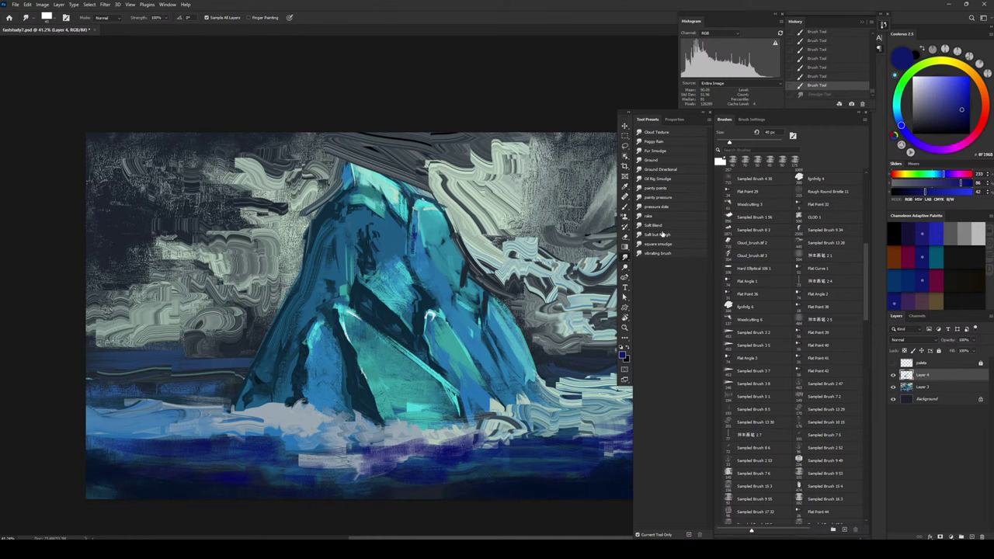
click(658, 226)
key(ctrl+shift+z)
Step: Brush dark blue, sampled from the smudged indigo stroke, down and across the upper-right slab at 40 px
key(b)
alt+click(412, 233)
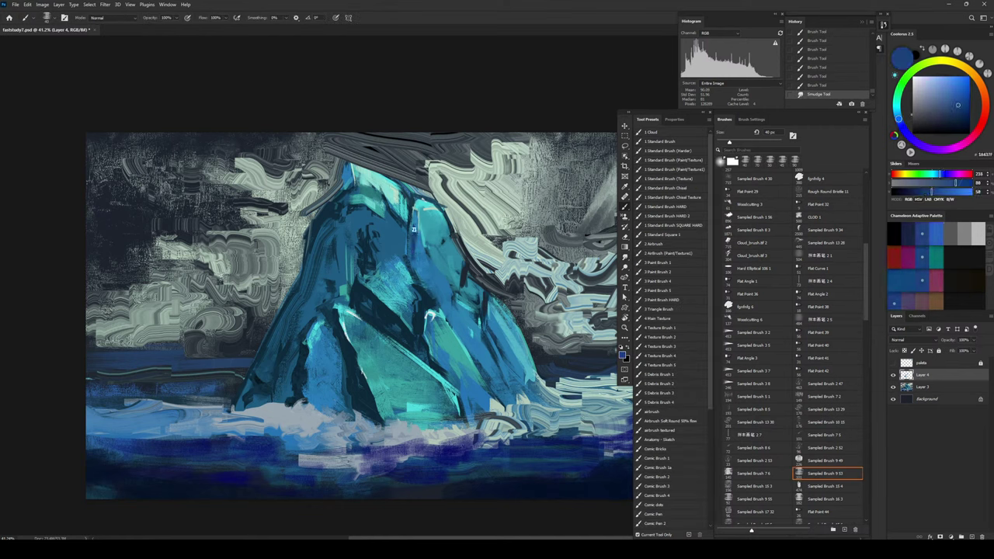
mouse_move(413, 238)
mouse_down()
mouse_move(430, 262)
mouse_move(415, 249)
mouse_move(413, 264)
mouse_move(442, 290)
mouse_up()
key(])
key(])
drag(429, 246, 453, 229)
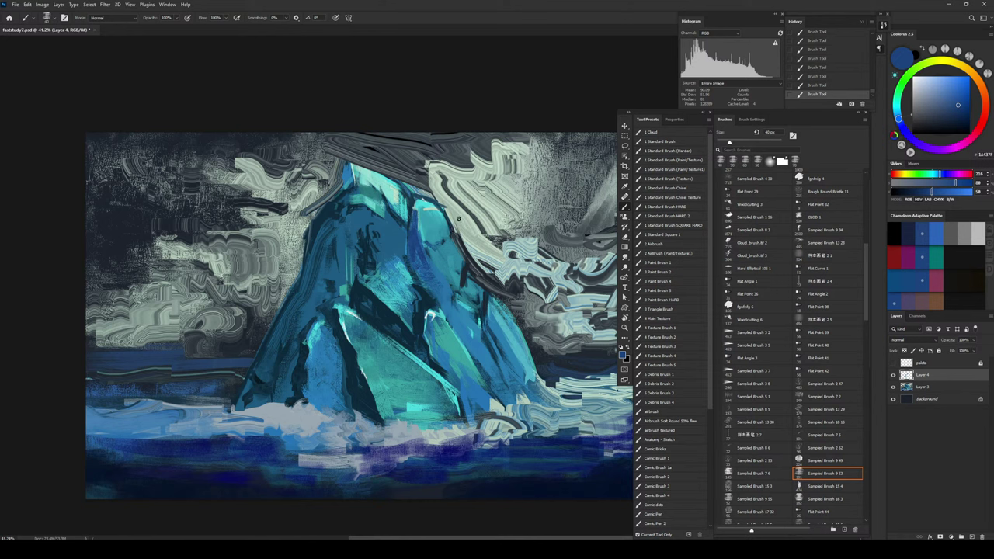
Step: Paint pale grey-green, sampled from the cloud right of the mountain, above the peak's right slope at up to 250 px
alt+click(470, 227)
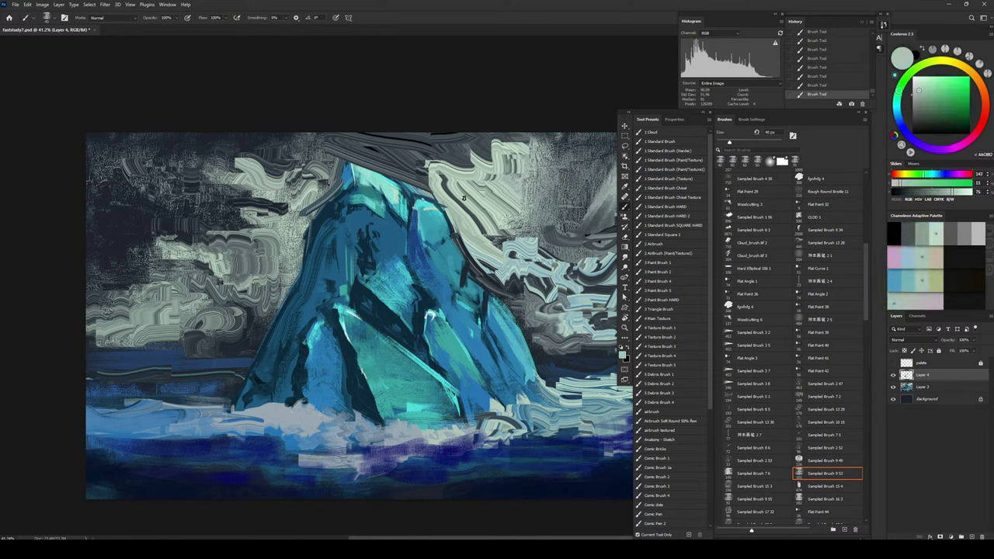
drag(361, 152, 404, 189)
key(bracketright)
key(bracketright)
key(bracketright)
key(bracketright)
key(bracketright)
key(bracketright)
key(bracketright)
key(bracketright)
key(bracketright)
key(bracketright)
key(bracketright)
key(bracketright)
key(bracketright)
key(bracketright)
key(bracketright)
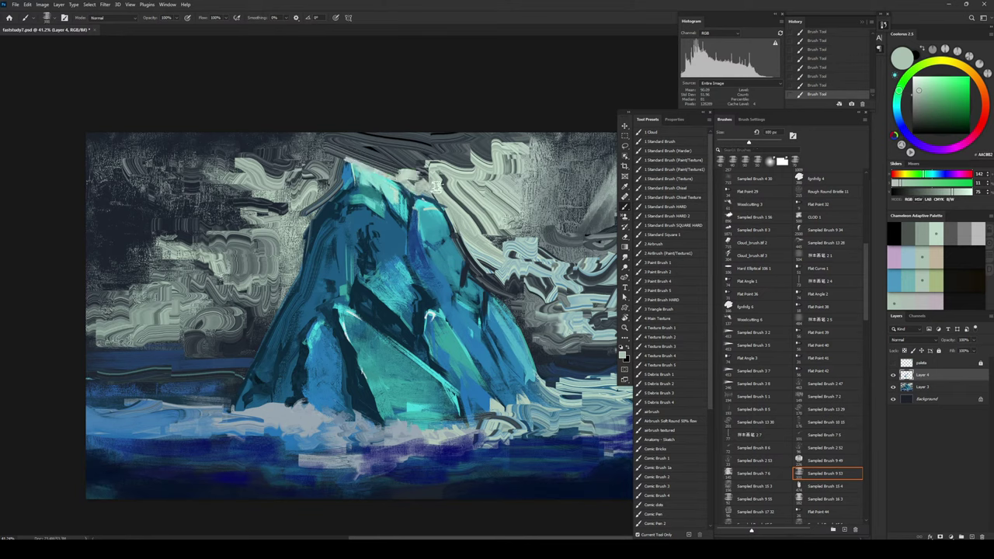
key(bracketleft)
key(bracketleft)
key(bracketleft)
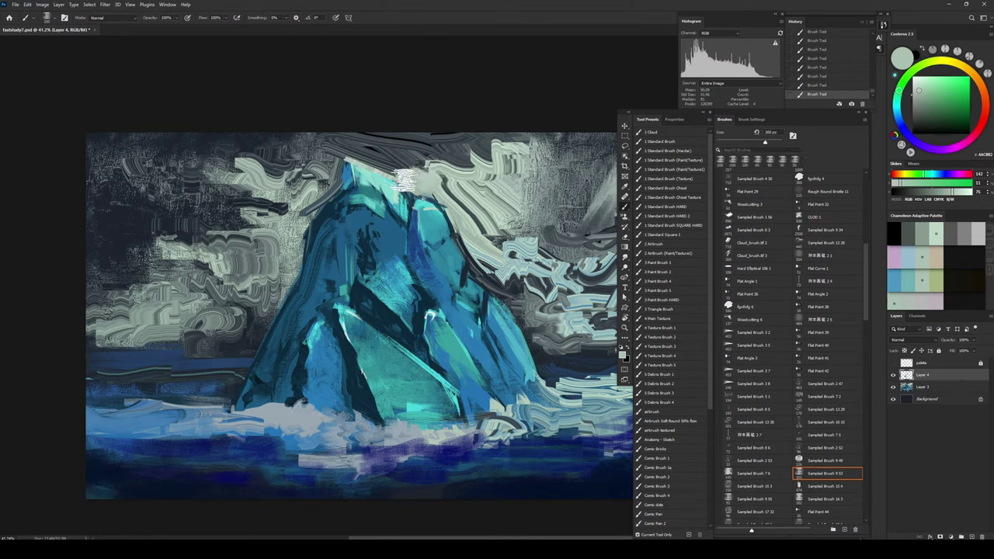
key(bracketleft)
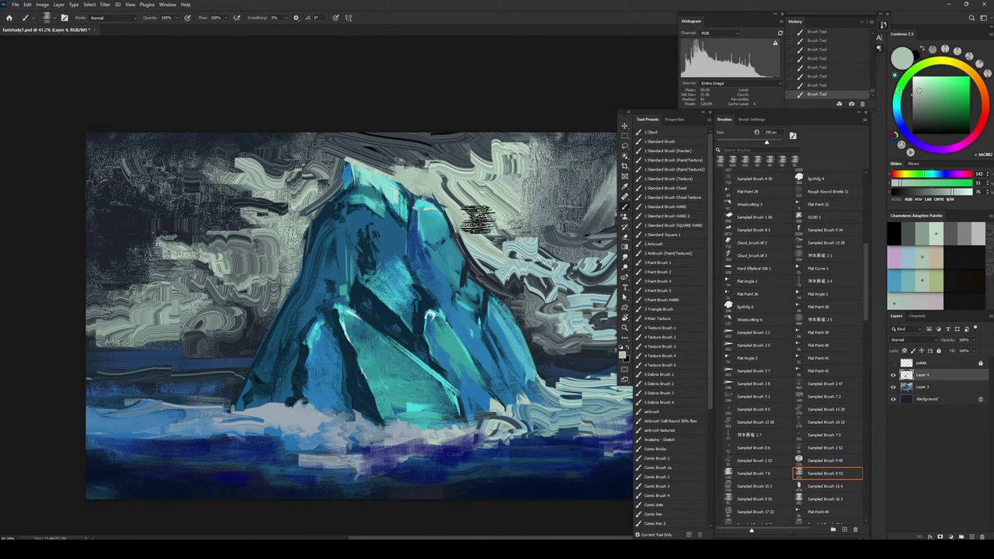
Step: Brush slate grey, sampled from the sky beside the peak, over the pale clouds in the upper-right sky at 200 px and larger
alt+click(465, 161)
key(bracketright)
key(bracketright)
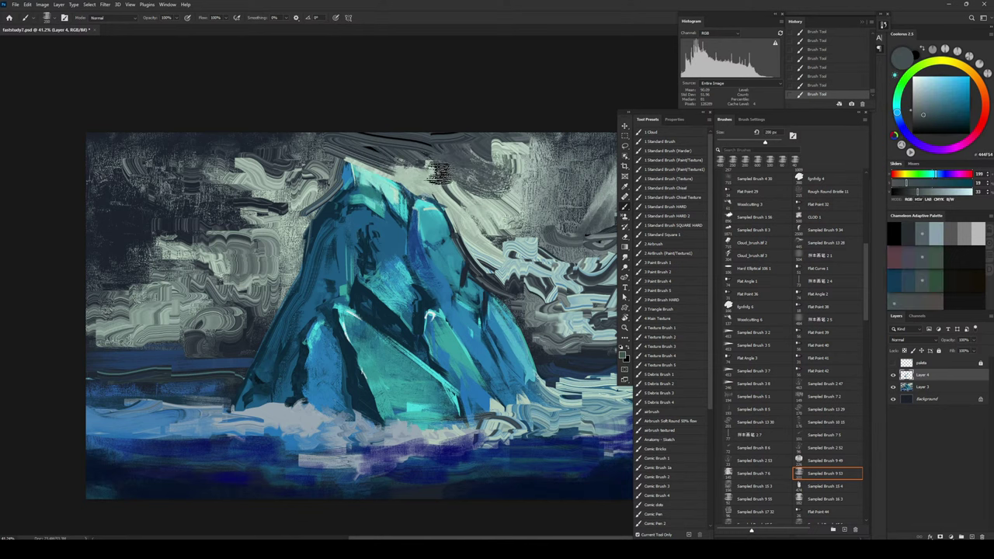
key(bracketleft)
key(bracketleft)
key(bracketright)
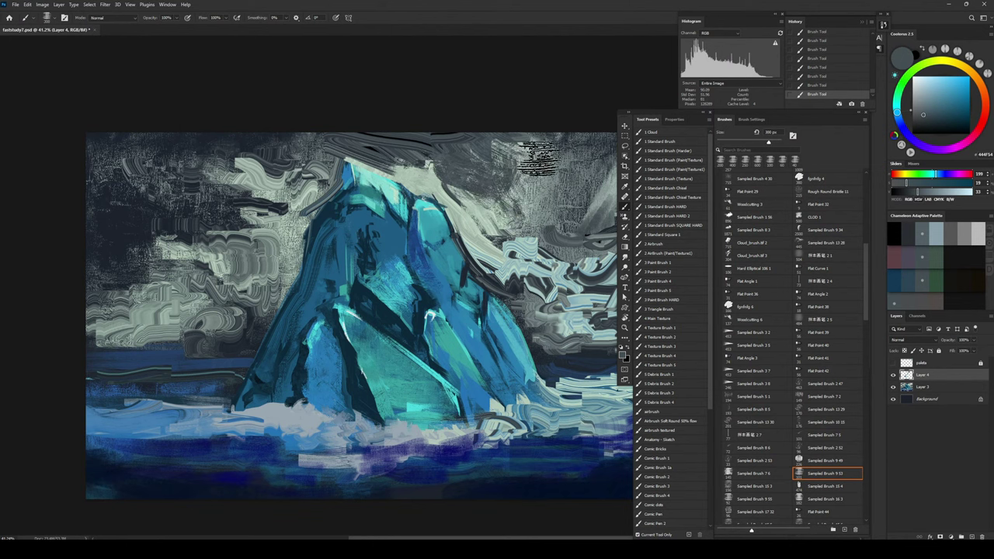
key(bracketright)
key(bracketright)
key(bracketright)
alt+click(485, 148)
mouse_move(536, 150)
mouse_down()
mouse_move(531, 178)
mouse_move(556, 214)
mouse_up()
Step: Brush pale blue-grey, sampled from the swirling clouds right of the mountain, into the cloud bank beside the lower right slope
alt+click(549, 263)
alt+click(501, 275)
key(bracketleft)
key(bracketleft)
key(bracketleft)
key(bracketleft)
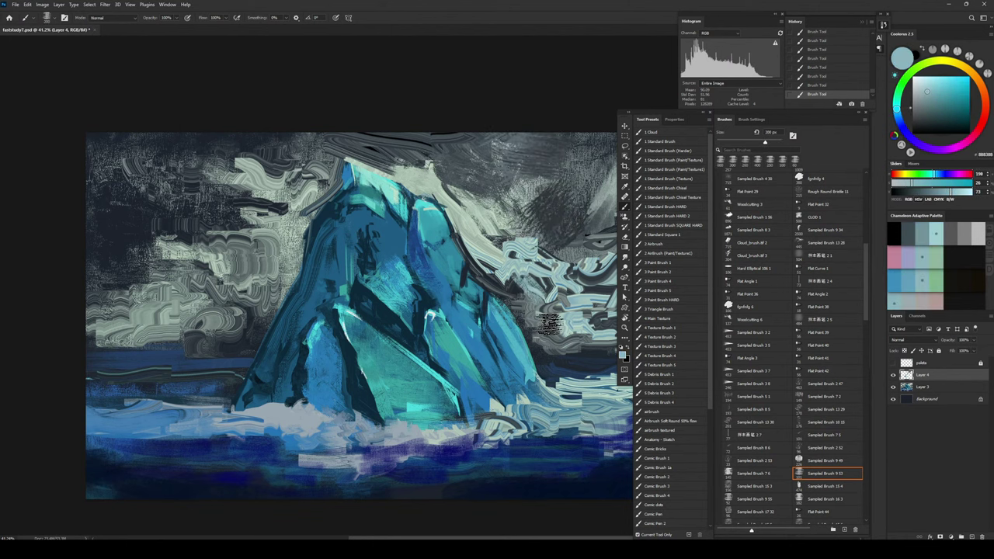
key(bracketleft)
drag(547, 323, 539, 308)
key(bracketright)
key(bracketright)
key(bracketright)
mouse_move(539, 308)
mouse_down()
mouse_move(520, 288)
mouse_move(527, 315)
mouse_move(549, 315)
mouse_move(559, 292)
mouse_up()
Step: Blend sampled slate, mid-grey and pale grey-green into the clouds along the mountain's right slope at 250 px
key(bracketleft)
key(bracketleft)
alt+click(501, 282)
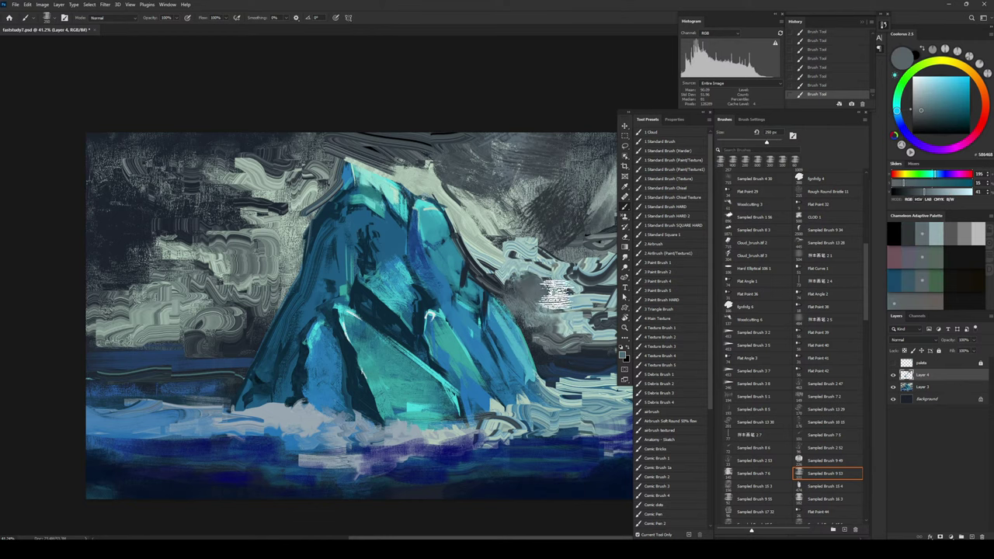
alt+click(535, 234)
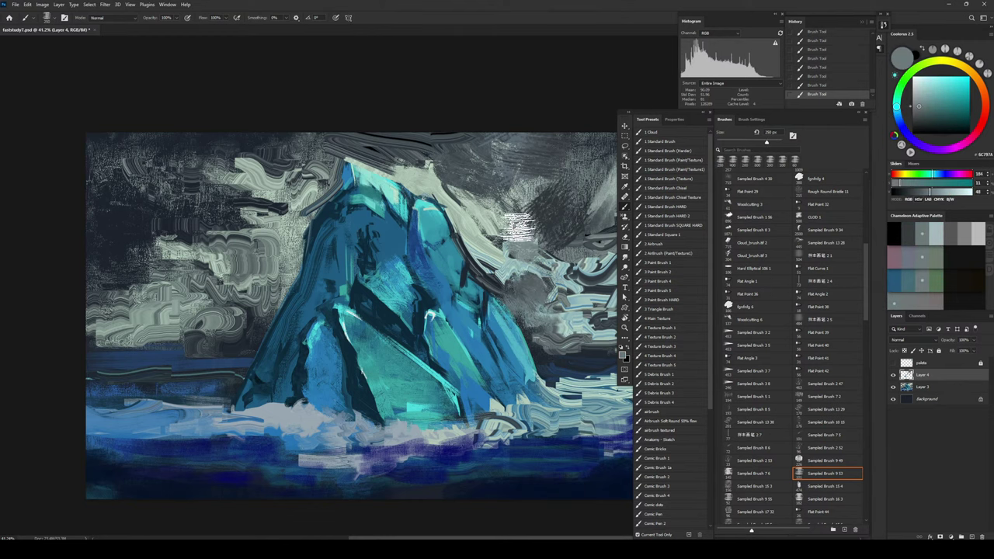
alt+click(472, 221)
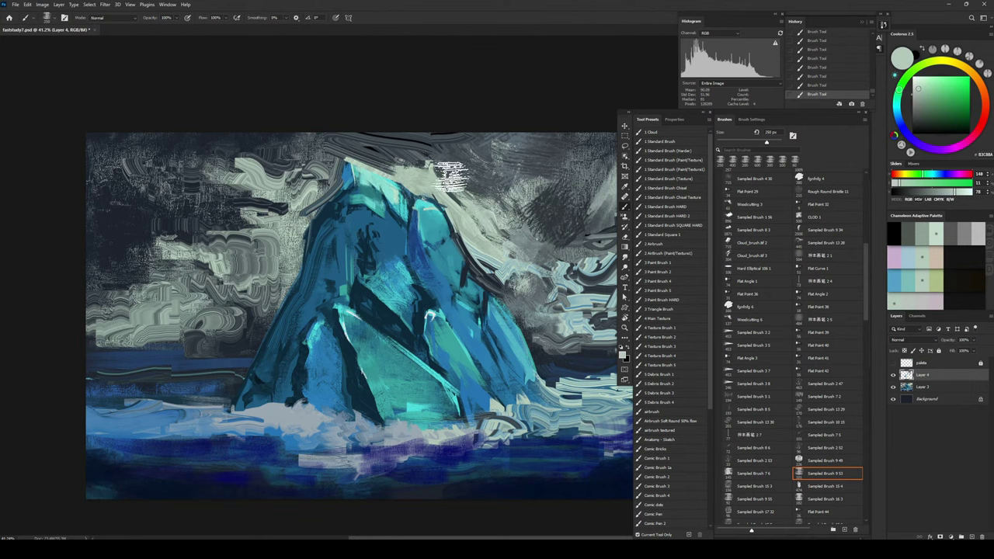
drag(452, 174, 468, 199)
Step: Trim the cloud around the summit tip with dark slate and nearby tones sampled beside the peak, using smaller brush sizes
alt+click(429, 144)
alt+click(429, 147)
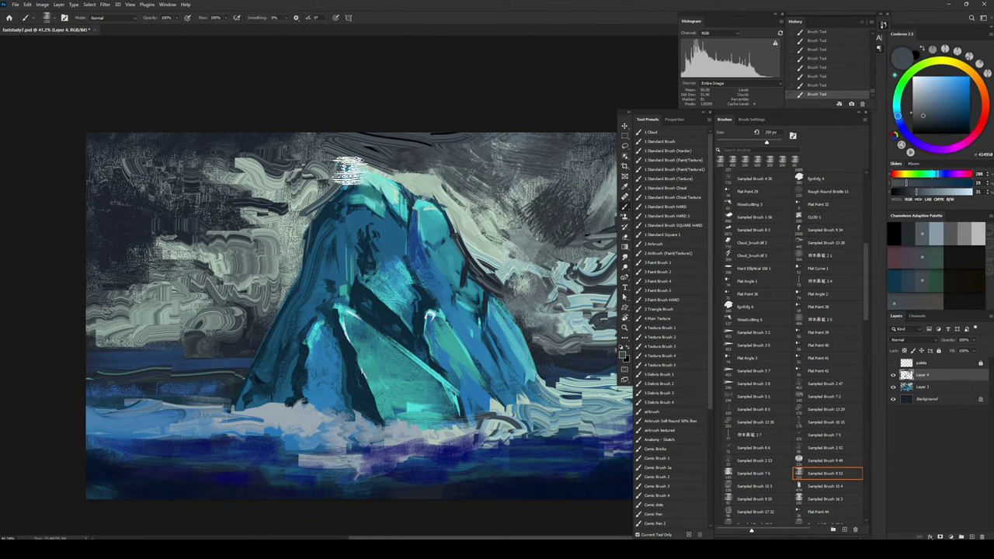
alt+click(366, 158)
key([)
key([)
key([)
mouse_move(353, 156)
mouse_down()
mouse_move(379, 157)
mouse_move(333, 153)
mouse_move(317, 173)
mouse_move(326, 183)
mouse_move(308, 165)
mouse_move(319, 144)
mouse_move(312, 156)
mouse_move(330, 172)
mouse_move(355, 157)
mouse_up()
alt+click(368, 163)
key(bracketleft)
key(bracketleft)
key(bracketleft)
Step: Brush dark slate, sampled from the sky left of the summit, along the mountain's upper left slope at about 100 px
alt+click(290, 142)
key(bracketright)
key(bracketright)
key(bracketright)
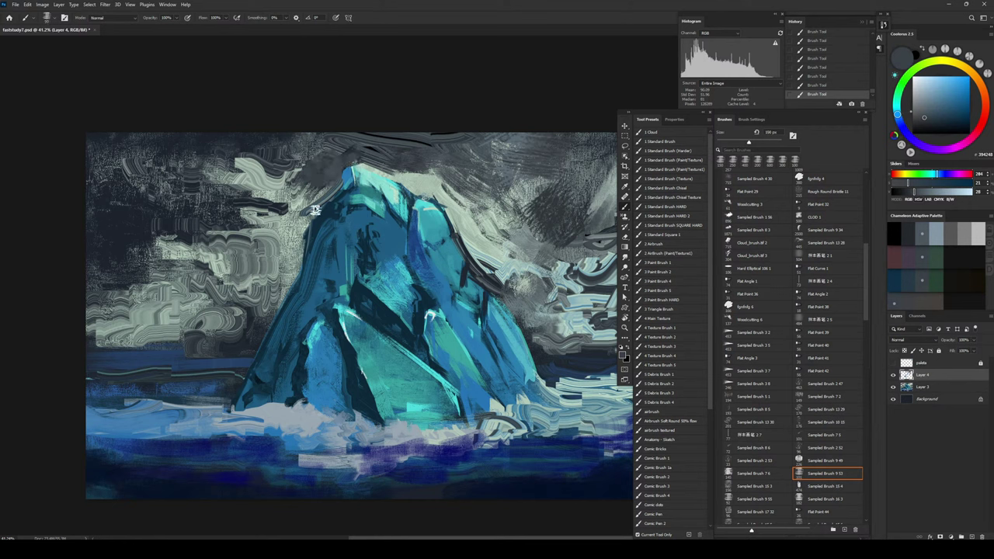
key(bracketleft)
key(bracketleft)
key(bracketleft)
key(bracketright)
key(bracketright)
key(bracketright)
Step: Paint grey and pale grey-green, sampled from the cloud left of the mountain, beside its left slope at 200 to 300 px
alt+click(294, 255)
key(bracketright)
key(bracketright)
key(bracketright)
key(bracketright)
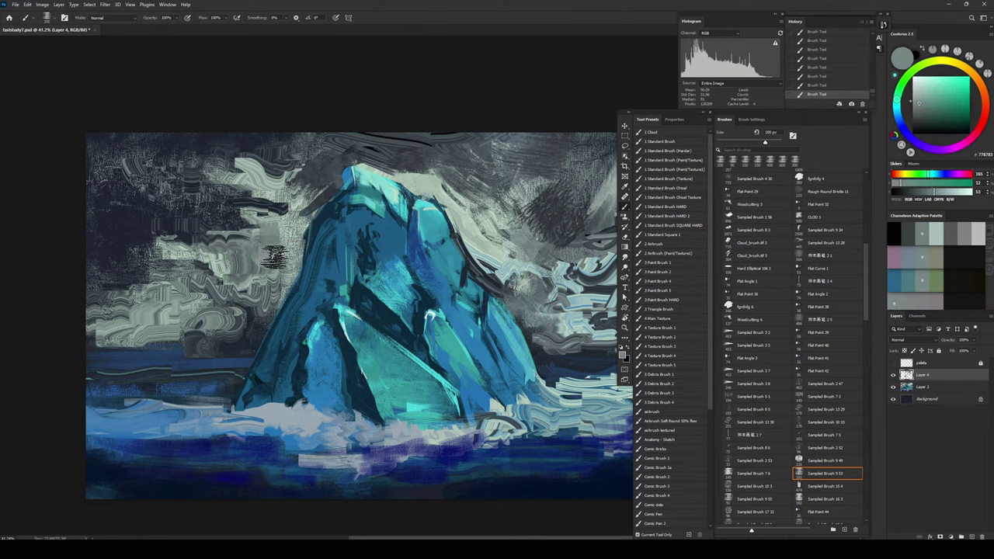
alt+click(286, 252)
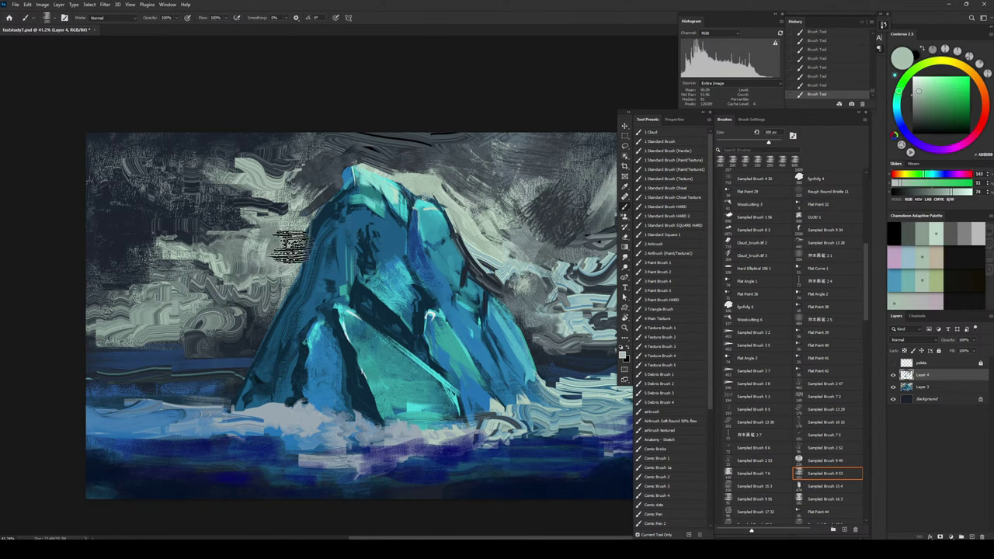
key(bracketleft)
key(bracketleft)
key(bracketleft)
key(bracketleft)
key(bracketleft)
alt+click(309, 233)
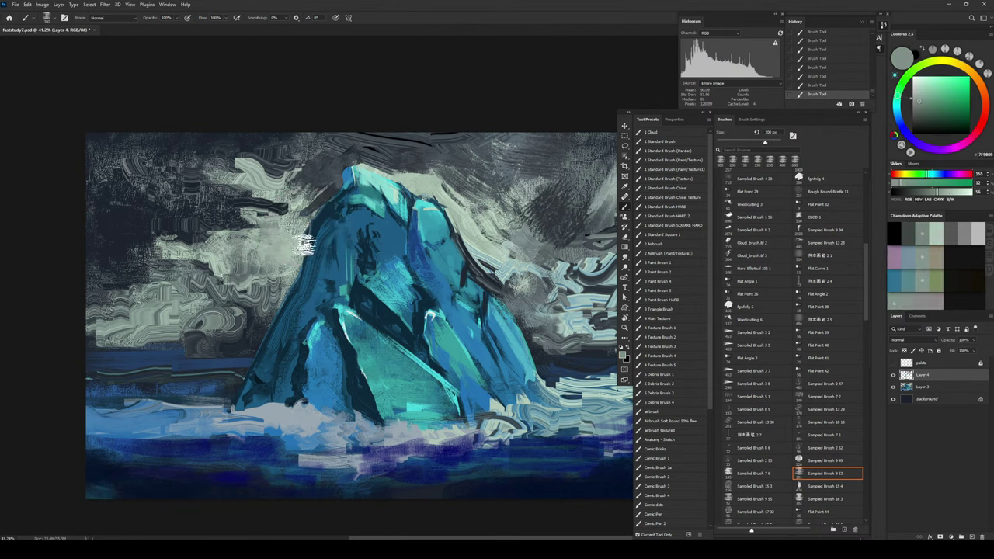
Step: Cover the pale and black streaks left of the peak with dark slate sampled beside its upper left edge
alt+click(322, 189)
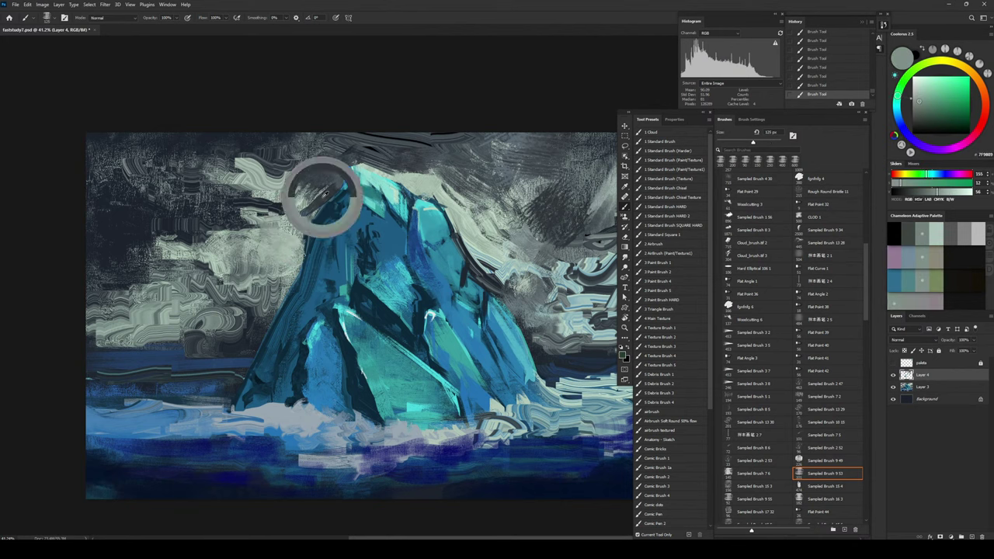
key(bracketright)
key(bracketright)
key(bracketright)
mouse_move(286, 209)
mouse_down()
mouse_move(298, 171)
mouse_move(279, 190)
mouse_move(250, 194)
mouse_up()
key(bracketright)
key(bracketright)
key(bracketright)
key(bracketleft)
key(bracketleft)
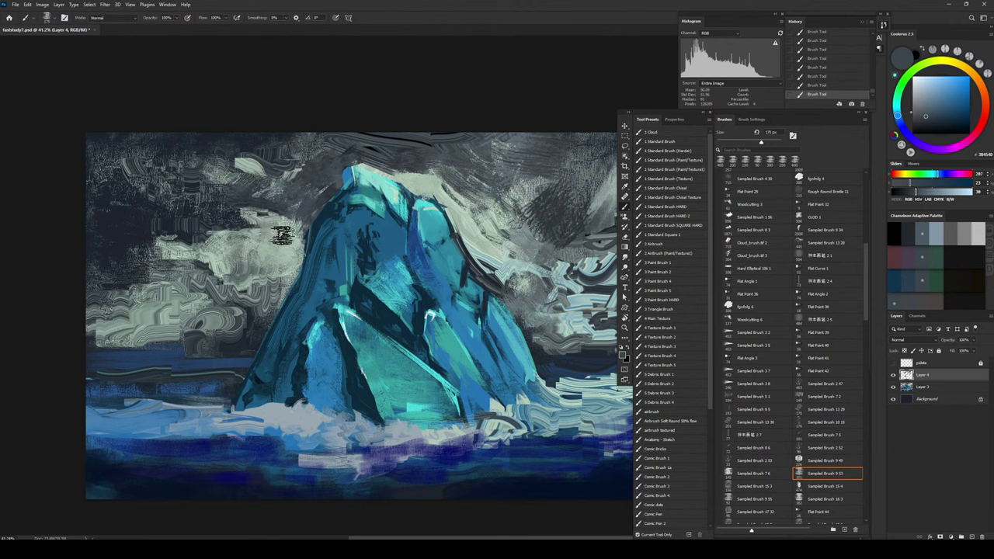
Step: Spread sampled grey-green tones across the pale cloud on the far left at 250 px
alt+click(269, 212)
key(bracketleft)
key(bracketleft)
key(bracketright)
key(bracketright)
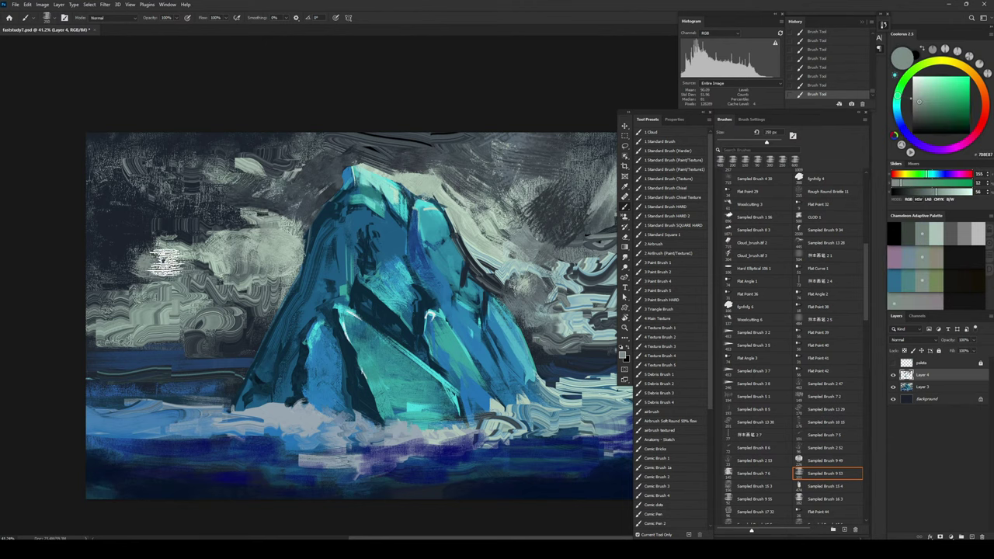
alt+click(251, 247)
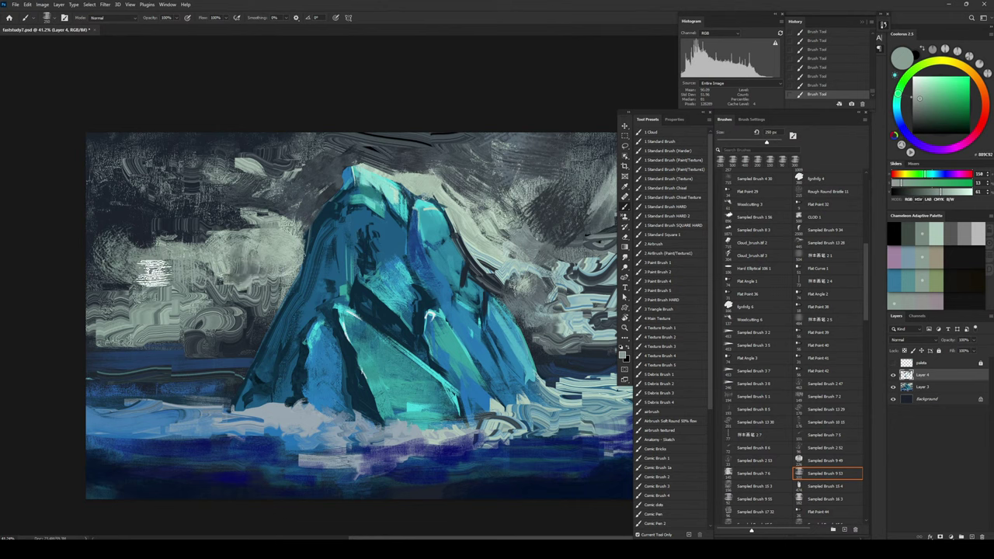
Step: Paint a dark navy patch, sampled from the far-left sky, across the left cloud bank at 500 px
alt+click(102, 287)
key(bracketright)
key(bracketright)
key(bracketright)
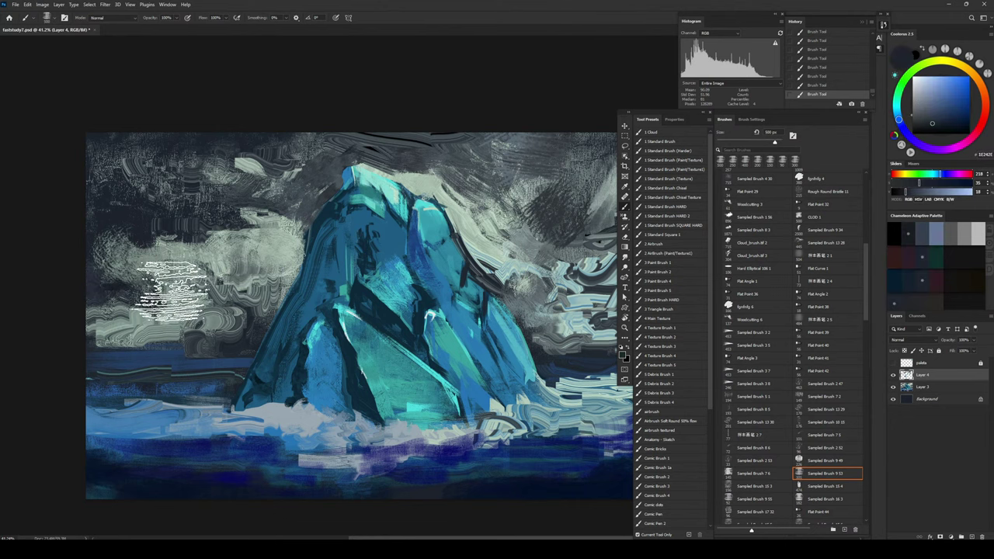
drag(148, 293, 214, 278)
key(bracketleft)
key(bracketleft)
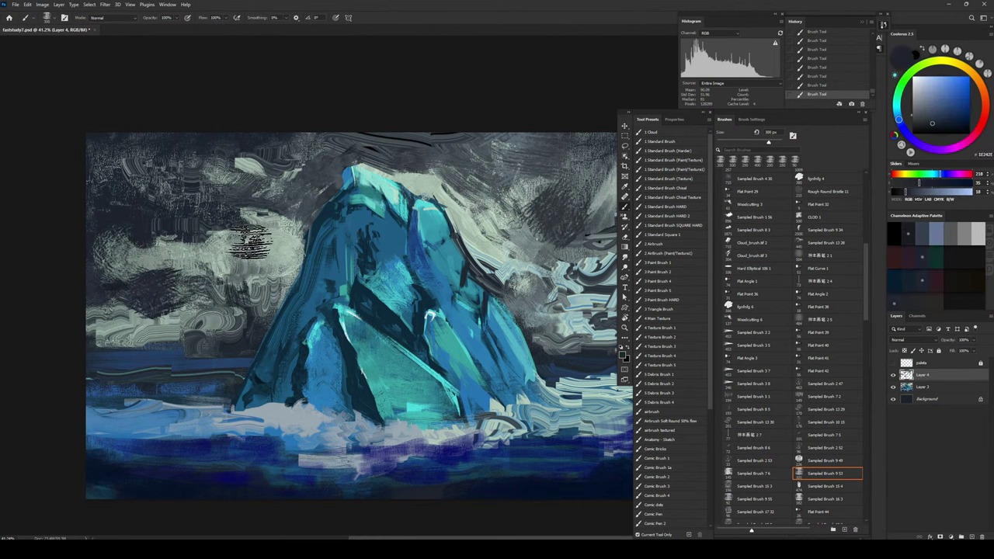
Step: Dab teal and bright turquoise, sampled from the lower-left rock, onto its face at 50 px
key(bracketleft)
key(bracketleft)
key(bracketleft)
key(bracketleft)
key(bracketleft)
key(bracketleft)
key(bracketleft)
key(bracketleft)
key(bracketleft)
key(bracketleft)
alt+click(334, 350)
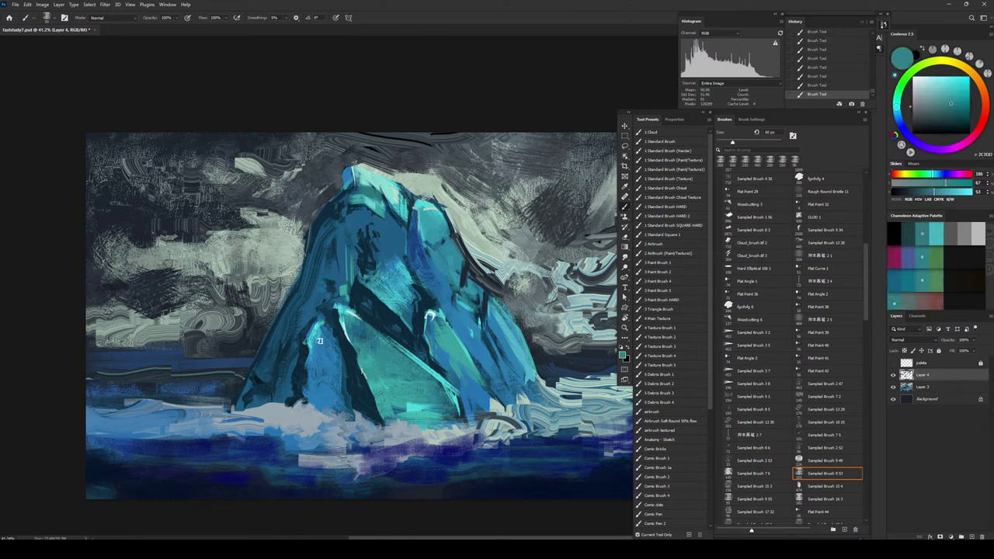
alt+click(313, 336)
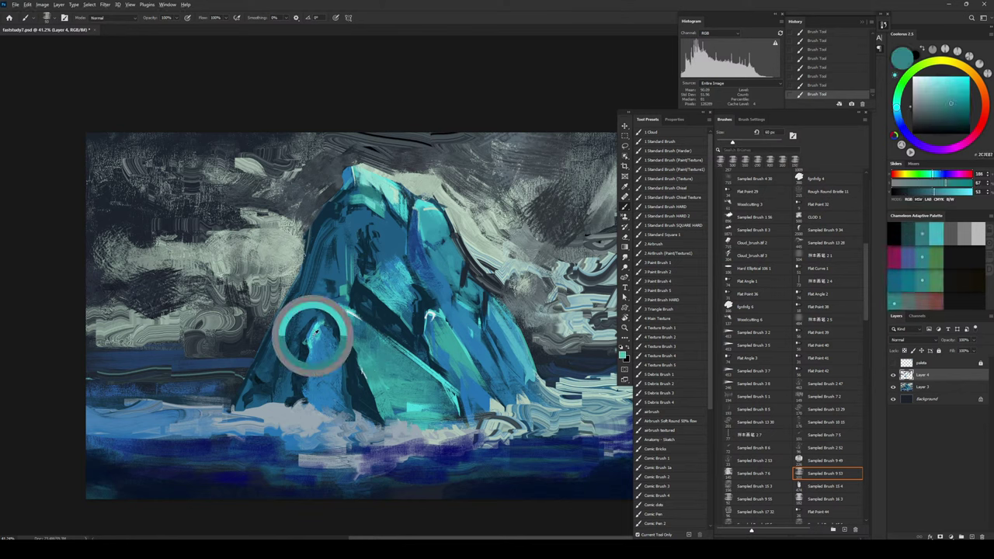
key(bracketleft)
key(bracketleft)
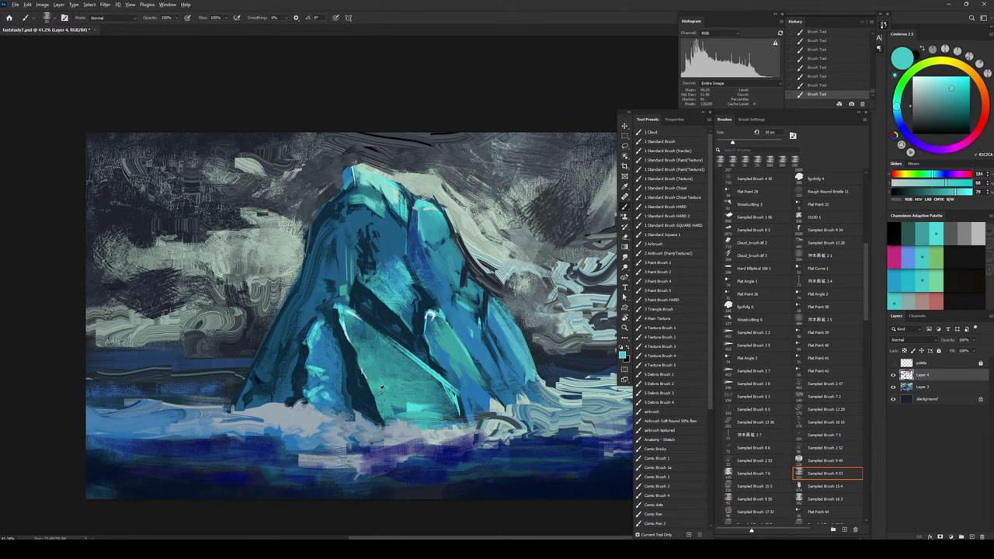
Step: Layer sampled teal, dark blue and mid-blue strokes over the base of the lower-left rock at 50 and 35 px
alt+click(318, 391)
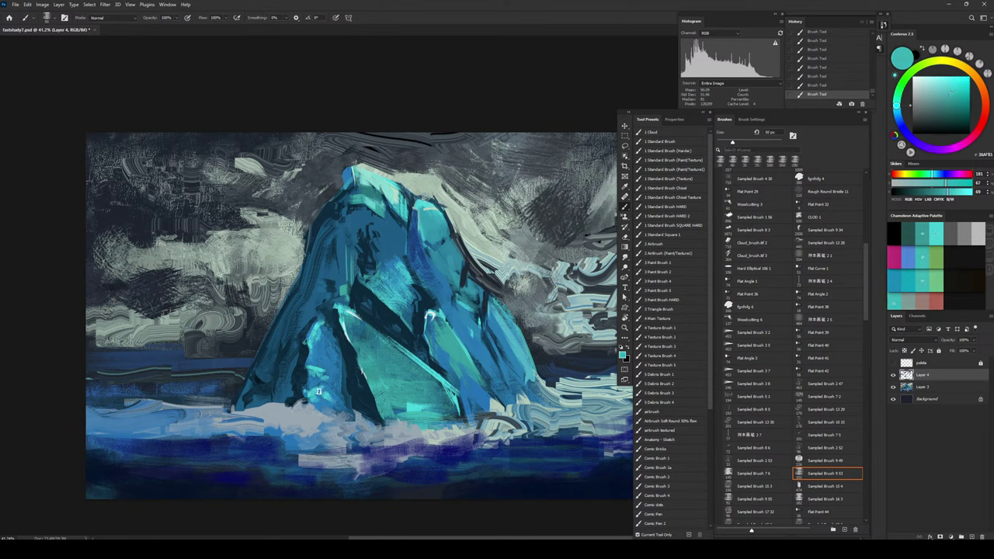
alt+click(356, 395)
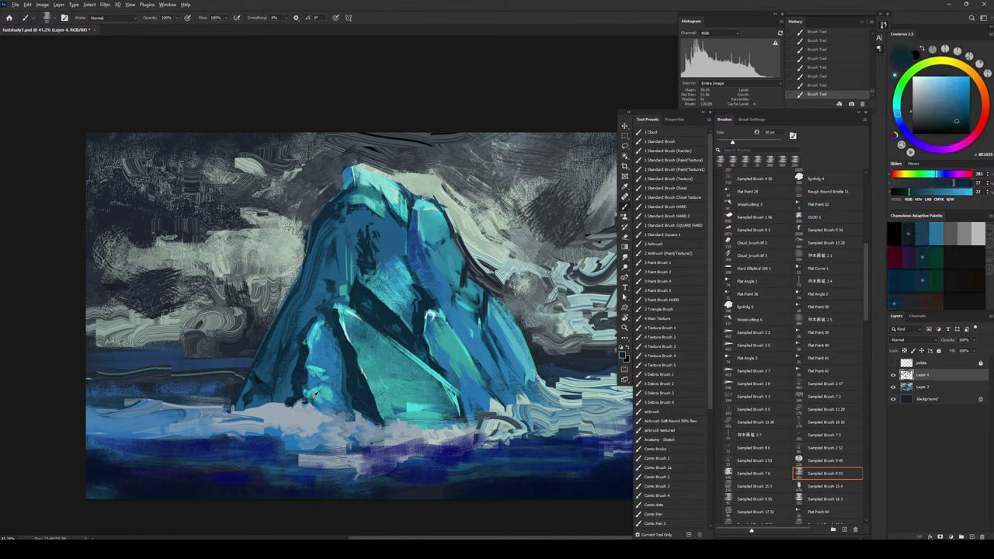
alt+click(314, 395)
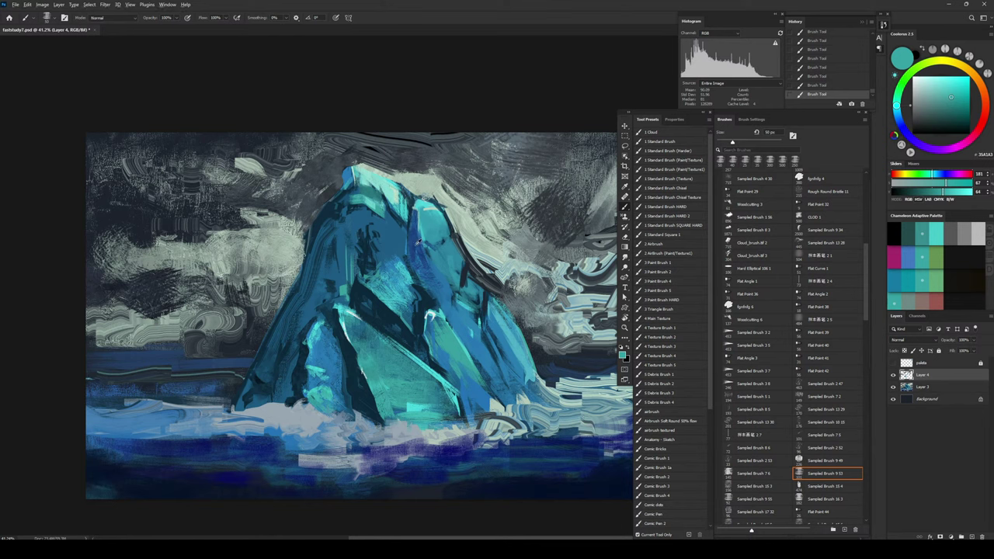
alt+click(324, 381)
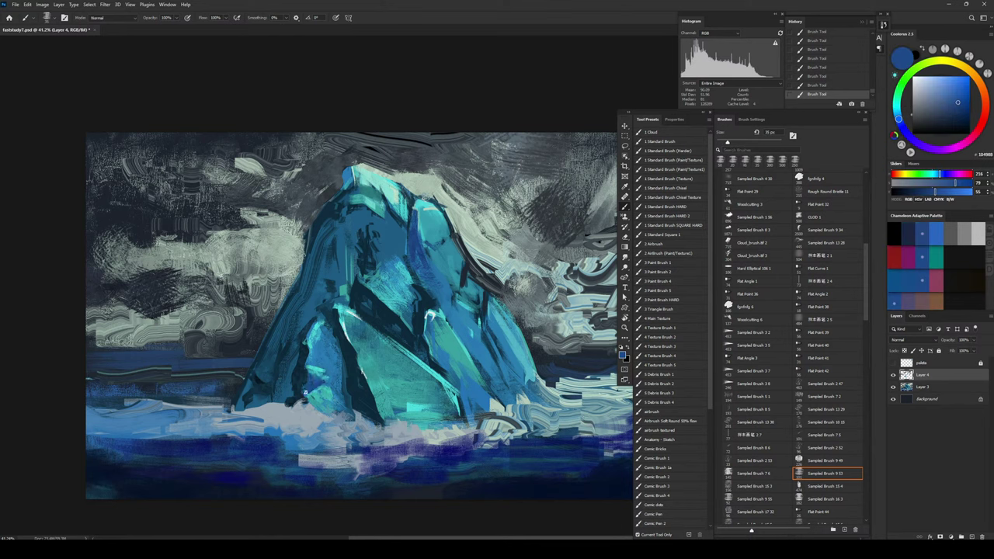
Step: Fill the lower-left rock's face with sampled turquoise and teal at 60 px, and refine its edges in dark blue at 45 and 15 px
alt+click(315, 373)
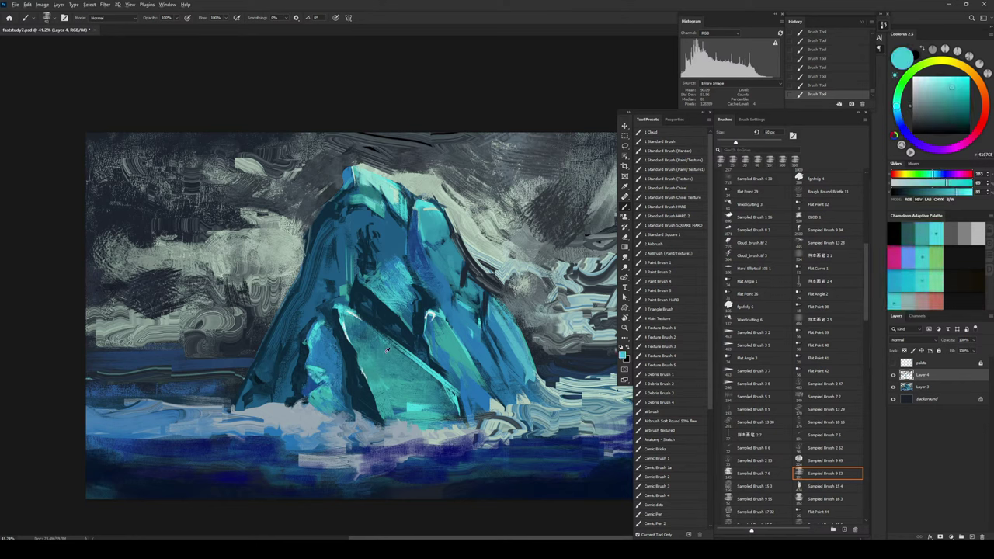
alt+click(319, 366)
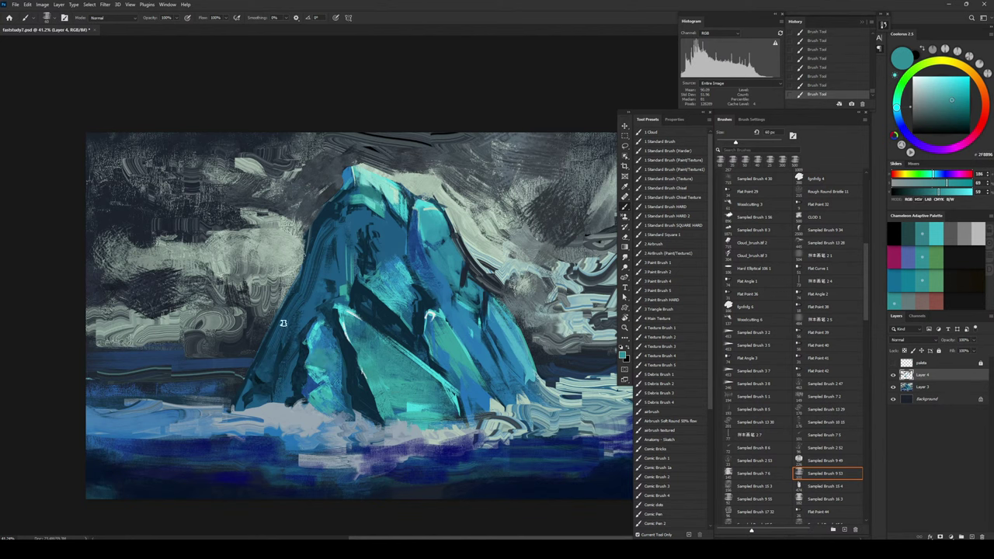
alt+click(301, 361)
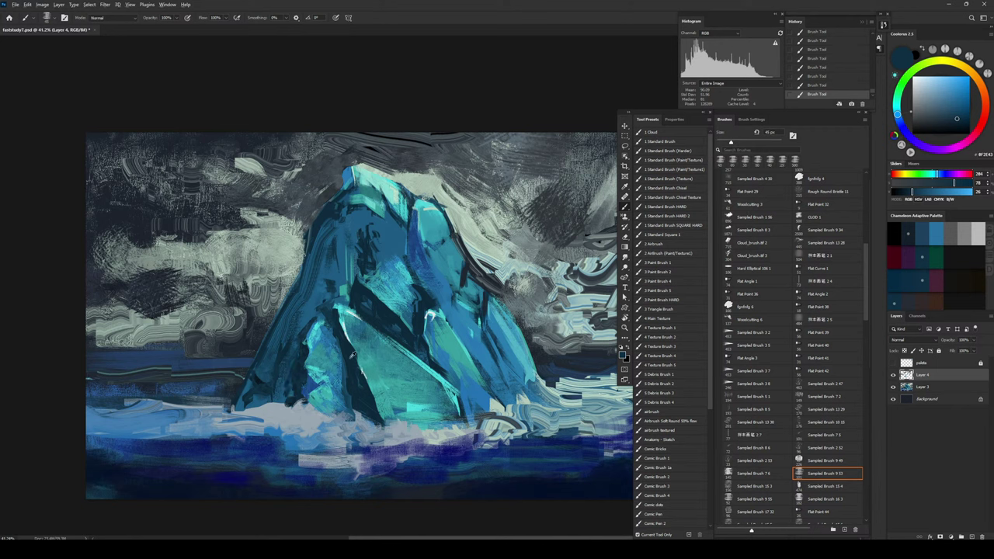
alt+click(323, 372)
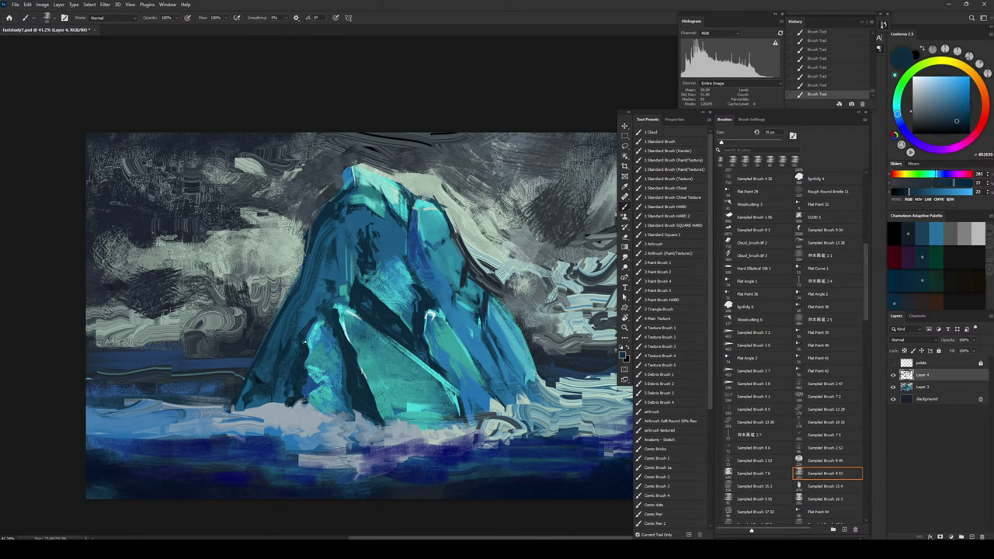
Step: Sample mid-blue above the lower-left rock, undo the last stroke and brush the colour down the left slope at 35 px
key(bracketright)
alt+click(315, 310)
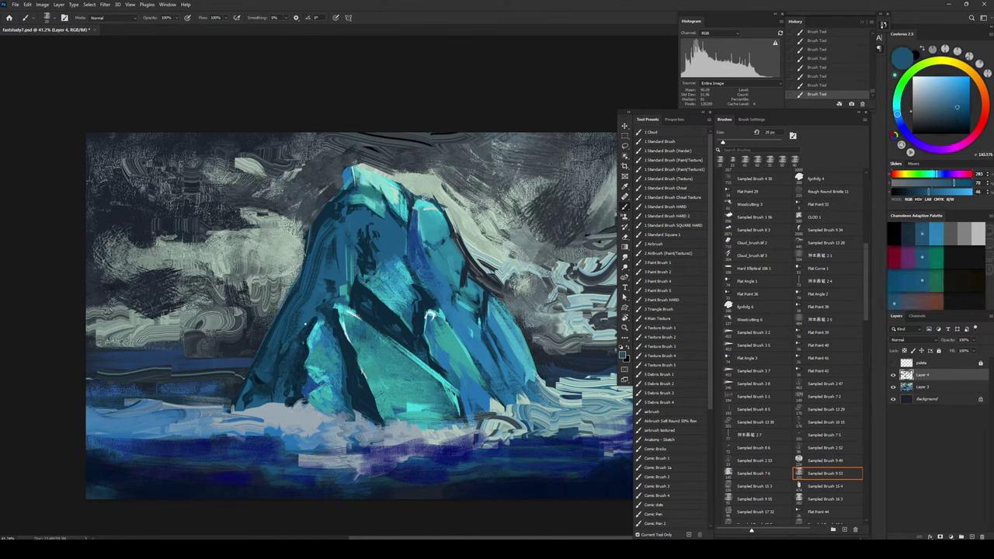
key(ctrl+z)
key(bracketright)
drag(293, 343, 278, 380)
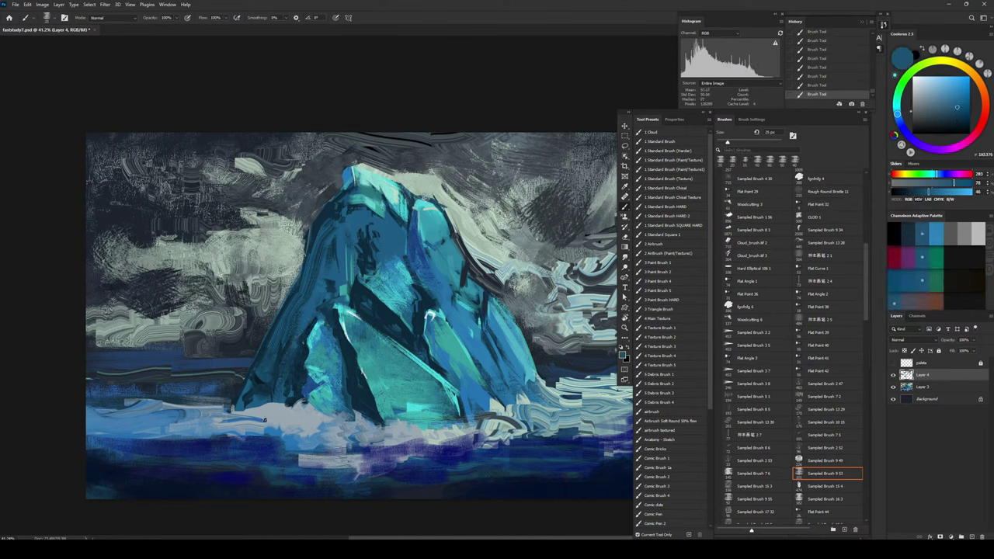
Step: Paint near-white highlights down the lower-left rock's upper edge at 35 px and soften them with the Smudge tool at 50 px
alt+click(344, 330)
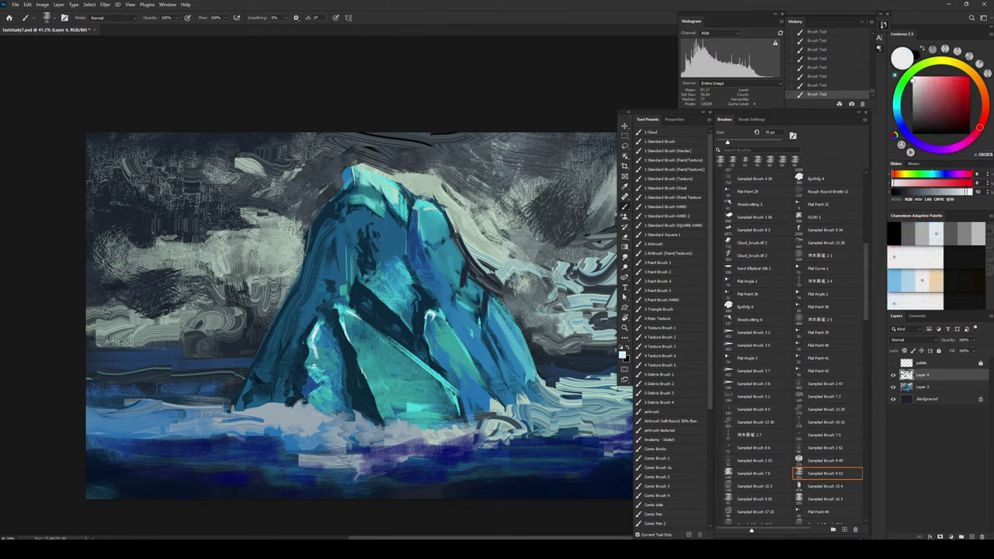
key(bracketright)
key(r)
mouse_move(321, 352)
mouse_down()
mouse_move(319, 361)
mouse_move(318, 352)
mouse_up()
mouse_move(323, 341)
mouse_down()
mouse_move(316, 346)
mouse_move(320, 331)
mouse_up()
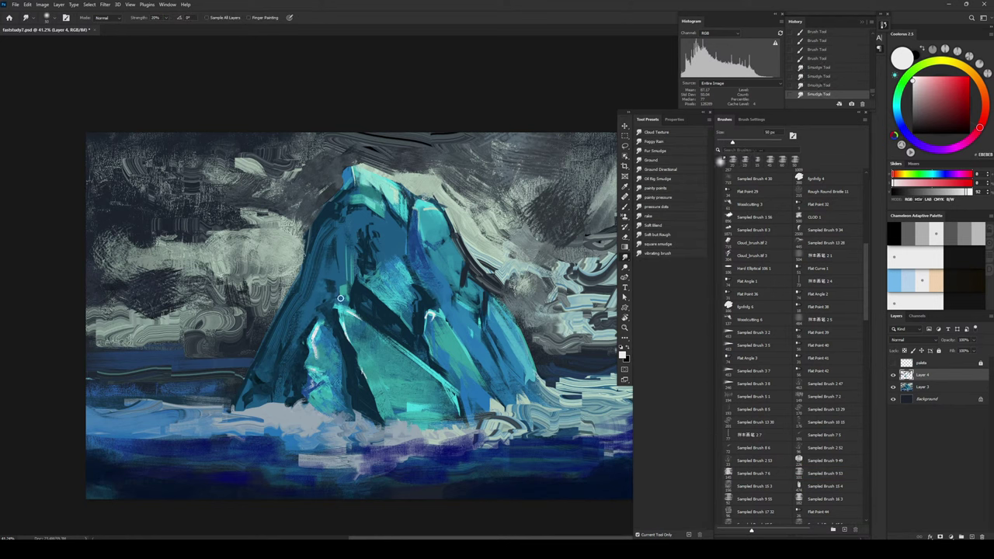
Step: Save the painting and flip the canvas horizontally
key(ctrl+s)
key(ctrl+shift+h)
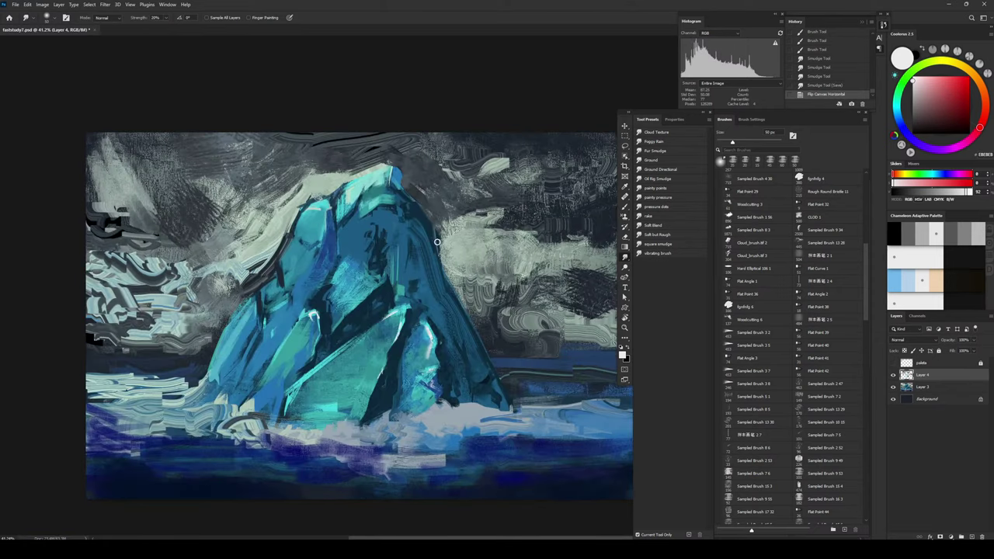
drag(437, 242, 361, 252)
Step: Sample dark navy and airbrush it over the lower-left water with the 2 AirBrush (Paint/Texture) preset, starting at 600 px
key(b)
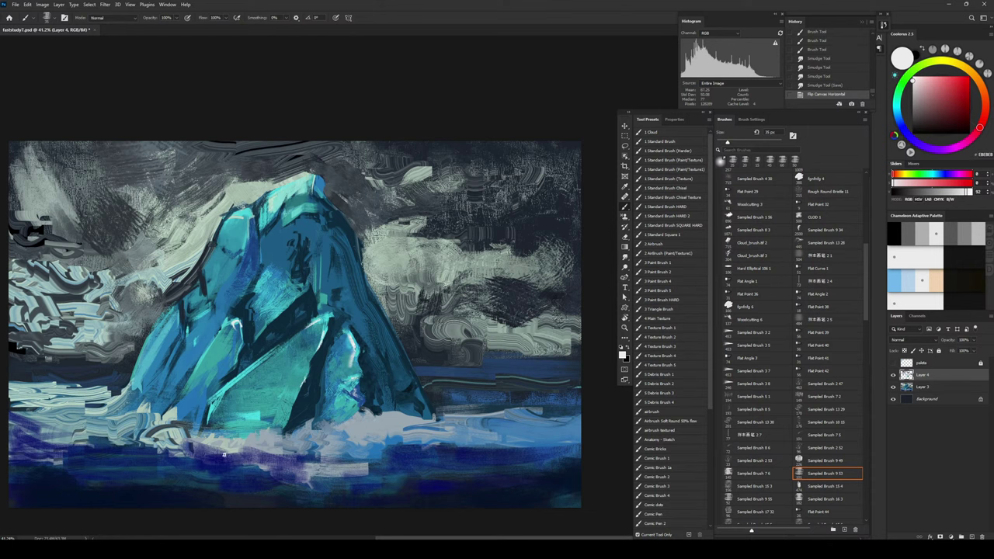
alt+click(125, 493)
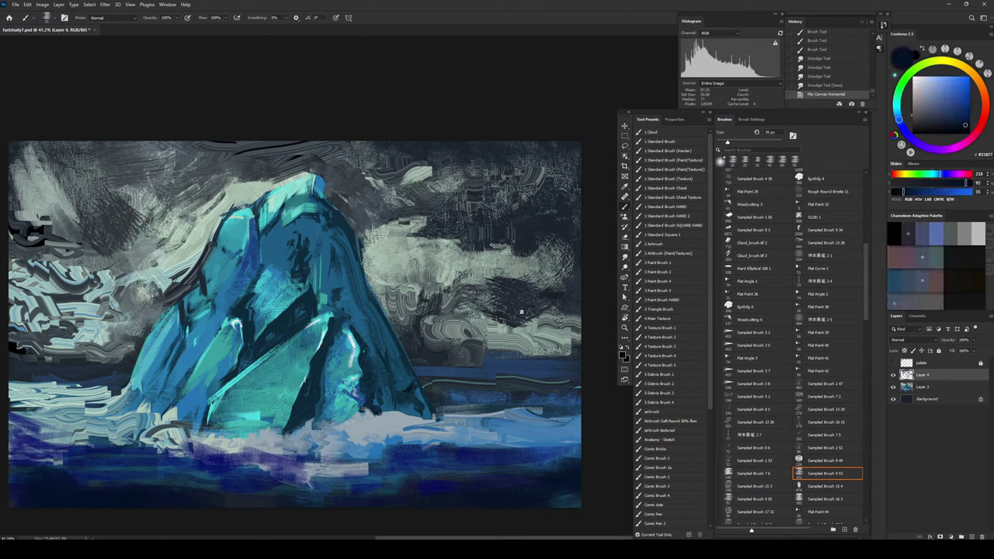
alt+click(299, 424)
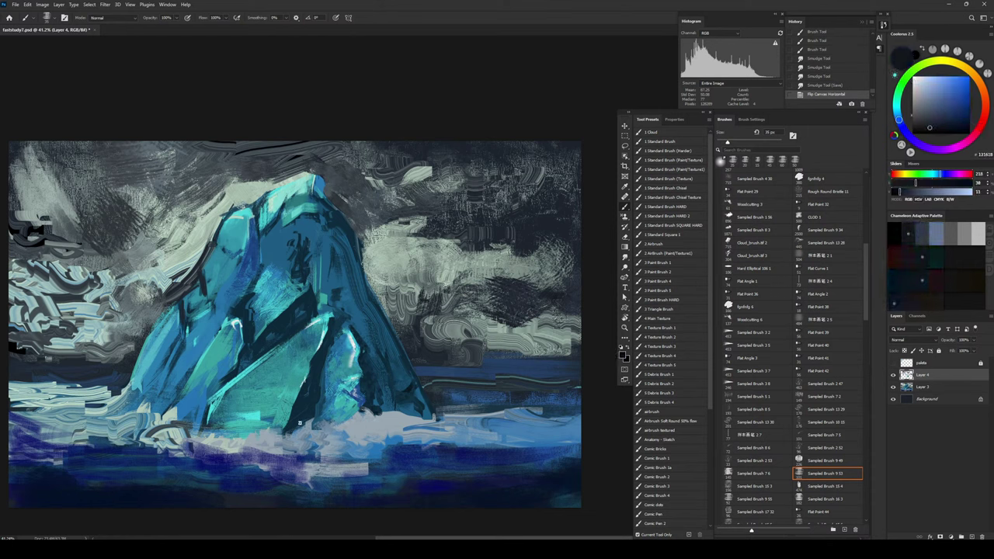
click(853, 268)
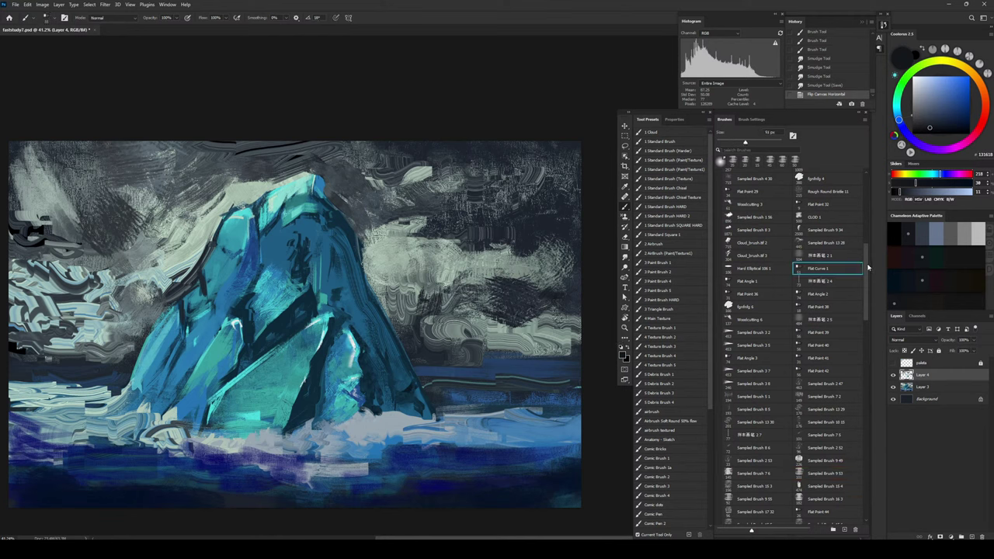
click(672, 254)
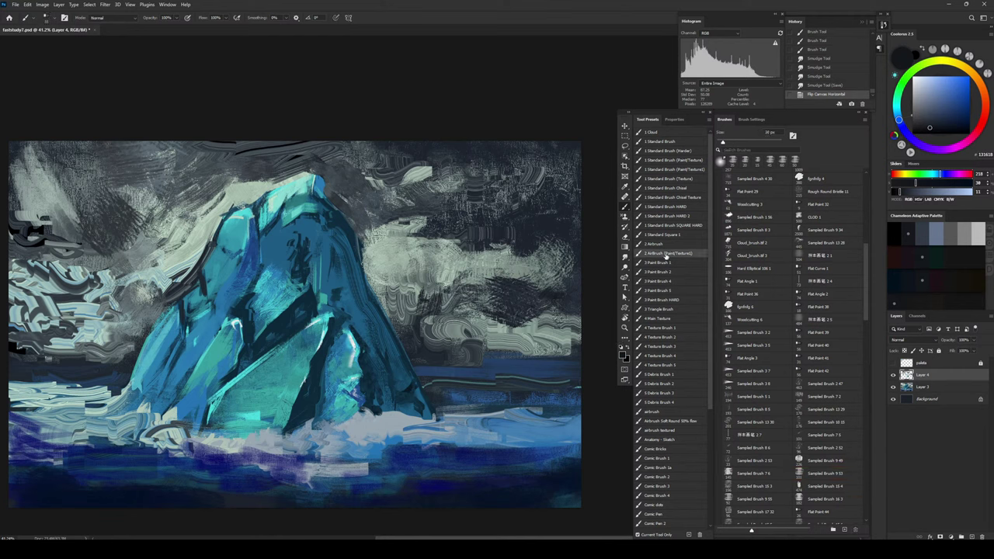
key(])
key(])
key(])
key(])
key(])
key(])
key(])
key(])
key(])
key(])
key(])
key(])
key(])
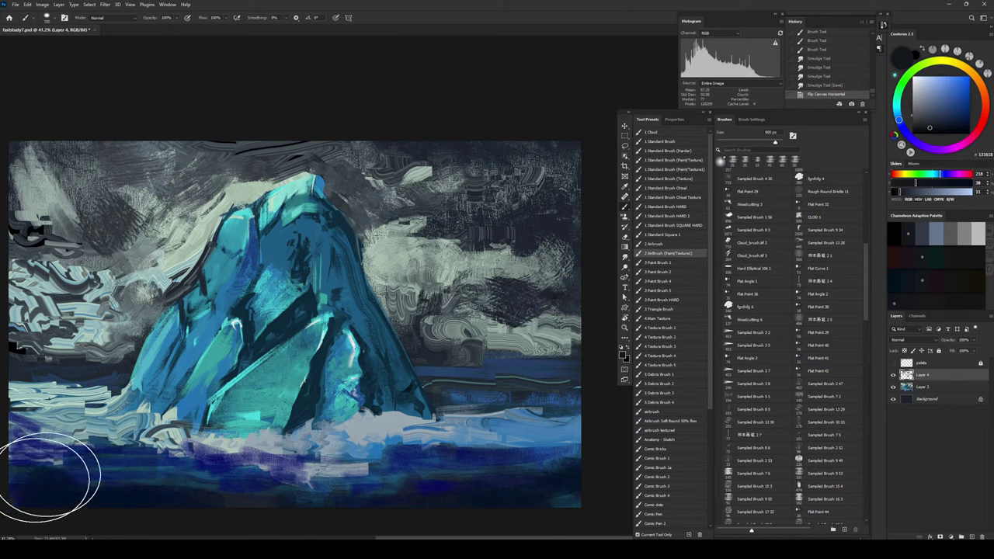
drag(61, 479, 111, 479)
key([)
key([)
key([)
key([)
key([)
mouse_move(45, 462)
mouse_down()
mouse_move(20, 442)
mouse_move(46, 488)
mouse_up()
Step: Darken the left foam's lower edge and the horizon band above it with the same dark navy, reducing the airbrush to 200 px
key(])
key(])
key(])
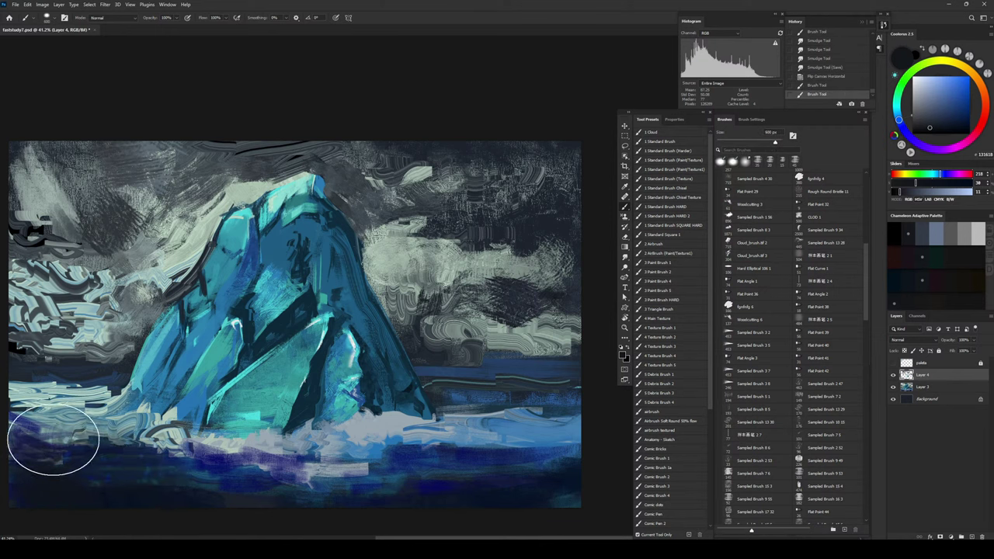
key([)
key([)
mouse_move(69, 441)
mouse_down()
mouse_move(30, 431)
mouse_move(51, 442)
mouse_up()
key([)
key([)
key([)
drag(57, 374, 77, 385)
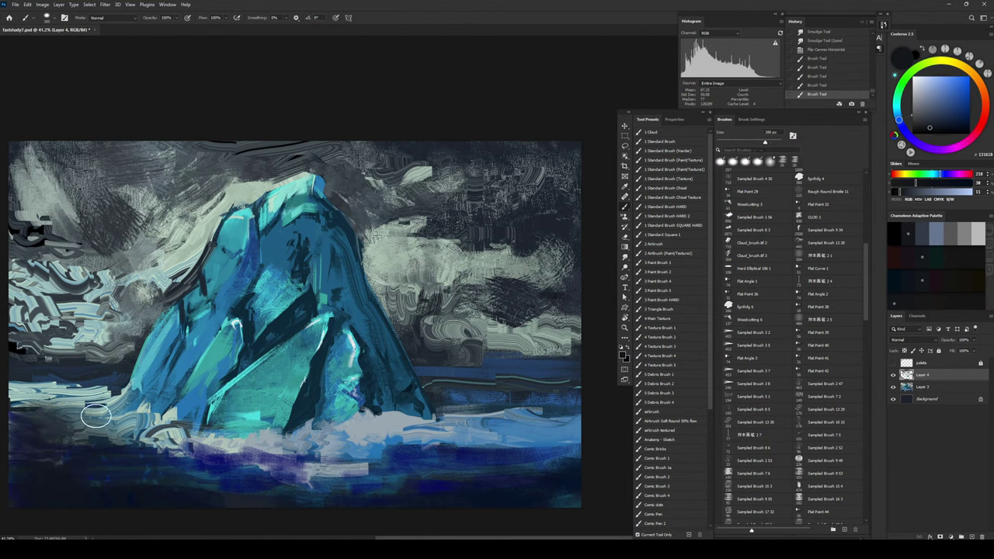
Step: Airbrush sampled grey-blue over the left foam at 200 and 400 px, then sample a darker blue near the horizon at 250 px
alt+click(94, 421)
mouse_move(81, 423)
mouse_down()
mouse_move(42, 424)
mouse_move(39, 437)
mouse_up()
key(])
key(])
key(])
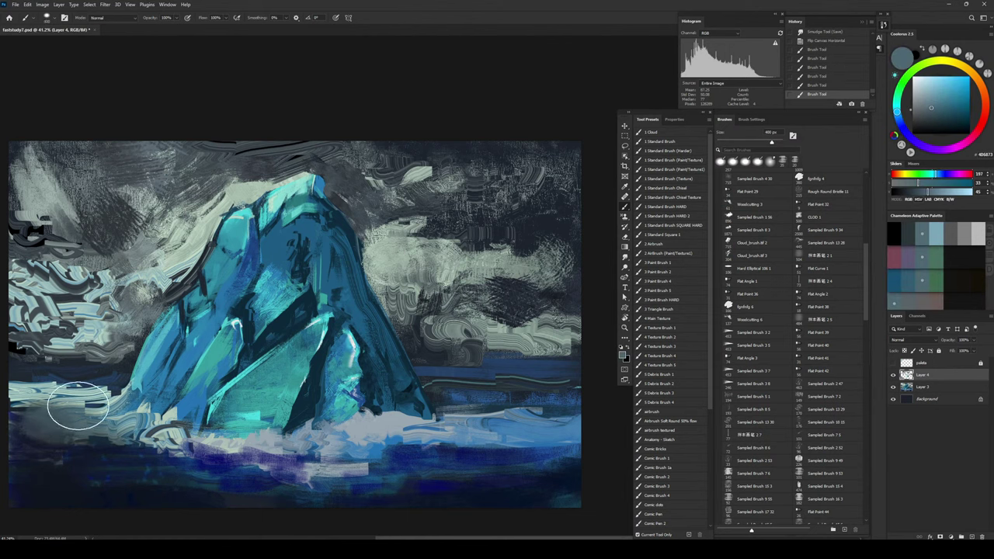
drag(79, 406, 42, 394)
key([)
key([)
alt+click(47, 379)
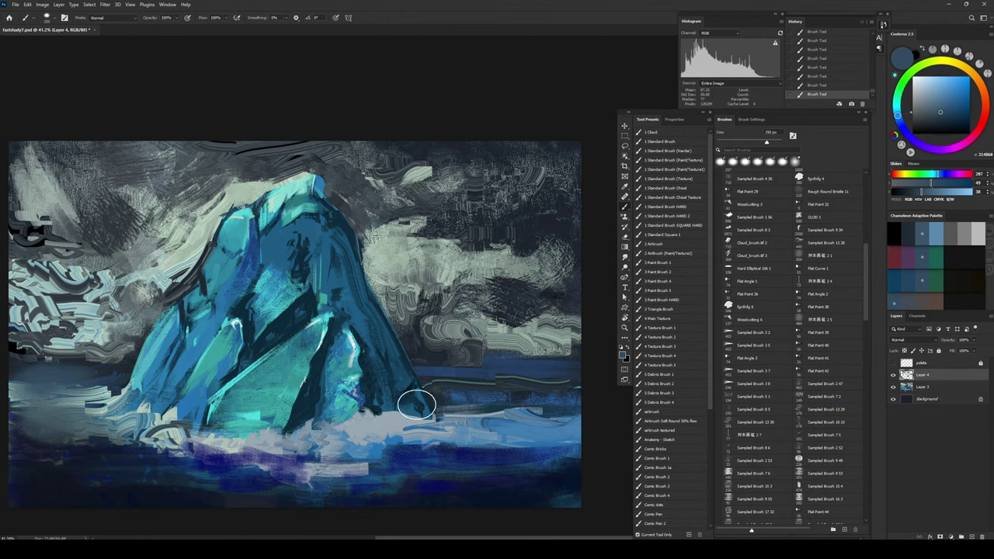
Step: Sample a dark tone from the mountain's lower-right slope and airbrush a soft shadow over the foam at its base at 200 px
key(bracketleft)
alt+click(379, 398)
mouse_move(384, 418)
mouse_down()
mouse_move(370, 380)
mouse_move(394, 412)
mouse_up()
Step: Try airbrushing teal sampled from the lower-right rock at 80 to 90 px, and undo the last stroke
alt+click(371, 381)
key(bracketleft)
key(bracketleft)
key(bracketleft)
key(bracketleft)
key(bracketleft)
key(bracketleft)
alt+click(358, 359)
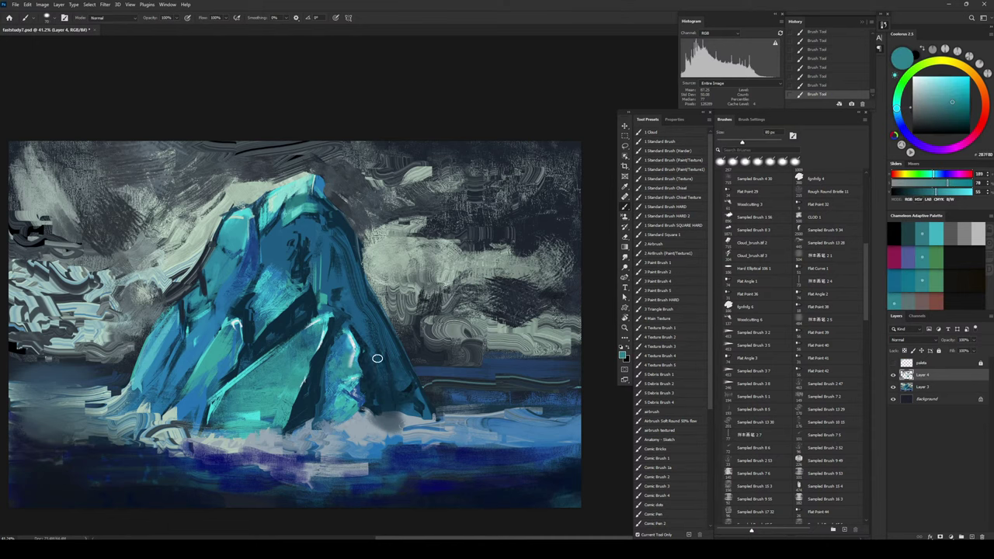
key(bracketright)
key(ctrl+z)
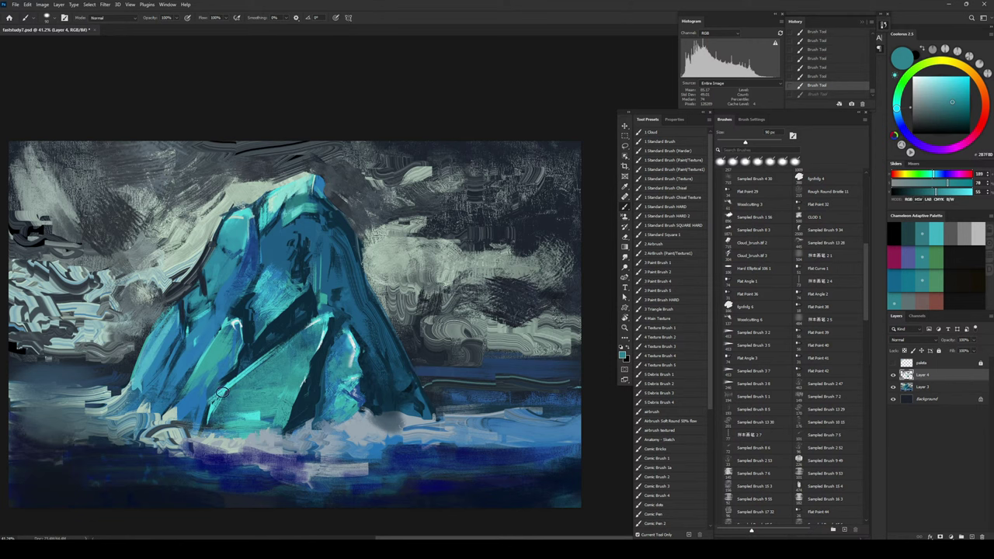
Step: Sample light turquoise from the peak and airbrush it softly over the mountain's upper-left face at 90 px
alt+click(300, 186)
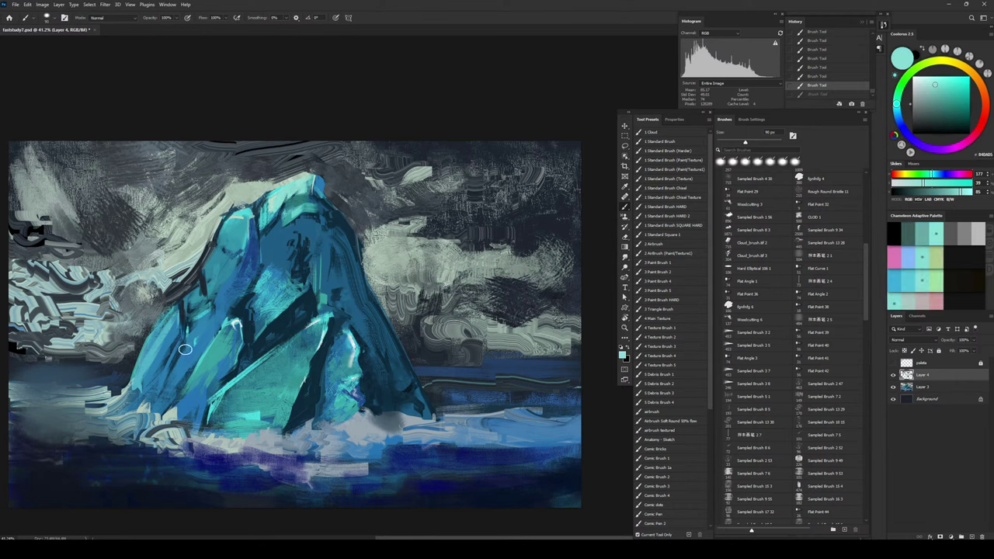
mouse_move(237, 298)
mouse_down()
mouse_move(215, 284)
mouse_move(219, 250)
mouse_up()
key(bracketright)
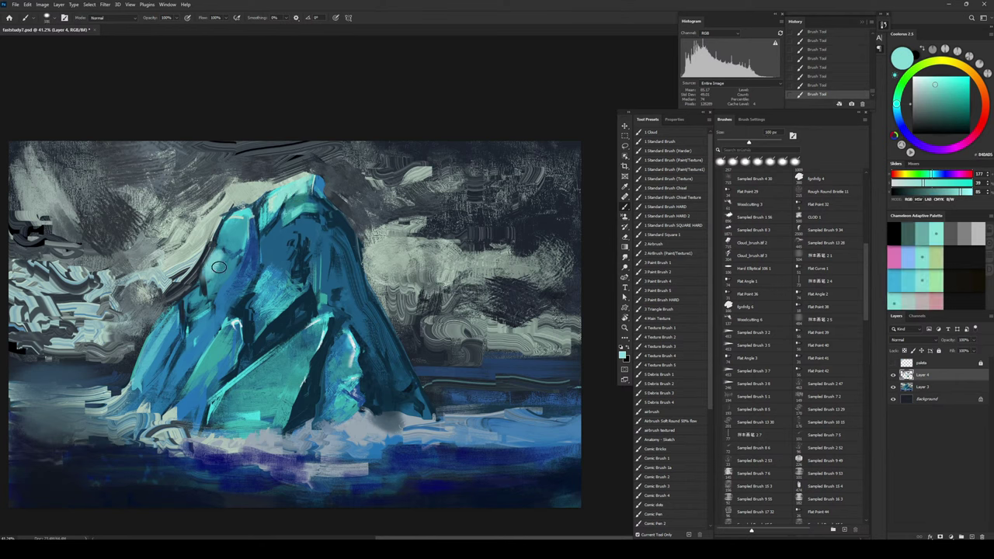
key(bracketright)
key(bracketright)
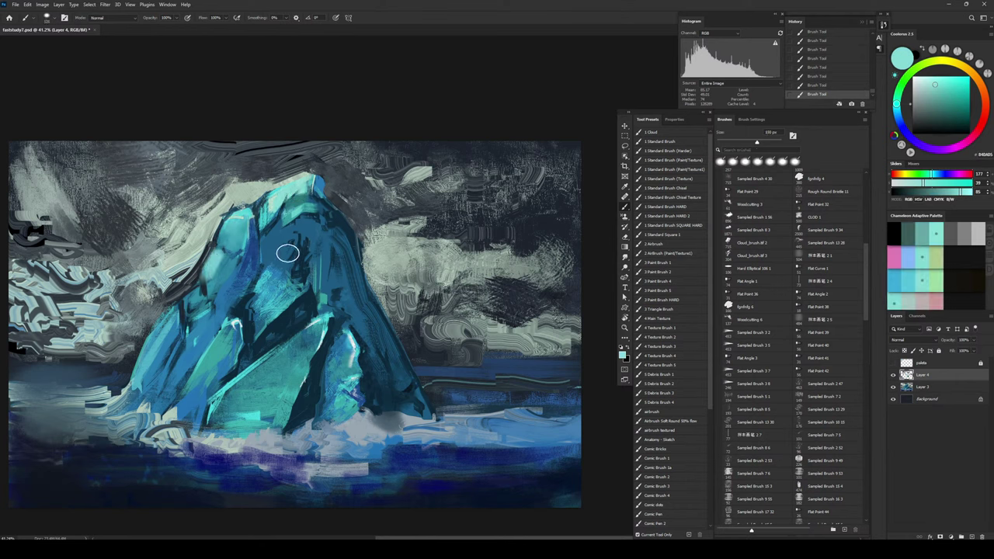
mouse_move(273, 239)
mouse_down()
mouse_move(291, 234)
mouse_move(269, 236)
mouse_move(278, 233)
mouse_up()
key(ctrl+z)
Step: Paint bright turquoise highlight strokes on the ice just below the iceberg's peak with a 40 px brush and a colour sampled there
key(bracketleft)
key(bracketleft)
key(bracketleft)
key(bracketleft)
key(bracketleft)
key(bracketleft)
key(bracketleft)
key(bracketleft)
key(bracketleft)
key(bracketleft)
alt+click(278, 226)
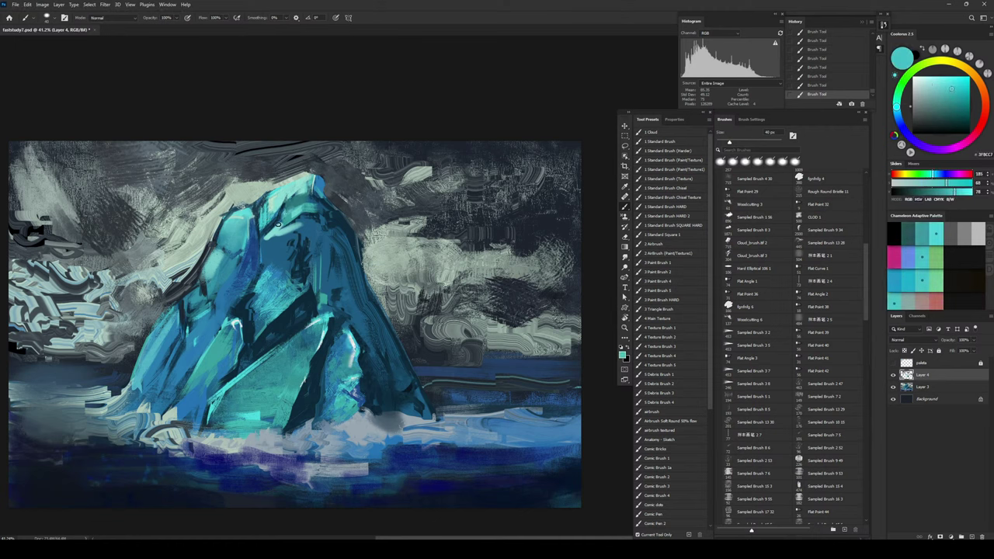
Step: Sample dark blues from the central face and paint shadow strokes in the hollow below the peak with a 40 px brush
alt+click(294, 220)
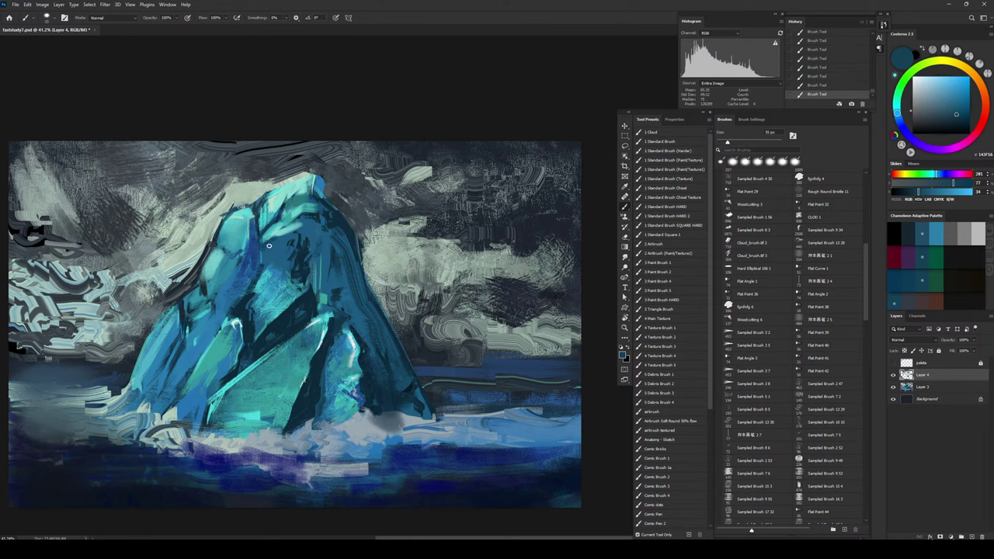
key(bracketright)
key(bracketright)
key(bracketright)
alt+click(300, 257)
drag(297, 279, 304, 284)
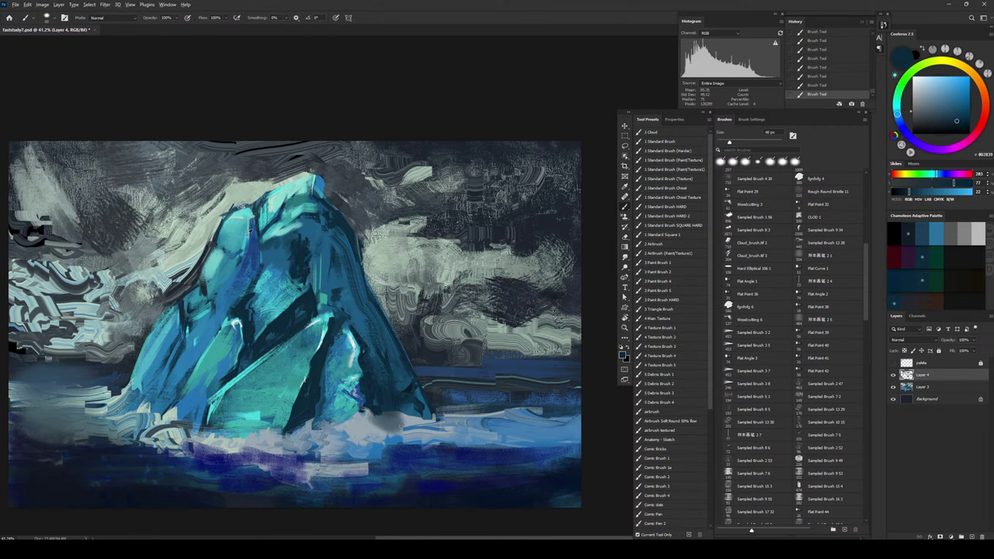
Step: Sample mid blue from the iceberg's left slope and rework the central face below the peak with a brush of about 60 px
alt+click(234, 290)
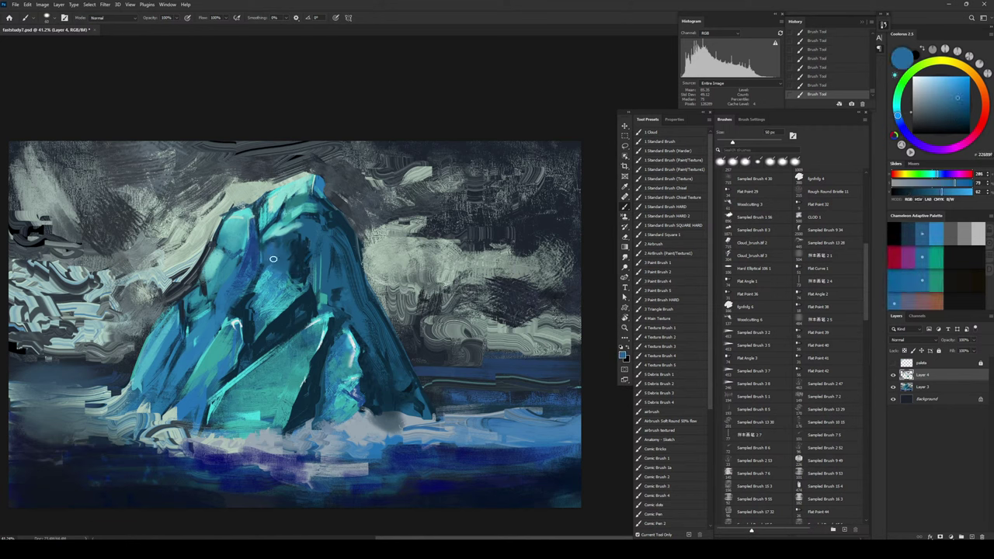
key(bracketright)
key(bracketright)
key(bracketright)
key(bracketleft)
alt+click(253, 233)
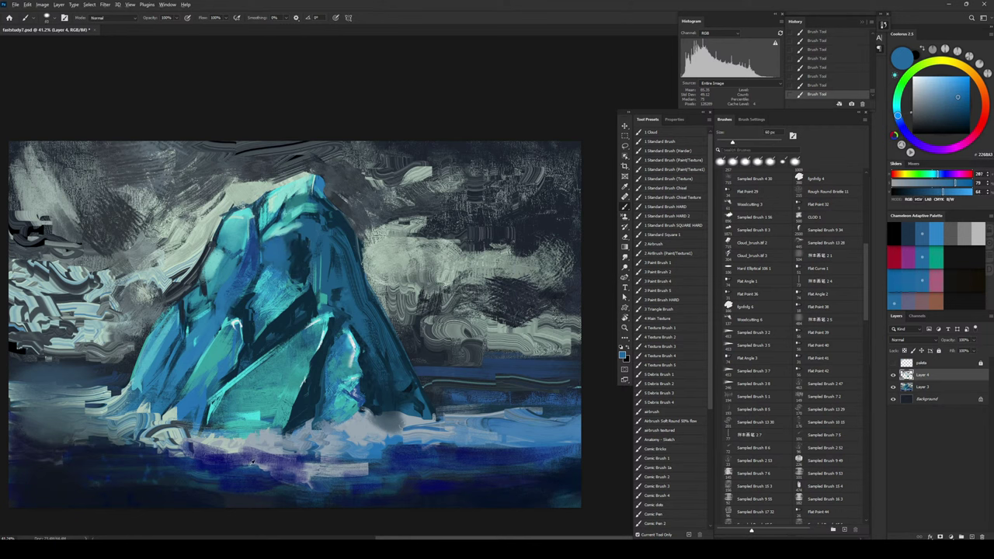
Step: Sample deep indigo from the water and add small dark accents under the peak's highlight with a 30 px brush
alt+click(224, 456)
key(bracketleft)
key(bracketleft)
key(bracketleft)
mouse_move(264, 239)
mouse_down()
mouse_move(294, 236)
mouse_move(289, 243)
mouse_up()
key(ctrl+z)
key(bracketleft)
key(bracketright)
key(bracketright)
key(bracketright)
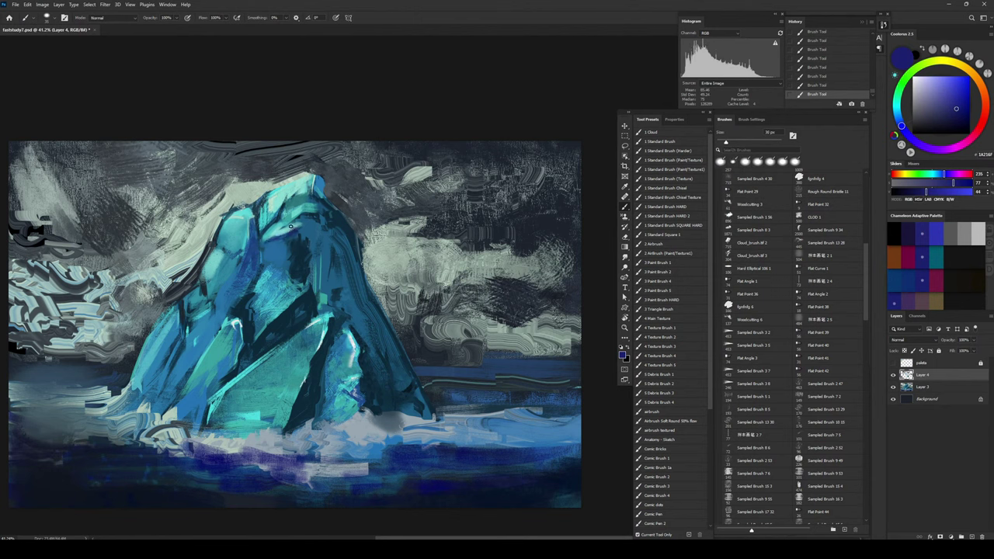
Step: Brighten the ledge below the peak with 40 px light turquoise strokes and refine its shadow with a sampled dark blue at 15 px
alt+click(289, 224)
key(bracketright)
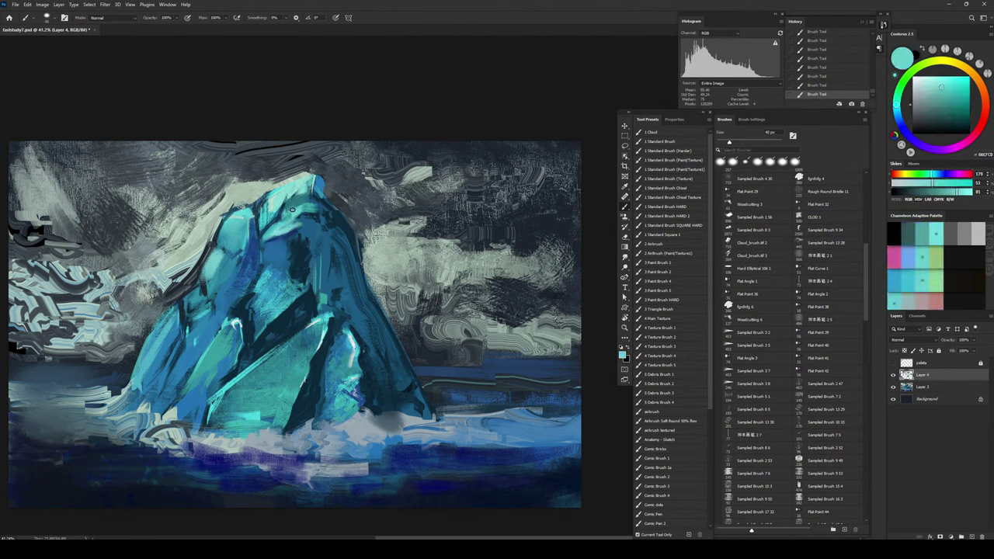
alt+click(283, 212)
key(bracketleft)
key(bracketleft)
key(bracketleft)
key(bracketleft)
key(bracketleft)
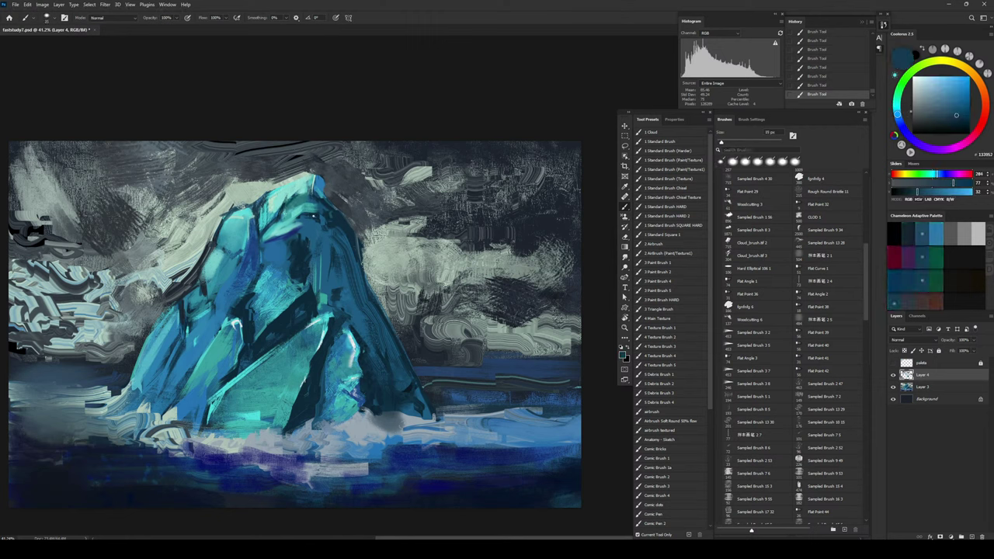
alt+click(338, 217)
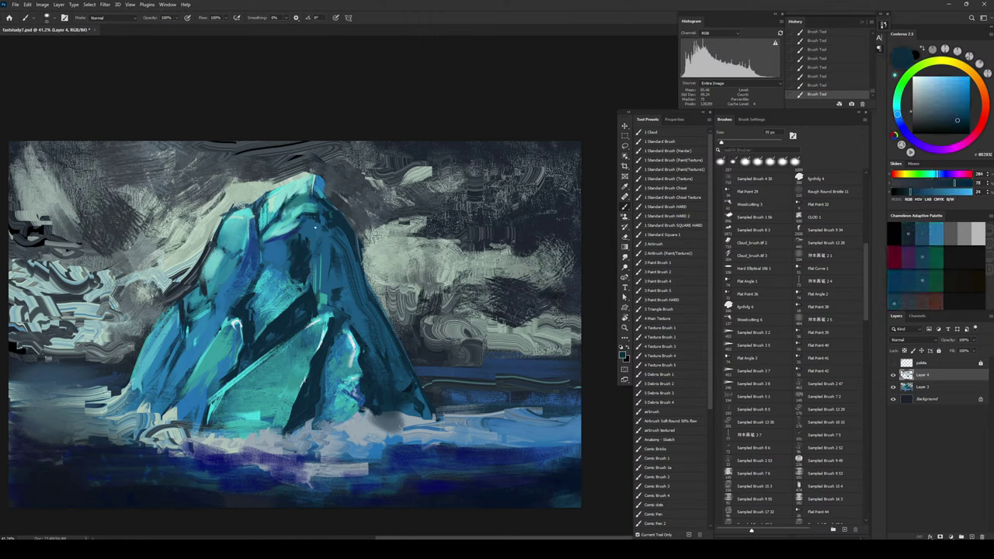
Step: Sample turquoise from the ledge below the peak and broaden its highlight with a larger brush
alt+click(275, 236)
key(bracketright)
key(bracketright)
key(bracketright)
key(bracketright)
key(bracketright)
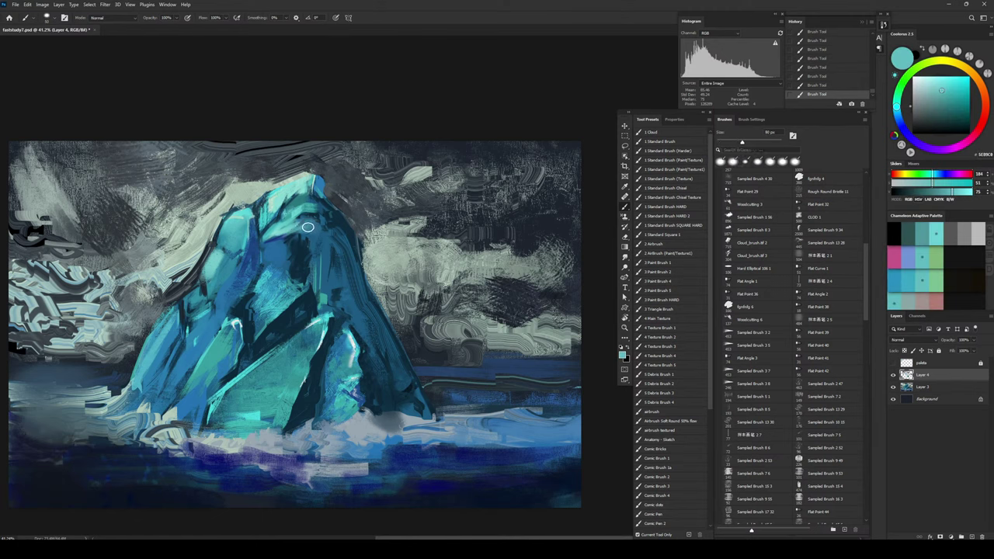
Step: Sample bright blue from the peak's right edge and paint it down the iceberg's upper right face
alt+click(321, 241)
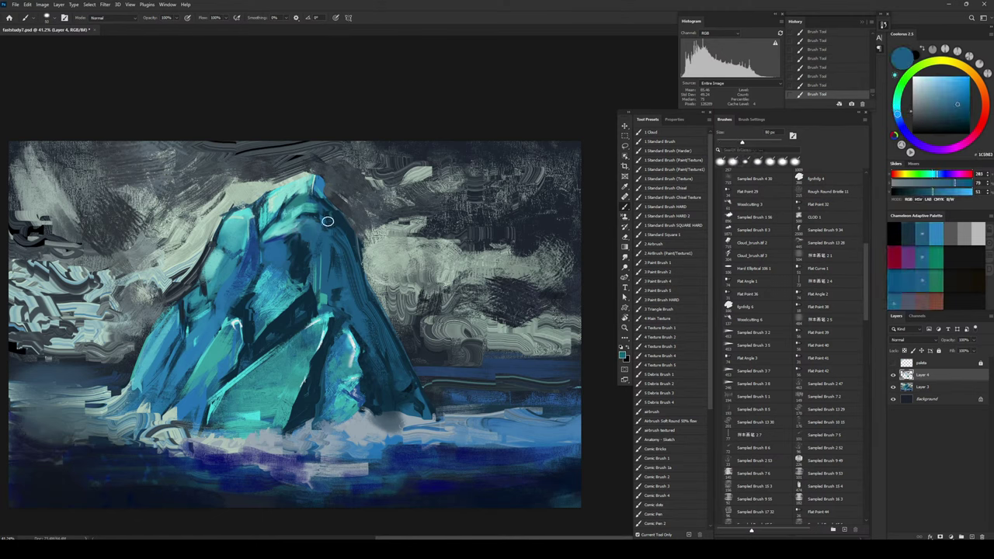
alt+click(325, 187)
drag(303, 227, 324, 252)
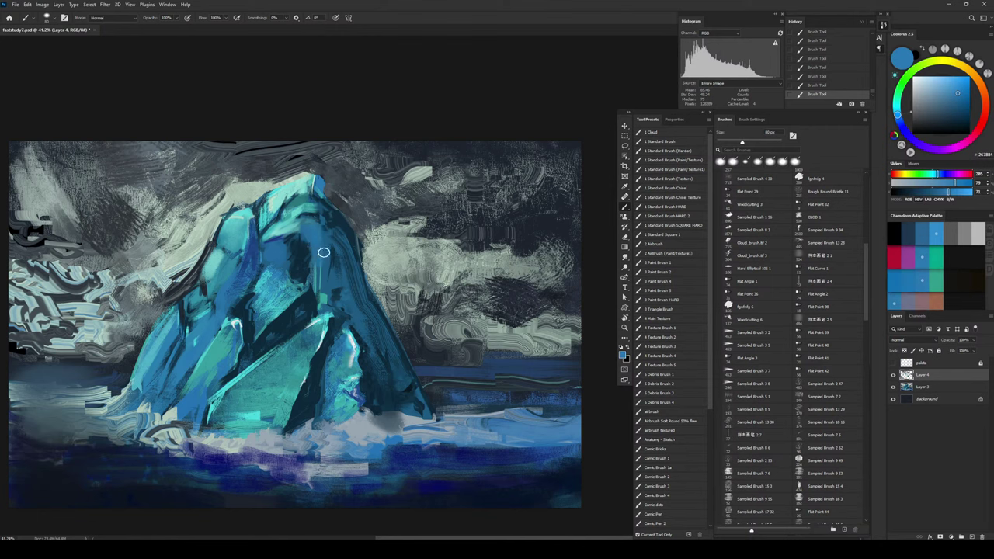
Step: Sample dark blue from the central crevice and sharpen the shadows beneath the upper ledge with a 20 px brush
alt+click(284, 328)
key(bracketleft)
key(bracketleft)
key(bracketleft)
key(bracketleft)
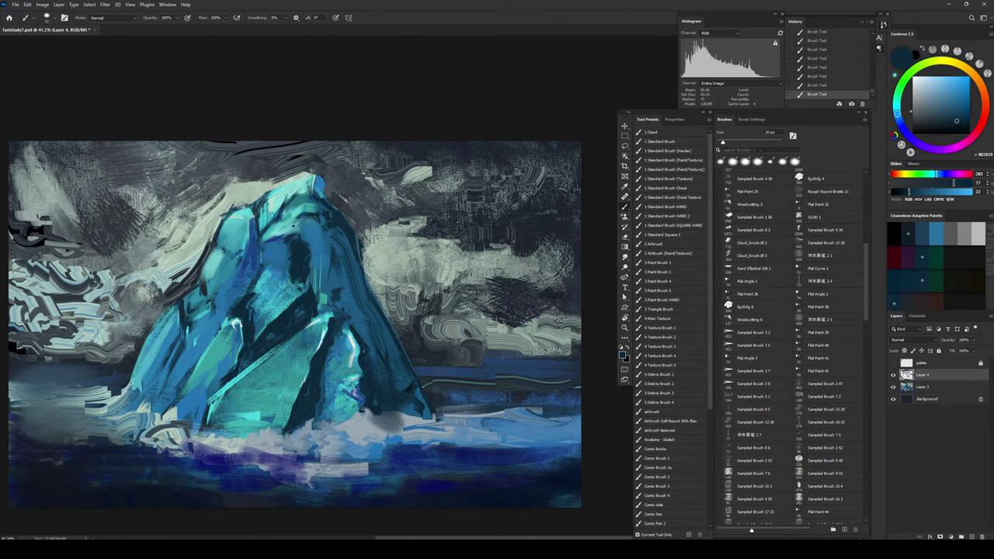
Step: Paint thin turquoise edge lines beside the dark hollow below the peak and pick up a lighter turquoise from the summit
alt+click(287, 260)
drag(290, 239, 291, 238)
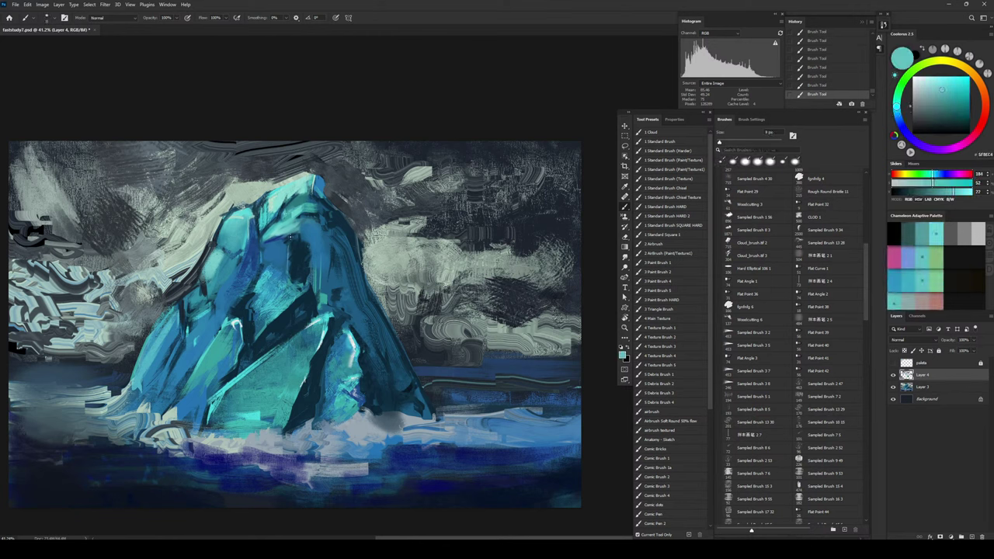
drag(287, 275, 289, 254)
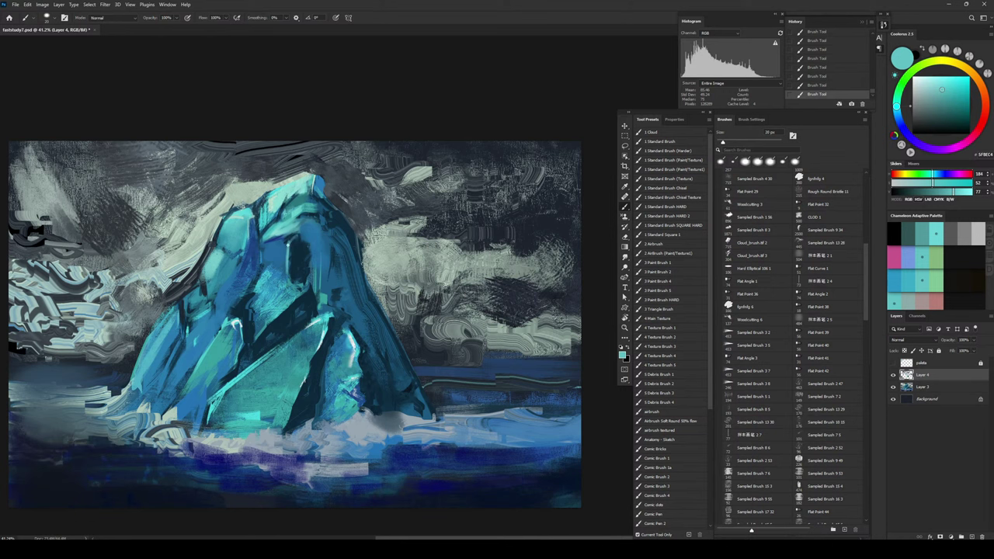
alt+click(309, 182)
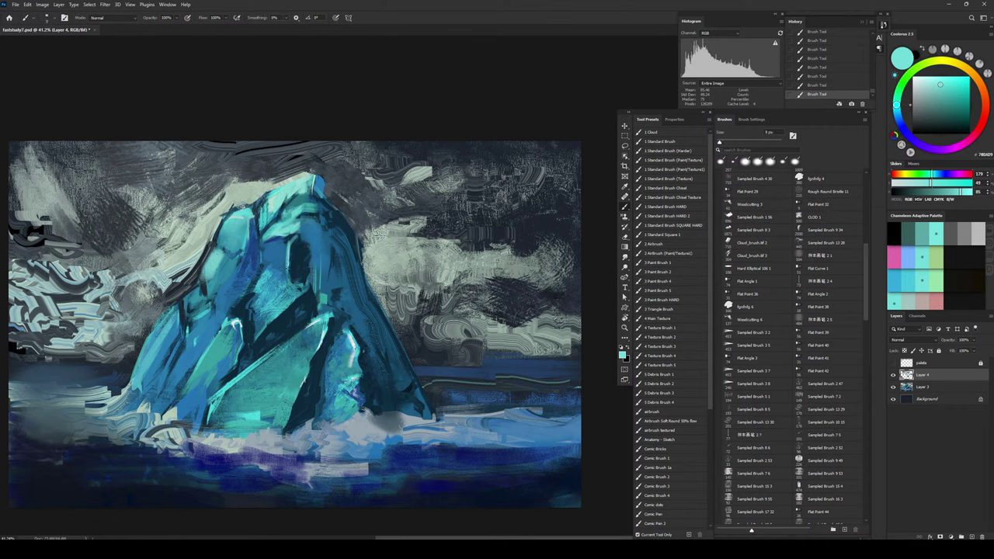
Step: Sample deep blue from the upper groove and paint it around the central hollow with a 50 px brush, picking up lighter blue below
alt+click(255, 246)
key(bracketright)
key(bracketright)
key(bracketright)
key(bracketright)
key(bracketright)
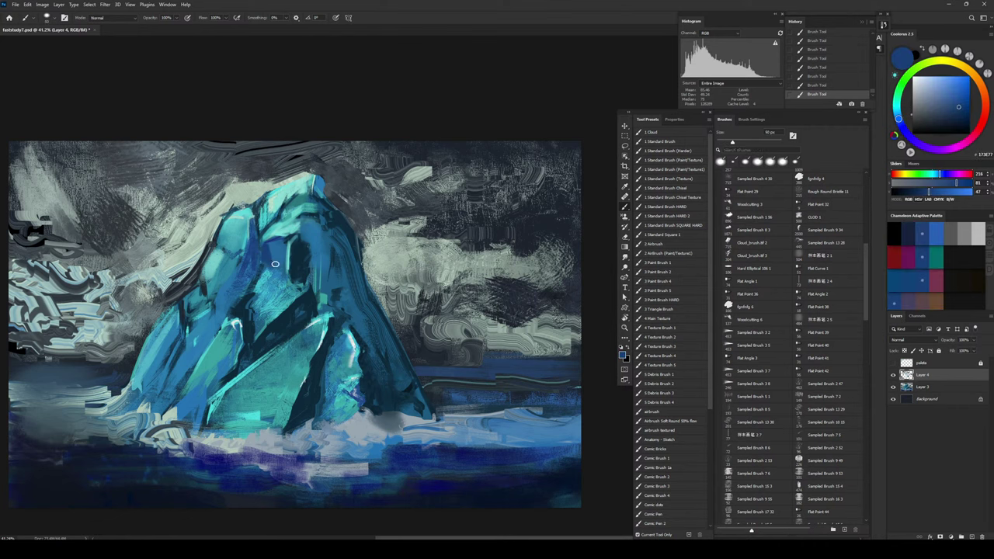
mouse_move(286, 270)
mouse_down()
mouse_move(287, 245)
mouse_move(312, 255)
mouse_up()
key(bracketleft)
alt+click(269, 287)
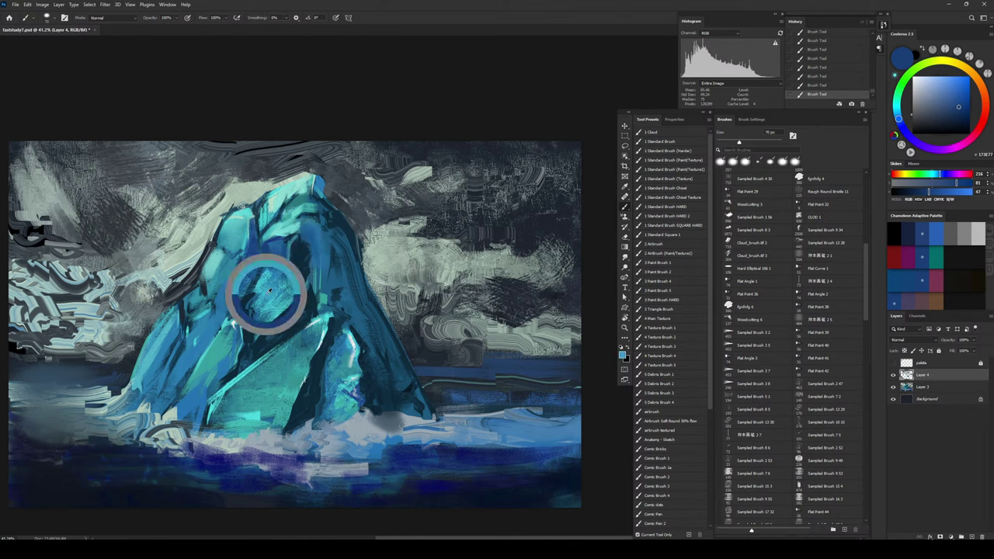
Step: Sample turquoise from the upper ledge and add small highlight strokes to the central face with 9 px and 25 px brushes
alt+click(292, 209)
key(bracketleft)
key(bracketleft)
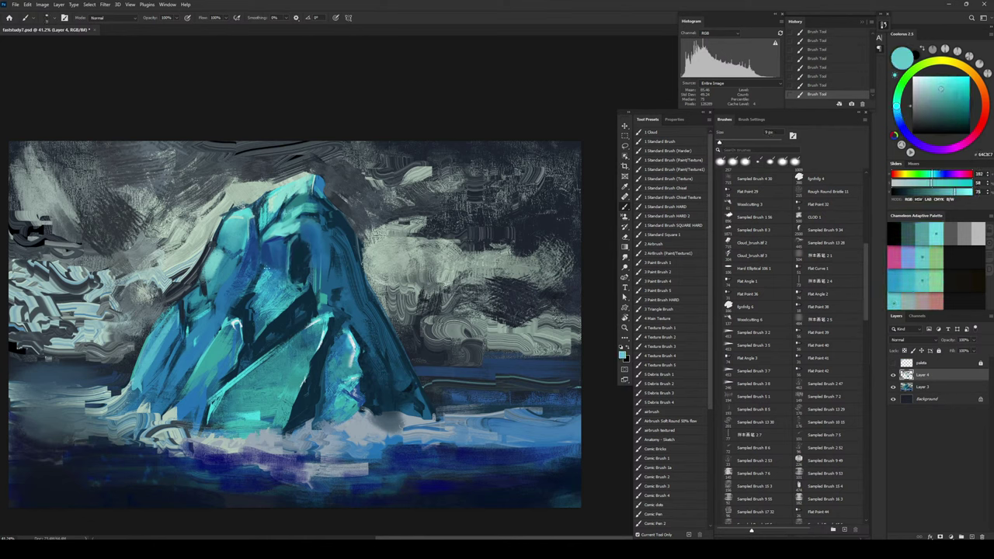
key(bracketright)
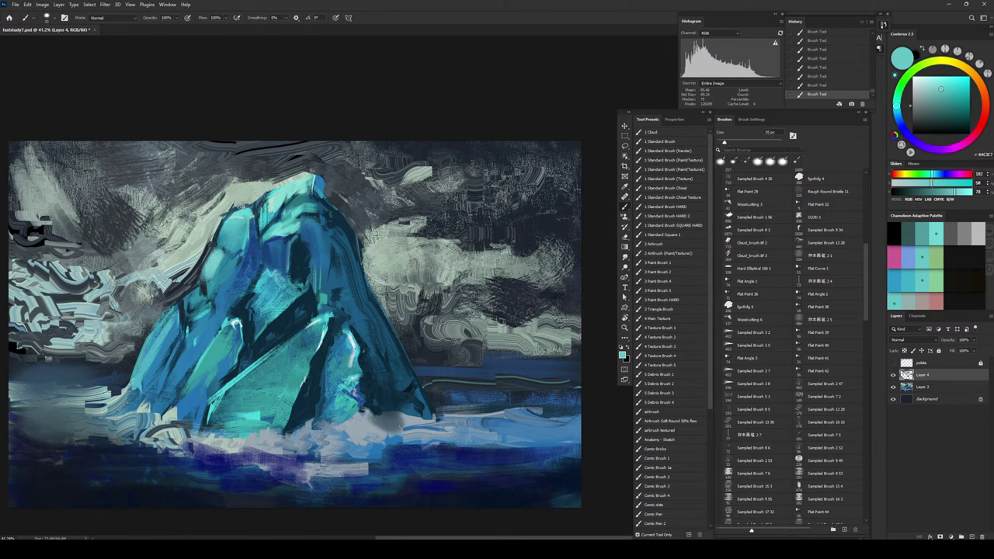
Step: Sample teal blue from the iceberg's left face and paint over its lower part with a 50 px brush
alt+click(230, 265)
key(bracketright)
key(bracketright)
key(bracketright)
key(bracketright)
key(bracketright)
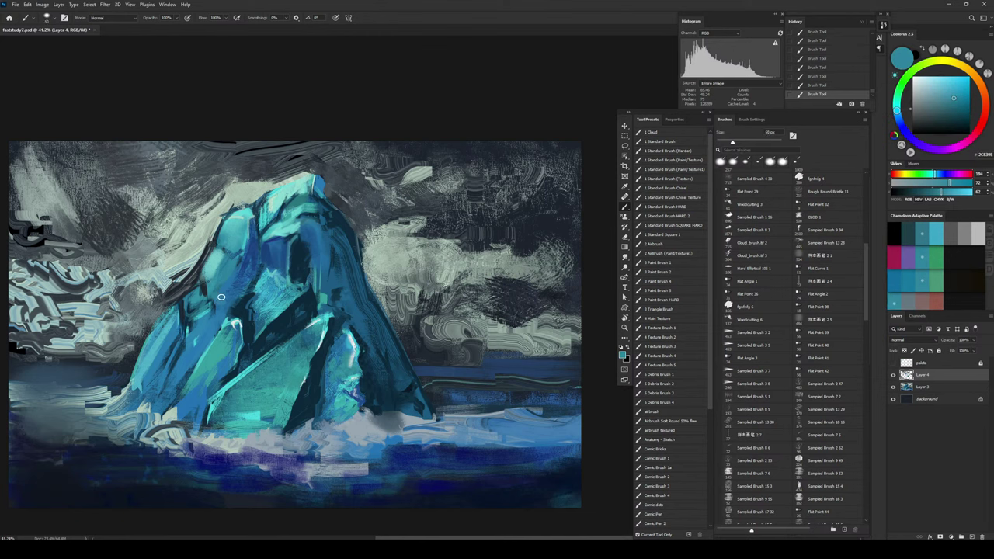
Step: Paint a thin bright turquoise edge on the left face with a 10 px brush, undoing and repeating the stroke
alt+click(250, 231)
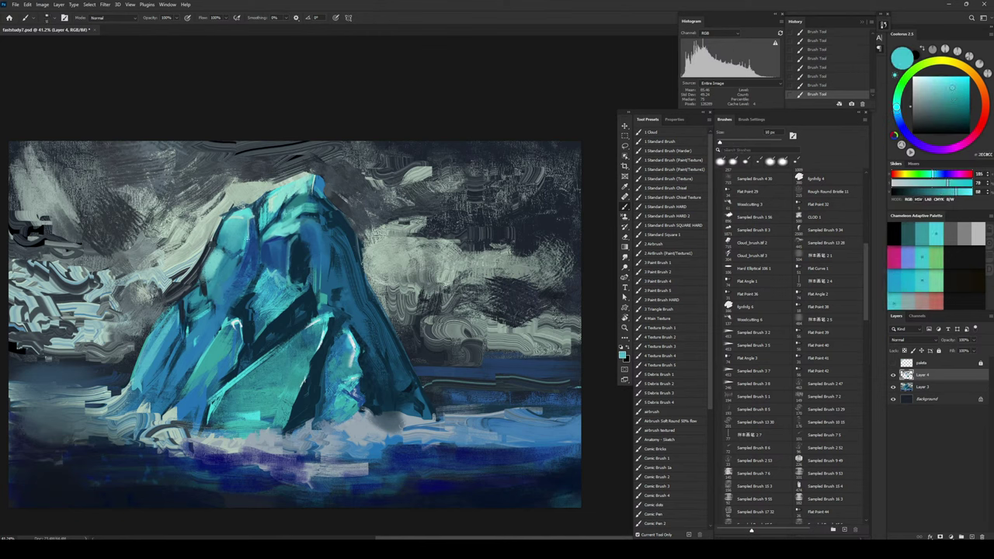
key(bracketleft)
key(bracketleft)
key(bracketleft)
key(bracketleft)
key(bracketleft)
key(ctrl+z)
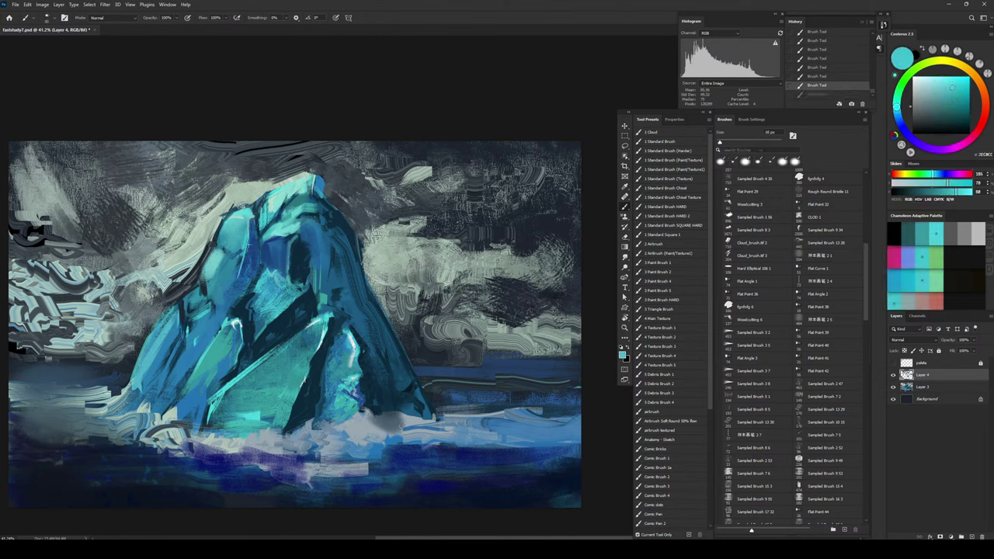
mouse_move(249, 240)
mouse_down()
mouse_move(227, 290)
mouse_move(215, 278)
mouse_up()
Step: Enlarge the brush and paint light turquoise, sampled nearby, over the lower part of the left face's highlight
key(bracketright)
key(bracketright)
key(bracketright)
right_click(213, 280)
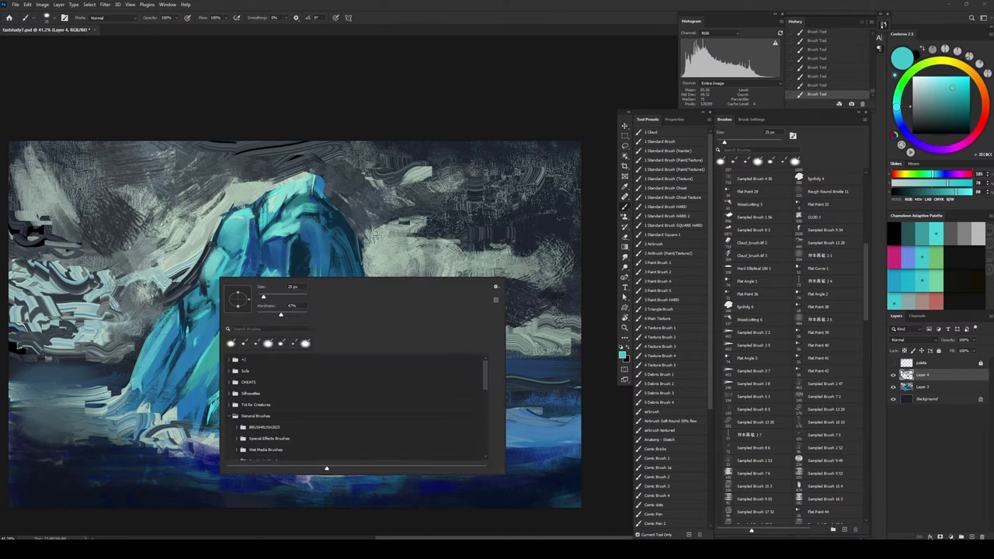
key(Escape)
alt+click(213, 266)
drag(221, 263, 213, 275)
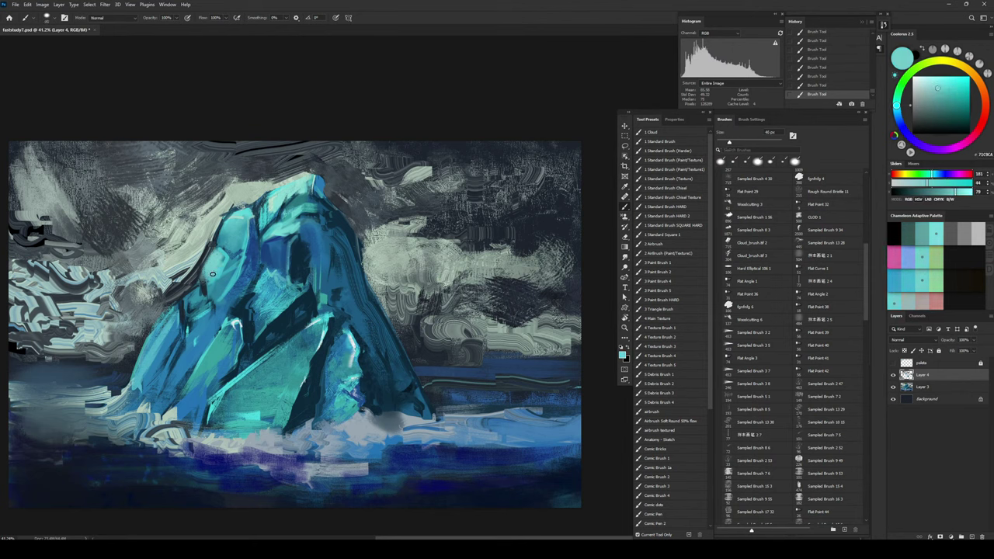
Step: Blend the left face's highlight into its shadow with sampled turquoise and teal tones, using a brush of up to 50 px
key(bracketright)
key(bracketright)
key(bracketright)
alt+click(233, 256)
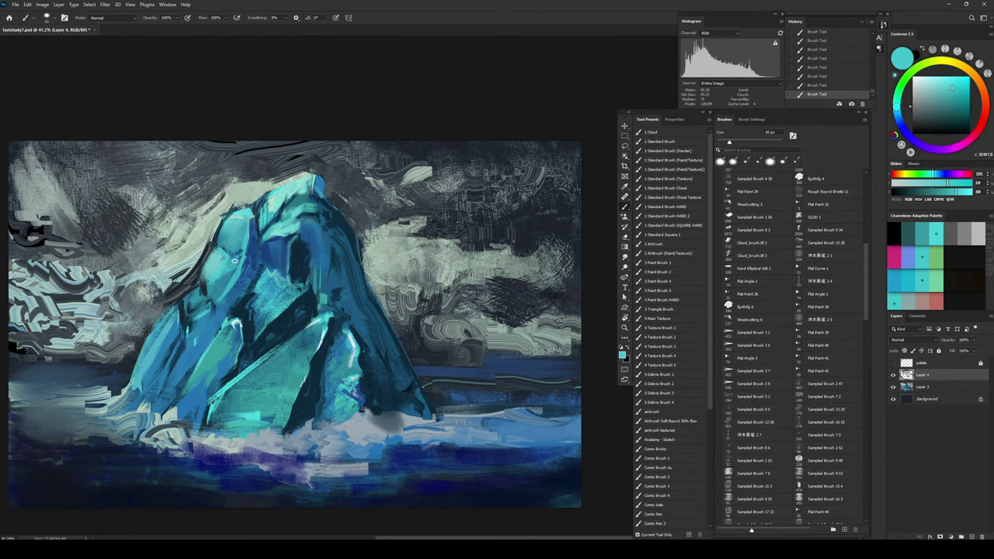
alt+click(233, 257)
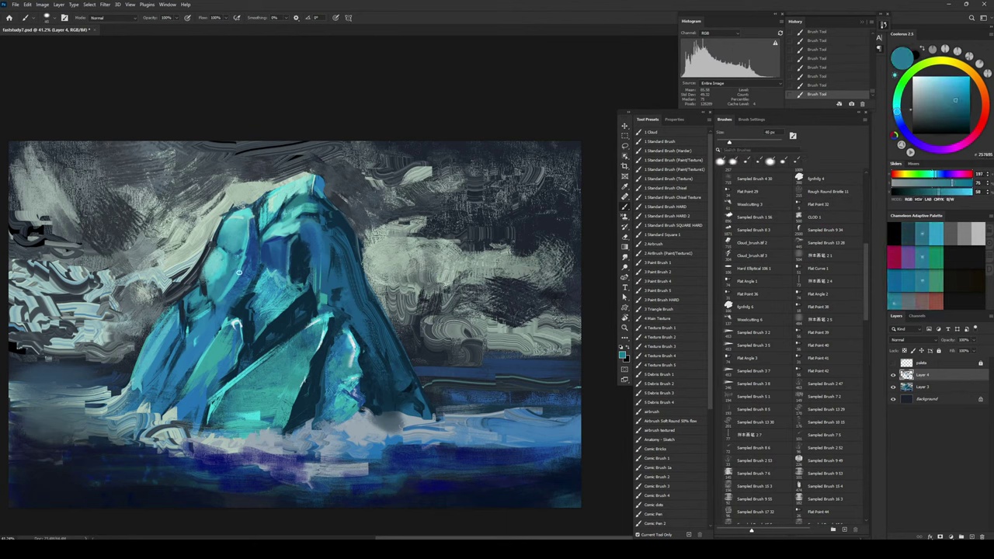
alt+click(224, 254)
key(bracketright)
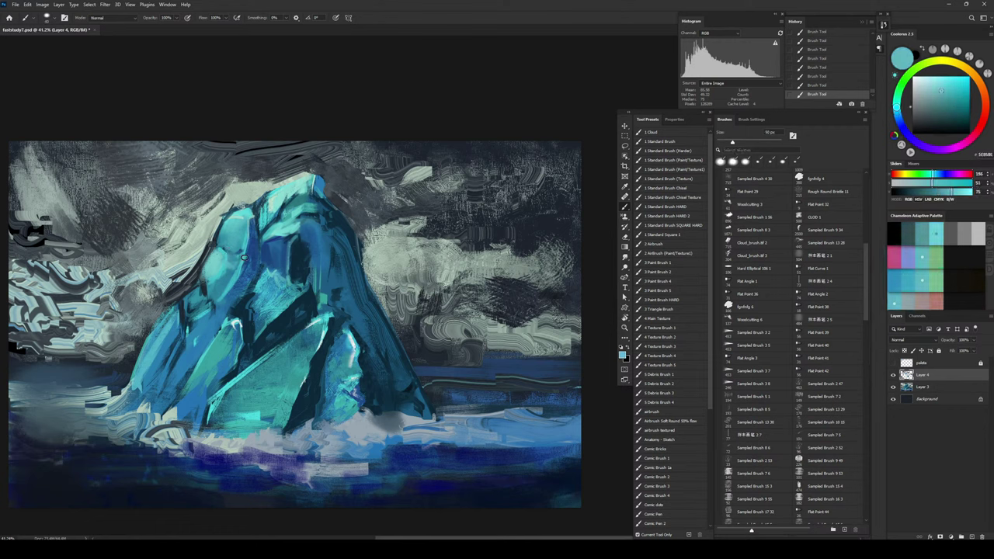
Step: Sample pale aqua from the peak and highlight the top of the left shoulder with a smaller brush
alt+click(295, 189)
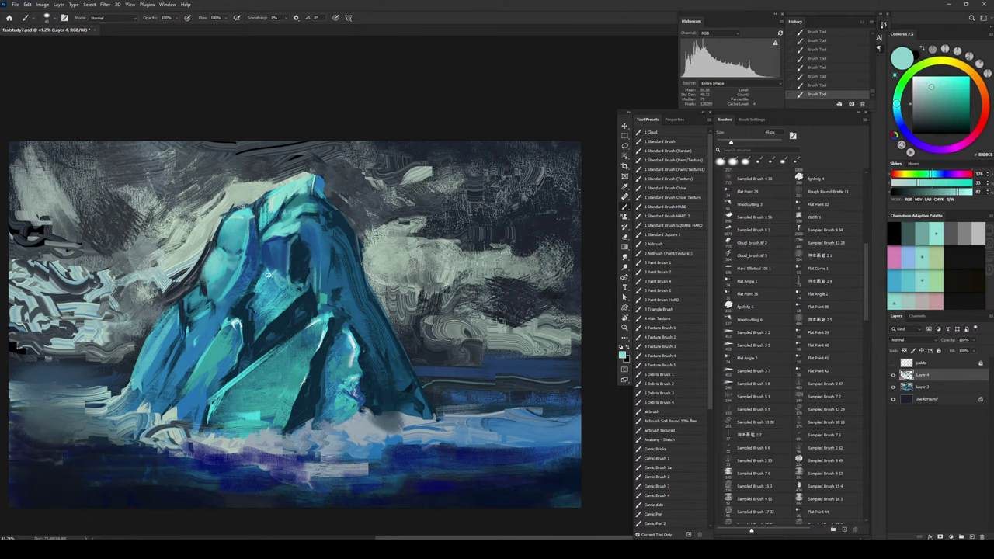
key(bracketleft)
key(bracketleft)
key(bracketleft)
drag(232, 217, 246, 210)
Step: Sample pale green-white from the peak and paint a thin 9 px highlight down the left shoulder's right edge, redoing unsatisfactory strokes
alt+click(292, 182)
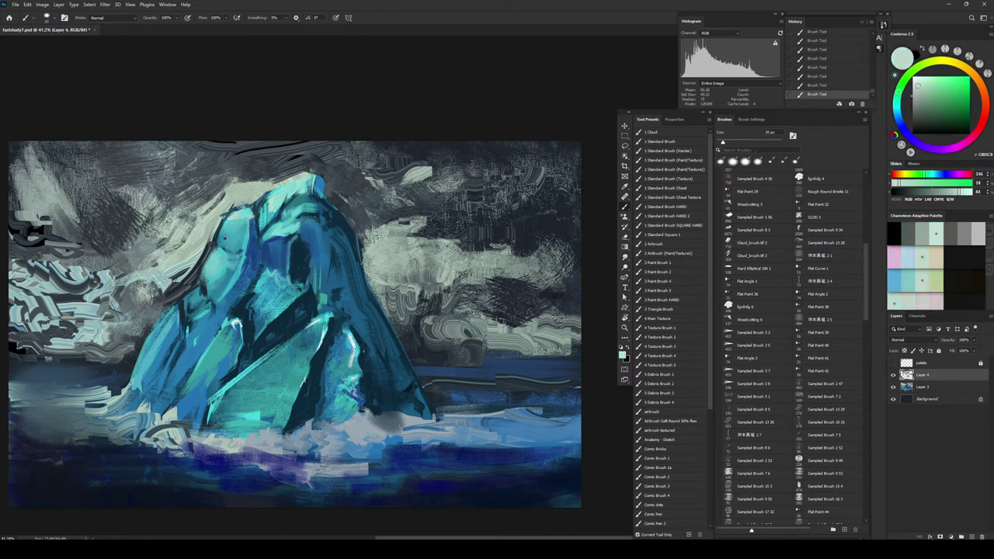
key(ctrl+z)
key(bracketright)
key(bracketright)
key(bracketright)
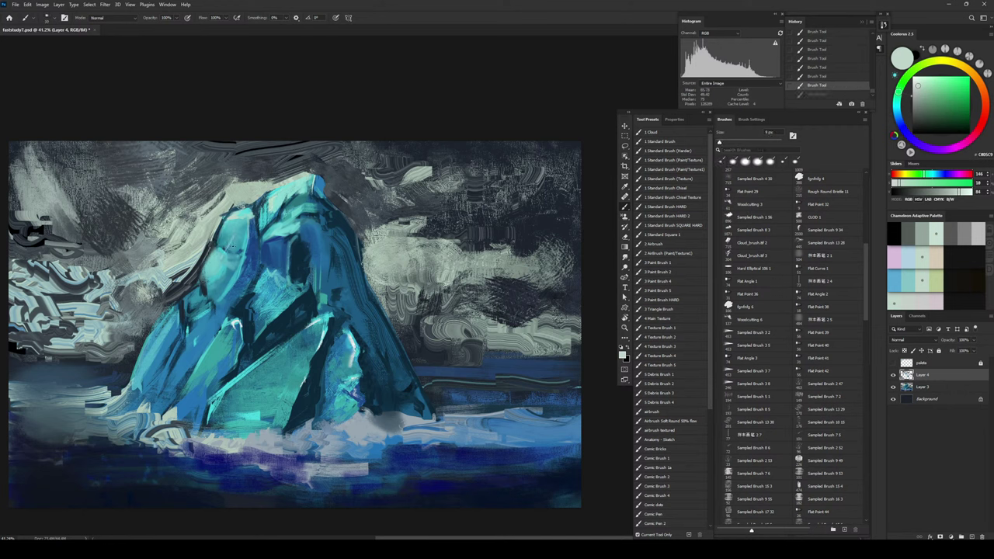
drag(252, 222, 246, 255)
key(bracketleft)
key(bracketleft)
key(ctrl+z)
drag(252, 221, 248, 250)
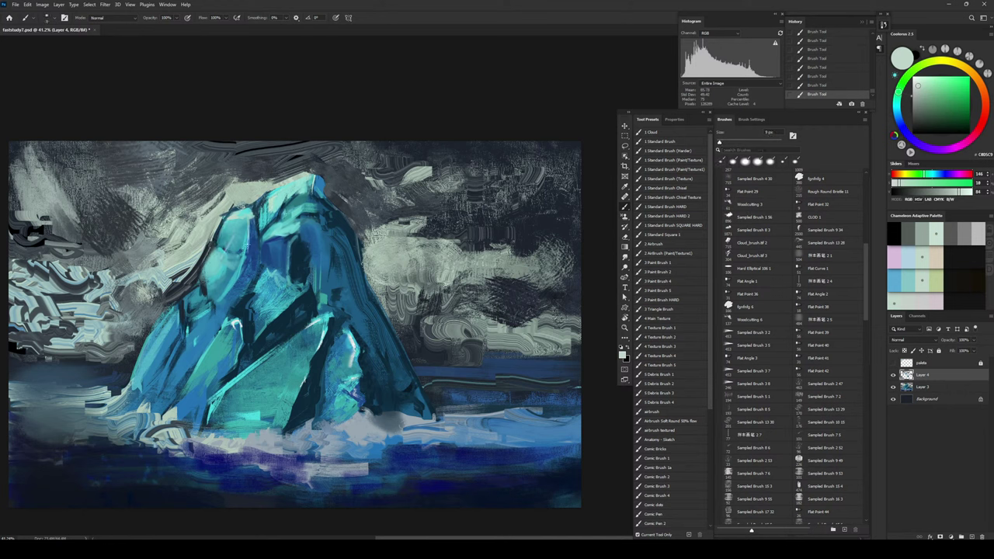
Step: Sample turquoise tones from the left shoulder and smooth its highlighted face with a brush of up to 45 px
key(period)
key(period)
alt+click(231, 244)
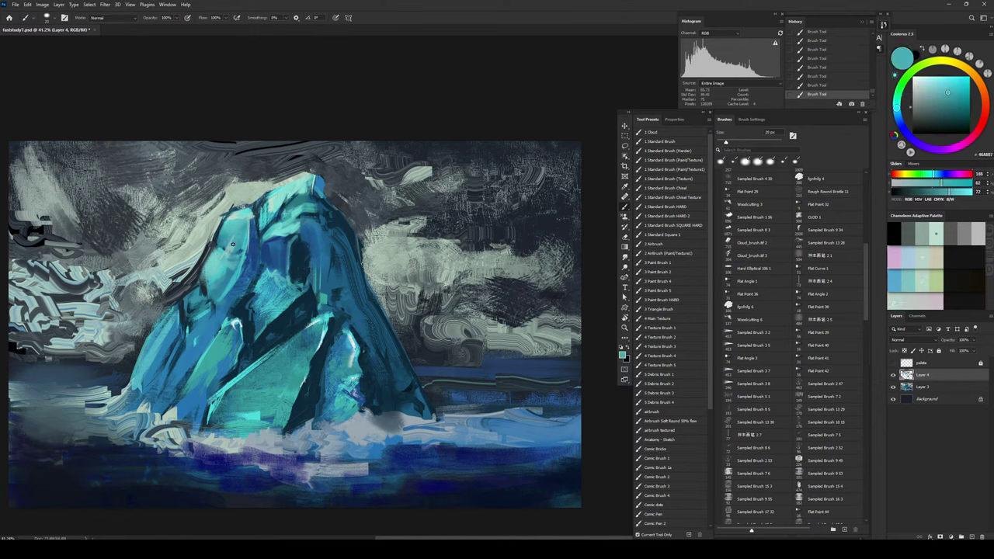
alt+click(231, 246)
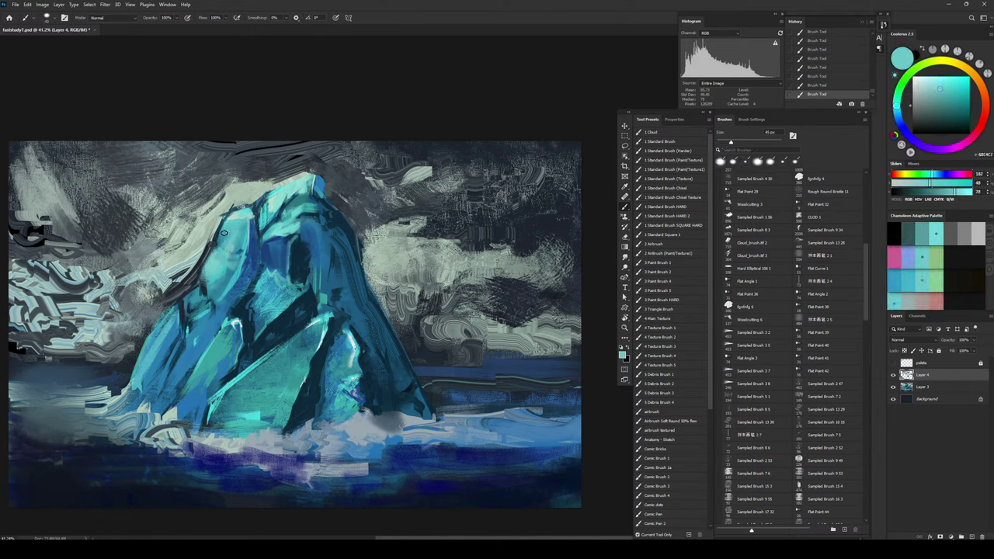
key(period)
Step: Sample deep blue from the shadow beside the left shoulder and extend it downward, enlarging the brush
alt+click(257, 246)
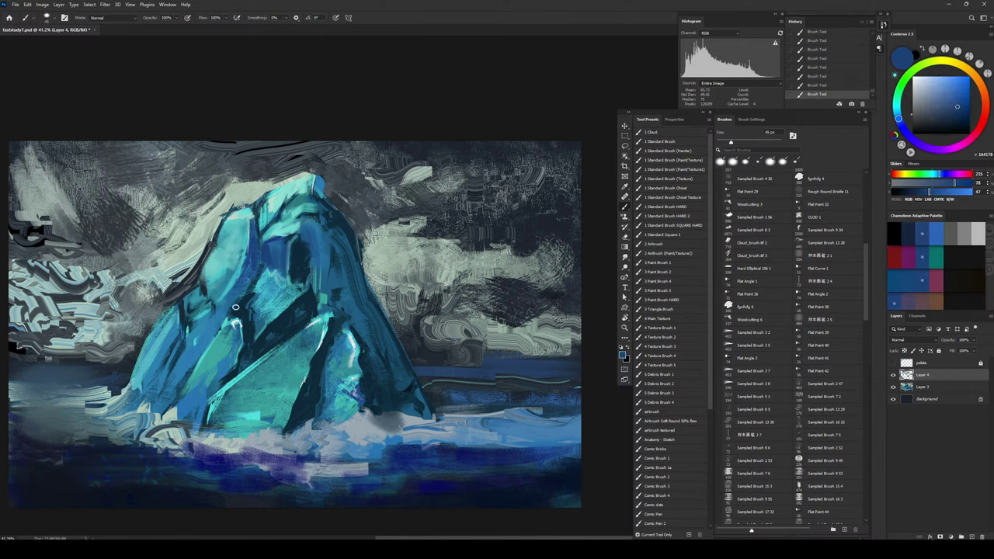
key(bracketright)
key(bracketright)
key(bracketright)
Step: Darken the area beneath the left shoulder with sampled slate and navy tones and a smaller brush, undoing unsatisfactory strokes
alt+click(203, 278)
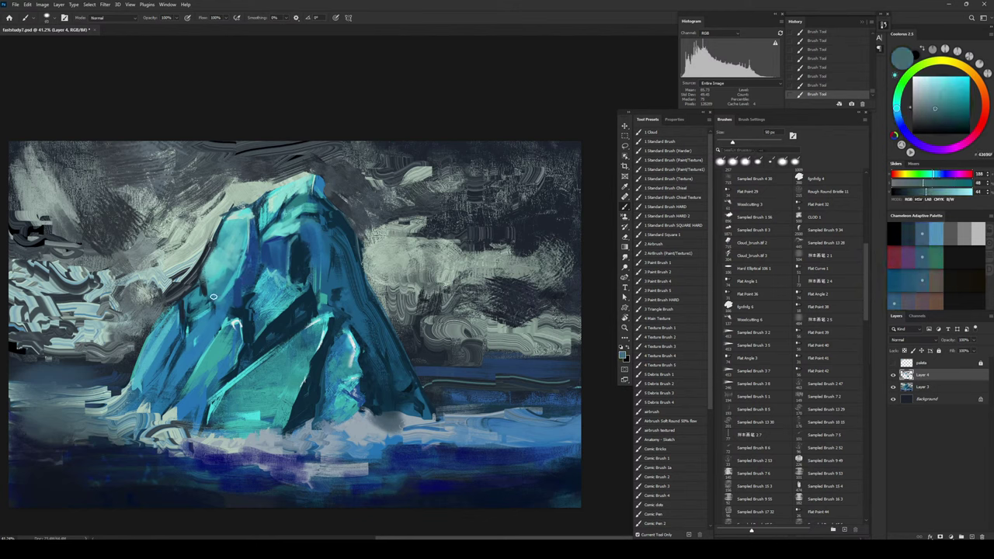
key(bracketleft)
key(bracketleft)
key(bracketleft)
key(ctrl+z)
alt+click(207, 289)
key(bracketleft)
click(208, 289)
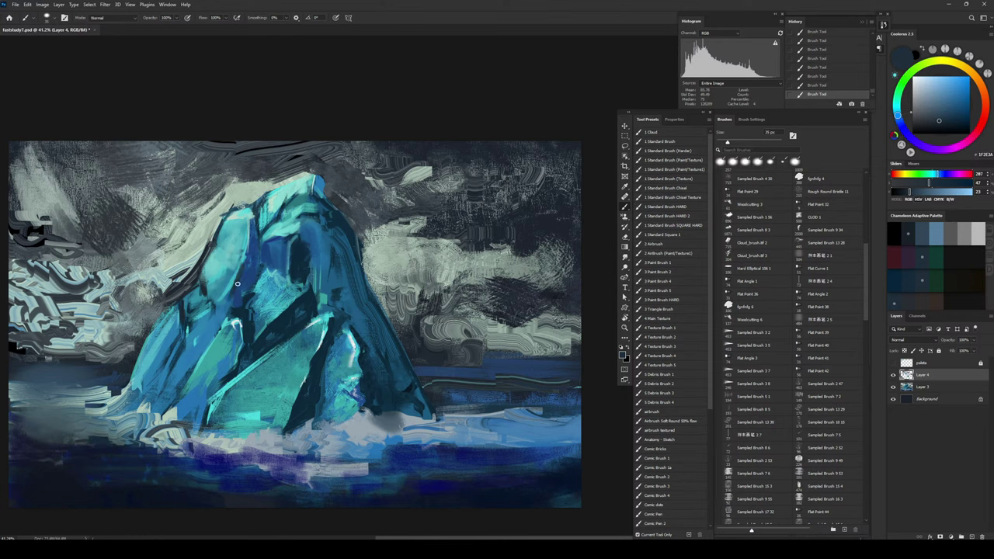
key(ctrl+z)
alt+click(251, 320)
drag(238, 300, 234, 310)
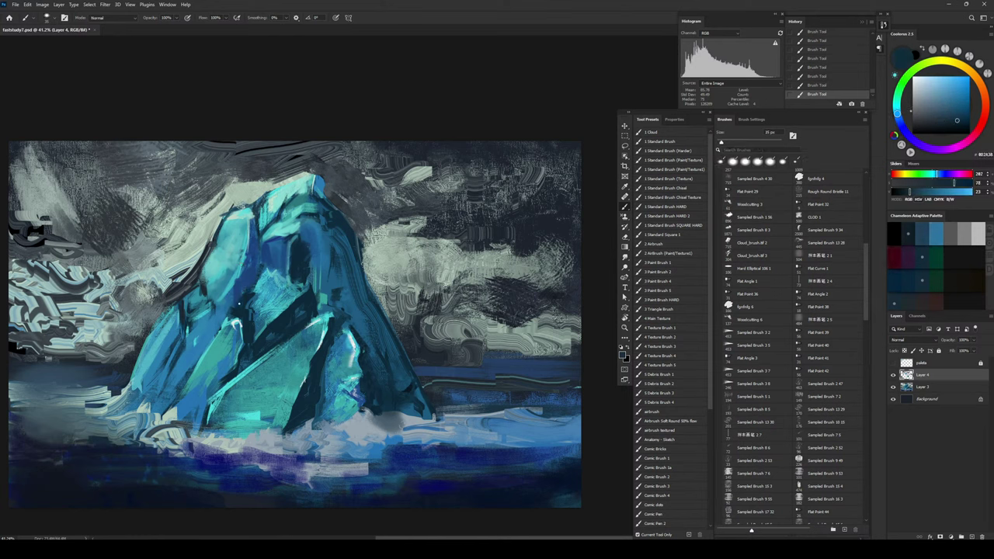
Step: Sample mid blue from the central face and blend the shadow beside the left shoulder with a 45 px brush
alt+click(263, 280)
key(bracketright)
key(bracketright)
key(bracketright)
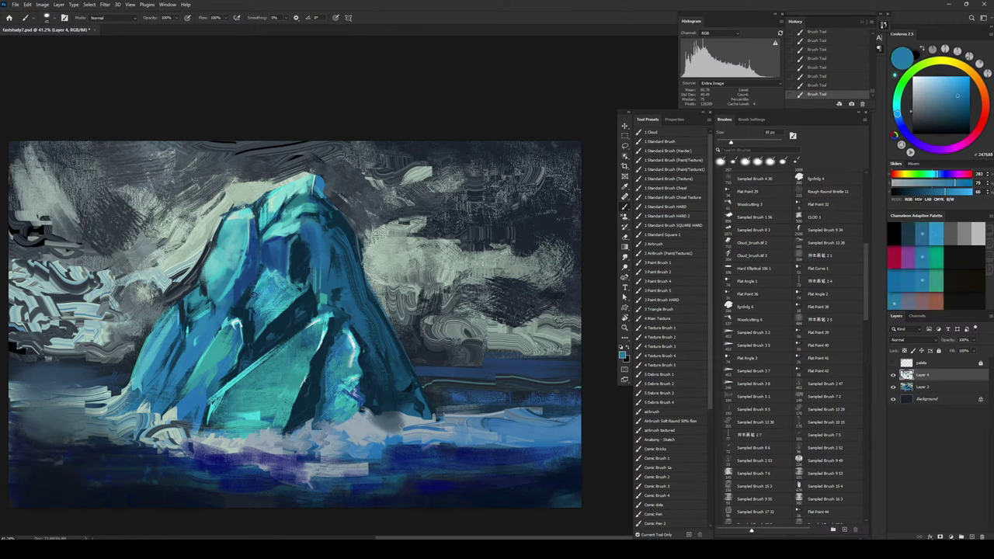
Step: Sample pale green from the cloud and broaden it left of the peak with a 125 px brush, undoing an unwanted stroke
alt+click(233, 214)
alt+click(238, 194)
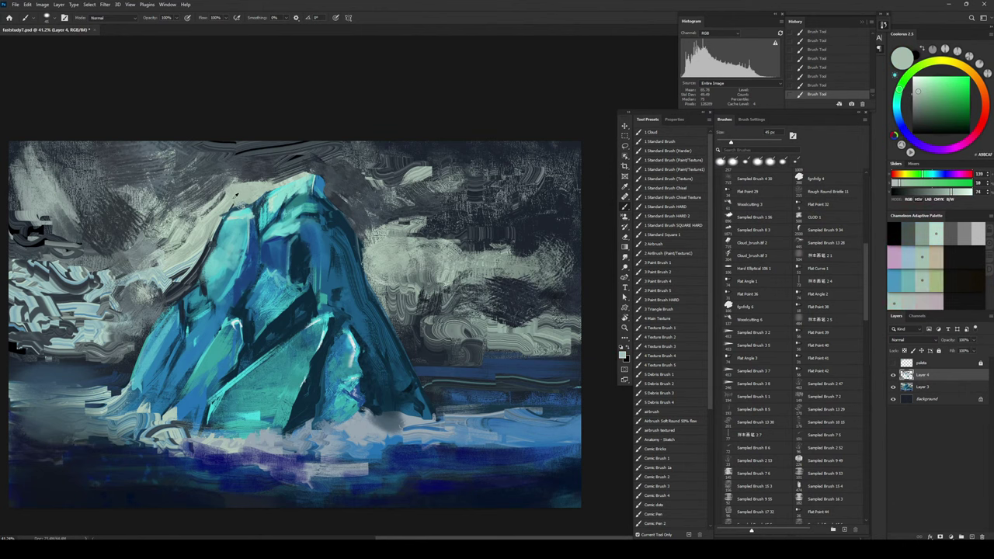
alt+click(239, 192)
key(])
key(])
key(])
key(])
key(])
key(])
key(])
drag(188, 185, 221, 192)
key(ctrl+z)
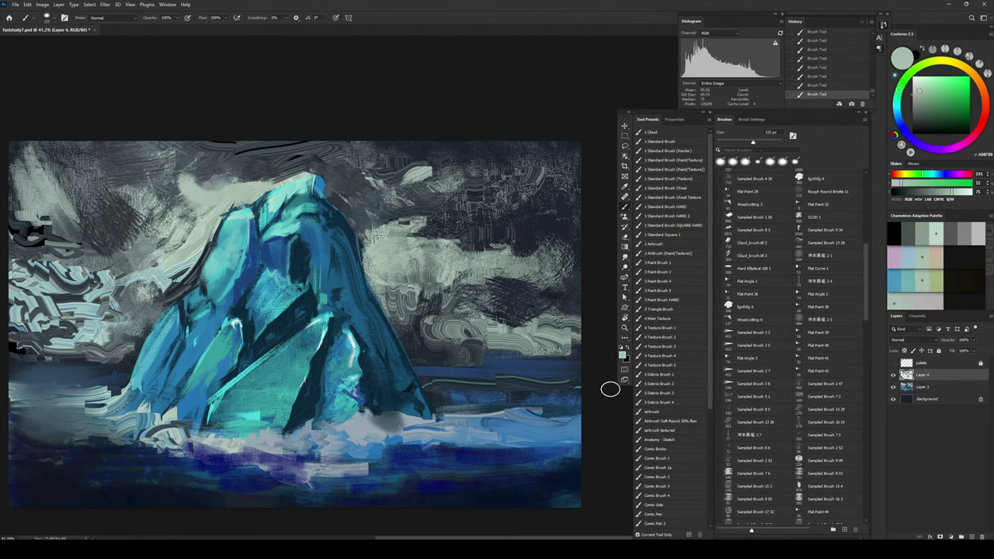
Step: Sample dark grey from the sky and tone down the upper-left end of the cloud with a large brush
alt+click(214, 166)
alt+click(171, 198)
key(])
key(])
key(])
mouse_move(179, 183)
mouse_down()
mouse_move(161, 180)
mouse_move(199, 192)
mouse_up()
Step: Sample pale green from the cloud and cover the black outline beside the left shoulder, reducing the brush from 80 px
key(bracketleft)
key(bracketleft)
key(bracketleft)
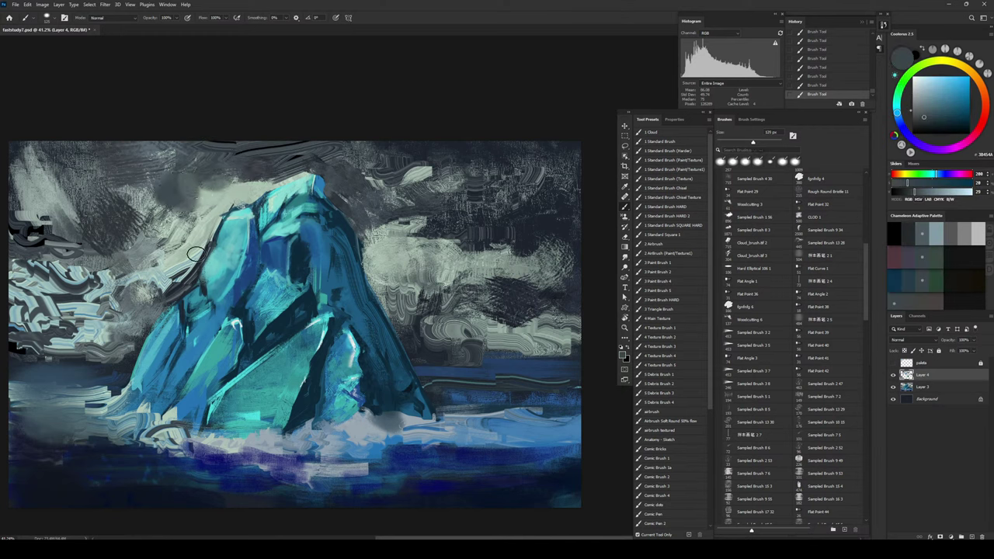
alt+click(190, 250)
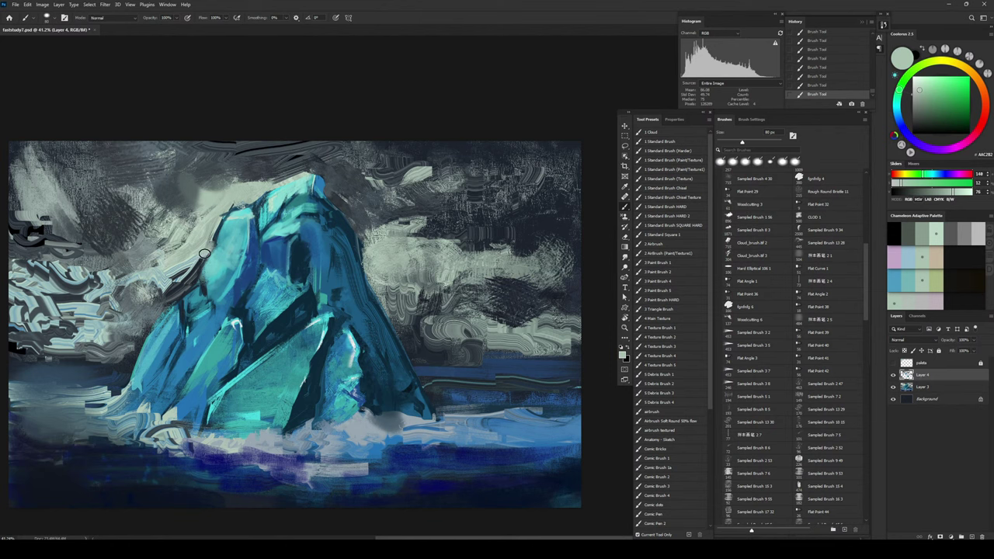
key(bracketleft)
key(bracketleft)
key(bracketleft)
key(bracketleft)
key(bracketleft)
key(bracketleft)
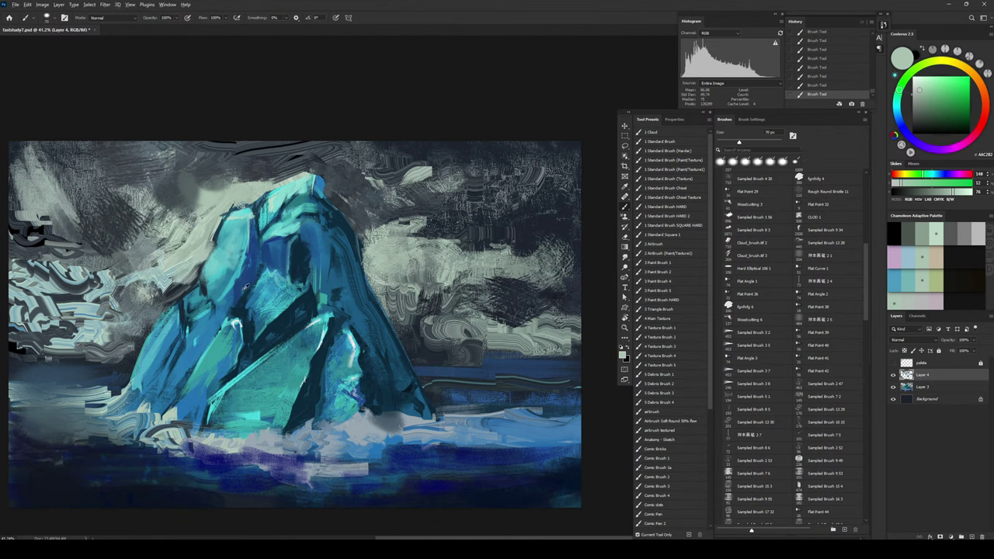
Step: Sample deep blue from the shadow and redefine the left shoulder's outer edge with a thin brush, redoing the first stroke
alt+click(246, 283)
drag(202, 278, 226, 225)
key(ctrl+z)
key(bracketleft)
key(bracketleft)
key(bracketleft)
key(bracketleft)
key(bracketleft)
key(bracketleft)
key(bracketleft)
mouse_move(203, 278)
mouse_down()
mouse_move(214, 240)
mouse_move(212, 266)
mouse_up()
Step: Sample teal green from the front facet and paint the lower left part of the shoulder with an enlarged brush
key(bracketright)
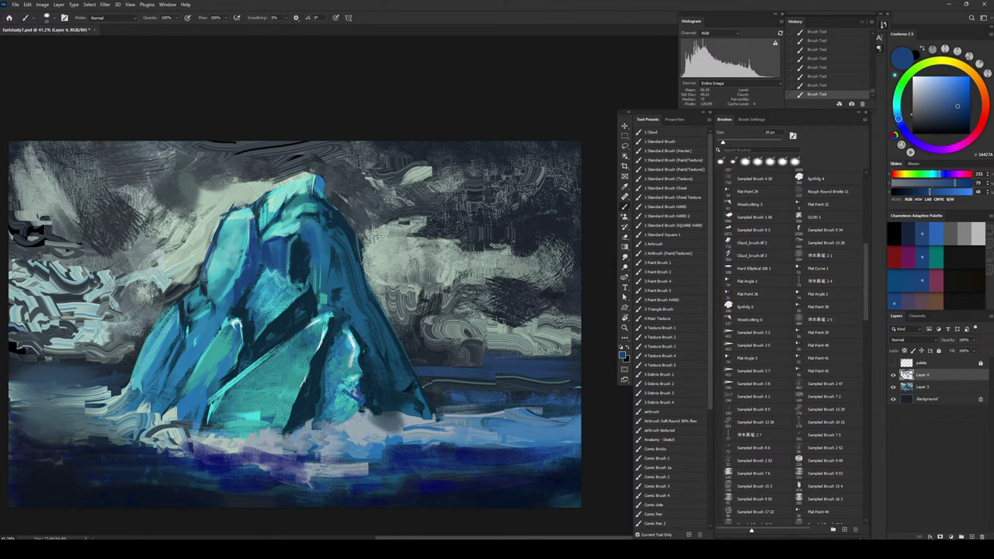
key(bracketright)
key(bracketright)
key(bracketright)
alt+click(266, 384)
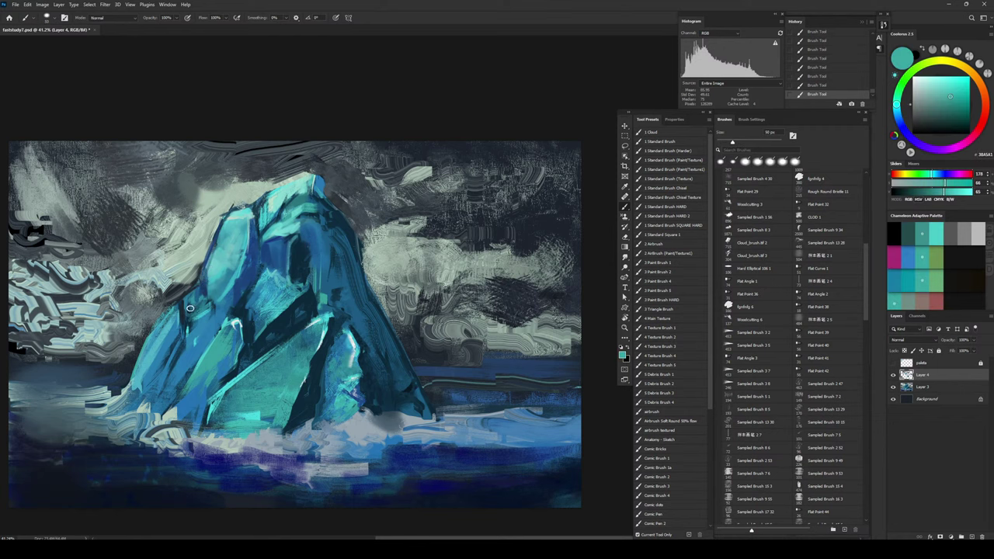
key(bracketright)
key(bracketright)
key(bracketright)
mouse_move(207, 282)
mouse_down()
mouse_move(227, 269)
mouse_move(219, 259)
mouse_up()
Step: Sample blue from beside the left shoulder and paint the slope beneath it with a reduced brush
alt+click(248, 266)
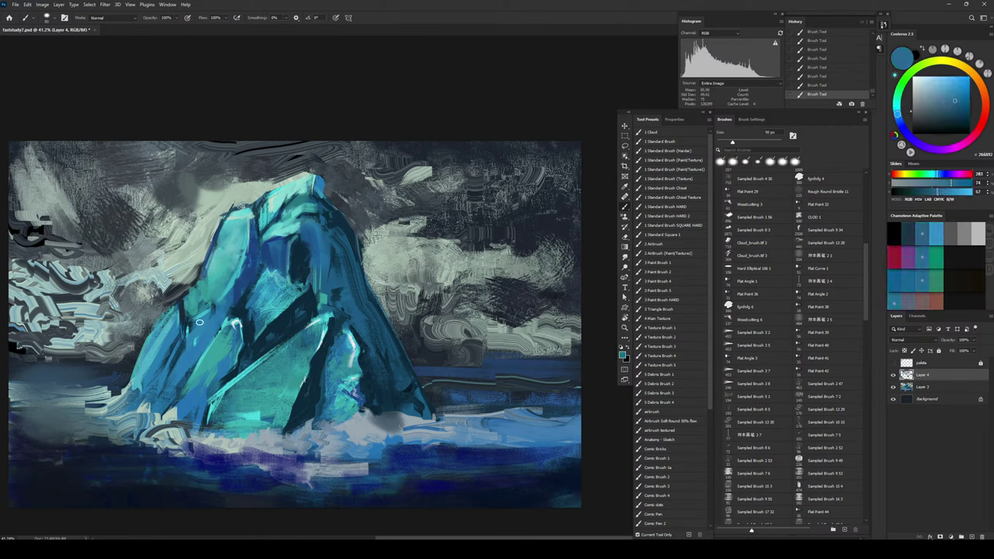
alt+click(245, 277)
key(bracketleft)
key(bracketleft)
key(bracketleft)
drag(216, 330, 192, 357)
mouse_move(225, 319)
mouse_down()
mouse_move(198, 350)
mouse_move(225, 326)
mouse_up()
Step: Enlarge the brush and spread the sampled blue across the lower left slope up to the shoulder's base
key(bracketright)
key(bracketright)
drag(180, 379, 213, 339)
mouse_move(219, 334)
mouse_down()
mouse_move(198, 357)
mouse_move(194, 344)
mouse_up()
drag(195, 334, 226, 304)
Step: Rework the groove between the left shoulder and central face with sampled light and deep blues, using 10 to 40 px brushes
alt+click(245, 273)
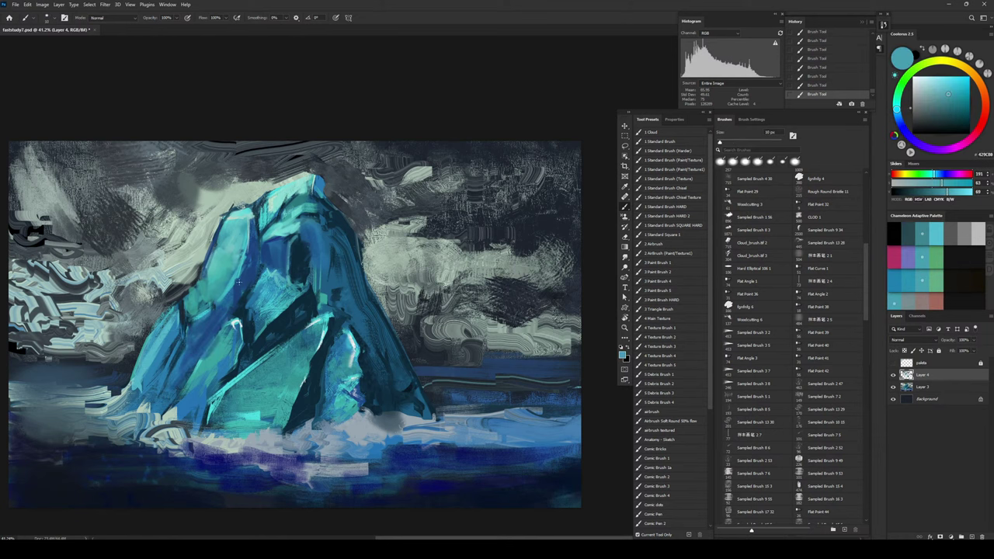
key(bracketright)
key(bracketright)
alt+click(233, 308)
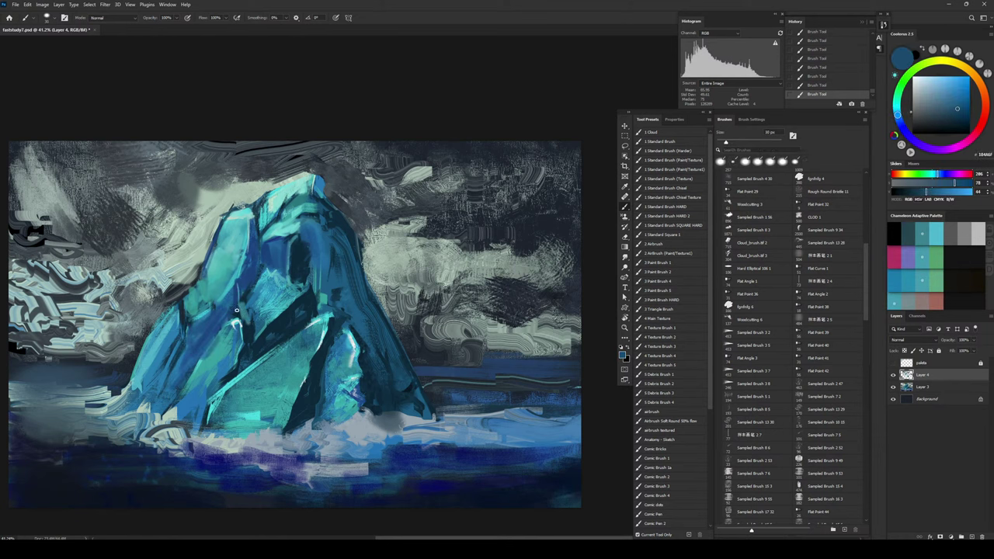
drag(245, 300, 248, 314)
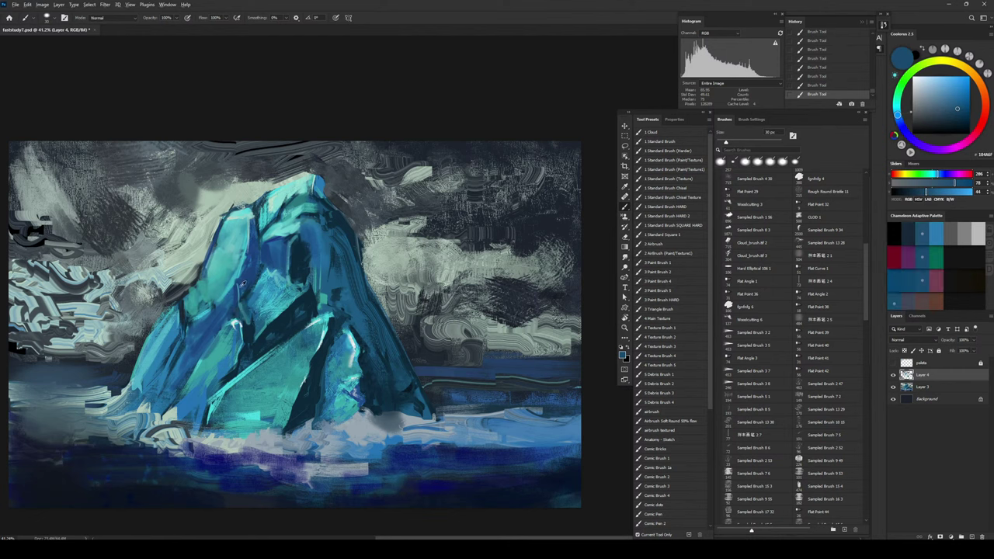
alt+click(244, 303)
alt+click(249, 281)
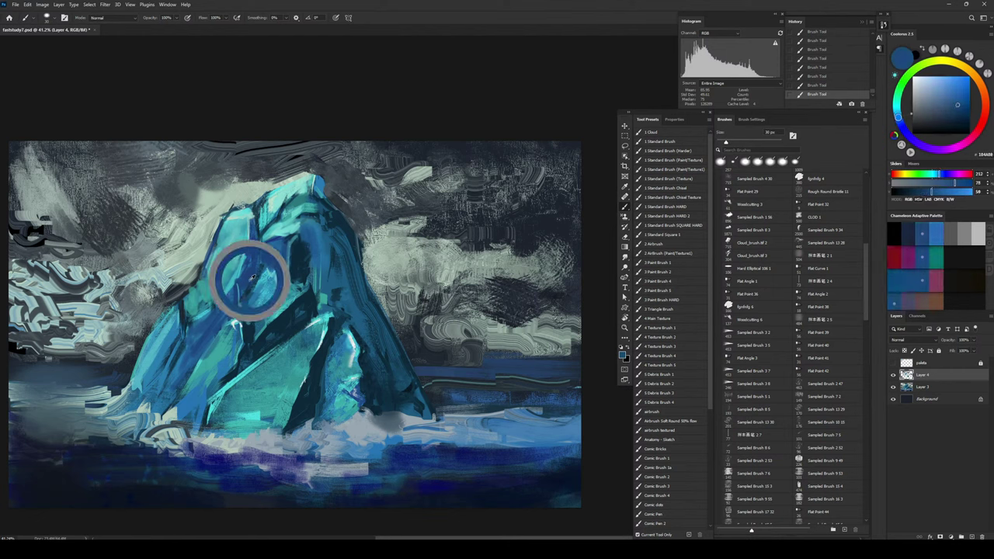
key(bracketright)
Step: Sample dark navy from the lower crevice and sharpen the groove's edge beside the central face with a 9 px brush
alt+click(247, 349)
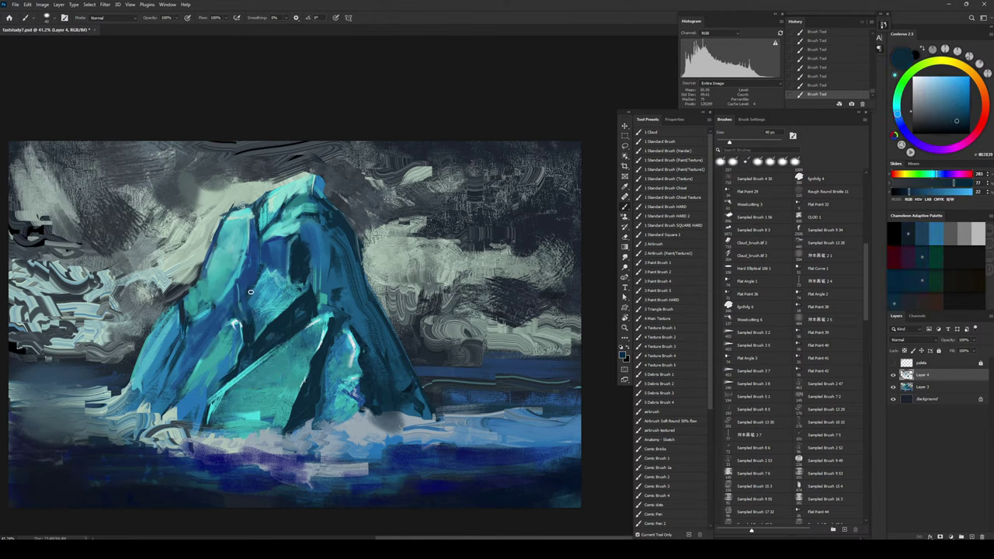
key(bracketleft)
key(bracketleft)
key(bracketleft)
key(bracketleft)
key(bracketleft)
key(bracketleft)
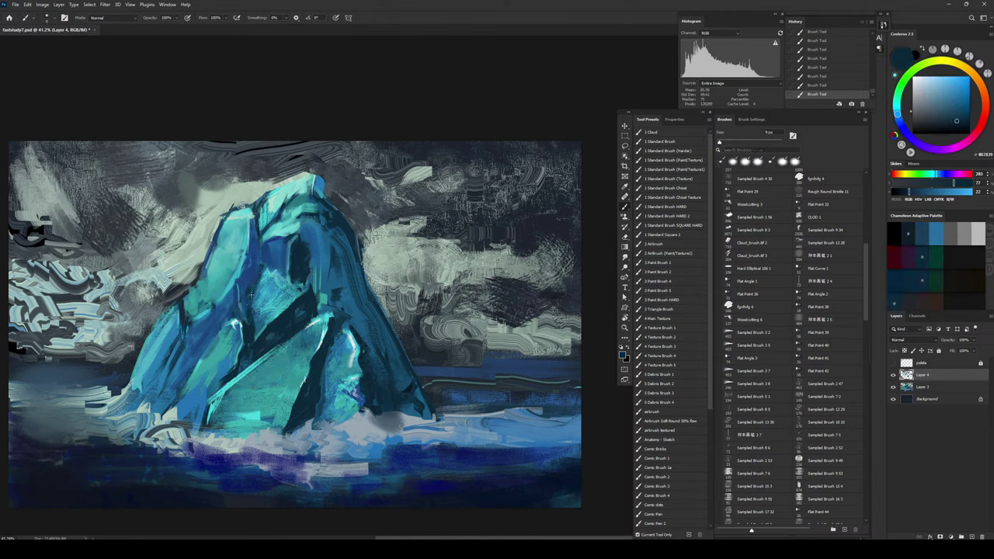
Step: Sample mid blue beside the groove and soften its dark edge with a 20 px brush
alt+click(245, 283)
key(bracketright)
key(bracketright)
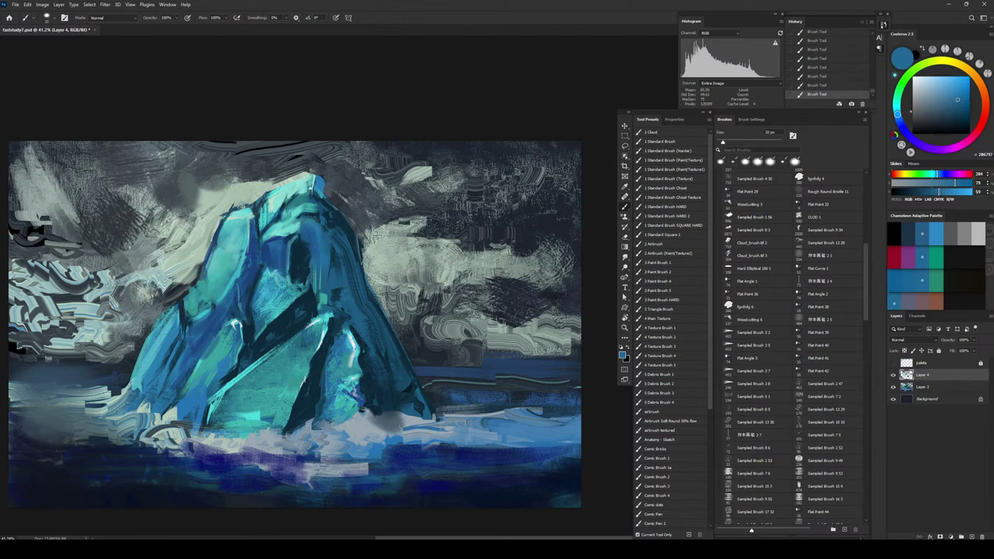
Step: Flip the canvas horizontally to check the whole composition
key(z)
drag(340, 255, 318, 249)
key(ctrl+shift+h)
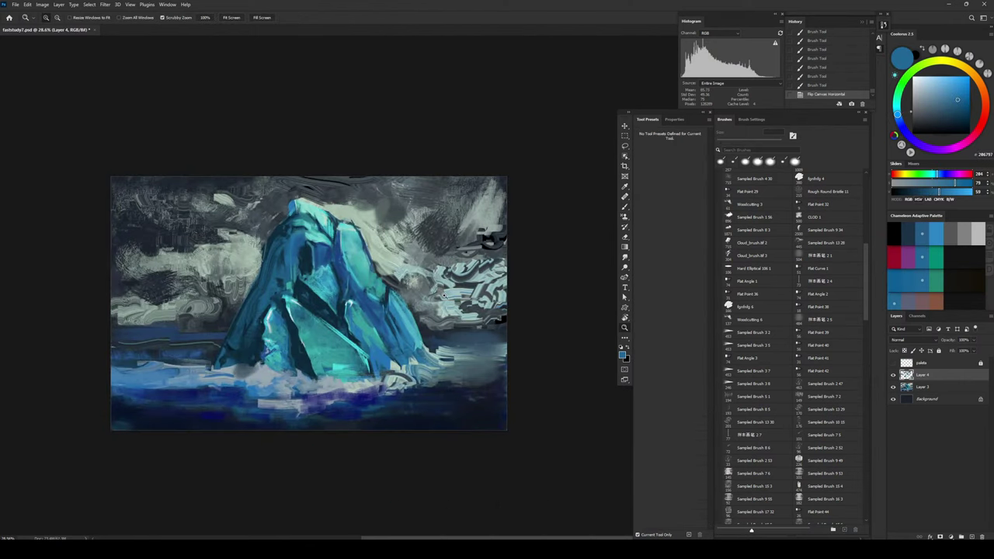
Step: Compare the painting with and without Layer 4, merge it down, and stamp the visible painting onto a new layer
click(892, 376)
click(893, 376)
key(ctrl+e)
key(ctrl+shift+alt+e)
Step: Distort the stamped layer with Free Transform, pulling its two left corners outward to widen the iceberg's left side
key(ctrl+t)
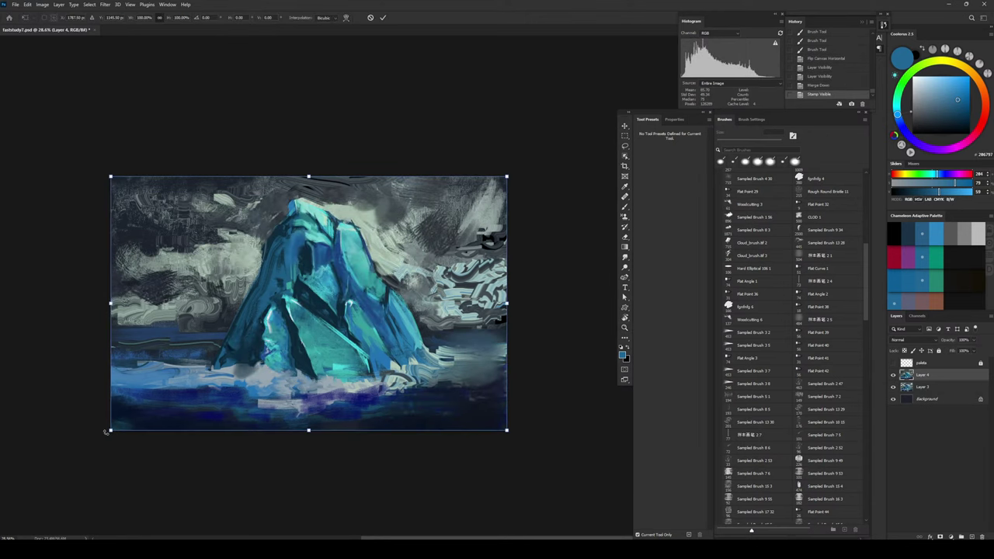
drag(110, 432, 96, 439)
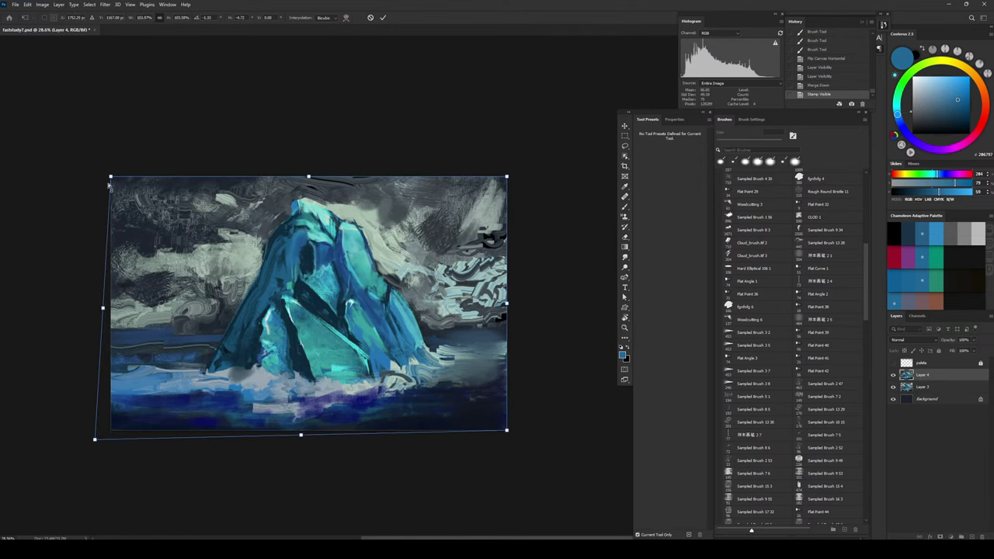
drag(110, 177, 97, 176)
key(Return)
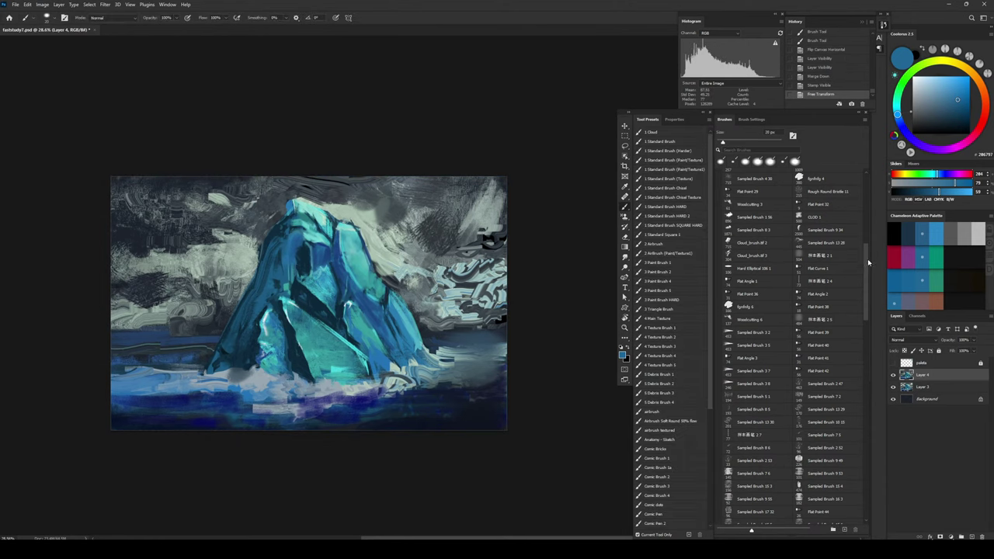
Step: Choose the DynamicCake brush from the ungrouped brush presets
drag(869, 262, 832, 188)
click(724, 242)
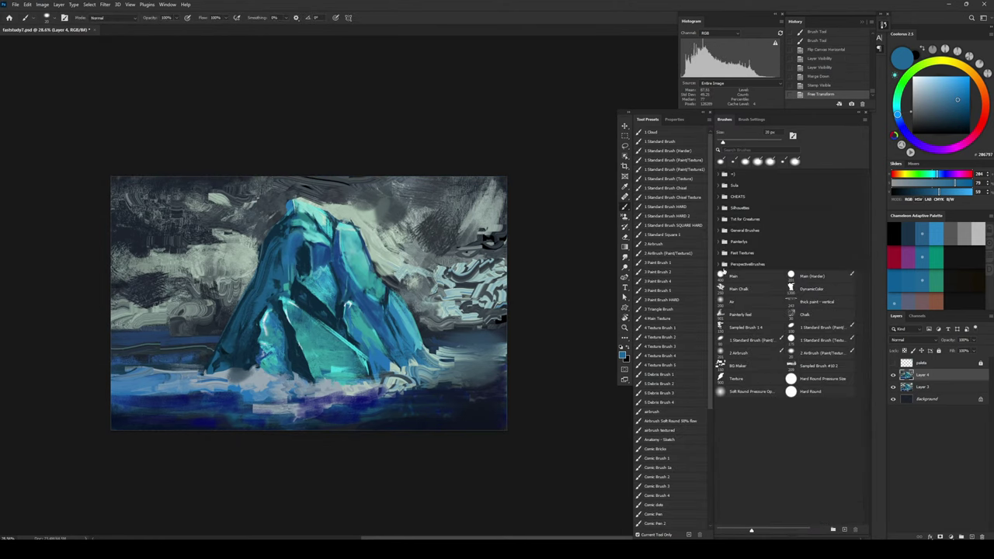
click(735, 277)
click(794, 292)
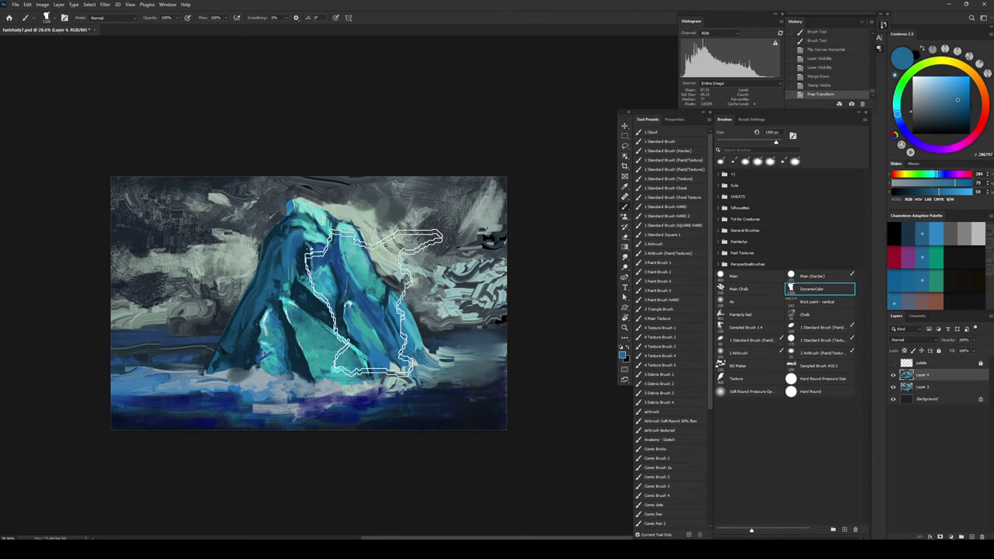
Step: Sample dark navy from the sea and paint over the water along the canvas's lower edge and left side with a reduced brush
alt+click(476, 418)
key(bracketleft)
key(bracketleft)
key(bracketleft)
key(bracketleft)
key(bracketleft)
key(bracketleft)
key(bracketleft)
key(bracketleft)
key(bracketleft)
key(bracketleft)
key(bracketleft)
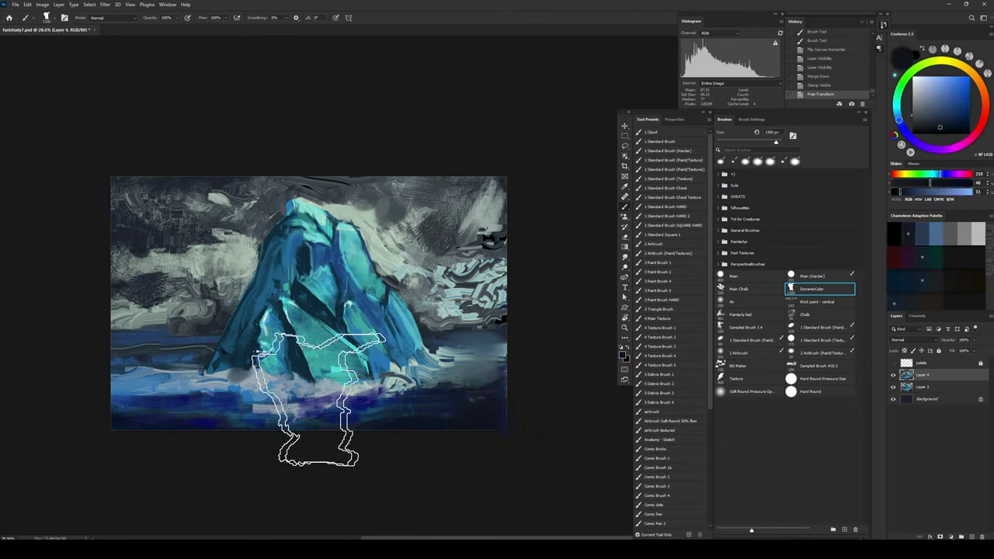
mouse_move(282, 453)
mouse_down()
mouse_move(251, 430)
mouse_move(340, 436)
mouse_up()
mouse_move(184, 418)
mouse_down()
mouse_move(160, 419)
mouse_move(136, 378)
mouse_move(171, 387)
mouse_move(146, 407)
mouse_move(183, 408)
mouse_move(137, 389)
mouse_move(150, 375)
mouse_move(121, 381)
mouse_move(189, 373)
mouse_up()
Step: Sample pale blue-grey from the foam and paint spray on the water left of the iceberg with a brush under 100 px
key(bracketleft)
key(bracketleft)
key(bracketleft)
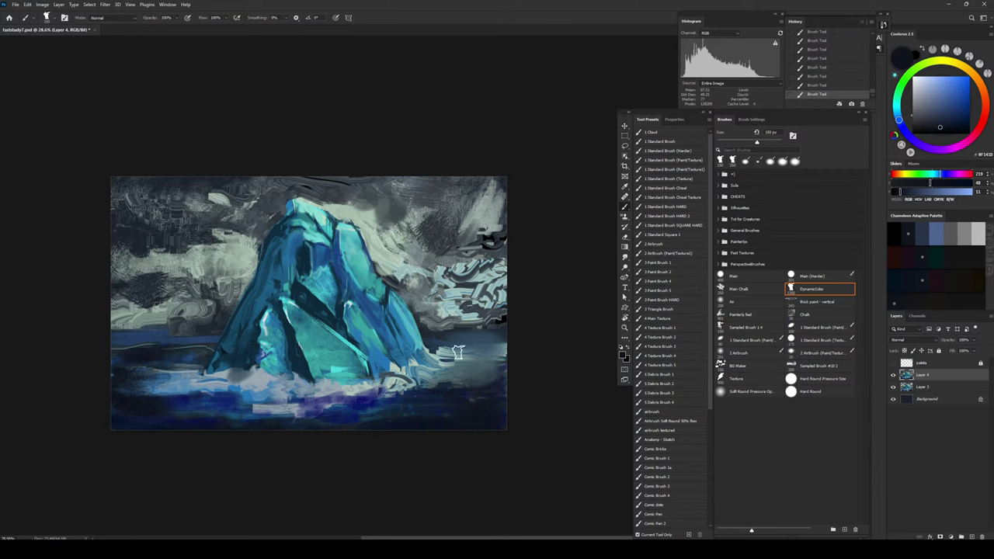
key(bracketleft)
key(bracketleft)
key(bracketleft)
alt+click(303, 386)
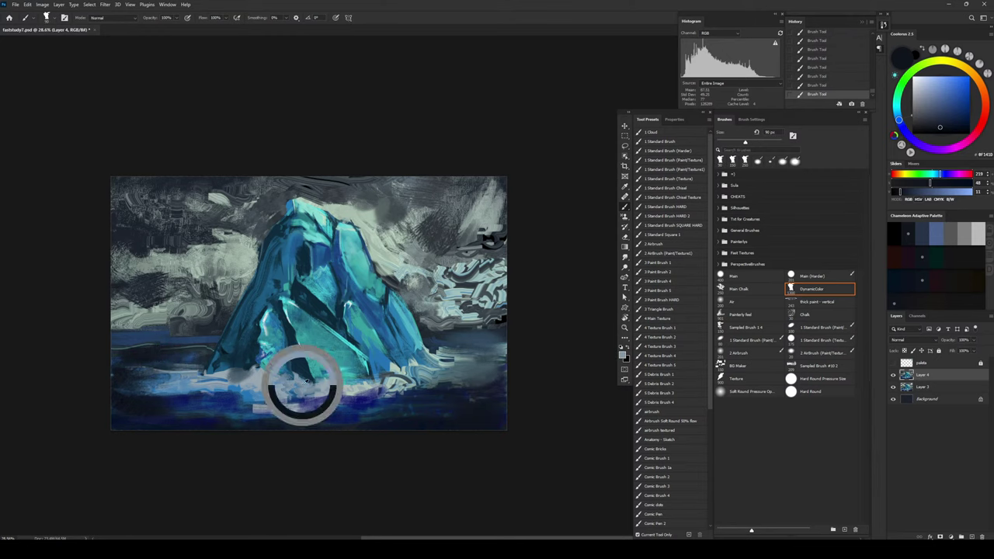
key(bracketleft)
mouse_move(166, 362)
mouse_down()
mouse_move(112, 377)
mouse_move(167, 374)
mouse_up()
Step: Reduce the brush to 50 px and paint blue-grey foam against the iceberg's lower left base
key(bracketleft)
key(bracketleft)
key(bracketleft)
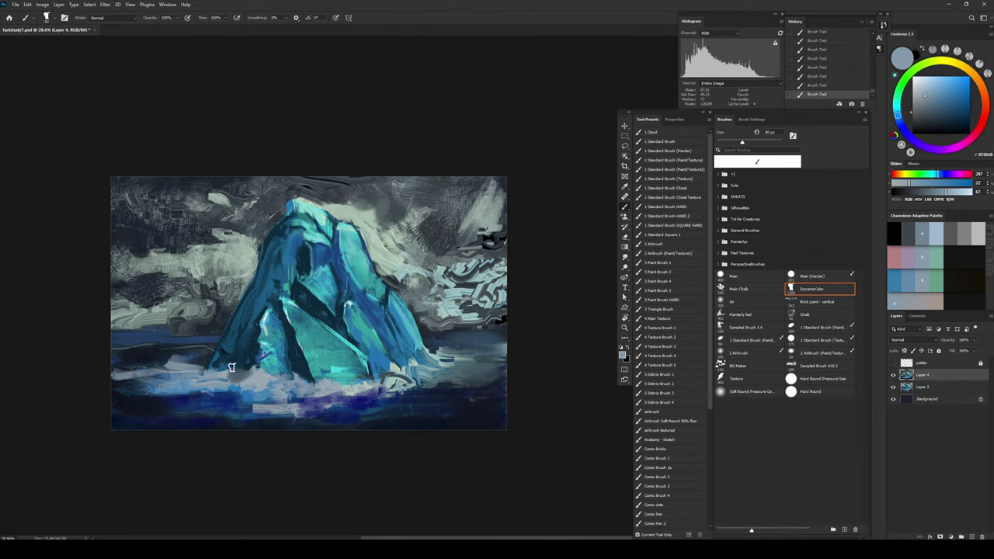
drag(240, 370, 217, 383)
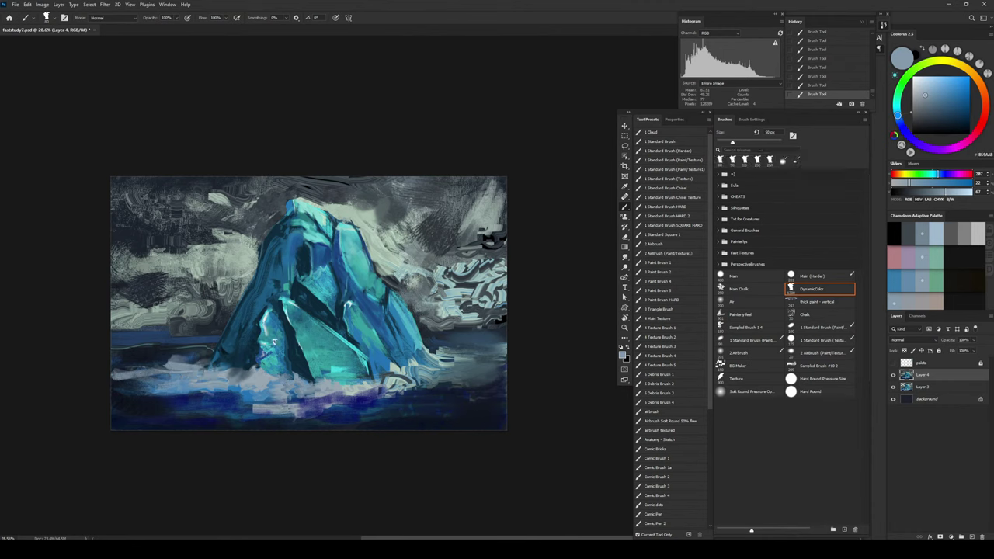
Step: Flip the canvas horizontally, sample pale green-grey from the foam and paint small strokes at the iceberg's lower left base
key(ctrl+shift+h)
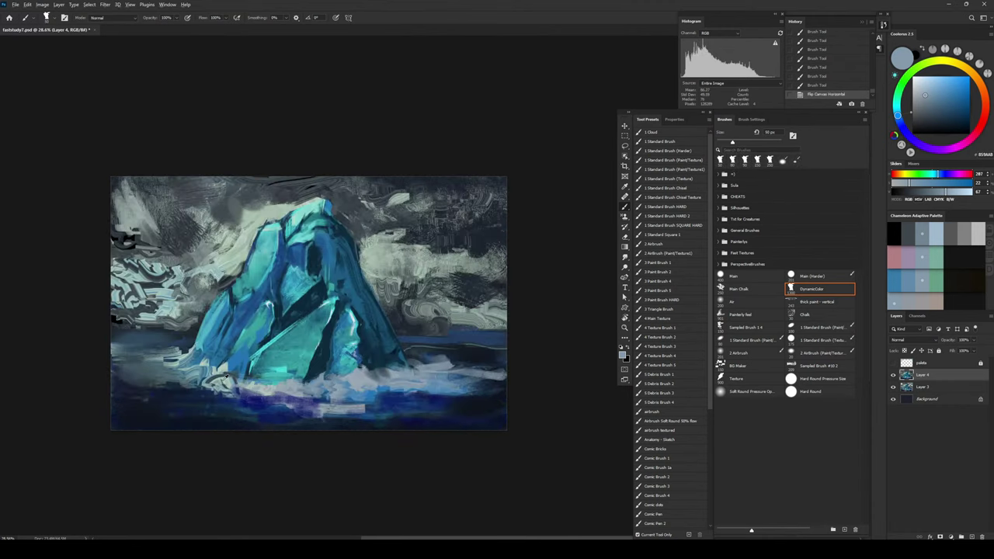
alt+click(220, 369)
key(bracketleft)
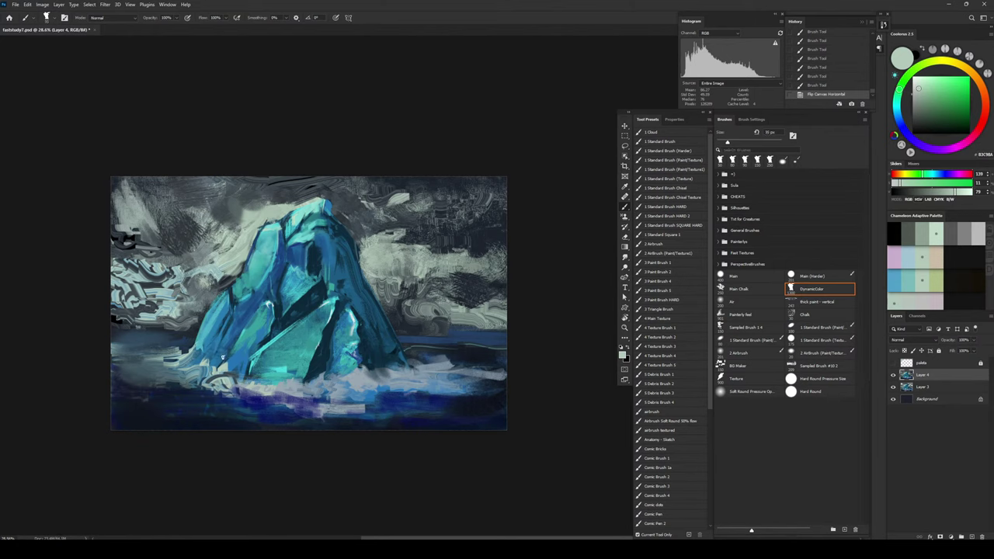
drag(222, 357, 228, 361)
key(bracketleft)
Step: Sample blues from the iceberg's lower left face and blend them above the foam with a 20 px brush
alt+click(246, 340)
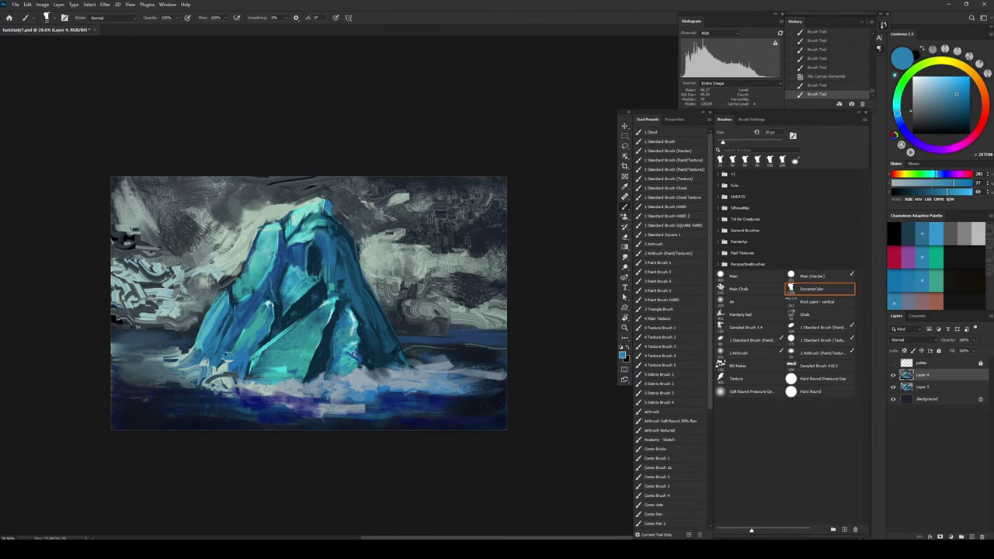
alt+click(232, 346)
drag(216, 361, 230, 356)
alt+click(225, 352)
alt+click(235, 350)
alt+click(229, 355)
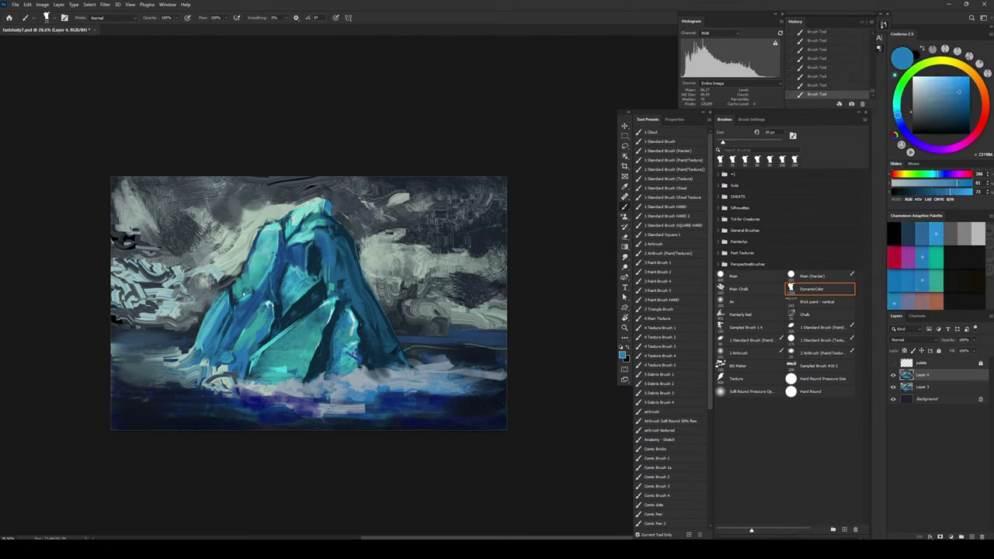
Step: Sample dark blue from the crevice, undo the last stroke and paint a dark crease in the lower left face
alt+click(277, 327)
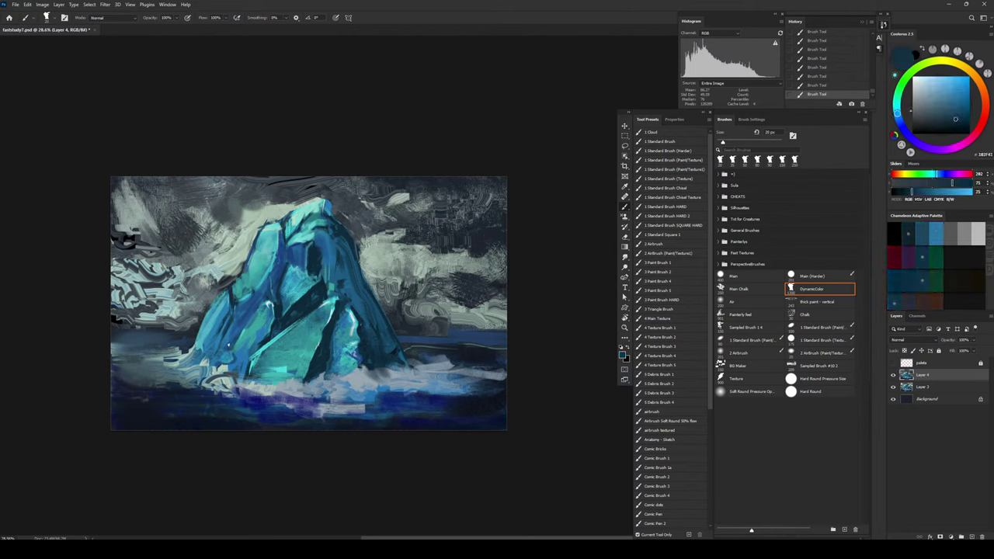
key(ctrl+z)
drag(233, 348, 232, 358)
Step: Sample mid blue with an enlarged brush, paint over the dark crevice above the central turquoise face, and undo the last stroke
key(bracketright)
key(bracketright)
key(bracketright)
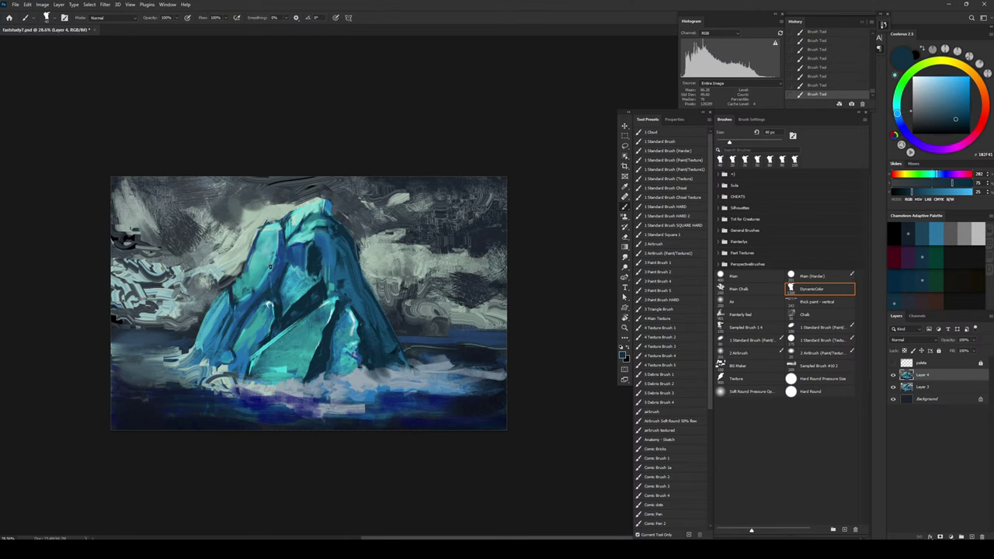
alt+click(281, 310)
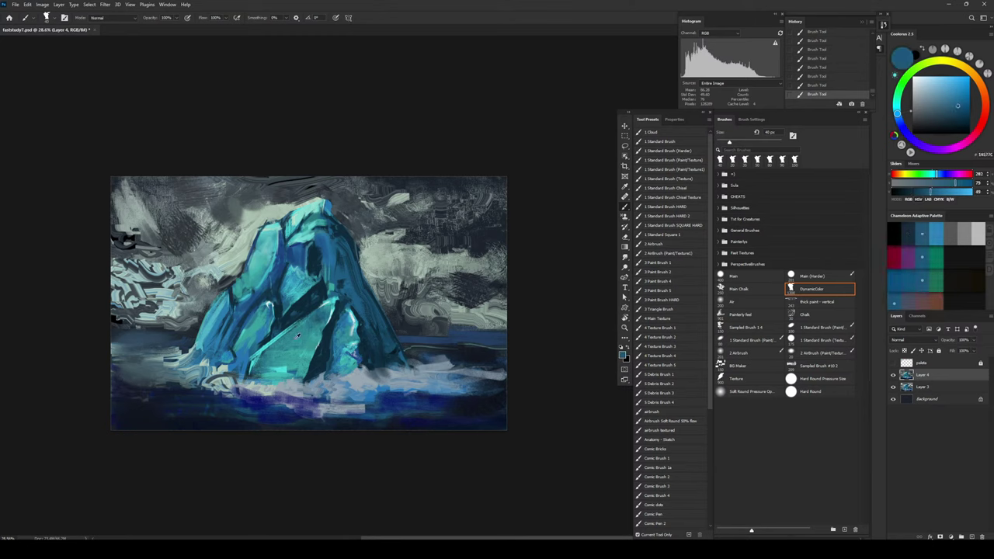
alt+click(279, 257)
key(bracketright)
key(bracketright)
key(bracketright)
key(bracketright)
key(bracketright)
mouse_move(287, 322)
mouse_down()
mouse_move(328, 283)
mouse_move(313, 295)
mouse_up()
alt+click(314, 294)
key(ctrl+z)
Step: Reduce the brush to 60 px and paint mid blue over the upper end of the central crevice
key(bracketleft)
key(bracketleft)
key(bracketleft)
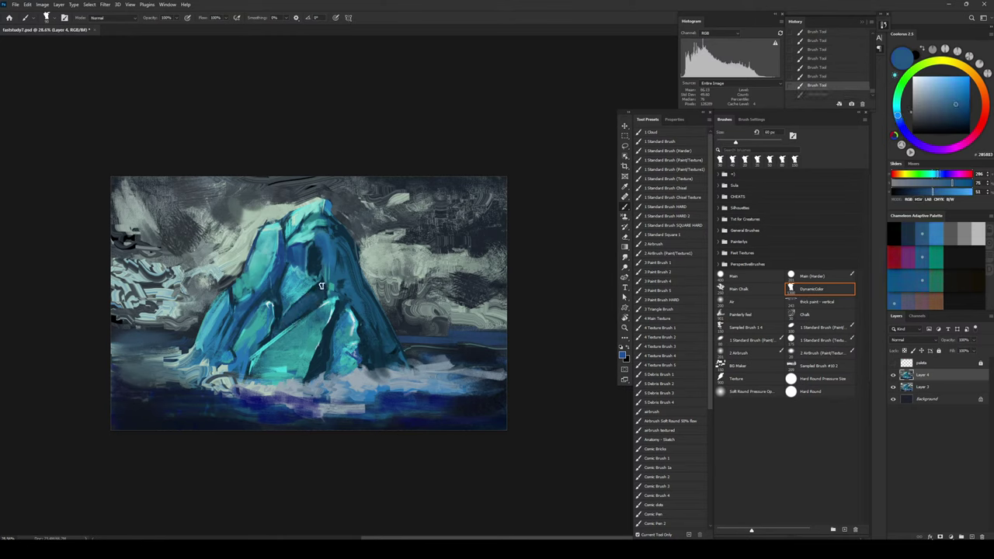
drag(319, 291, 315, 281)
Step: Rework the recess below the peak with sampled dark blue, turquoise and mid blue, using a smaller brush
key(bracketleft)
key(bracketleft)
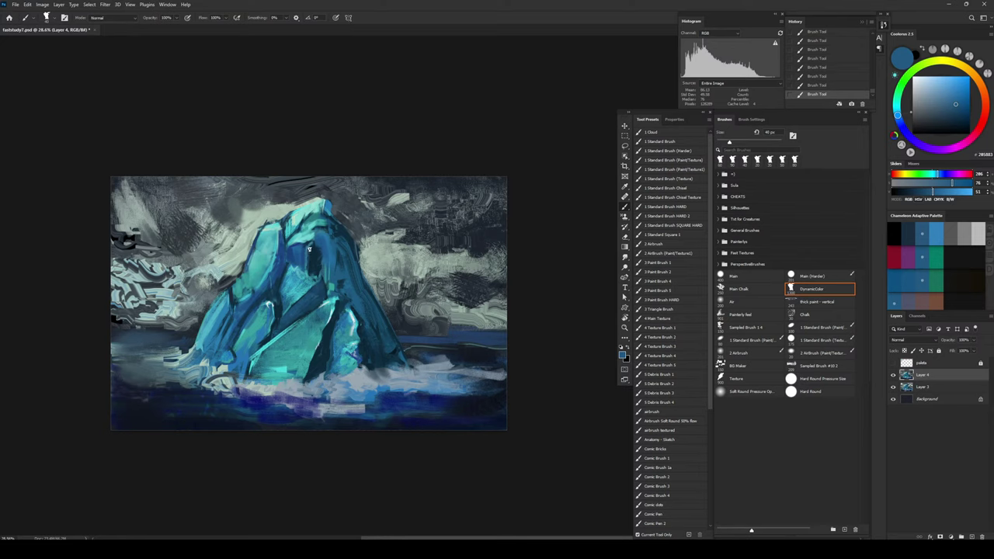
alt+click(310, 242)
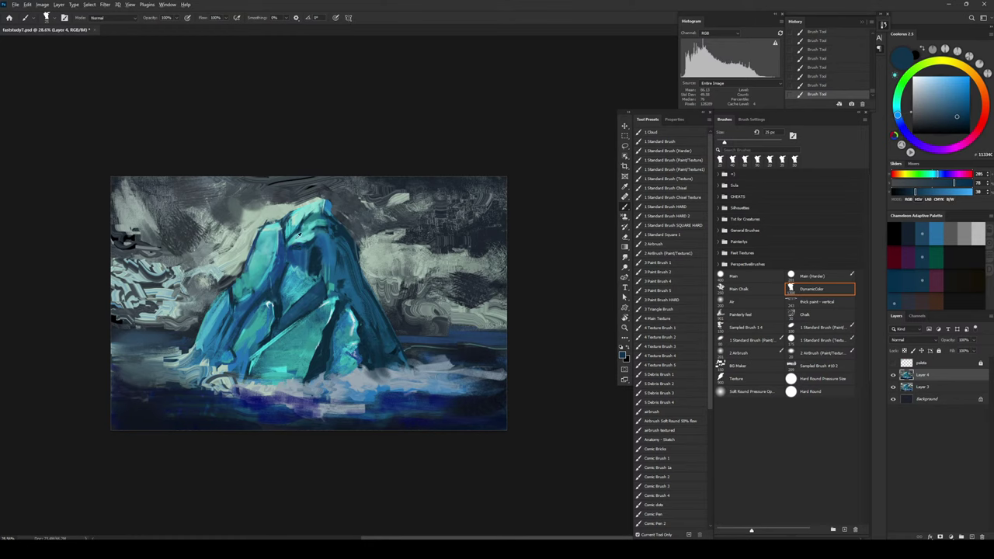
alt+click(296, 245)
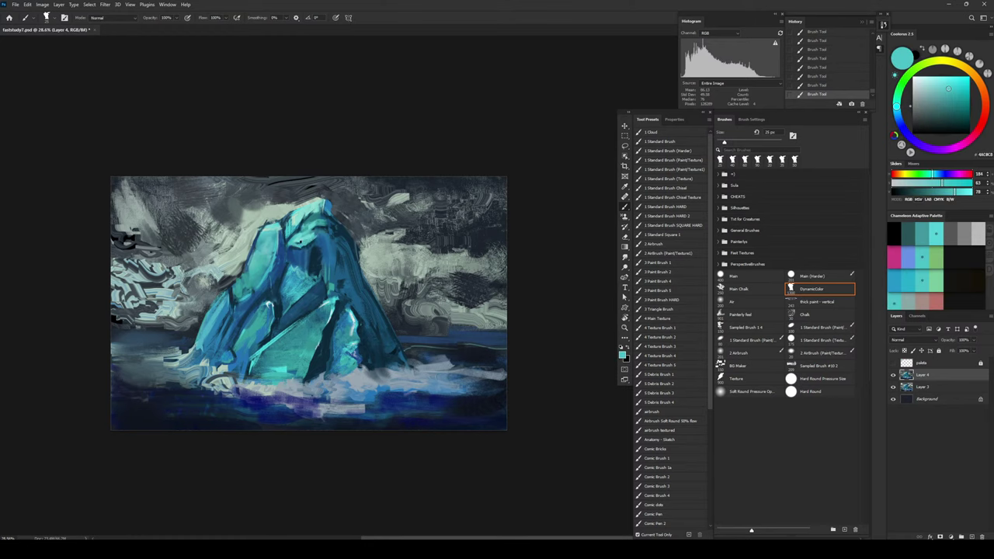
alt+click(280, 263)
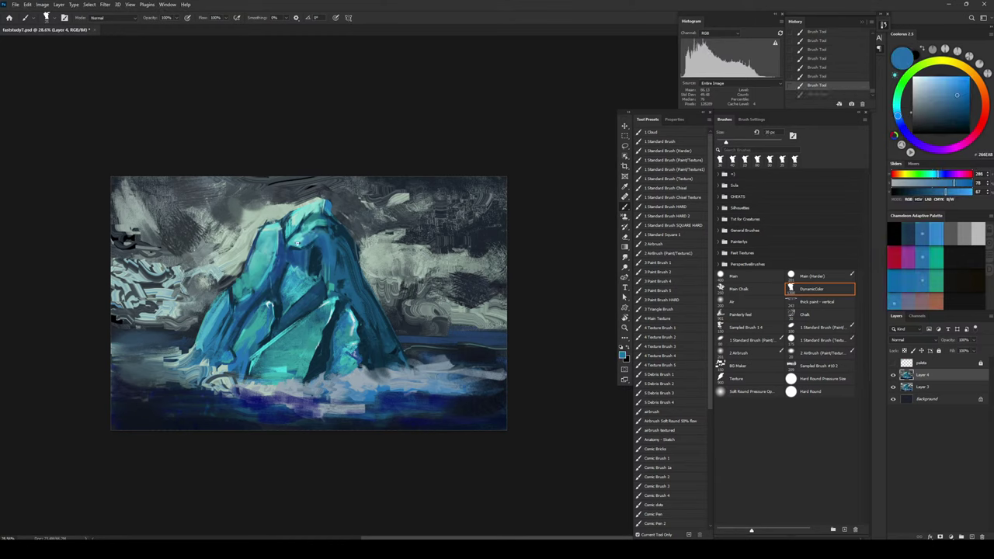
alt+click(303, 251)
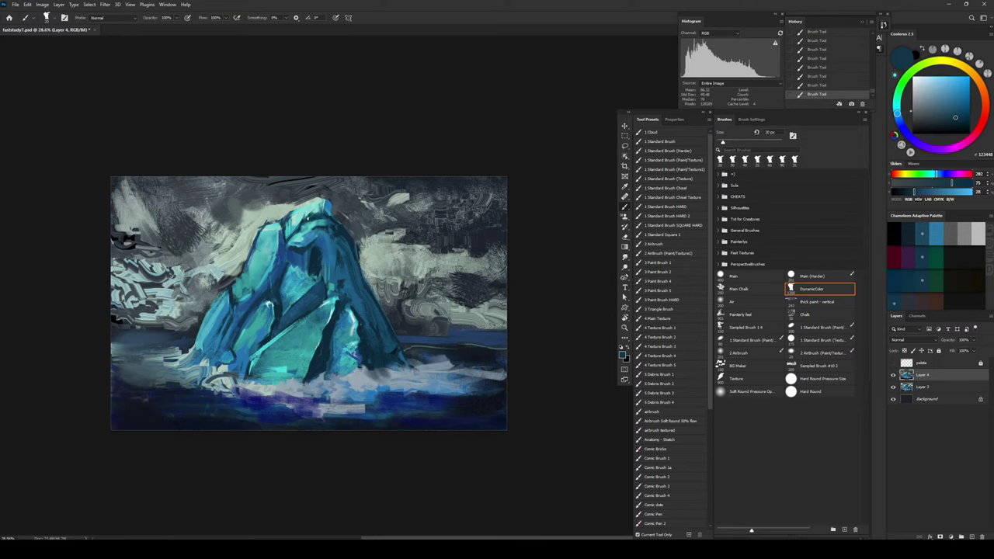
Step: Sample bright turquoise and pale mint from the lit faces and refine the peak with a 20 px brush
alt+click(292, 226)
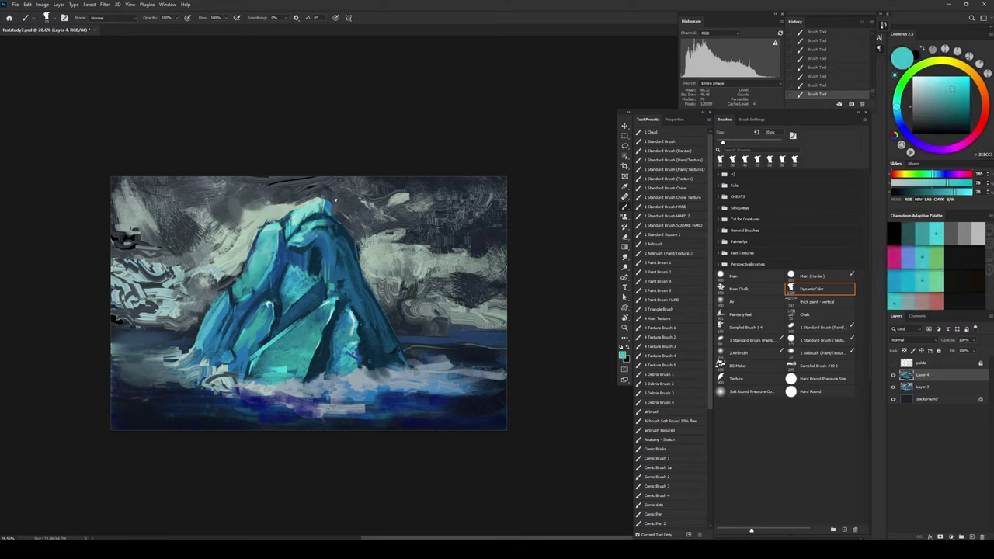
alt+click(275, 369)
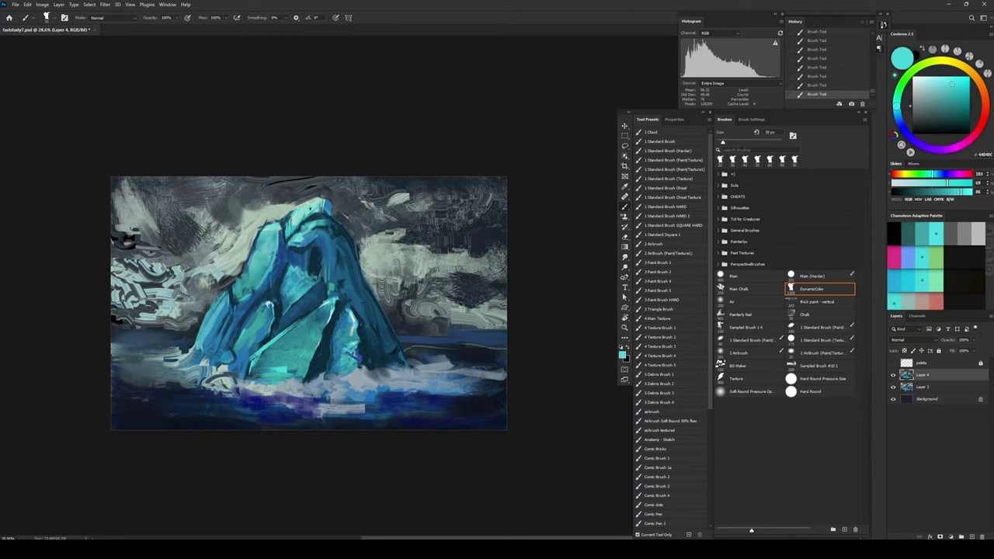
alt+click(320, 203)
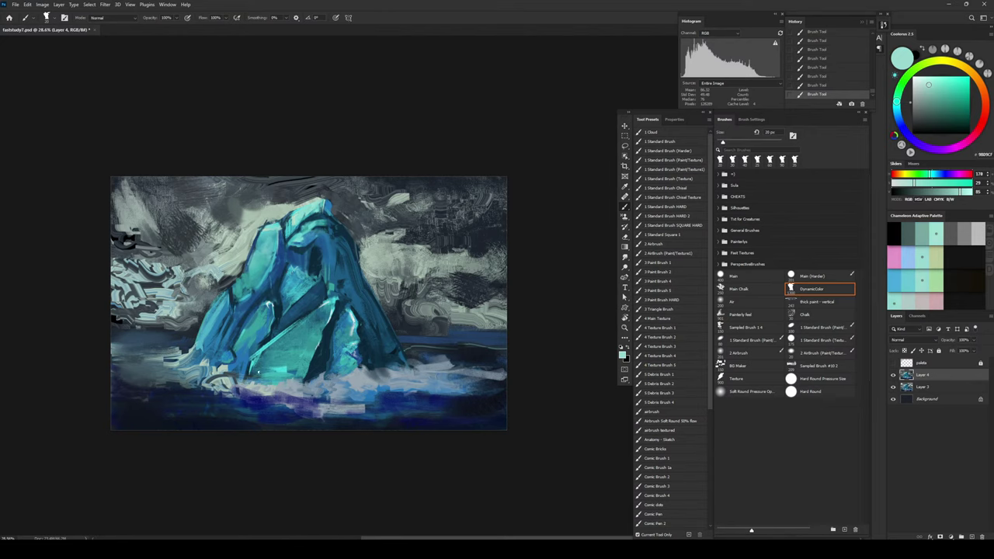
Step: Paint thin pale mint highlights on the central facet below the recess and on the upper left face
key(bracketleft)
key(bracketleft)
key(bracketright)
key(bracketright)
key(bracketright)
key(bracketleft)
key(bracketleft)
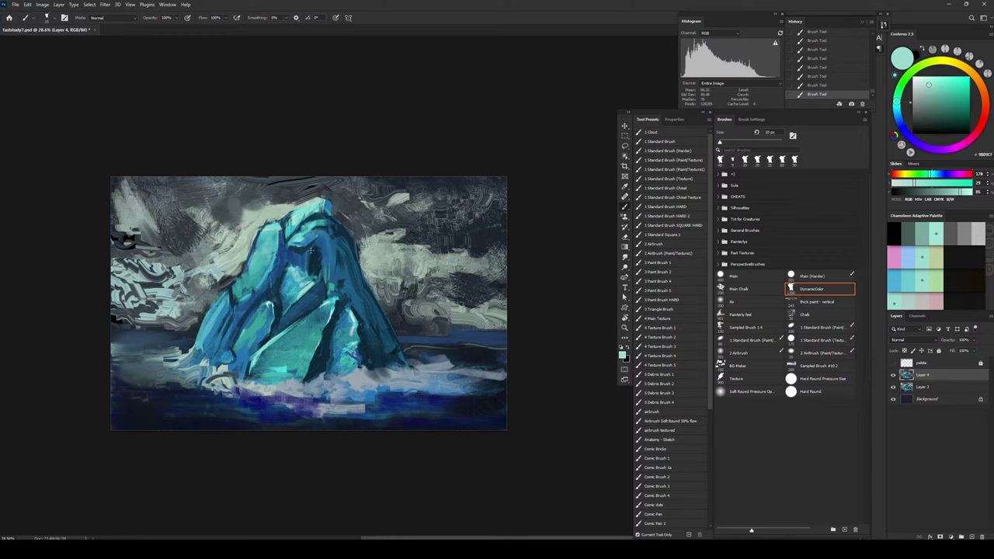
drag(309, 250, 311, 270)
mouse_move(277, 236)
mouse_down()
mouse_move(265, 272)
mouse_move(257, 247)
mouse_up()
Step: Enlarge the brush, sample deep blue from the left slope and paint shading below the left shoulder
key(])
key(])
key(])
key(])
alt+click(220, 325)
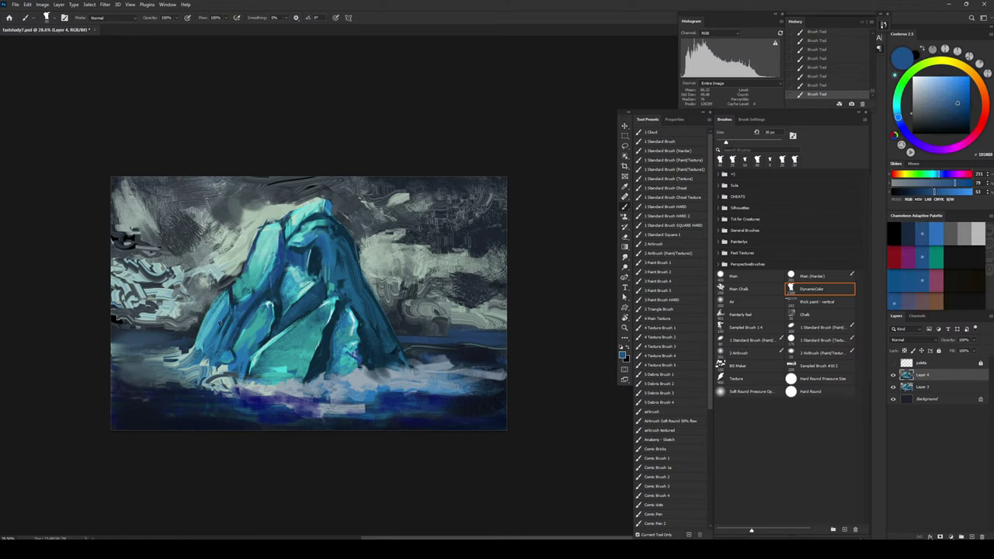
drag(225, 306, 228, 312)
key(bracketright)
Step: Sample lighter blues at the left slope's lower edge, undo the last stroke and repaint it with a 20 px brush
alt+click(202, 335)
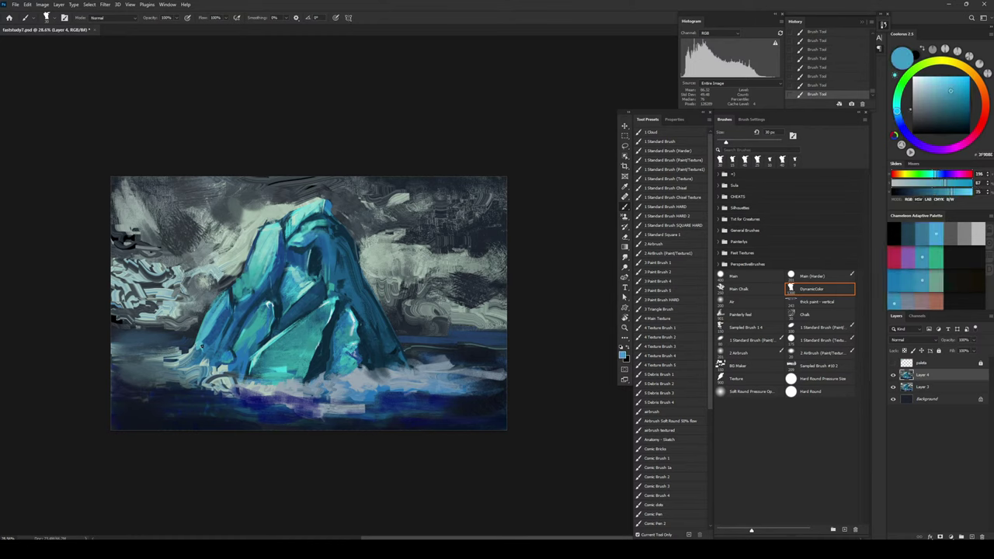
alt+click(204, 344)
alt+click(205, 347)
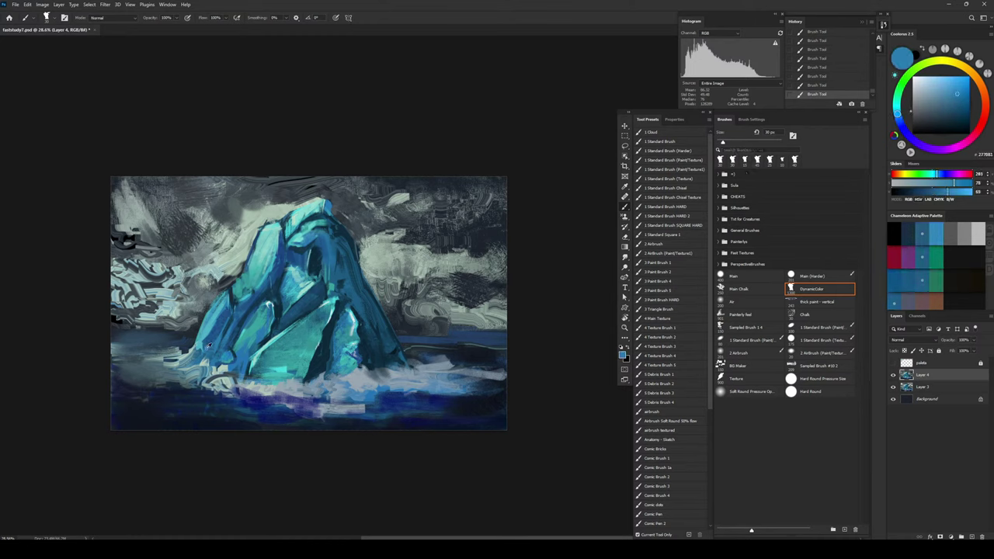
key(ctrl+z)
drag(205, 342, 204, 343)
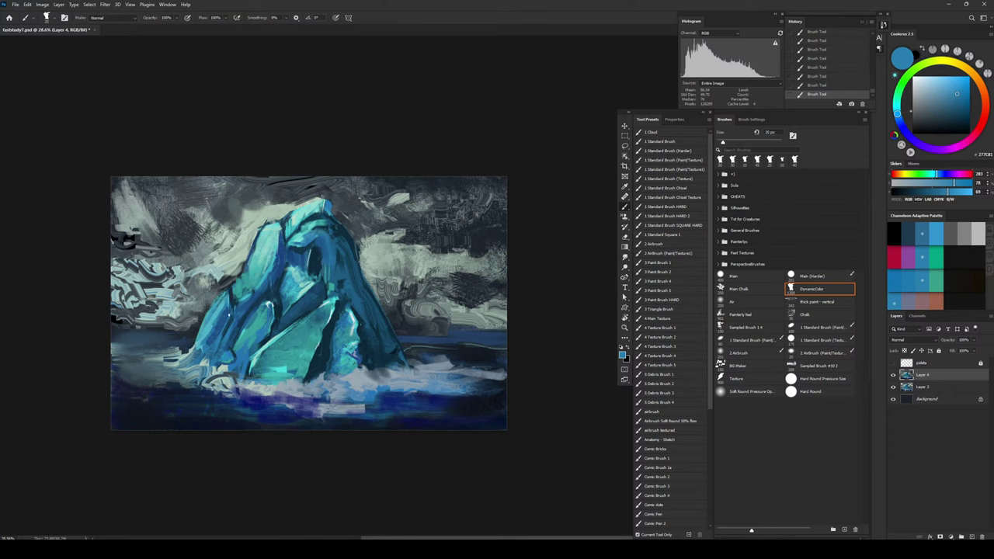
Step: Sample turquoise and mid blue from the left slope and paint along the lower left ridge
alt+click(223, 299)
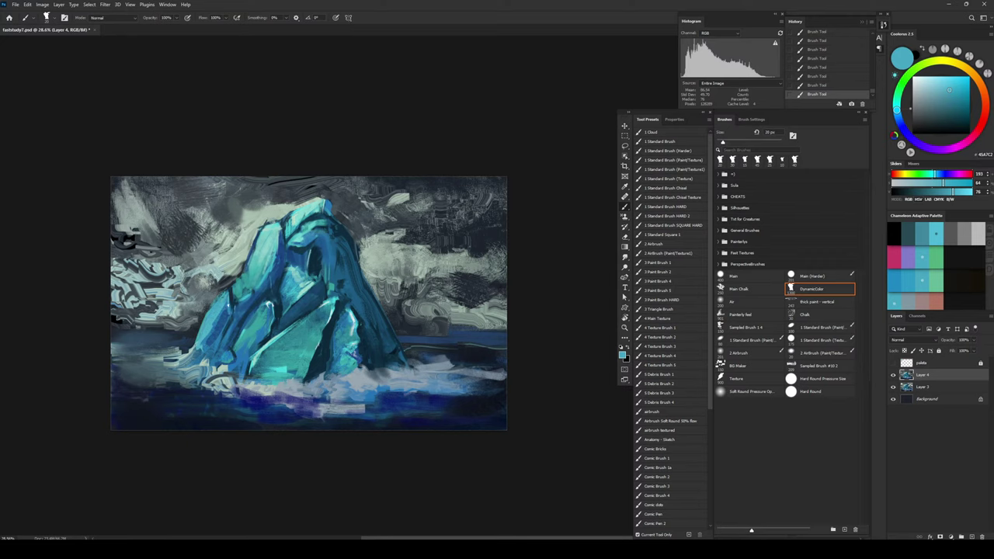
drag(215, 353, 227, 323)
alt+click(219, 334)
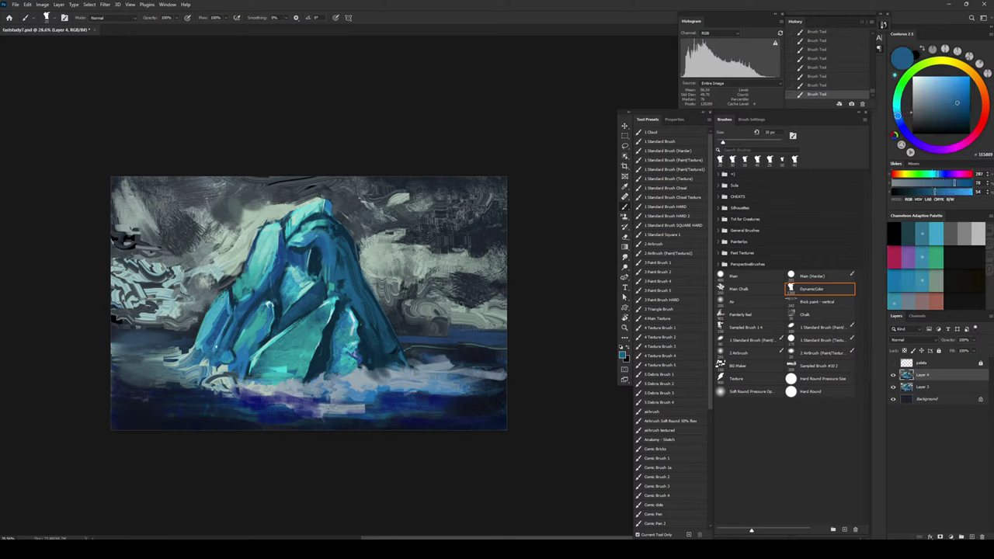
key(bracketright)
key(bracketright)
key(bracketleft)
Step: Sample teal and deep blue and paint the lower part of the upper left face, reducing the brush to 20 px
alt+click(234, 294)
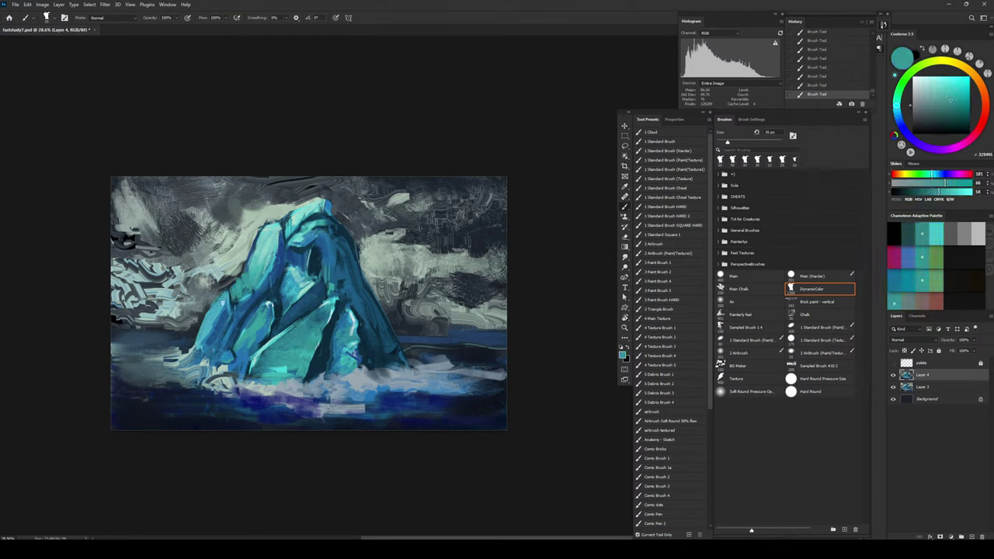
alt+click(288, 243)
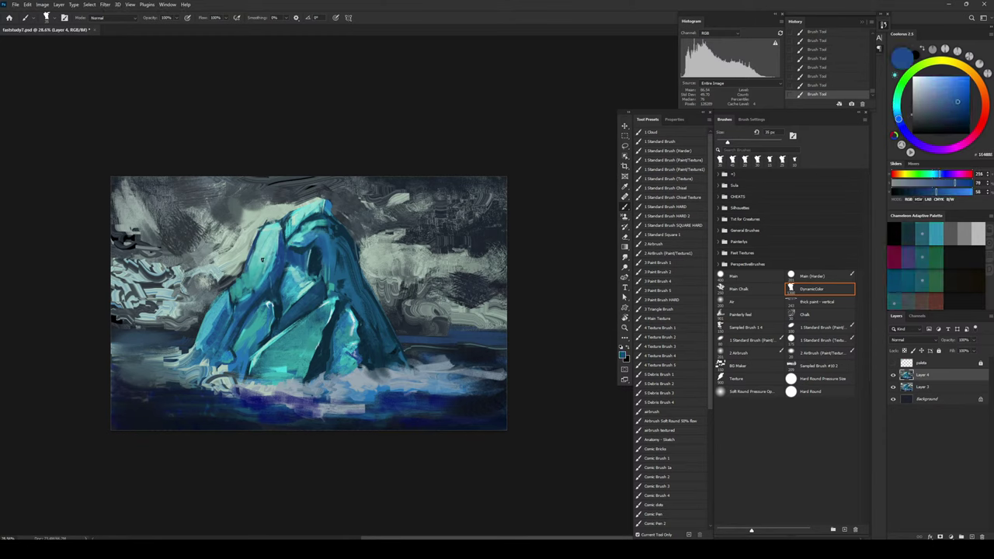
key(bracketleft)
key(bracketleft)
key(bracketleft)
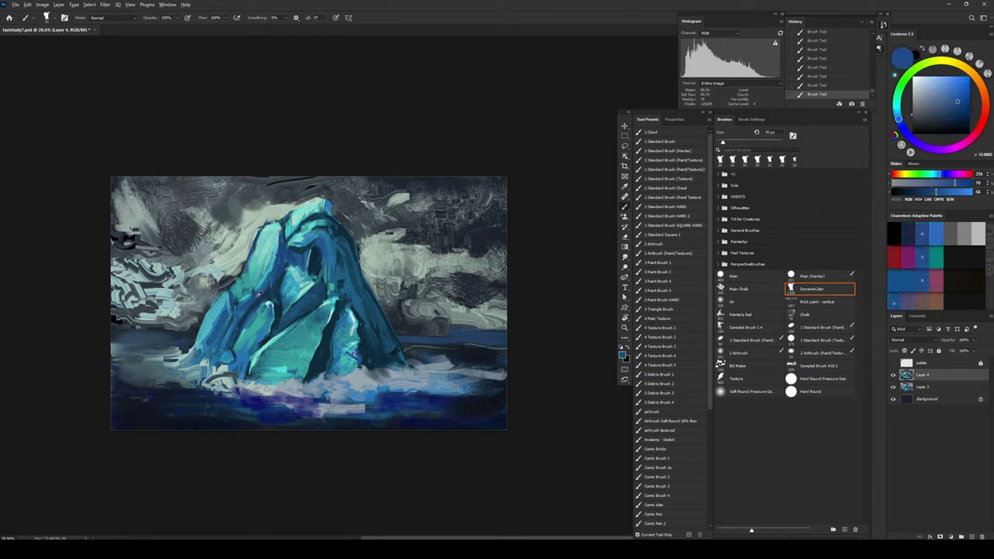
Step: Sample dark blue, reduce the brush to 9 px, undo the last stroke and redraw the dark crease at the left shoulder
alt+click(274, 298)
key(bracketleft)
key(bracketleft)
key(bracketleft)
right_click(239, 302)
click(238, 292)
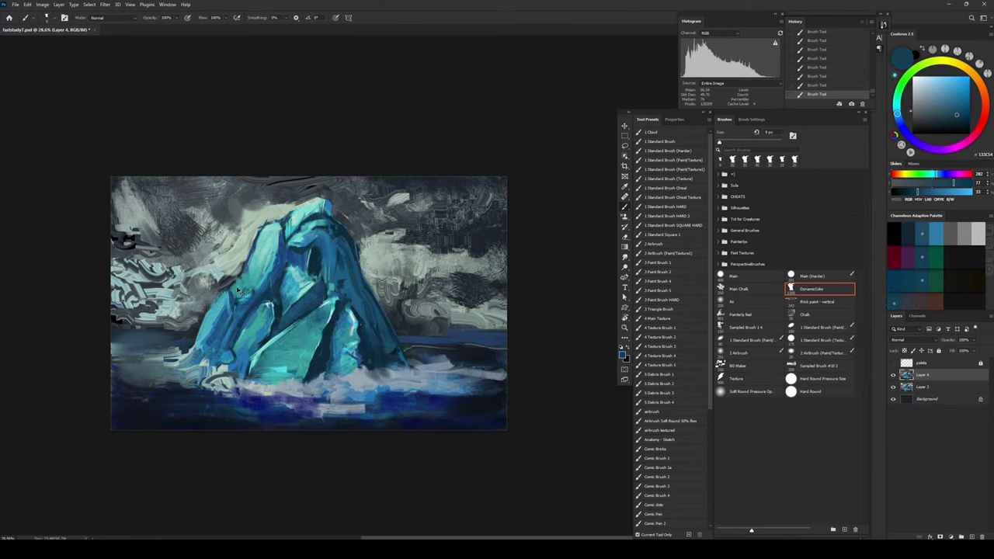
key(ctrl+z)
drag(238, 290, 233, 303)
Step: Undo the last dark stroke at the left shoulder and restore it
key(bracketright)
key(bracketright)
key(bracketright)
key(bracketleft)
key(bracketleft)
key(bracketleft)
key(ctrl+z)
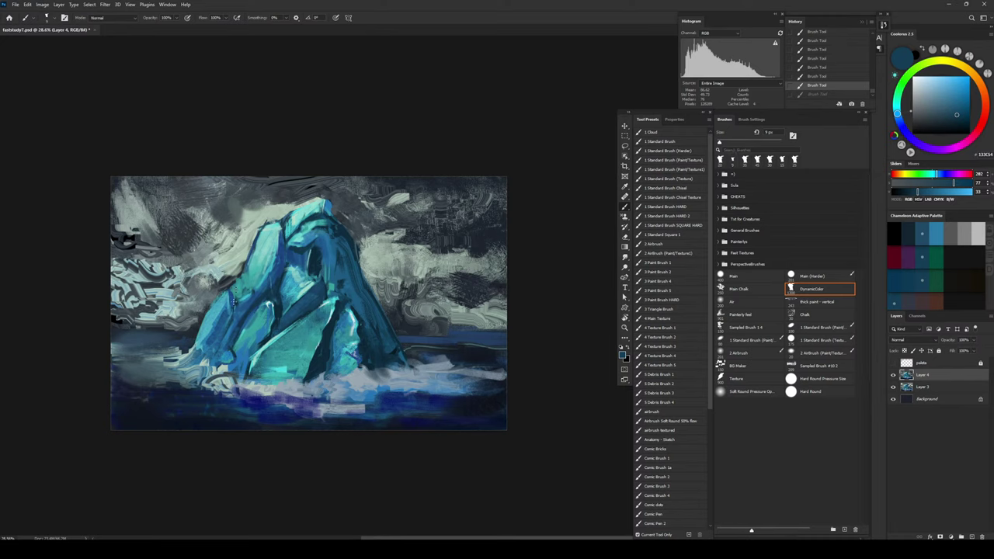
key(ctrl+shift+z)
Step: Enlarge the brush to 50 px, sample mid blue and paint beside the pale highlight on the lower right face
key(bracketright)
key(bracketright)
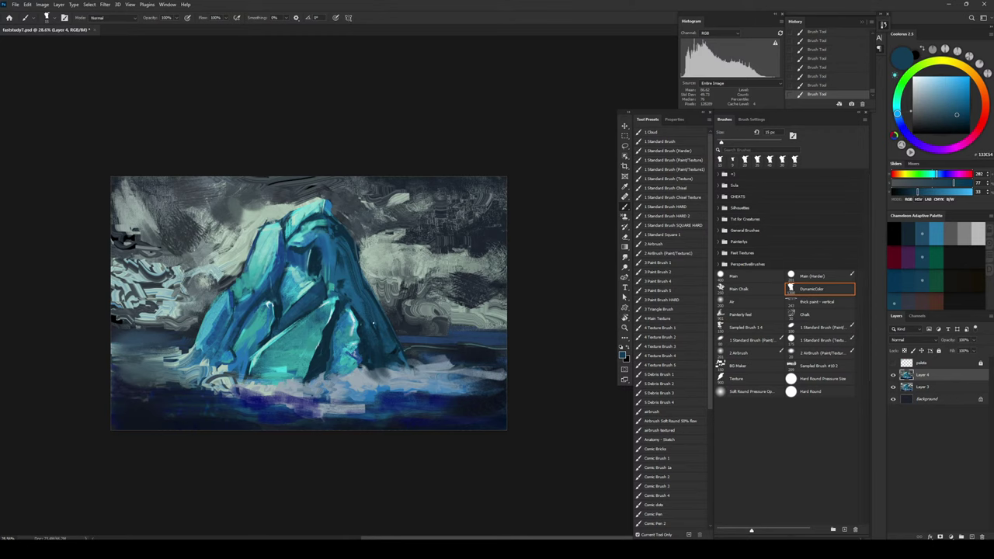
alt+click(345, 319)
key(bracketright)
key(bracketright)
key(bracketright)
key(bracketright)
key(bracketright)
key(bracketright)
key(bracketright)
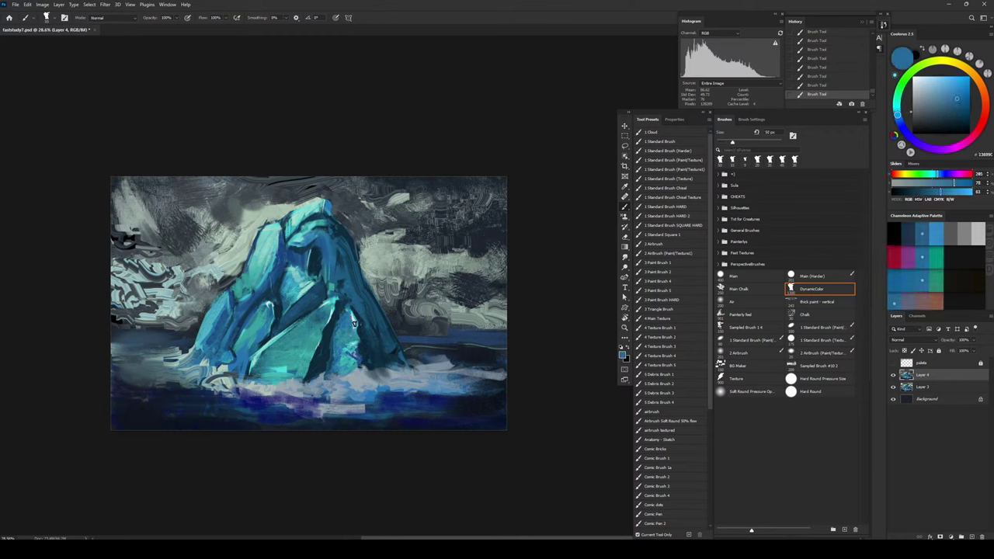
Step: Undo the last light blue stroke and paint over the lower right face's pale highlight with sampled blue and turquoise
alt+click(355, 321)
alt+click(350, 319)
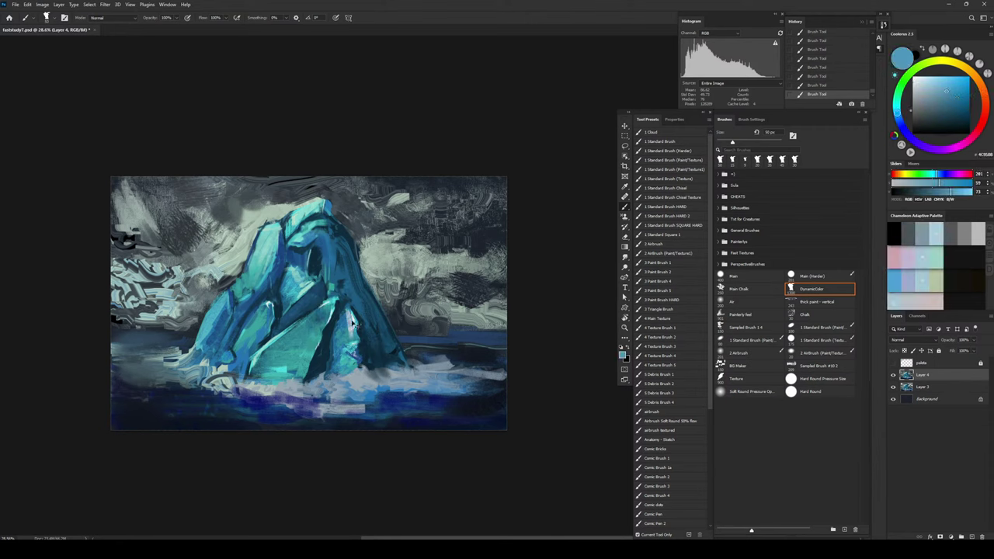
key(ctrl+z)
alt+click(353, 323)
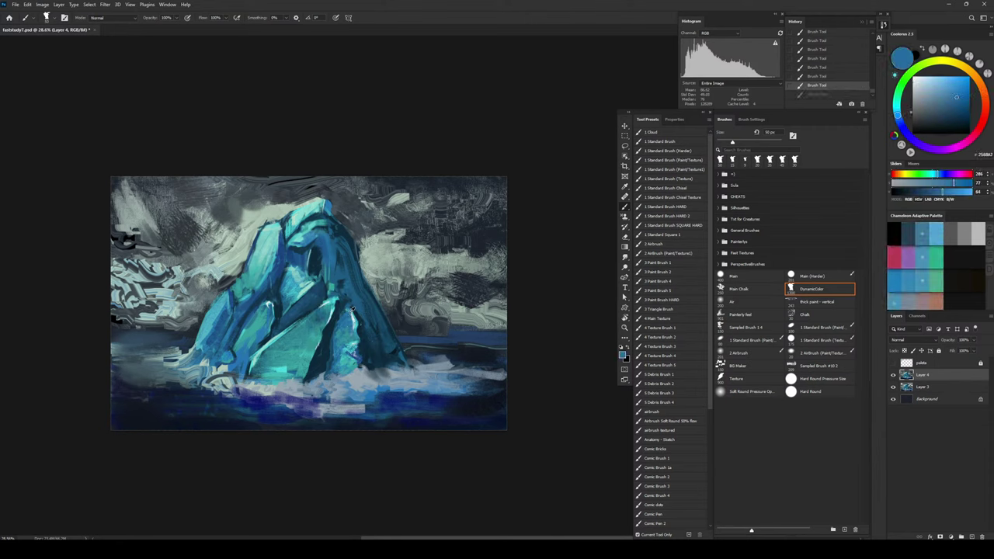
alt+click(330, 300)
click(356, 321)
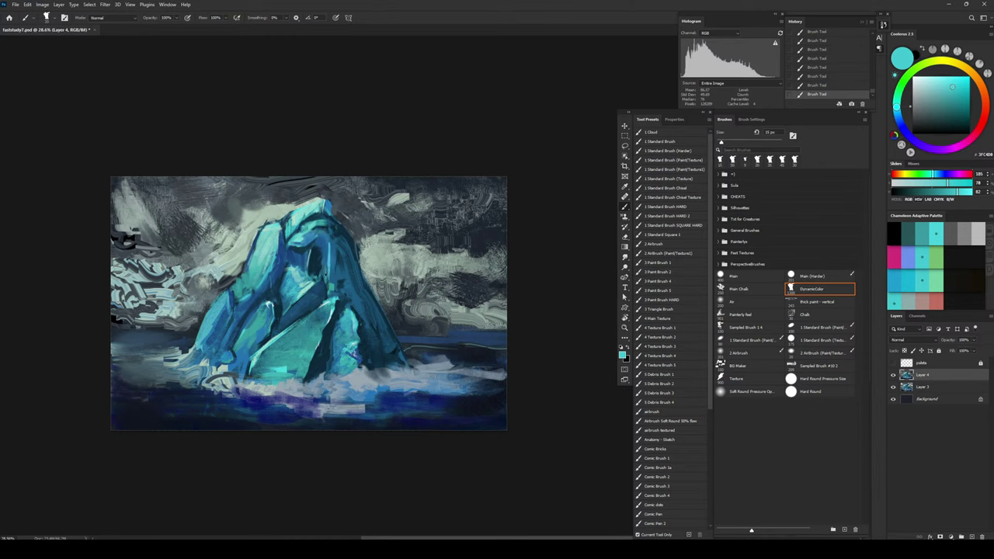
Step: Paint a dark teal crease down the face right of the recess with a 25 px brush, and sample dark navy
key(bracketright)
key(bracketright)
key(bracketright)
alt+click(330, 329)
drag(326, 242, 323, 278)
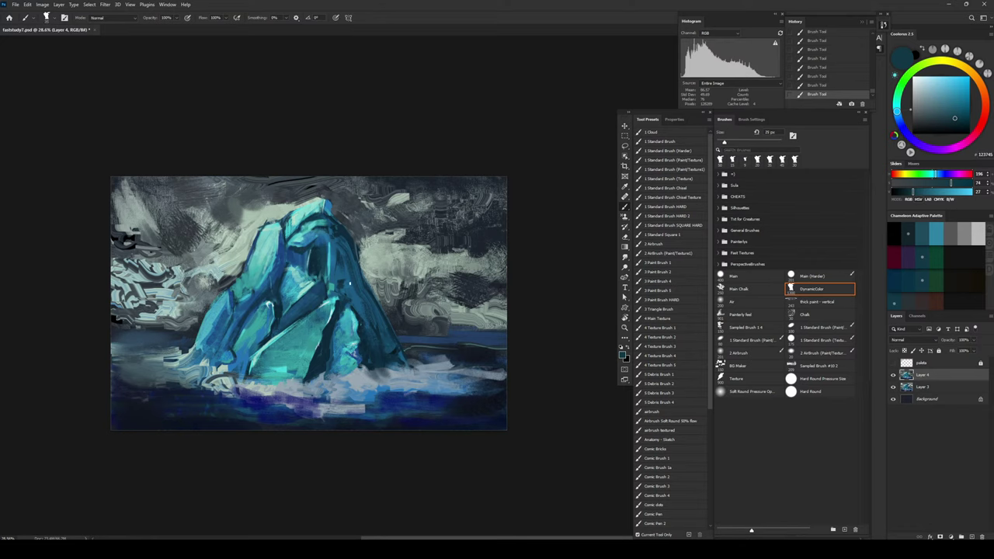
alt+click(342, 317)
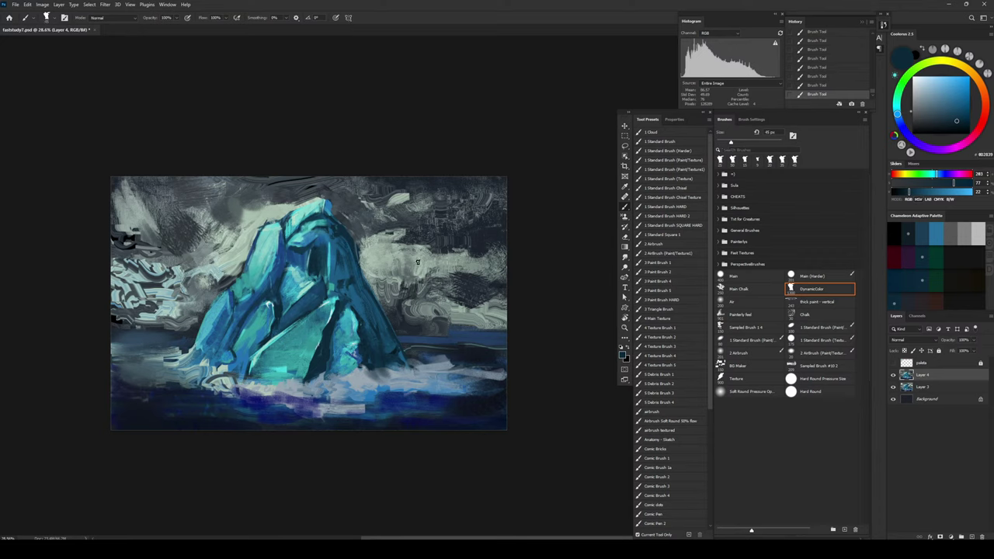
Step: On a new layer, paint sampled dark grey-blue over the upper right sky with the 1 Cloud brush at 1100 px
alt+click(440, 184)
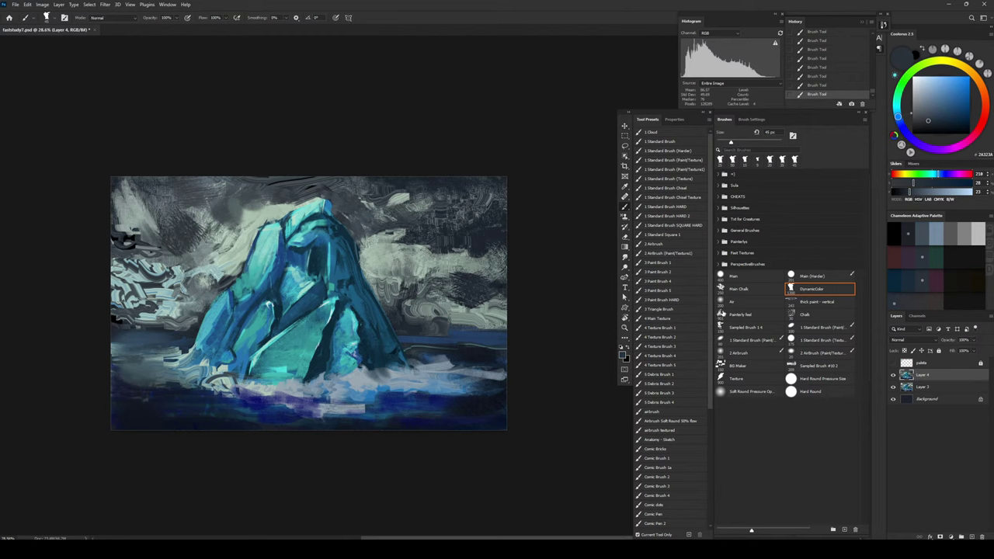
click(661, 133)
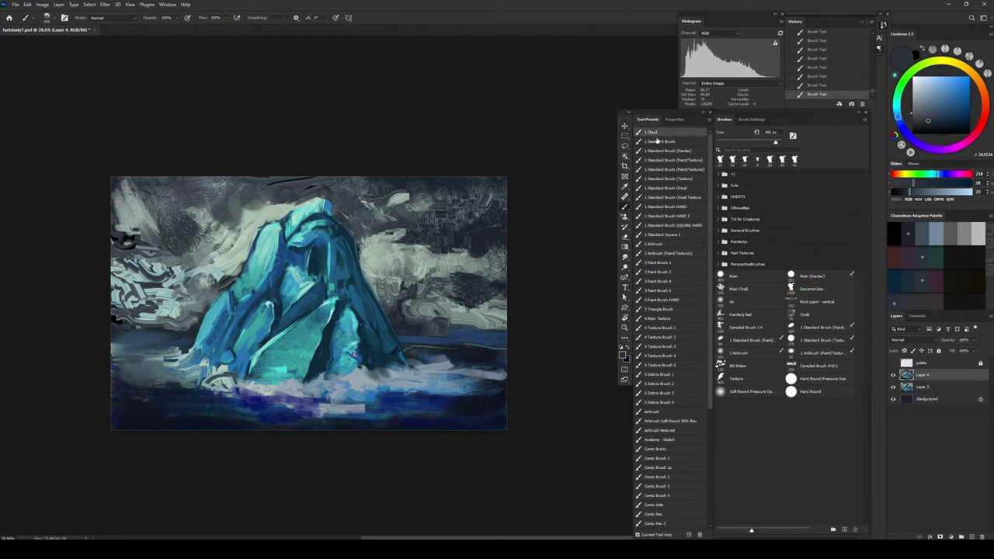
key(ctrl+shift+alt+n)
key(bracketright)
key(bracketright)
key(bracketright)
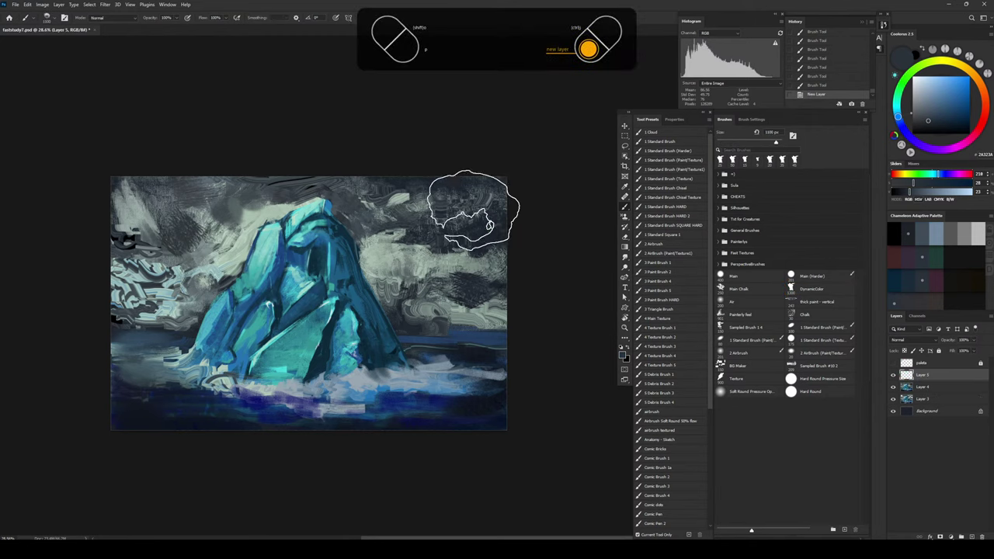
mouse_move(497, 206)
mouse_down()
mouse_move(500, 220)
mouse_move(472, 192)
mouse_up()
mouse_move(472, 193)
mouse_down()
mouse_move(456, 168)
mouse_move(451, 191)
mouse_move(524, 181)
mouse_move(495, 224)
mouse_up()
Step: Sample a dark sky colour, set its saturation to about 65 and paint this navy over the upper right sky at 1100 px
key(bracketleft)
key(bracketleft)
key(bracketleft)
alt+click(397, 184)
click(945, 183)
drag(494, 220, 473, 192)
key(bracketright)
key(bracketright)
key(bracketright)
click(443, 206)
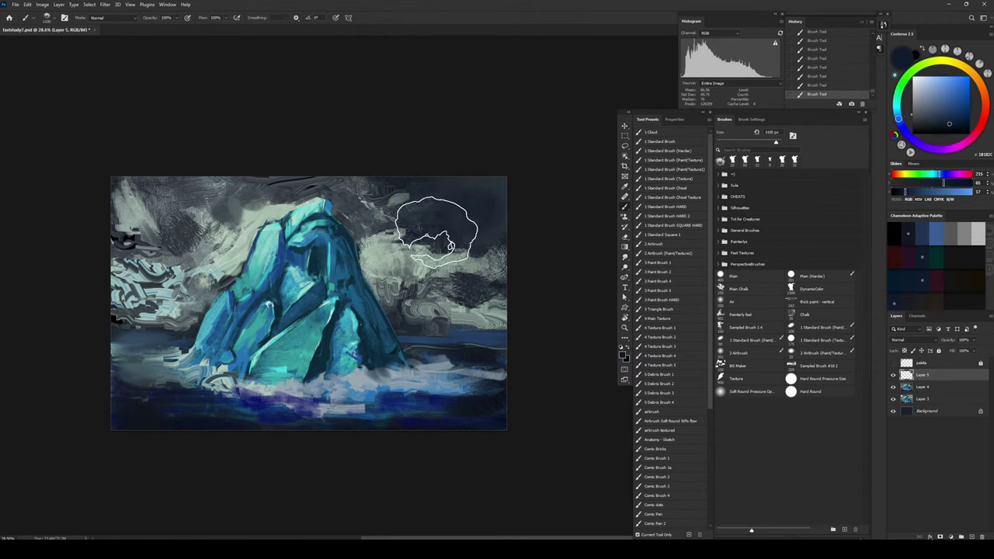
Step: Paint navy over the sky above the peak at 800 px and across the upper left sky at 1400 px
key(bracketleft)
key(bracketleft)
key(bracketleft)
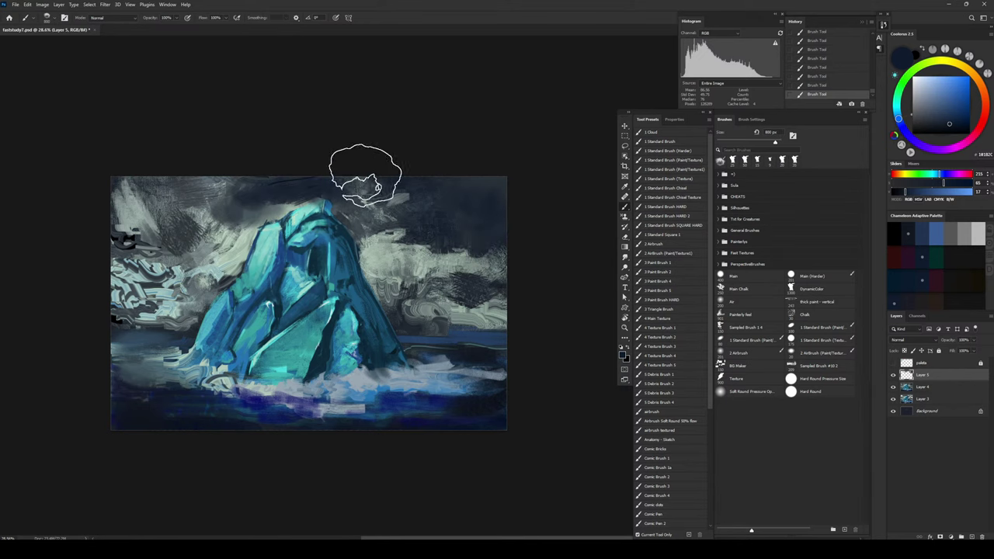
key(bracketright)
key(bracketright)
key(bracketright)
key(bracketright)
key(bracketright)
key(bracketright)
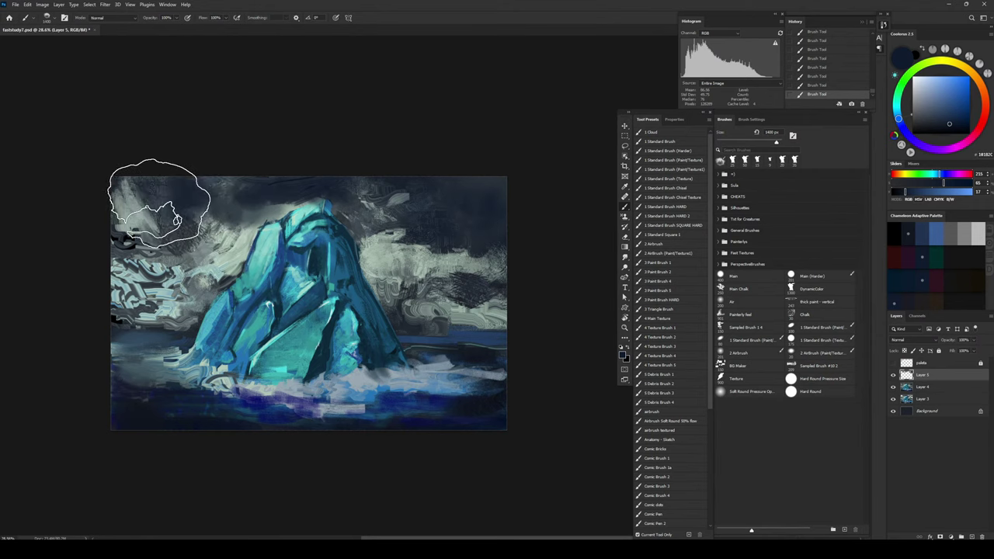
Step: Cover the pale textured strokes in the left sky with sampled slate blue using the cloud brush at 1100 px
key(bracketleft)
key(bracketleft)
key(bracketleft)
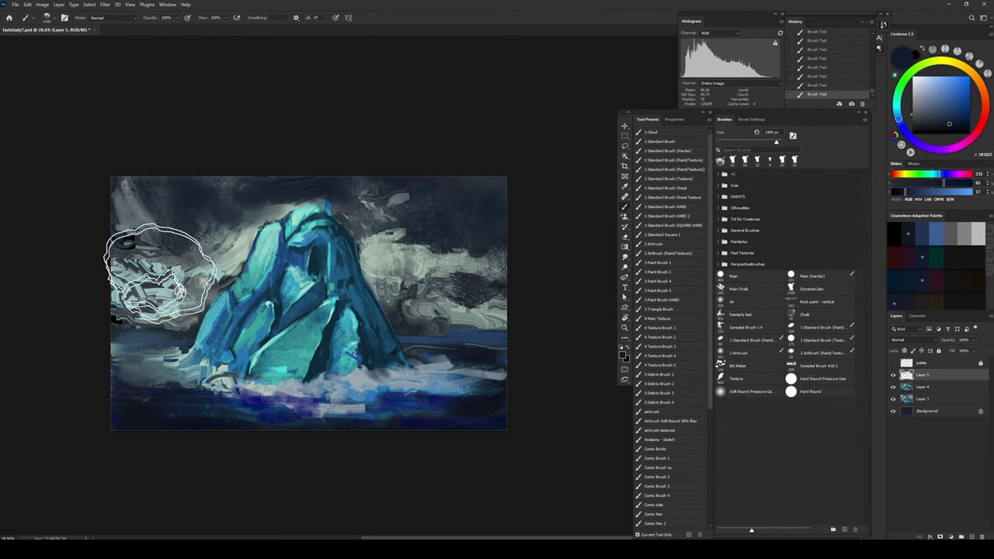
drag(132, 277, 160, 265)
alt+click(152, 268)
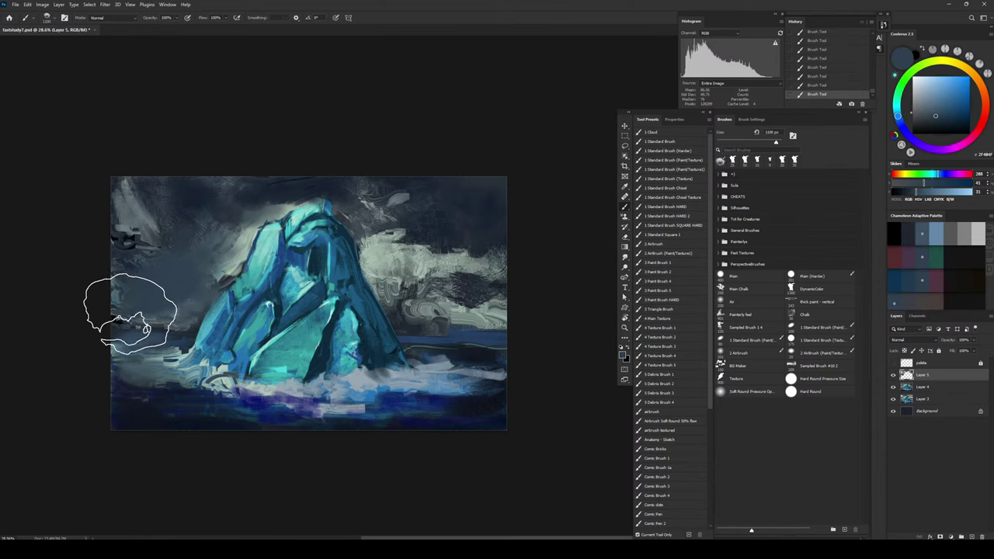
key(bracketleft)
key(bracketleft)
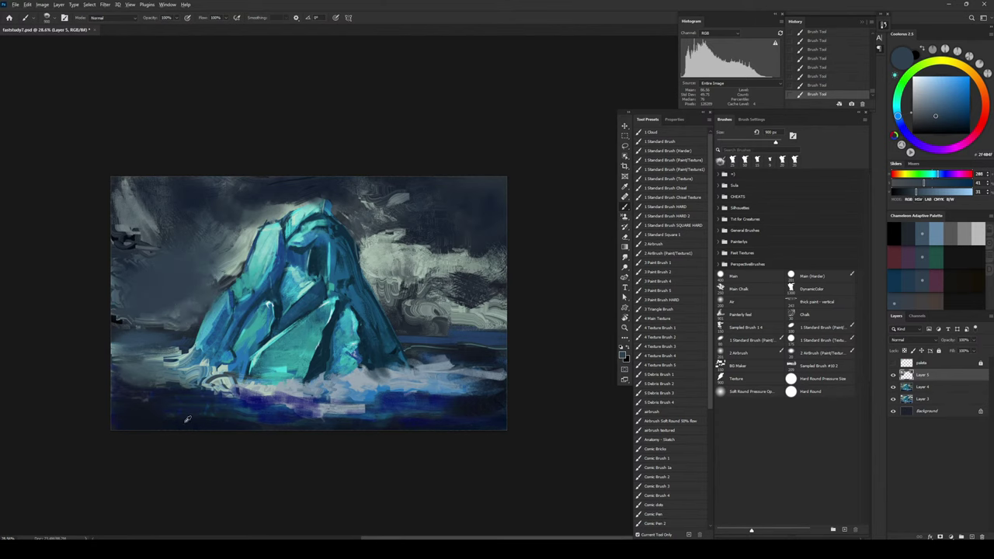
alt+click(188, 421)
key(bracketleft)
key(bracketleft)
key(bracketleft)
key(bracketleft)
key(bracketleft)
key(bracketleft)
key(bracketleft)
key(bracketleft)
key(bracketleft)
key(bracketleft)
key(bracketleft)
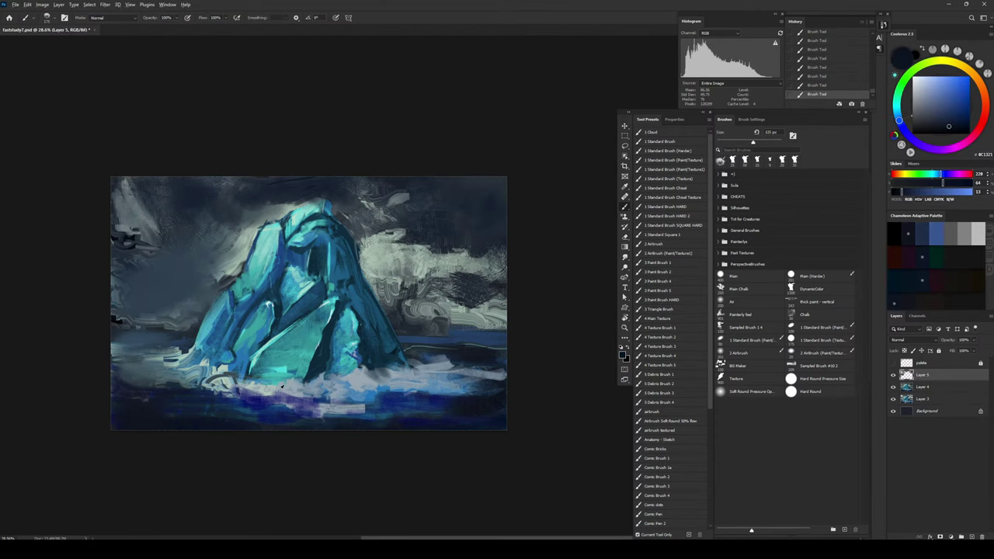
alt+click(283, 388)
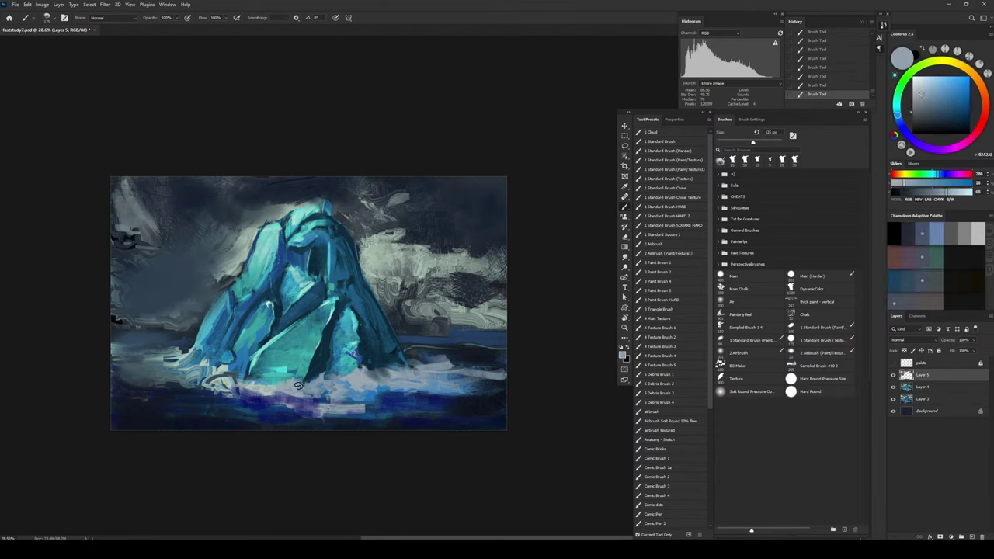
Step: Paint a band of sampled pale grey-green foam along the left waterline with the DynamicColor brush, starting at 30 px
click(812, 290)
mouse_move(117, 352)
mouse_down()
mouse_move(176, 353)
mouse_move(152, 363)
mouse_move(126, 349)
mouse_move(166, 351)
mouse_move(111, 351)
mouse_move(208, 359)
mouse_move(124, 347)
mouse_up()
key(ctrl+z)
key(bracketright)
alt+click(206, 362)
key(bracketleft)
key(bracketleft)
key(bracketleft)
key(bracketleft)
key(bracketleft)
key(ctrl+z)
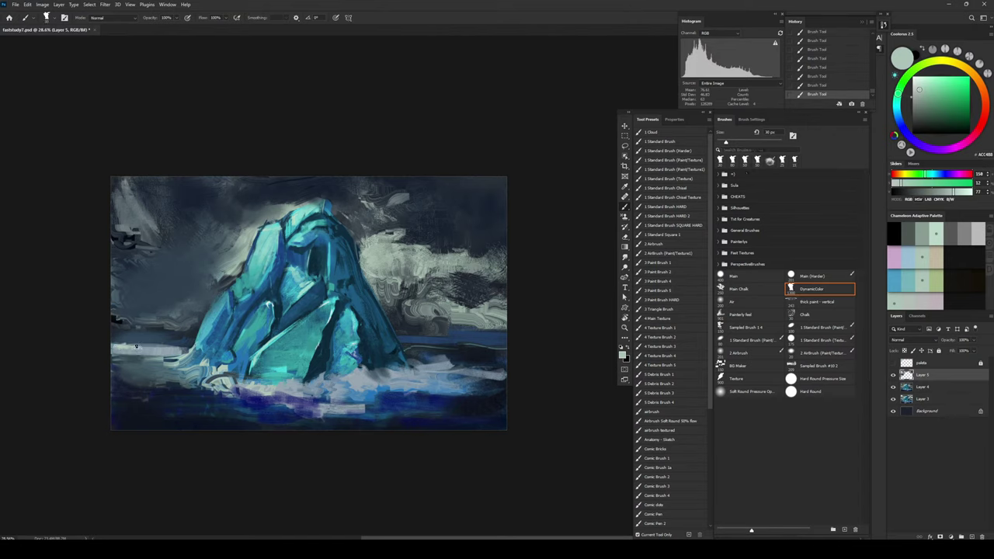
key(bracketright)
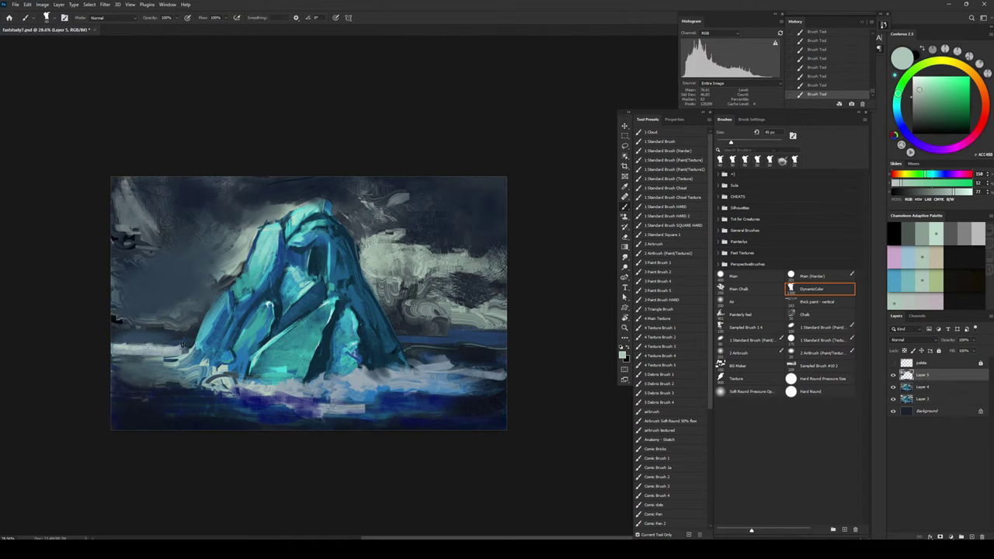
Step: Rework the iceberg's lower left flank down to the foam with sampled mid blue and turquoise, enlarging the brush to 60 px
alt+click(255, 310)
key(bracketleft)
key(ctrl+z)
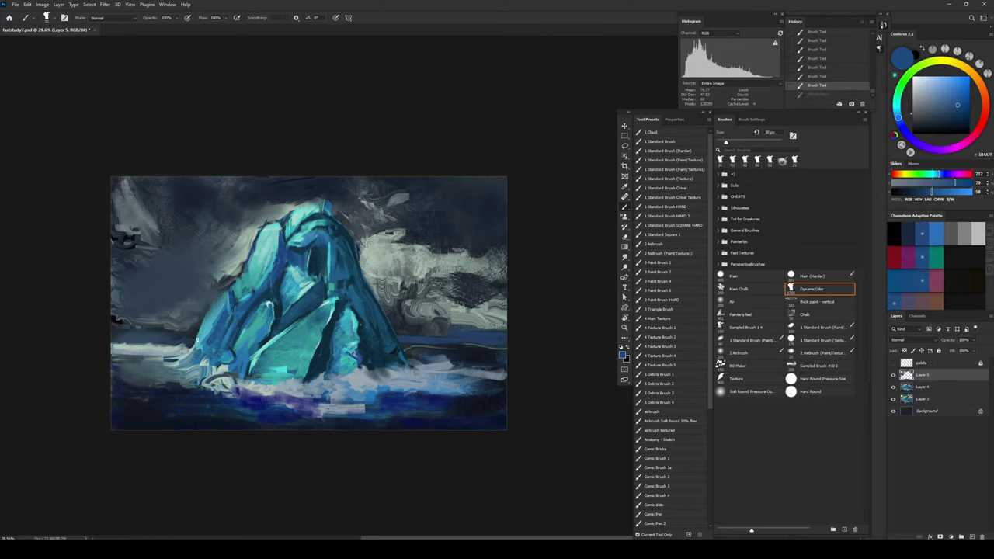
alt+click(223, 326)
drag(177, 363, 202, 329)
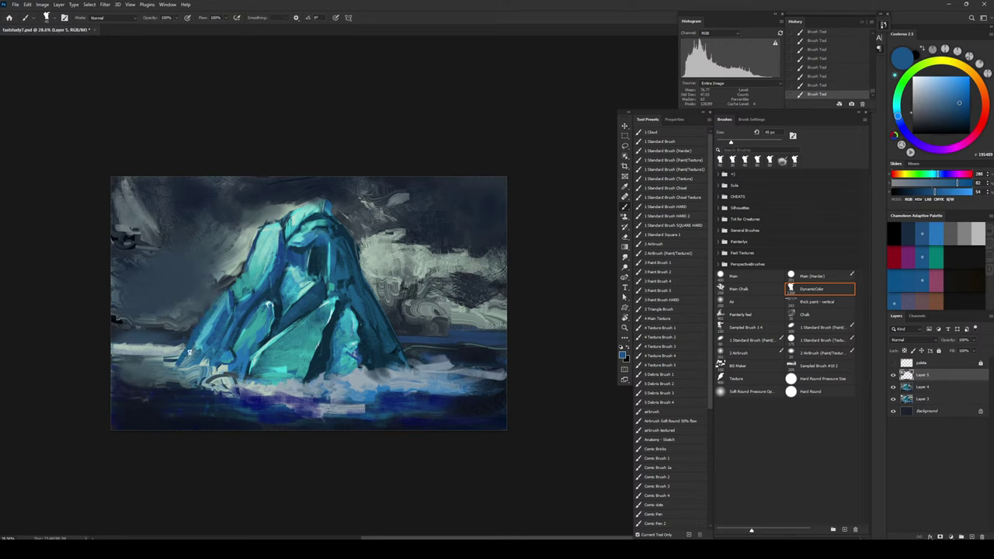
alt+click(199, 327)
key(bracketright)
drag(198, 332, 192, 363)
Step: Save the painting, and flip the canvas horizontally and back to check the composition
key(ctrl+s)
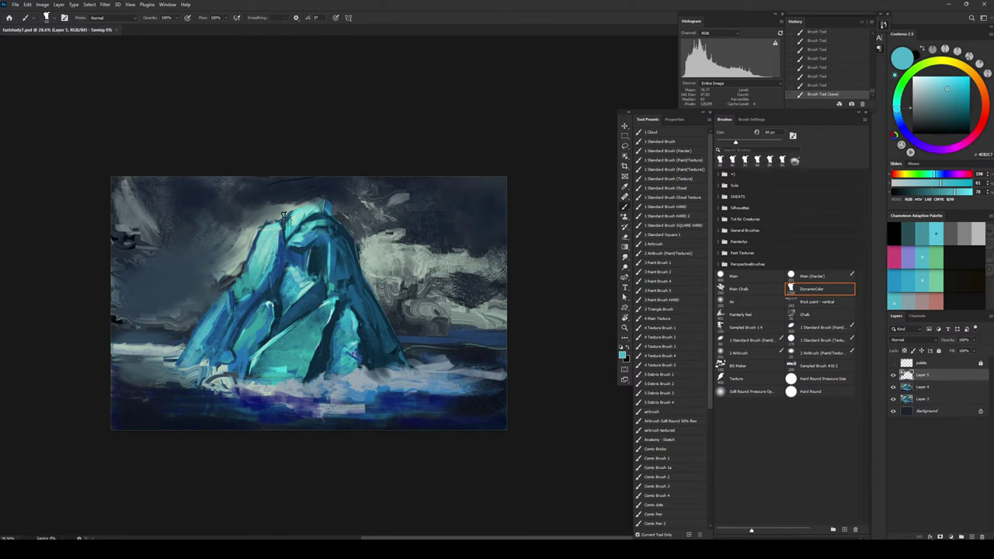
key(ctrl+shift+h)
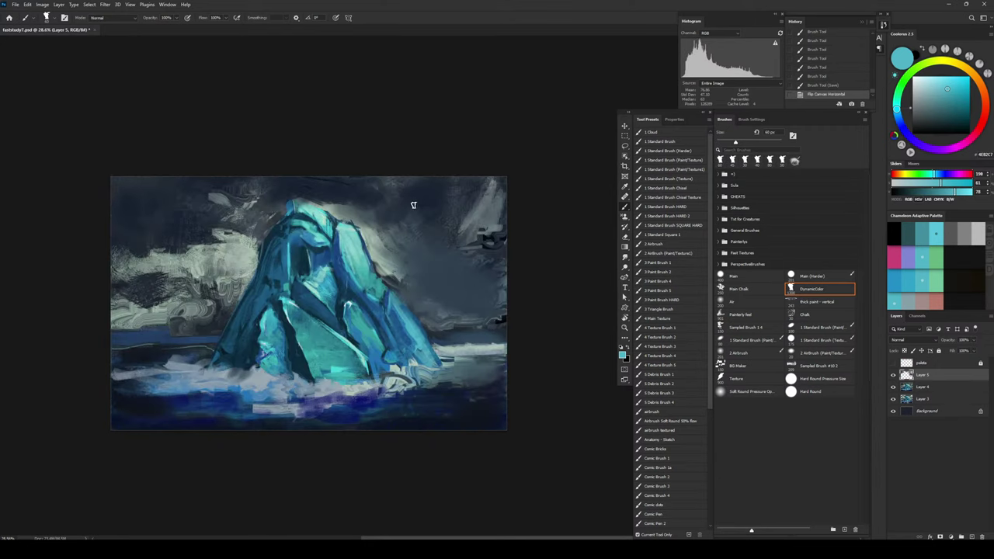
key(h)
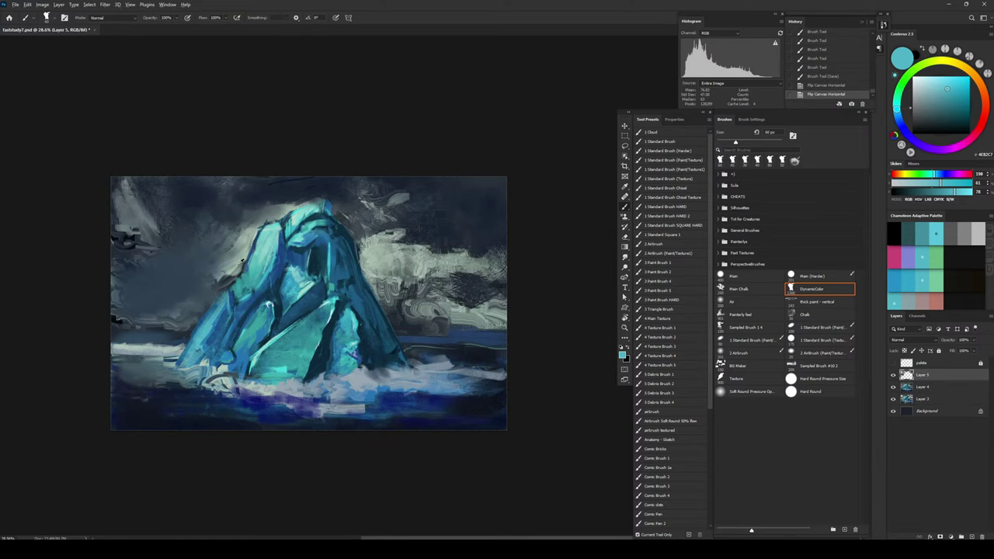
Step: Paint puffy clouds in sampled pale grey-green beside the iceberg's left shoulder and up towards the peak, redoing one stroke
alt+click(264, 226)
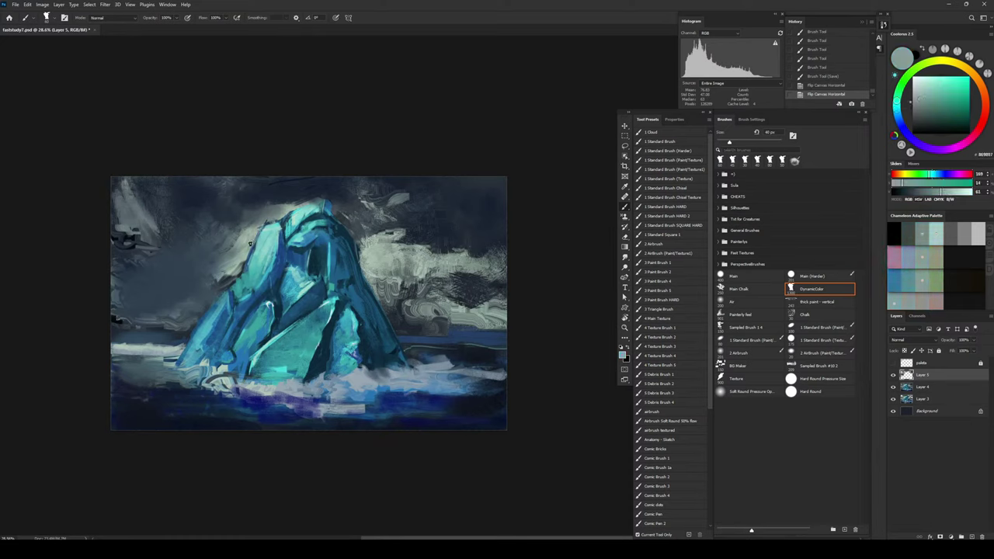
key(bracketright)
key(bracketright)
key(bracketright)
key(bracketright)
drag(242, 243, 228, 257)
drag(230, 245, 227, 255)
mouse_move(230, 244)
mouse_down()
mouse_move(216, 249)
mouse_move(216, 237)
mouse_move(231, 242)
mouse_move(221, 234)
mouse_up()
key(ctrl+z)
mouse_move(221, 236)
mouse_down()
mouse_move(259, 220)
mouse_move(234, 223)
mouse_move(253, 206)
mouse_move(271, 220)
mouse_move(285, 199)
mouse_move(260, 199)
mouse_move(272, 210)
mouse_move(306, 194)
mouse_up()
Step: Reshape the cloud's upper edge and the iceberg's peak by painting sampled dark navy sky over the peak's right tip
key(bracketright)
key(bracketright)
alt+click(284, 200)
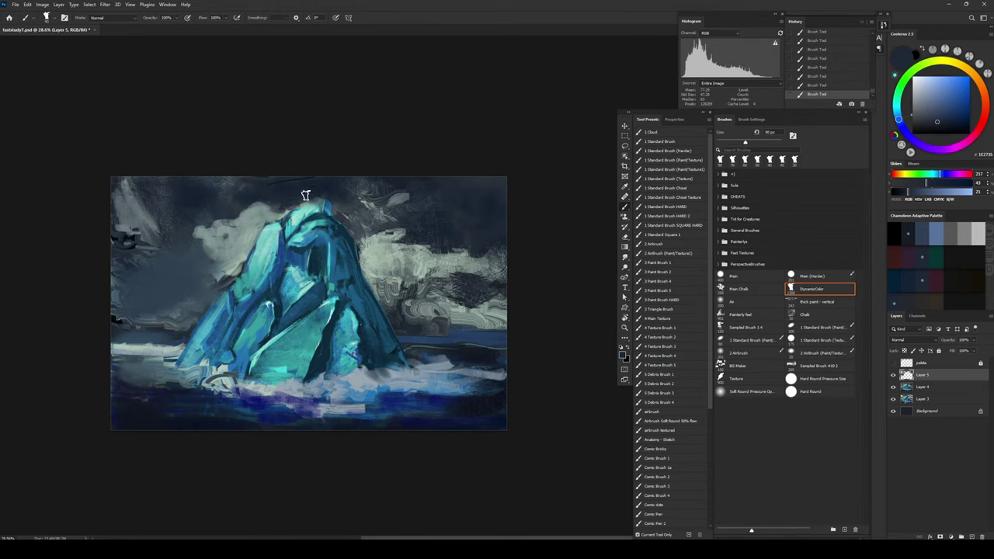
key(bracketleft)
key(bracketleft)
key(bracketleft)
key(bracketleft)
key(bracketleft)
key(bracketleft)
key(bracketright)
key(bracketright)
key(bracketright)
key(bracketright)
key(bracketright)
key(bracketright)
key(bracketright)
key(bracketright)
drag(327, 208, 311, 213)
Step: Paint low clouds across the left sky in sampled grey-green, and enlarge the brush to 175 px
alt+click(233, 265)
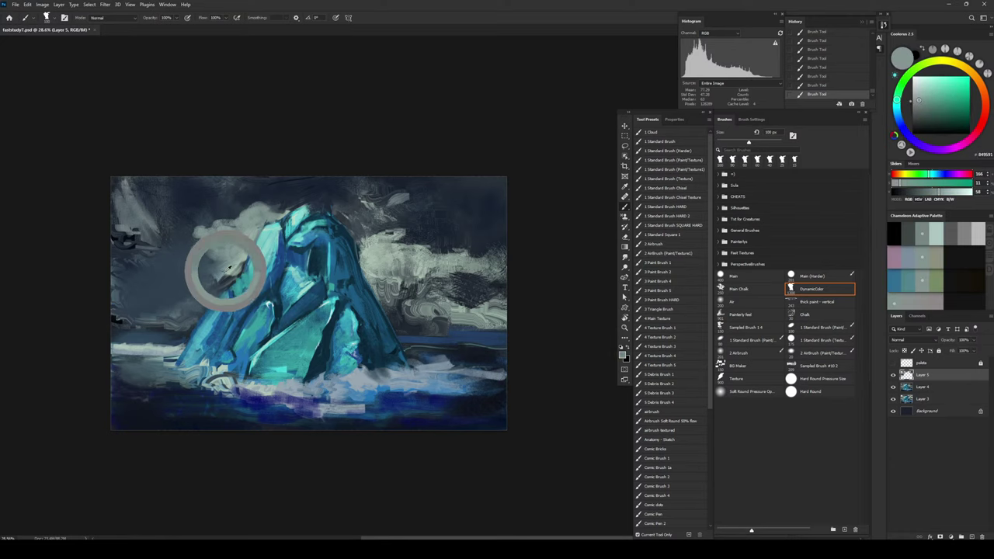
mouse_move(120, 289)
mouse_down()
mouse_move(146, 272)
mouse_move(144, 286)
mouse_move(172, 292)
mouse_up()
key(bracketright)
key(bracketright)
key(bracketright)
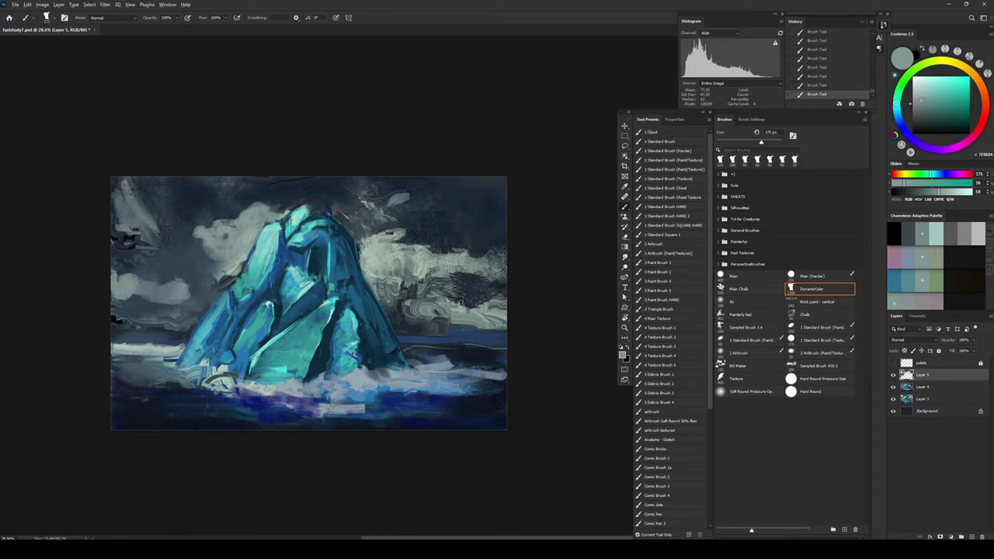
Step: Extend the low left clouds towards the iceberg and soften them with sampled greys at 175 px
alt+click(461, 303)
mouse_move(189, 287)
mouse_down()
mouse_move(138, 299)
mouse_move(119, 294)
mouse_move(168, 296)
mouse_move(113, 285)
mouse_move(118, 277)
mouse_move(115, 288)
mouse_move(145, 294)
mouse_move(212, 286)
mouse_up()
alt+click(138, 280)
alt+click(114, 280)
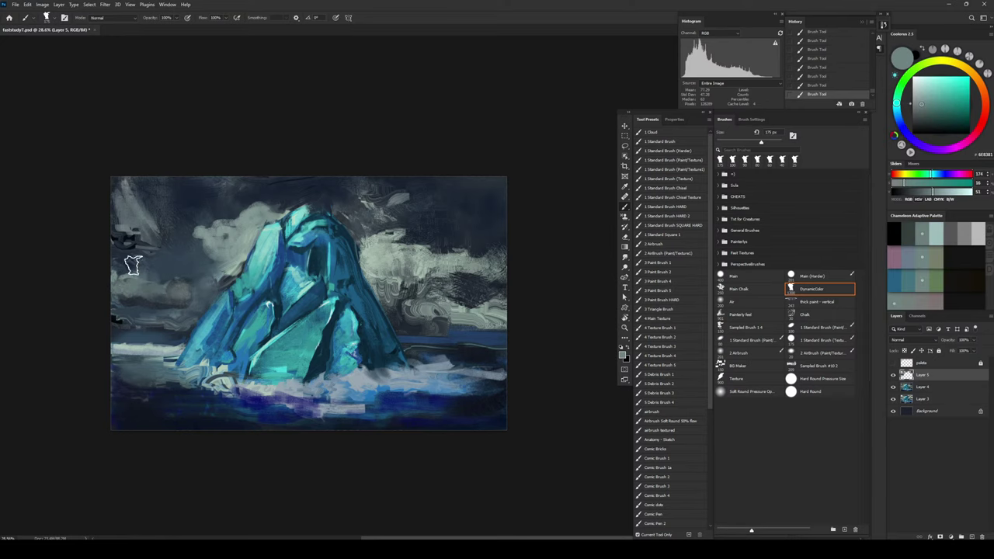
mouse_move(133, 265)
mouse_down()
mouse_move(209, 265)
mouse_move(200, 264)
mouse_up()
Step: Paint sampled dark navy over the black textured marks at the sky's left edge
alt+click(308, 202)
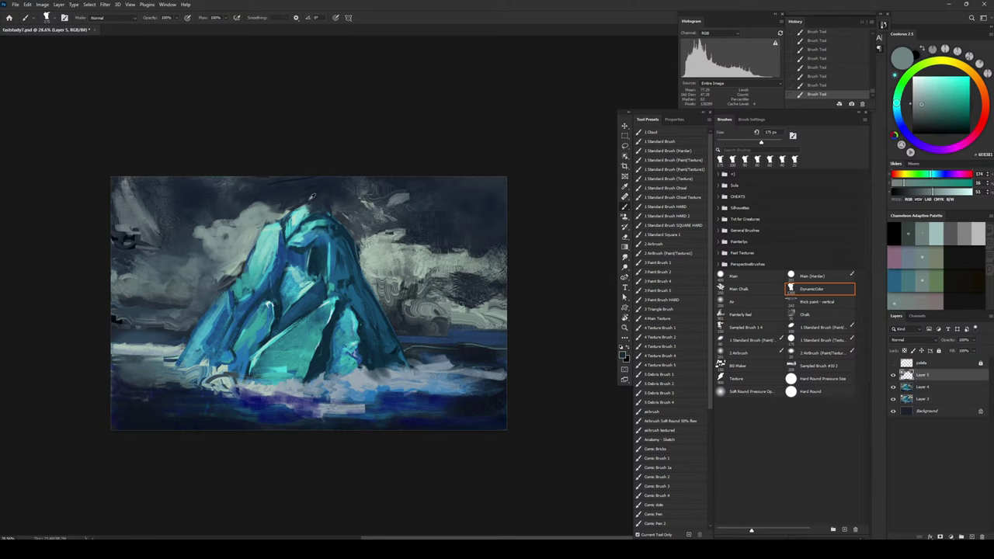
alt+click(133, 239)
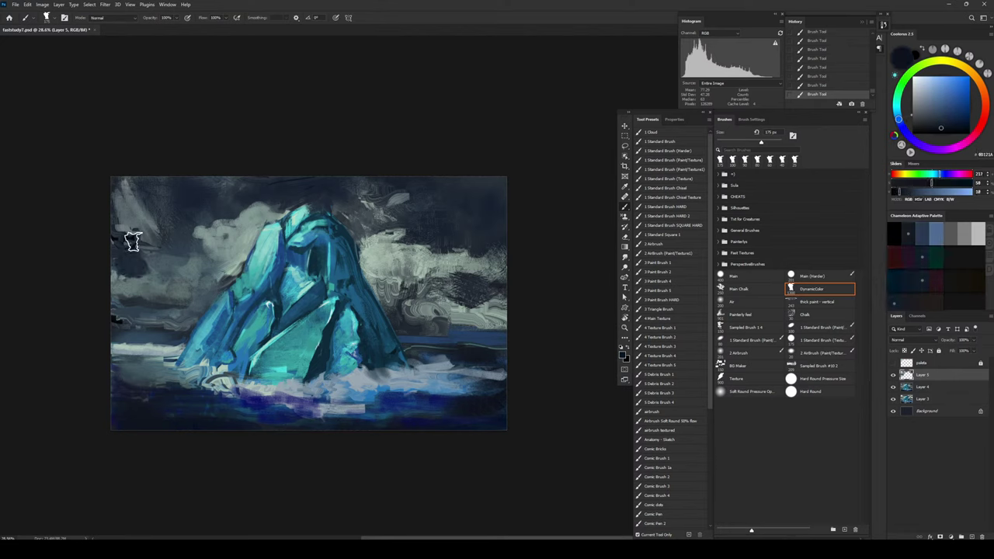
alt+click(132, 243)
alt+click(121, 239)
alt+click(118, 245)
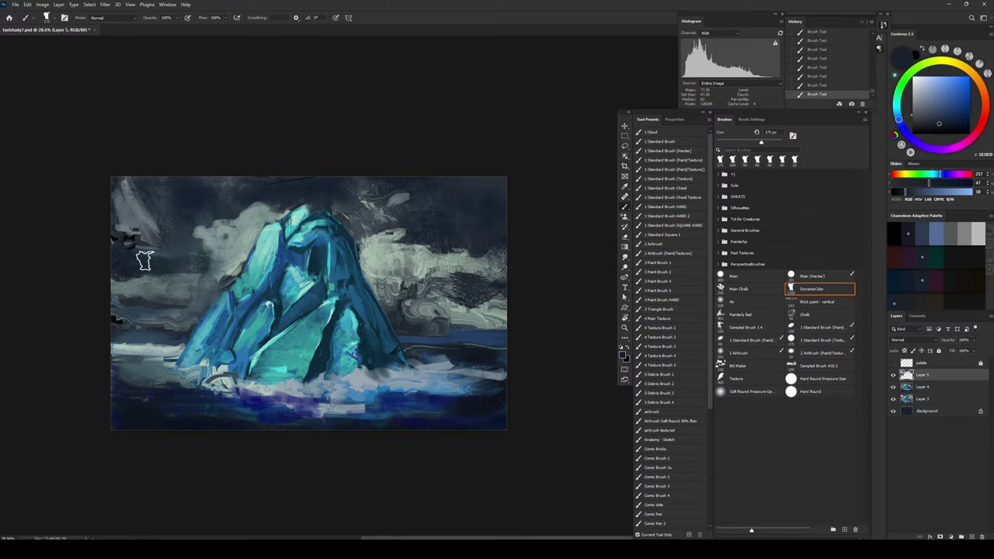
Step: Paint grey cloud bands across the upper left sky and break them up with sampled slate and dark navy
alt+click(195, 247)
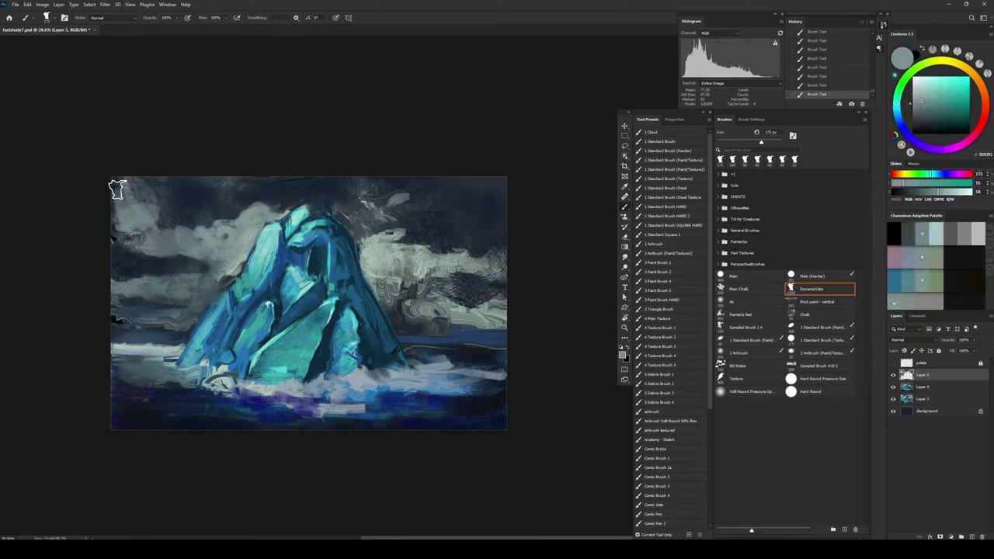
alt+click(140, 193)
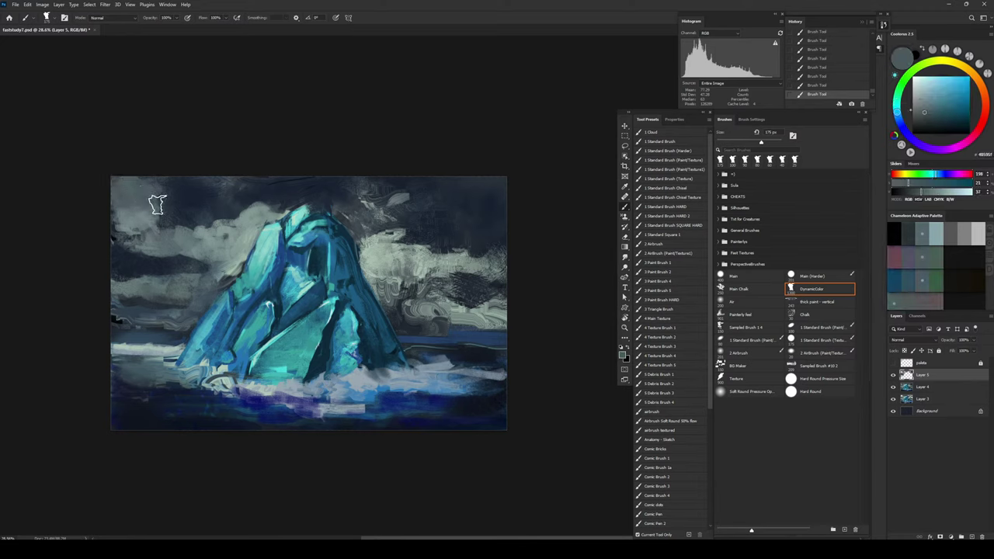
alt+click(148, 204)
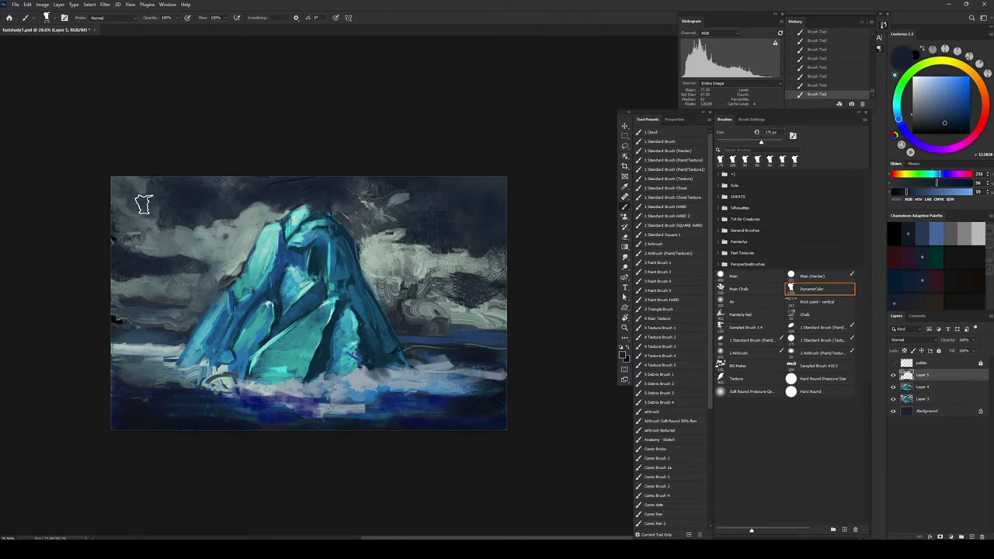
alt+click(194, 201)
key(])
key(])
key(])
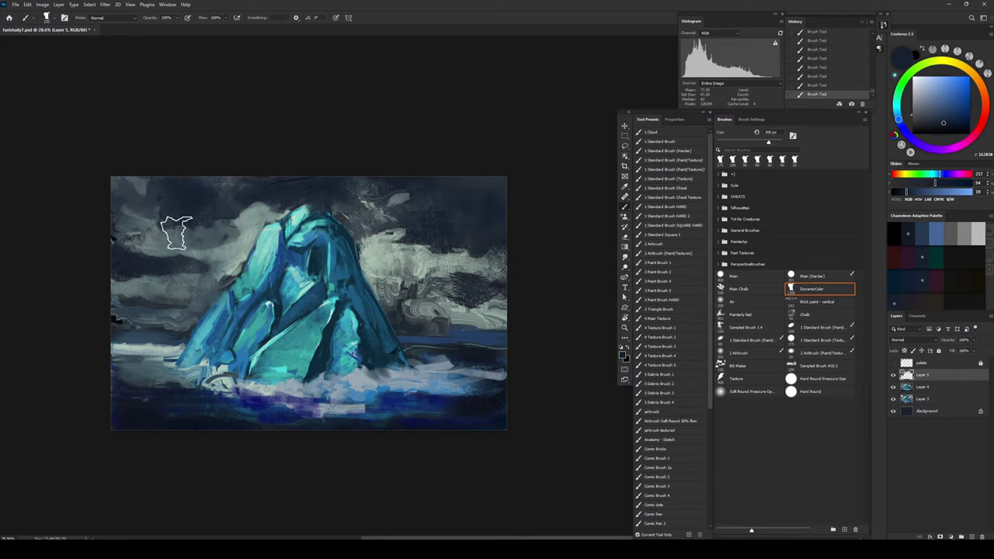
Step: Refine the clouds beside the iceberg's left shoulder with a smaller brush, using sampled navy, slate and grey-green
key(bracketleft)
key(bracketleft)
key(bracketleft)
key(bracketleft)
key(bracketleft)
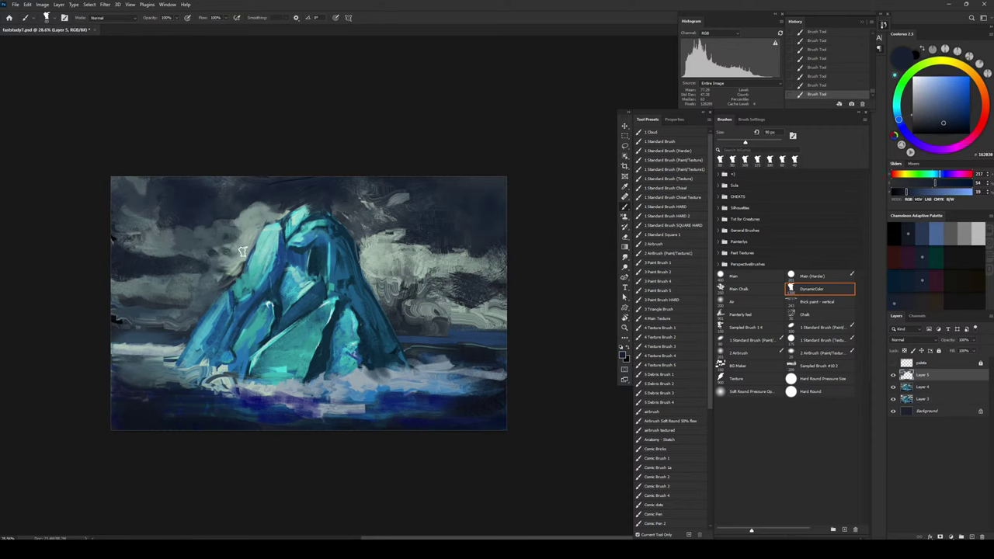
alt+click(237, 252)
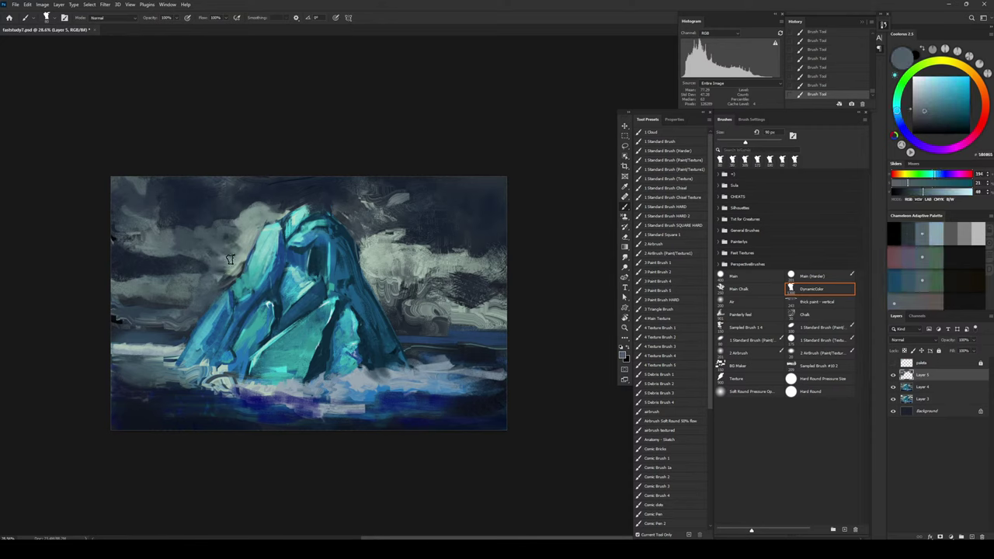
alt+click(231, 247)
key(bracketleft)
key(bracketleft)
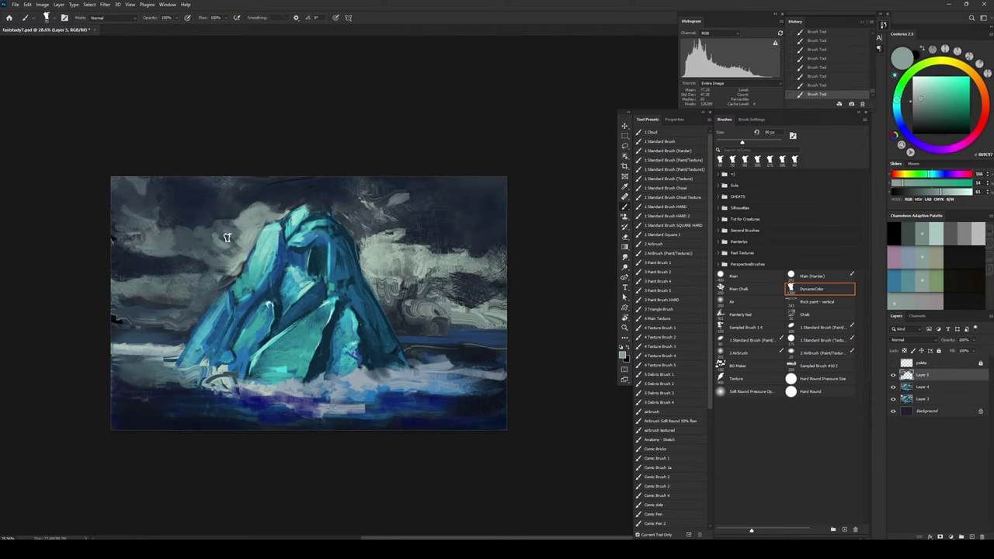
Step: Darken the cloud just left of the peak with sampled slate blue, and sample blue from the upper face
alt+click(237, 209)
key(bracketright)
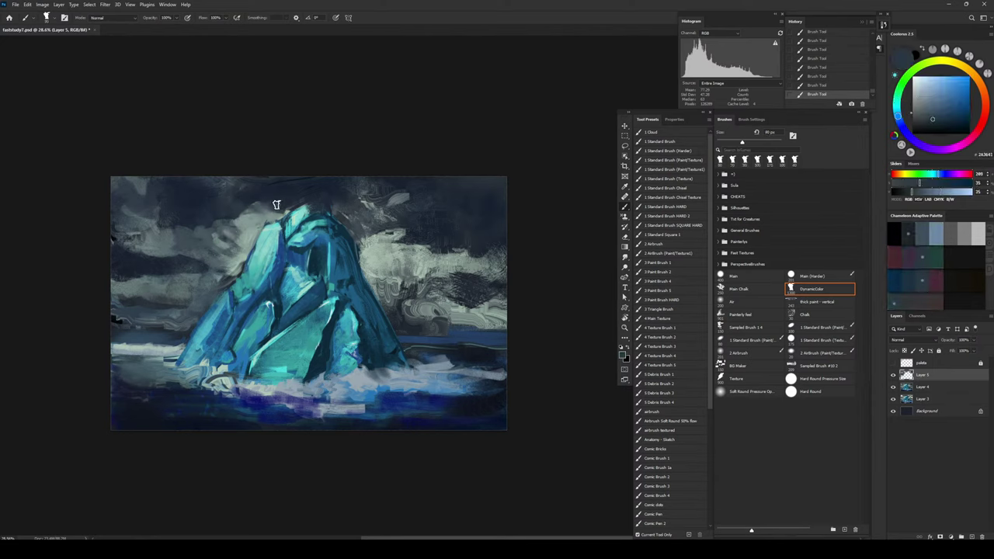
alt+click(287, 208)
mouse_move(275, 207)
mouse_down()
mouse_move(271, 215)
mouse_move(258, 205)
mouse_move(268, 218)
mouse_up()
alt+click(330, 226)
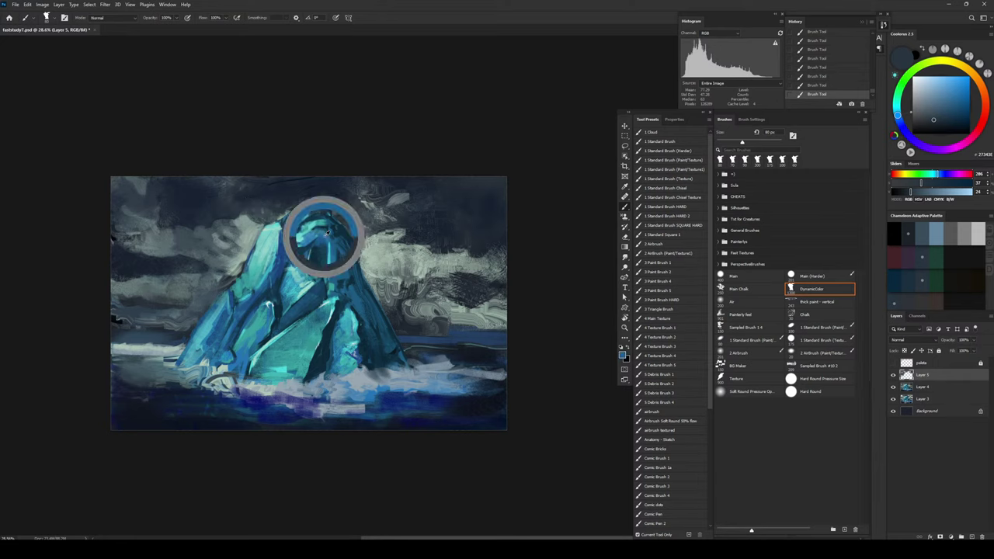
Step: Touch up the iceberg's peak and left shoulder with a smaller brush, using sampled dark blue and pale teal
alt+click(285, 213)
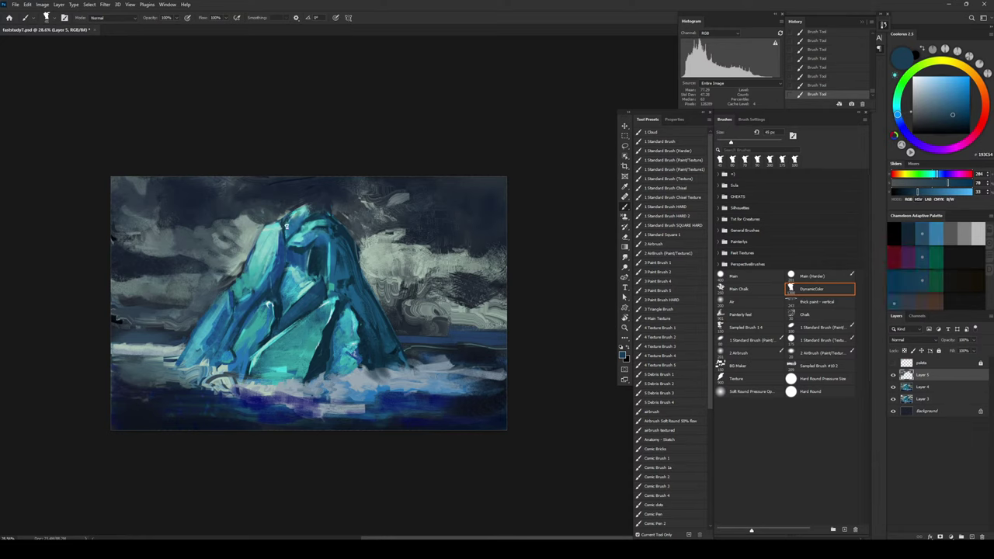
alt+click(294, 214)
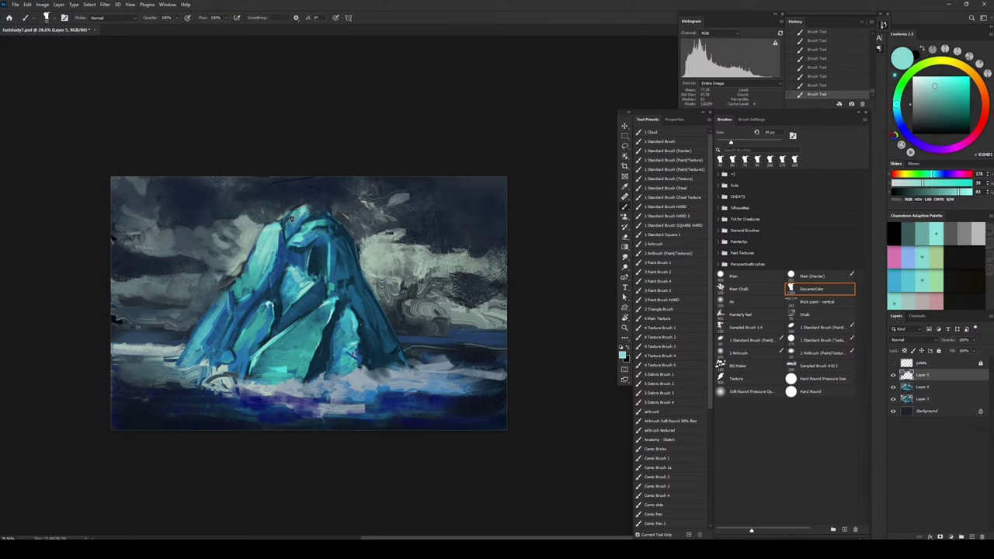
alt+click(263, 245)
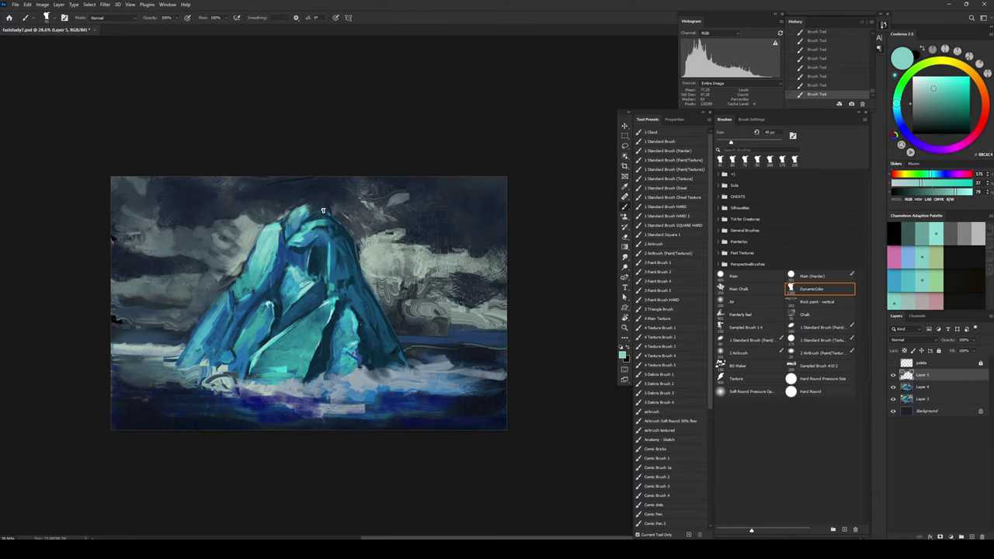
Step: Darken the upper part of the clouds beside the iceberg's right shoulder with sampled navy and a 150 px brush
alt+click(426, 235)
key(bracketright)
key(bracketright)
key(bracketright)
key(bracketright)
key(bracketright)
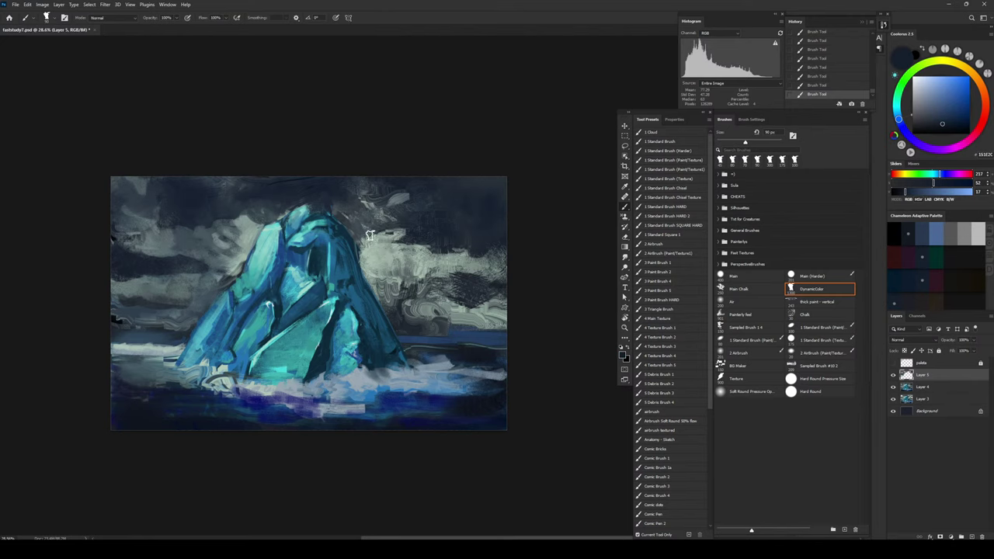
key(bracketright)
key(bracketright)
key(bracketright)
mouse_move(394, 248)
mouse_down()
mouse_move(373, 236)
mouse_move(377, 228)
mouse_move(410, 235)
mouse_move(426, 253)
mouse_up()
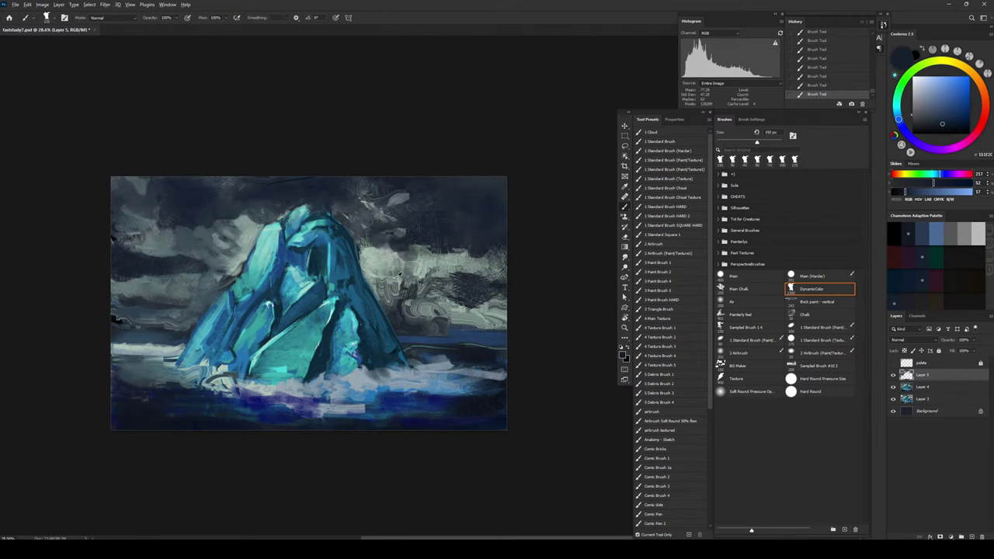
Step: Paint sampled pale grey-green over the dark patch in the clouds right of the iceberg, and sample grey below it
alt+click(401, 273)
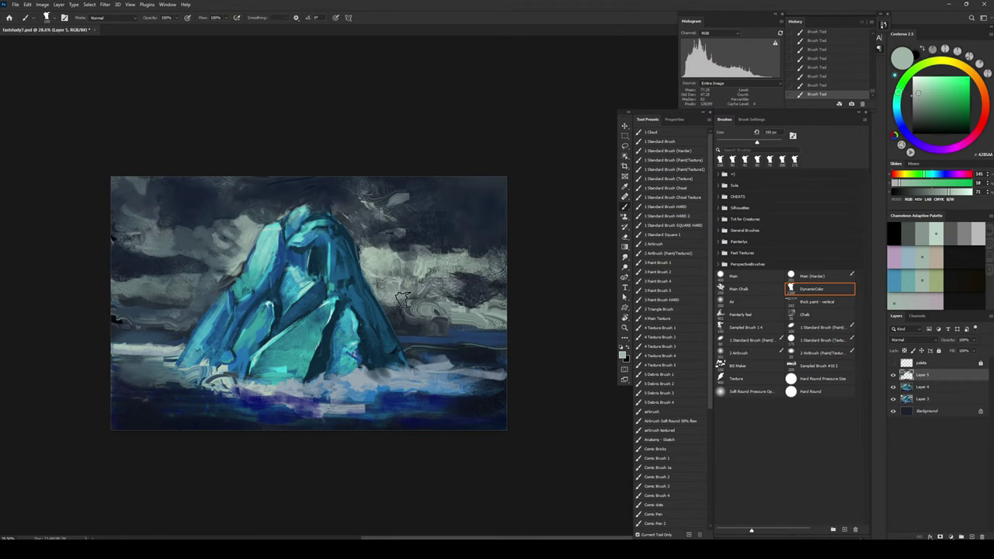
drag(404, 299, 437, 292)
alt+click(432, 329)
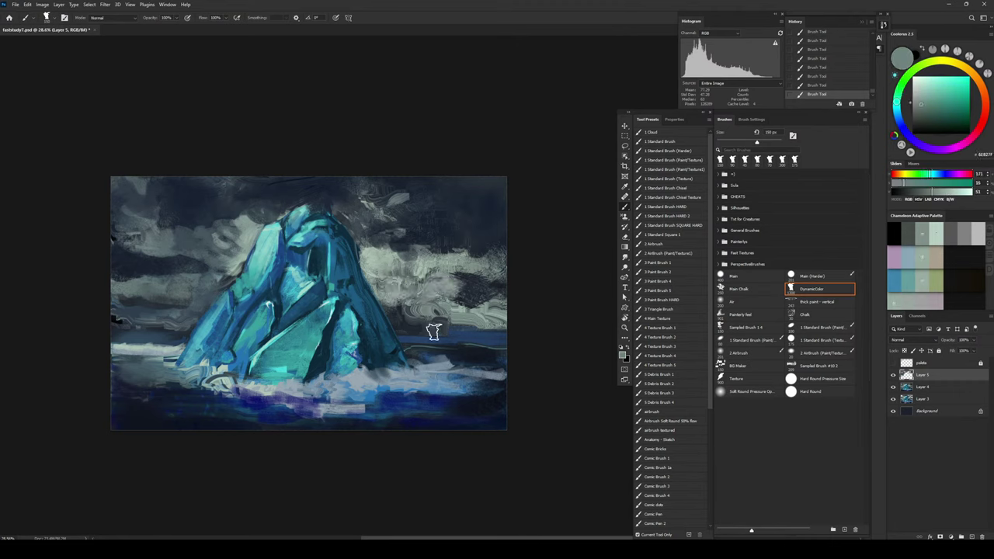
Step: Paint the sea along the horizon right of the iceberg with sampled dark navy, replacing the first thin stroke with broader ones
alt+click(474, 358)
key(bracketleft)
key(bracketleft)
key(bracketleft)
drag(407, 347, 519, 343)
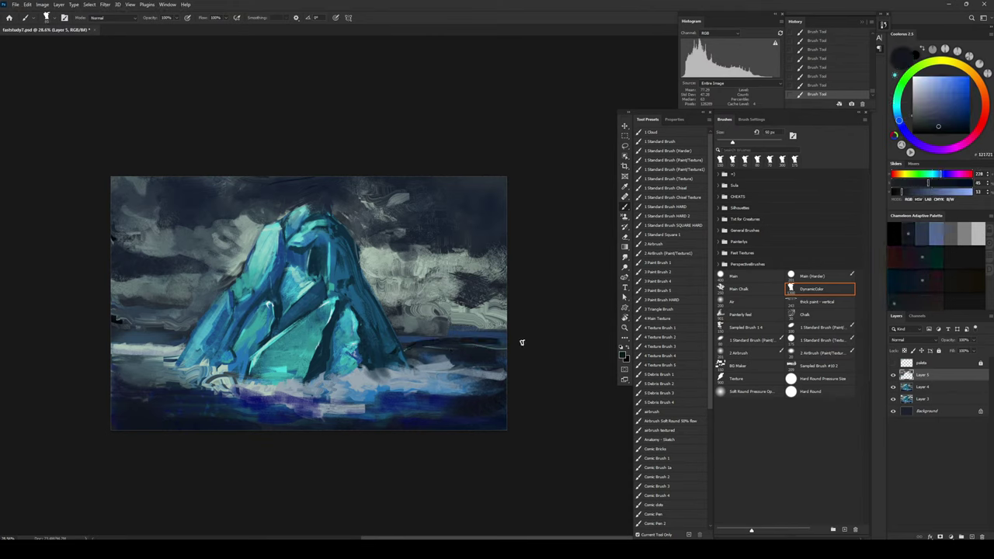
key(ctrl+z)
key(bracketright)
key(bracketright)
drag(405, 348, 519, 343)
mouse_move(425, 338)
mouse_down()
mouse_move(520, 332)
mouse_move(502, 341)
mouse_up()
key(bracketright)
key(bracketright)
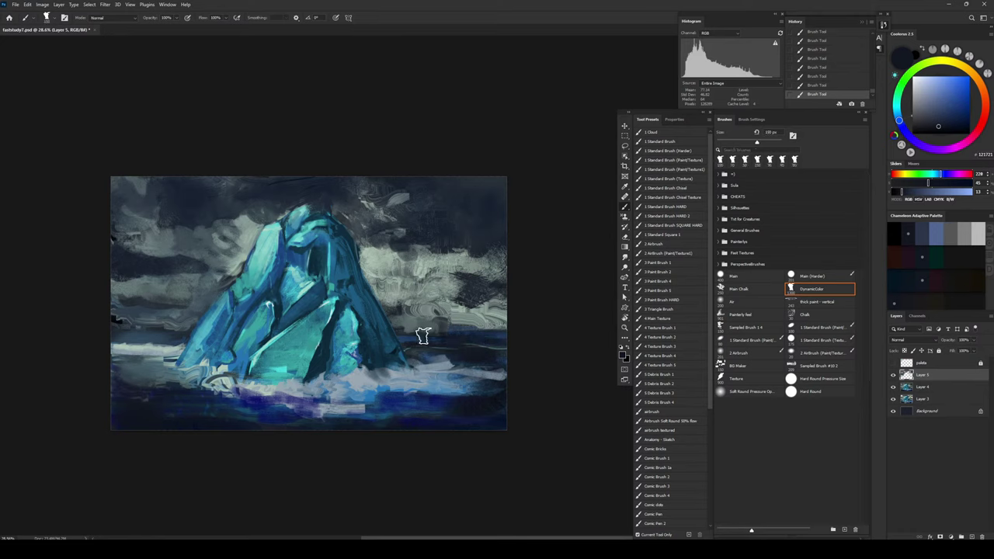
Step: Add a sampled deep blue band to the sea just below the horizon right of the iceberg
key(bracketright)
key(bracketright)
key(bracketright)
key(bracketright)
key(bracketright)
key(bracketright)
alt+click(436, 407)
key(bracketleft)
key(bracketleft)
key(bracketleft)
key(bracketleft)
key(bracketleft)
key(bracketleft)
key(bracketleft)
key(bracketleft)
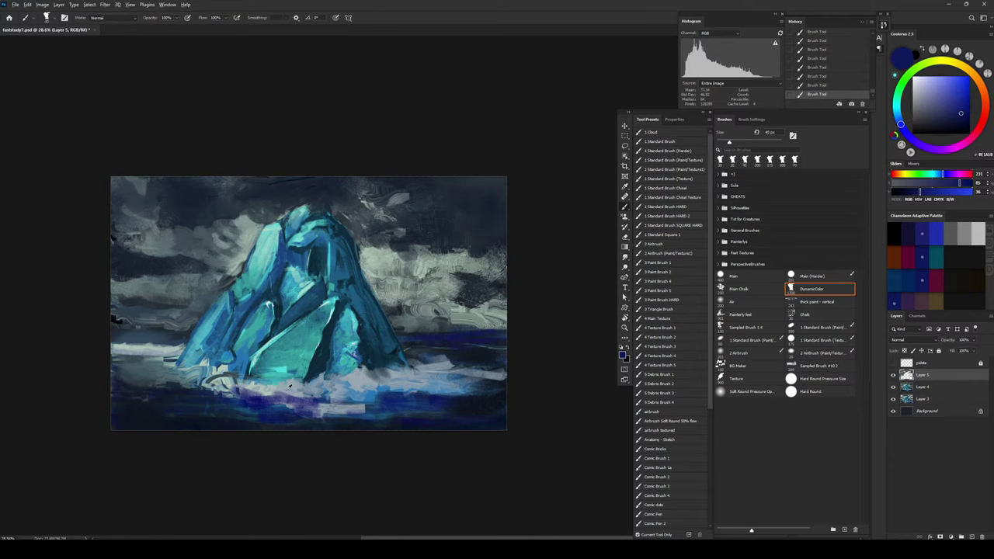
Step: Draw a thin foam line in sampled pale grey along the right horizon, undoing the unwanted strokes
alt+click(263, 396)
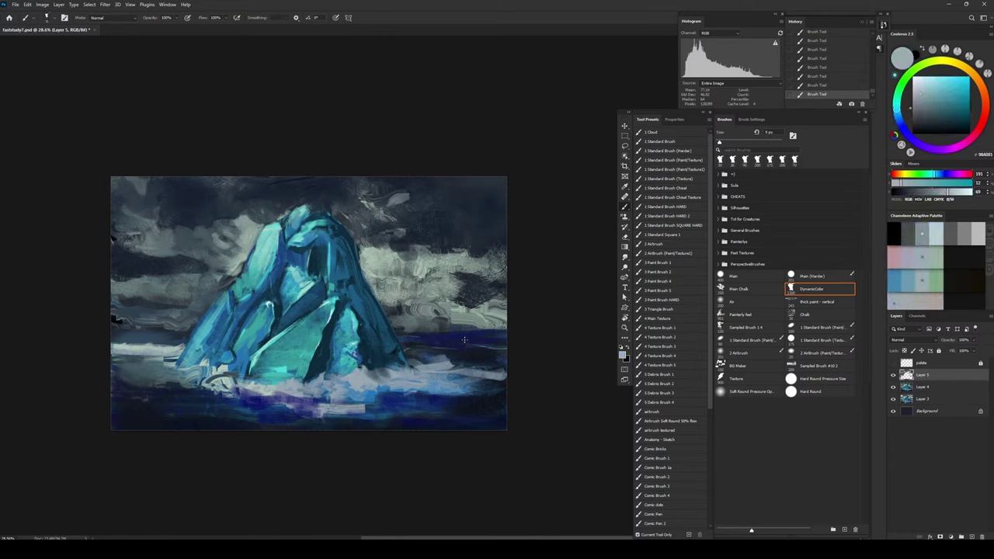
key(bracketright)
key(bracketright)
key(bracketright)
drag(460, 337, 412, 340)
key(ctrl+z)
key(ctrl+z)
key(ctrl+z)
drag(400, 340, 543, 337)
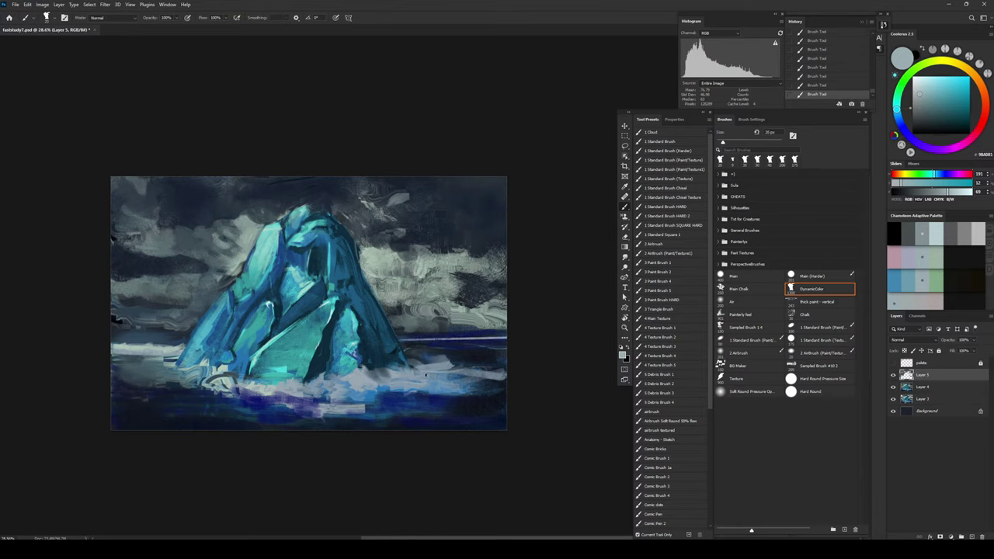
key(ctrl+z)
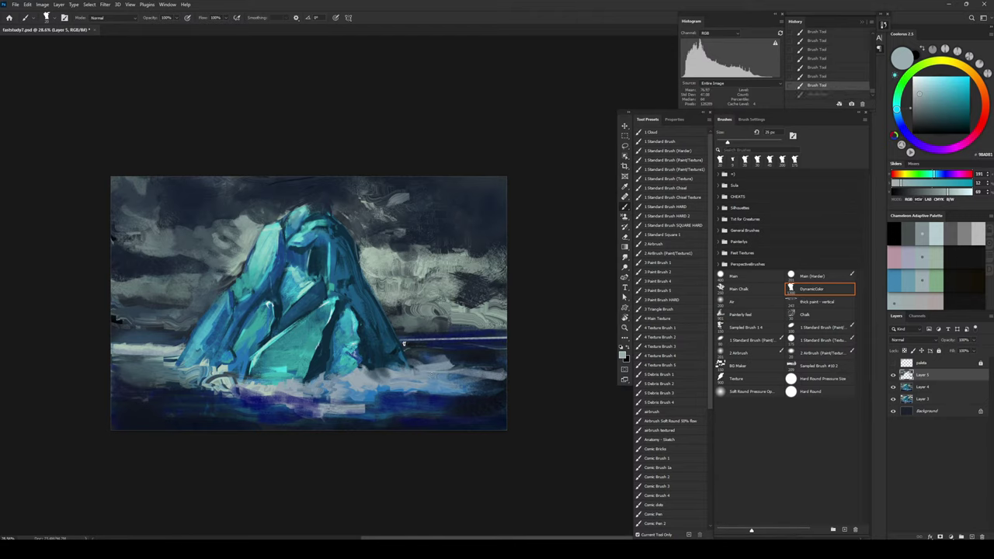
drag(404, 343, 431, 341)
key(ctrl+z)
key(ctrl+z)
Step: Break up the pale foam line on the right horizon into an irregular wave crest, varying the brush size
mouse_move(451, 335)
ctrl+mouse_down()
mouse_move(500, 327)
mouse_move(373, 331)
ctrl+mouse_up()
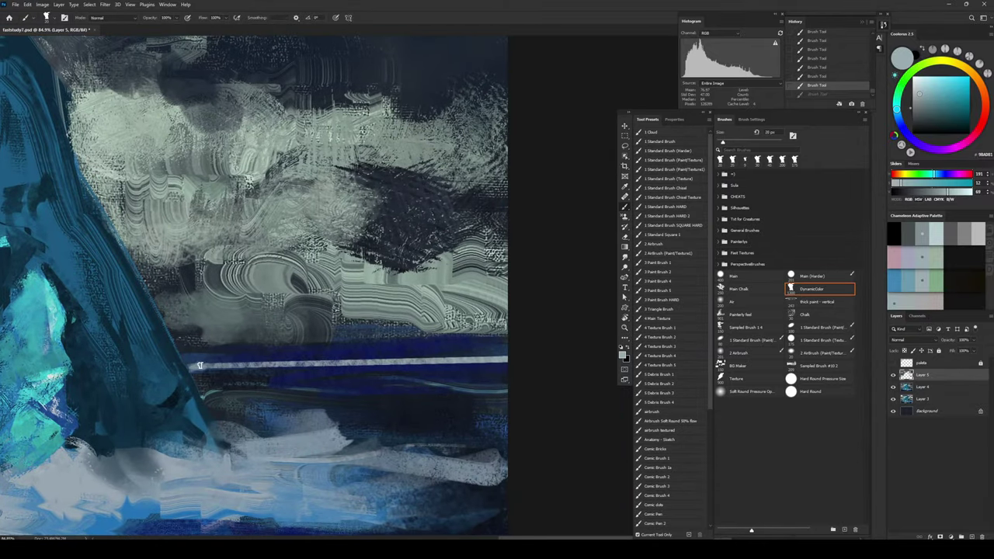
drag(227, 365, 230, 363)
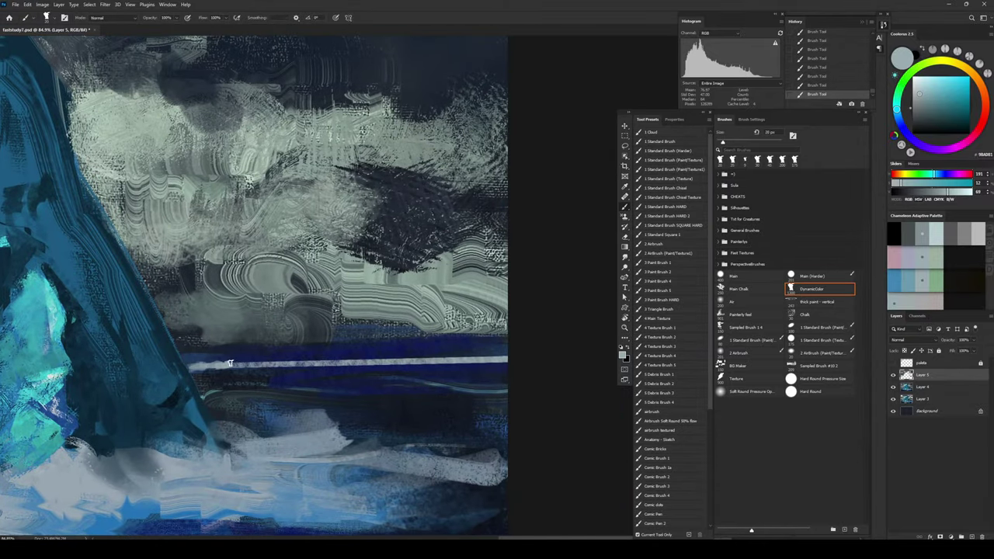
key(])
key(])
key(])
key(])
mouse_move(281, 362)
mouse_down()
mouse_move(329, 371)
mouse_move(334, 359)
mouse_move(399, 345)
mouse_move(344, 361)
mouse_move(494, 363)
mouse_up()
key([)
key([)
key([)
key([)
key([)
key(bracketleft)
key(bracketright)
key(bracketright)
key(bracketright)
key(bracketright)
key(bracketright)
key(bracketleft)
key(bracketright)
key(bracketright)
key(bracketright)
key(bracketleft)
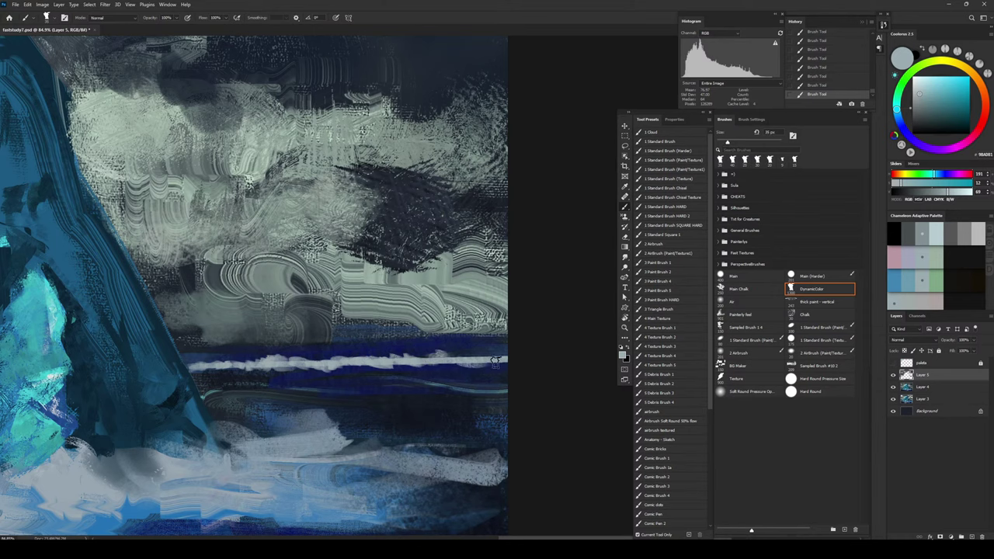
Step: Paint sampled dark navy along the sea horizon left of the iceberg, just above the foam band
key(z)
drag(444, 324, 393, 314)
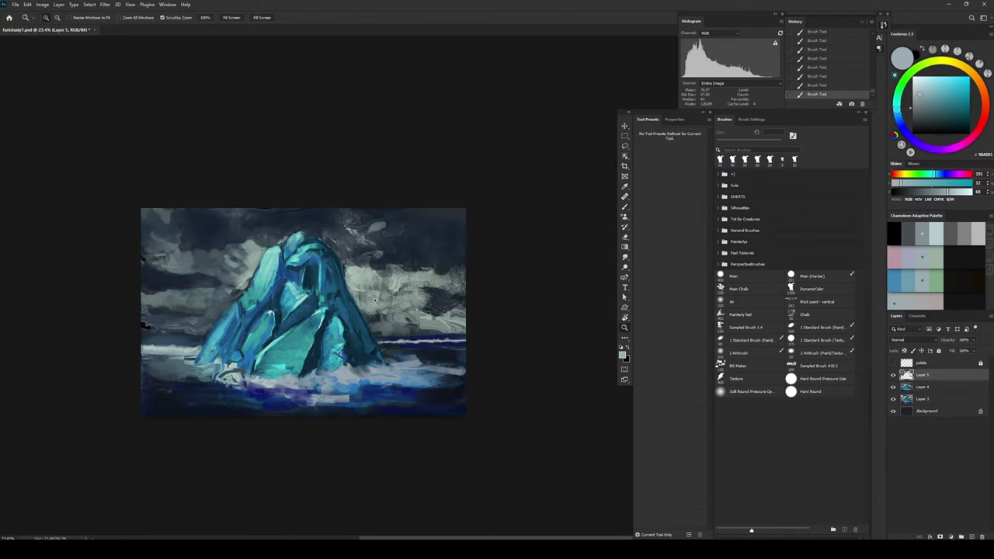
drag(164, 351, 176, 349)
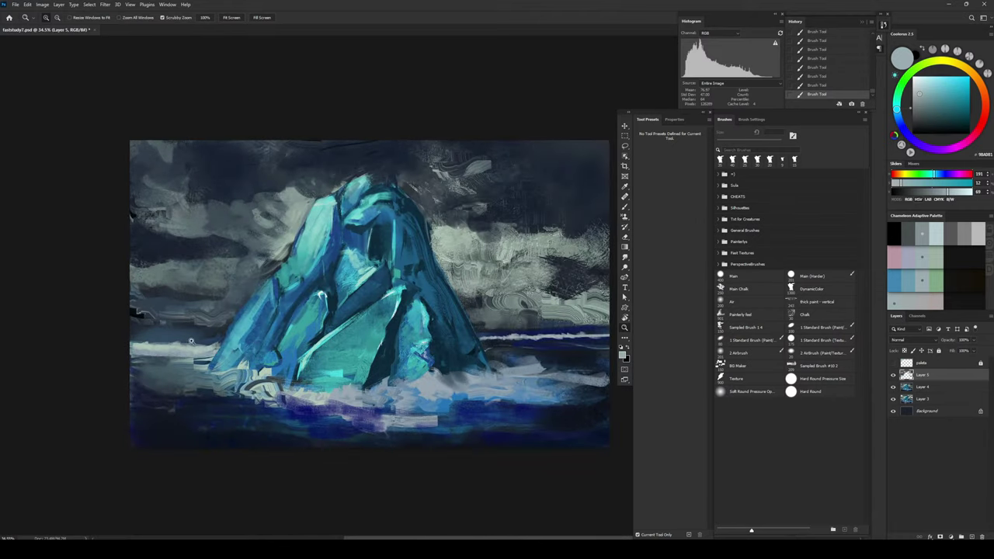
key(b)
alt+click(557, 342)
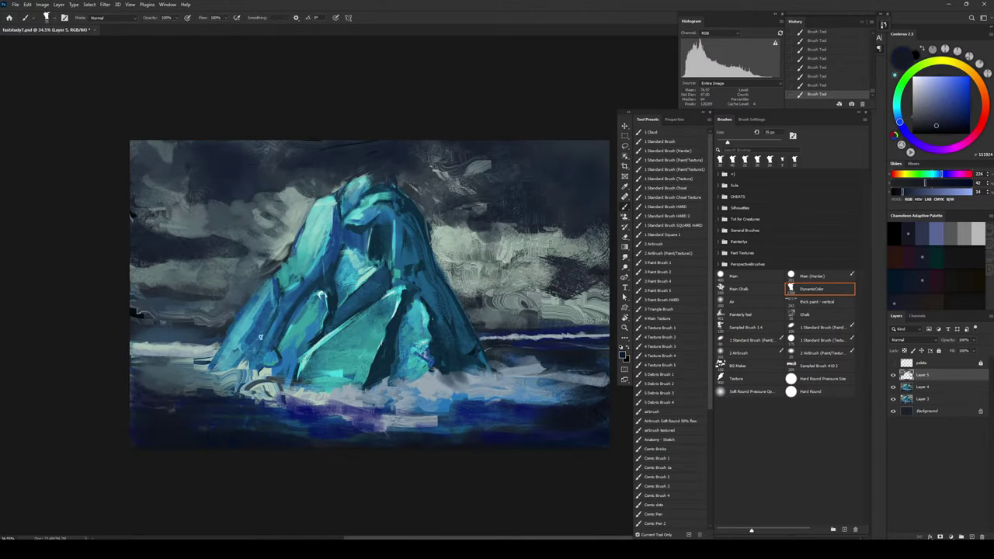
drag(129, 347, 204, 335)
key(ctrl+z)
key(])
key(bracketleft)
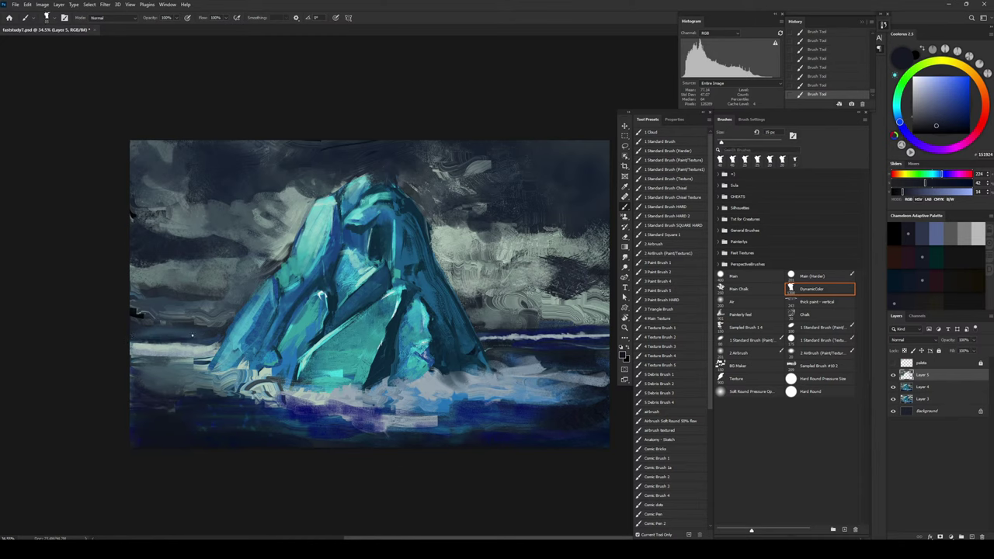
key(bracketleft)
key(bracketleft)
key(bracketleft)
key(bracketleft)
key(bracketleft)
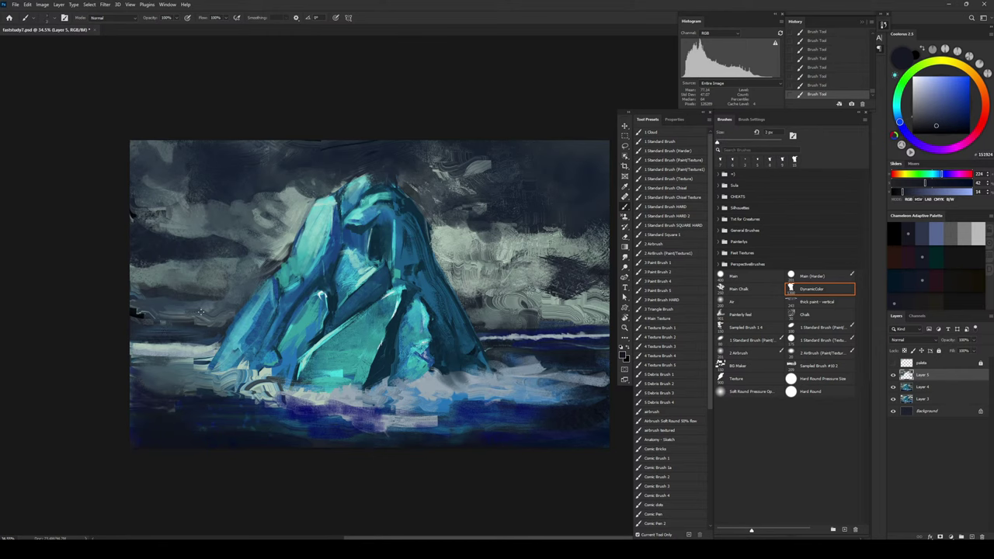
Step: Paint a sampled pale grey-green cloud strip just above the left horizon, over the dark marks at the canvas edge
alt+click(285, 245)
key(bracketright)
key(bracketright)
key(bracketright)
drag(136, 330, 209, 327)
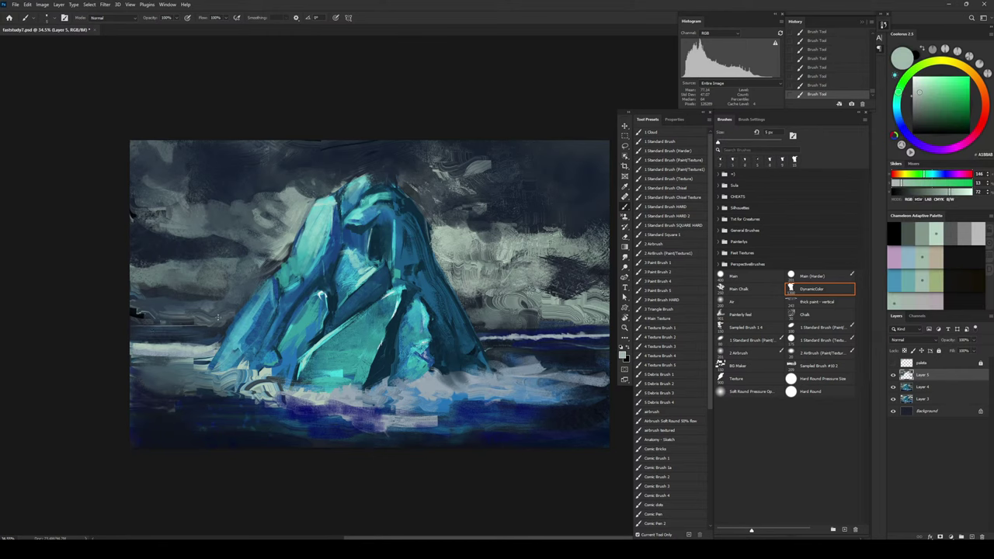
key(ctrl+z)
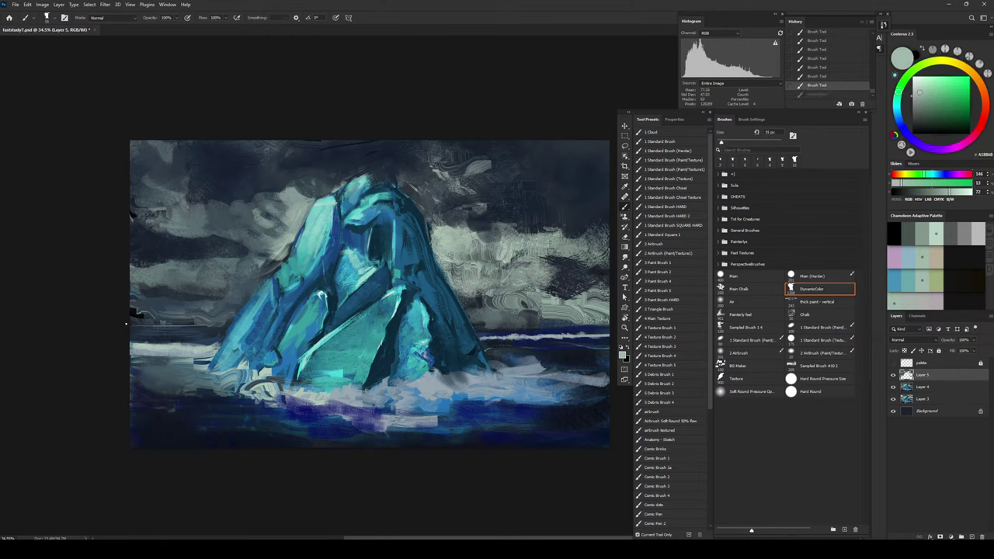
mouse_move(127, 324)
mouse_down()
mouse_move(199, 325)
mouse_move(138, 317)
mouse_up()
key(bracketright)
key(bracketright)
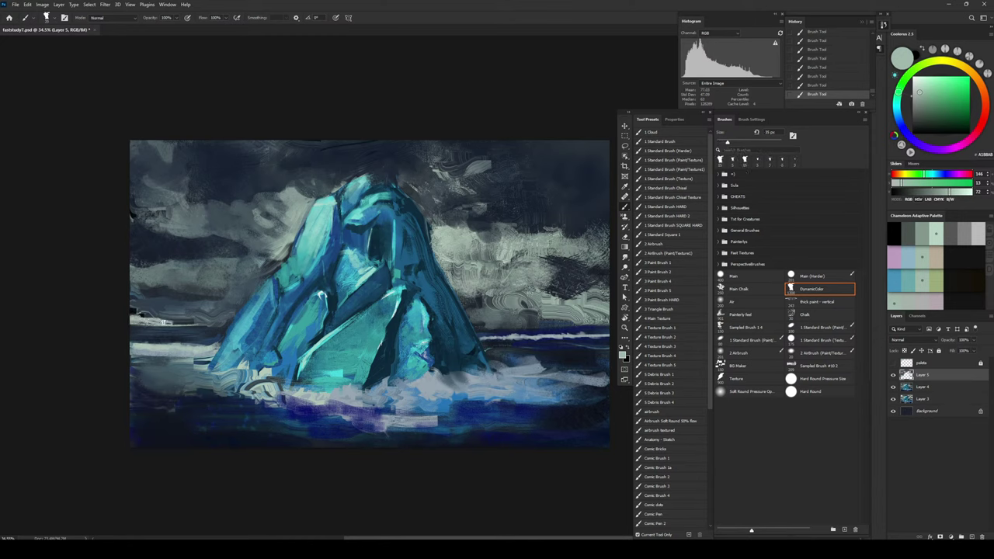
key(bracketleft)
key(bracketleft)
key(bracketright)
key(bracketright)
key(bracketright)
Step: Paint sampled mid grey across the low clouds at the sky's left edge and sample neighbouring greys
alt+click(217, 317)
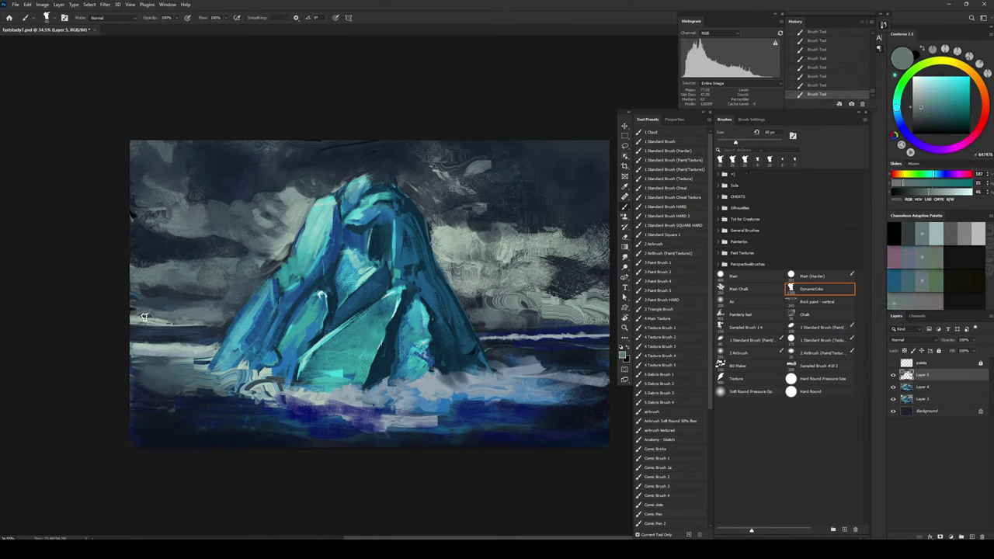
key(bracketright)
key(bracketright)
mouse_move(133, 290)
mouse_down()
mouse_move(180, 283)
mouse_move(147, 292)
mouse_move(180, 294)
mouse_up()
alt+click(187, 293)
alt+click(151, 294)
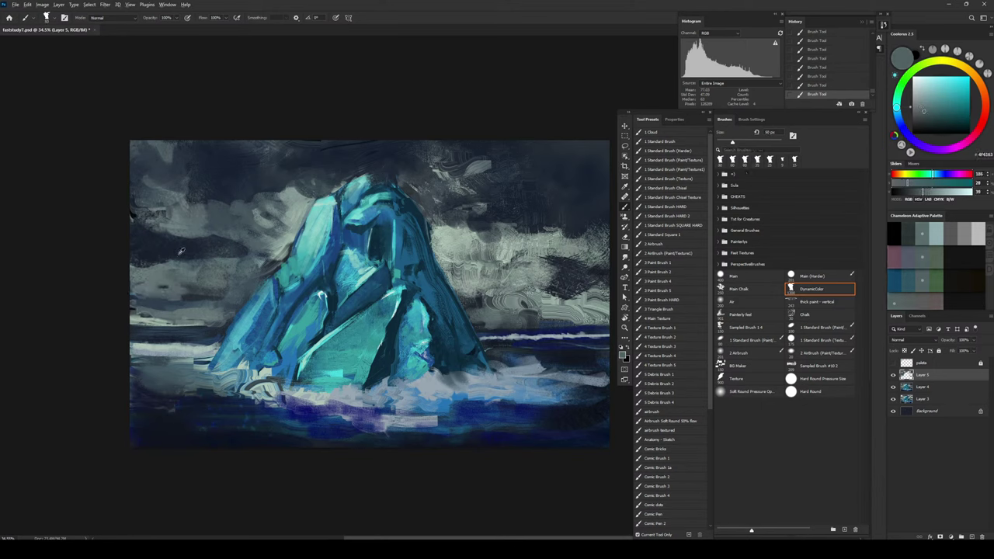
Step: Add darker streaks to the low clouds left of the iceberg with sampled slate navy
alt+click(181, 251)
alt+click(180, 282)
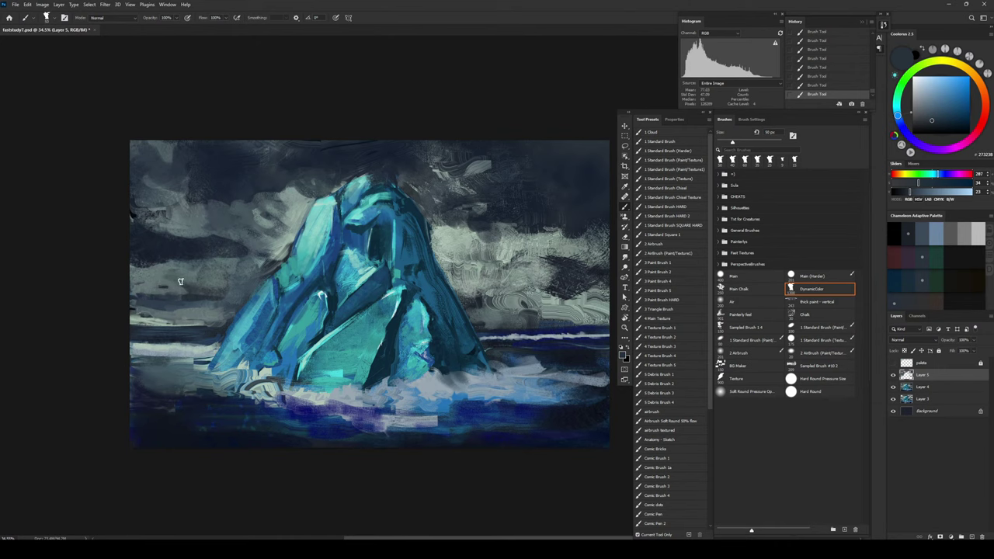
drag(176, 280, 137, 281)
drag(138, 281, 189, 287)
key(bracketright)
key(bracketright)
key(bracketright)
mouse_move(189, 287)
mouse_down()
mouse_move(139, 278)
mouse_move(176, 283)
mouse_up()
Step: Lighten the low clouds left of the iceberg with sampled pale grey-green and a larger brush
alt+click(154, 318)
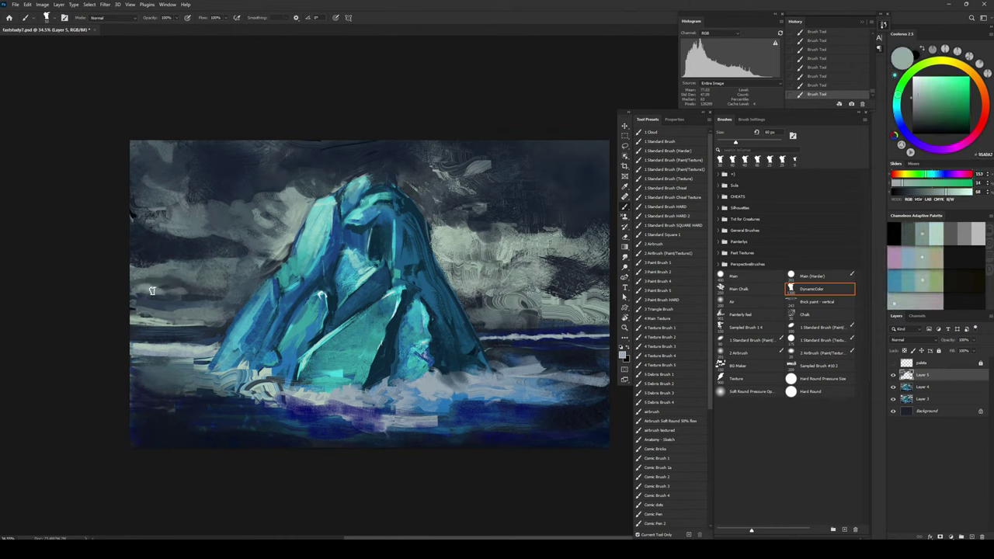
key(bracketright)
key(bracketright)
key(bracketright)
key(bracketright)
Step: Save the painting and flip the canvas horizontally
key(z)
drag(280, 205, 238, 204)
key(ctrl+s)
key(ctrl+shift+h)
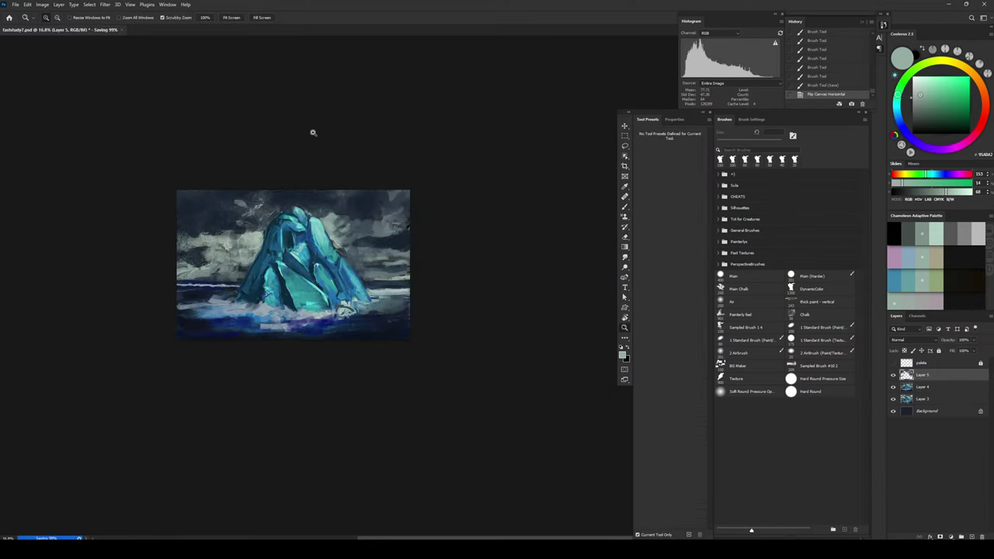
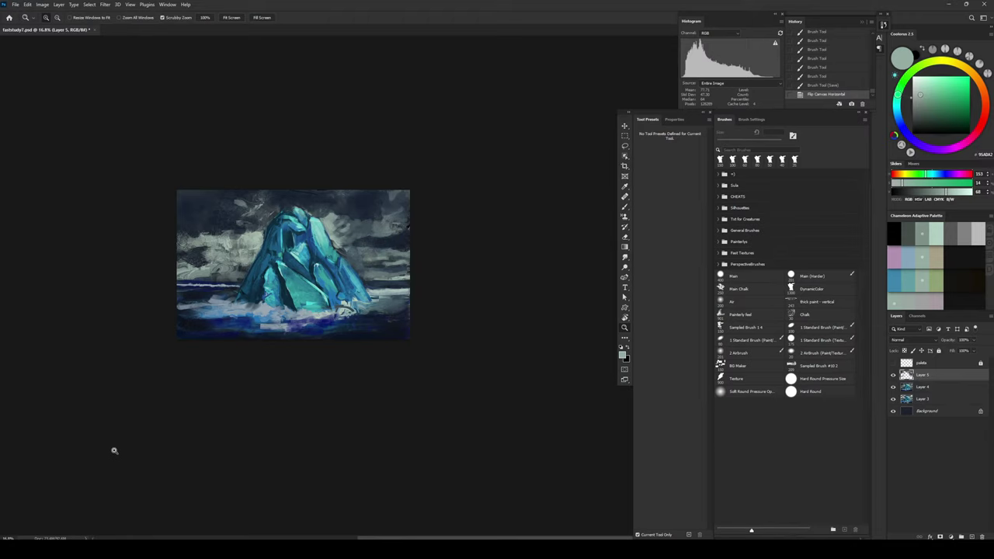
Step: Merge Layer 5, Layer 4 and Layer 3 into one layer and save the file
drag(114, 451, 141, 443)
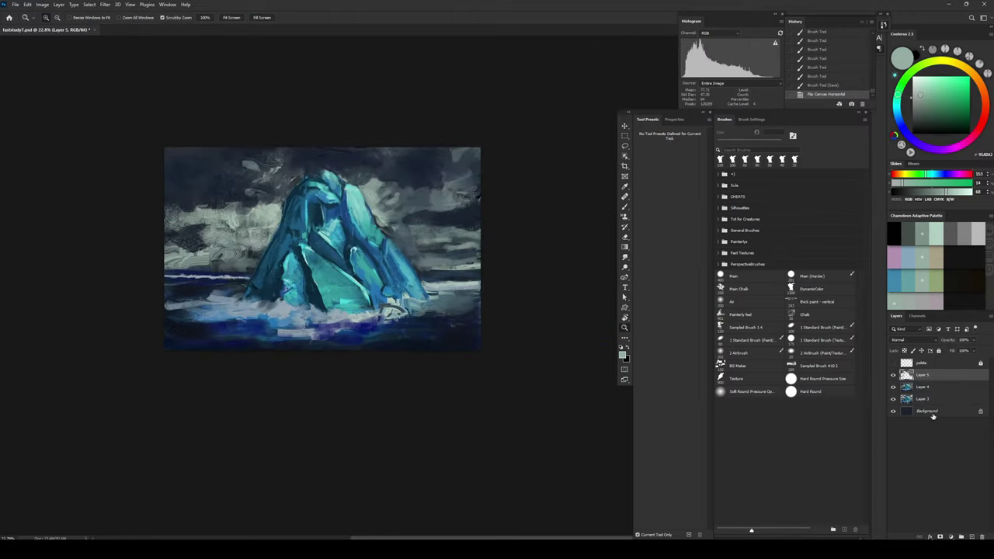
shift+click(932, 403)
key(ctrl+e)
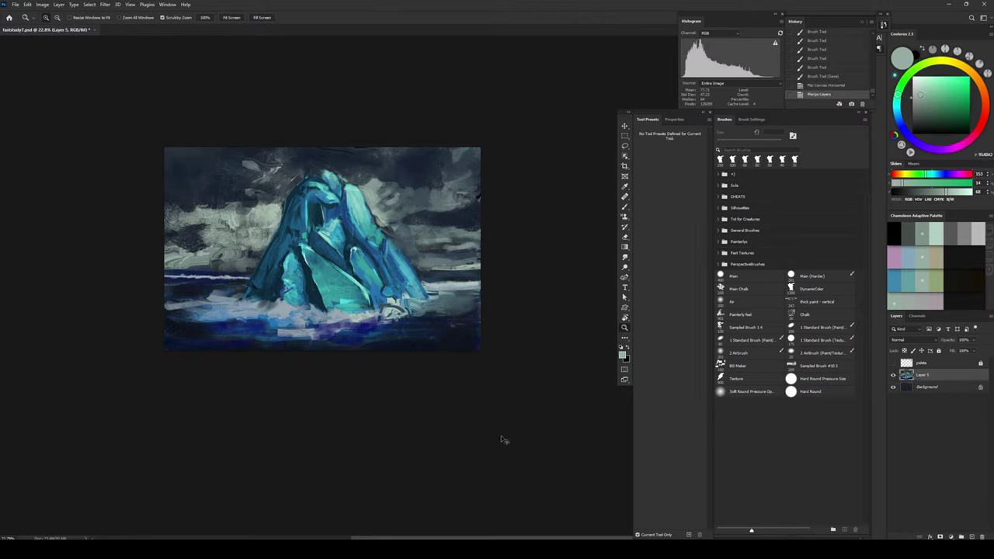
key(ctrl+s)
Step: Duplicate the merged painting layer and apply Auto Contrast to the copy
key(ctrl+j)
key(ctrl+alt+shift+l)
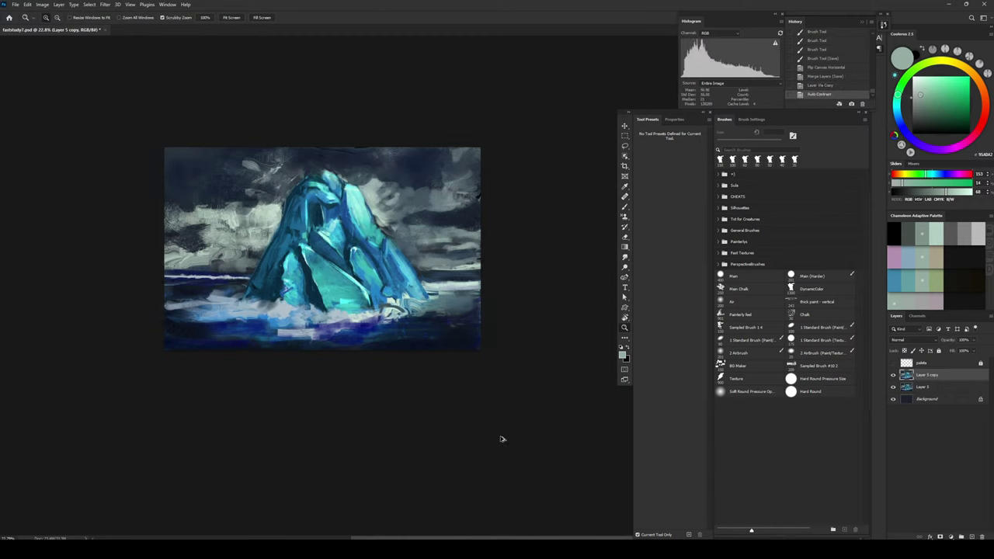
Step: Apply Levels with its default values to the copied painting layer and lower the layer's saturation with Hue/Saturation
key(ctrl+l)
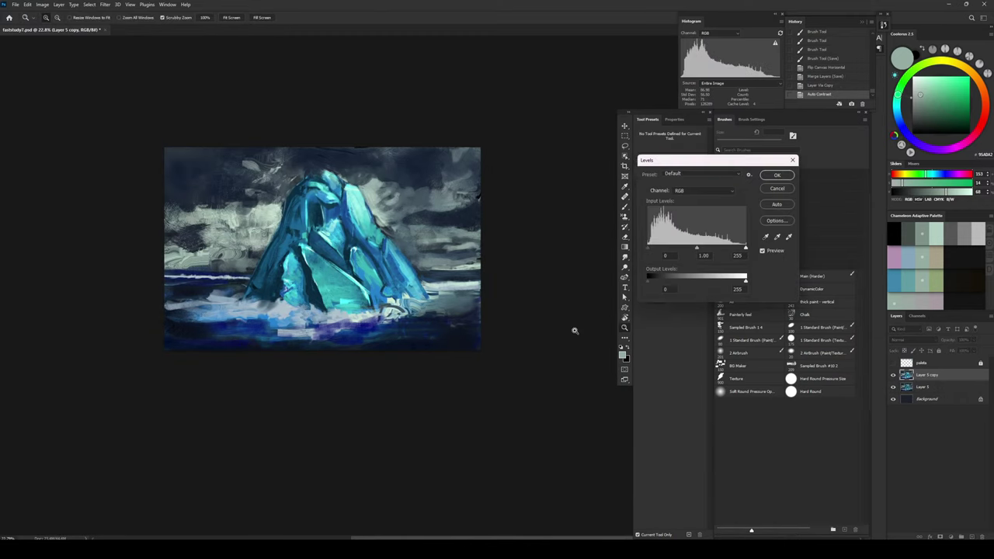
key(Return)
key(ctrl+u)
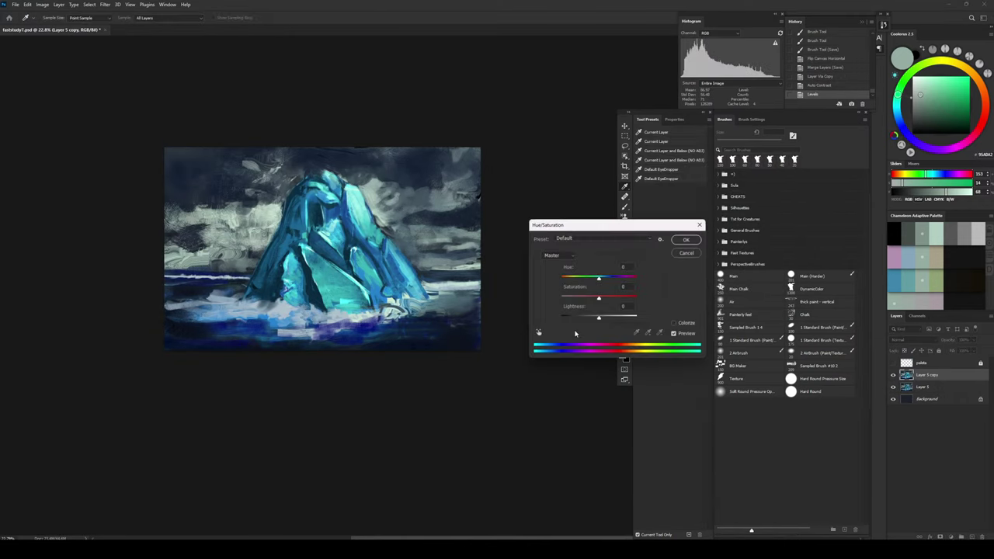
drag(588, 299, 588, 300)
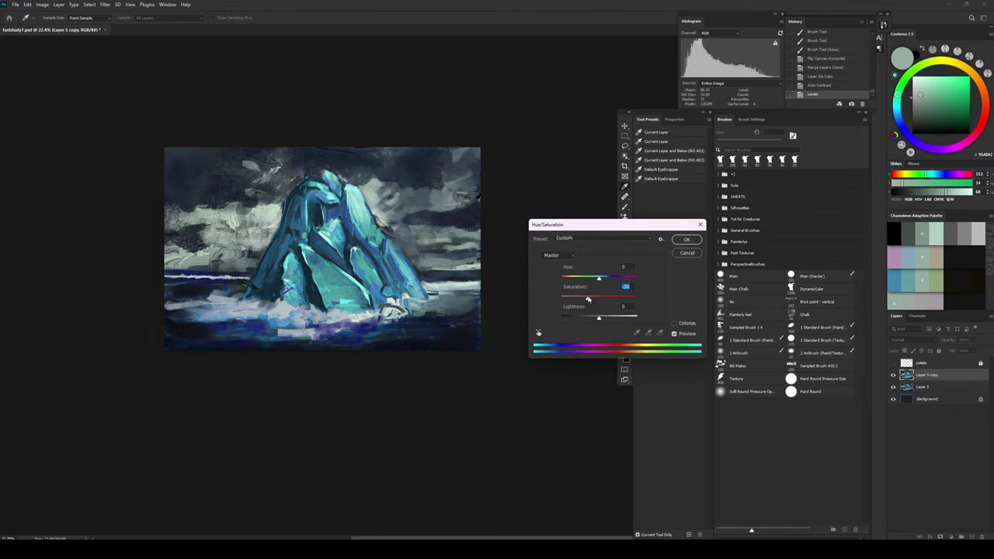
key(Return)
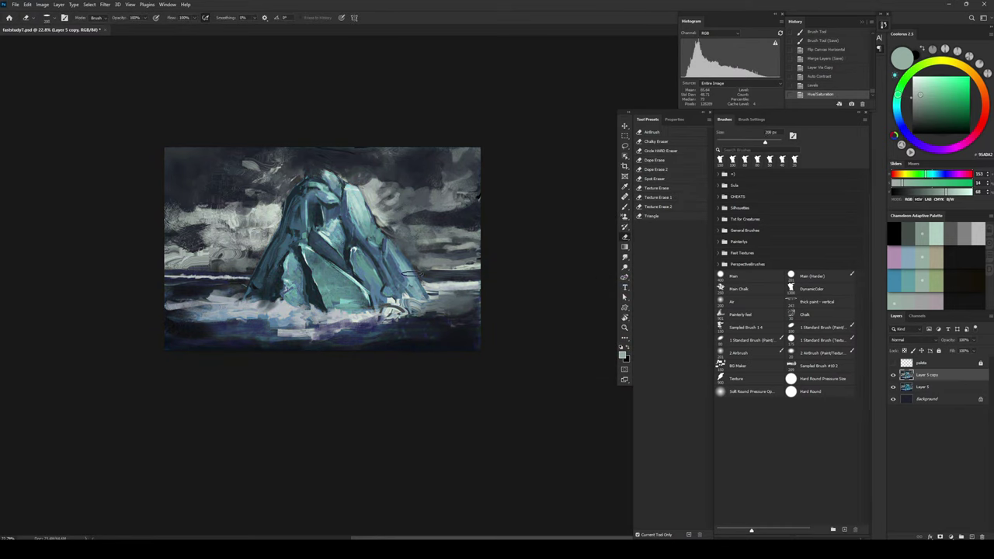
Step: Erase the desaturated copy over the middle of the iceberg with an enlarged Air brush to reveal the original colour
click(743, 302)
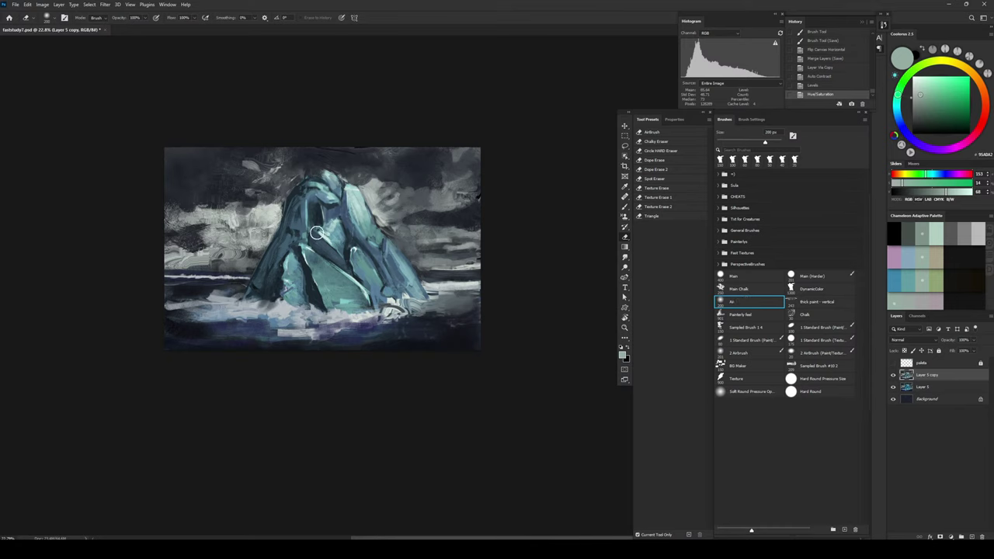
key(bracketright)
key(bracketright)
key(bracketright)
key(bracketright)
key(bracketright)
key(bracketright)
key(bracketright)
drag(325, 208, 332, 236)
mouse_move(334, 234)
mouse_down()
mouse_move(334, 201)
mouse_move(364, 211)
mouse_move(377, 241)
mouse_move(359, 280)
mouse_up()
key(bracketright)
key(bracketright)
drag(360, 281, 365, 268)
drag(367, 264, 381, 255)
Step: Enlarge the soft eraser to 1400 px and erase the desaturated copy over the iceberg's lower left slope and base
key(bracketright)
key(bracketright)
key(bracketright)
key(bracketright)
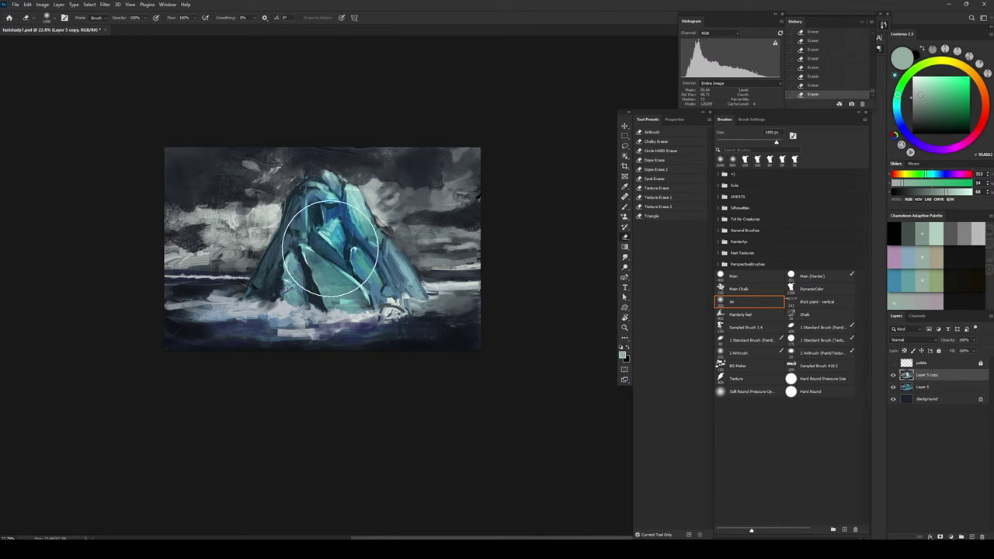
drag(265, 309, 303, 279)
key(bracketleft)
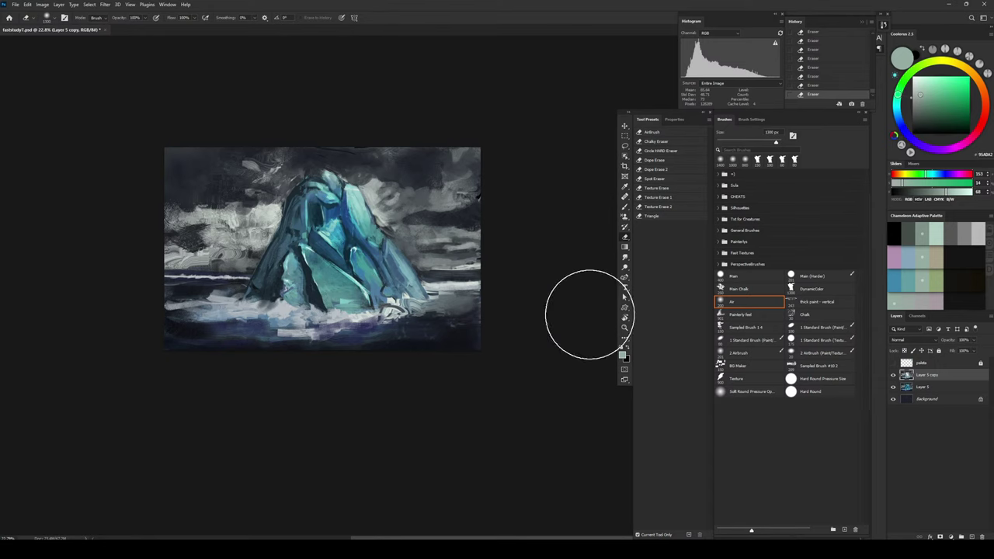
Step: Compare the painting without Layer 5 copy, reduce that layer's opacity, and flip the canvas horizontally
click(893, 376)
click(894, 376)
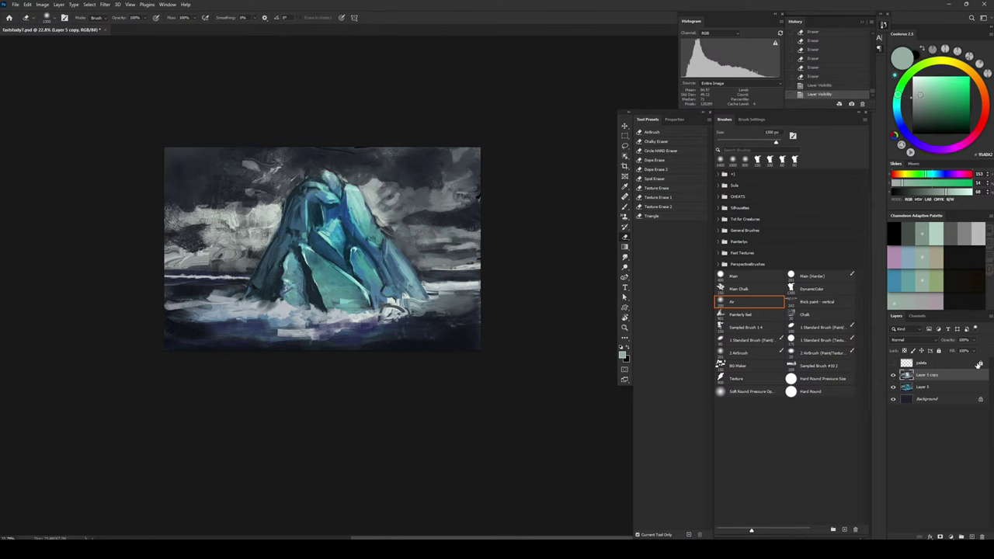
drag(955, 342, 937, 346)
key(ctrl+shift+h)
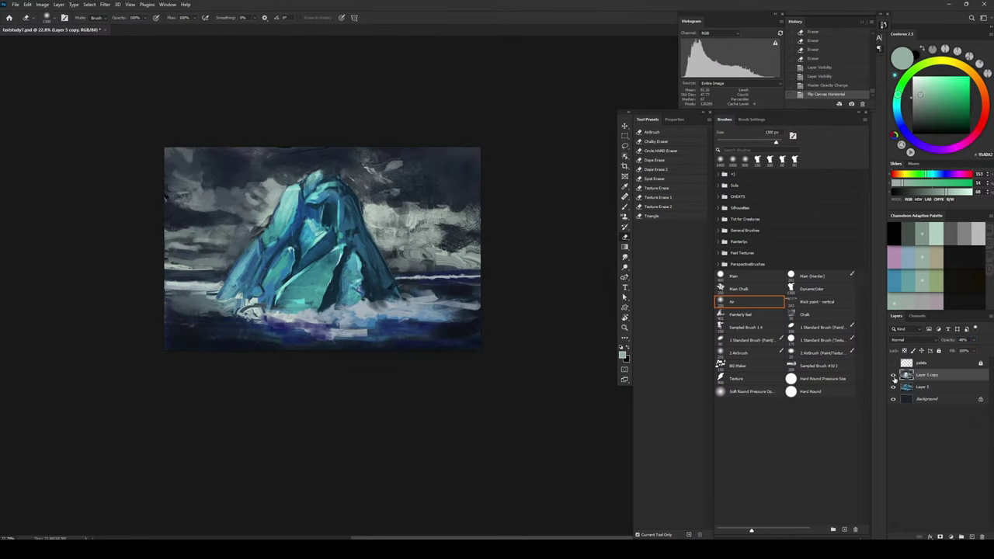
Step: Hide and show Layer 5 copy for comparison and reduce its fill opacity
click(894, 375)
click(893, 375)
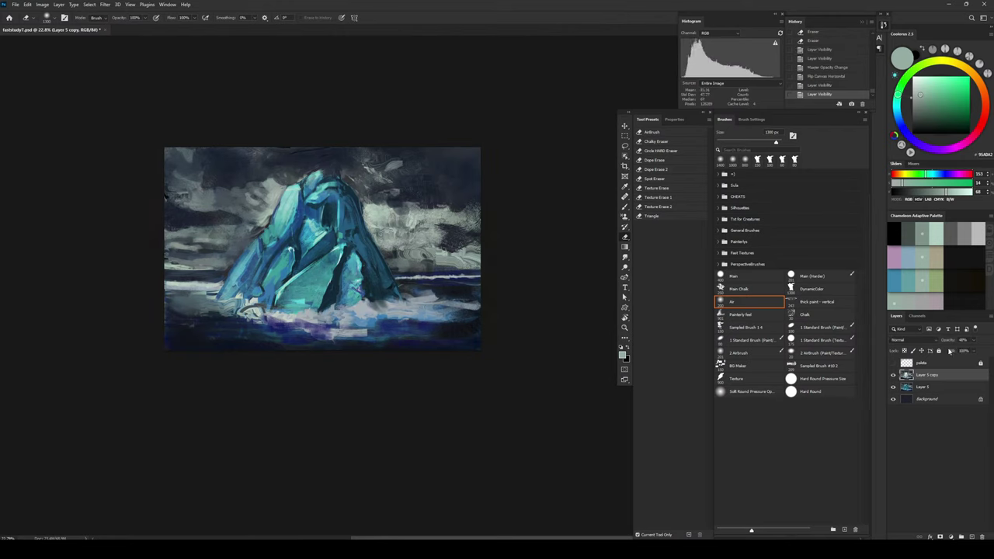
drag(944, 353, 933, 356)
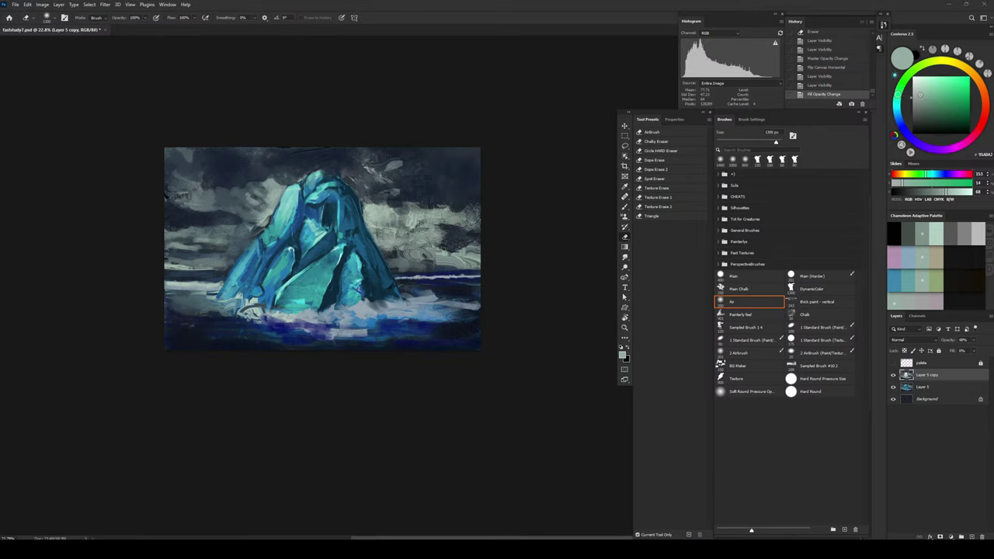
Step: Sample the muted blue beside the iceberg's left foot and stroke it over the lower-left sea with an 80 px DynamicCube brush
key(z)
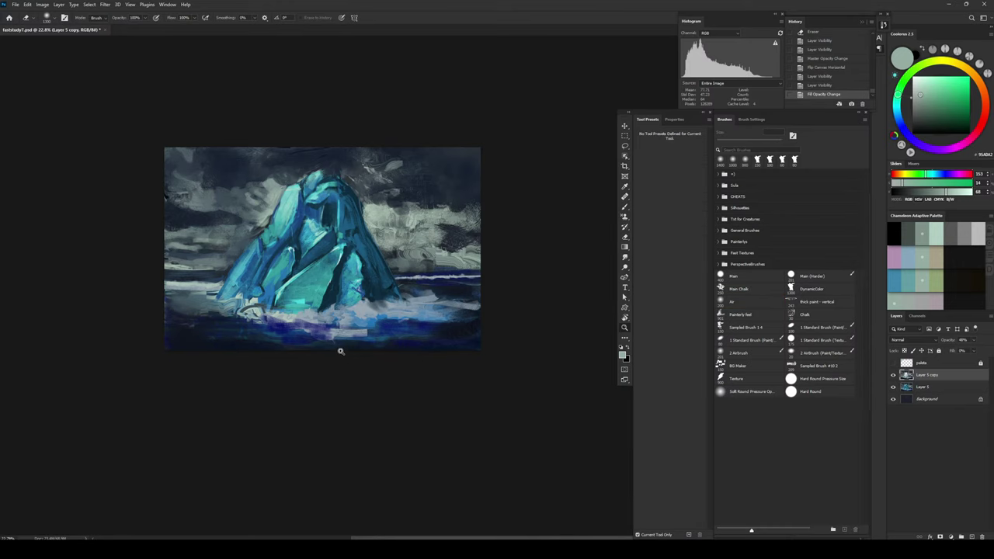
key(b)
alt+click(201, 304)
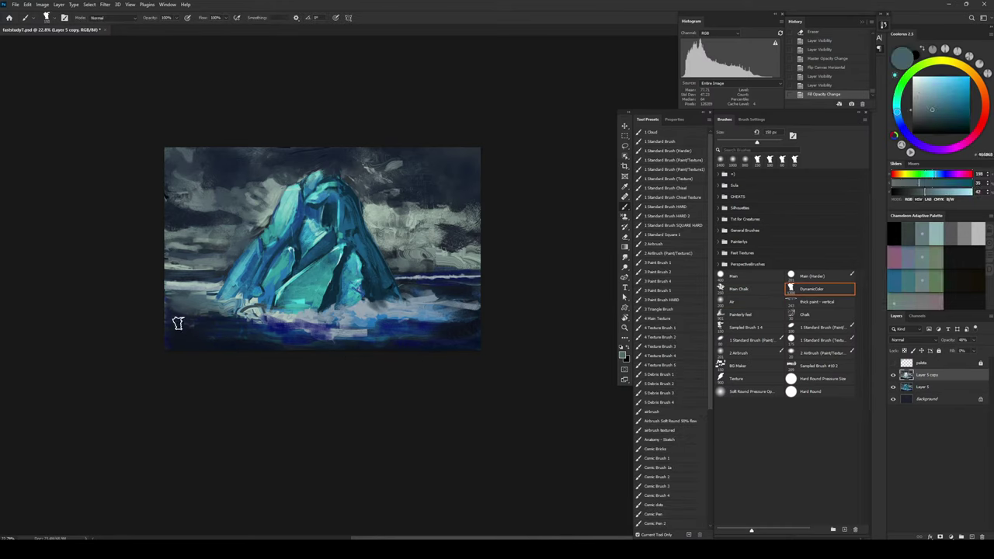
key(bracketleft)
key(bracketleft)
key(bracketleft)
key(bracketleft)
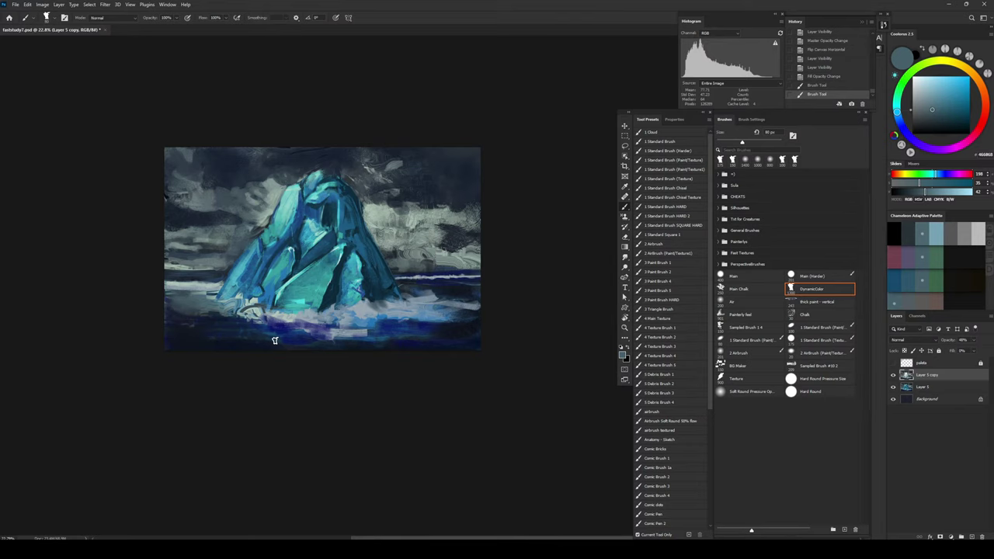
drag(164, 325, 211, 334)
Step: Enlarge the brush to 125 px and add more muted blue strokes across the sea below the iceberg's left foot
key(bracketright)
key(bracketright)
key(bracketright)
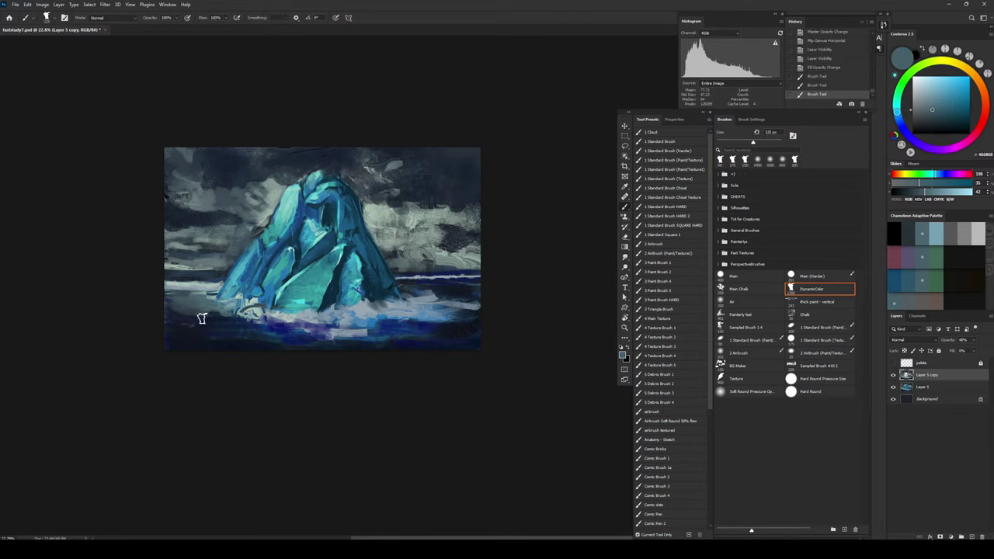
drag(180, 329, 200, 336)
click(190, 336)
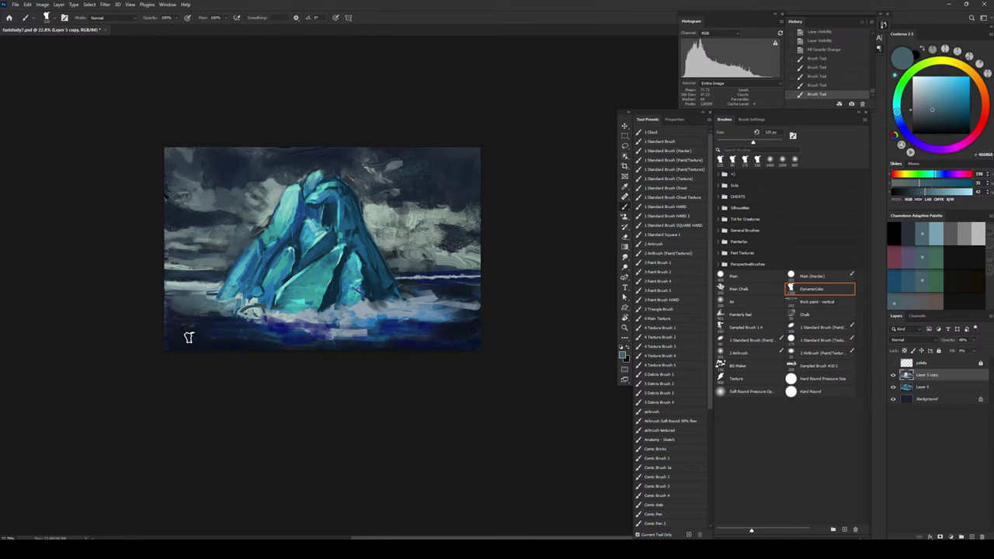
click(239, 331)
Step: Try stamping all visible layers into a new layer, and undo the stamp
key(ctrl+space)
mouse_move(300, 277)
mouse_down()
mouse_move(347, 314)
mouse_move(335, 366)
mouse_up()
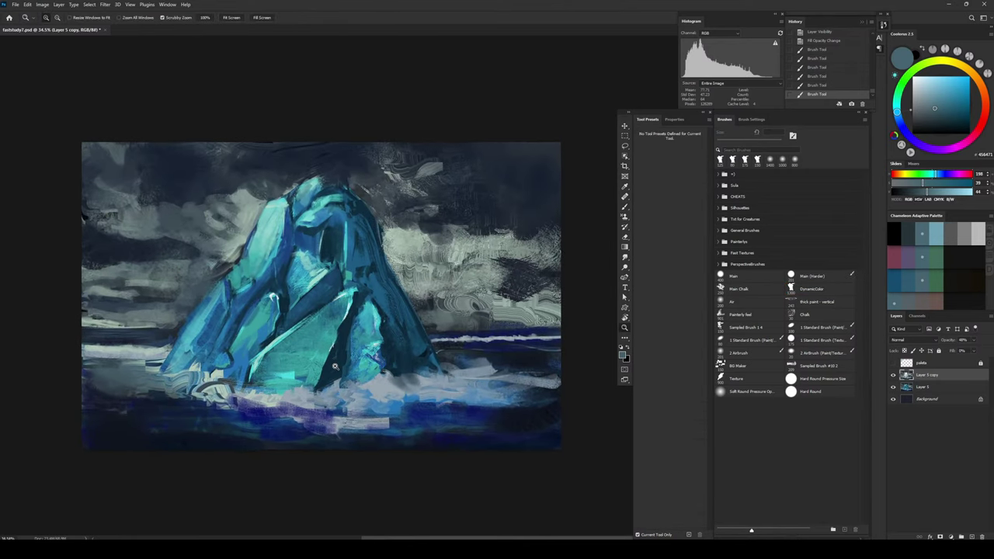
key(ctrl+alt+shift+e)
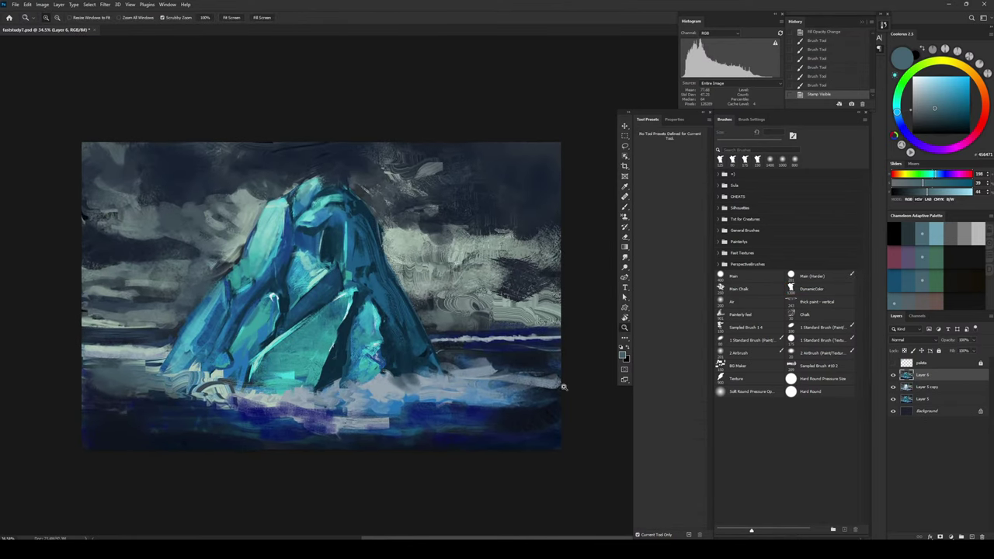
key(ctrl+z)
Step: Raise the fill opacity of Layer 5 copy and merge it down into Layer 5
click(892, 375)
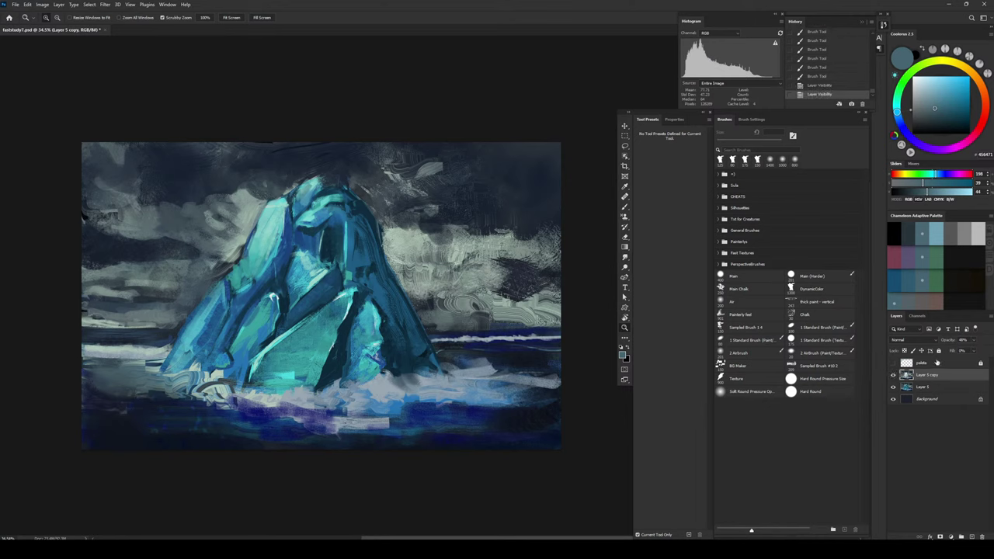
drag(963, 351, 936, 382)
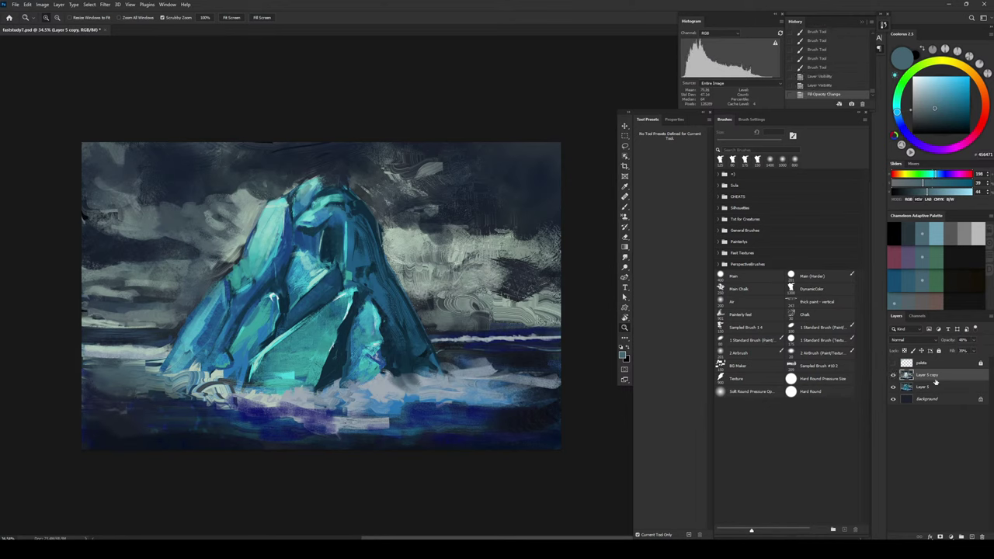
click(957, 353)
key(ctrl+e)
Step: Stamp the visible layers into a new layer and raise its black output level to 11 in Levels
key(ctrl+shift+alt+e)
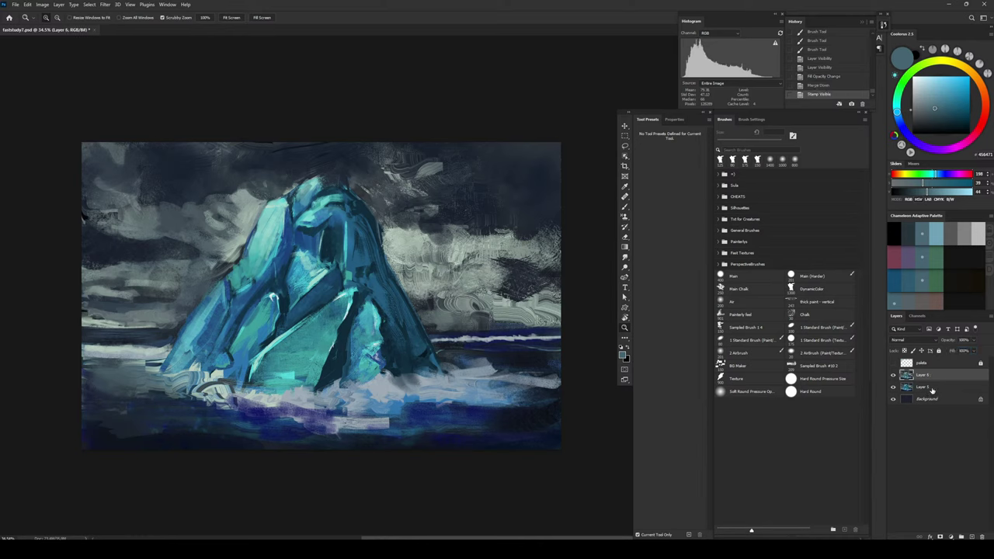
key(ctrl+l)
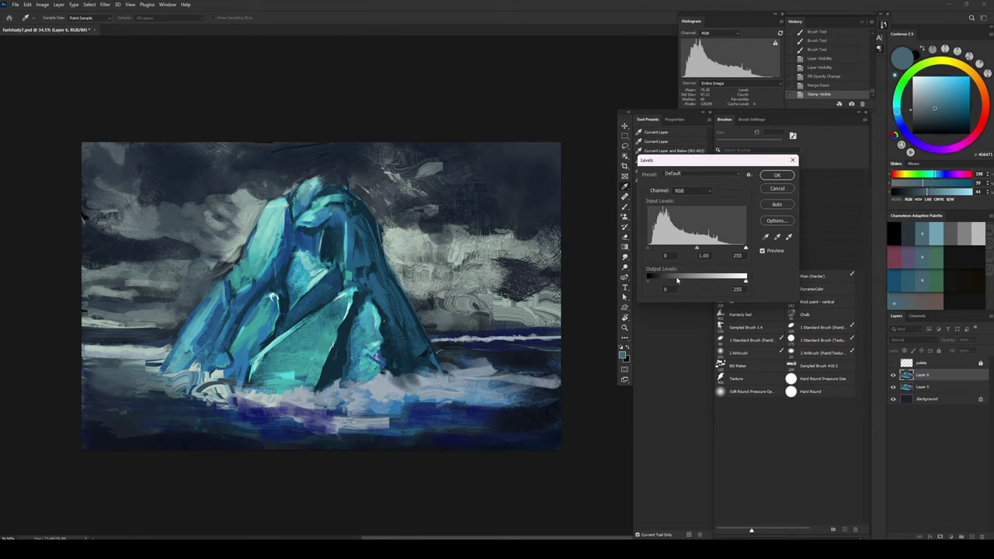
drag(678, 282, 709, 278)
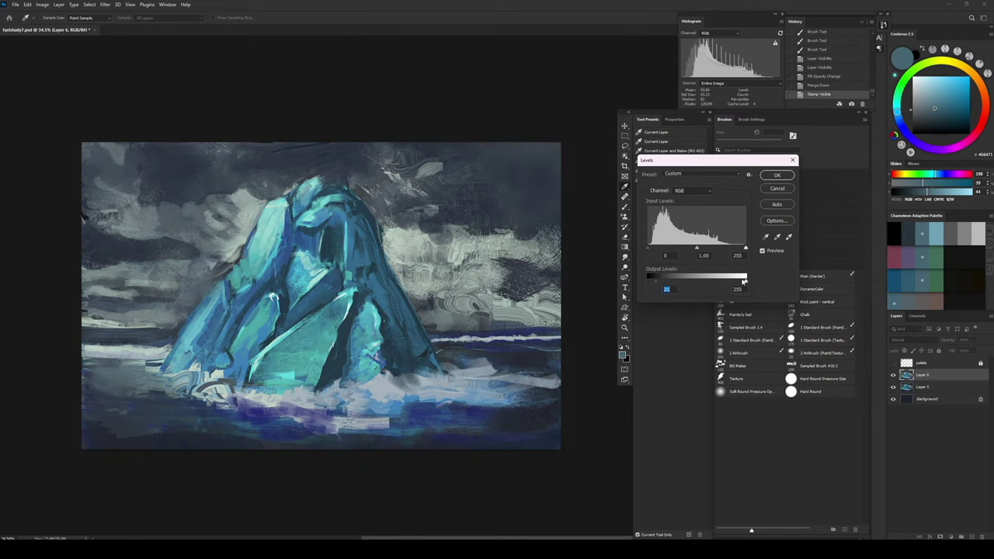
key(Down)
key(Down)
key(Down)
key(Down)
key(Down)
key(Down)
key(Down)
key(Down)
key(Down)
key(Down)
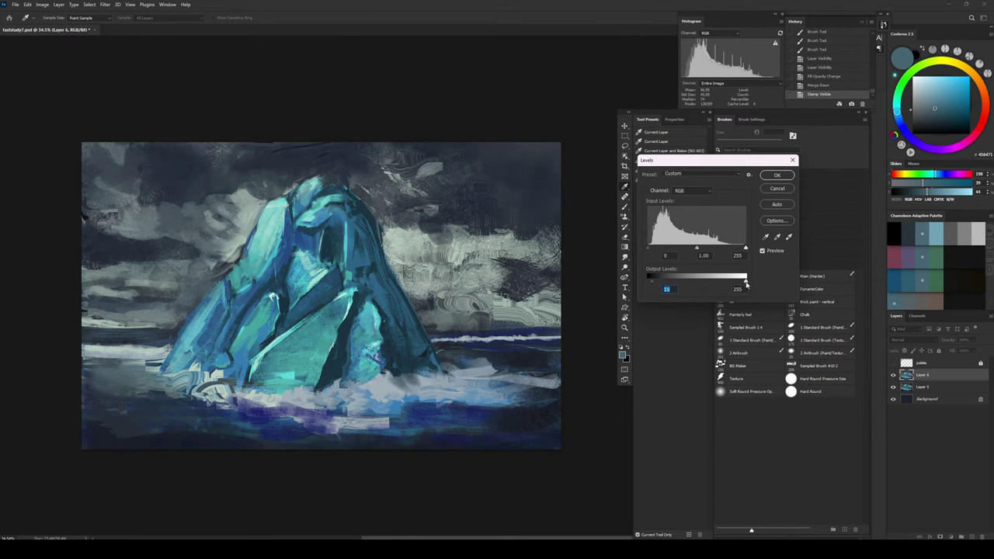
Step: Lower the white output level to 182, darken the midtones slightly, and apply the Levels adjustment
drag(746, 284, 718, 289)
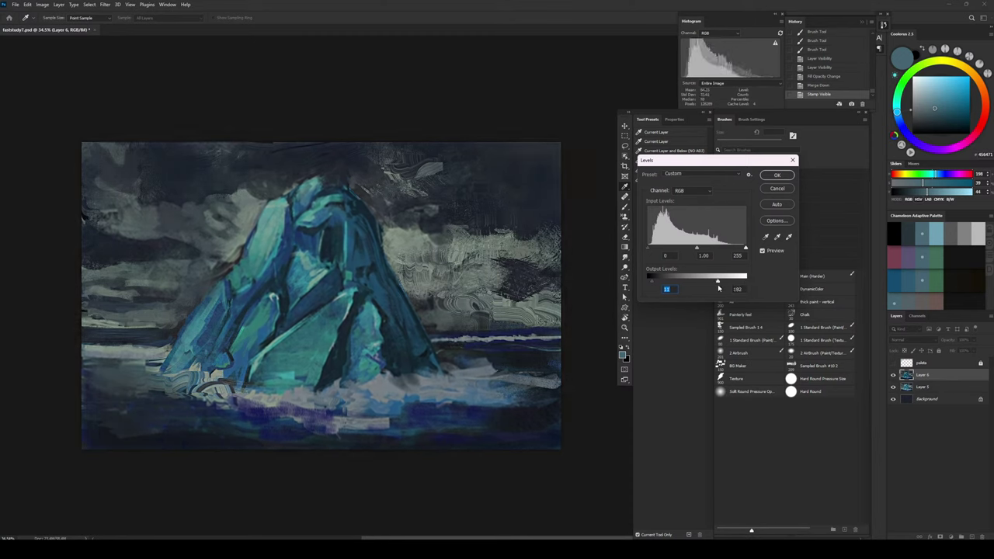
key(Tab)
drag(697, 249, 700, 249)
key(Return)
Step: Sample blue from the iceberg's left foot and paint it over the lower-left sea, enlarging the brush up to 250 px
key(z)
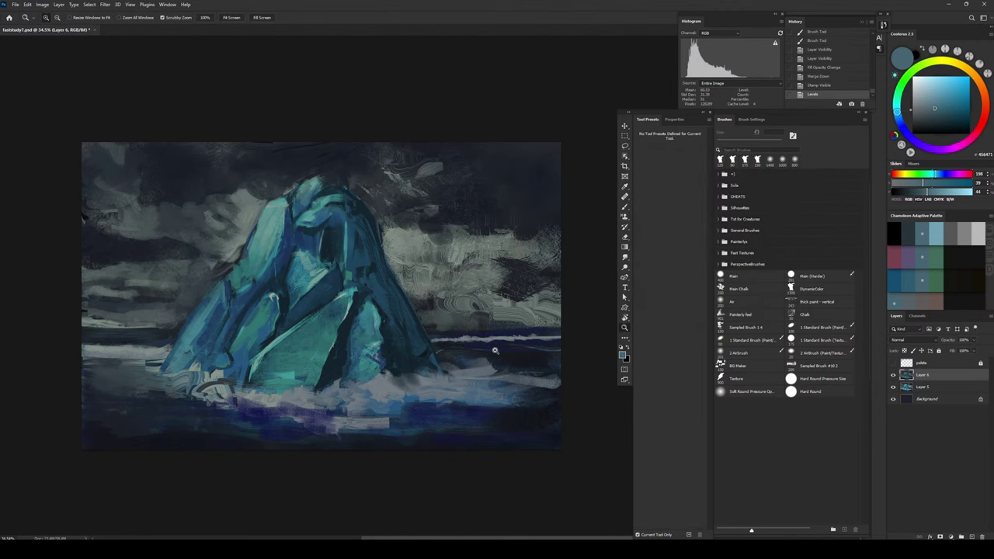
key(b)
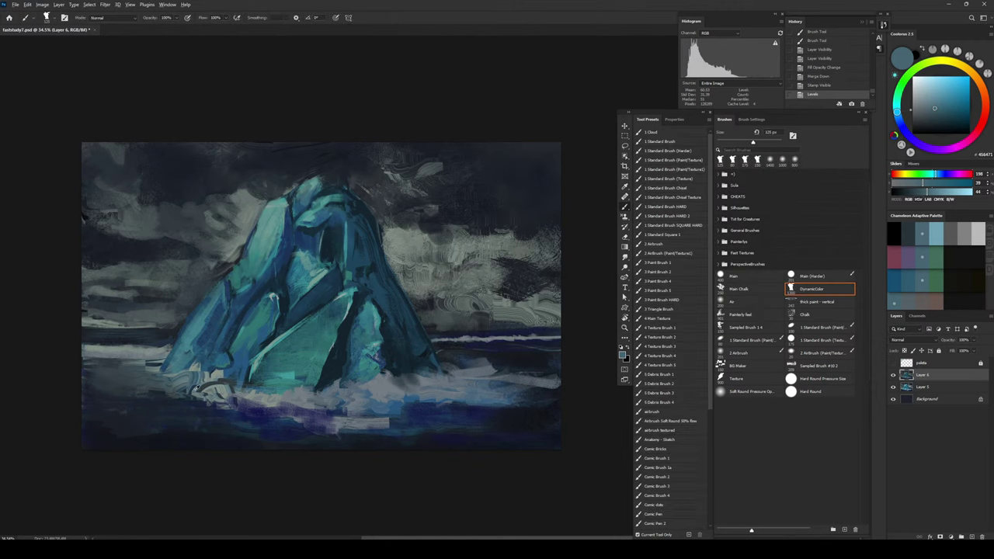
alt+click(189, 383)
alt+click(197, 380)
drag(137, 420, 195, 422)
key([)
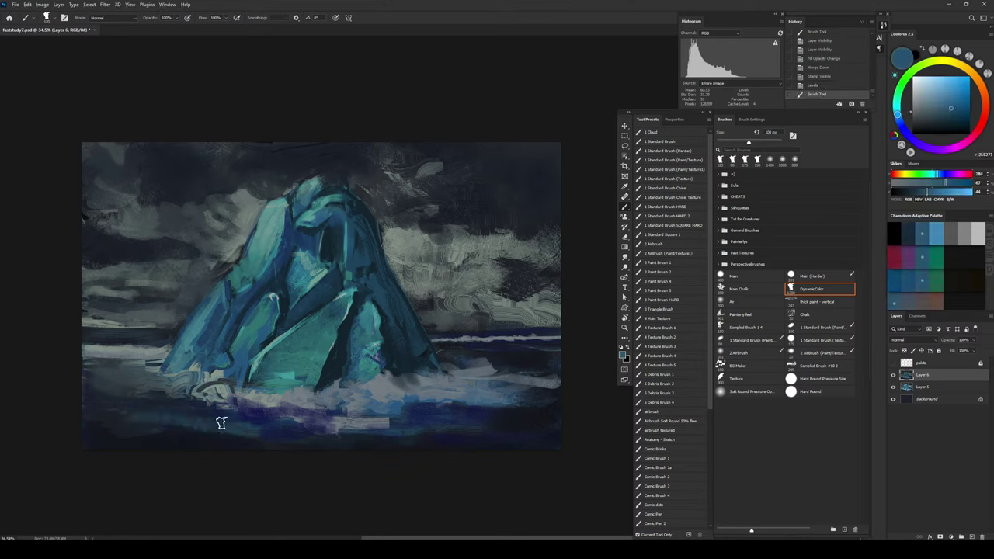
key(])
key(])
mouse_move(97, 436)
mouse_down()
mouse_move(235, 440)
mouse_move(146, 423)
mouse_up()
key(])
key(])
key(])
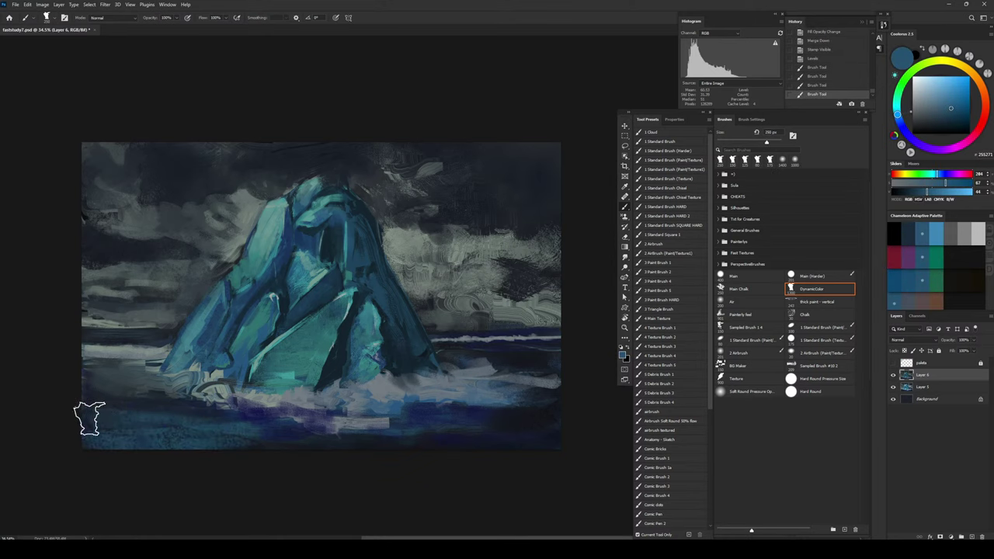
Step: Soften the water below the foam left of centre with sampled muted blues, using brush sizes of 90 and 150 px
key(bracketleft)
key(bracketleft)
key(bracketleft)
key(bracketleft)
key(bracketleft)
key(bracketleft)
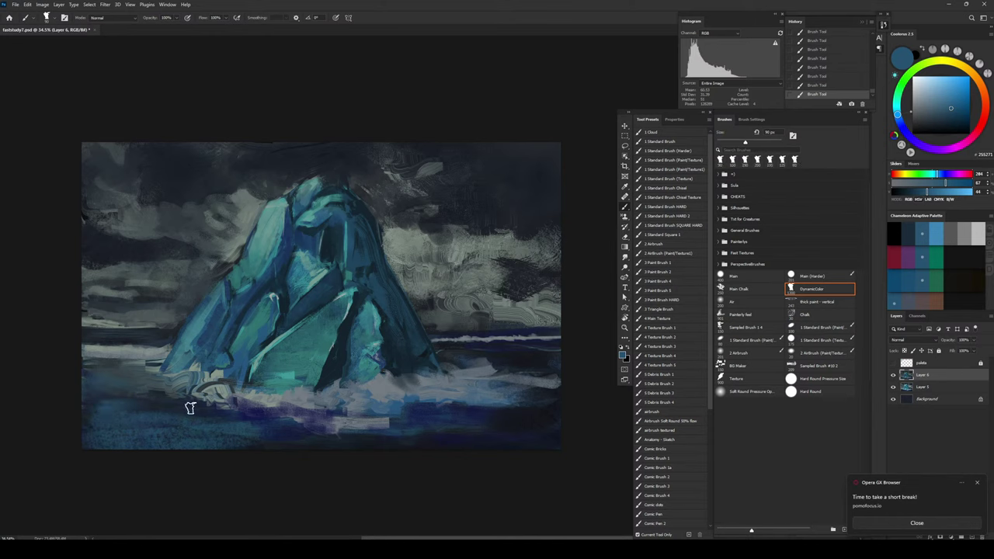
key(bracketright)
key(bracketright)
key(bracketright)
alt+click(300, 408)
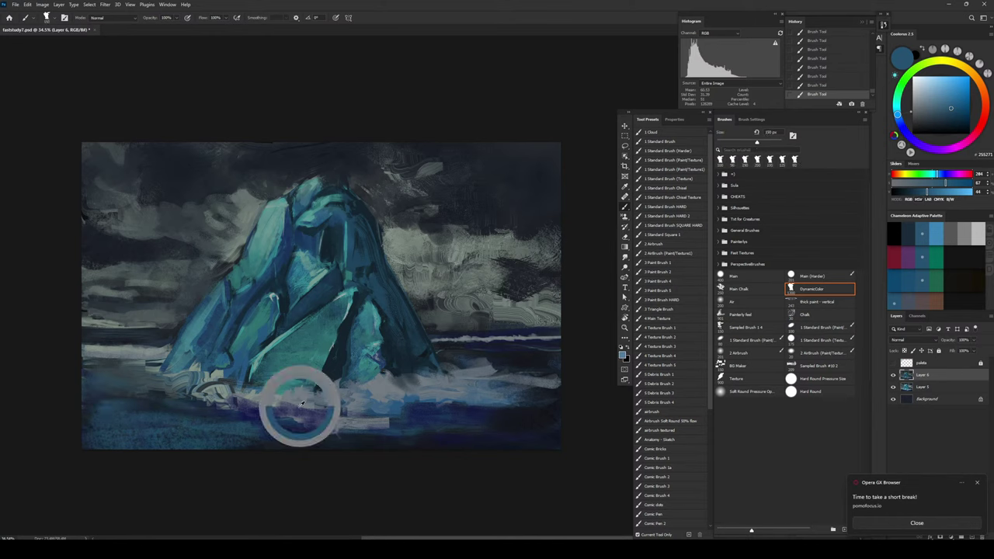
alt+click(206, 416)
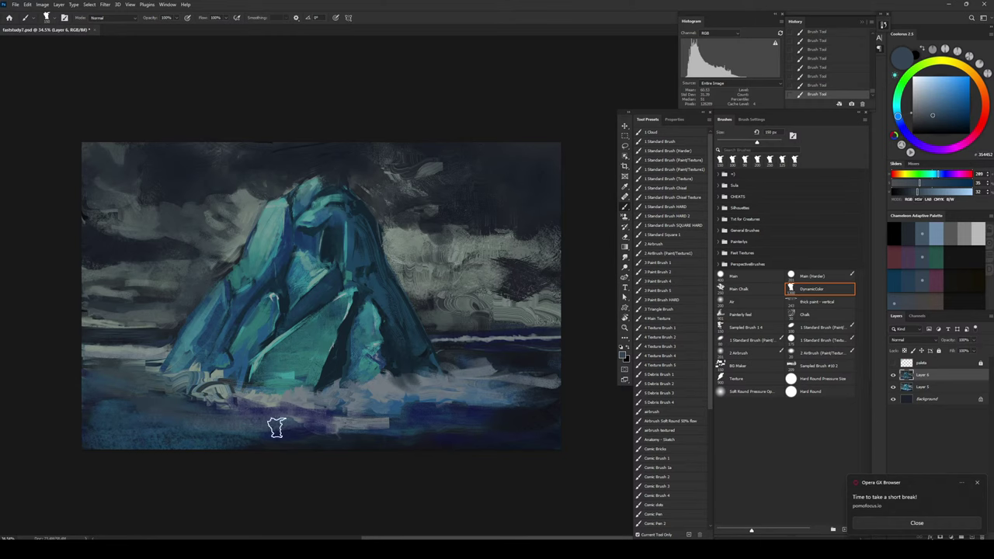
Step: Sample a brighter blue and sweep it across the sea from below the iceberg to the right edge with a 300 px brush
alt+click(386, 416)
key(bracketright)
key(bracketright)
key(bracketright)
key(bracketright)
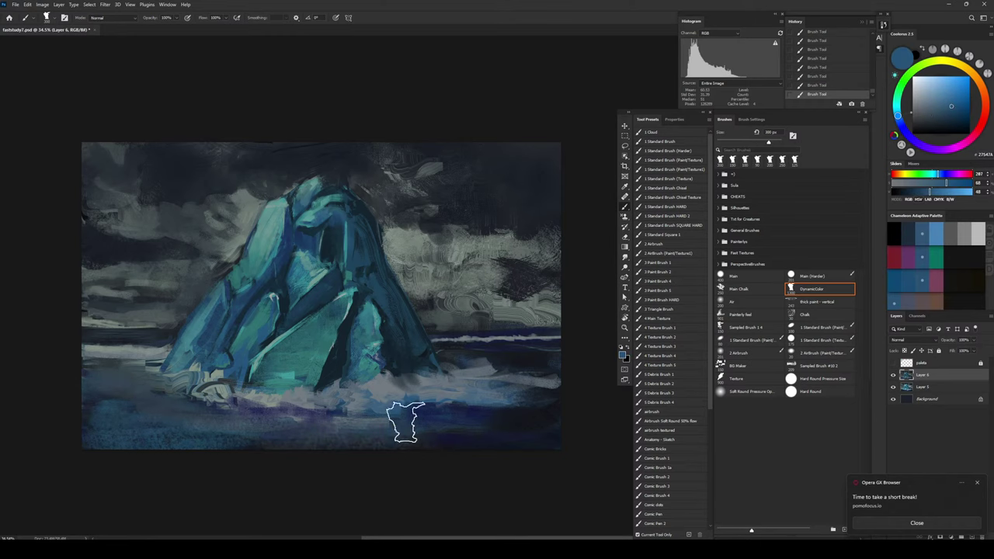
mouse_move(282, 425)
mouse_down()
mouse_move(345, 417)
mouse_move(536, 430)
mouse_up()
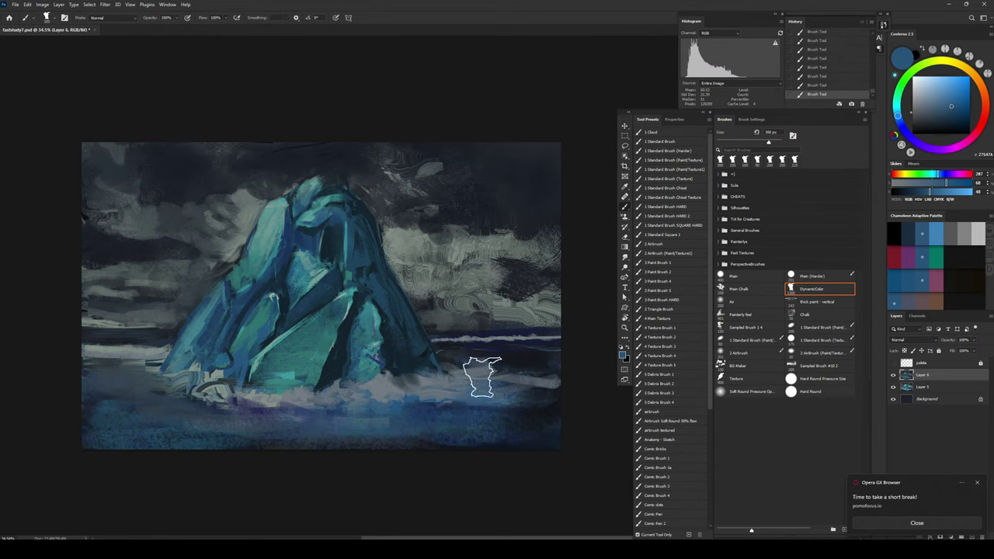
key(bracketleft)
key(bracketleft)
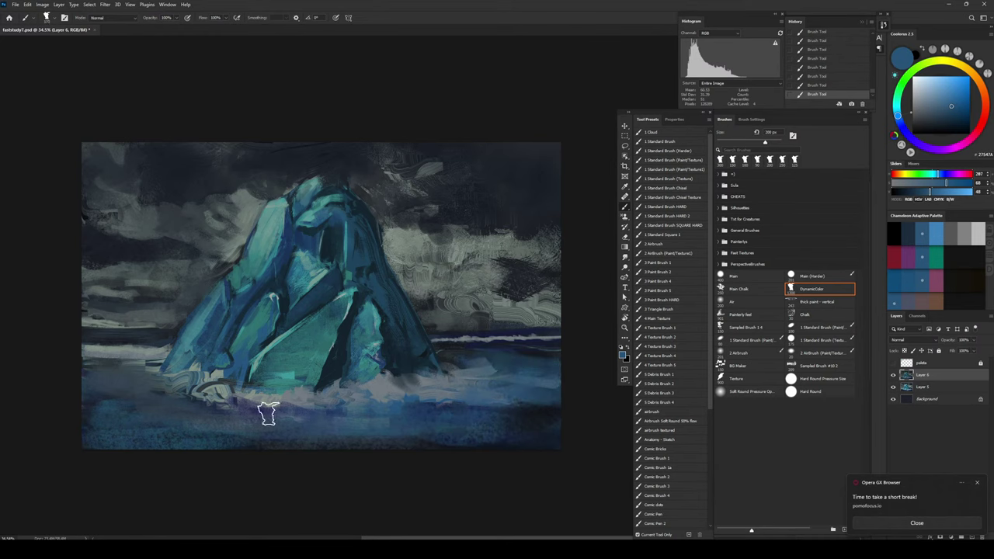
Step: Sample the dark water colour at the left horizon and shift its hue to a dark teal
key(bracketleft)
alt+click(150, 339)
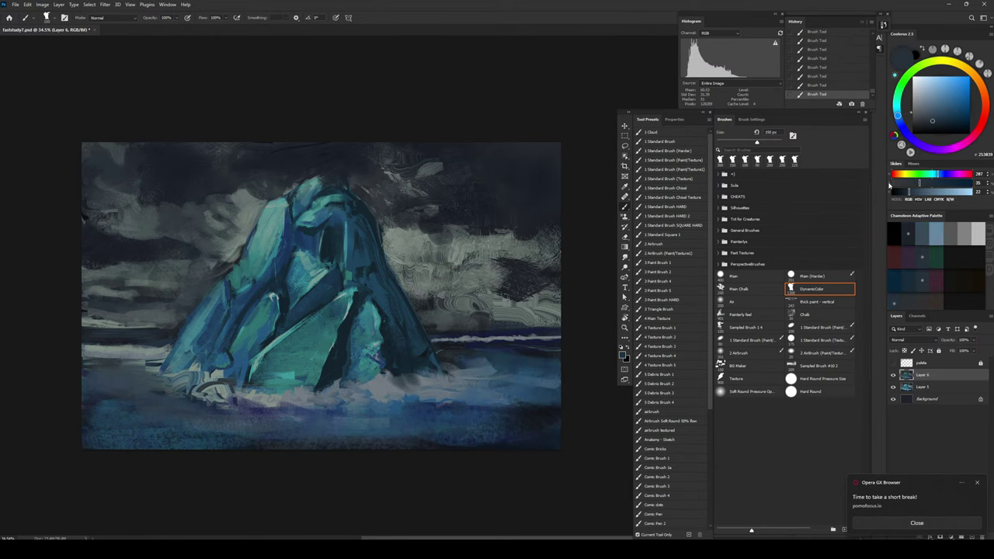
click(898, 105)
click(942, 117)
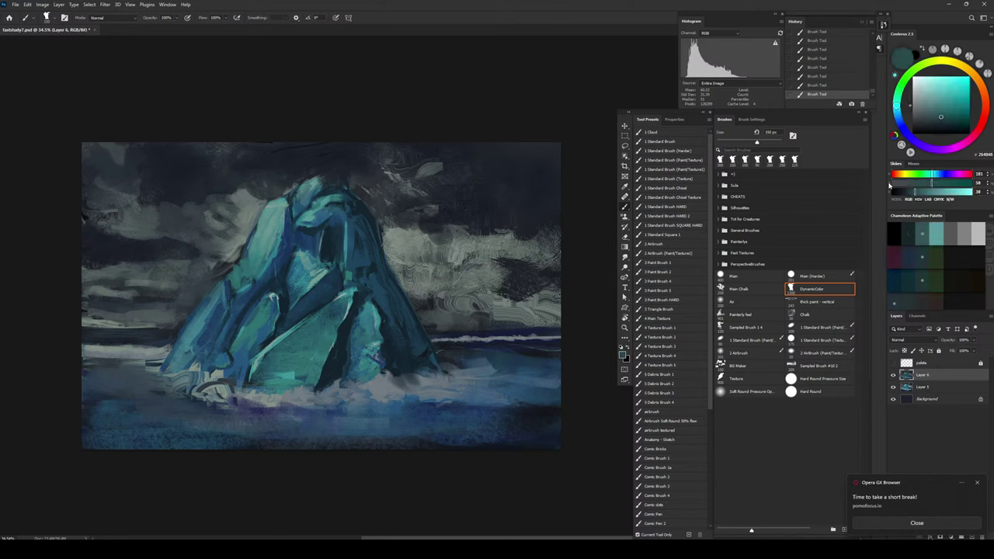
Step: Paint dark teal along the horizon on both sides of the iceberg with a 60 px brush
key(bracketleft)
key(bracketleft)
key(bracketleft)
key(bracketleft)
key(bracketleft)
key(bracketleft)
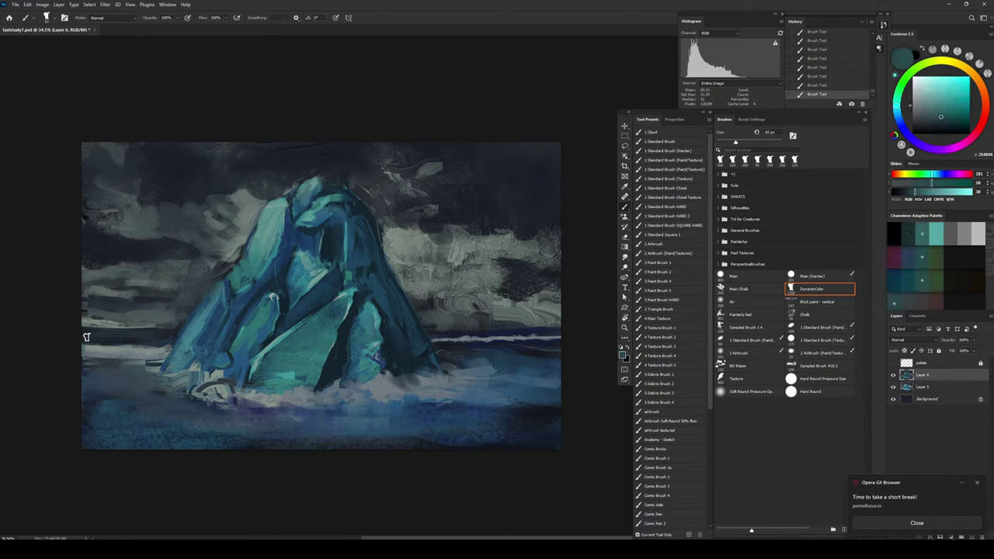
mouse_move(87, 338)
mouse_down()
mouse_move(146, 337)
mouse_move(78, 337)
mouse_move(138, 340)
mouse_up()
mouse_move(435, 333)
mouse_down()
mouse_move(566, 344)
mouse_move(526, 331)
mouse_move(566, 334)
mouse_up()
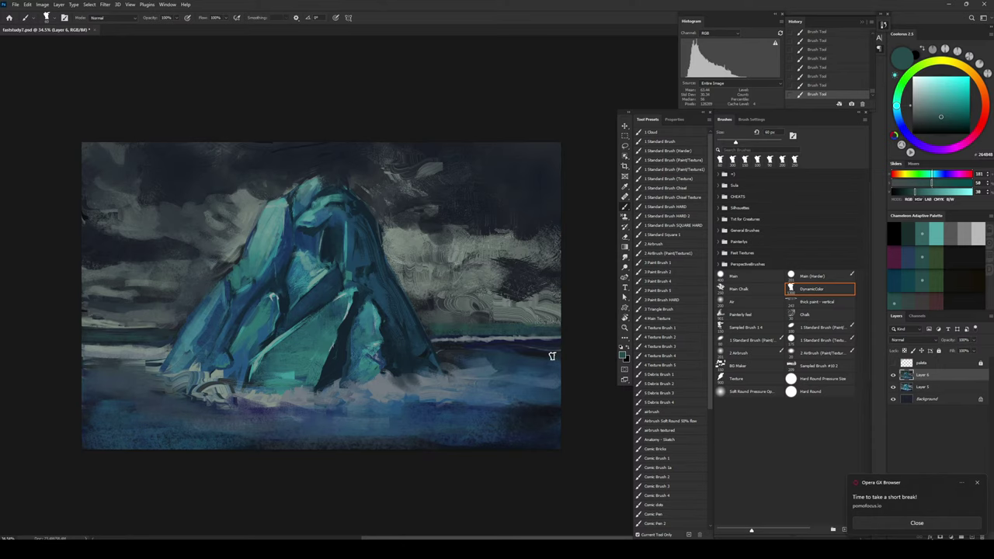
Step: Compare Layer 6 with the version below it and lower its opacity to 54%
key(z)
drag(552, 355, 460, 364)
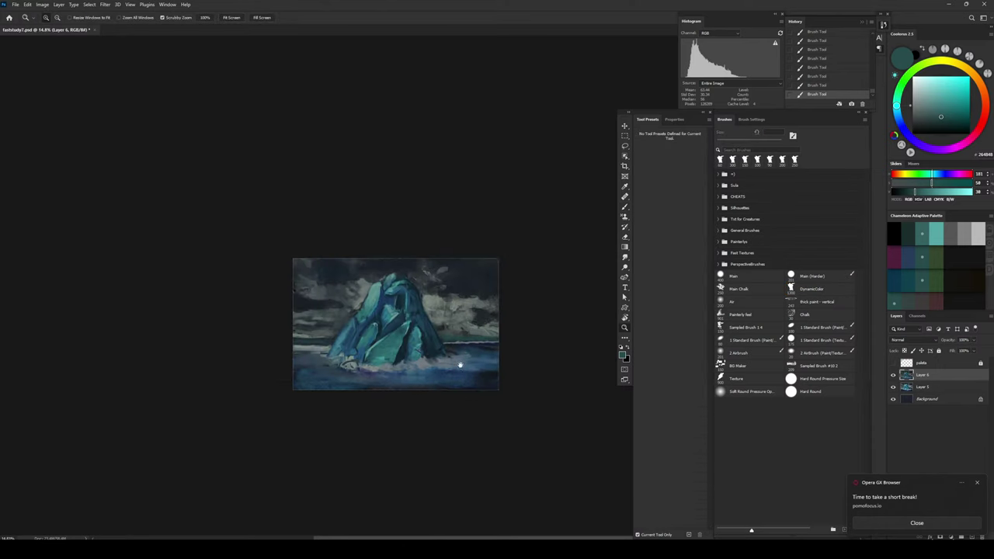
click(894, 375)
click(894, 376)
mouse_move(950, 342)
mouse_down()
mouse_move(923, 346)
mouse_move(933, 347)
mouse_up()
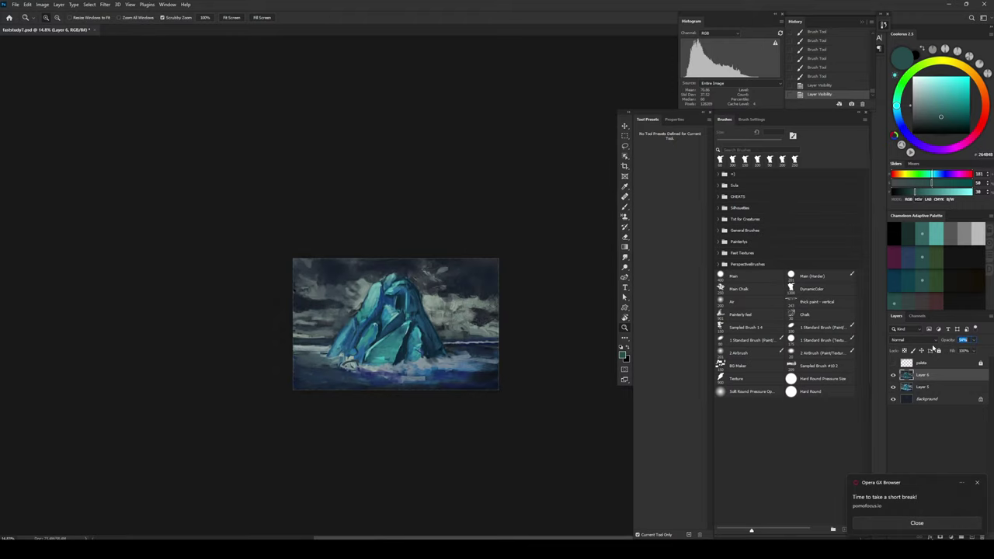
key(Return)
drag(417, 226, 426, 231)
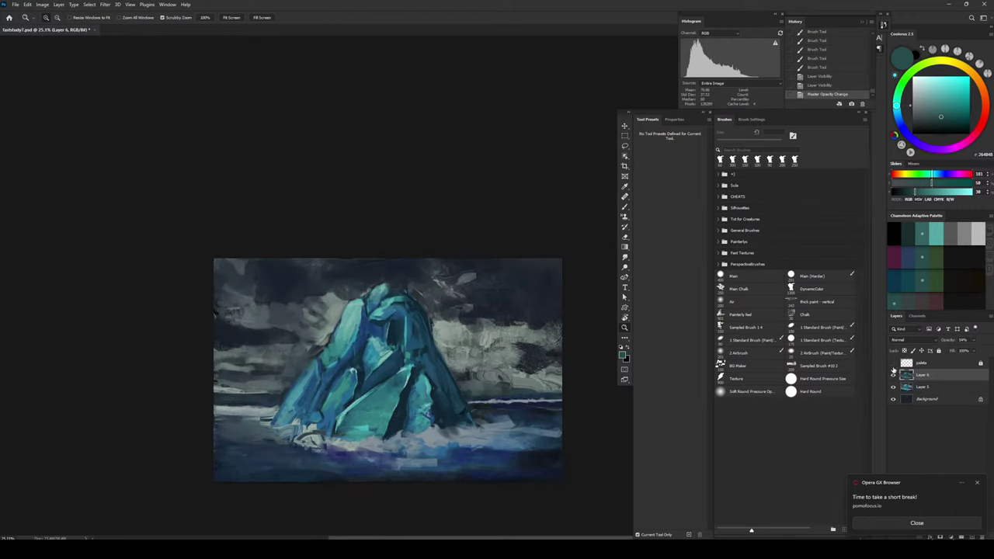
click(893, 375)
click(893, 376)
Step: Erase the darkened Layer 6 over the iceberg and surrounding sky with the soft Air brush enlarged to 2000 px, and compare the result
key(e)
mouse_move(456, 378)
mouse_down()
mouse_move(382, 333)
mouse_move(371, 364)
mouse_move(341, 386)
mouse_move(353, 335)
mouse_move(338, 342)
mouse_up()
key(bracketright)
key(bracketright)
key(bracketright)
key(bracketright)
drag(418, 345, 438, 327)
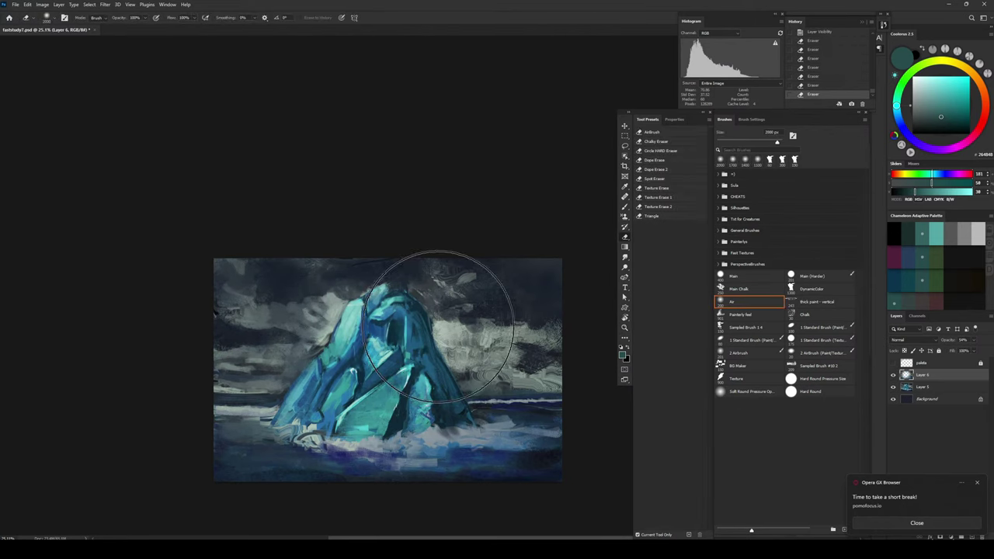
drag(254, 350, 240, 365)
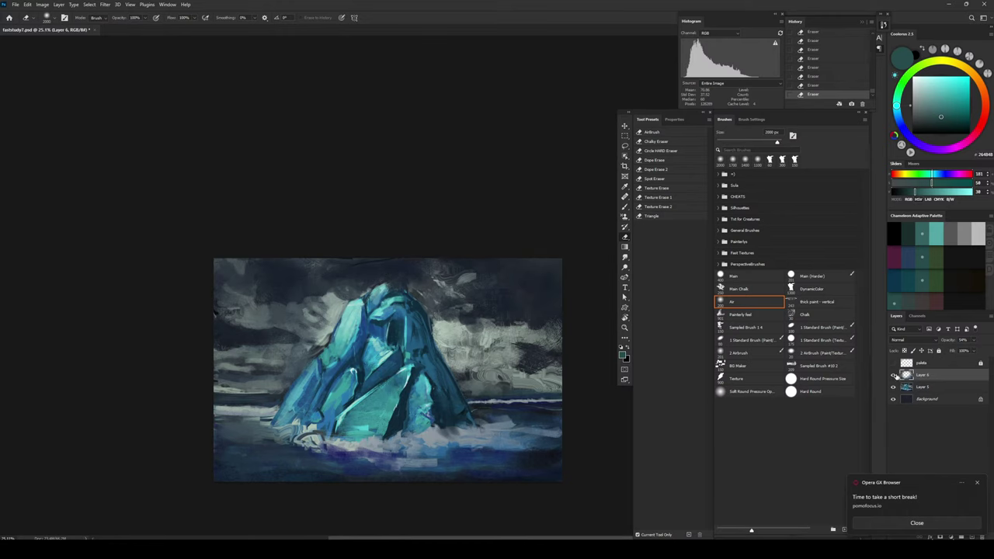
click(894, 375)
click(893, 375)
Step: Merge the painting layers above the background into one and stamp a fresh copy of the visible image above it
key(ctrl+alt+shift+e)
click(860, 522)
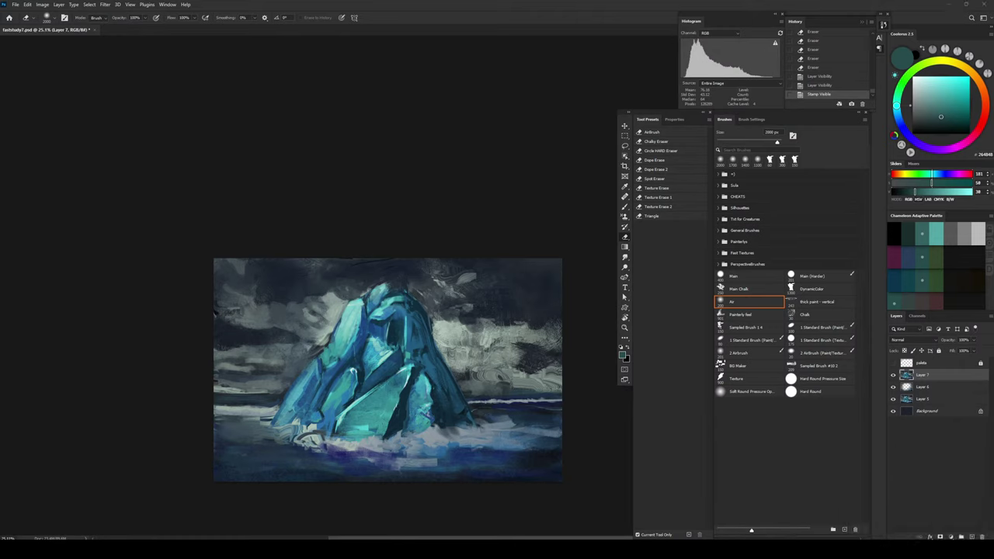
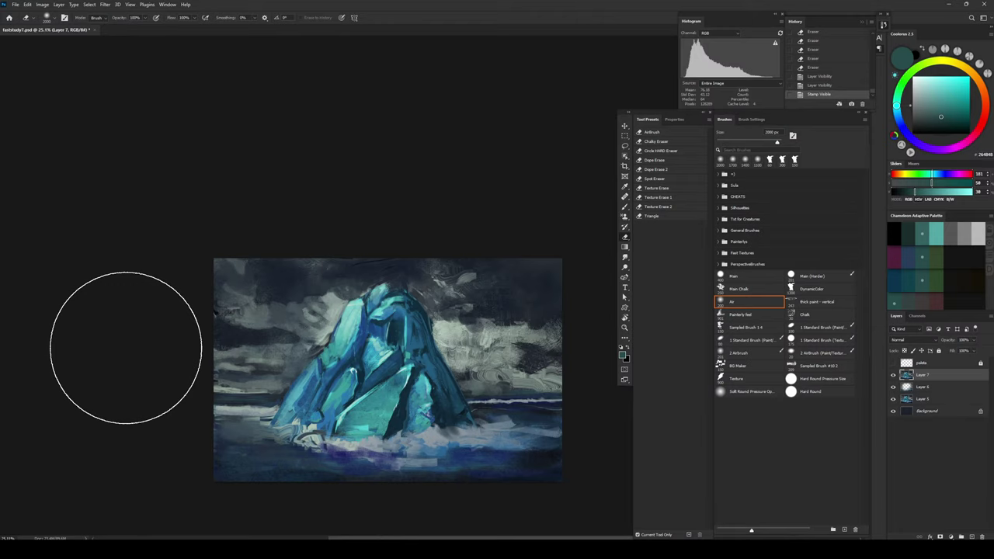
shift+click(924, 400)
key(ctrl+e)
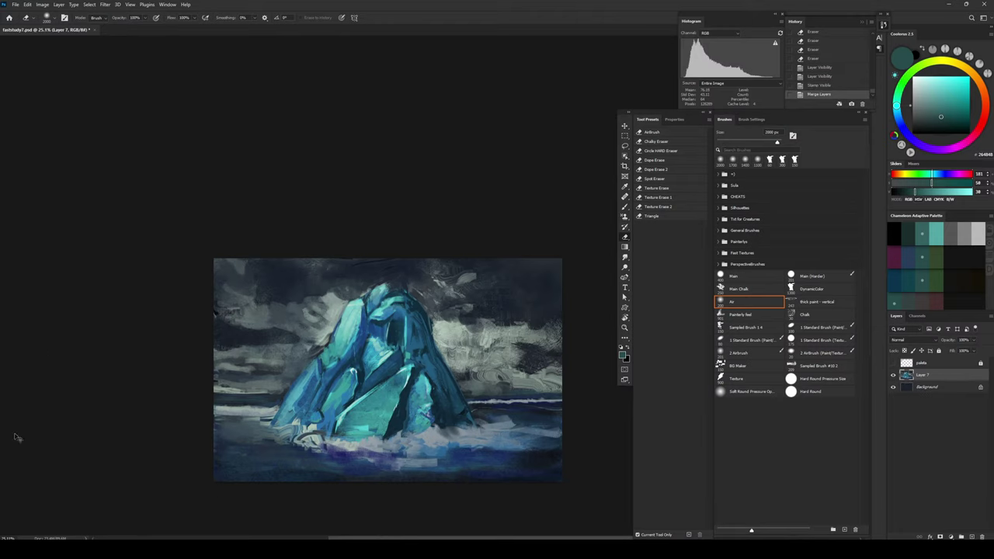
key(ctrl+shift+alt+e)
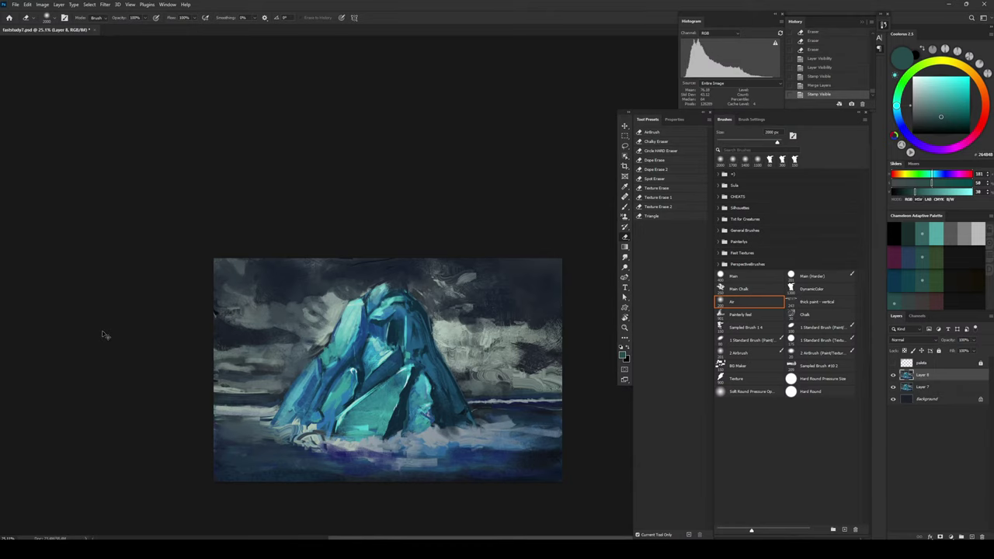
Step: Open Liquify on the stamped copy and nudge the iceberg's left slope slightly inward with a very large Forward Warp brush
key(ctrl+shift+x)
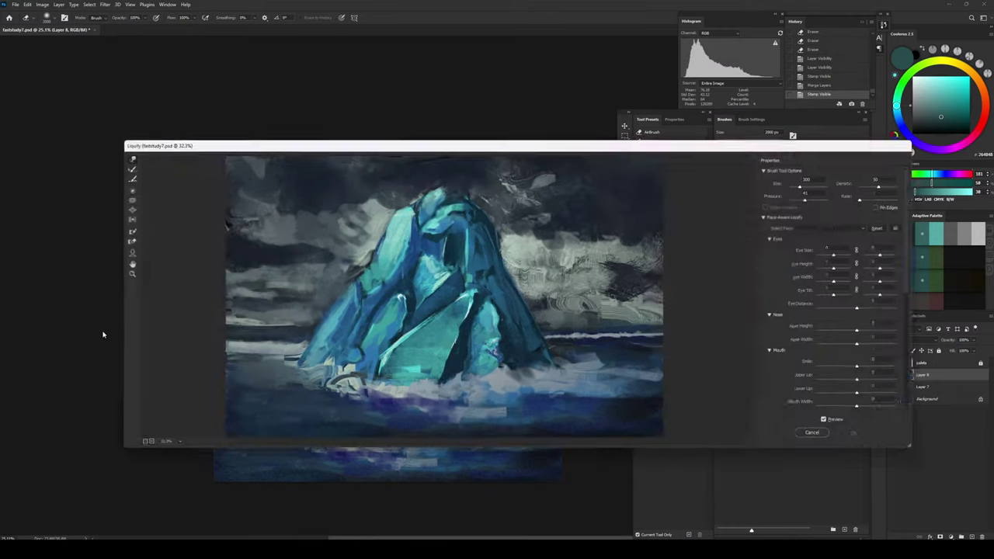
key(])
key(])
key(])
key(])
key(])
key(])
key(])
key(])
key(])
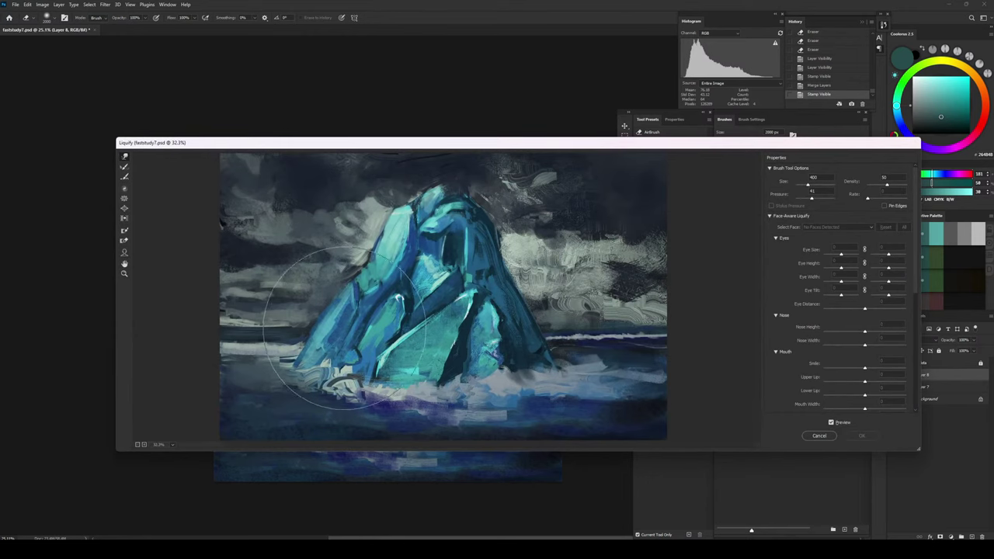
key([)
drag(324, 291, 334, 294)
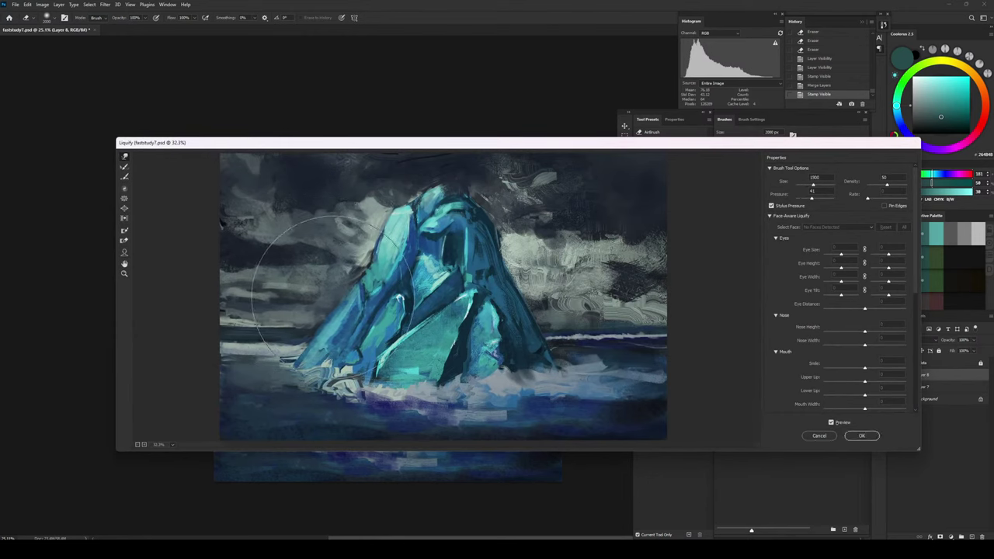
key([)
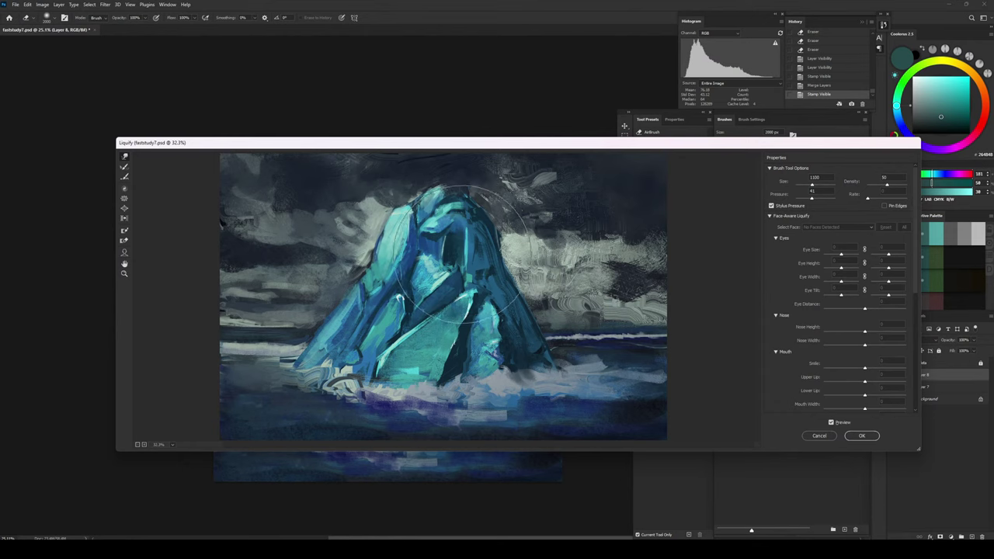
Step: Warp the dark crevice at the iceberg's base up and to the right with a smaller Forward Warp brush
key(s)
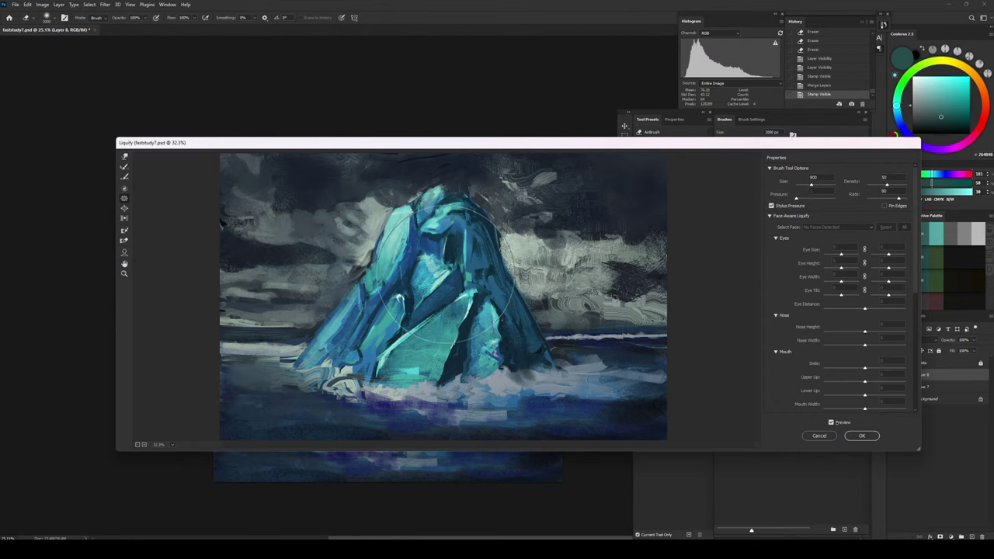
key(w)
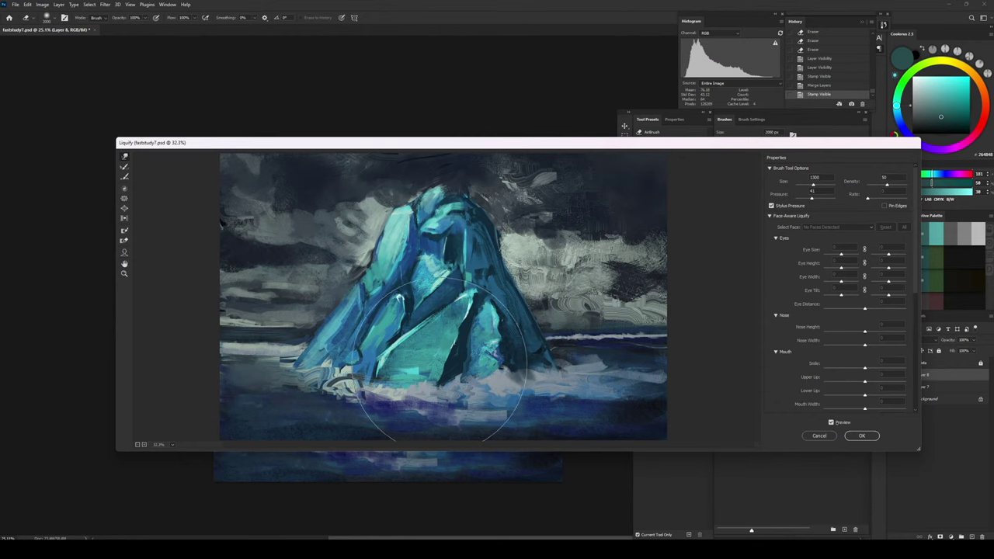
key([)
key([)
key([)
key([)
drag(445, 375, 460, 359)
key(])
key(])
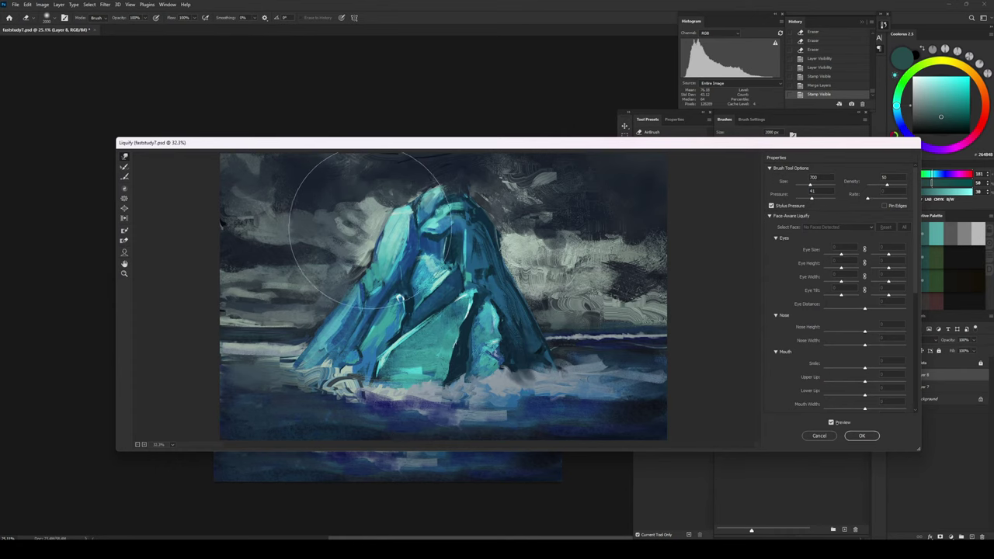
Step: Reshape the iceberg's upper left flank with Forward Warp, reducing the brush size for the finer push
mouse_move(355, 237)
mouse_down()
mouse_move(370, 232)
mouse_move(398, 259)
mouse_up()
key([)
key([)
key([)
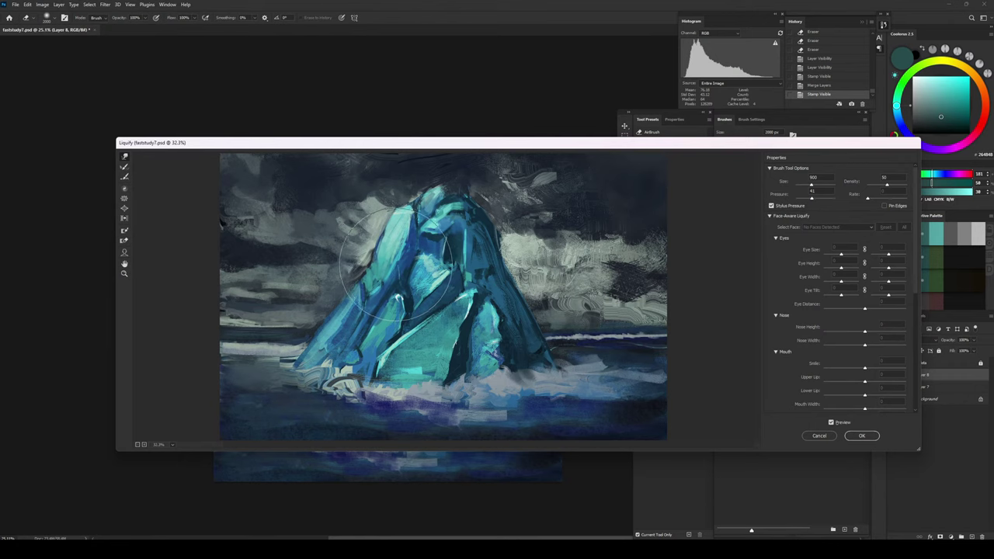
key([)
key([)
key([)
drag(397, 266, 391, 266)
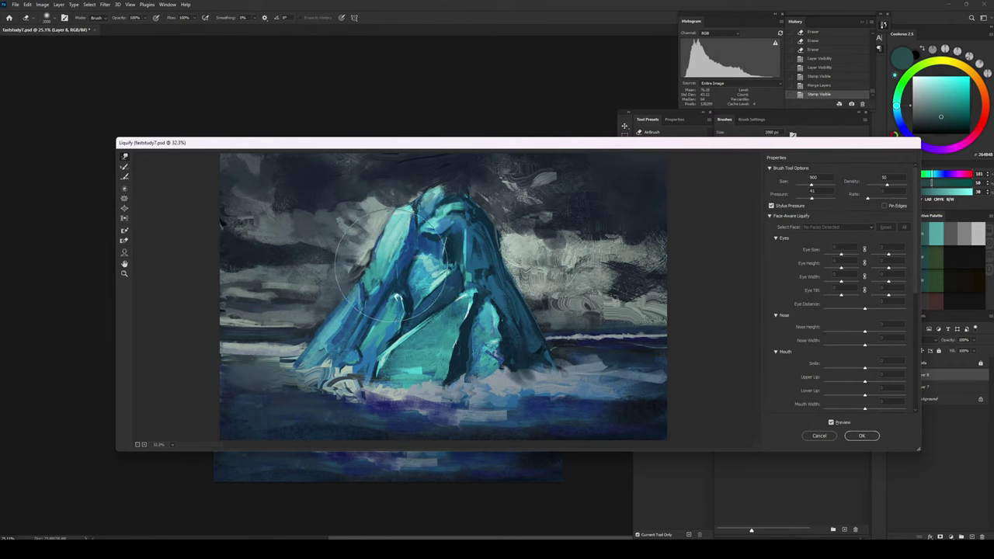
Step: Lift and adjust the left side of the iceberg's peak with Forward Warp, starting with a 700 px brush and enlarging it
key([)
key([)
key([)
key(])
key(])
key(])
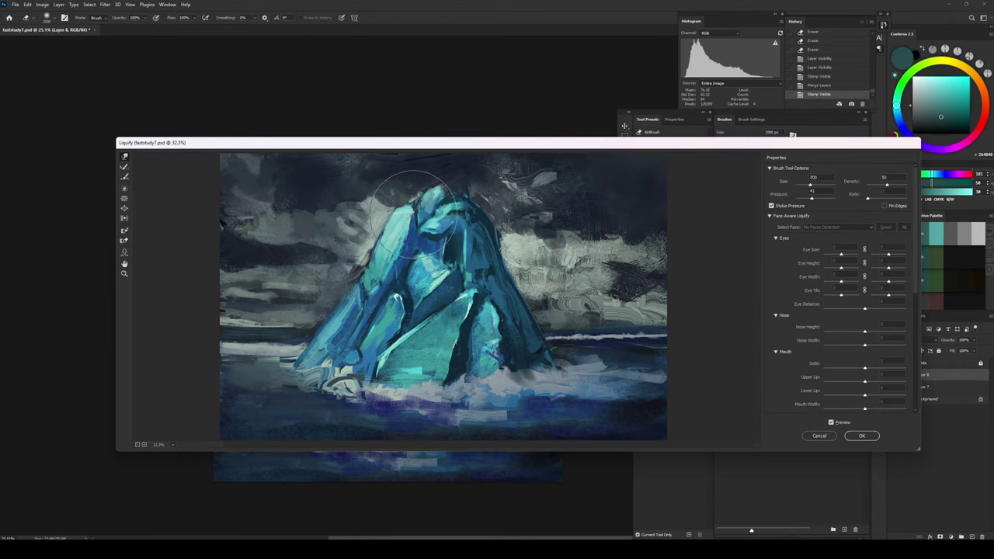
drag(415, 216, 420, 205)
key(])
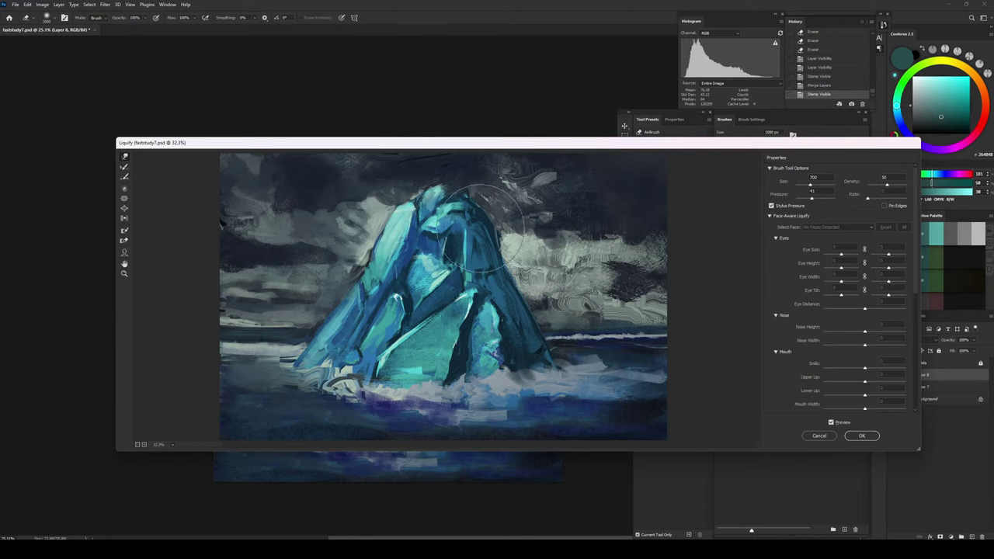
key(])
key(])
drag(419, 215, 422, 217)
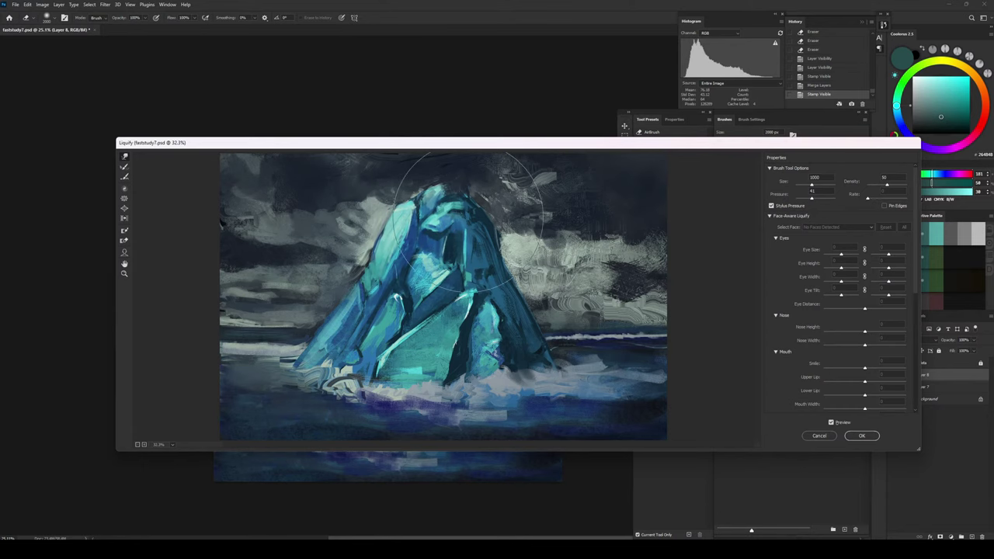
Step: Push the iceberg's right shoulder slightly inward and raise the right side of its peak with a 900 px warp brush
key([)
drag(510, 242, 501, 245)
drag(466, 211, 467, 207)
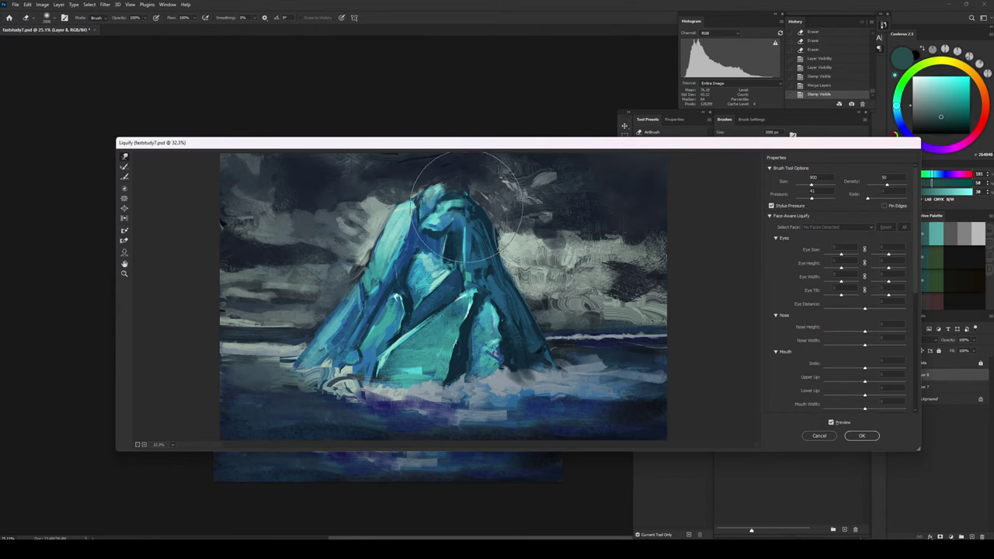
Step: Warp the iceberg's left foot and nearby waterline outward and upward with brushes up to 1300 px, and apply Liquify
key(])
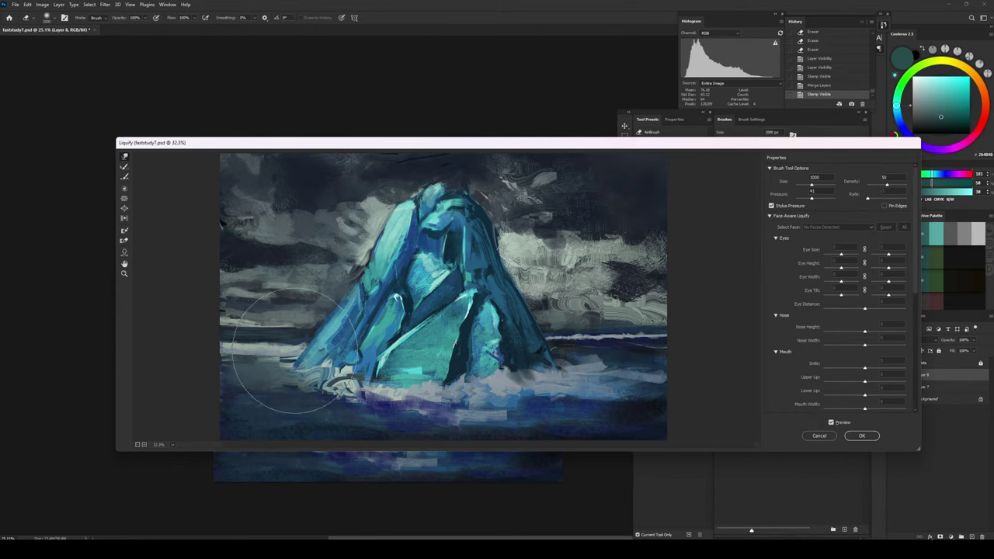
key(bracketright)
mouse_move(336, 378)
mouse_down()
mouse_move(299, 382)
mouse_move(299, 370)
mouse_move(243, 380)
mouse_move(228, 358)
mouse_up()
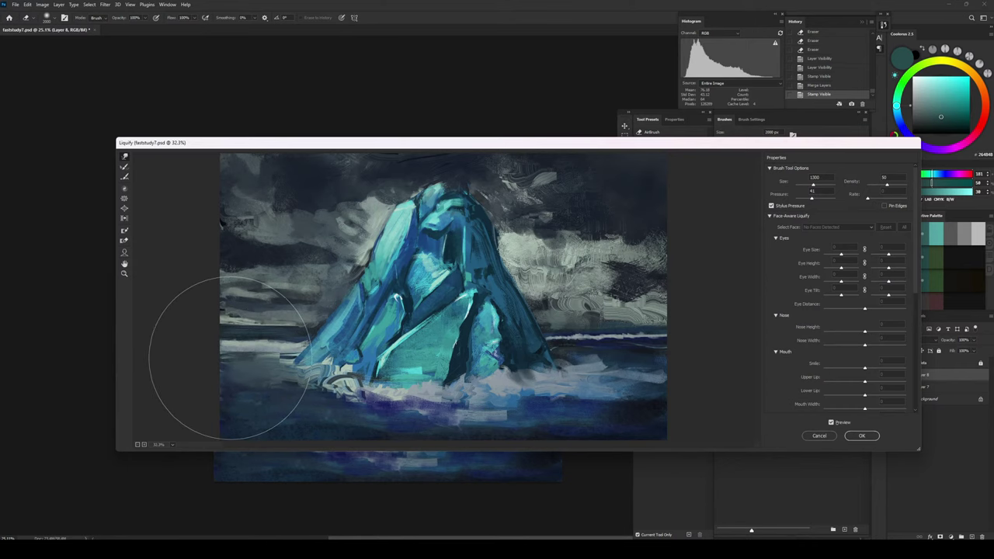
mouse_move(299, 371)
mouse_down()
mouse_move(238, 360)
mouse_move(312, 364)
mouse_move(470, 343)
mouse_move(415, 385)
mouse_move(284, 360)
mouse_up()
key(bracketleft)
key(bracketleft)
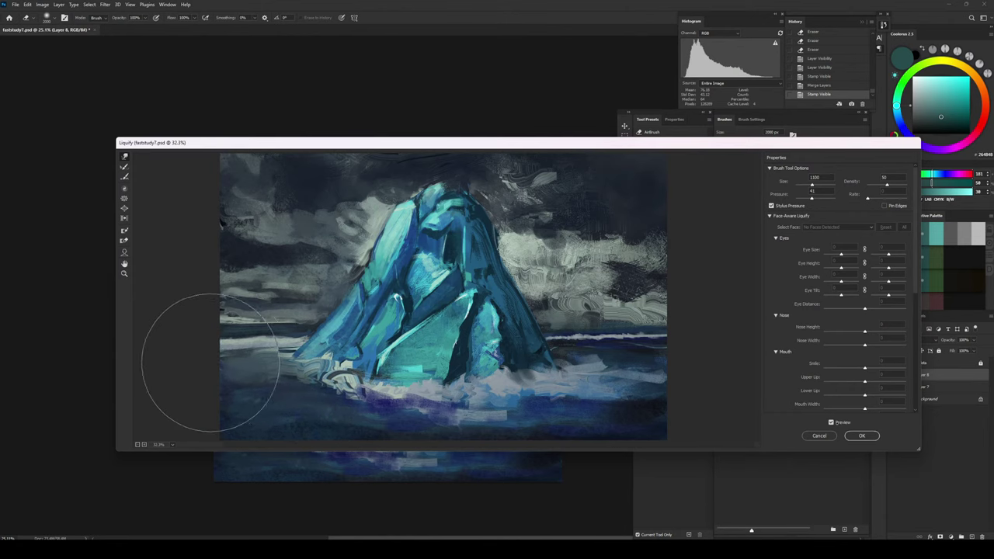
key(bracketleft)
key(bracketleft)
key(bracketleft)
key(bracketleft)
key(bracketright)
key(bracketright)
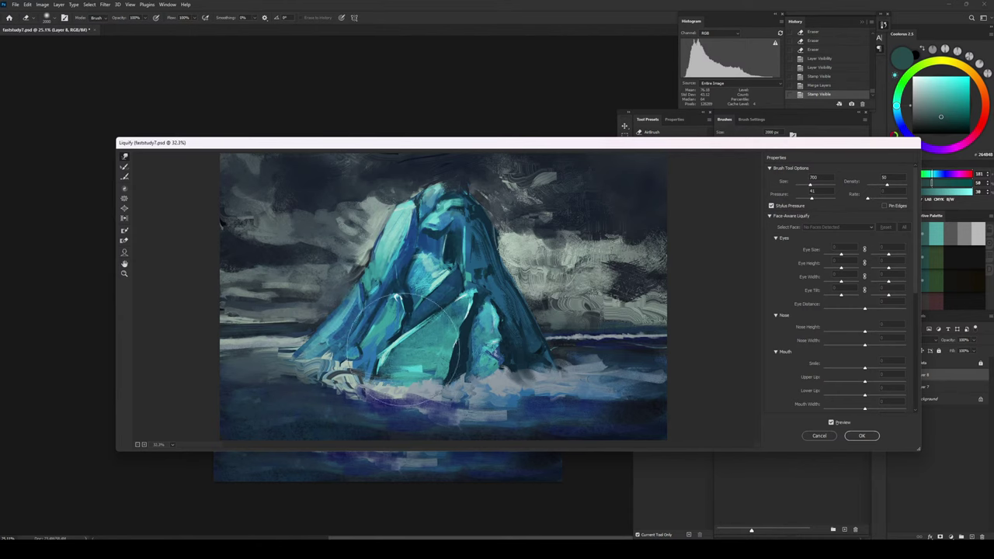
key(Return)
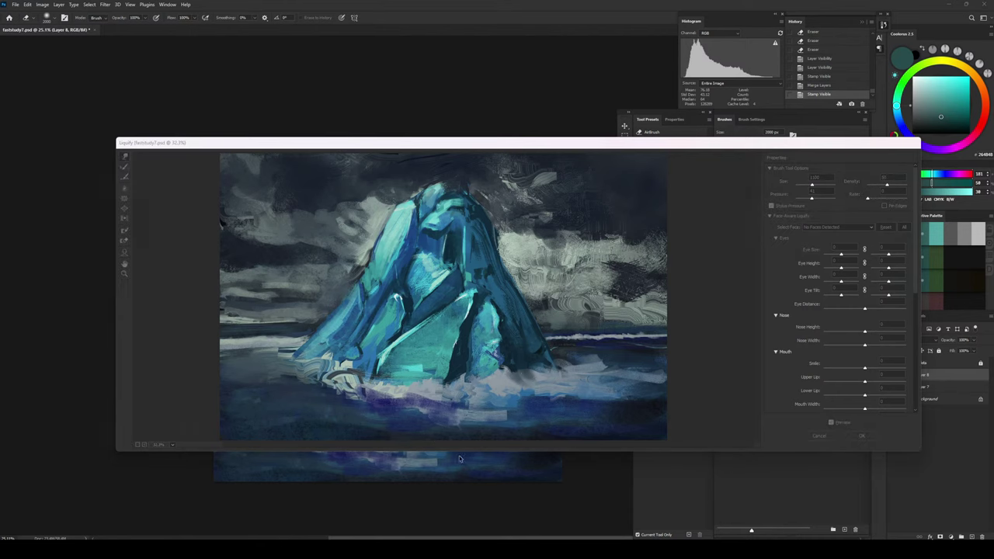
Step: Flip the canvas horizontally and back to check the composition, and merge the liquified layer down
key(ctrl+shift+z)
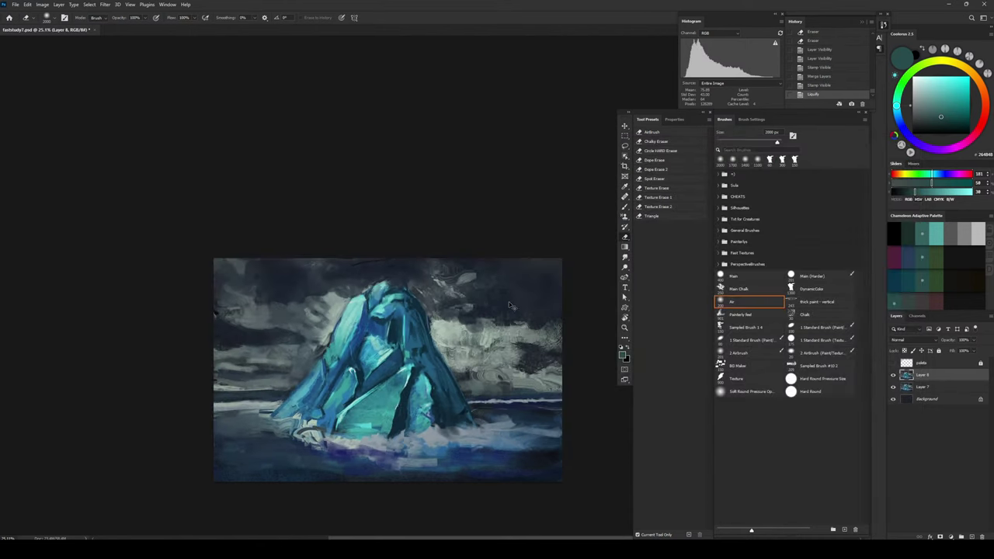
key(ctrl+shift+h)
key(ctrl+shift+h)
key(ctrl+e)
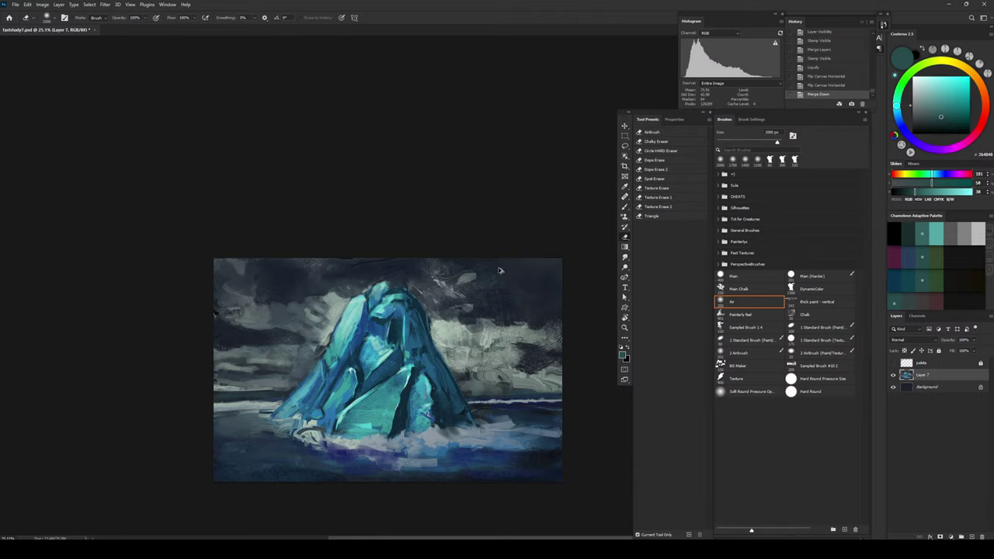
Step: Stamp the visible image to a new layer and brighten its highlights by lowering the white input level in Levels
key(ctrl+shift+alt+e)
key(ctrl+l)
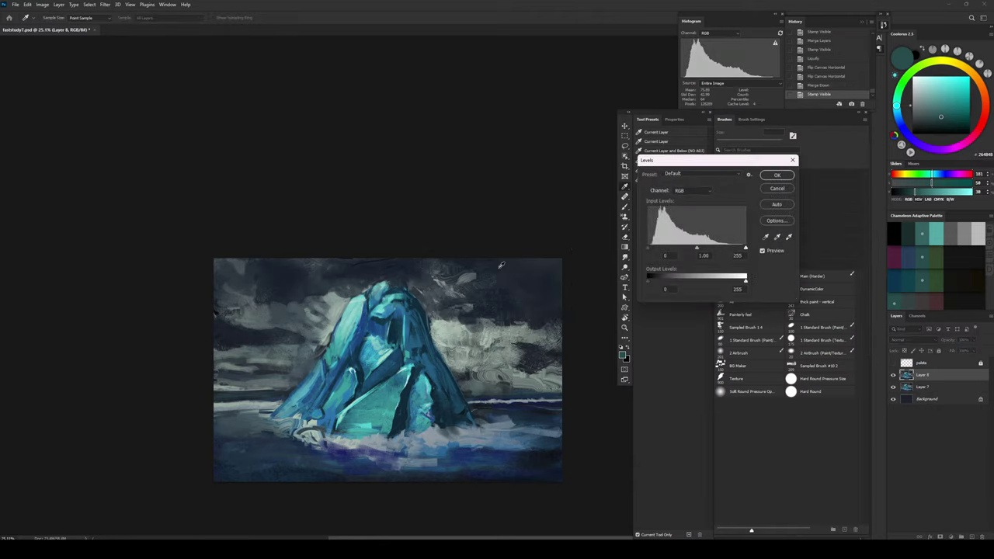
mouse_move(745, 248)
mouse_down()
mouse_move(705, 249)
mouse_move(715, 247)
mouse_up()
key(Return)
Step: Shift the layer's midtones and shadows toward cyan with Color Balance, also moving the shadows slightly toward magenta
key(ctrl+b)
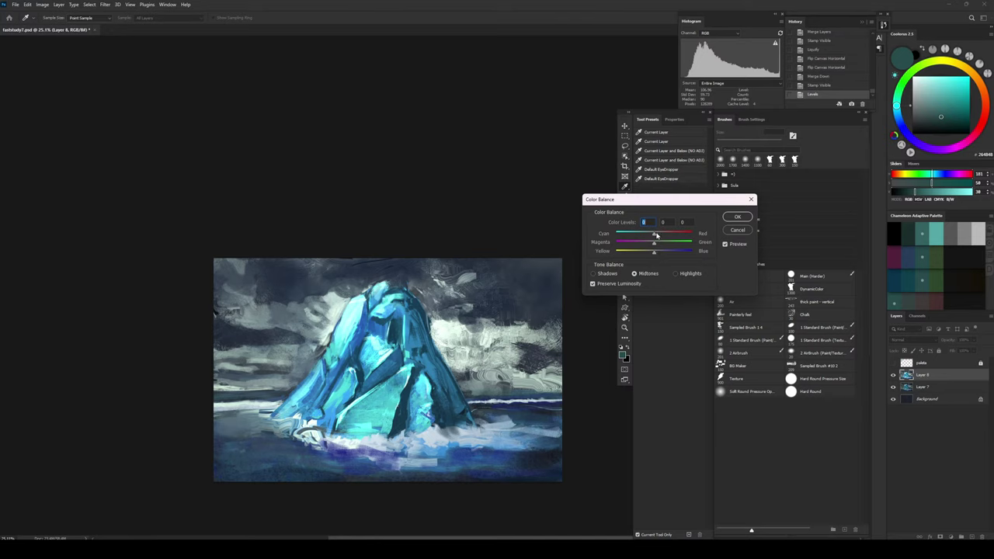
mouse_move(656, 236)
mouse_down()
mouse_move(630, 236)
mouse_move(646, 255)
mouse_up()
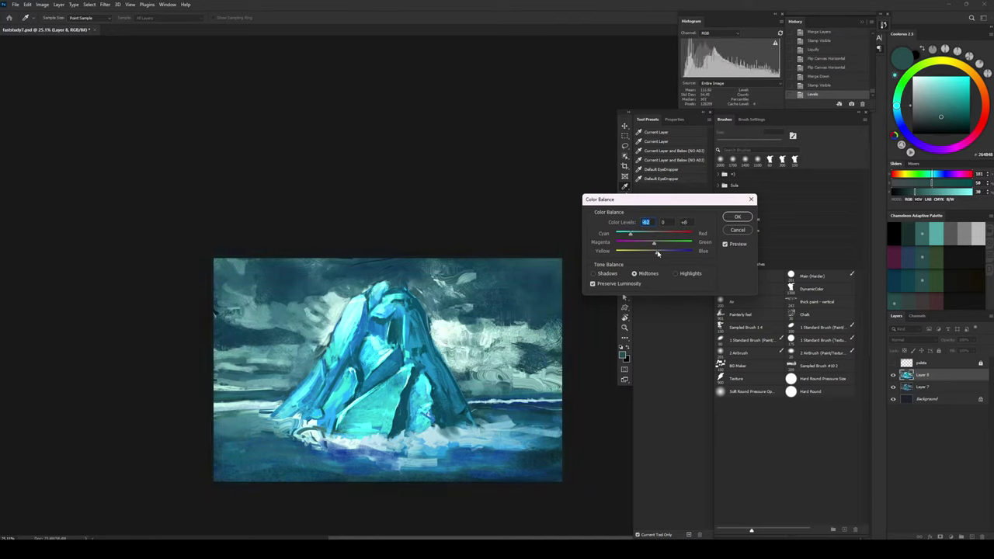
drag(652, 246, 650, 246)
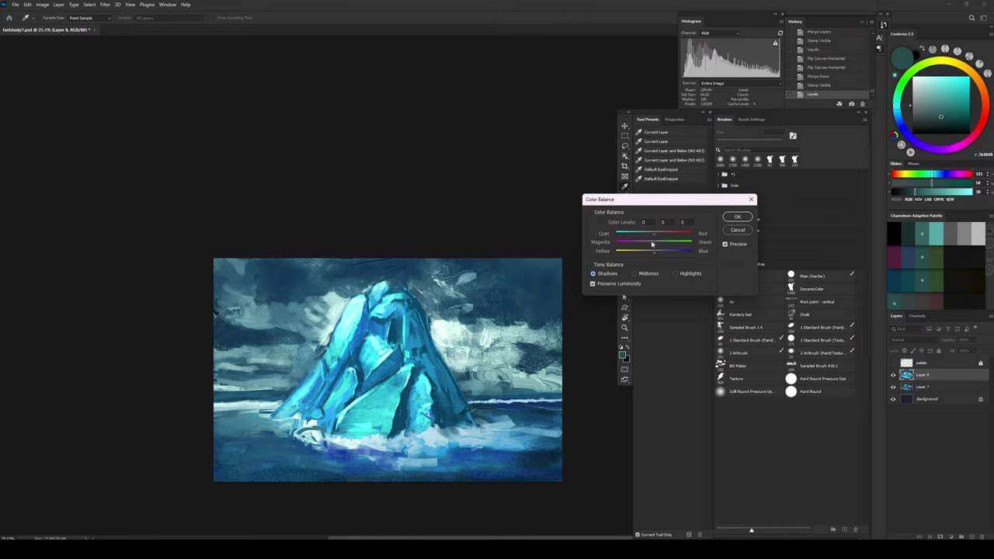
drag(654, 245, 649, 247)
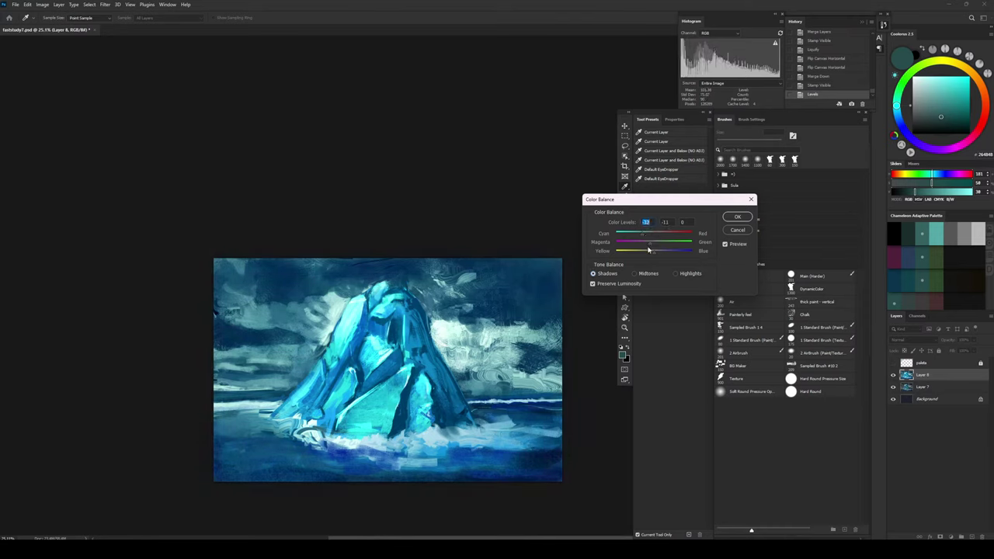
click(729, 246)
click(729, 245)
key(Return)
Step: Erase the colour adjustment over the iceberg and the foreground water with a large soft Air eraser between 1100 and 1500 px
key(b)
key(bracketleft)
key(bracketleft)
key(bracketleft)
key(bracketleft)
key(bracketleft)
key(bracketleft)
key(bracketleft)
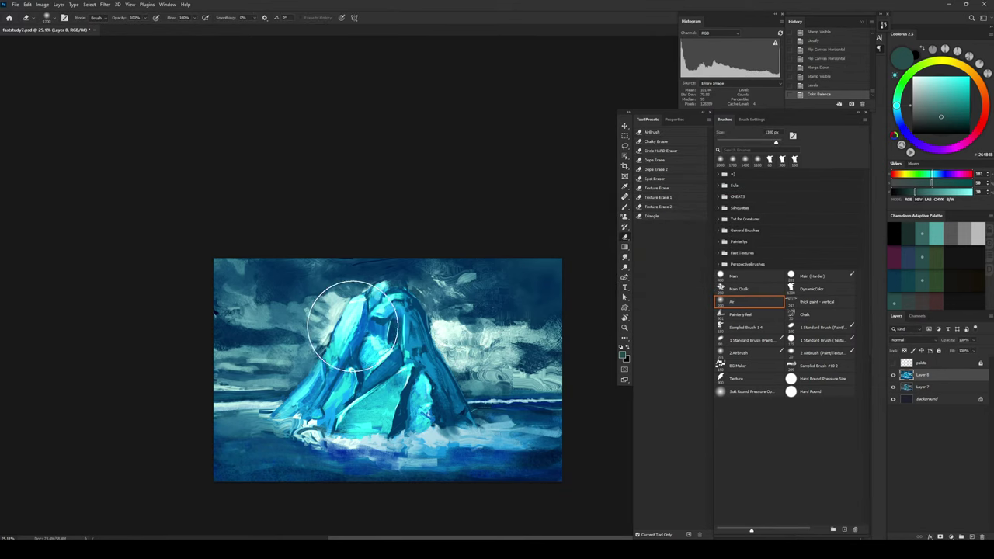
drag(362, 298, 324, 369)
key(bracketright)
key(bracketright)
key(bracketright)
drag(353, 329, 287, 416)
key(ctrl+z)
key(ctrl+z)
key(bracketright)
key(bracketright)
key(bracketright)
key(bracketright)
key(bracketright)
key(bracketright)
key(bracketright)
mouse_move(379, 293)
mouse_down()
mouse_move(404, 337)
mouse_move(415, 322)
mouse_up()
key(bracketright)
key(bracketright)
mouse_move(331, 397)
mouse_down()
mouse_move(408, 377)
mouse_move(349, 397)
mouse_move(401, 371)
mouse_move(415, 408)
mouse_move(355, 497)
mouse_move(404, 478)
mouse_up()
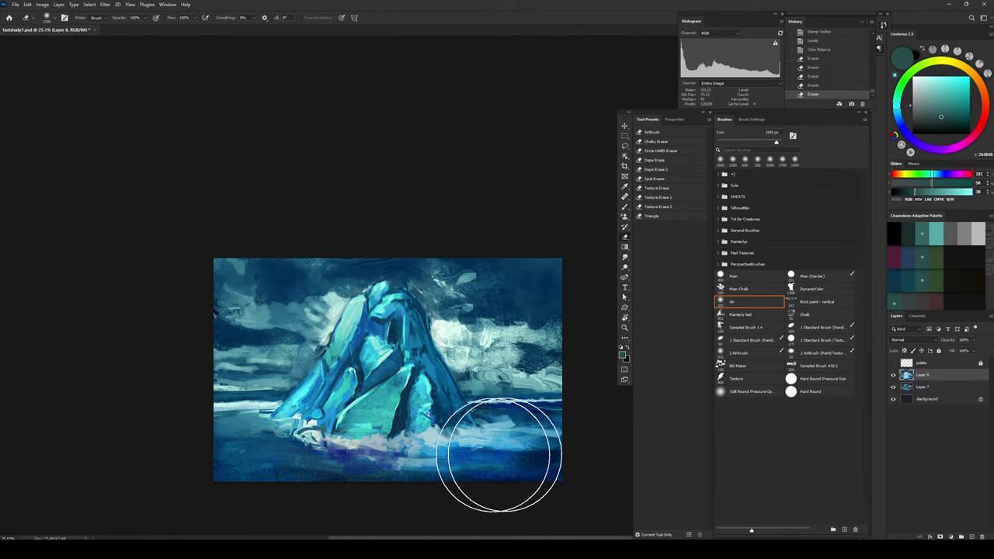
mouse_move(499, 456)
mouse_down()
mouse_move(316, 467)
mouse_move(444, 448)
mouse_up()
Step: Erase the adjustment along the horizon on both sides of the iceberg with a smaller soft eraser, from 700 down to 250 px
key(bracketleft)
key(bracketleft)
key(bracketleft)
key(bracketleft)
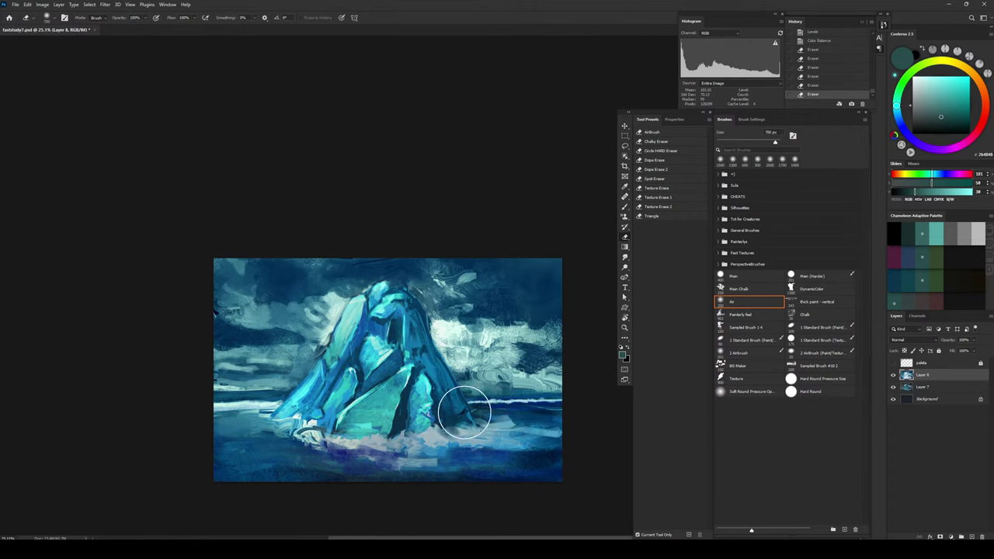
drag(464, 412, 596, 409)
key(ctrl+z)
key(ctrl+shift+z)
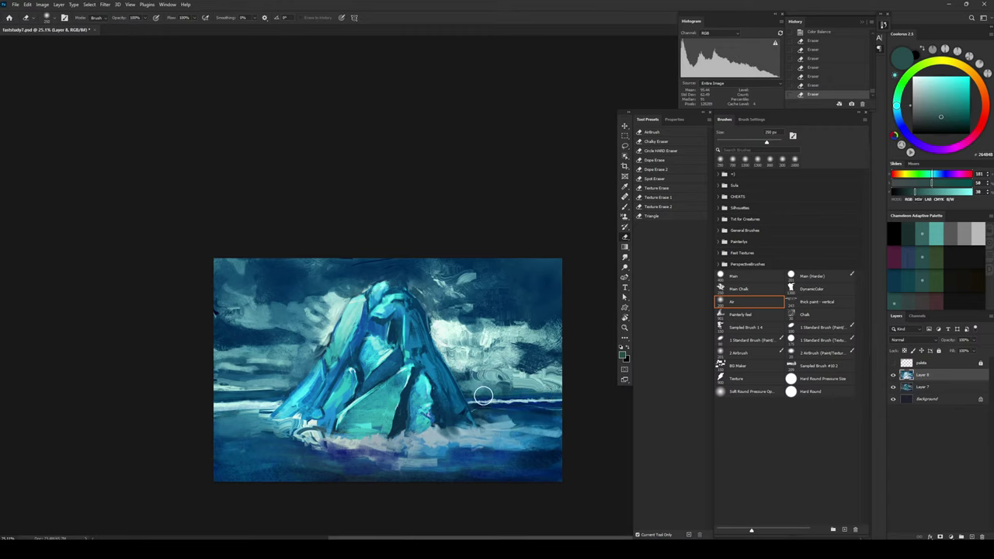
mouse_move(215, 413)
mouse_down()
mouse_move(309, 406)
mouse_move(243, 404)
mouse_up()
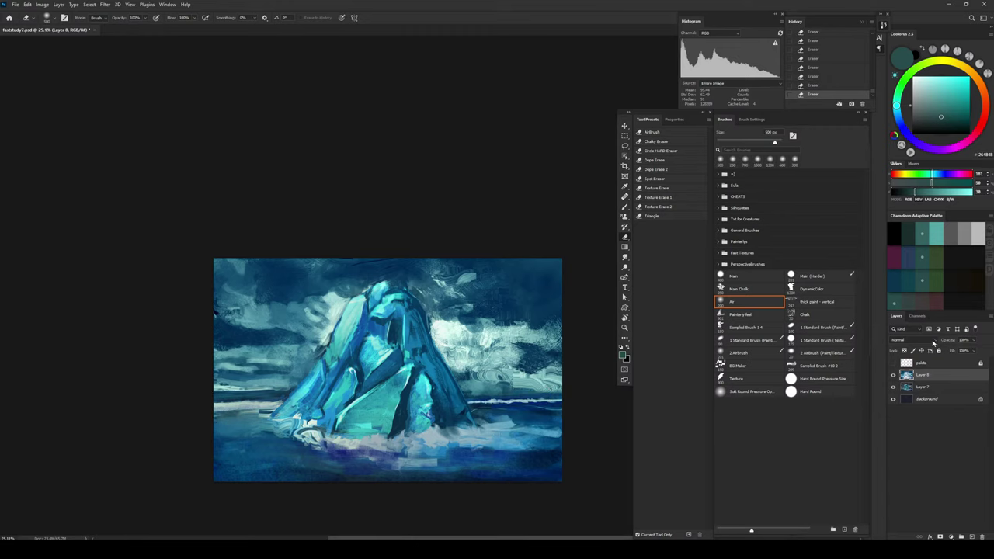
Step: Lower the adjusted layer's opacity to 72%, compare the image without it, then stamp the visible image and merge it down
drag(949, 342, 937, 347)
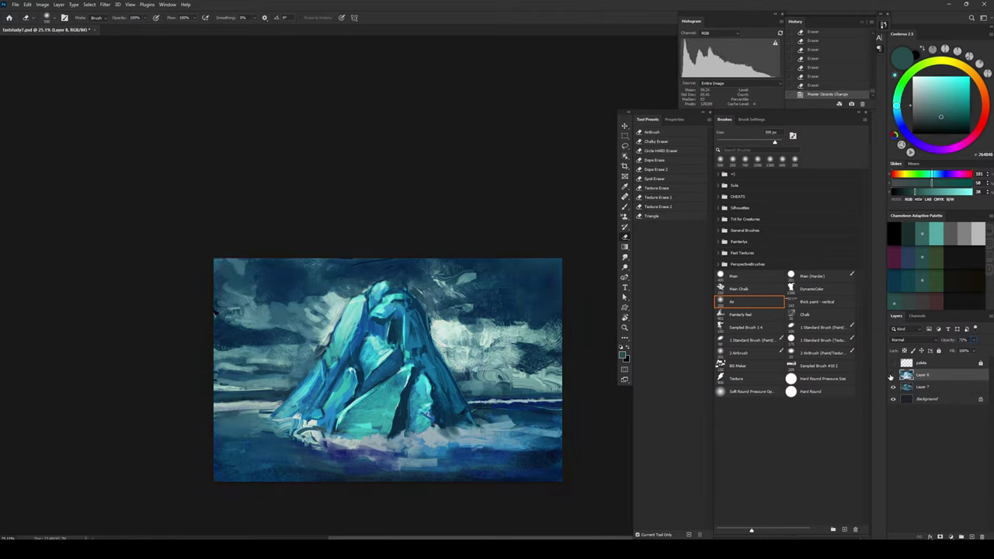
click(893, 375)
click(893, 375)
key(ctrl+shift+alt+e)
key(ctrl+e)
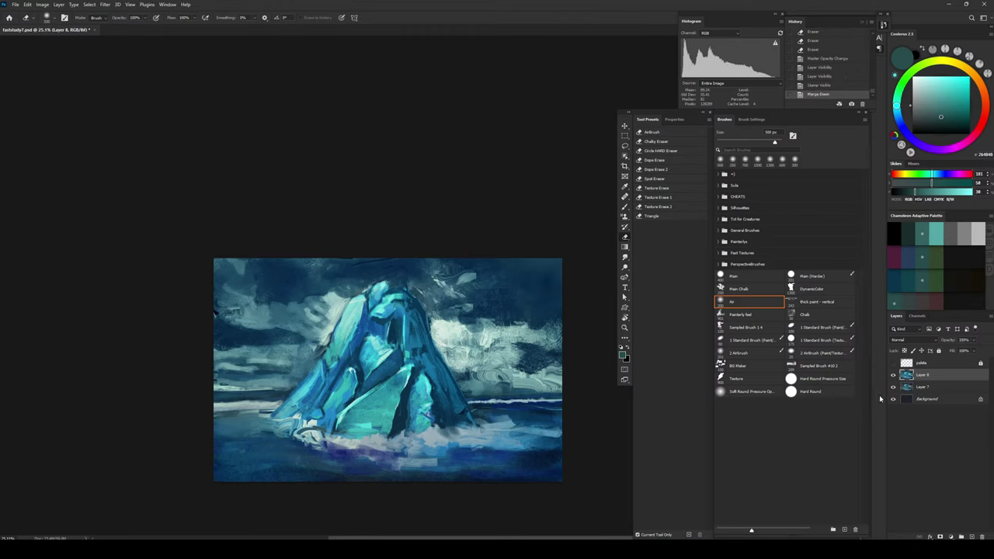
Step: On a new layer, paint pale grey-blue texture across the upper-right sky and above the peak with the DynamicColor brush at 400 to 800 px
key(b)
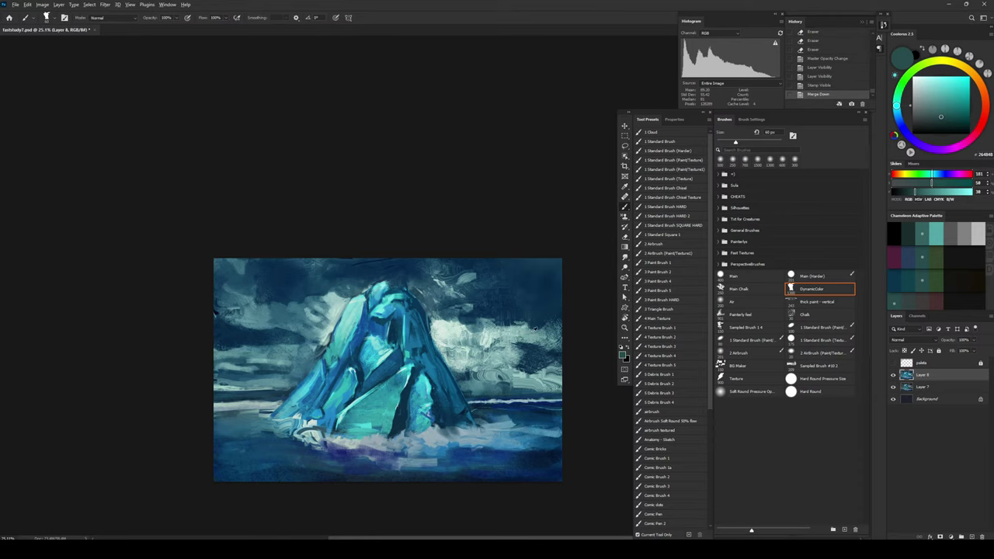
alt+click(527, 432)
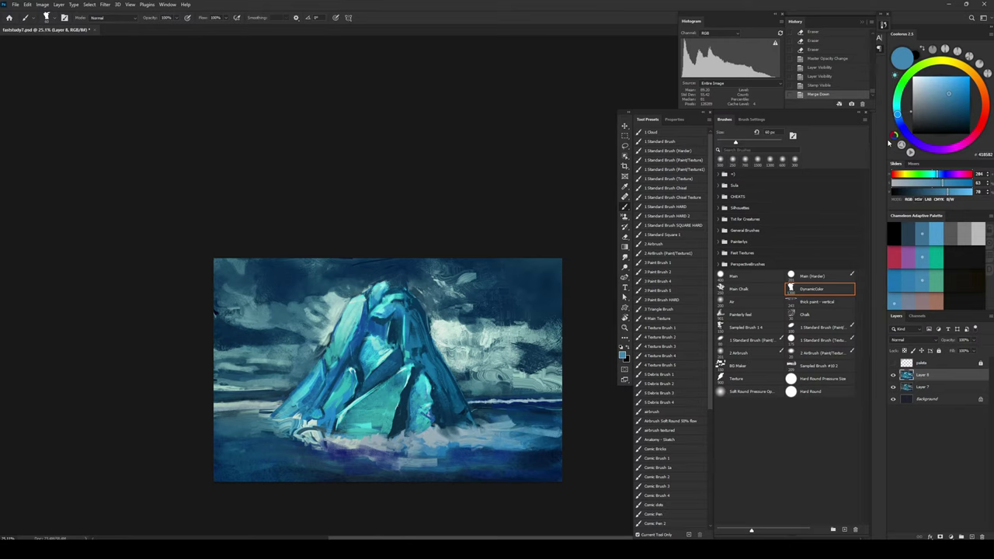
click(927, 83)
click(931, 87)
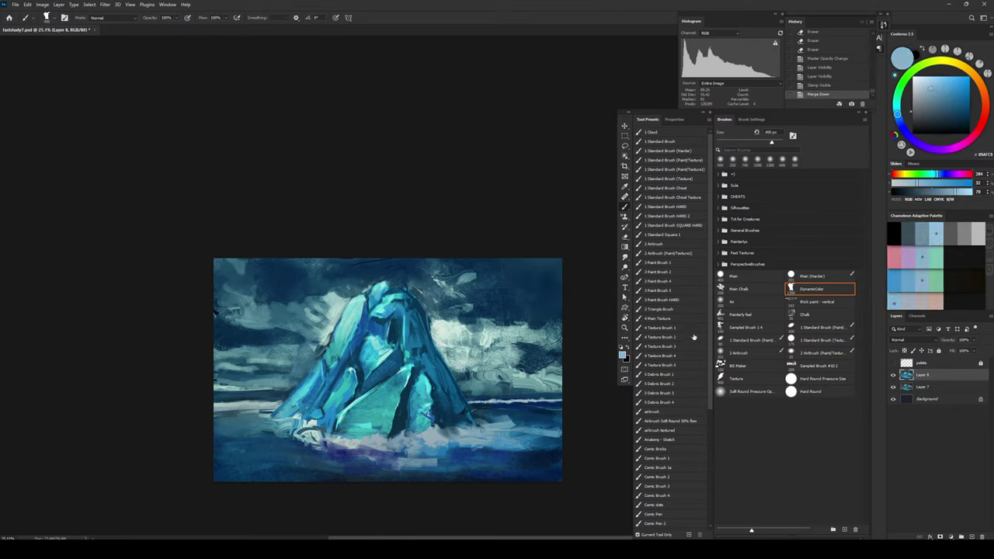
key(ctrl+alt+shift+n)
drag(425, 254, 583, 342)
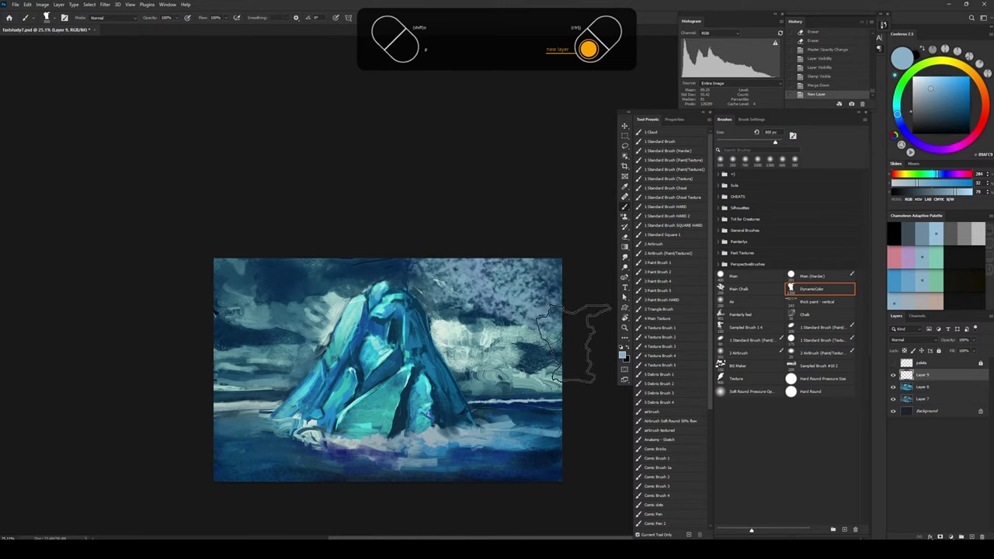
mouse_move(502, 265)
mouse_down()
mouse_move(559, 308)
mouse_move(475, 308)
mouse_move(454, 273)
mouse_move(386, 261)
mouse_up()
mouse_move(388, 260)
mouse_down()
mouse_move(415, 248)
mouse_move(370, 264)
mouse_up()
mouse_move(370, 264)
mouse_down()
mouse_move(388, 250)
mouse_move(355, 272)
mouse_up()
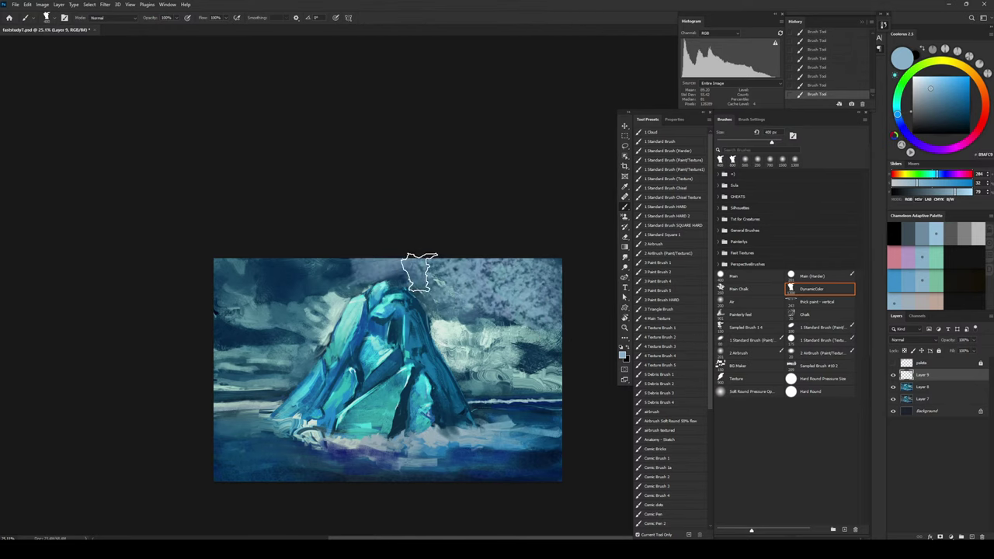
drag(420, 273, 414, 284)
key(bracketright)
key(bracketright)
key(bracketright)
click(509, 303)
Step: Repaint the low clouds right of the iceberg in pale mint sampled from the sky, using a brush of about 300 px
key(bracketleft)
key(bracketleft)
key(bracketleft)
key(bracketleft)
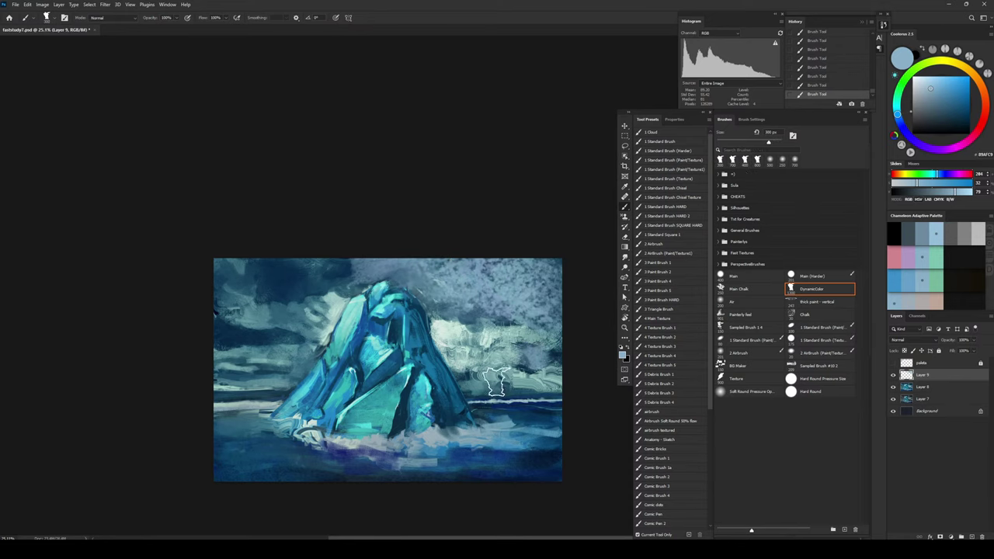
alt+click(456, 337)
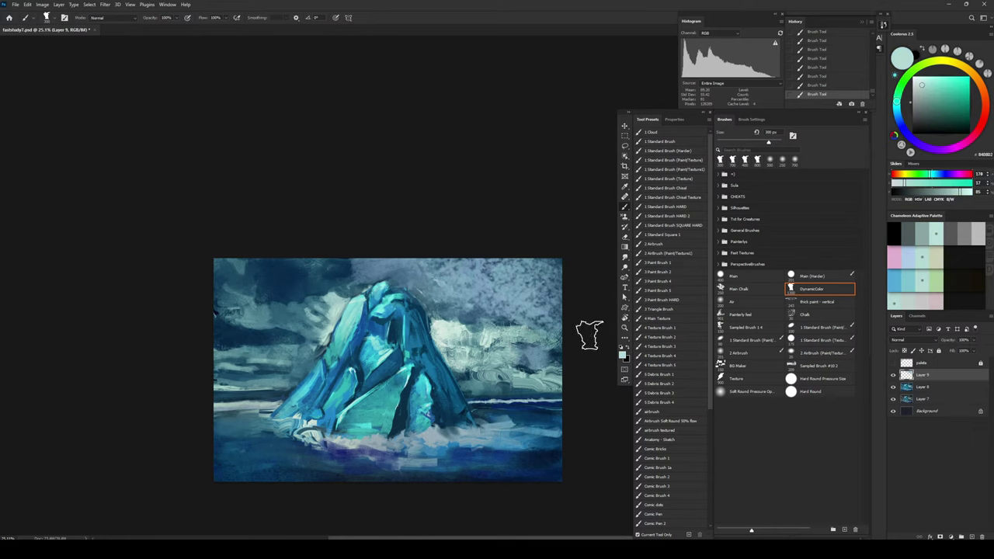
key(])
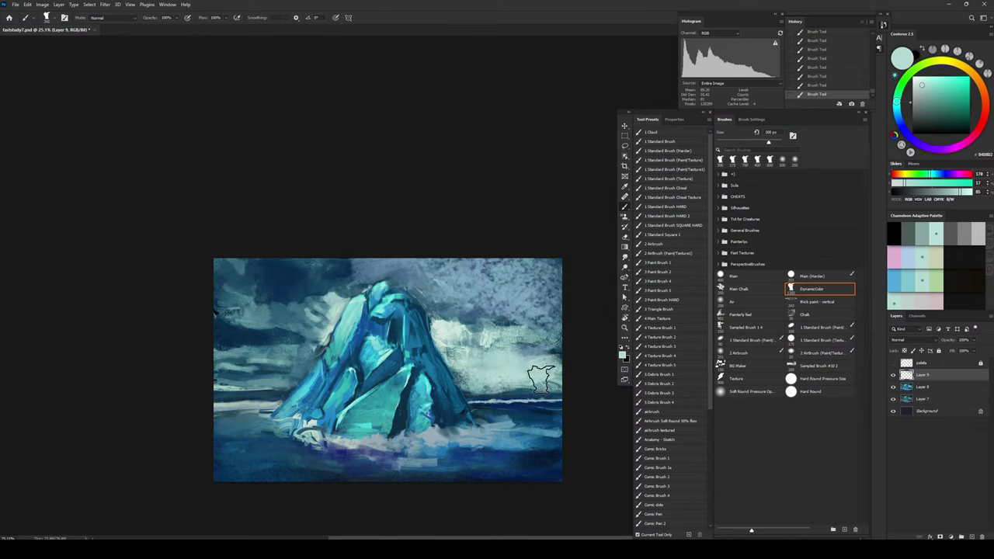
Step: Blend sampled grey-blue from the upper-right sky down into the clouds right of the iceberg with a 500 px brush
alt+click(532, 291)
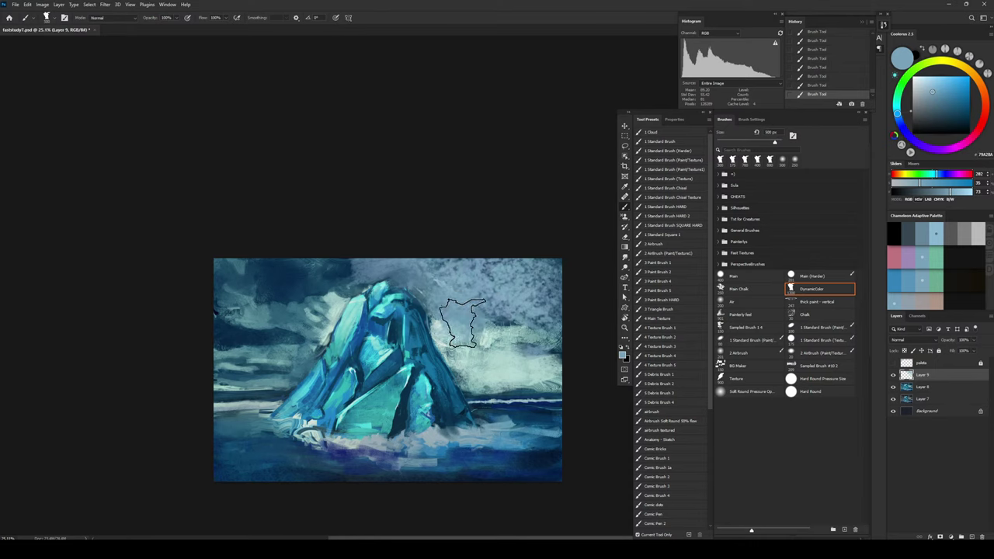
key(])
key(])
key([)
key([)
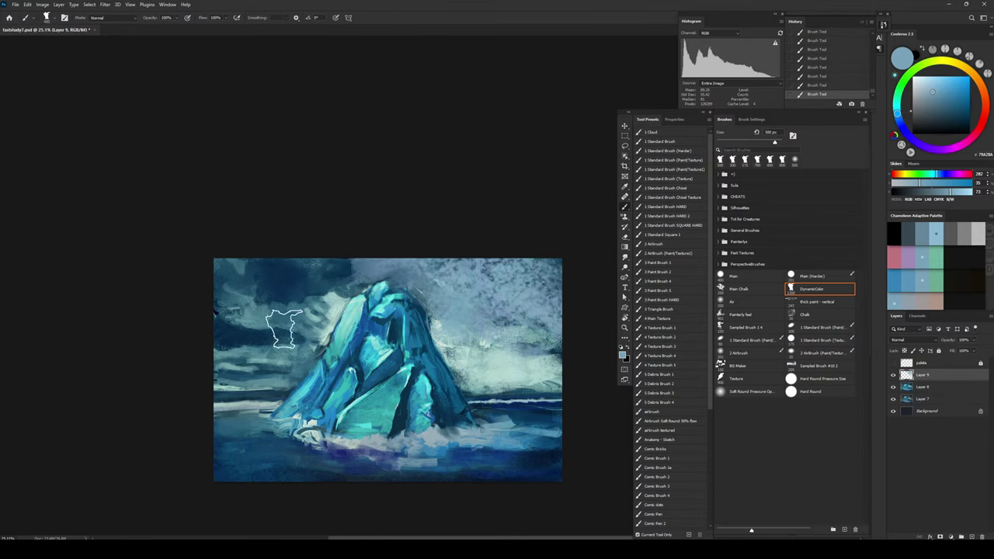
Step: Paint pale mint clouds above the left horizon and cover the dark cloud band above them with sampled grey-blue
alt+click(214, 400)
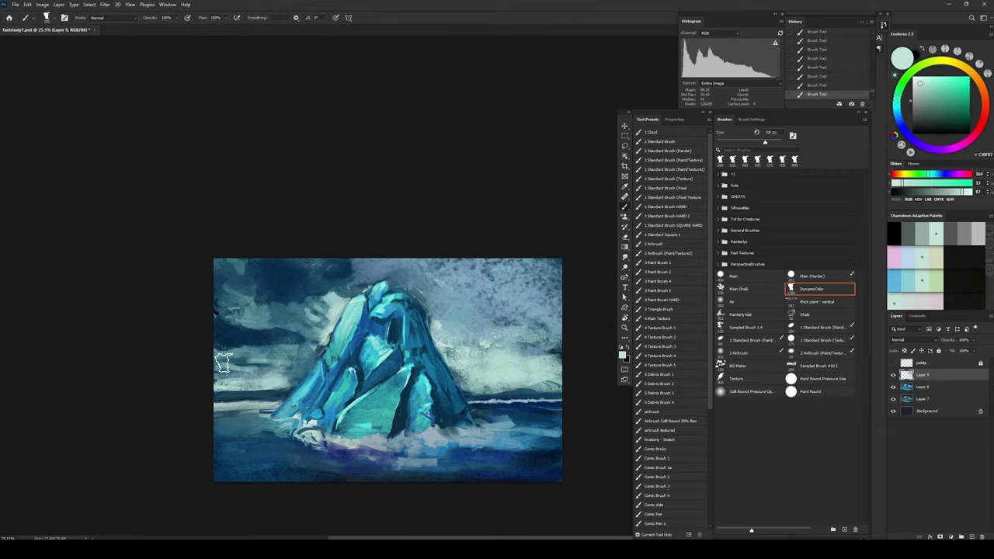
drag(219, 362, 272, 359)
alt+click(419, 289)
key(bracketleft)
key(bracketleft)
key(bracketleft)
key(bracketleft)
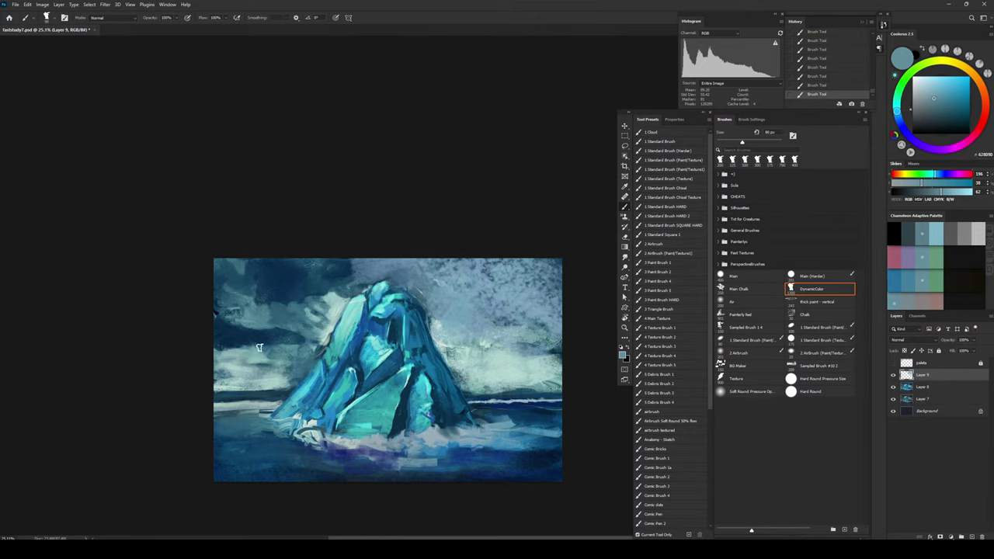
key(bracketright)
key(bracketright)
key(bracketright)
alt+click(370, 266)
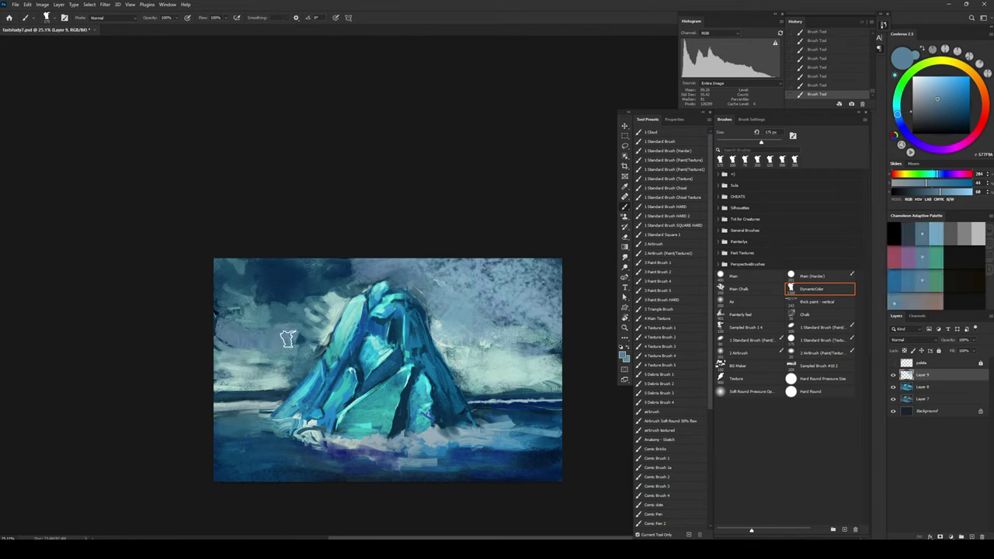
Step: Cover the dark upper-left sky up to the iceberg's peak with grey-blue strokes sampled from the surrounding sky
alt+click(251, 312)
key(bracketright)
key(bracketright)
key(bracketright)
mouse_move(237, 312)
mouse_down()
mouse_move(285, 316)
mouse_move(257, 285)
mouse_move(323, 284)
mouse_move(272, 258)
mouse_move(343, 266)
mouse_up()
alt+click(262, 294)
key(bracketleft)
key(bracketleft)
key(bracketleft)
key(bracketleft)
key(bracketleft)
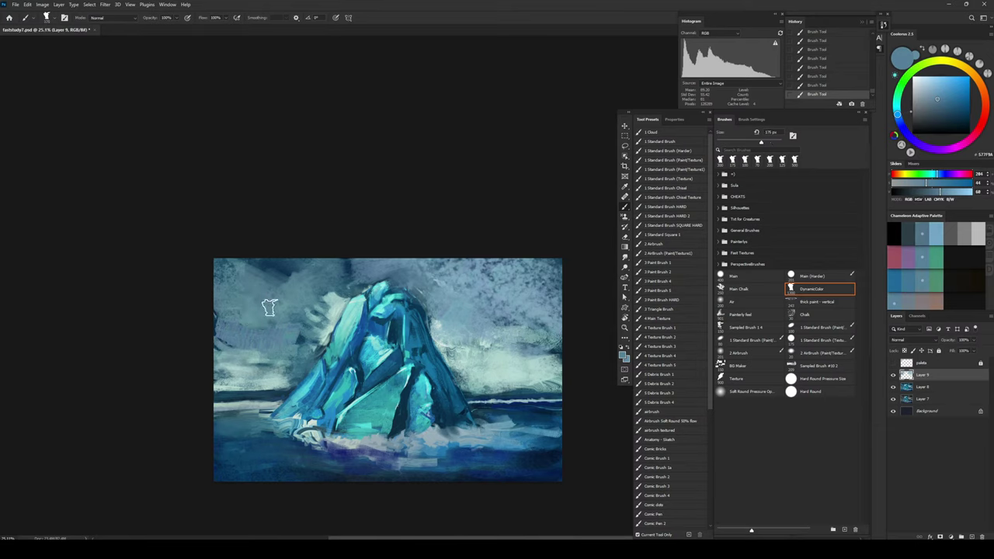
Step: Work a deeper blue sampled from the sky's top edge into the left sky with brushes of 200 to 300 px
alt+click(257, 263)
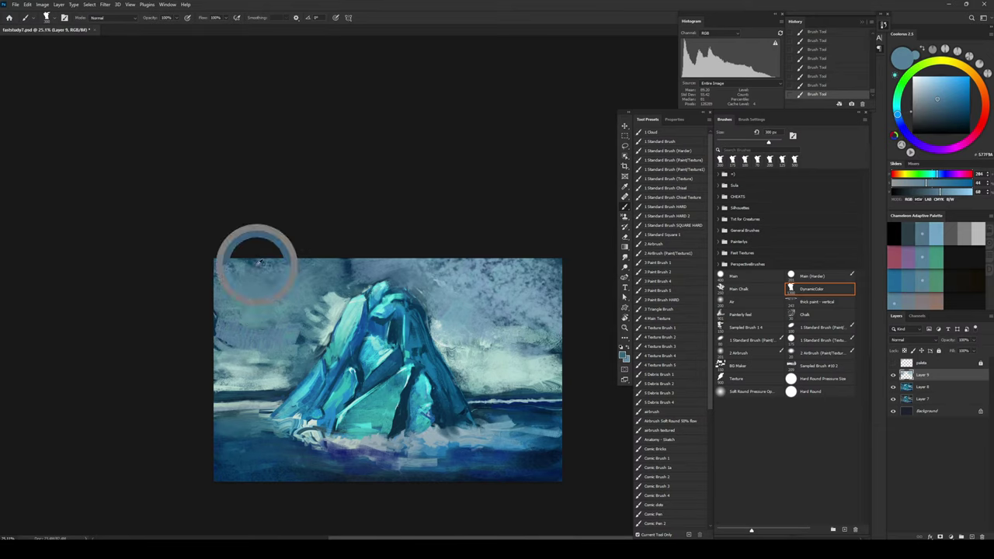
key(bracketright)
key(bracketright)
key(bracketright)
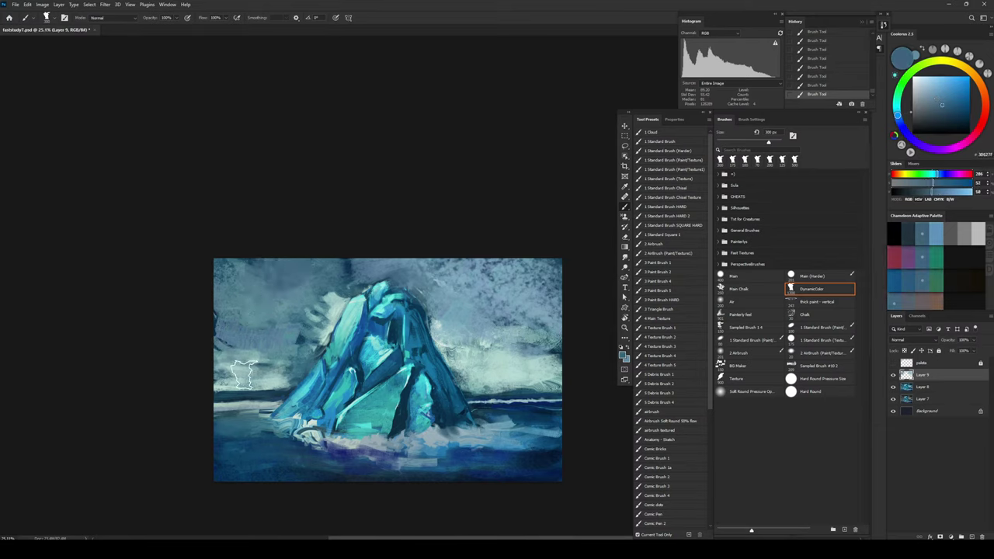
key(bracketleft)
key(bracketleft)
key(bracketleft)
key(bracketright)
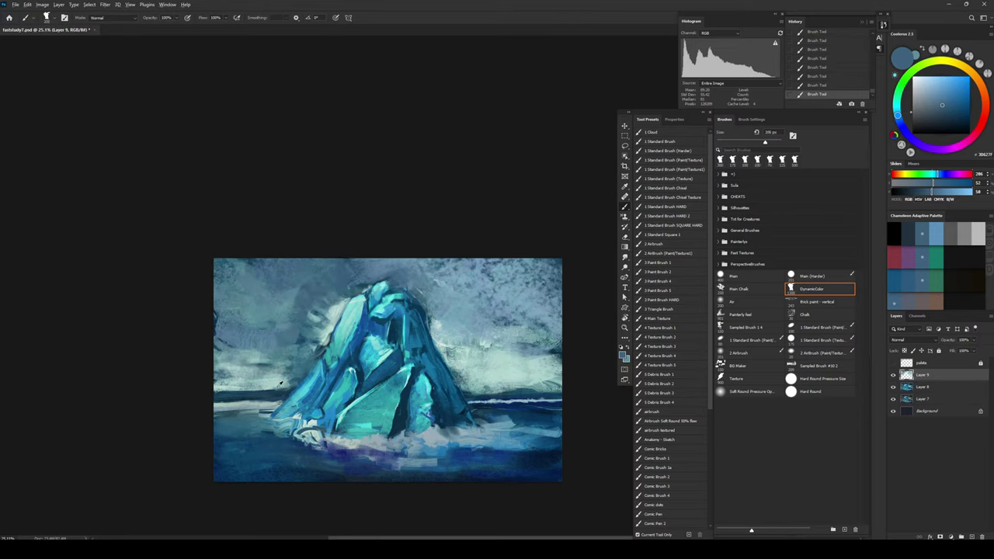
Step: Paint pale clouds along the iceberg's left slope with colours sampled from the horizon sky and the foam, using a 100 px brush
alt+click(281, 383)
key(bracketleft)
key(bracketleft)
key(bracketleft)
key(bracketleft)
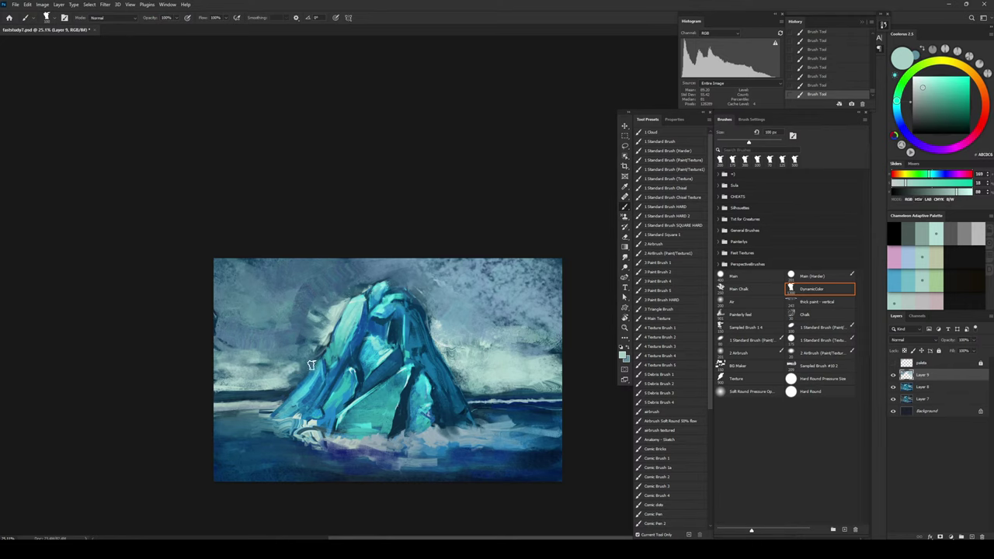
alt+click(380, 444)
mouse_move(289, 369)
mouse_down()
mouse_move(310, 369)
mouse_move(306, 359)
mouse_up()
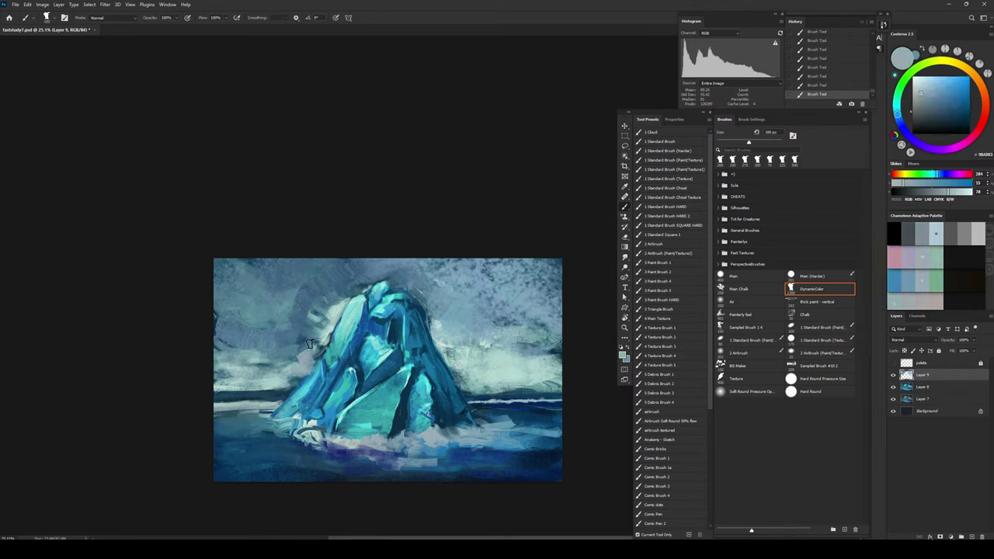
key(bracketright)
key(bracketright)
key(bracketright)
key(bracketleft)
key(bracketleft)
Step: Sample the upper-right sky colour and shift it to a pale periwinkle blue
alt+click(528, 299)
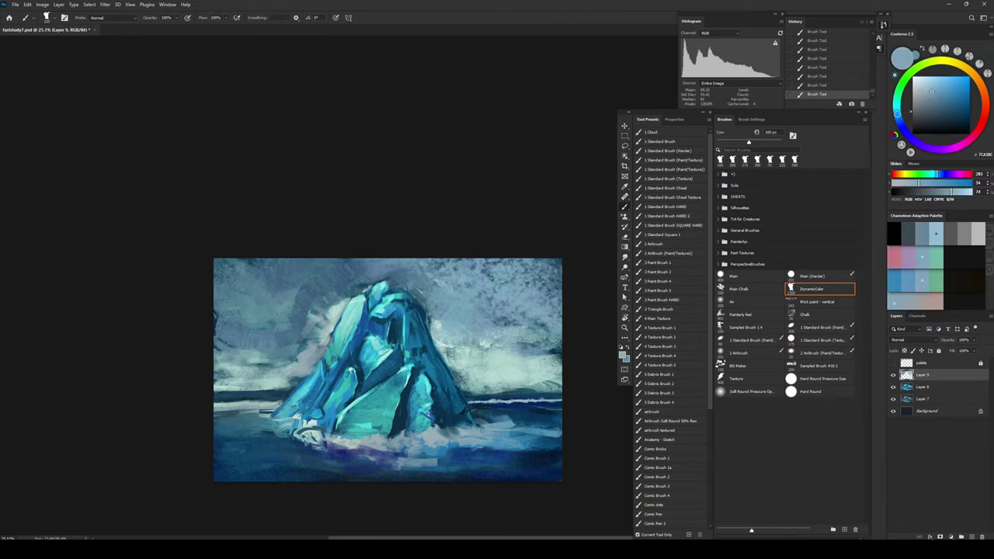
click(899, 119)
click(926, 84)
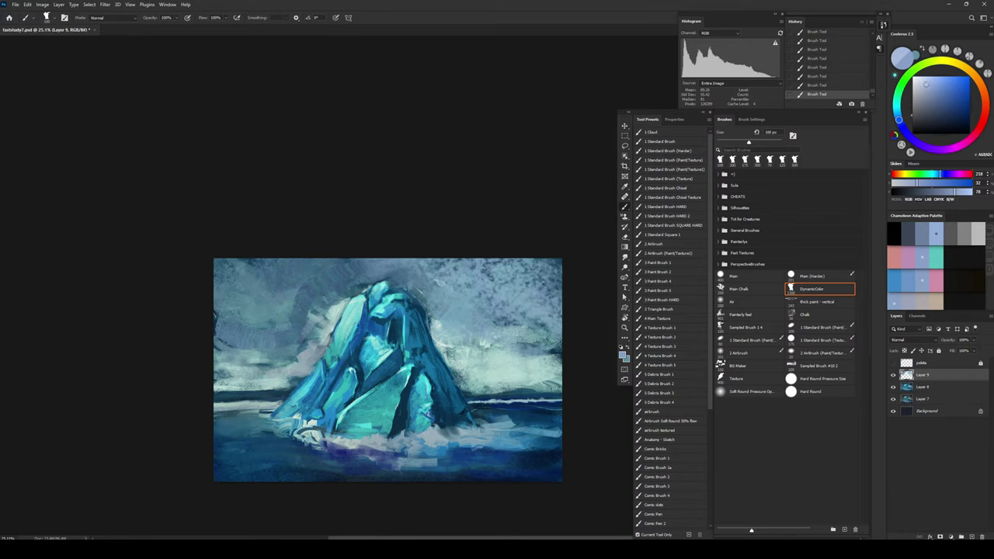
Step: Try a pale periwinkle stroke in the clouds left of the iceberg's peak with a 200 px brush
key(bracketright)
key(bracketright)
key(bracketright)
key(bracketright)
drag(309, 307, 351, 275)
key(ctrl+z)
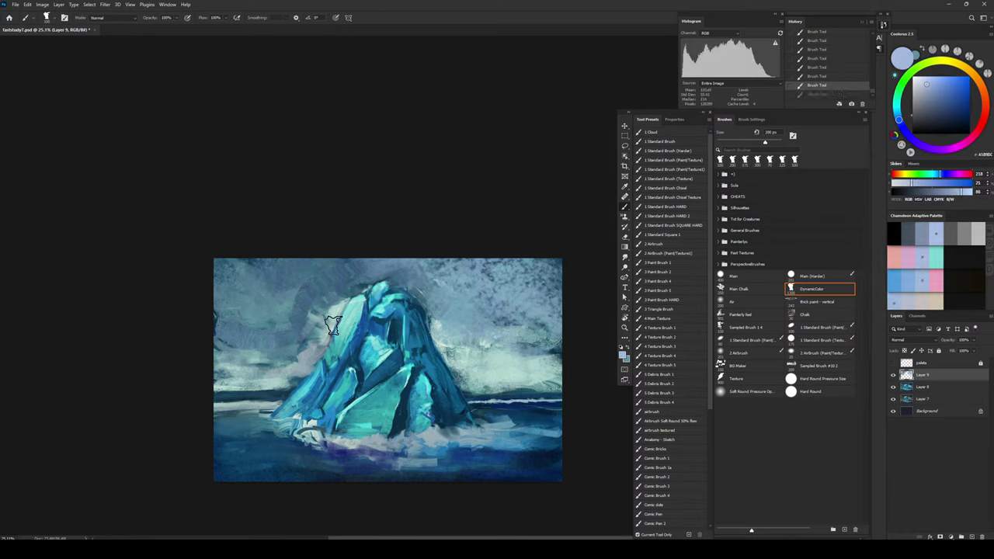
Step: Try periwinkle and lavender strokes in the upper-right sky with the 700 px Painterly feel brush
click(752, 313)
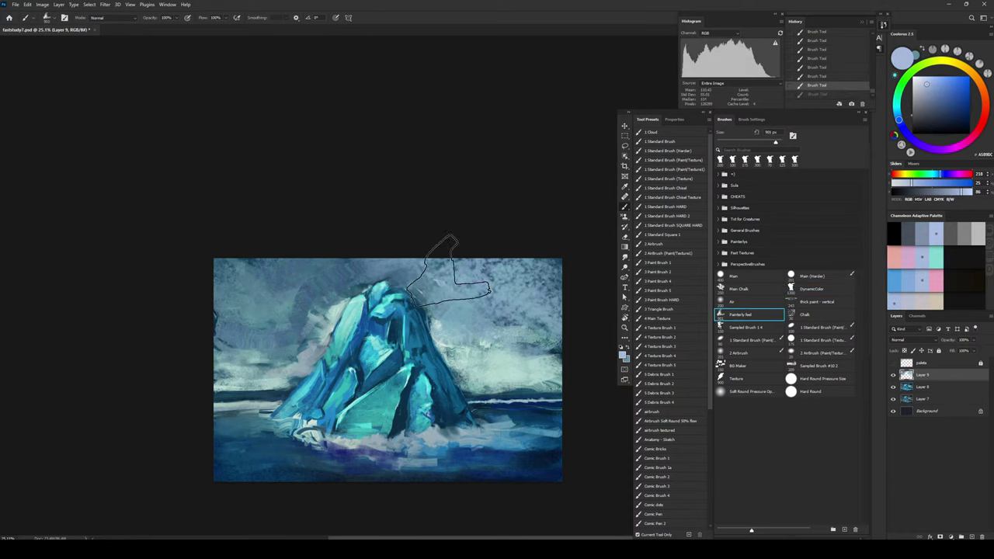
mouse_move(453, 256)
mouse_down()
mouse_move(500, 262)
mouse_move(537, 293)
mouse_move(489, 273)
mouse_move(511, 281)
mouse_up()
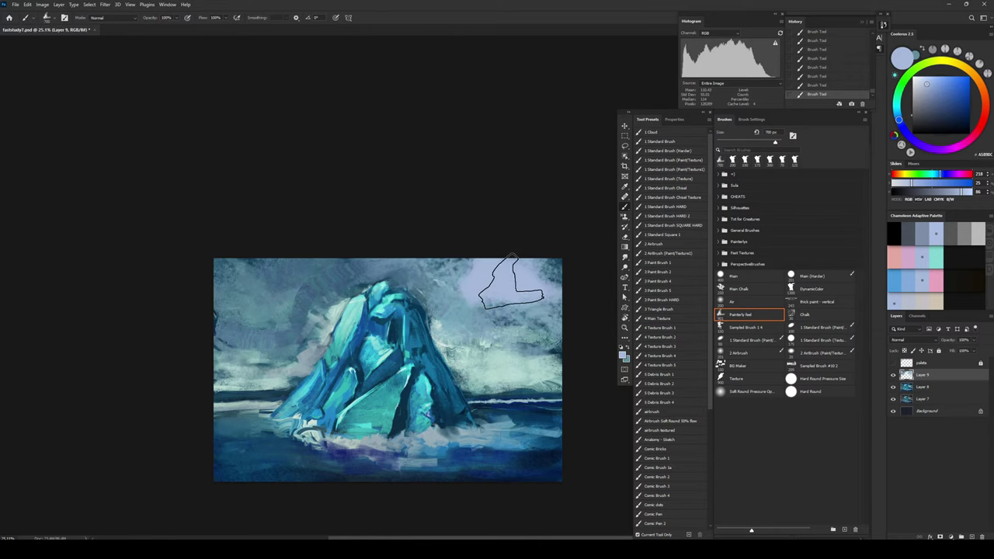
key(ctrl+z)
click(907, 133)
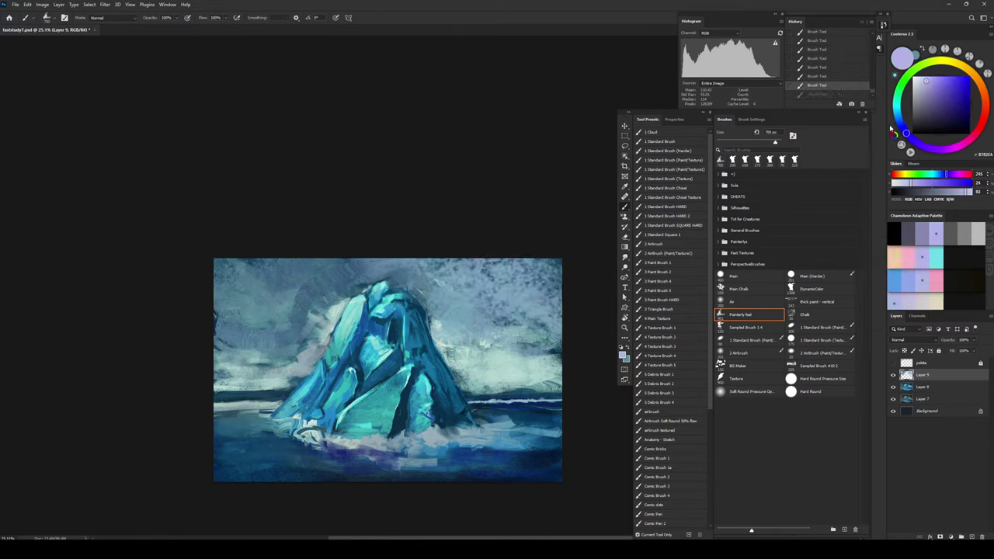
drag(523, 286, 566, 296)
key(ctrl+z)
Step: Try a muted violet and a pale green stroke in the upper-right sky with the same 700 px brush
click(929, 94)
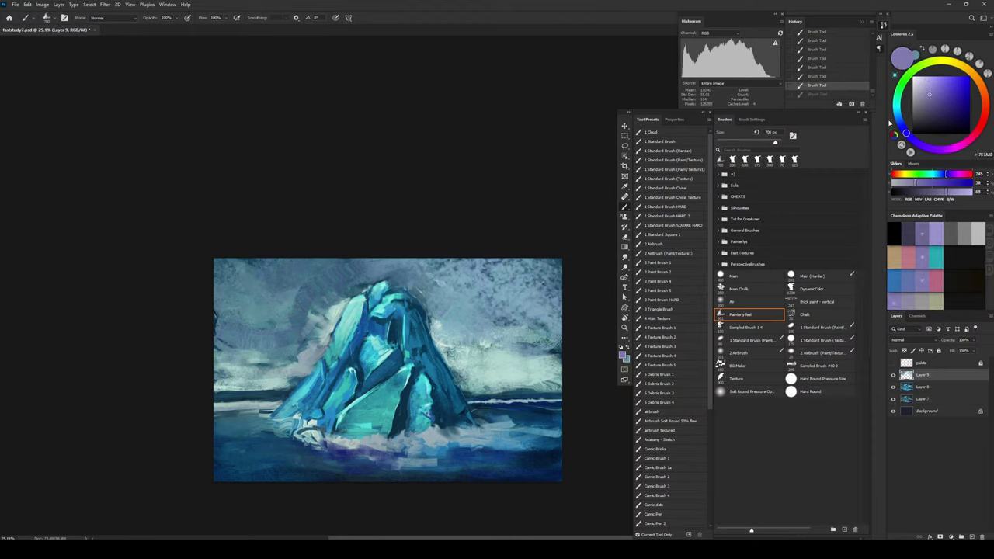
mouse_move(519, 268)
mouse_down()
mouse_move(536, 306)
mouse_move(560, 311)
mouse_up()
key(ctrl+z)
click(892, 116)
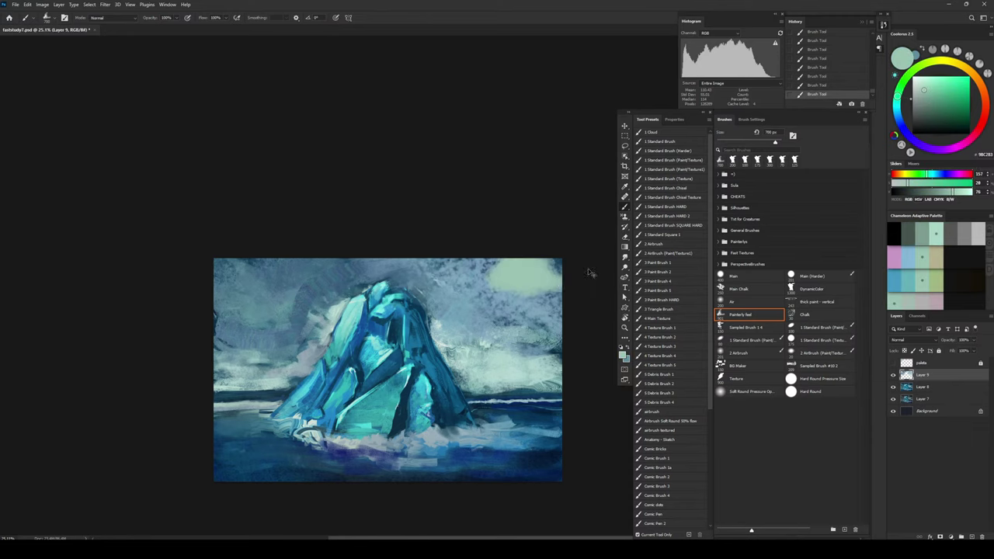
click(891, 124)
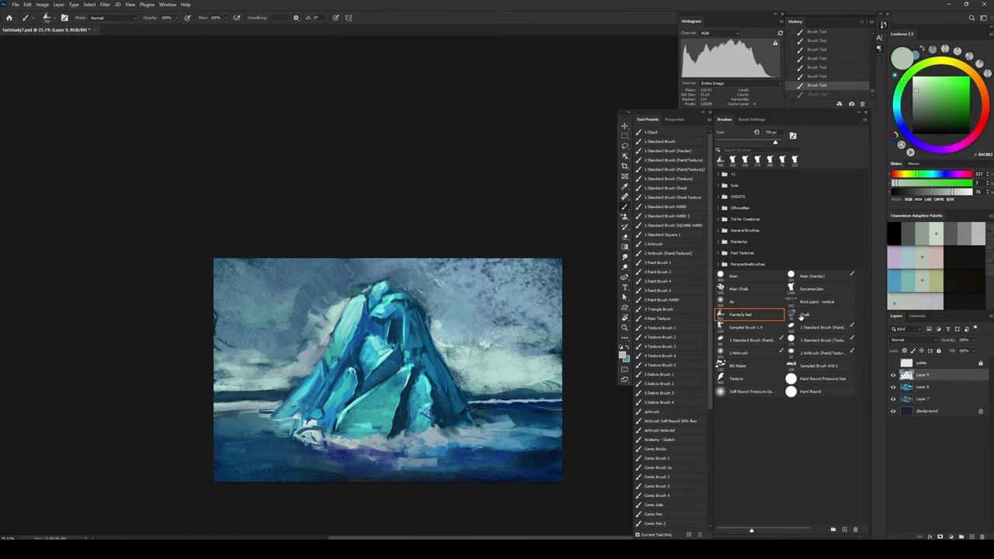
Step: Switch to the Main Chalk brush at 500 px and lighten the pale green colour to a near-white
click(740, 289)
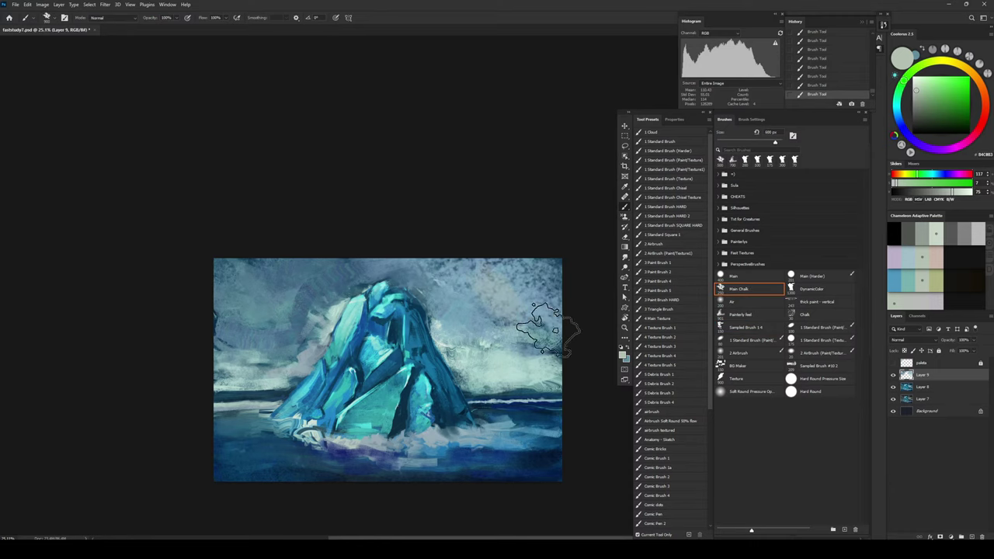
key(ctrl+z)
key(bracketleft)
key(bracketleft)
key(bracketleft)
key(bracketleft)
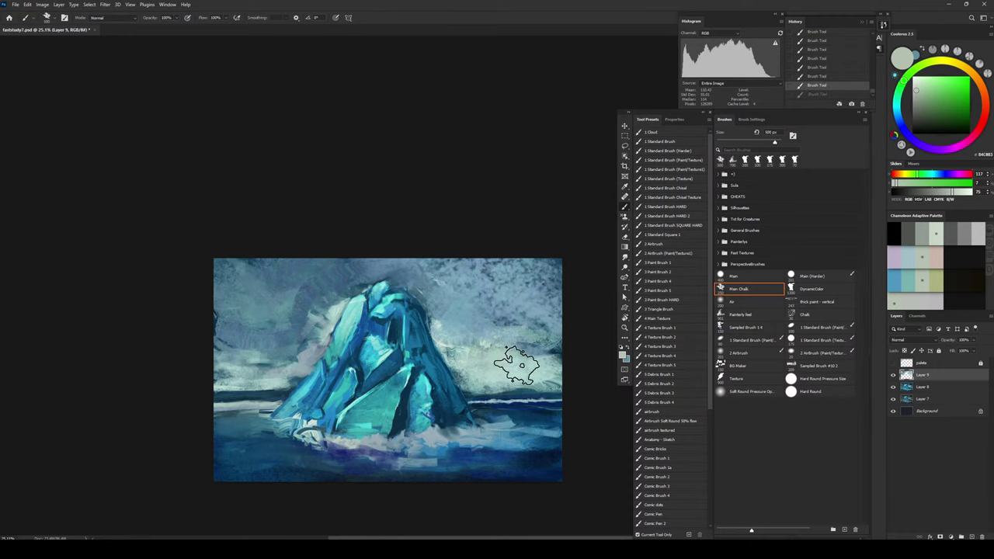
click(521, 365)
drag(954, 192, 967, 192)
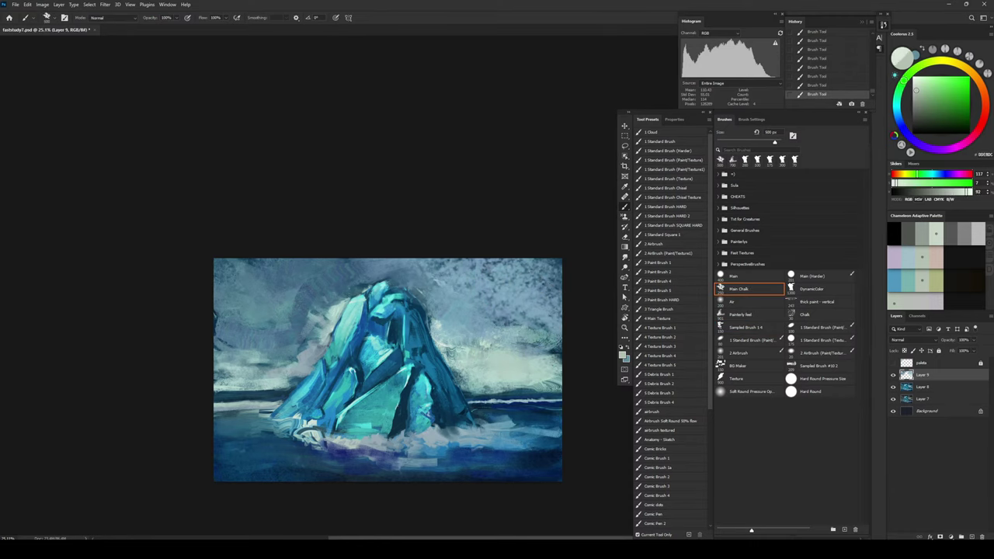
key(ctrl+z)
Step: Brighten the sky above the horizon right of the iceberg with the near-white green, using the Main Chalk brush
key(bracketleft)
key(bracketleft)
key(bracketleft)
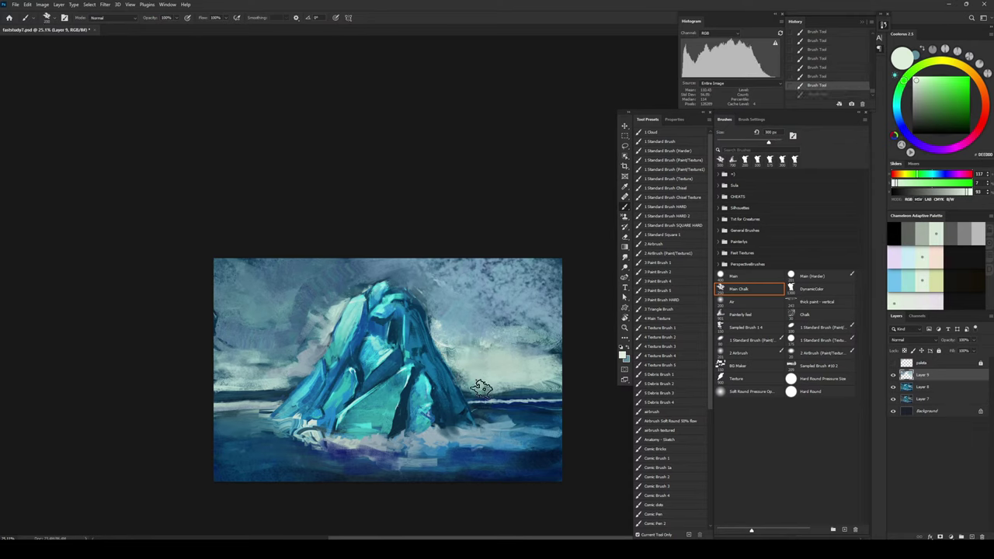
key(bracketright)
key(bracketright)
key(bracketright)
drag(493, 381, 570, 359)
Step: Darken the iceberg's right flank with deep blues sampled from its central crevice, using a chalk brush of 50 to 60 px
key(bracketleft)
key(bracketleft)
key(bracketleft)
key(bracketleft)
key(bracketleft)
key(bracketleft)
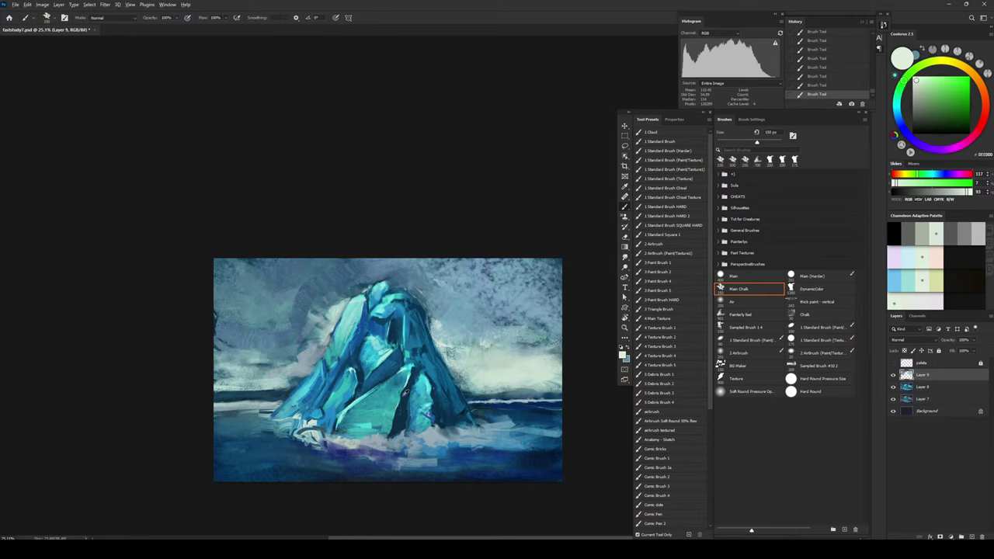
alt+click(412, 393)
key(bracketleft)
key(bracketleft)
key(bracketleft)
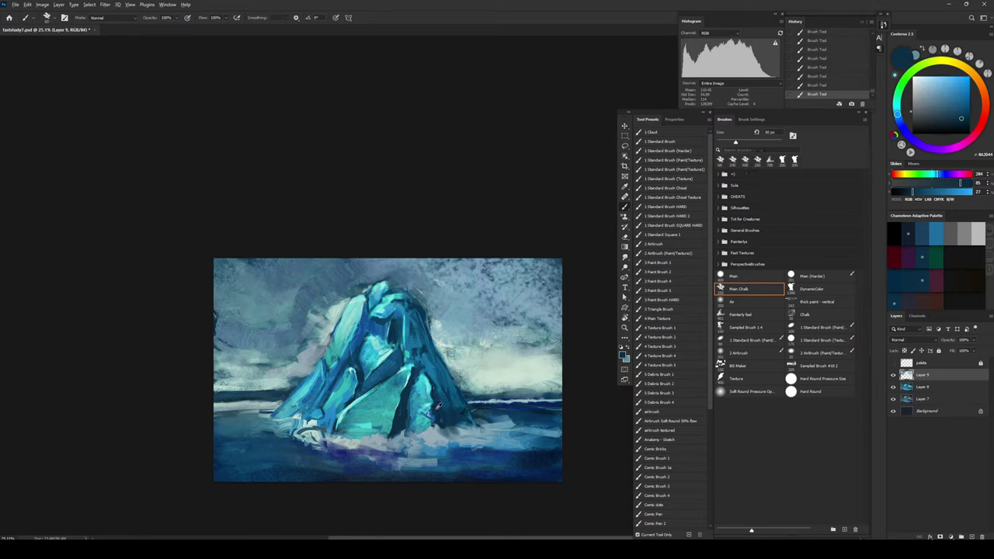
alt+click(404, 414)
key(bracketright)
key(bracketright)
key(bracketright)
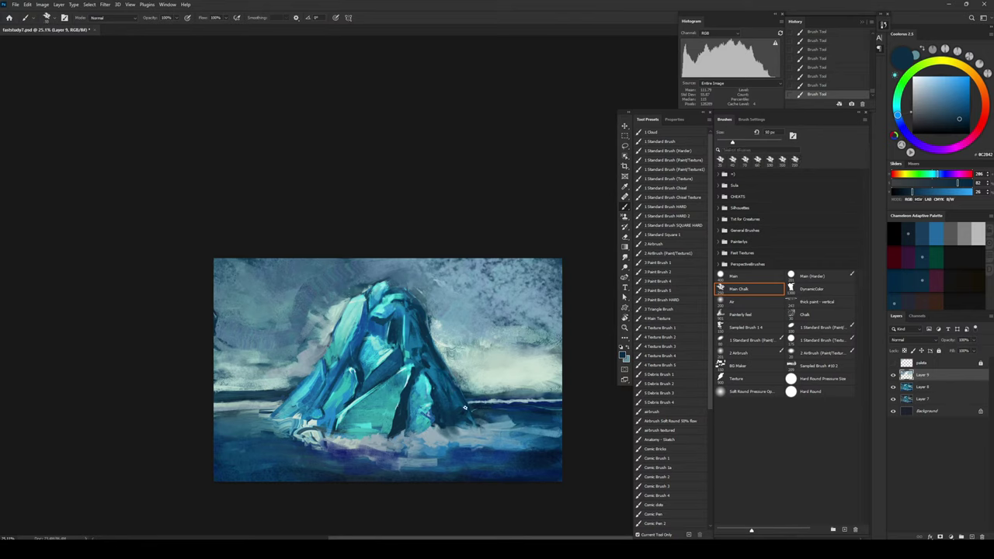
alt+click(401, 423)
Step: Sample the dark colour at the right horizon and shift it to a saturated deep teal
alt+click(480, 400)
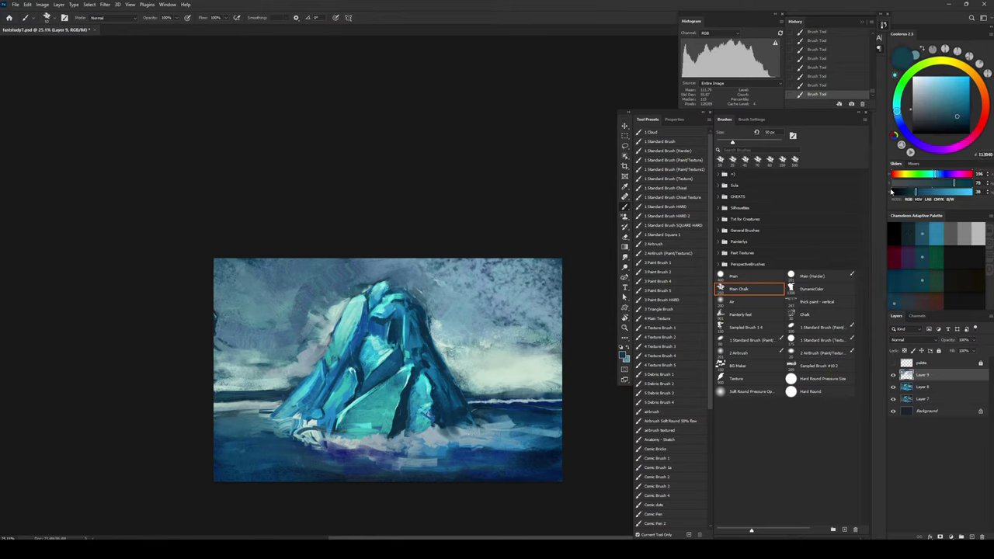
click(930, 174)
click(970, 120)
Step: Try a broad deep teal stroke above the right horizon with a 175 px brush
key(bracketright)
key(bracketright)
key(bracketright)
key(bracketright)
key(bracketright)
key(bracketright)
key(bracketright)
key(bracketright)
drag(468, 393, 553, 374)
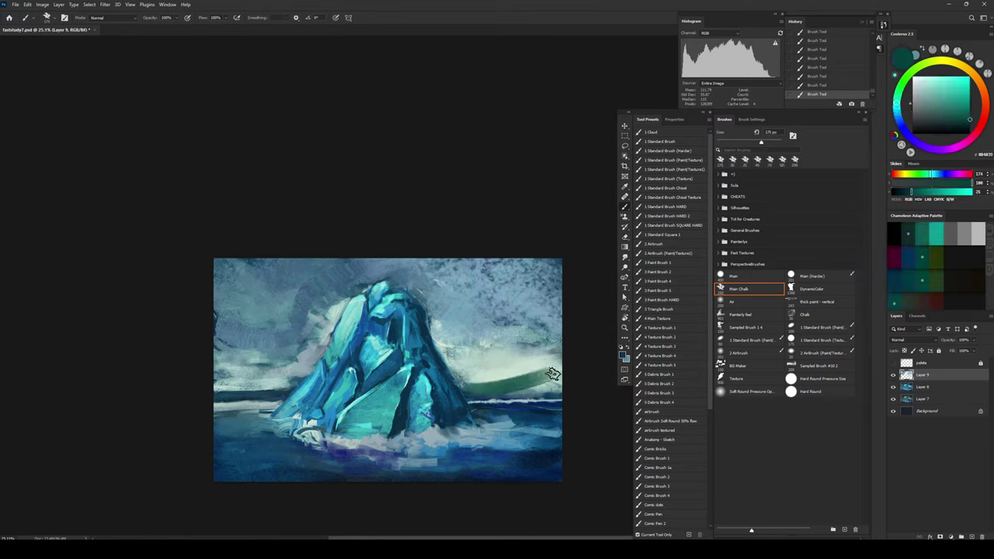
key(ctrl+z)
Step: Paint a narrow dark teal band along the horizon with a smaller brush and sample its blended colour
key(bracketleft)
key(bracketleft)
key(bracketleft)
key(bracketleft)
key(bracketleft)
key(bracketleft)
key(bracketleft)
mouse_move(461, 390)
mouse_down()
mouse_move(578, 380)
mouse_move(478, 389)
mouse_move(577, 391)
mouse_move(488, 395)
mouse_move(566, 397)
mouse_up()
key(bracketright)
key(bracketright)
key(bracketright)
alt+click(535, 392)
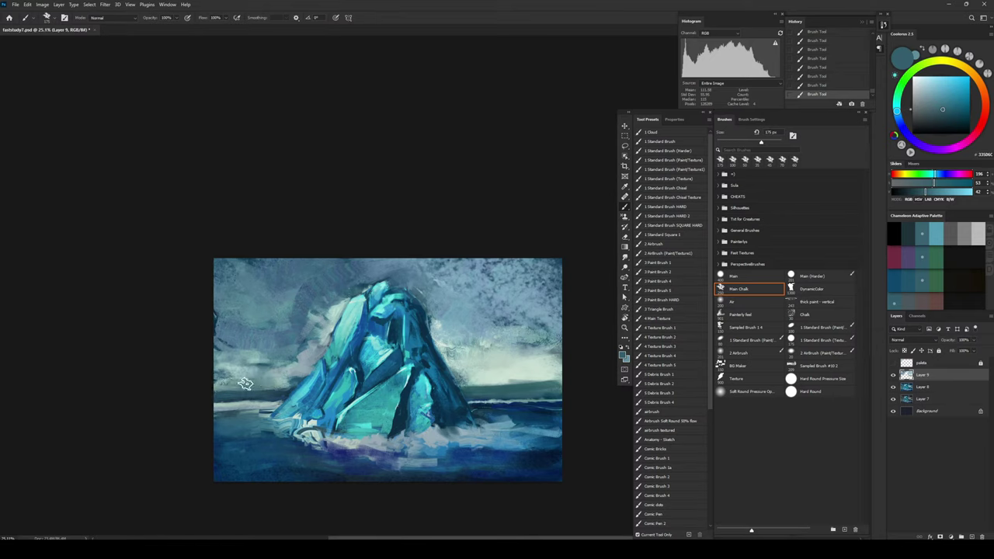
Step: Sample the pale sky left of the iceberg, shift it to saturated blue, and paint the upper-right sky with 600 to 900 px brushes
alt+click(286, 369)
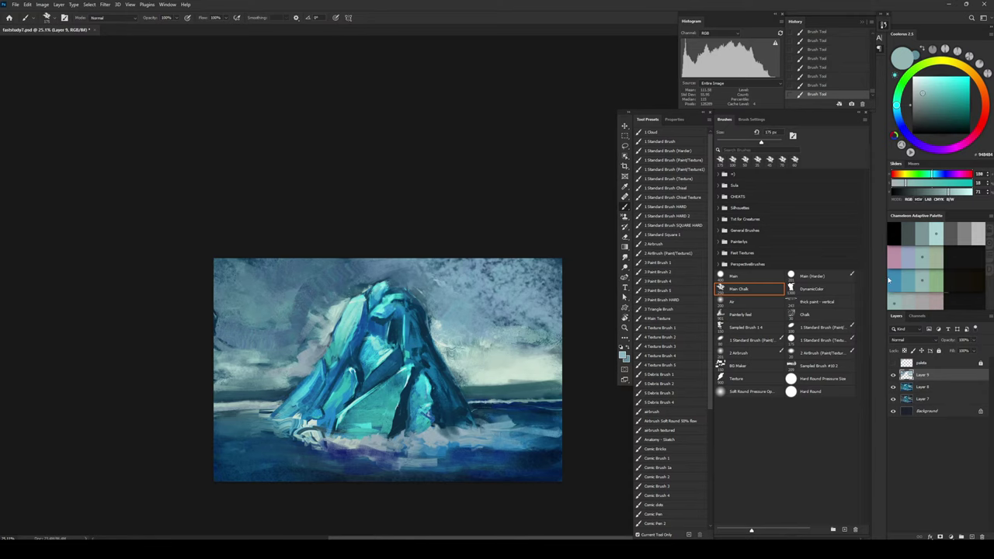
click(891, 281)
key(bracketright)
key(bracketright)
key(bracketright)
key(bracketright)
key(bracketright)
key(bracketright)
key(bracketright)
key(bracketright)
key(bracketright)
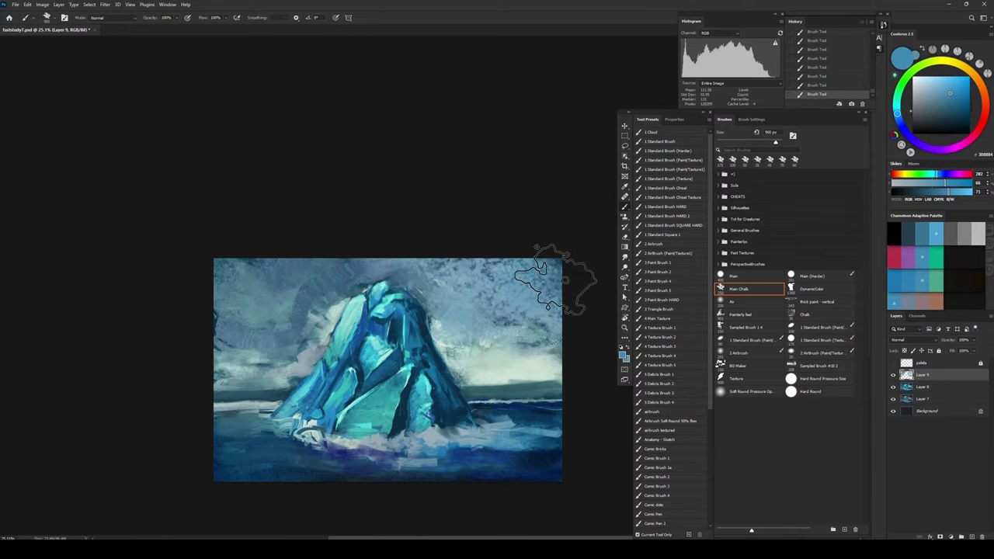
key(bracketleft)
key(bracketleft)
key(bracketleft)
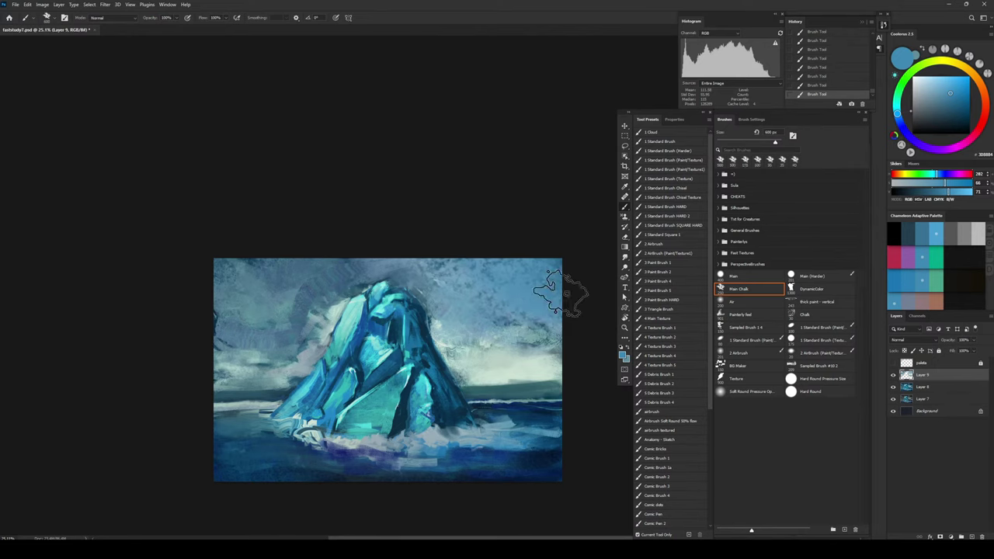
Step: Carry the saturated blue into the sky around the iceberg's peak with the brush reduced to 300 px and 175 px
key(bracketleft)
key(bracketleft)
key(bracketleft)
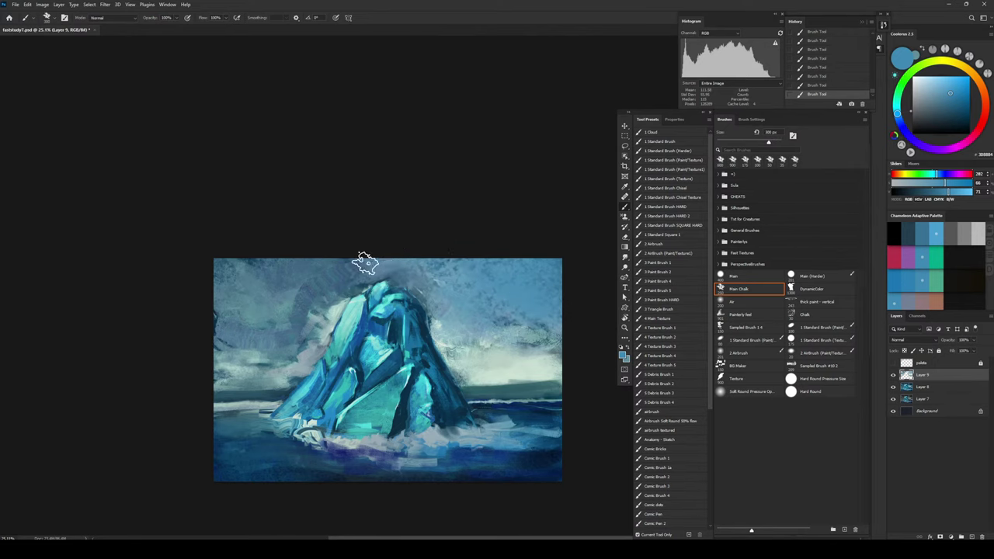
key(bracketleft)
key(bracketleft)
key(bracketleft)
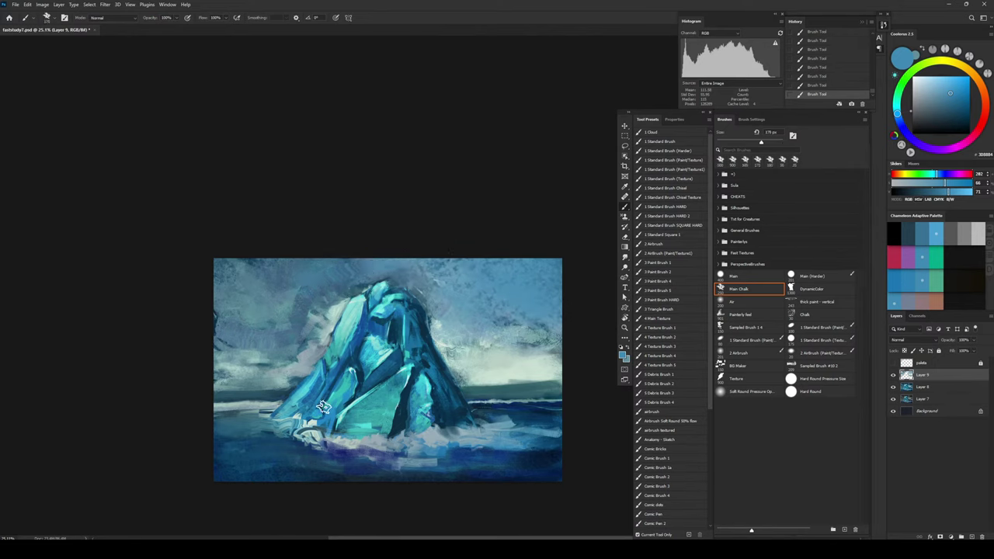
Step: Extend pale foam over the dark water below the iceberg, using a grey-blue sampled from the foam at its base
alt+click(350, 455)
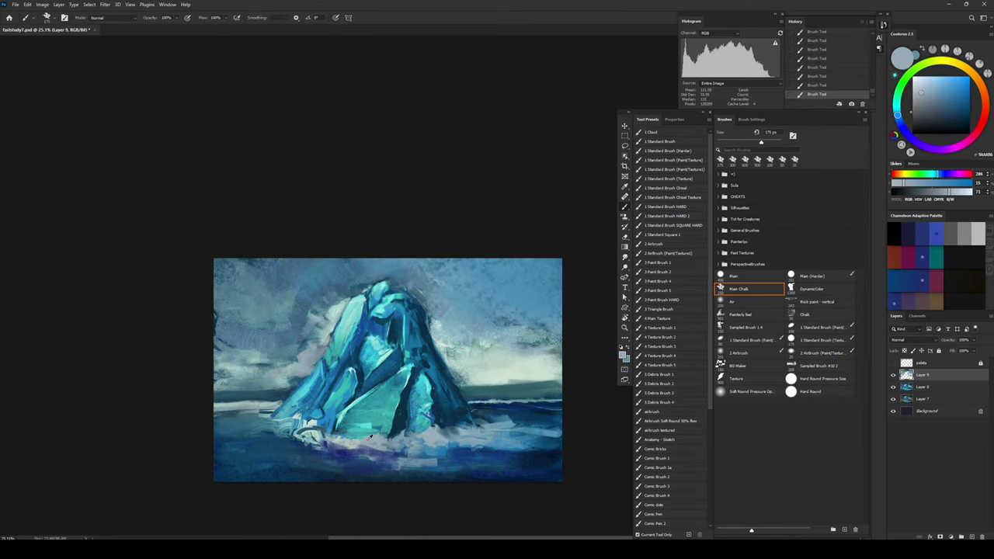
alt+click(370, 438)
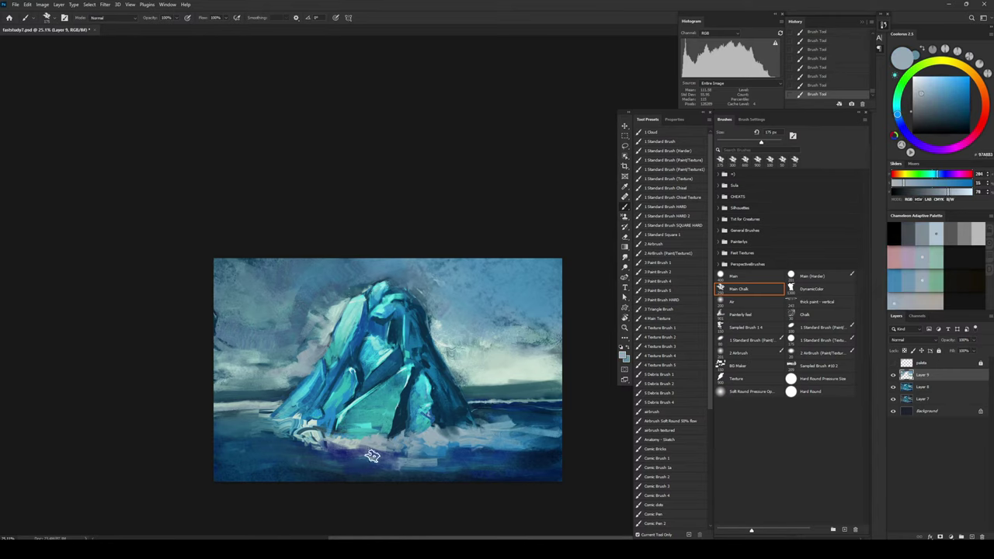
key(bracketleft)
key(bracketleft)
key(bracketleft)
key(bracketleft)
mouse_move(409, 453)
mouse_down()
mouse_move(371, 453)
mouse_move(412, 460)
mouse_up()
Step: Refine the foam under the iceberg's left base with nearby sampled foam colours, using a brush of 45 to 50 px
key(bracketleft)
key(bracketleft)
key(bracketleft)
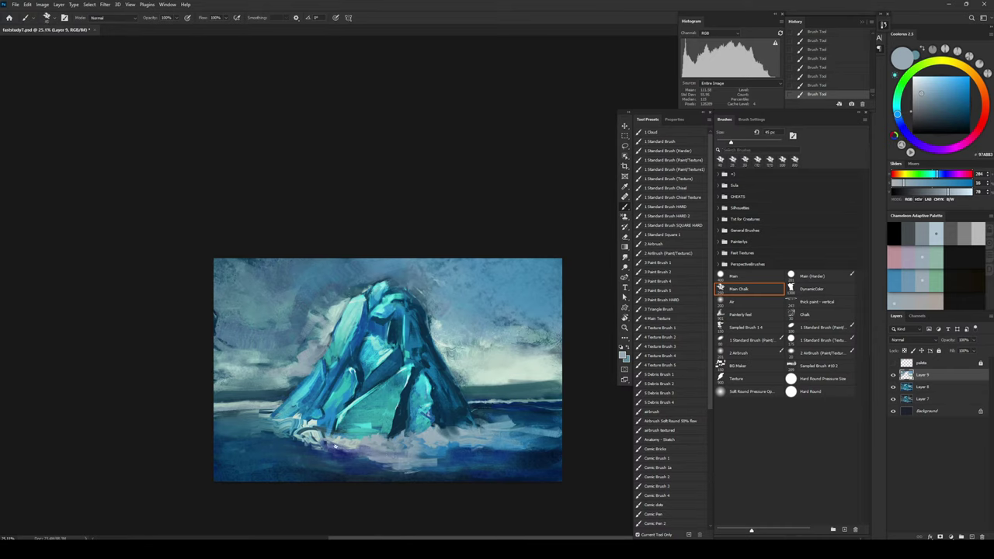
alt+click(345, 443)
alt+click(349, 444)
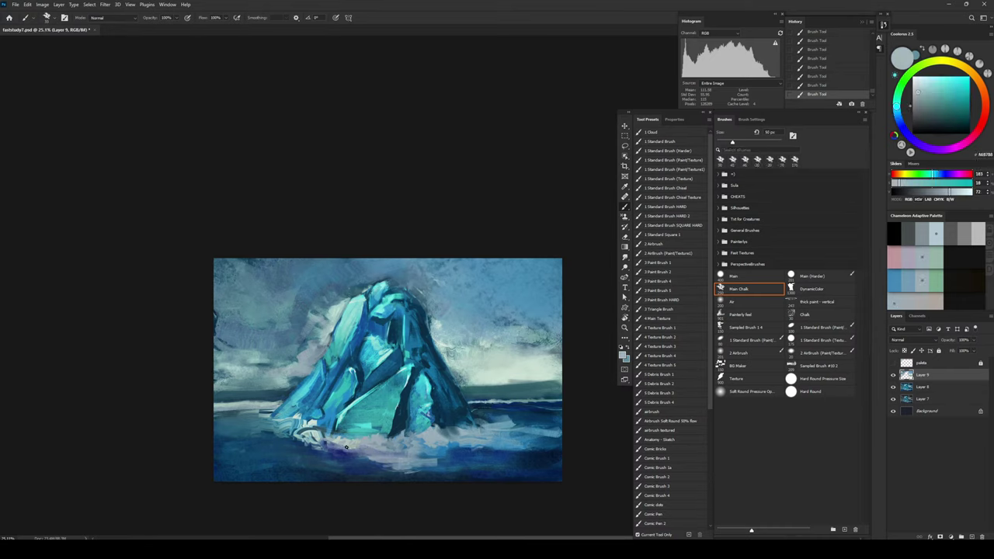
Step: Build up a pale mint foam splash around the iceberg's lower-left foot with sampled colours and brushes of 70 to 100 px
alt+click(312, 424)
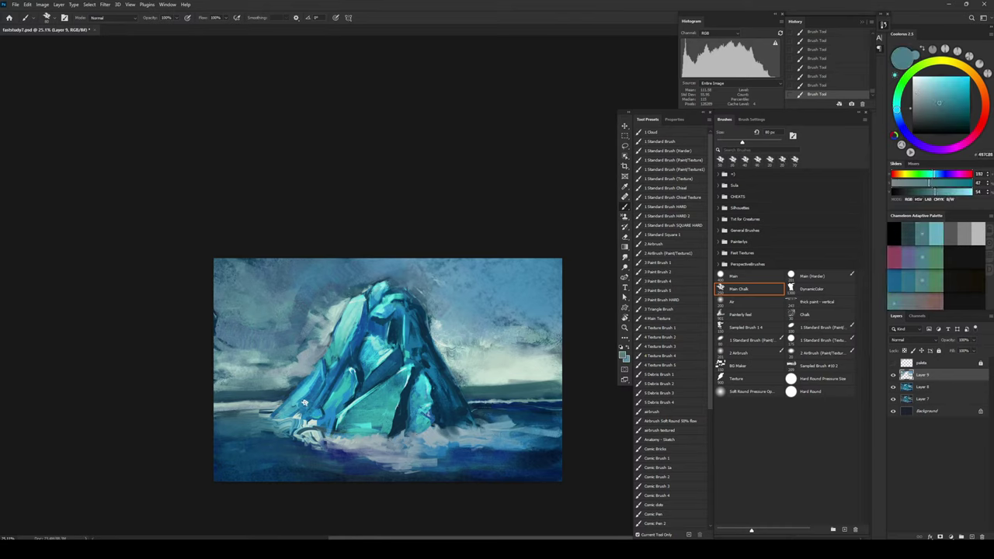
alt+click(313, 424)
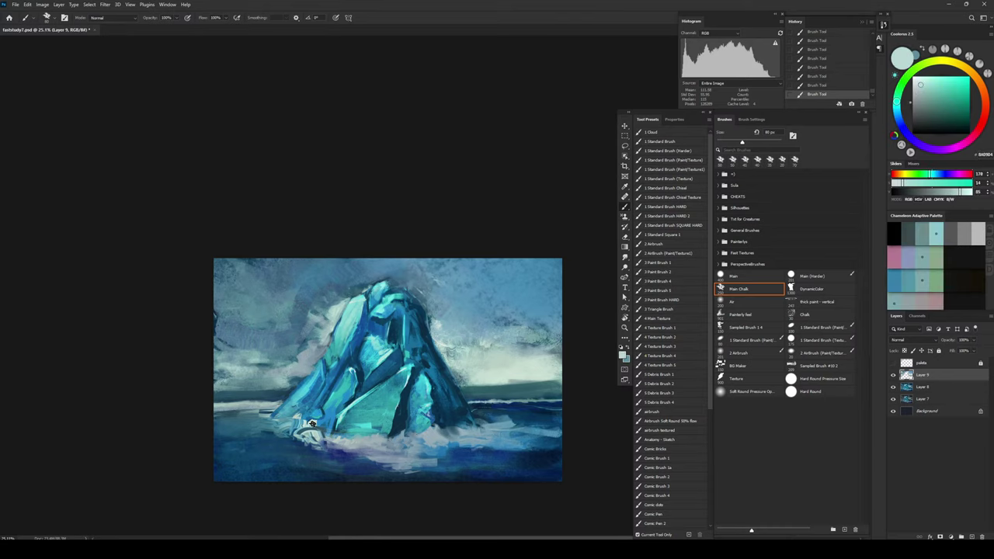
key(bracketright)
key(bracketright)
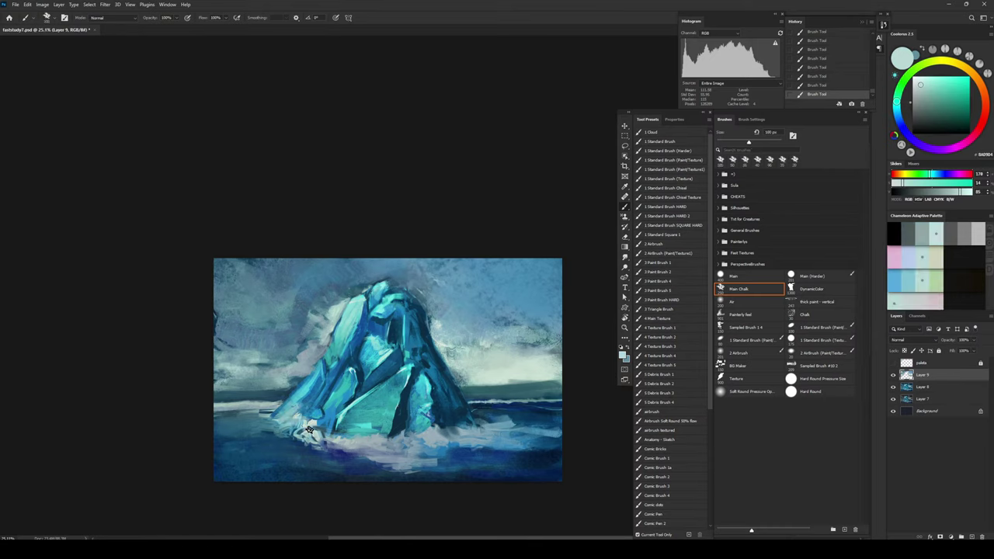
mouse_move(310, 430)
mouse_down()
mouse_move(299, 434)
mouse_move(316, 438)
mouse_up()
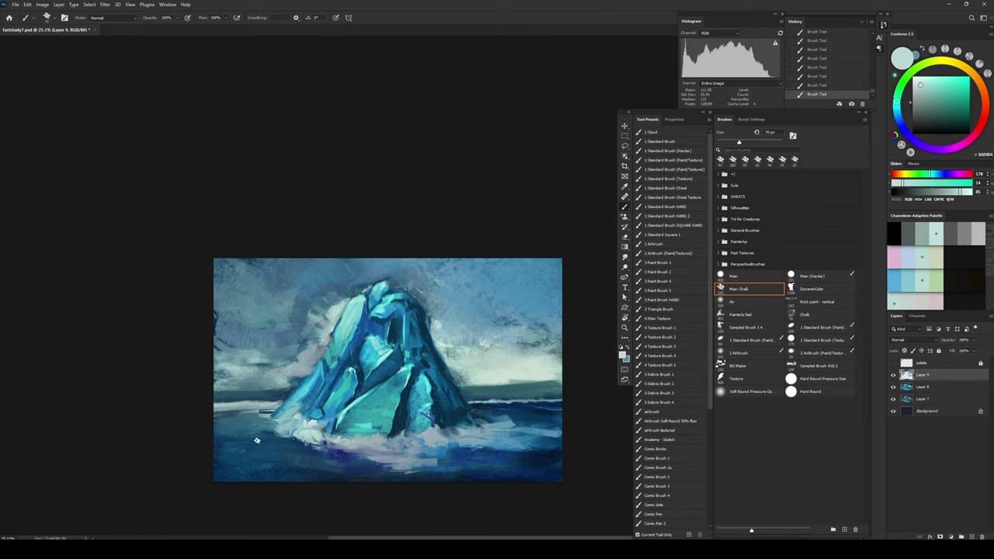
mouse_move(233, 432)
mouse_down()
mouse_move(288, 422)
mouse_move(251, 430)
mouse_up()
Step: Paint a thin pale foam line along the left horizon with a colour sampled from the splash and a 25 px brush
mouse_move(383, 398)
mouse_down()
mouse_move(380, 320)
mouse_move(366, 317)
mouse_up()
key(z)
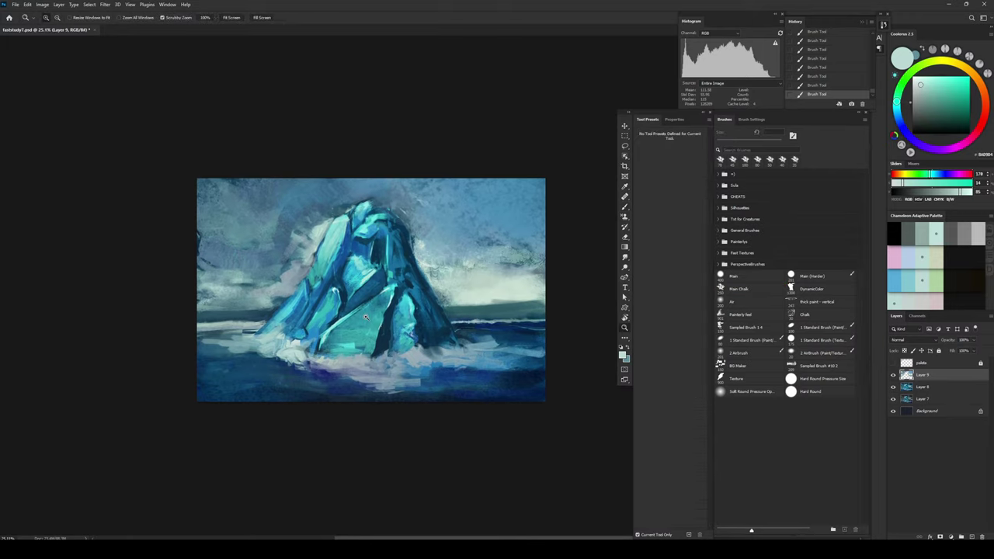
mouse_move(343, 382)
mouse_down()
mouse_move(355, 380)
mouse_move(288, 390)
mouse_move(322, 380)
mouse_move(346, 413)
mouse_move(337, 408)
mouse_up()
key(b)
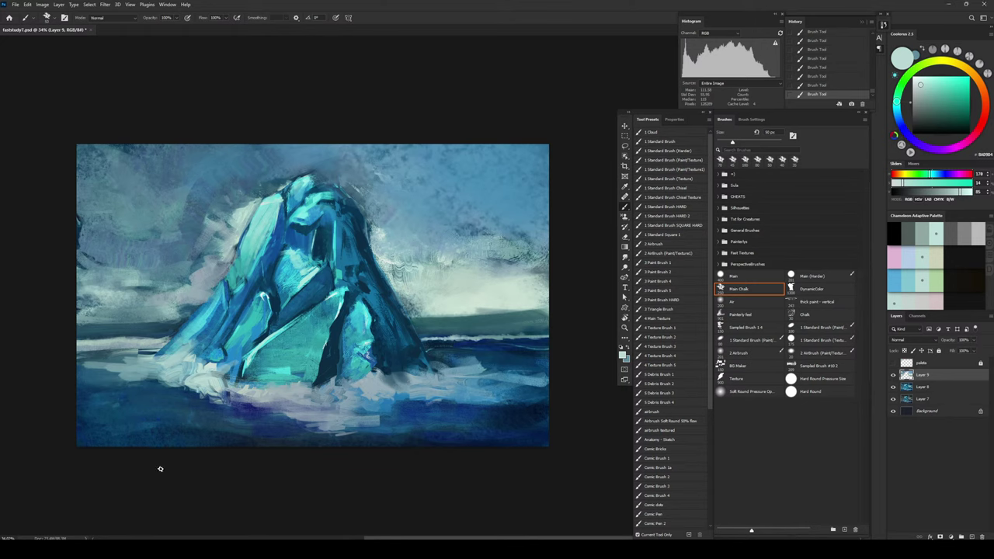
alt+click(211, 366)
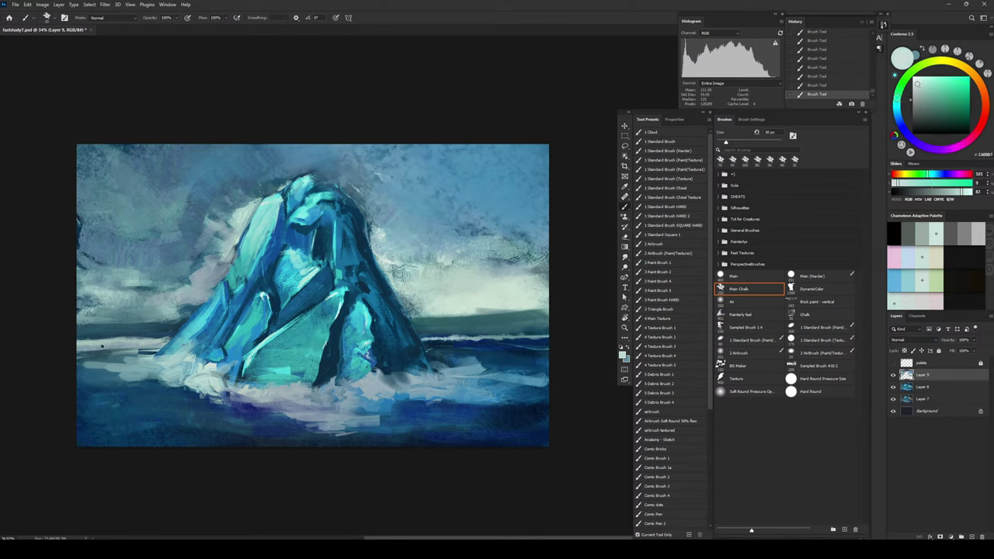
key(ctrl+z)
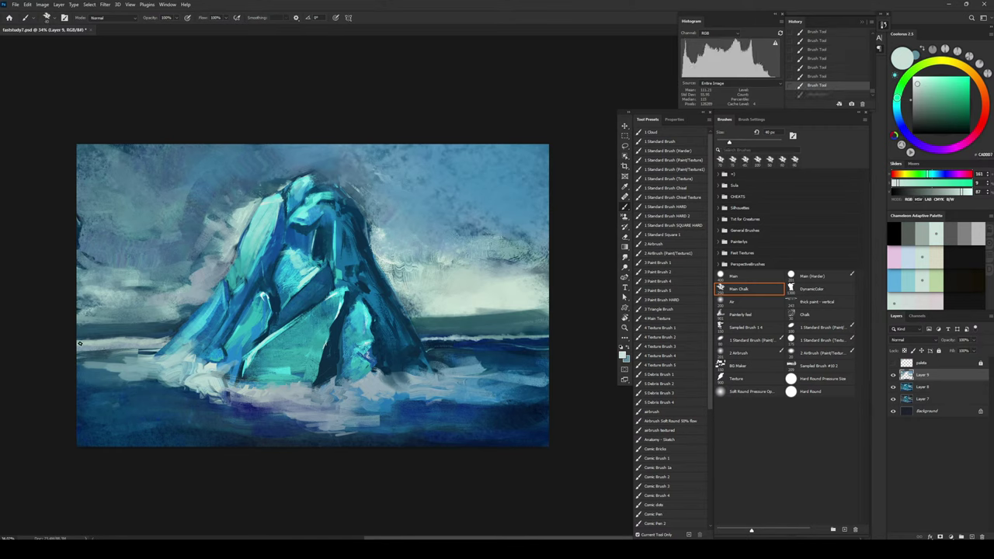
key(bracketleft)
key(bracketleft)
key(bracketleft)
drag(78, 342, 88, 342)
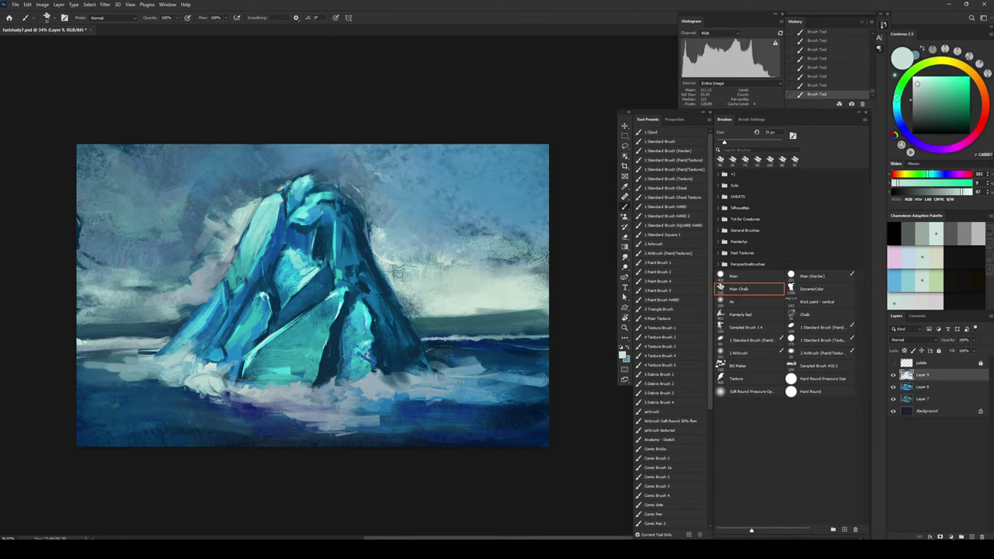
Step: Rework the foam line towards the iceberg's left foot with colours sampled from the adjoining water's edge, using a small brush
alt+click(148, 353)
mouse_move(119, 346)
mouse_down()
mouse_move(148, 354)
mouse_move(90, 350)
mouse_move(153, 351)
mouse_move(84, 351)
mouse_move(154, 350)
mouse_up()
key(bracketleft)
key(bracketleft)
key(bracketleft)
key(bracketleft)
alt+click(147, 356)
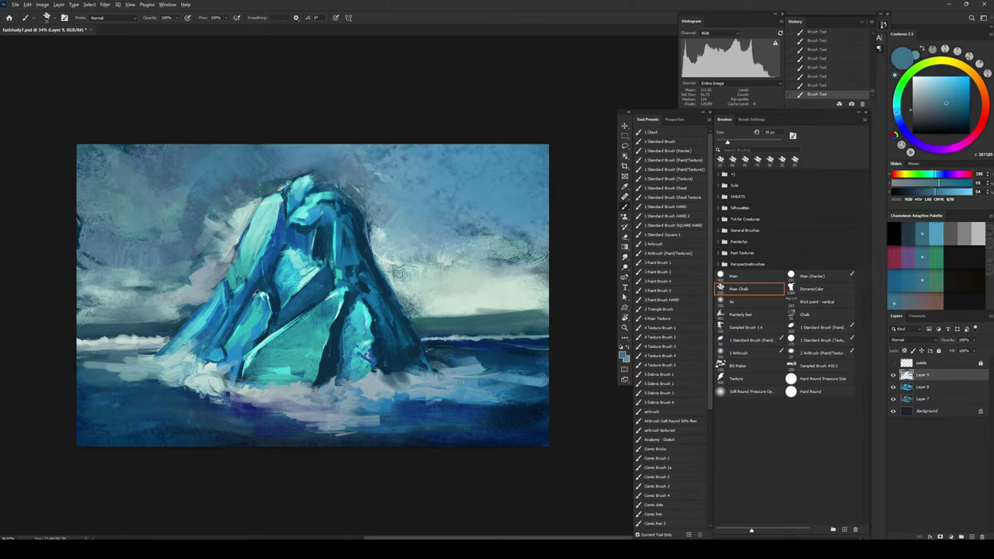
Step: Paint broad translucent blue strokes across the left foreground water with a water colour sampled nearby, using a 300 px brush
alt+click(274, 309)
key(bracketleft)
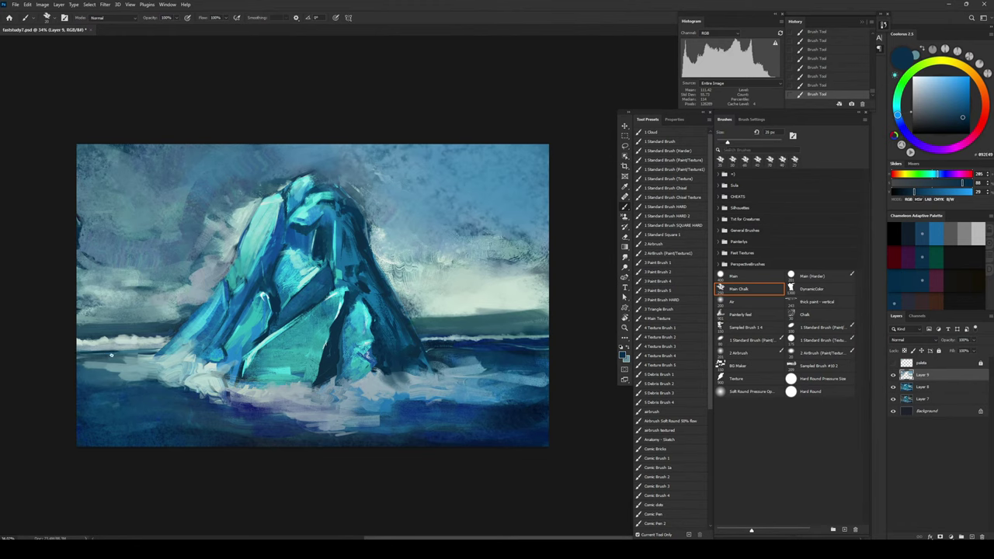
key(bracketright)
key(bracketright)
key(bracketright)
key(bracketright)
key(bracketright)
key(bracketright)
key(bracketright)
key(bracketright)
alt+click(107, 380)
drag(99, 388, 142, 442)
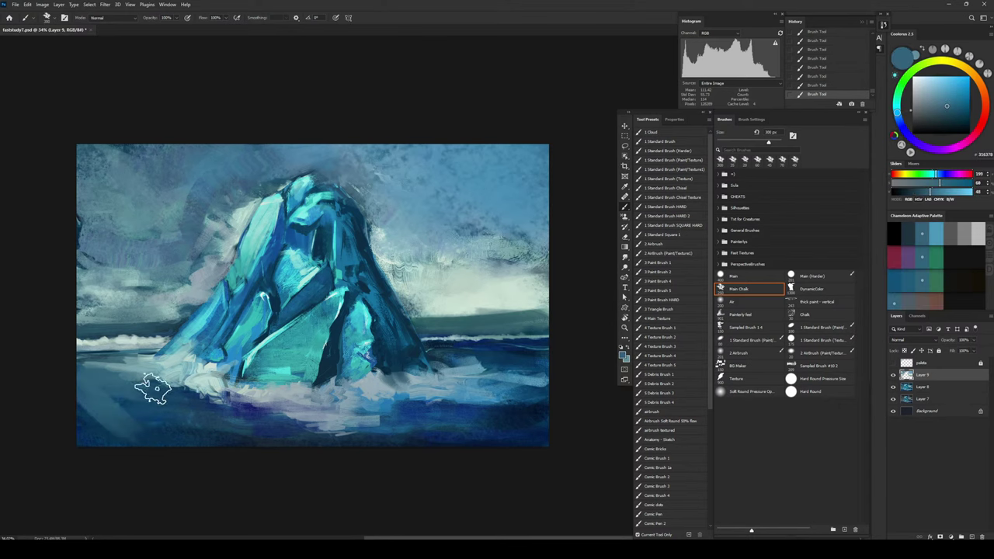
mouse_move(153, 390)
mouse_down()
mouse_move(191, 442)
mouse_move(260, 468)
mouse_up()
Step: Rework the water below the iceberg's left foot with sampled indigo and dark blue tones, using brushes of 175 to 200 px
key(bracketleft)
key(bracketleft)
key(bracketleft)
alt+click(233, 414)
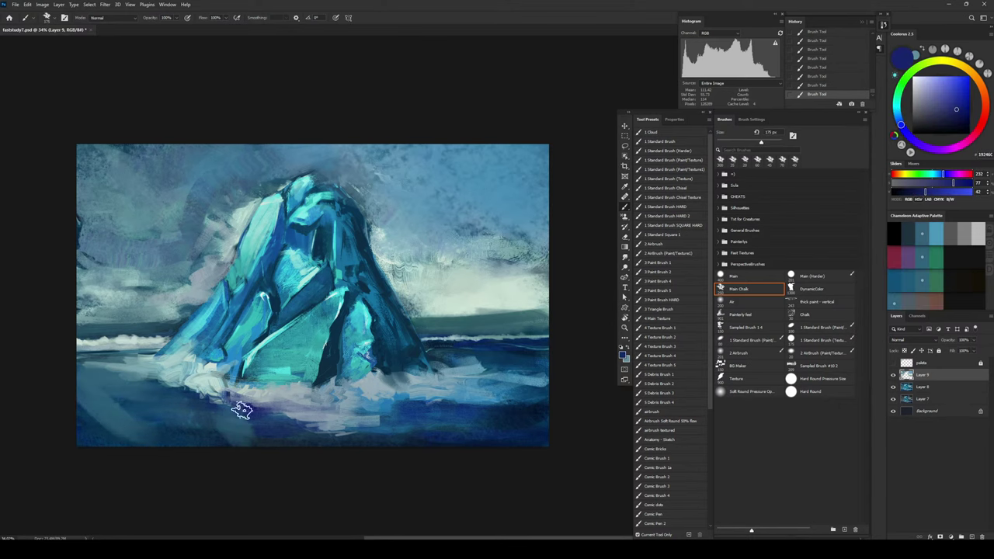
key(bracketright)
key(bracketright)
key(bracketright)
key(bracketright)
alt+click(184, 417)
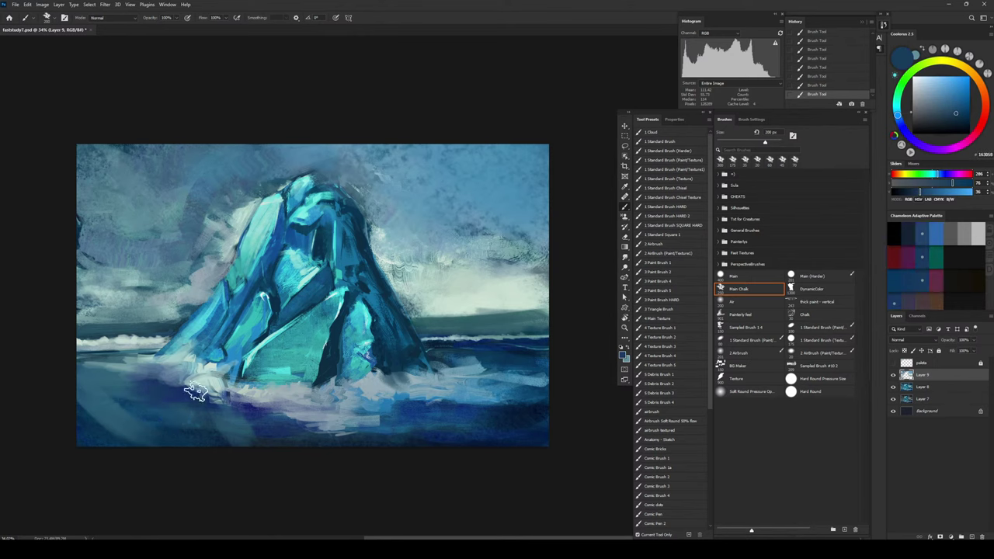
Step: Paint pale blue-grey foam left of the iceberg's foot with a colour sampled from the splash, using brushes of 90 down to 50 px
alt+click(279, 399)
key(bracketleft)
key(bracketleft)
key(bracketleft)
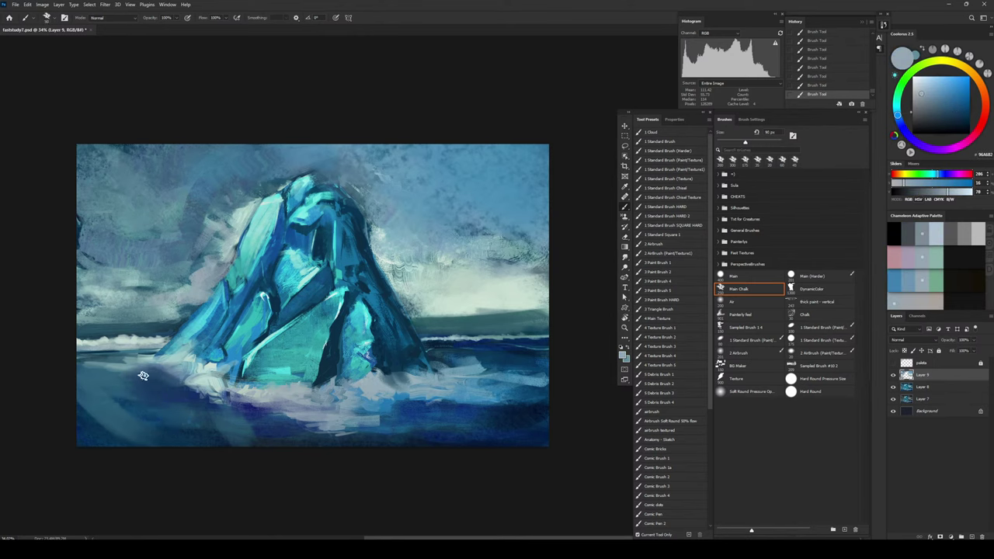
drag(180, 373, 148, 373)
key(bracketleft)
key(bracketleft)
key(bracketleft)
key(bracketleft)
mouse_move(192, 391)
mouse_down()
mouse_move(141, 392)
mouse_move(191, 389)
mouse_up()
key(ctrl+z)
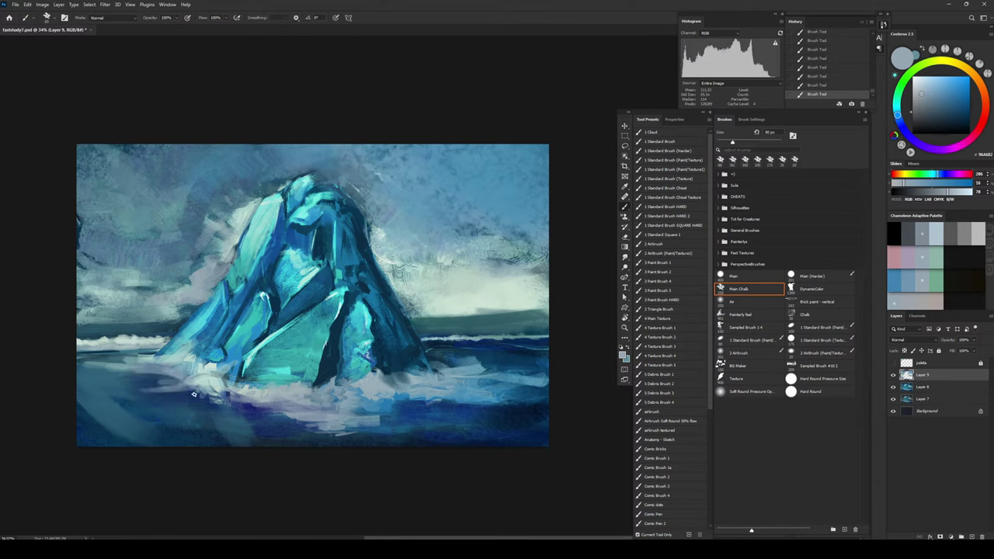
Step: Refine the foam's lower left edge with thin streaks, alternating sampled foam and water blues and brushes of 30 to 70 px
mouse_move(221, 399)
mouse_down()
mouse_move(208, 378)
mouse_move(156, 387)
mouse_up()
alt+click(206, 386)
key(bracketright)
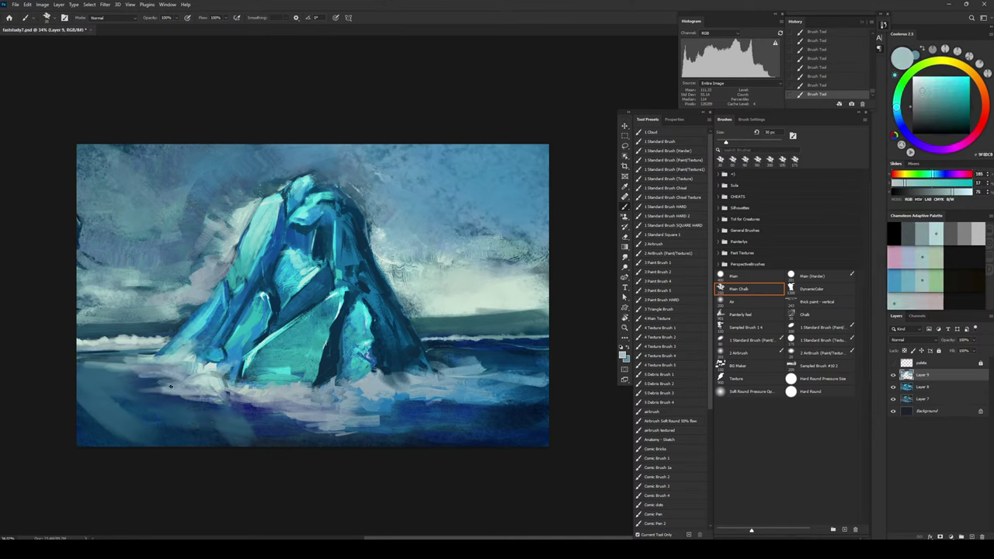
alt+click(275, 412)
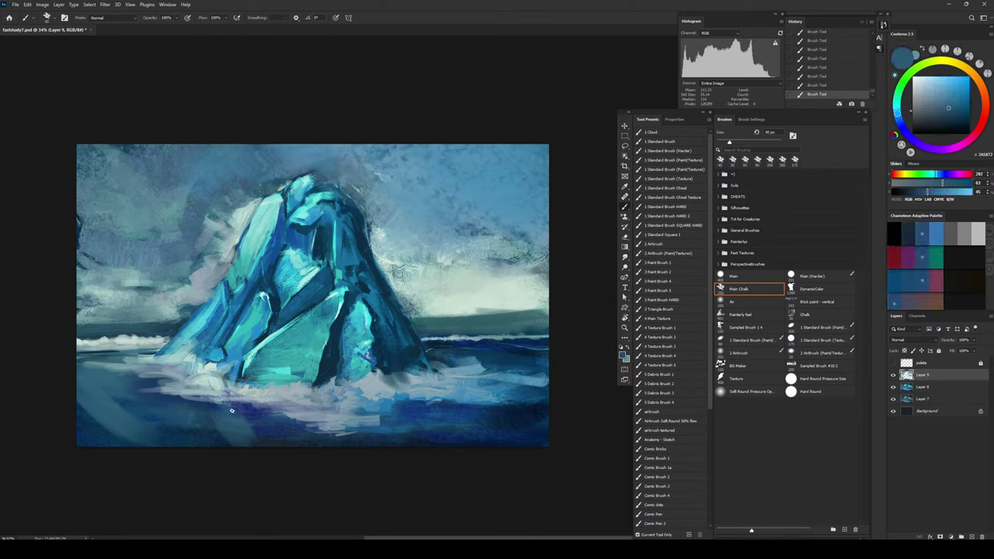
alt+click(258, 399)
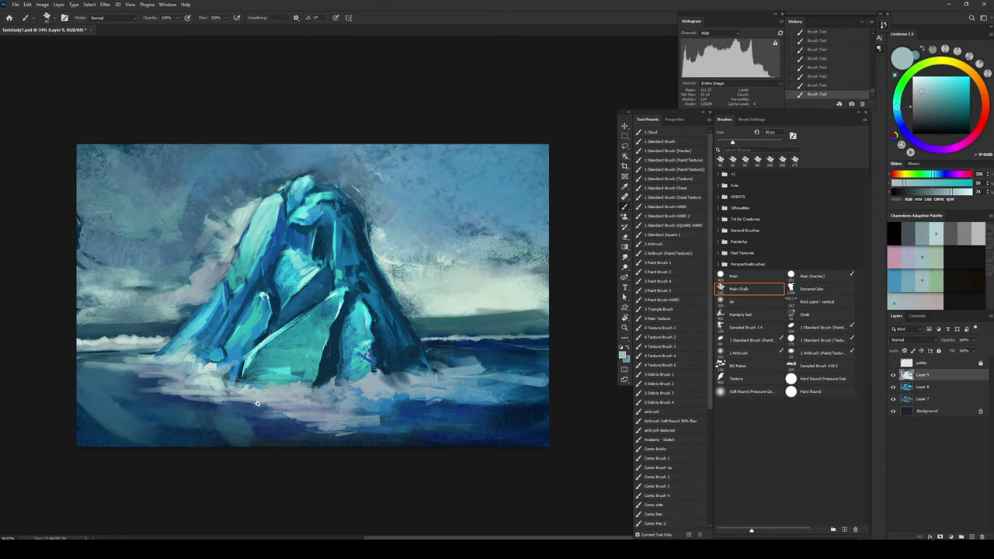
alt+click(261, 408)
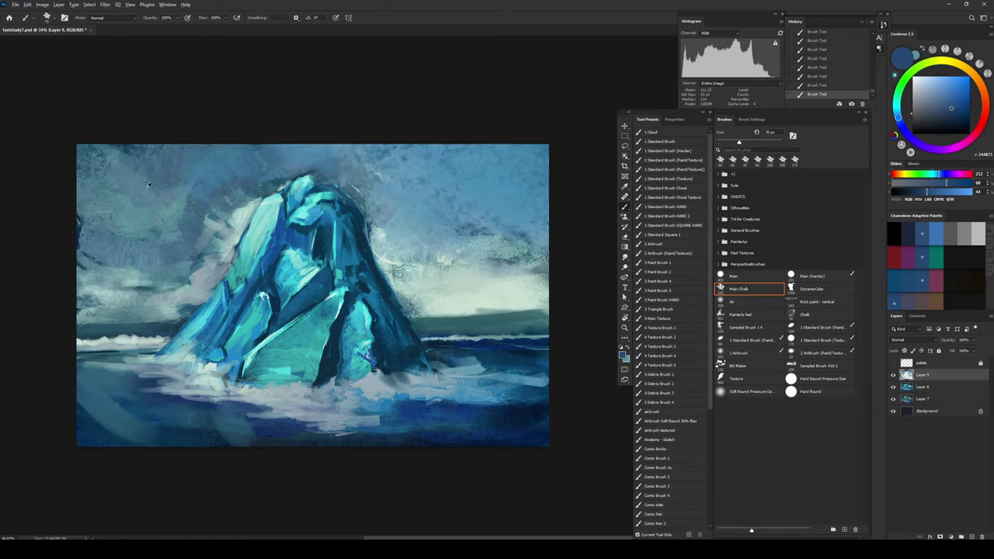
Step: Repaint the upper left sky in muted blues sampled from the surrounding clouds, using a 400 px brush
alt+click(204, 206)
key(bracketright)
key(bracketright)
key(bracketright)
key(bracketright)
key(bracketright)
key(bracketright)
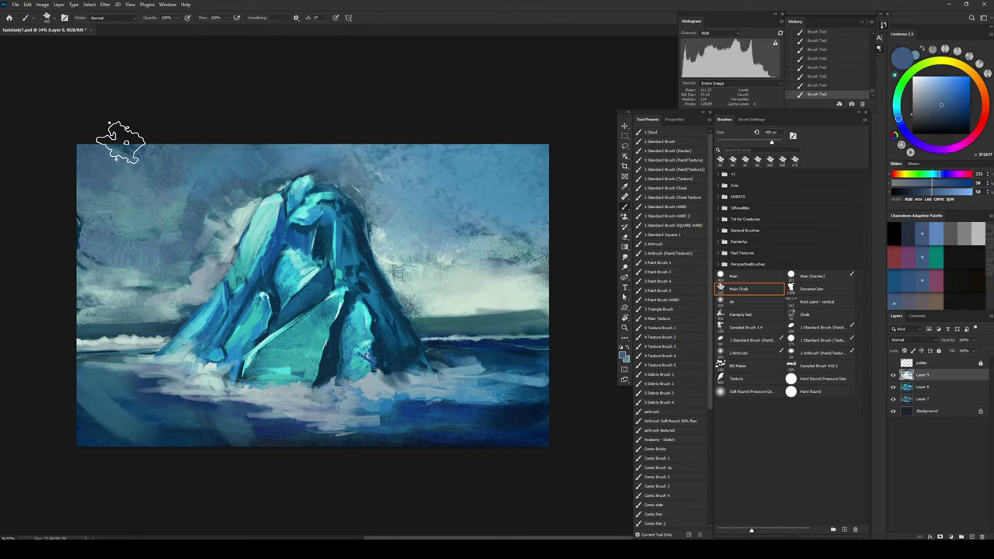
alt+click(200, 215)
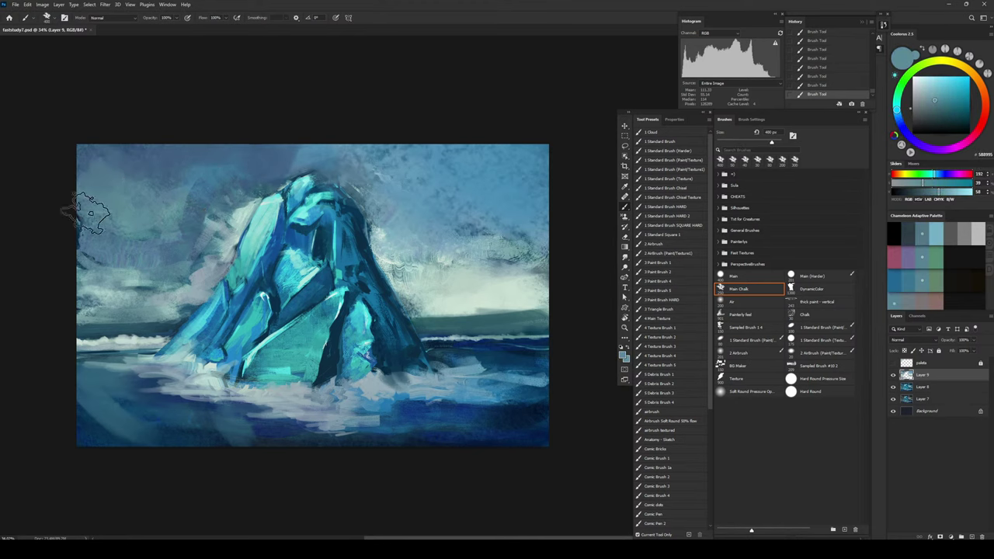
alt+click(88, 160)
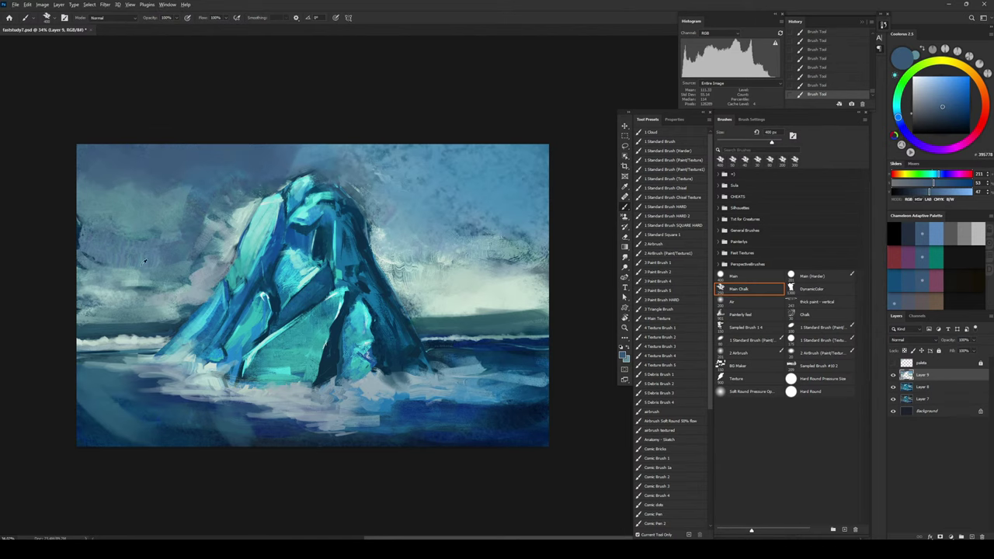
alt+click(92, 237)
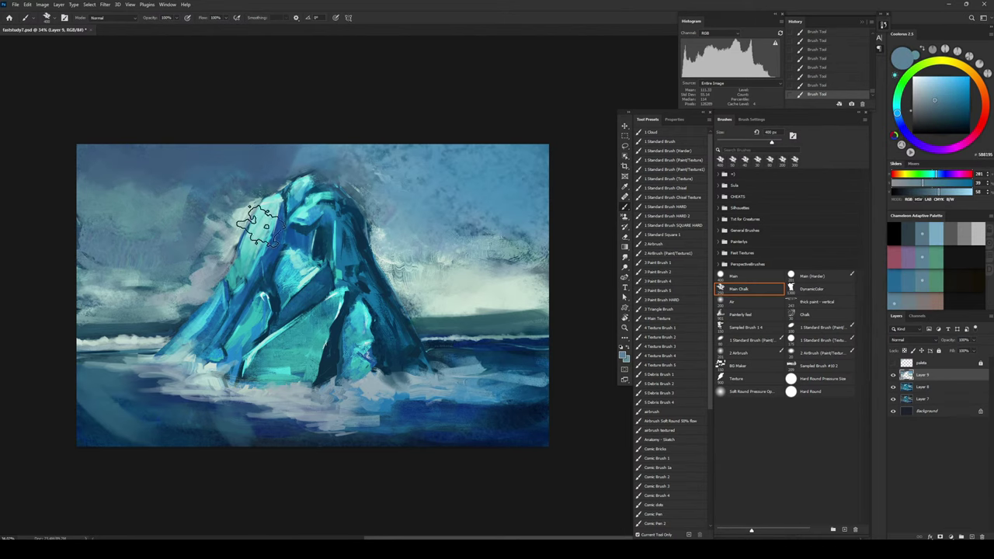
Step: Add soft grey cloud patches to the left sky with a desaturated blue-grey, using brushes around 200 to 250 px
click(919, 106)
key(bracketleft)
key(bracketleft)
key(bracketleft)
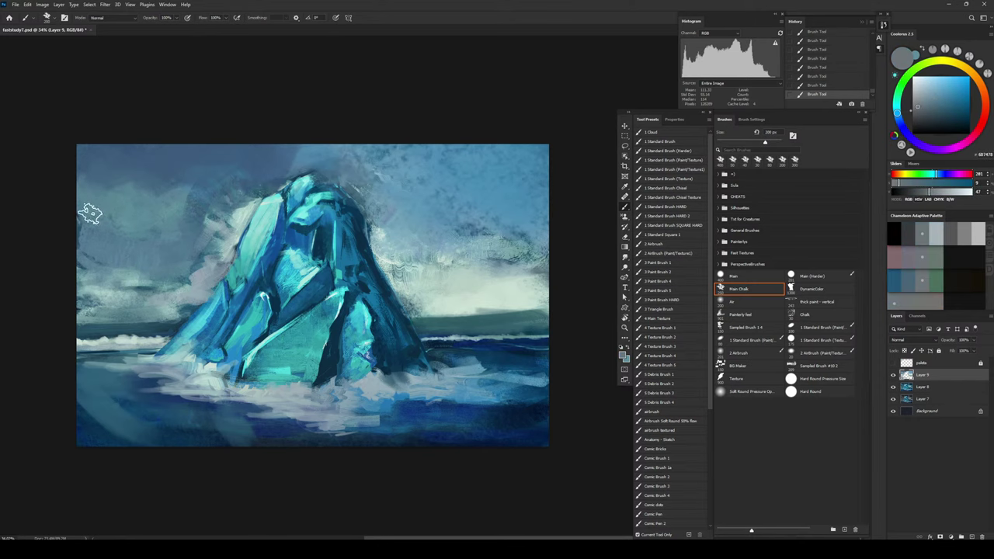
key(ctrl+z)
drag(82, 260, 124, 268)
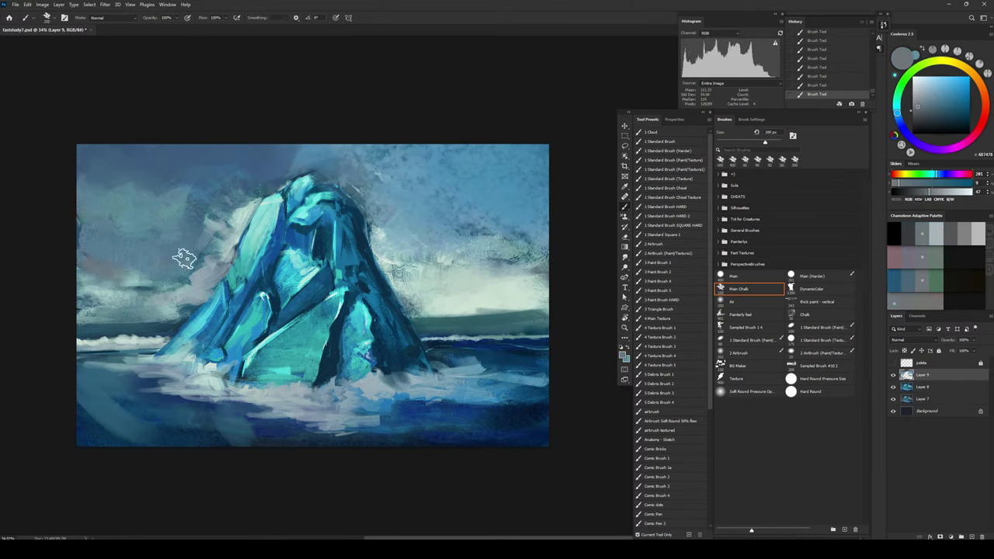
key(bracketright)
key(bracketleft)
key(bracketleft)
key(bracketleft)
key(bracketleft)
key(bracketright)
key(bracketright)
key(bracketright)
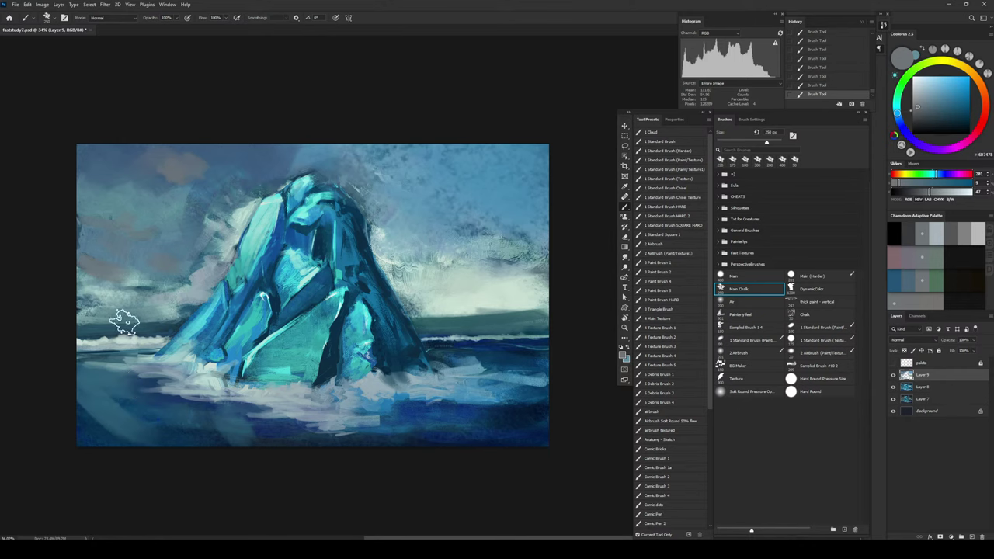
Step: Blend the left sky's cloud patches with a grey-blue sampled from the clouds, enlarging the brush from 150 to 400 px
alt+click(231, 242)
key(bracketleft)
key(bracketleft)
key(bracketleft)
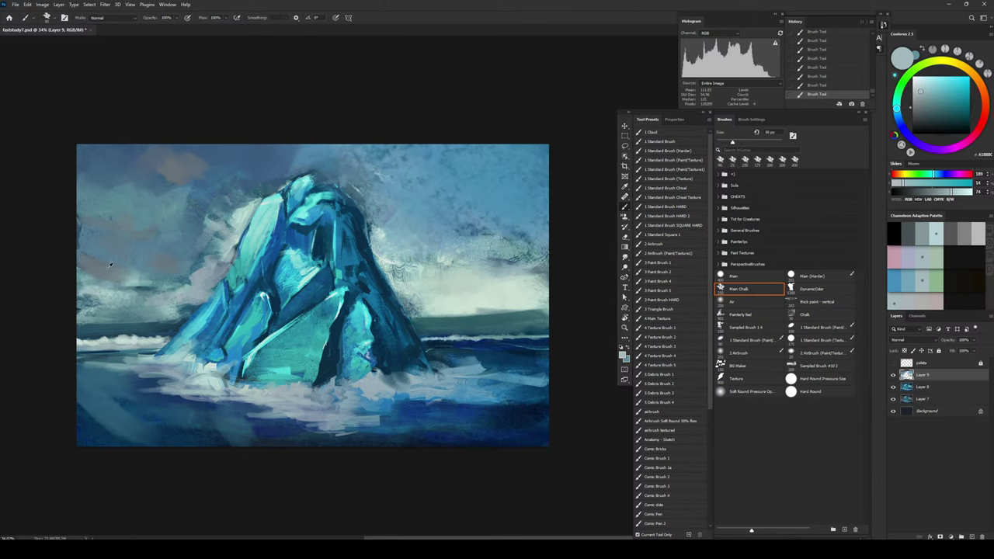
alt+click(110, 265)
key(bracketright)
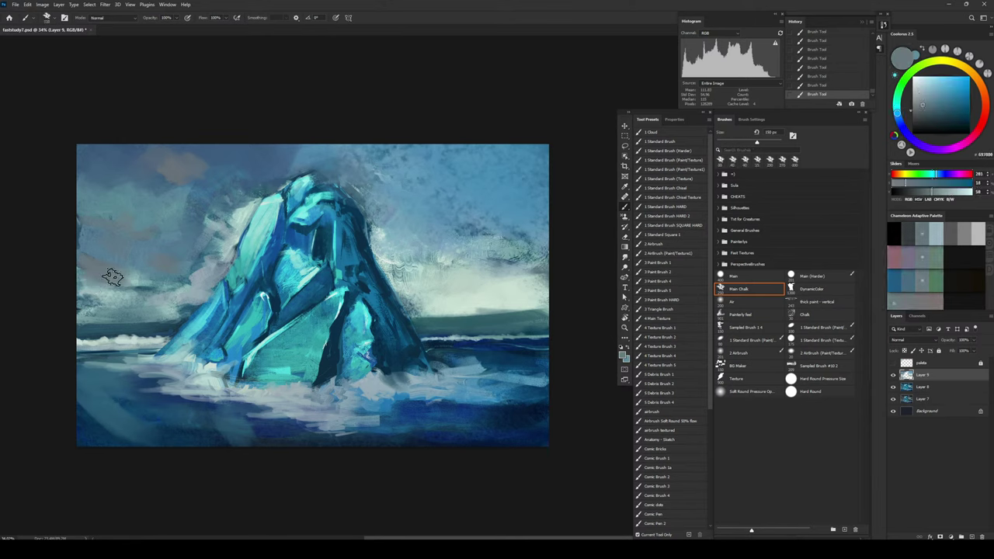
key(bracketright)
key(bracketright)
key(bracketright)
key(bracketright)
key(bracketright)
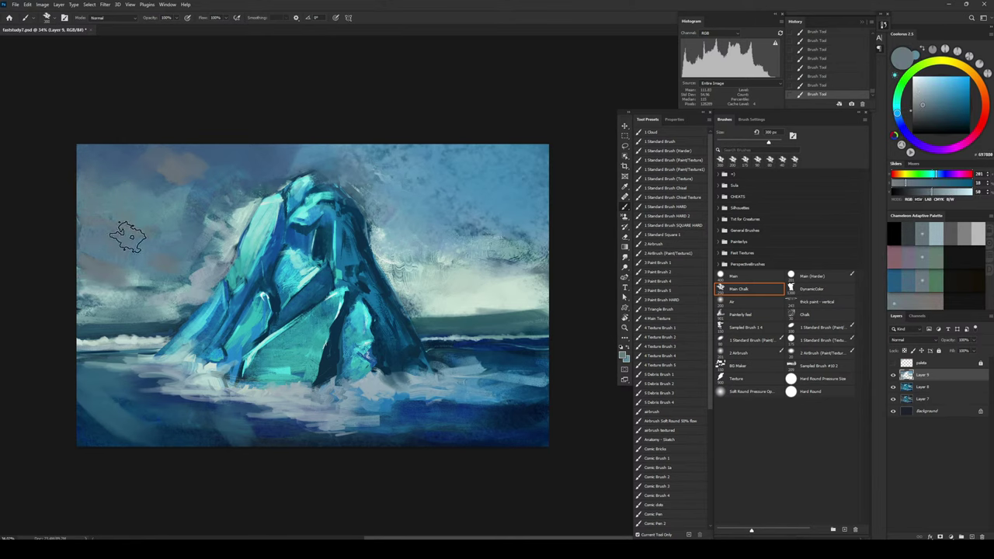
key(bracketright)
key(bracketright)
key(bracketright)
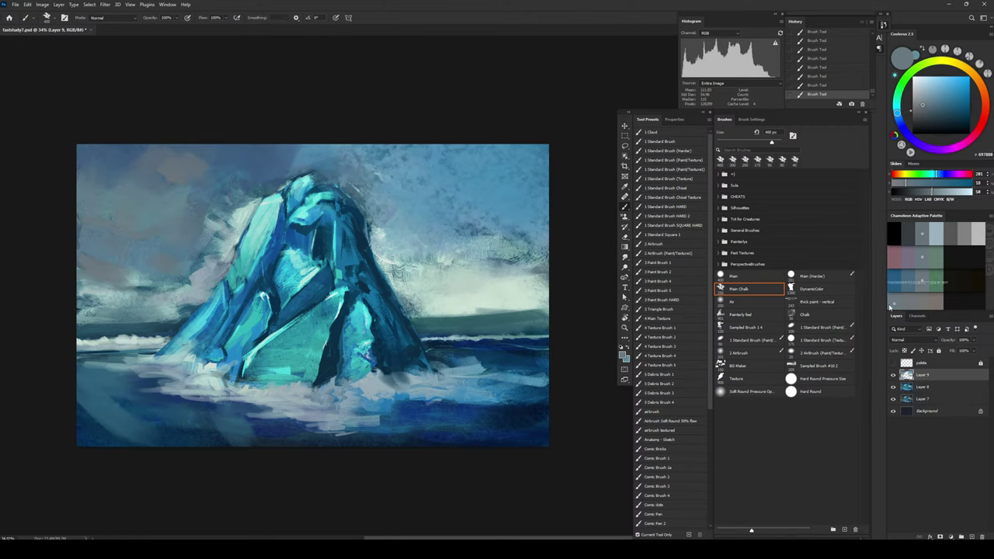
Step: Paint stronger blue sky around the iceberg's summit with a palette blue and the Main Chalk brush, at about 200 to 250 px
click(896, 282)
click(749, 289)
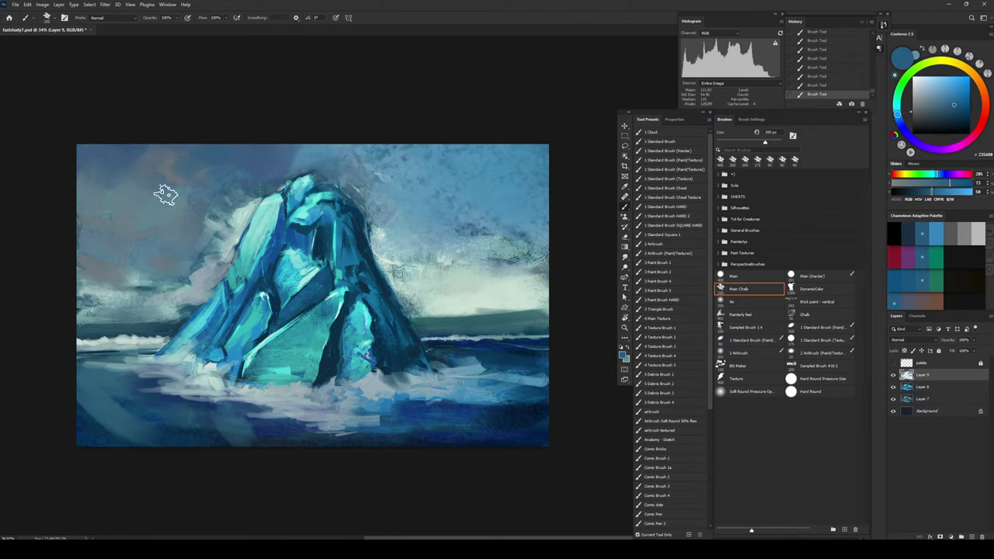
key(bracketleft)
key(bracketleft)
key(ctrl+z)
mouse_move(261, 160)
mouse_down()
mouse_move(371, 189)
mouse_move(316, 171)
mouse_move(326, 167)
mouse_up()
key(bracketleft)
key(bracketleft)
key(bracketleft)
key(bracketright)
key(bracketright)
key(bracketright)
key(bracketright)
key(bracketright)
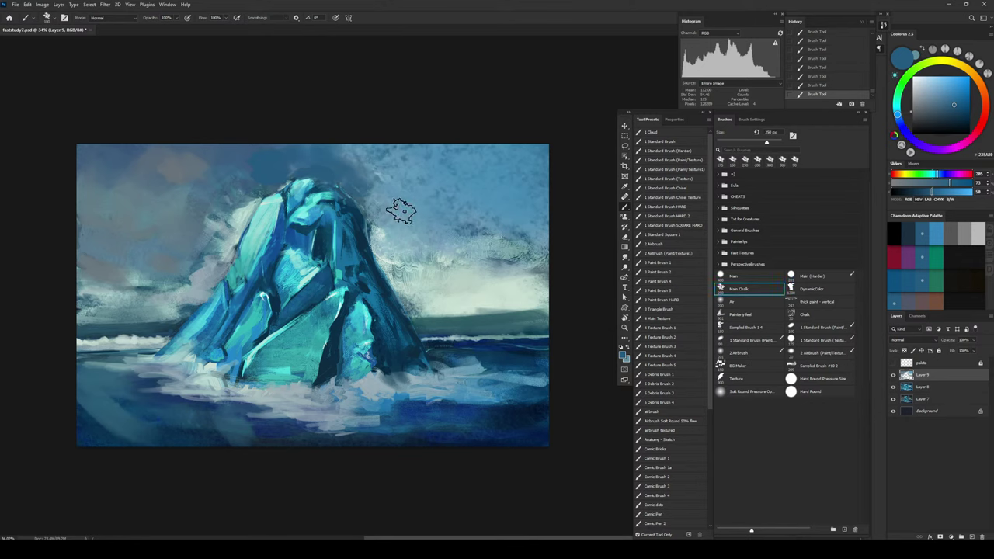
Step: Darken the sky beside the iceberg's upper right slope with the same blue
key(bracketleft)
key(bracketleft)
mouse_move(376, 204)
mouse_down()
mouse_move(398, 235)
mouse_move(395, 223)
mouse_move(422, 229)
mouse_move(408, 219)
mouse_up()
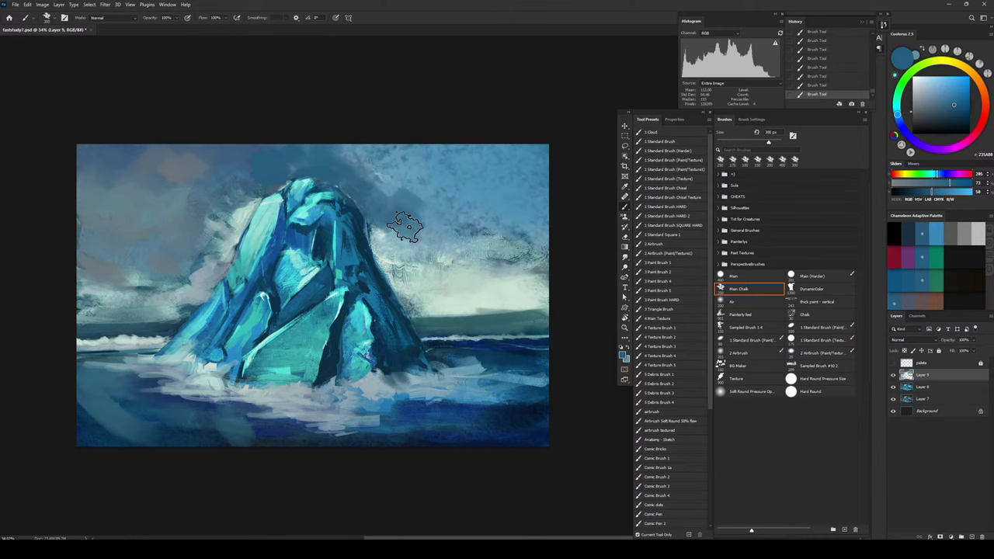
Step: Lay dark blue cloud masses across the upper right sky, using brushes of 300 to 500 px
key(bracketright)
key(bracketright)
key(bracketright)
mouse_move(455, 161)
mouse_down()
mouse_move(437, 161)
mouse_move(515, 149)
mouse_up()
key(bracketright)
key(bracketright)
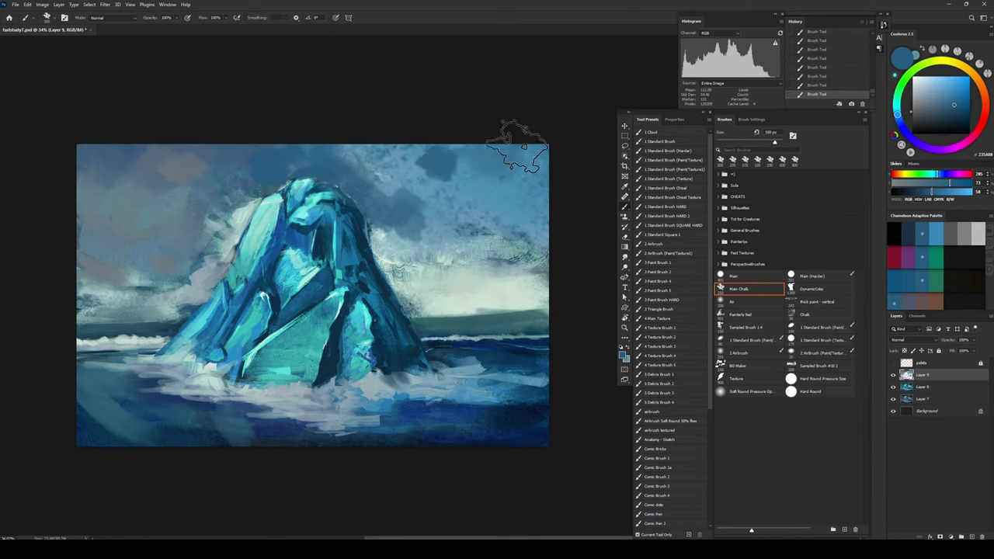
key(bracketright)
key(bracketright)
key(bracketleft)
key(bracketleft)
key(bracketleft)
key(bracketleft)
key(bracketleft)
key(bracketleft)
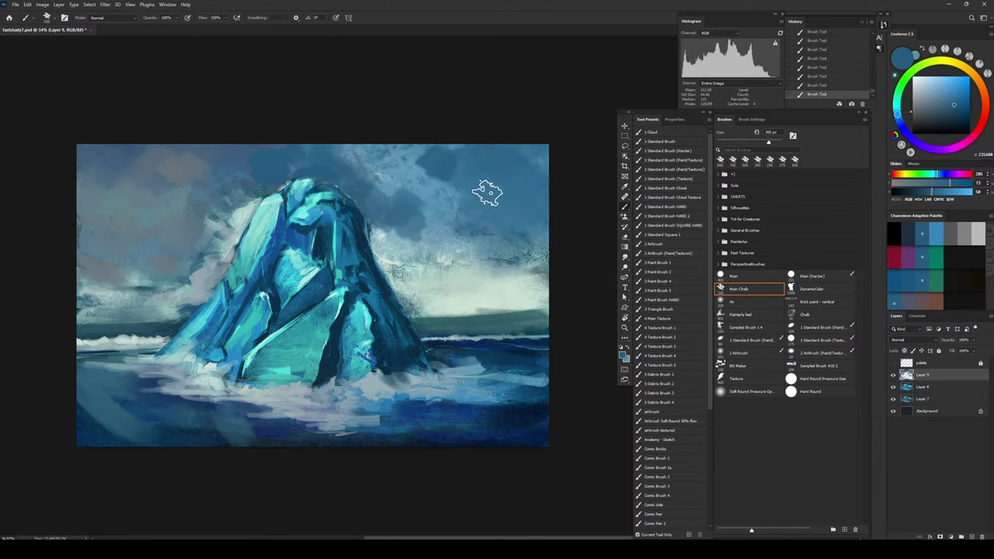
Step: Soften the right horizon's cloud bank with a broad stroke of grey-blue sampled from the left sky, using a brush over 500 px
alt+click(201, 243)
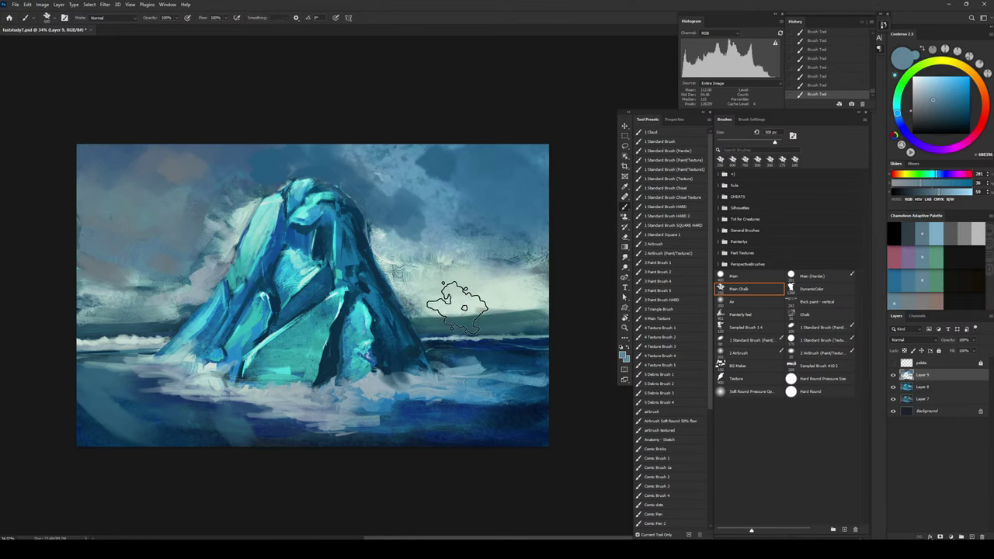
key(bracketright)
drag(420, 305, 561, 311)
key(ctrl+z)
drag(422, 295, 566, 310)
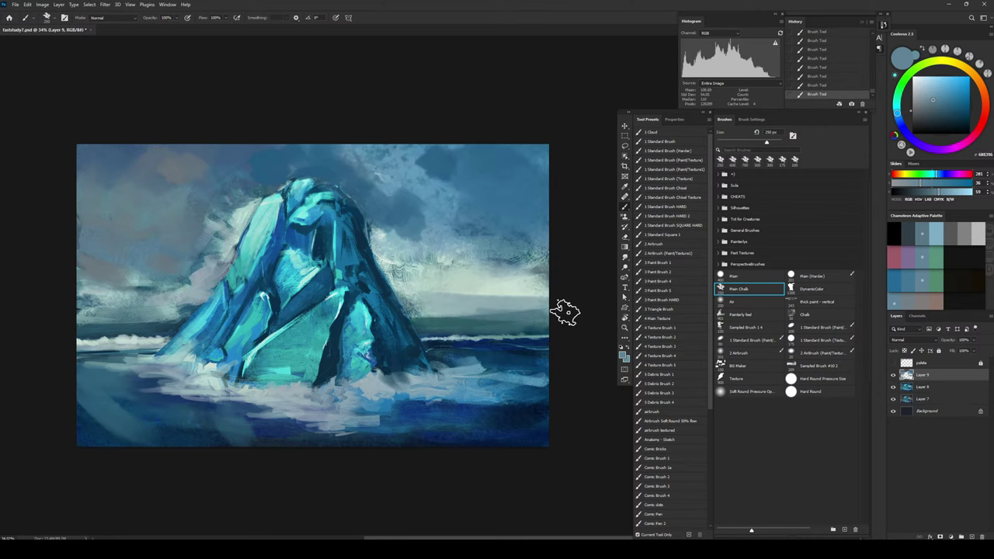
key(bracketleft)
key(bracketleft)
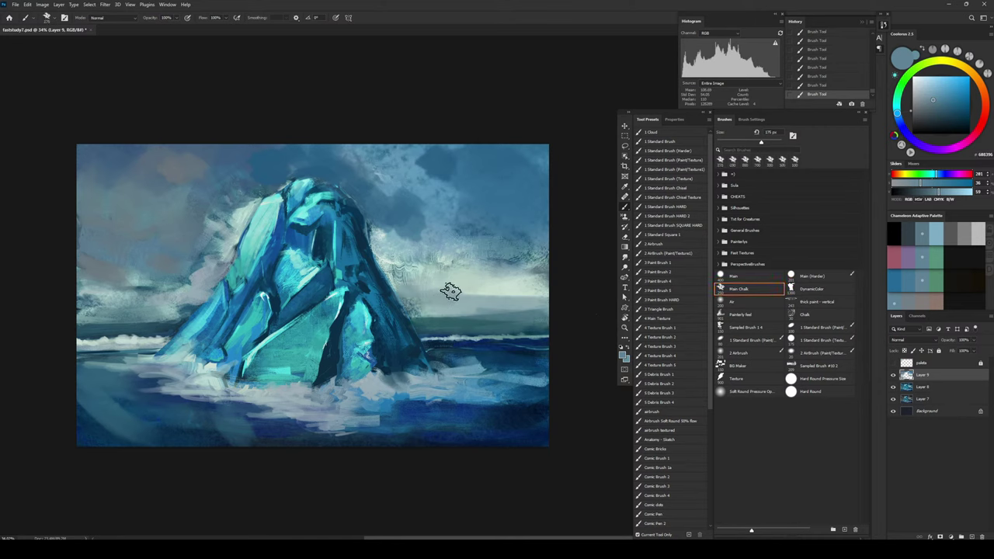
Step: Touch up the bright sky right of the iceberg with sampled pale mint tones and brushes of 100 down to 70 px
alt+click(456, 268)
key(bracketleft)
key(bracketleft)
key(bracketleft)
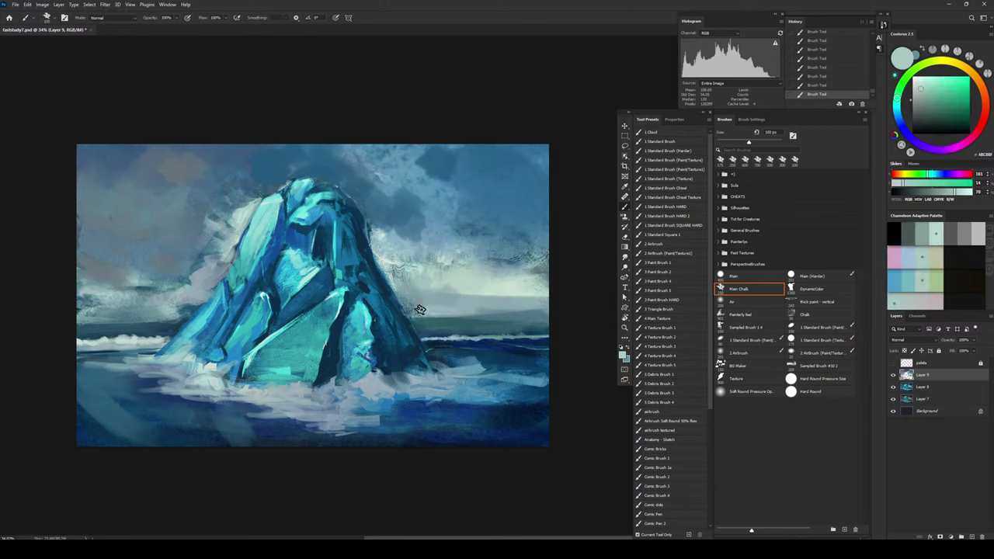
alt+click(472, 288)
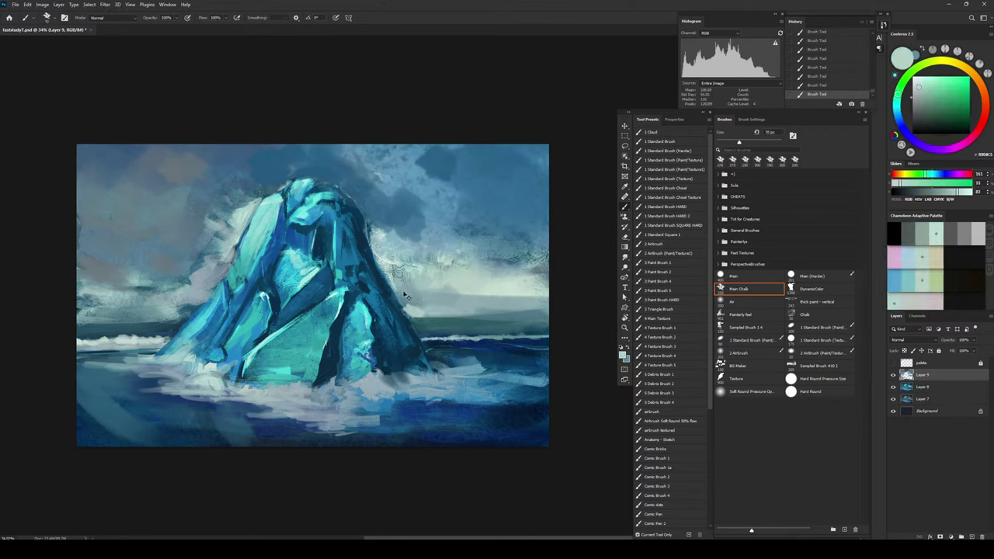
key(ctrl+z)
Step: Try a light turquoise stroke beside the iceberg's lower right slope with a colour sampled from the ice
alt+click(294, 247)
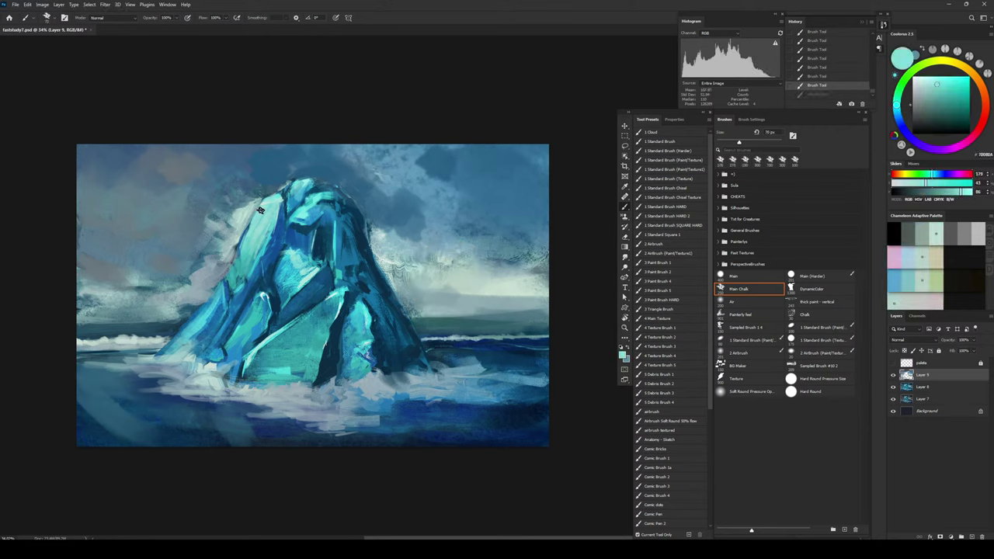
key(bracketleft)
key(bracketleft)
key(bracketright)
key(bracketright)
drag(408, 307, 422, 304)
key(ctrl+z)
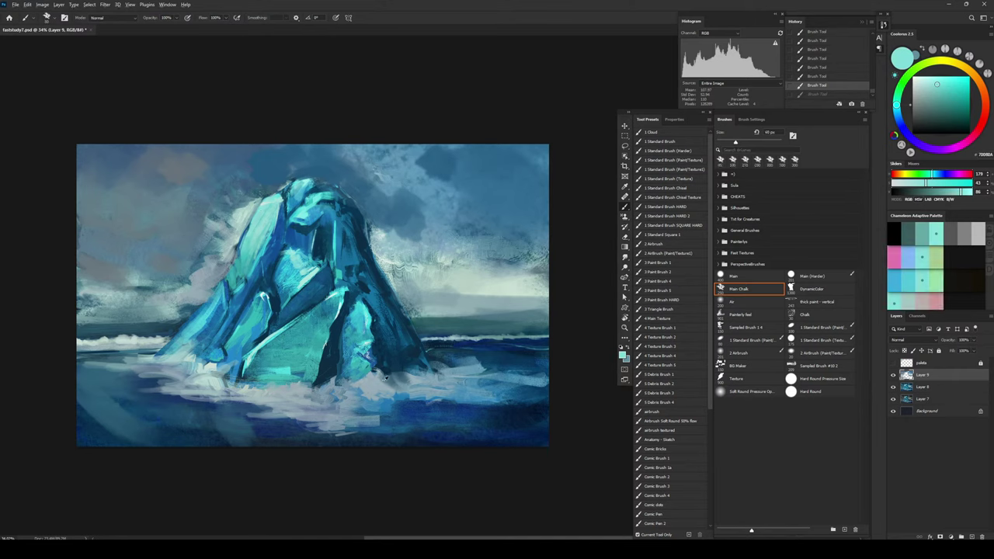
Step: Paint a near-white cloud puff beside the iceberg's lower right slope, using a lightened foam colour sampled from the left horizon
alt+click(128, 342)
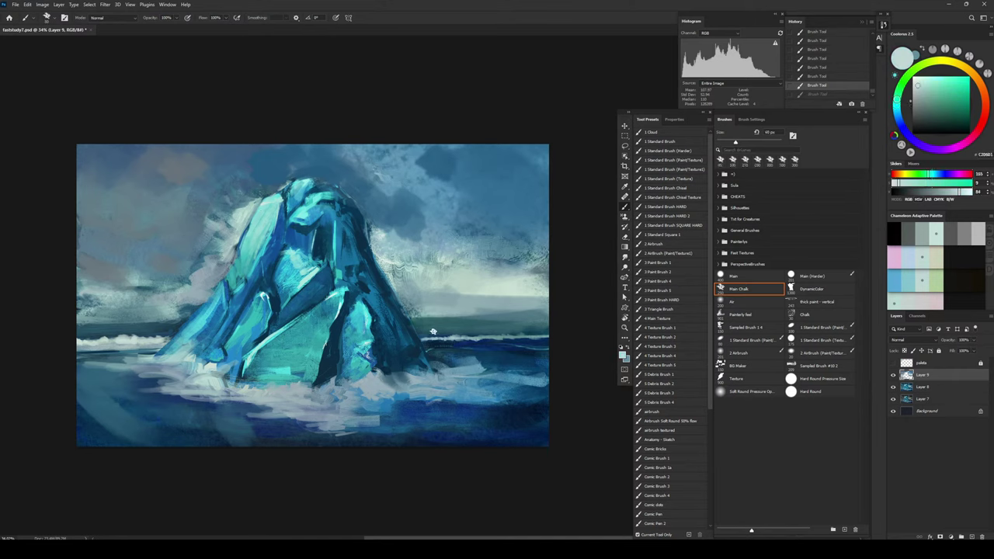
drag(413, 316, 416, 322)
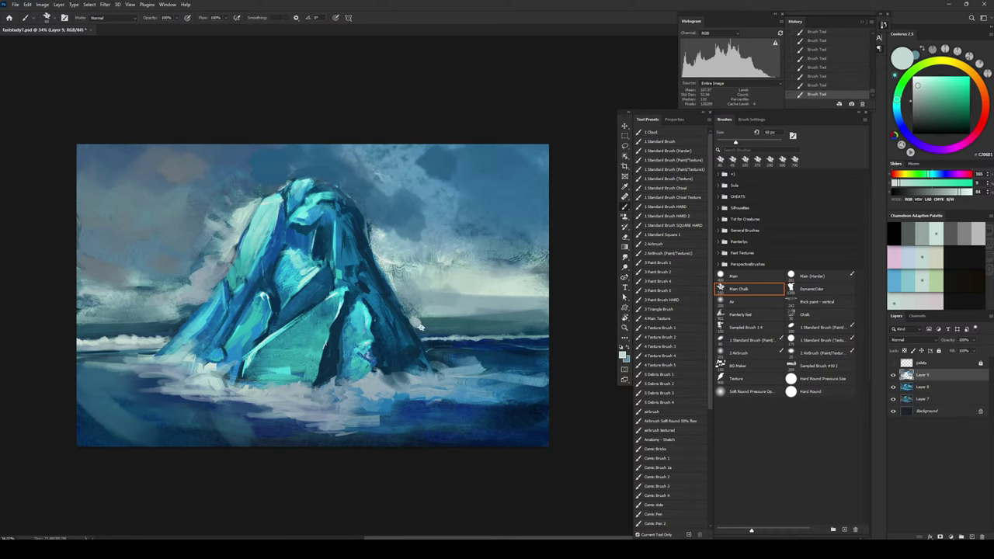
click(915, 82)
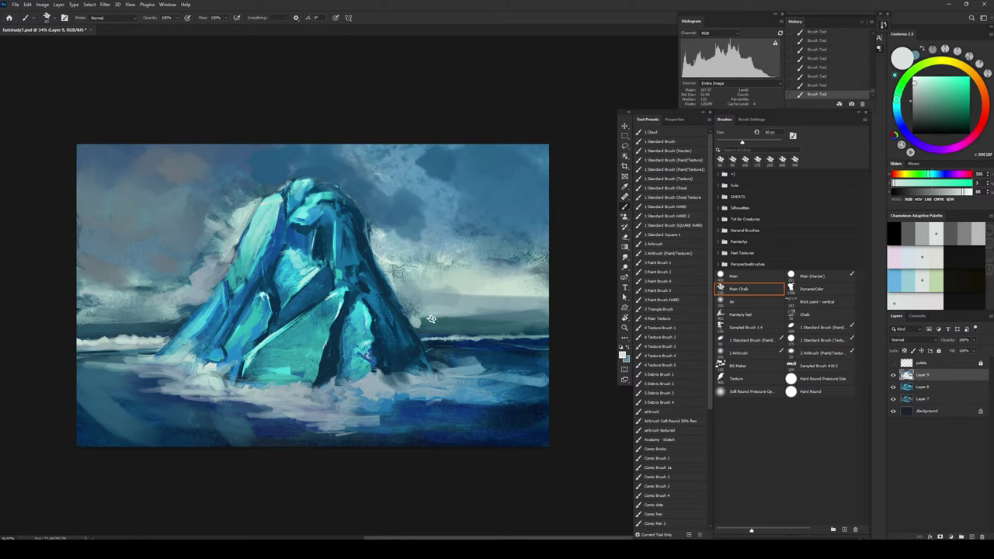
key(ctrl+z)
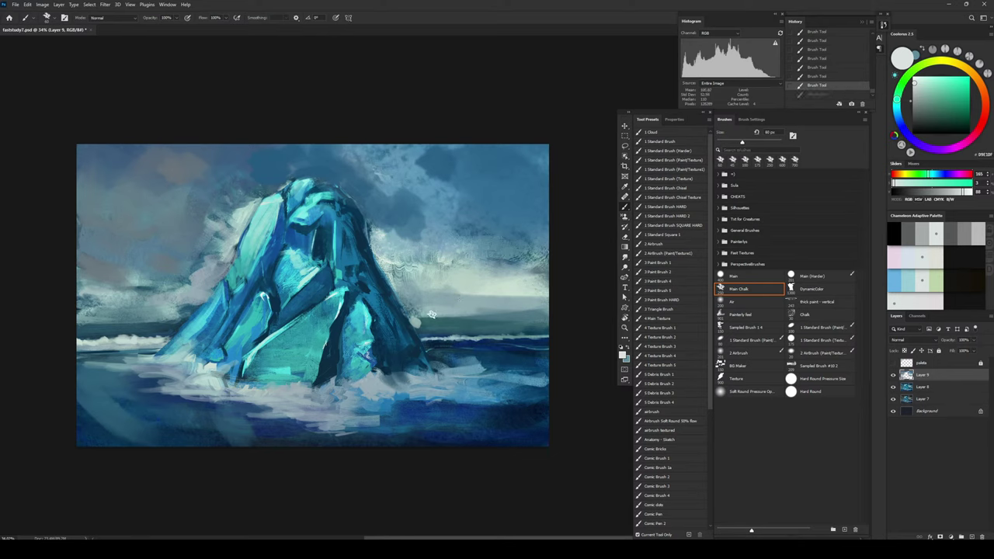
drag(431, 314, 422, 309)
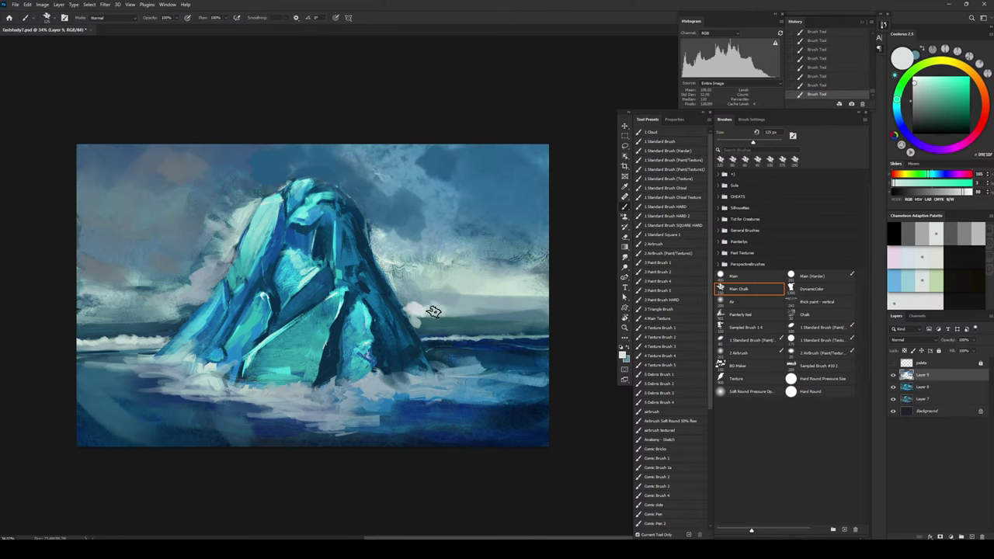
Step: Shape the low white cloud bank along the right horizon with sampled dark teal and pale white, using brushes of 70 to 125 px
alt+click(457, 332)
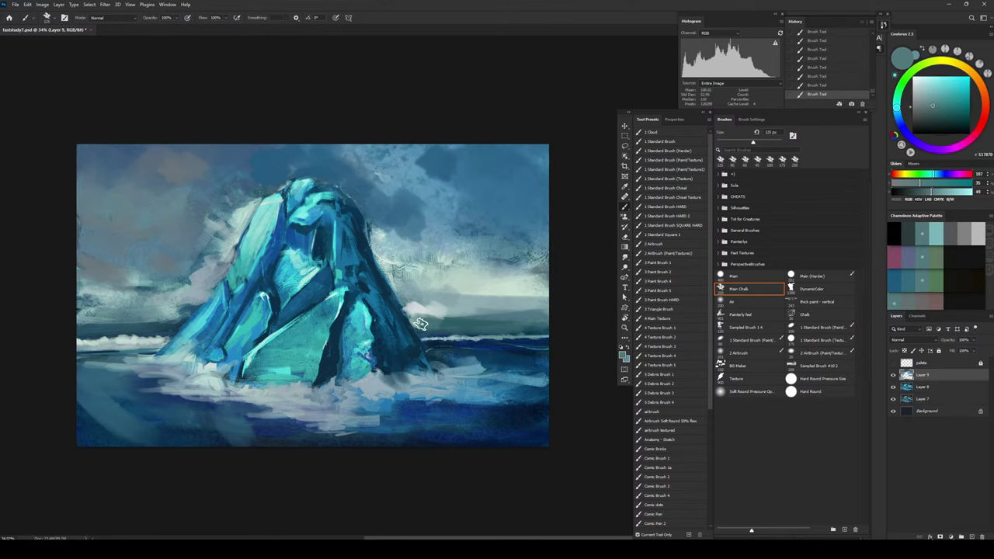
alt+click(429, 325)
key(bracketleft)
key(bracketleft)
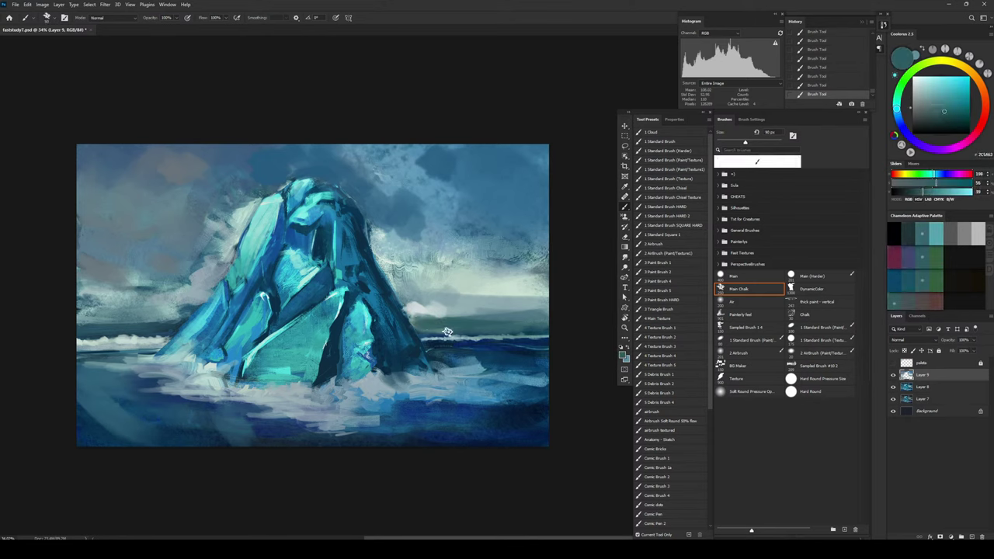
alt+click(420, 309)
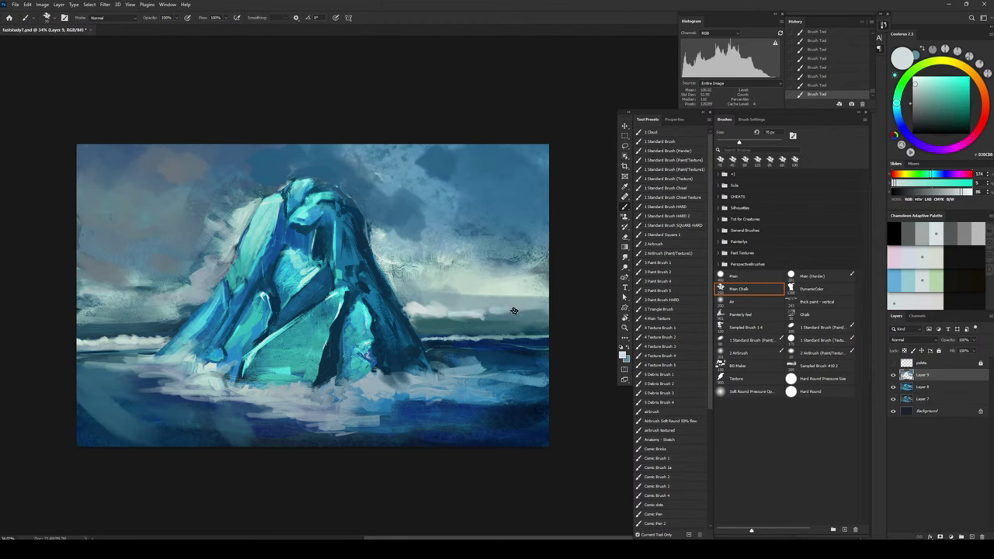
alt+click(481, 327)
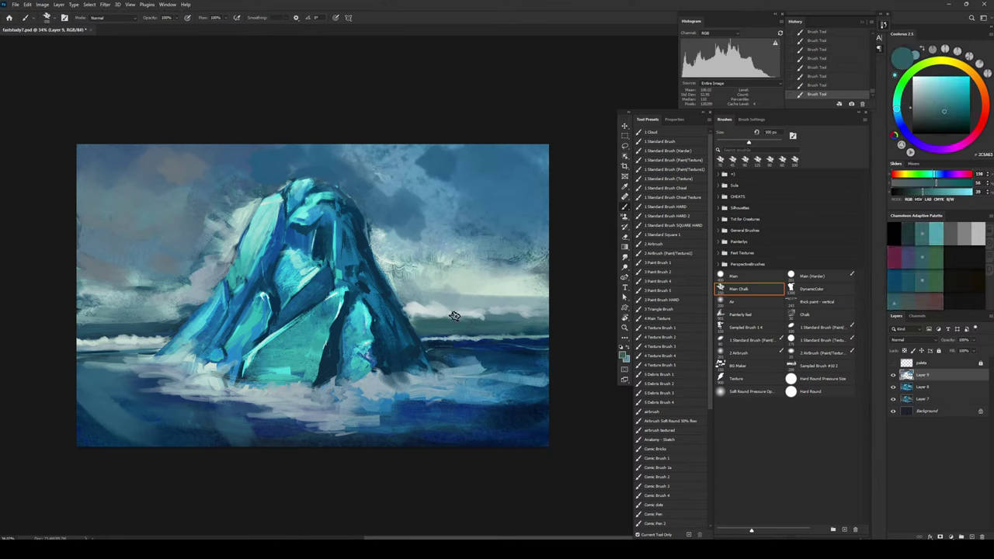
Step: Tone down the bright sky above the right horizon with a muted blue based on the upper sky, using a 250 px brush
alt+click(423, 227)
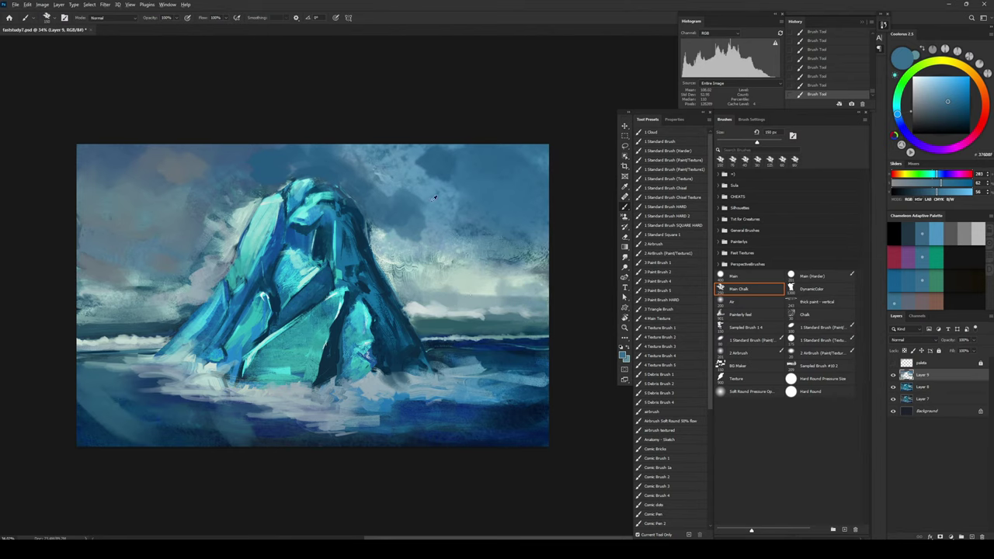
click(913, 184)
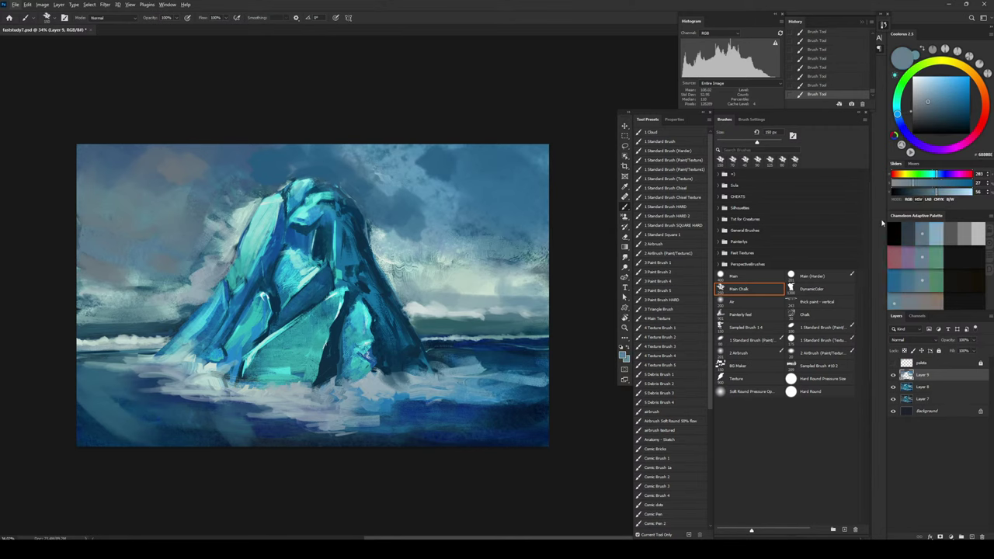
click(908, 280)
key(])
key(])
key(])
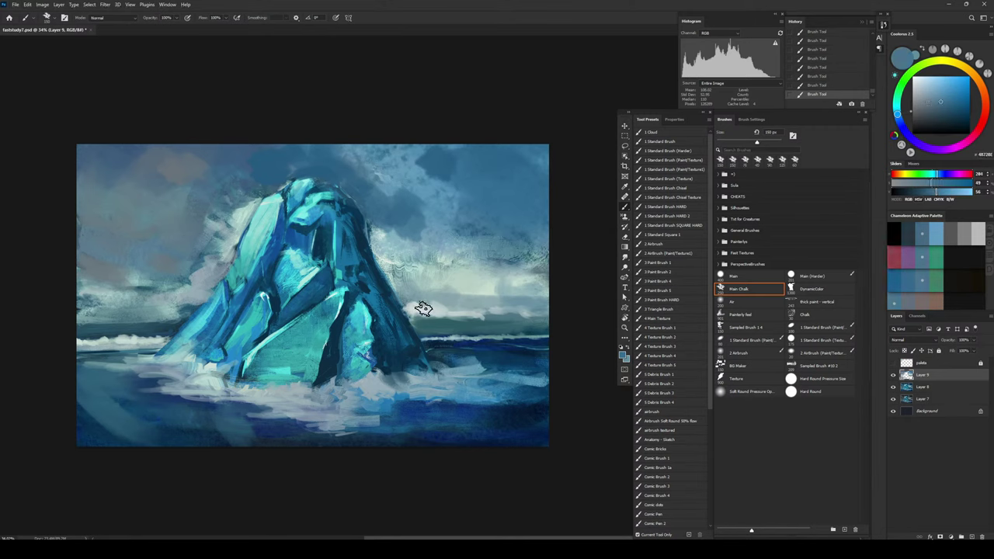
drag(448, 303, 492, 297)
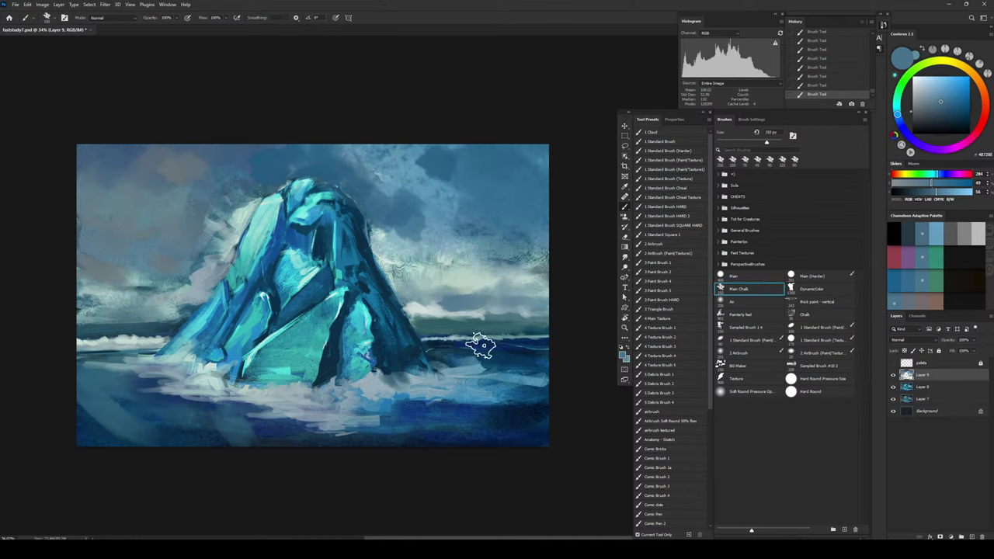
Step: Paint a pale lavender stroke across the distant sea right of the iceberg with a 125 px Main Chalk brush
alt+click(422, 329)
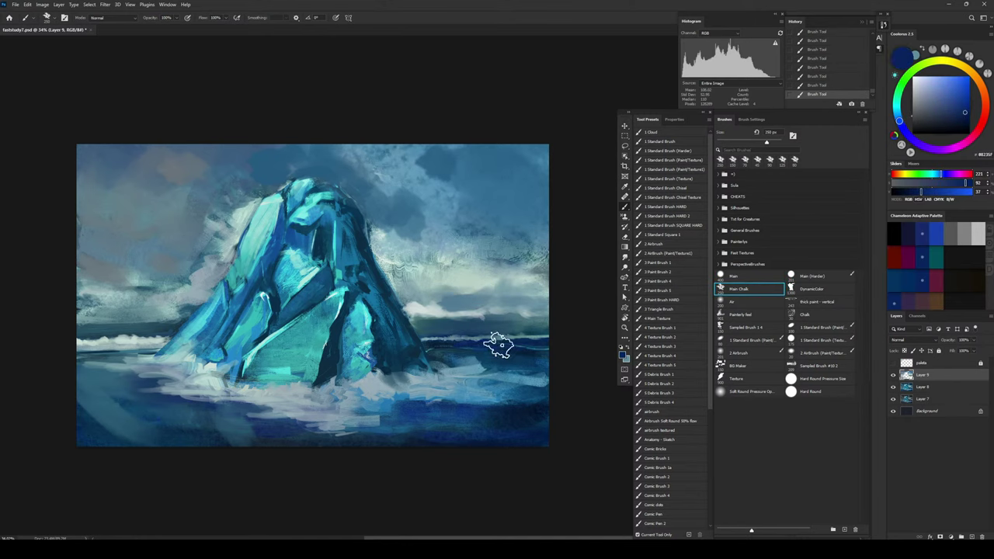
alt+click(475, 367)
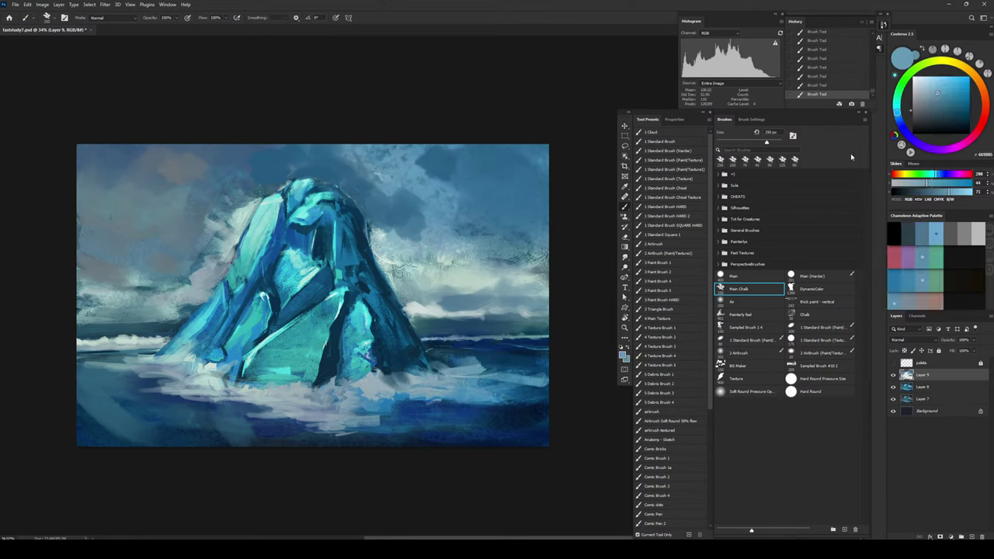
click(911, 137)
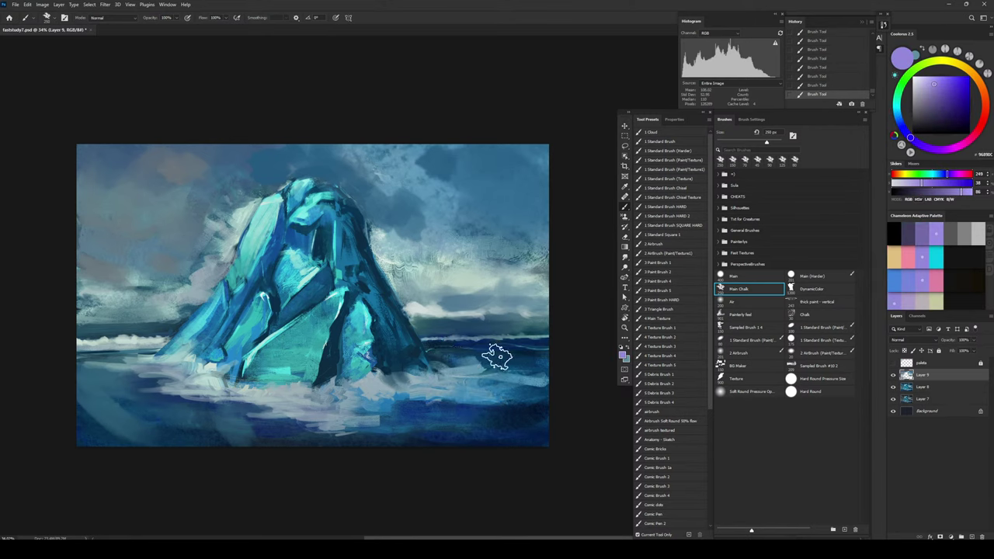
drag(500, 355, 559, 362)
key(ctrl+z)
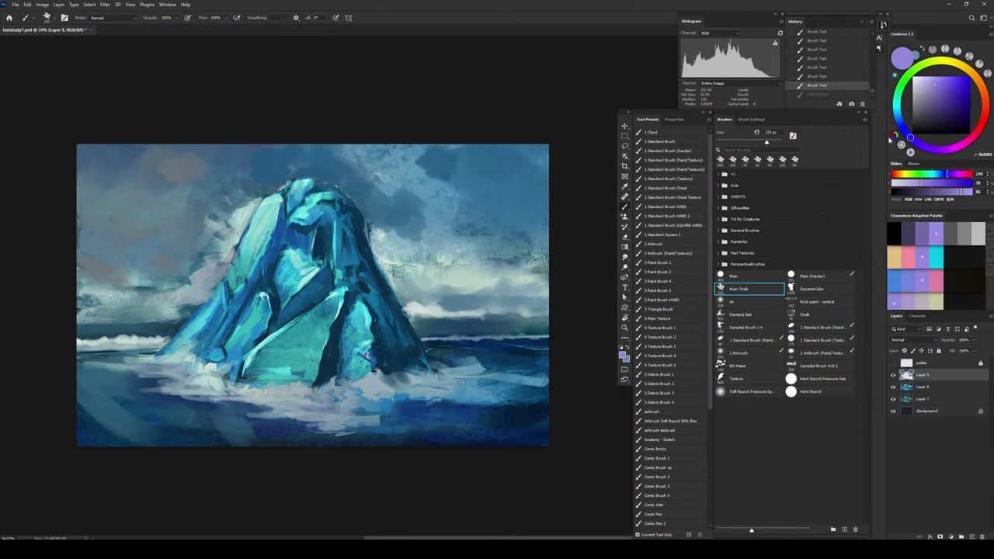
click(922, 83)
drag(439, 346, 581, 341)
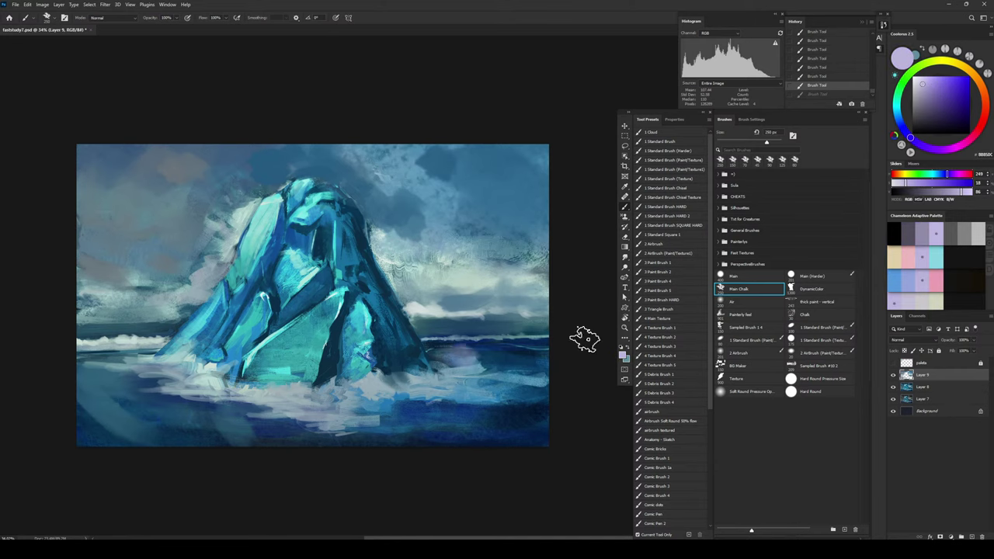
key(ctrl+z)
key(bracketleft)
key(bracketleft)
key(bracketleft)
key(bracketleft)
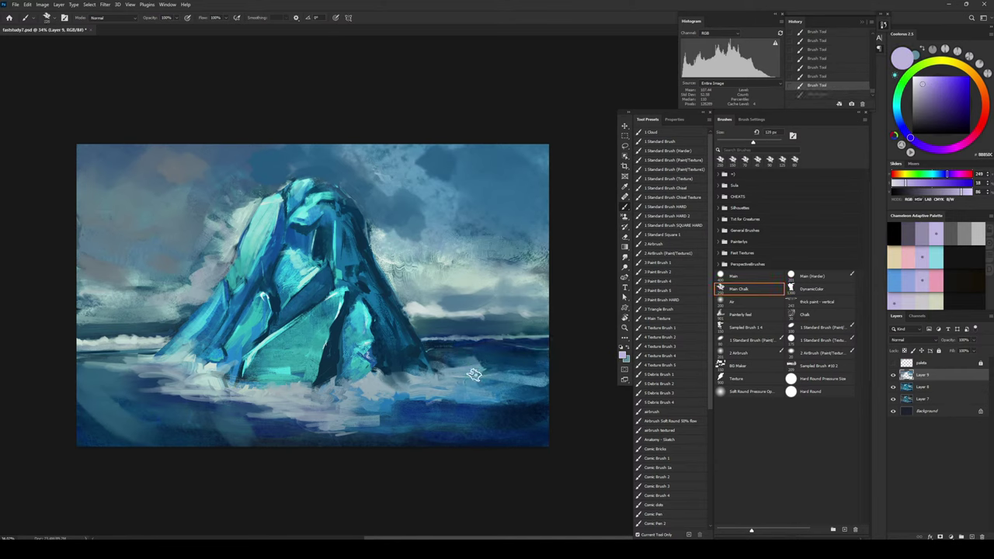
drag(440, 349, 509, 346)
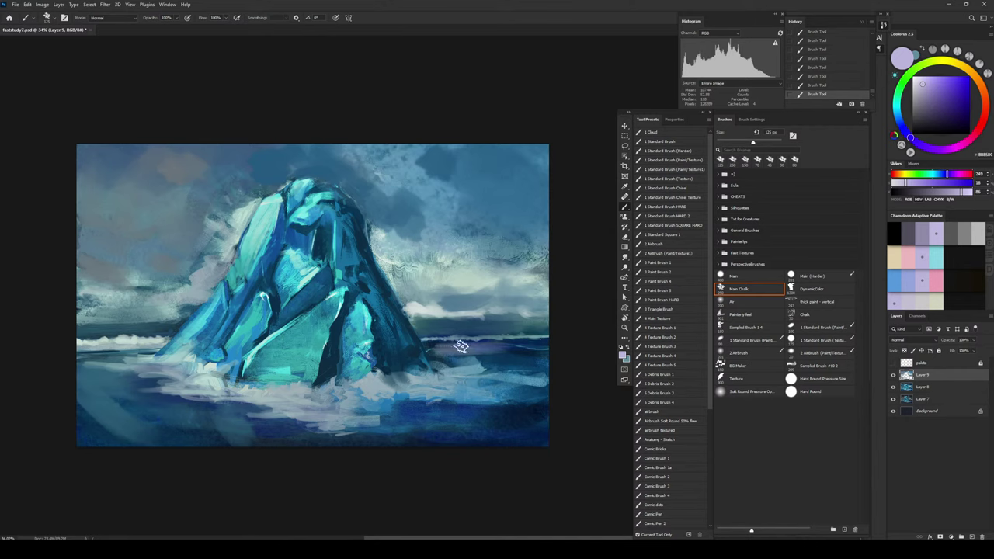
Step: Blend foam colours sampled from the water into the waves at the iceberg's right base
key(bracketright)
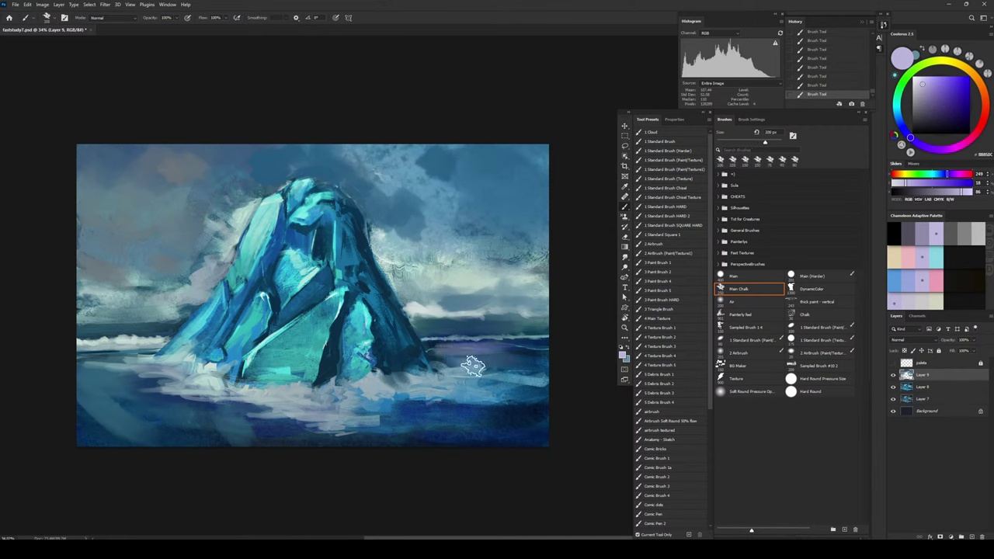
key(bracketleft)
key(bracketleft)
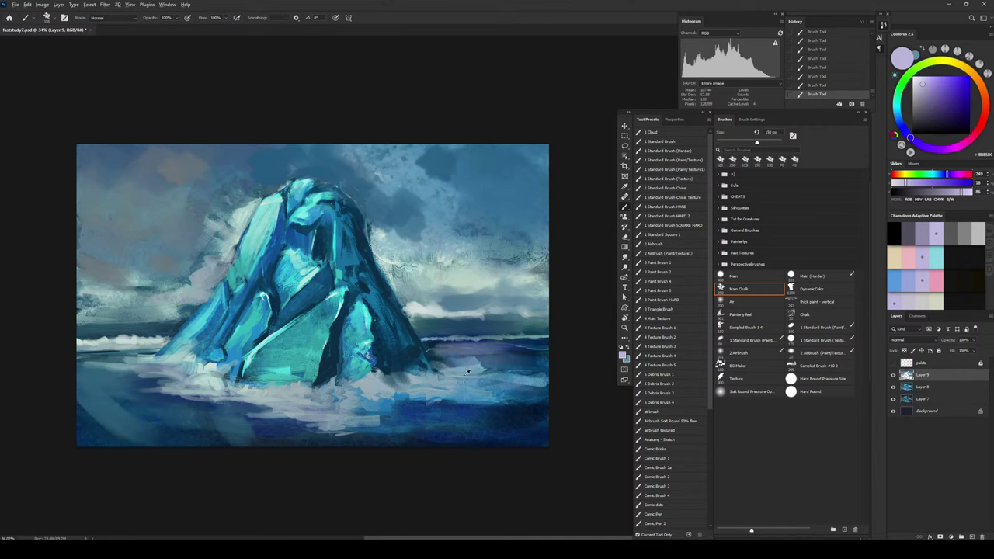
alt+click(476, 377)
key(bracketright)
key(bracketright)
alt+click(387, 381)
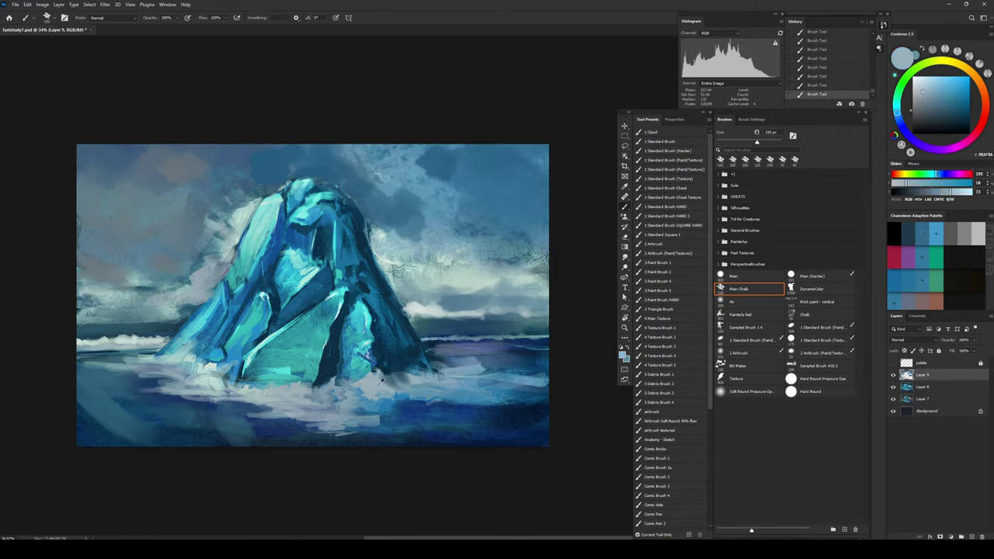
Step: Rework the foam in front of the iceberg with sampled greyish blues, using a brush of about 60 px
alt+click(296, 423)
key(bracketleft)
key(bracketleft)
key(bracketleft)
key(bracketleft)
key(bracketleft)
key(bracketleft)
alt+click(245, 391)
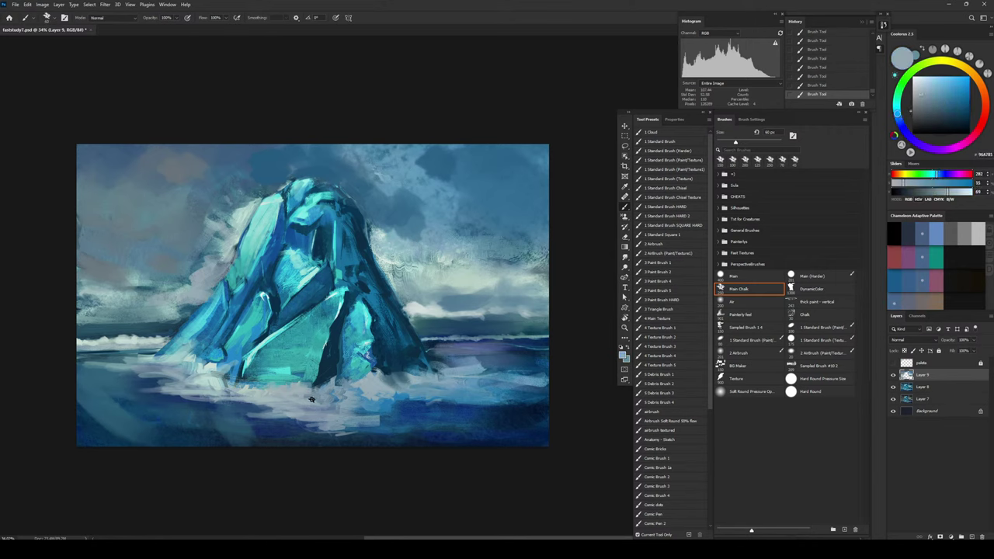
Step: Brush pale greenish-white foam along the waterline at the iceberg's lower left, undoing the stray last stroke
alt+click(214, 384)
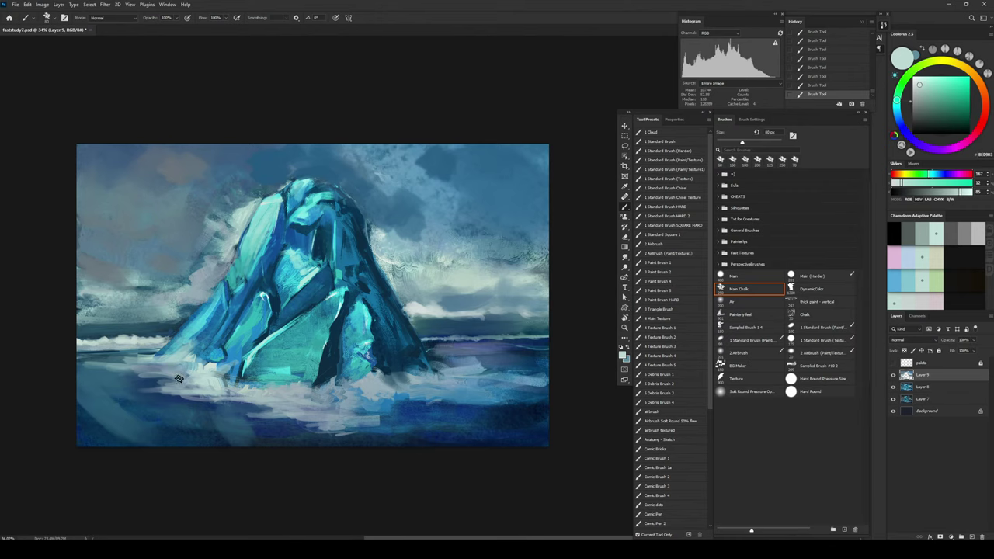
drag(193, 372, 158, 370)
mouse_move(168, 359)
mouse_down()
mouse_move(166, 349)
mouse_move(148, 364)
mouse_up()
key(ctrl+z)
key(bracketleft)
key(bracketleft)
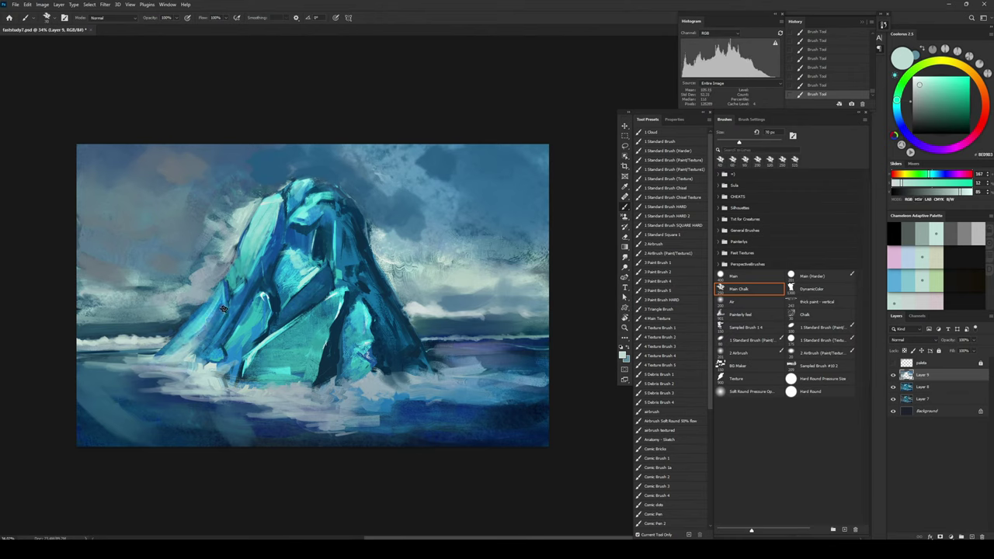
Step: Lighten a sampled cyan and paint a highlight along the iceberg's lower left slope
alt+click(194, 333)
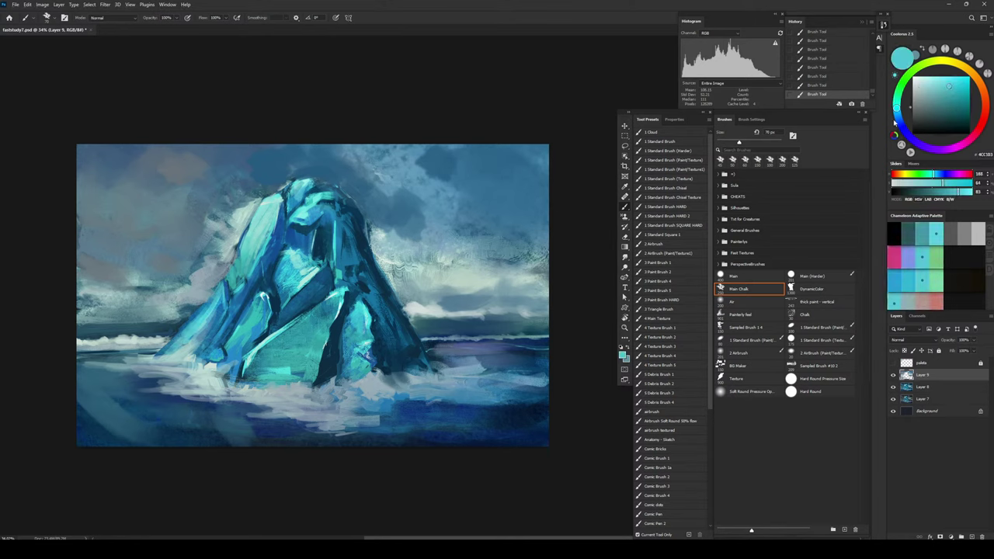
drag(938, 87, 929, 87)
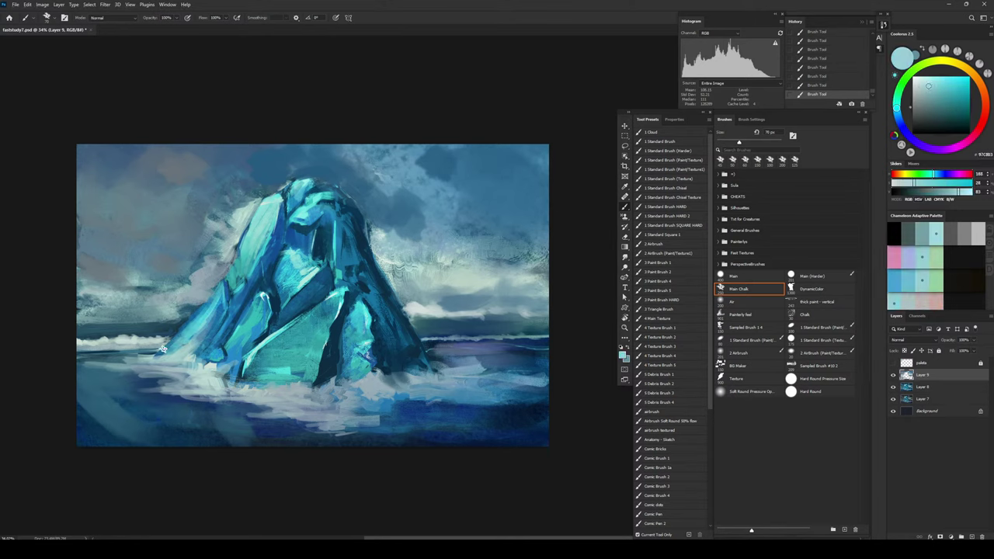
drag(187, 327, 172, 345)
Step: Shift a sampled blue to a muted teal and tint the middle of the iceberg's left slope
alt+click(222, 309)
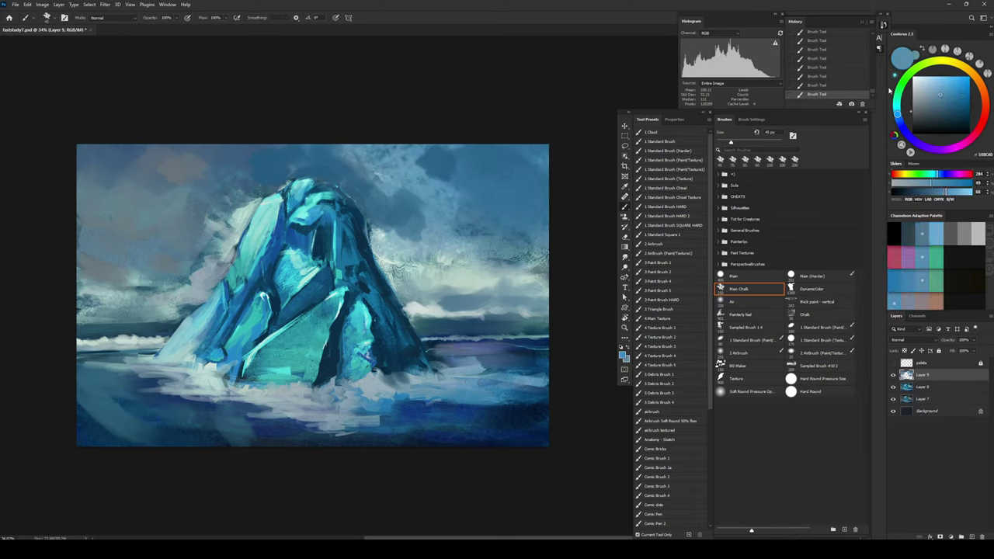
click(896, 109)
click(944, 98)
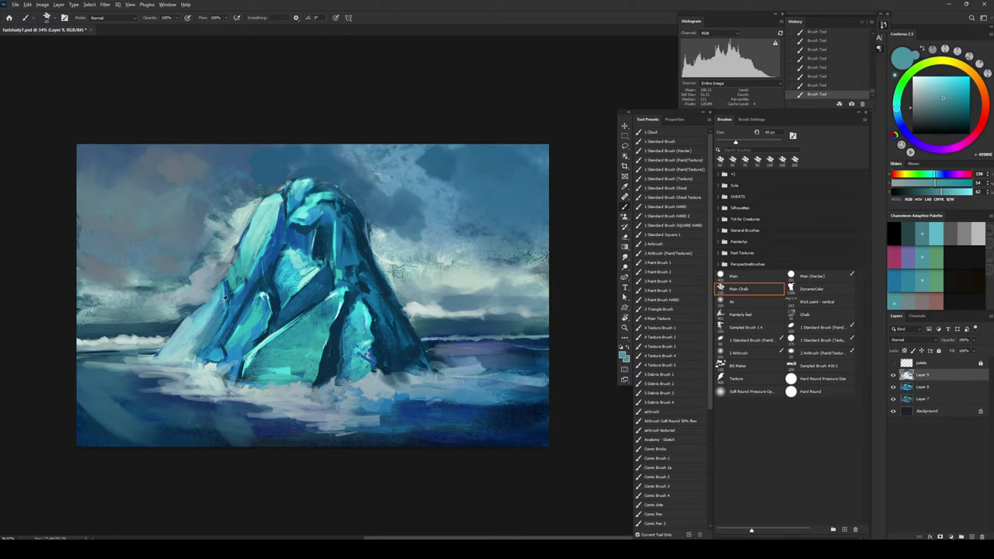
alt+click(222, 299)
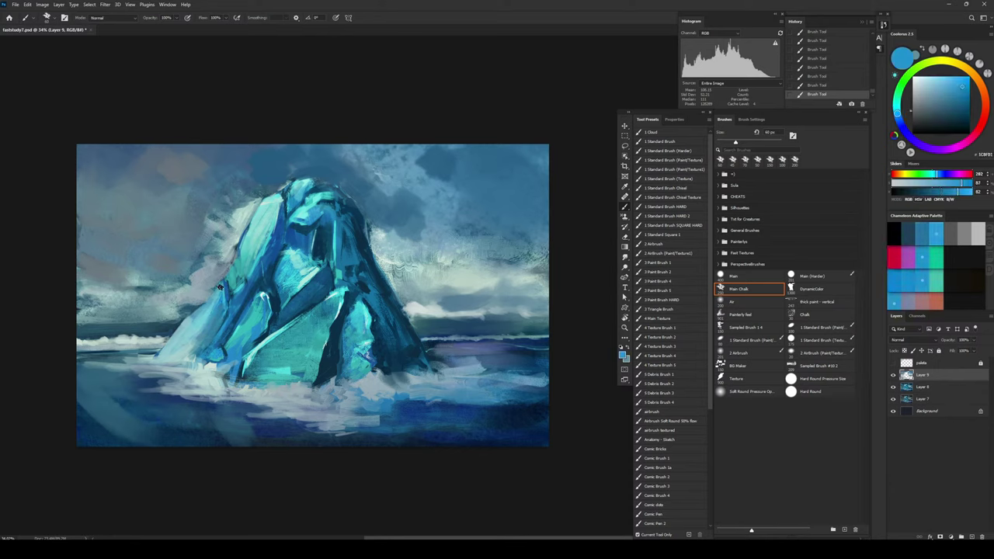
Step: Refine the edge of the left ridge with sampled pale cyan and mid blue at 40 px
alt+click(215, 301)
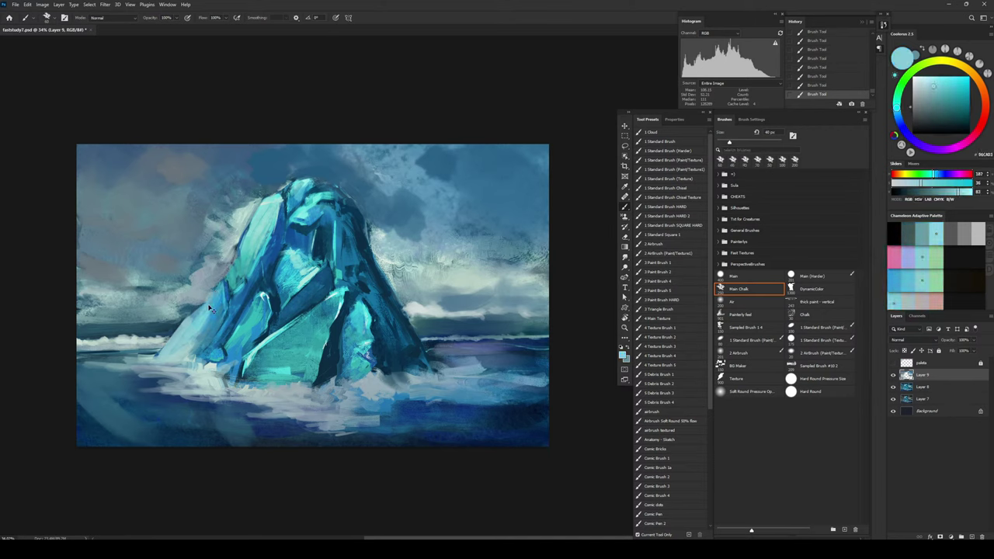
key(ctrl+z)
drag(202, 309, 206, 311)
alt+click(221, 303)
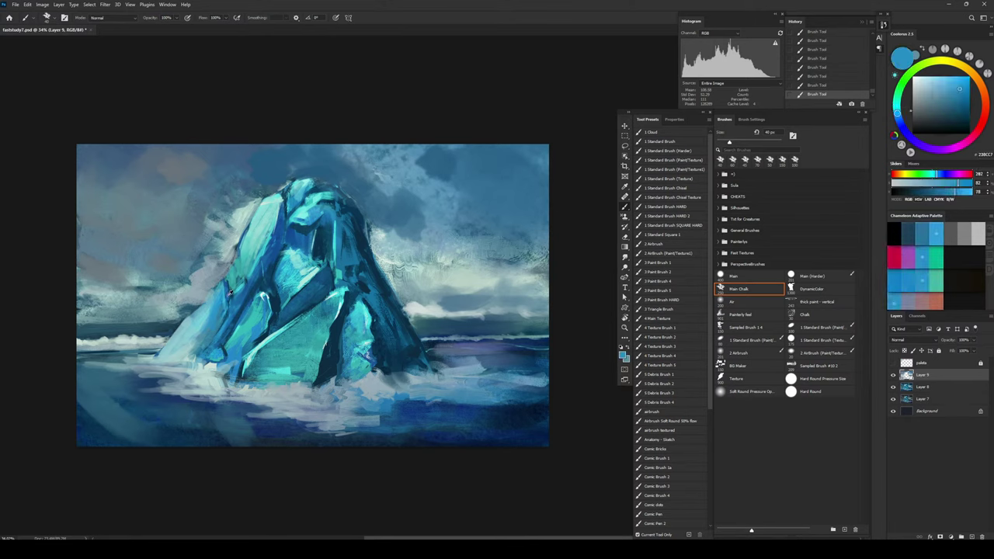
alt+click(212, 310)
alt+click(221, 310)
Step: Paint light aqua strokes down the iceberg's upper left face, enlarging the brush to 60 px for the broader stroke
alt+click(256, 227)
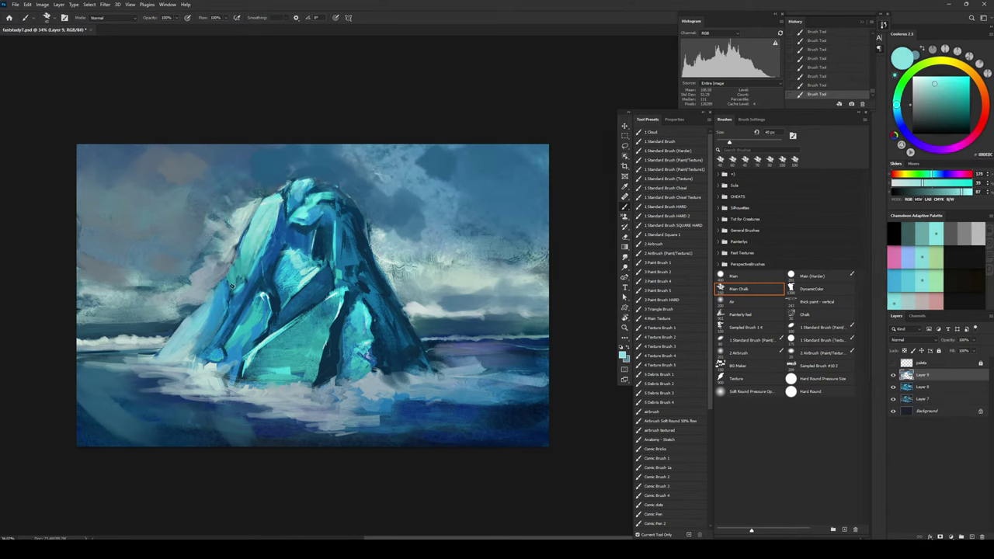
drag(241, 247, 223, 331)
drag(244, 253, 227, 326)
key(bracketright)
key(bracketright)
mouse_move(257, 241)
mouse_down()
mouse_move(229, 319)
mouse_move(246, 286)
mouse_move(237, 276)
mouse_up()
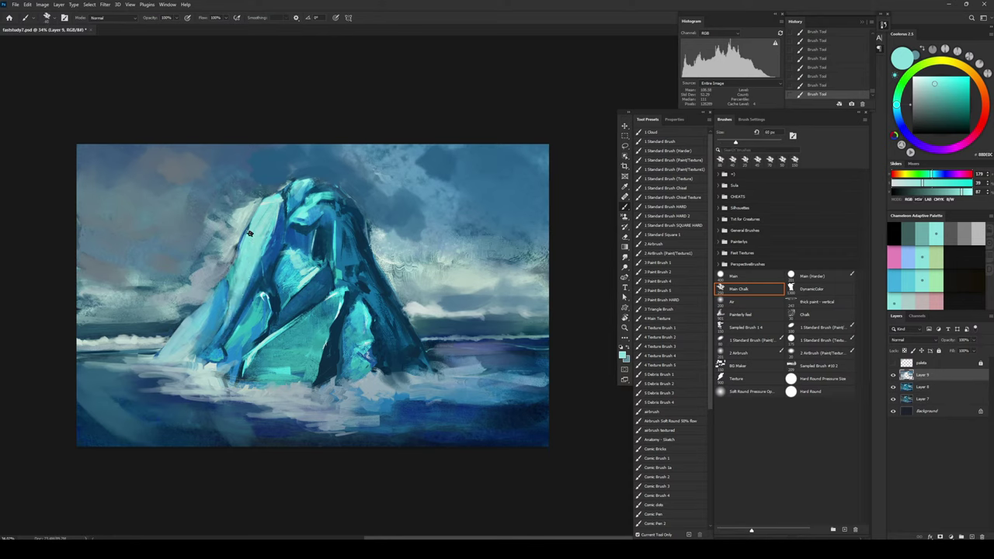
Step: Paint a sampled medium cyan along the outer edge of the left ridge with a 40 px brush
alt+click(218, 309)
alt+click(224, 287)
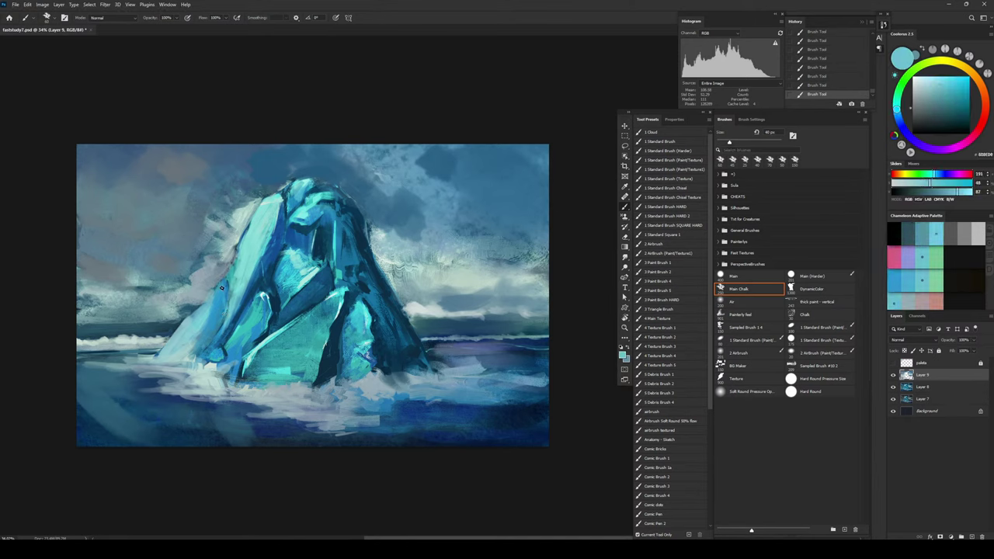
drag(221, 291, 211, 306)
Step: Clean up the iceberg's lower left silhouette with sampled ice and grey-blue sky colours at 25 px
alt+click(197, 318)
key(bracketleft)
key(bracketleft)
key(bracketleft)
alt+click(169, 304)
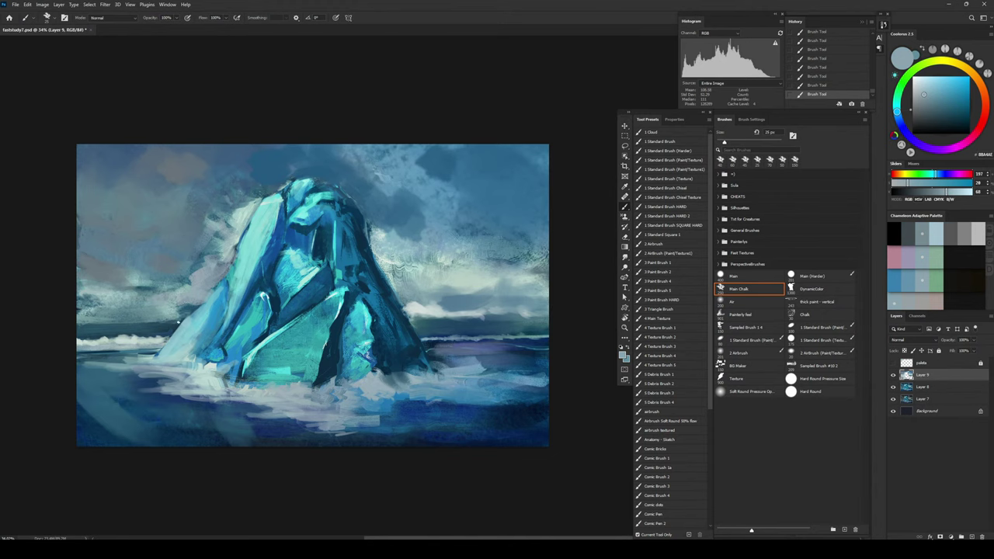
Step: Brighten the clouds left of the iceberg with a sampled pale grey-cyan and a 400 px brush
alt+click(237, 241)
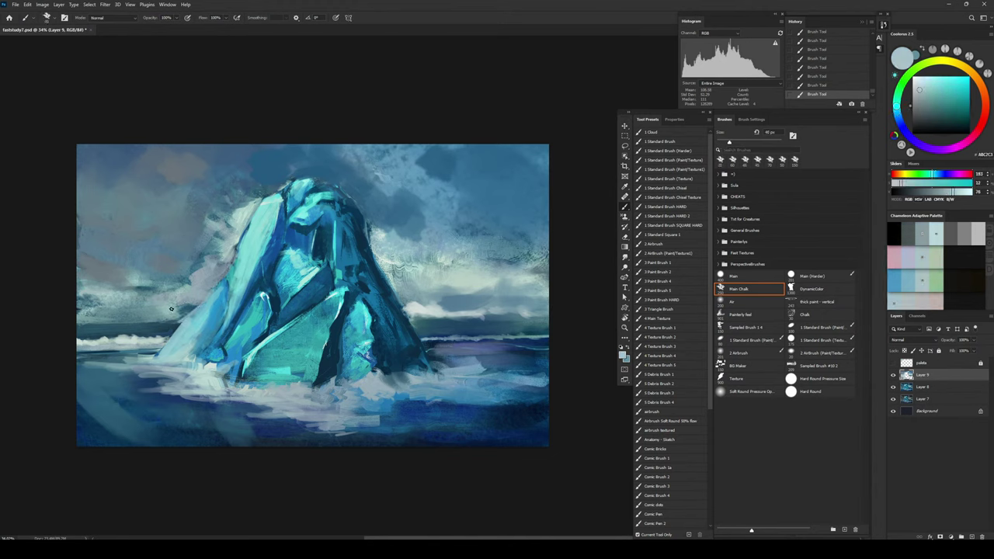
key(bracketright)
key(bracketright)
key(bracketright)
key(bracketright)
key(bracketright)
key(bracketright)
key(bracketright)
key(bracketright)
key(bracketright)
key(bracketright)
key(bracketright)
key(bracketright)
key(bracketright)
key(bracketright)
key(bracketright)
key(bracketright)
key(bracketright)
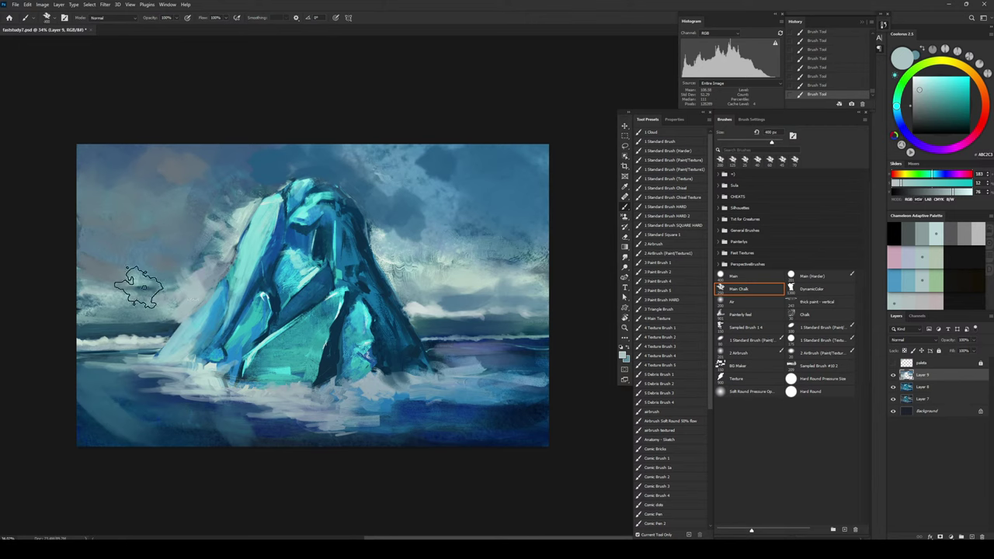
Step: Add streaks of sampled pale foam on the water at the iceberg's left foot with a 90 px brush
alt+click(215, 371)
alt+click(211, 369)
key(bracketleft)
key(bracketleft)
key(bracketleft)
key(bracketleft)
key(bracketleft)
key(bracketleft)
key(bracketleft)
key(bracketleft)
key(bracketleft)
key(bracketleft)
key(bracketleft)
key(bracketleft)
key(bracketleft)
key(bracketleft)
key(bracketleft)
key(bracketleft)
key(bracketleft)
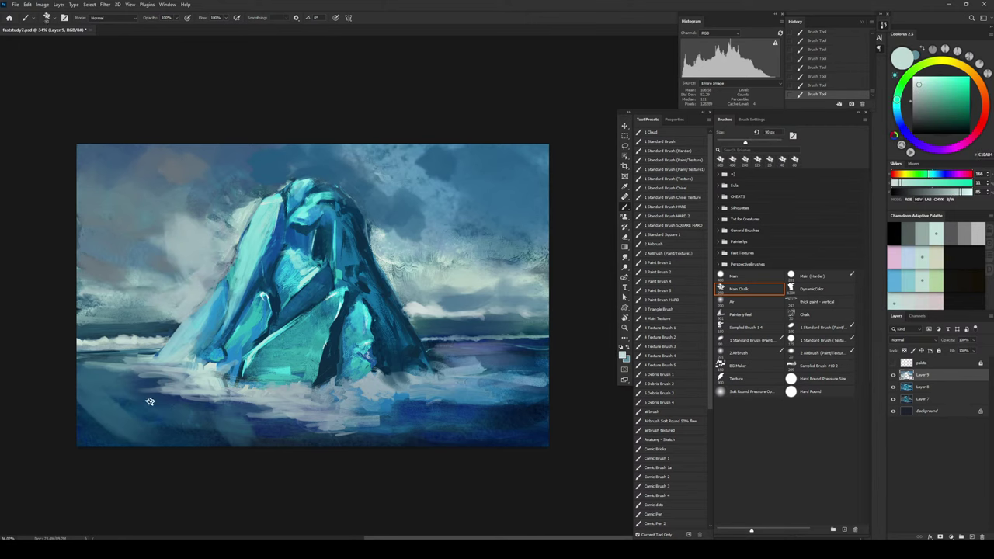
drag(152, 387, 188, 375)
Step: Soften the foam where the iceberg's left base meets the water, using sampled blue-greys at 45 px
key(bracketleft)
alt+click(209, 358)
alt+click(194, 373)
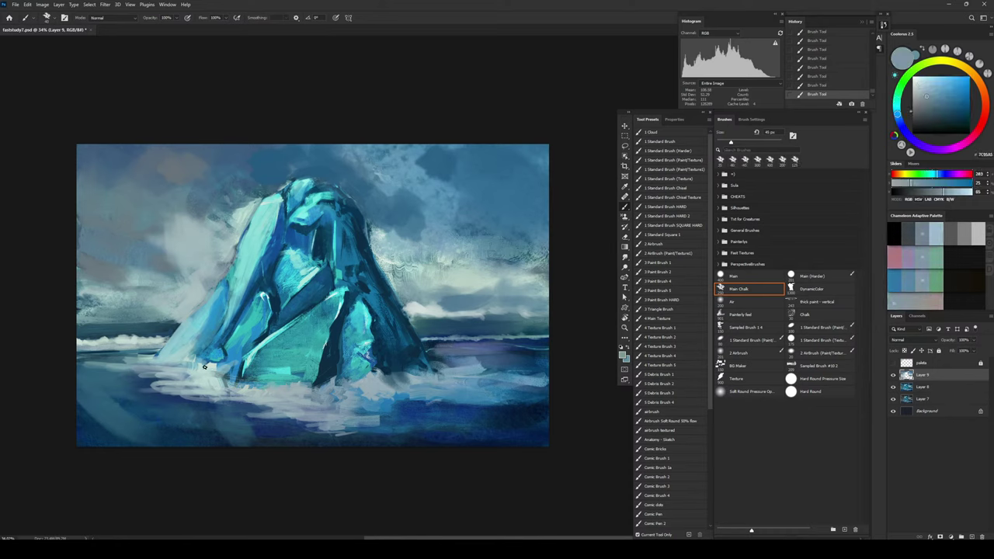
Step: Rework the shadow plane of the left ridge with sampled blues at 60 px and pale cyan at 40 px
key(bracketright)
key(bracketright)
alt+click(217, 348)
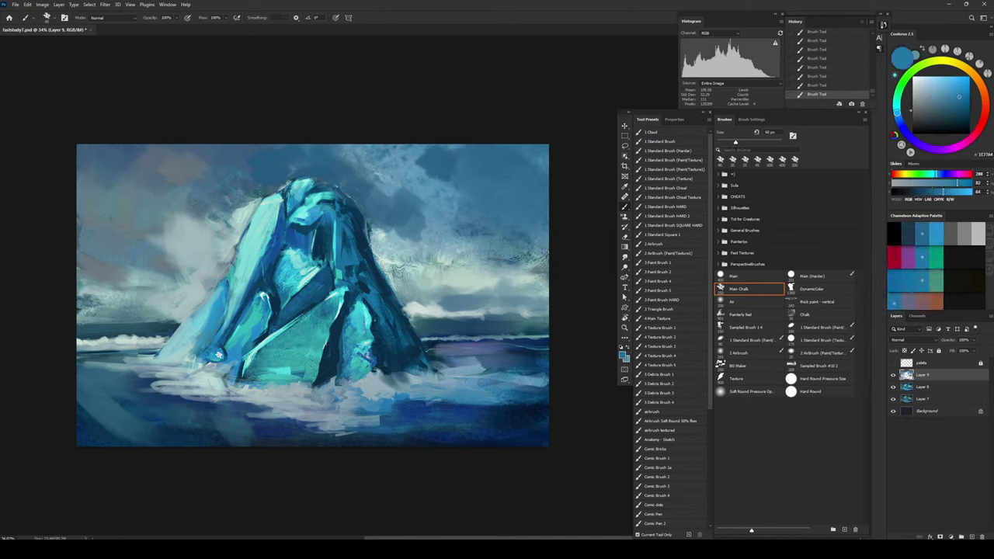
mouse_move(227, 334)
mouse_down()
mouse_move(240, 309)
mouse_move(236, 271)
mouse_up()
alt+click(271, 253)
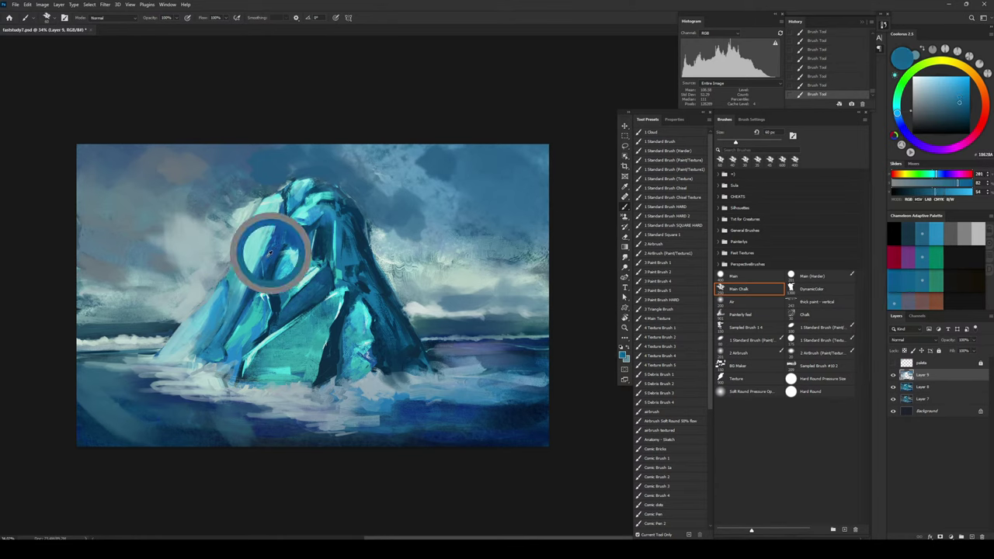
alt+click(229, 286)
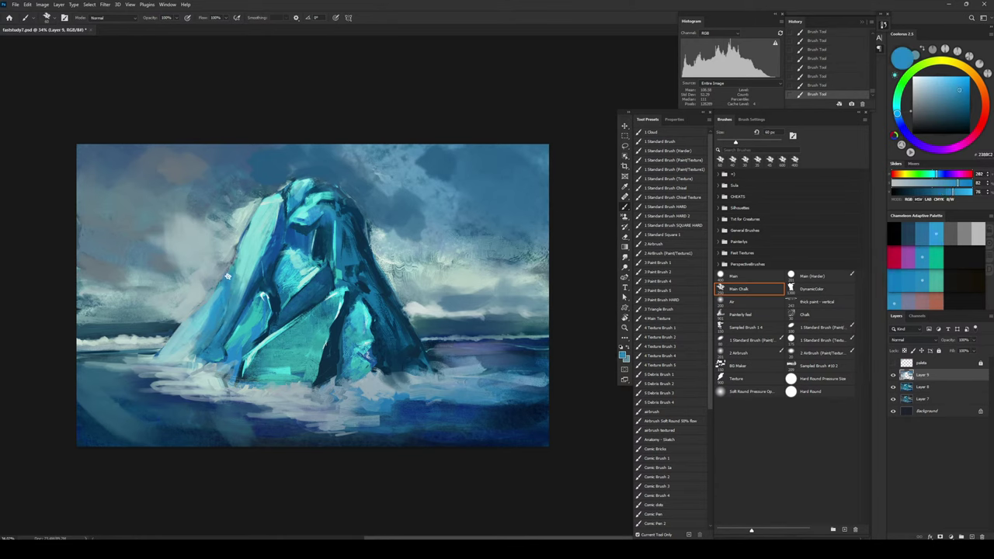
alt+click(220, 299)
key(bracketleft)
key(bracketleft)
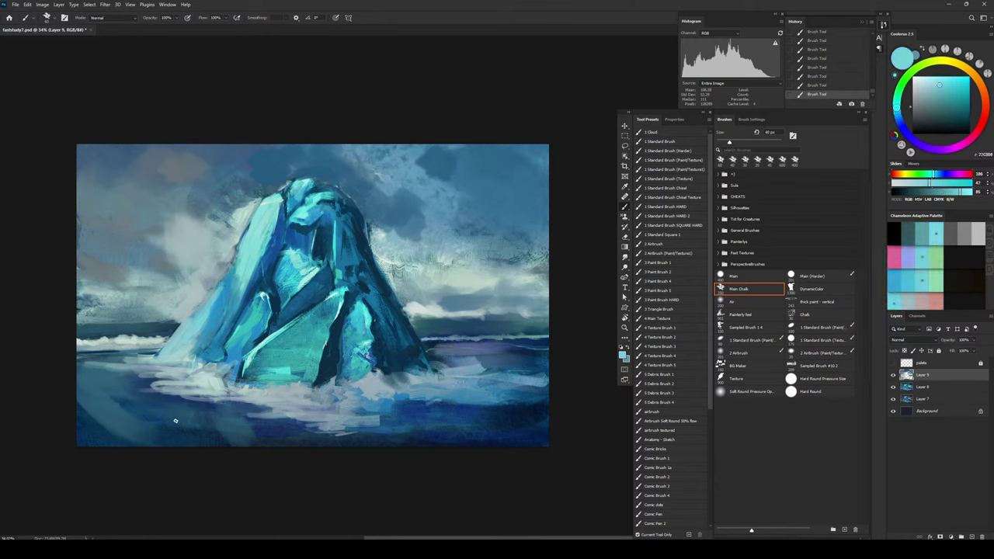
Step: Save the document and merge Layer 9 down into the layer below after comparing the painting without it
key(ctrl+s)
click(892, 374)
click(892, 375)
key(ctrl+e)
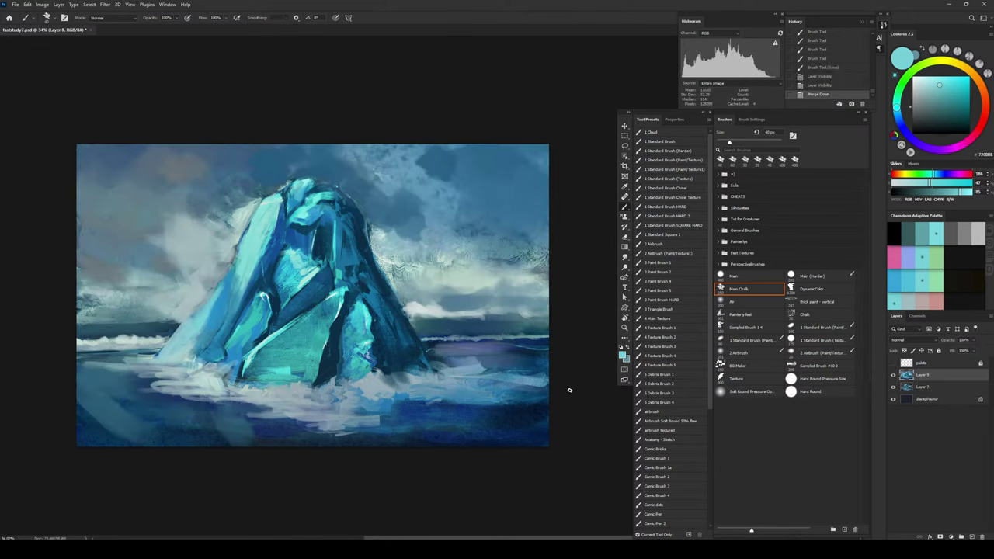
Step: Sample the dark blue of the iceberg's central shadow and dab it into the crevice beside the bright upper left face
alt+click(318, 247)
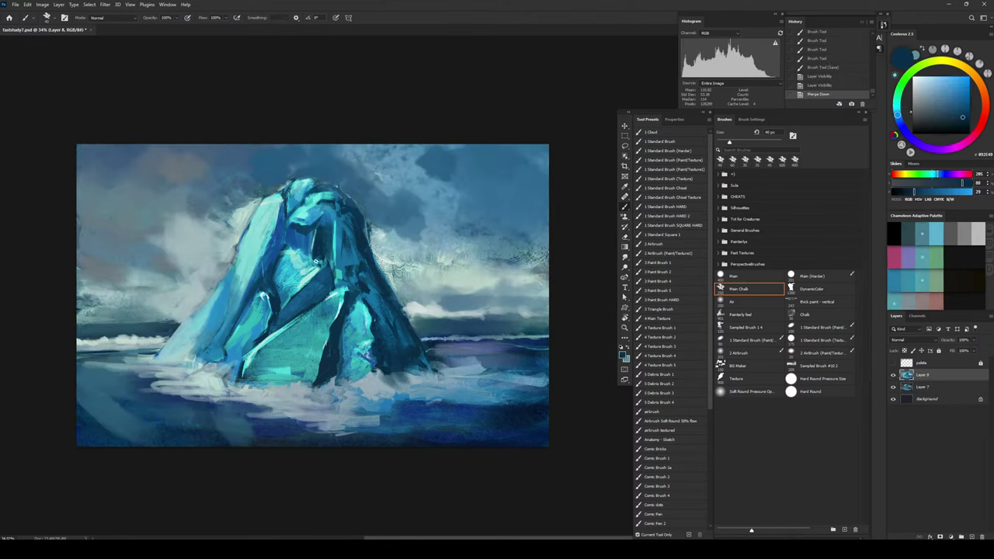
key(bracketright)
key(bracketright)
click(270, 254)
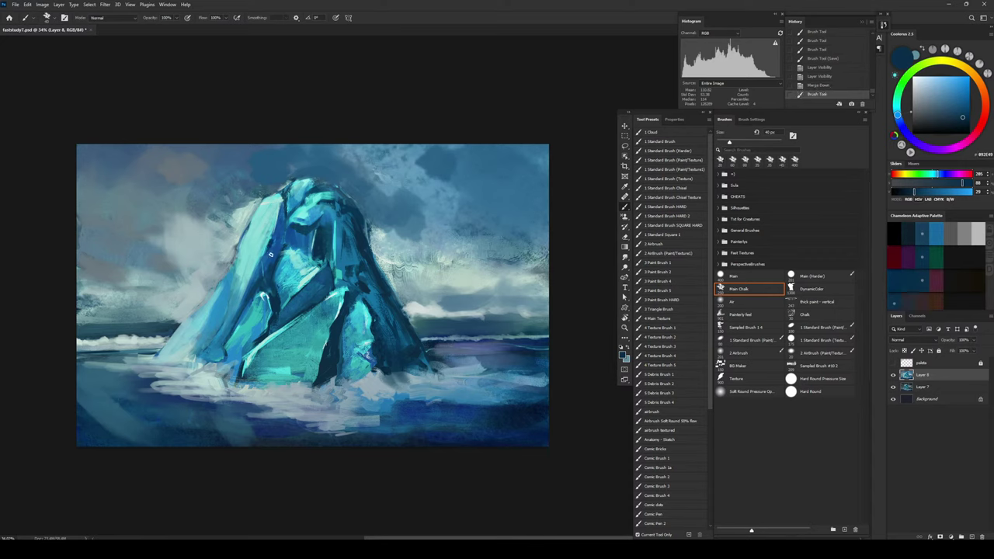
Step: Break up the crevice edge beside the bright upper left ice face with dabs of sampled pale cyan and dark blue
click(273, 245)
click(264, 260)
alt+click(269, 229)
key(bracketleft)
key(bracketleft)
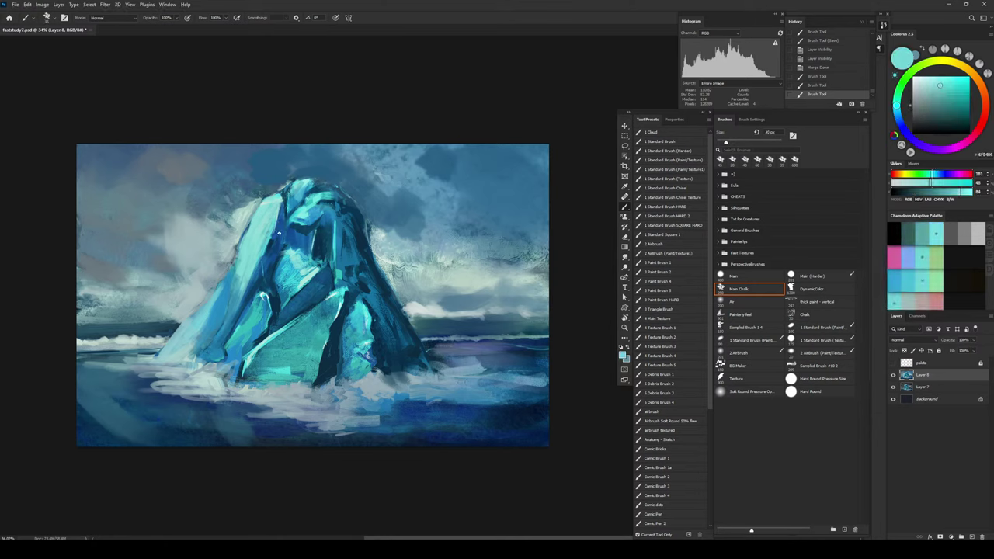
click(277, 235)
alt+click(274, 245)
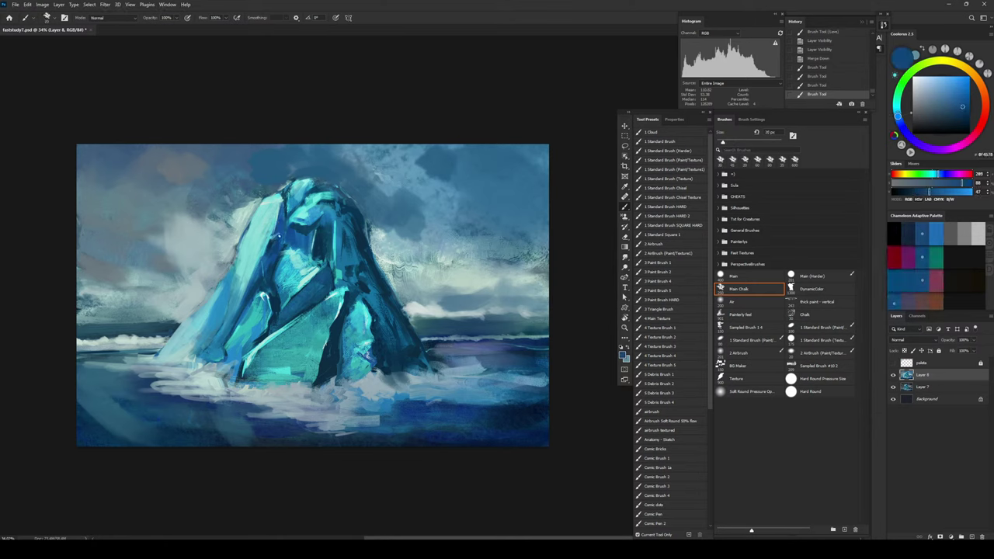
click(277, 241)
Step: Refine the crevice edge of the upper left ice face with sampled mid and dark blues at 10 px
key(bracketleft)
key(bracketleft)
drag(280, 225, 274, 235)
alt+click(278, 228)
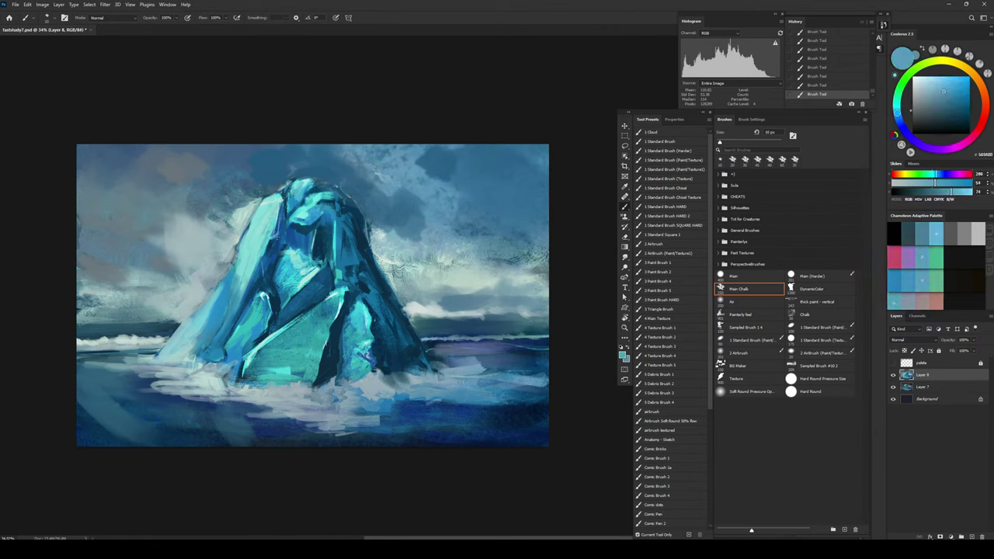
alt+click(275, 240)
key(ctrl+z)
alt+click(272, 241)
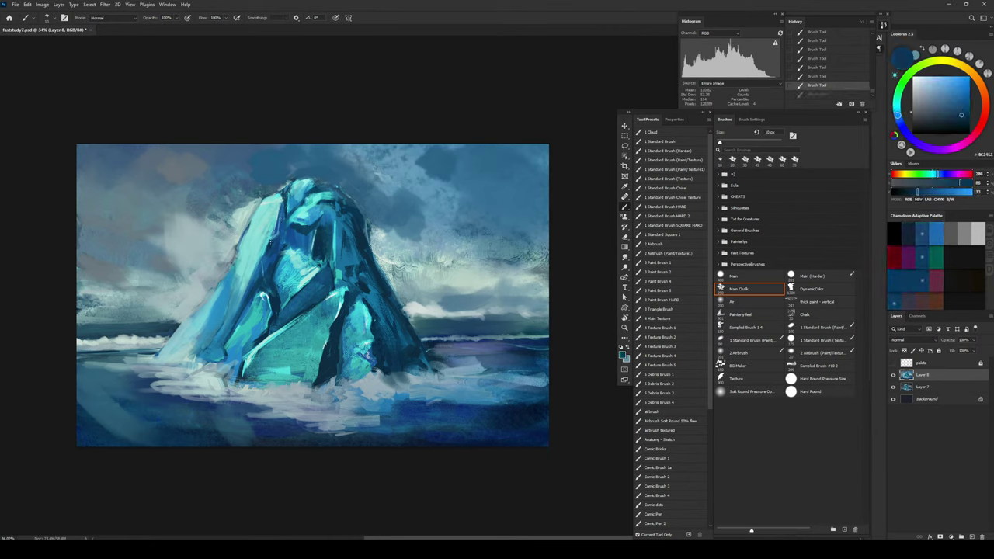
click(280, 231)
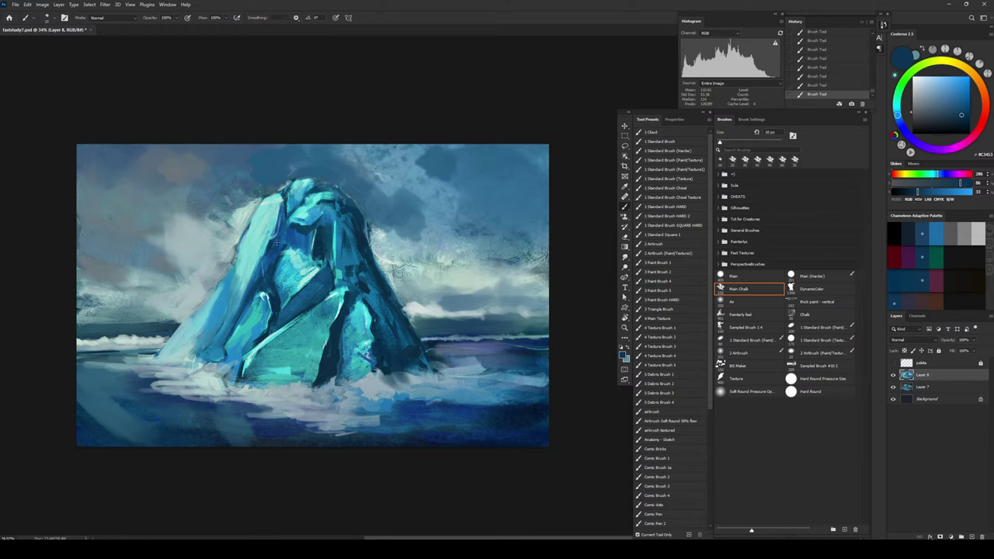
Step: Repaint the foot of the left ridge and its foam line with sampled cyan, blue and pale blue-grey
alt+click(275, 286)
alt+click(263, 220)
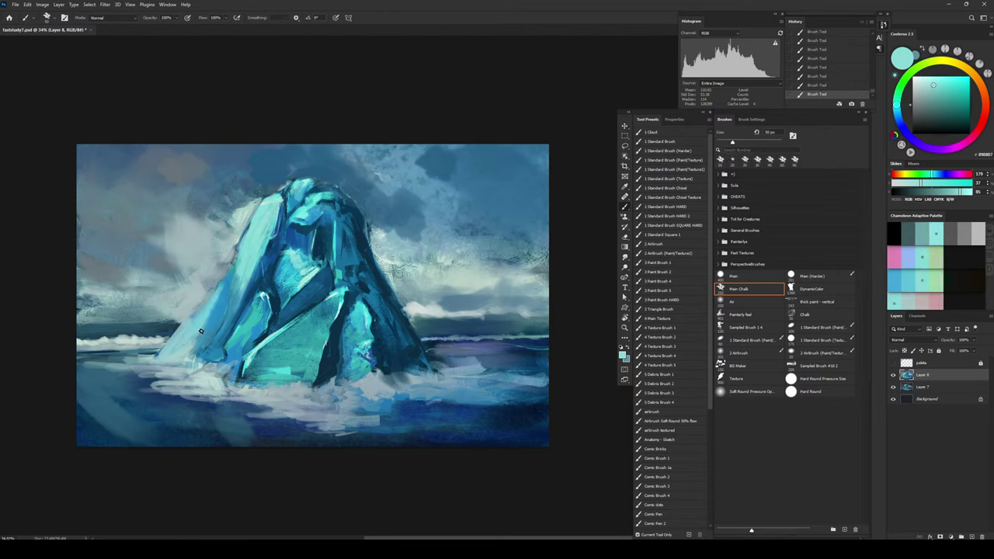
alt+click(220, 309)
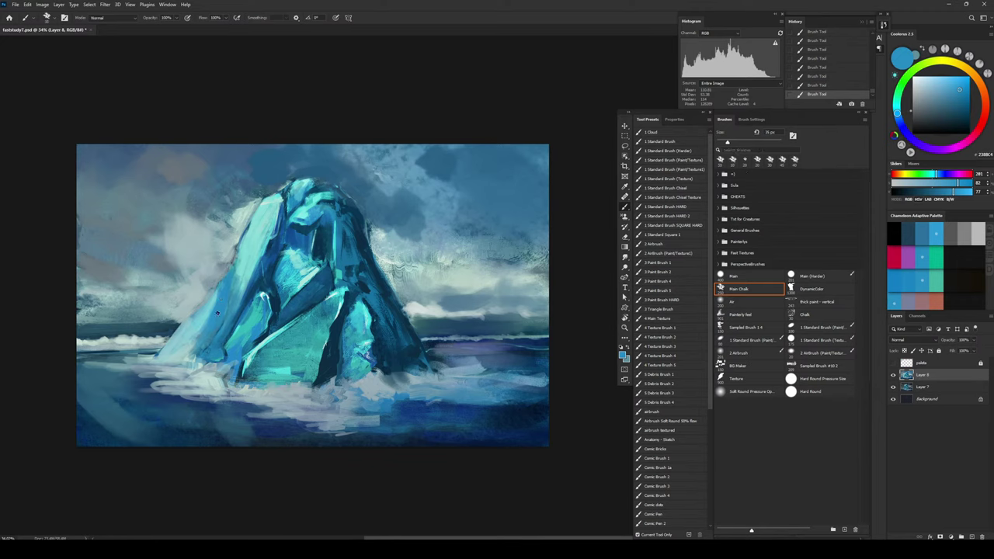
alt+click(188, 364)
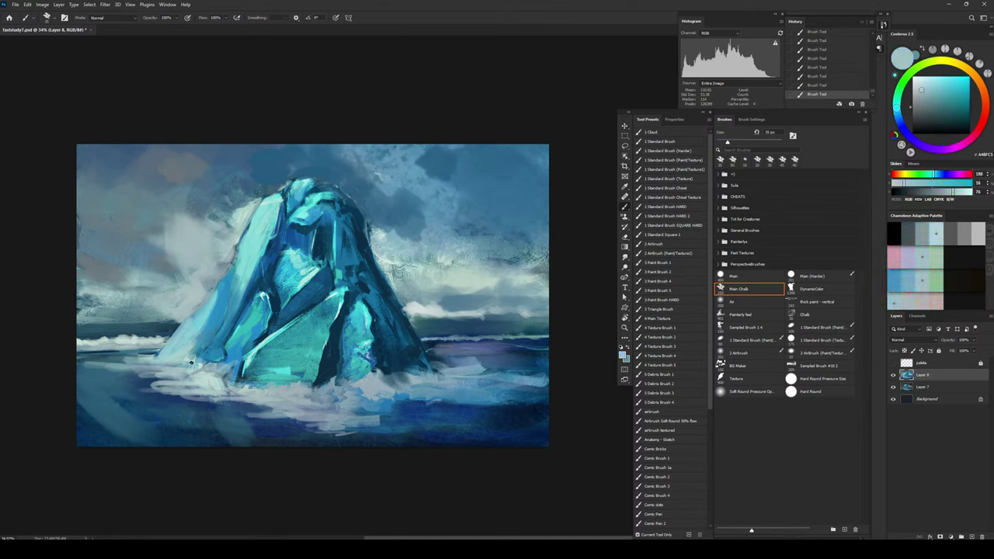
mouse_move(212, 341)
mouse_down()
mouse_move(199, 358)
mouse_move(212, 349)
mouse_move(217, 364)
mouse_up()
alt+click(205, 358)
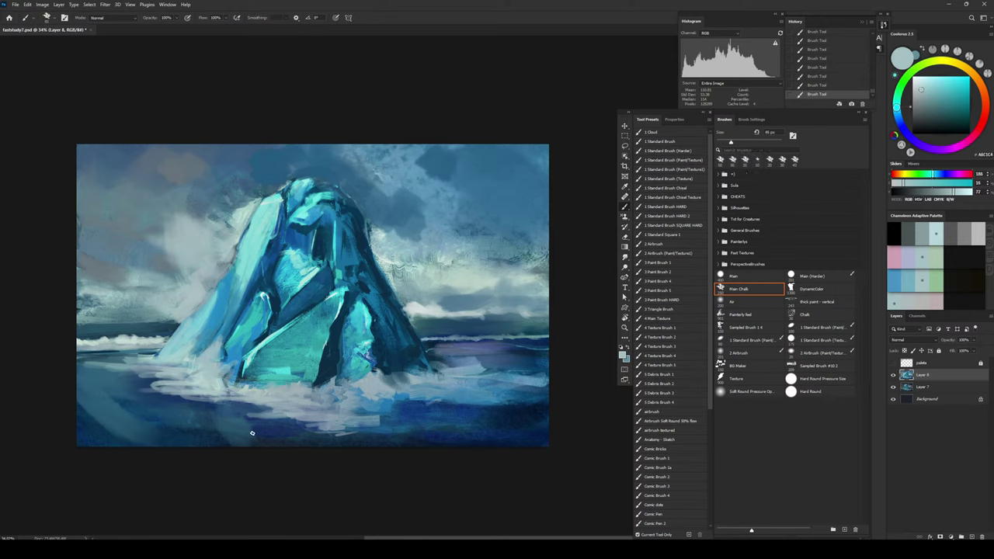
Step: Lay sampled navy and dark blue over the water in the painting's lower left, just below the foam, at 70 to 100 px
alt+click(527, 425)
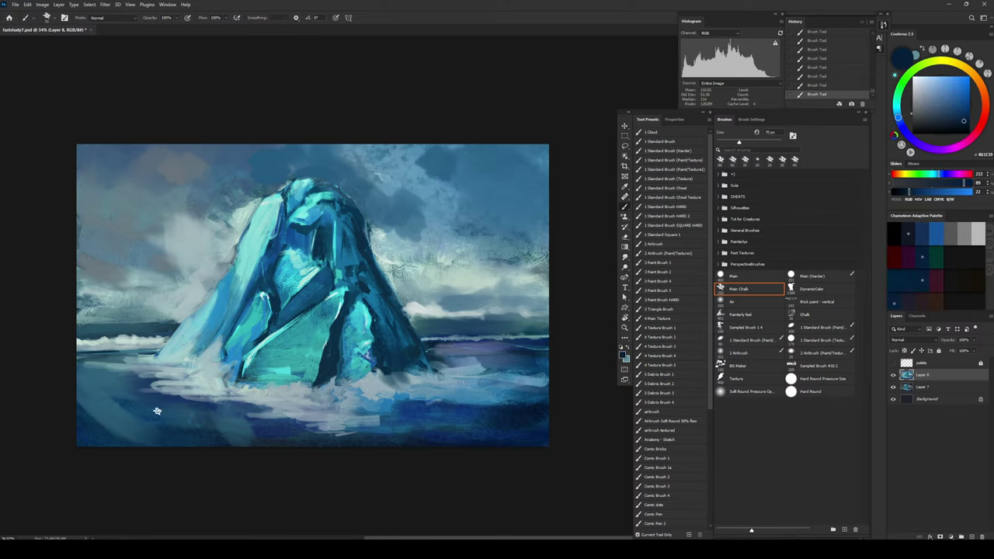
mouse_move(156, 411)
mouse_down()
mouse_move(222, 424)
mouse_move(241, 411)
mouse_move(167, 420)
mouse_move(251, 417)
mouse_move(228, 411)
mouse_move(213, 426)
mouse_up()
alt+click(507, 358)
key(bracketright)
key(bracketright)
key(bracketright)
alt+click(206, 417)
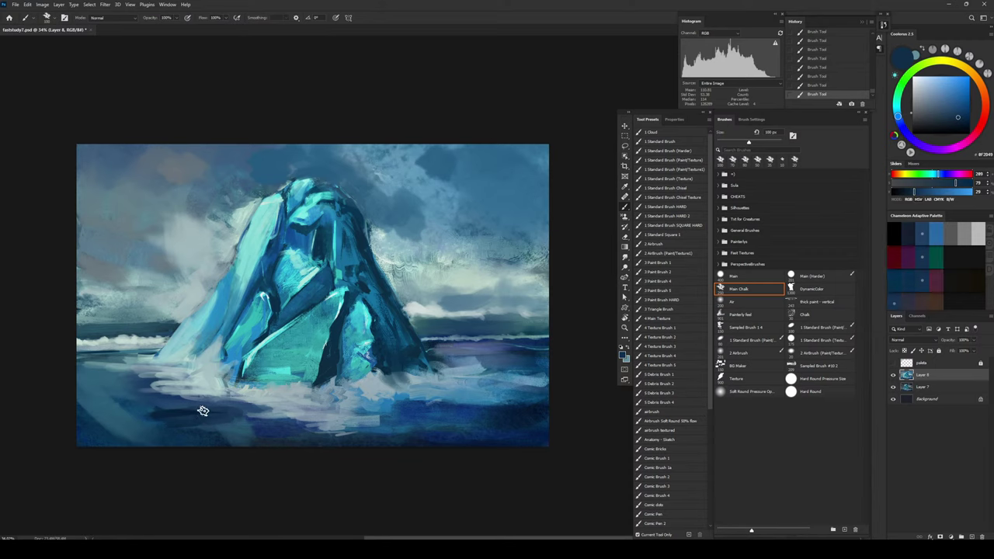
key(bracketleft)
key(bracketleft)
key(bracketleft)
mouse_move(146, 391)
mouse_down()
mouse_move(201, 401)
mouse_move(149, 383)
mouse_move(183, 385)
mouse_up()
key(bracketleft)
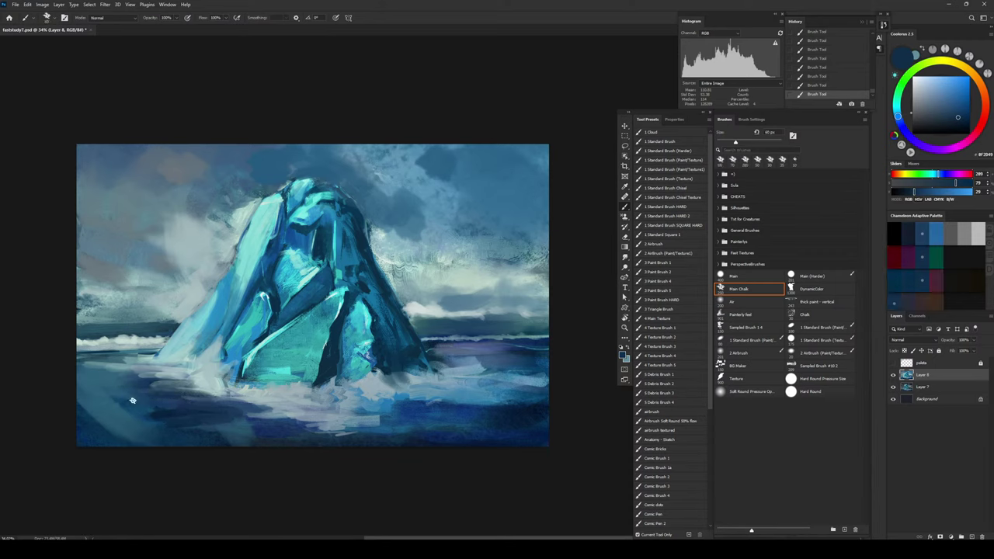
Step: Draw thin foam streaks across the dark lower left water with pale grey-cyan sampled from the foam at 15 px
alt+click(196, 382)
key(bracketleft)
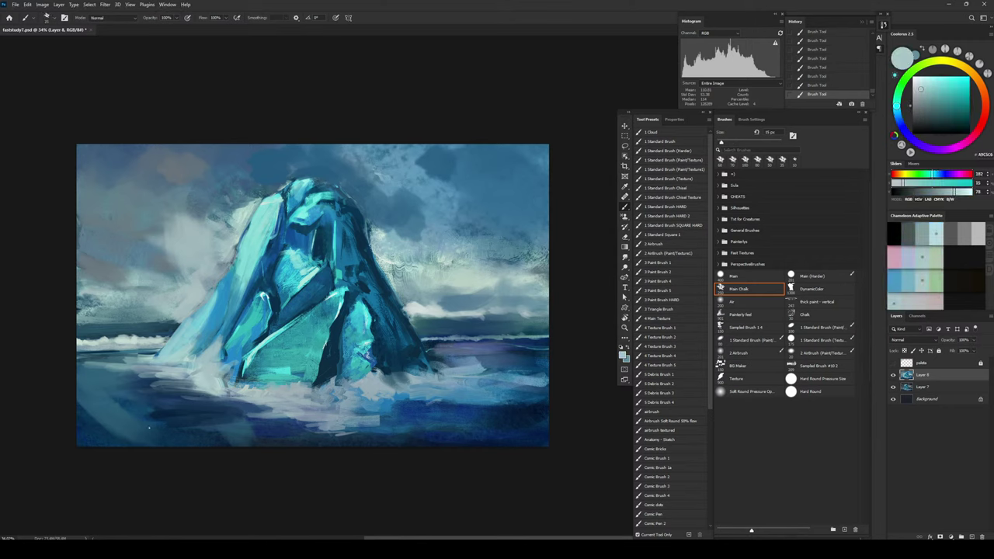
mouse_move(150, 427)
mouse_down()
mouse_move(247, 420)
mouse_move(168, 409)
mouse_move(245, 401)
mouse_up()
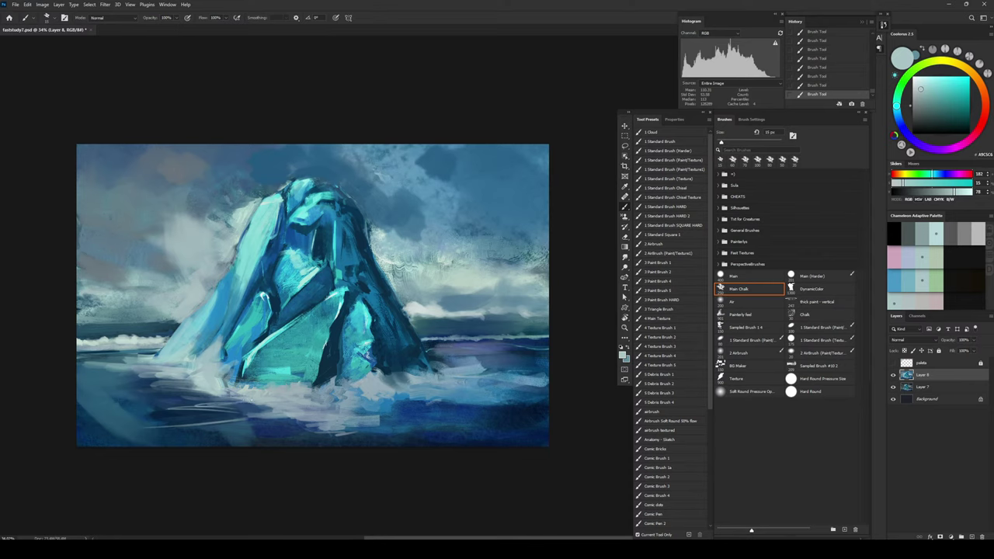
key(bracketleft)
key(bracketleft)
drag(188, 408, 208, 406)
drag(143, 393, 195, 392)
Step: Extend the dark water left of the iceberg up toward the horizon with sampled blues at 100 to 125 px
alt+click(195, 414)
key(bracketright)
key(bracketright)
key(bracketright)
key(bracketright)
key(bracketright)
key(bracketright)
key(bracketright)
key(bracketright)
key(bracketright)
key(bracketright)
key(bracketright)
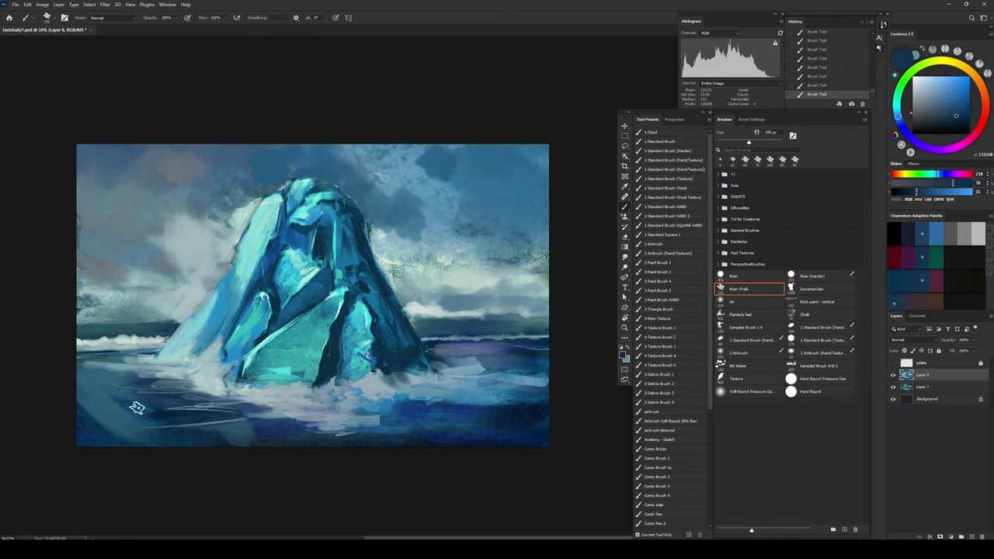
key(bracketleft)
key(bracketleft)
key(bracketleft)
key(bracketleft)
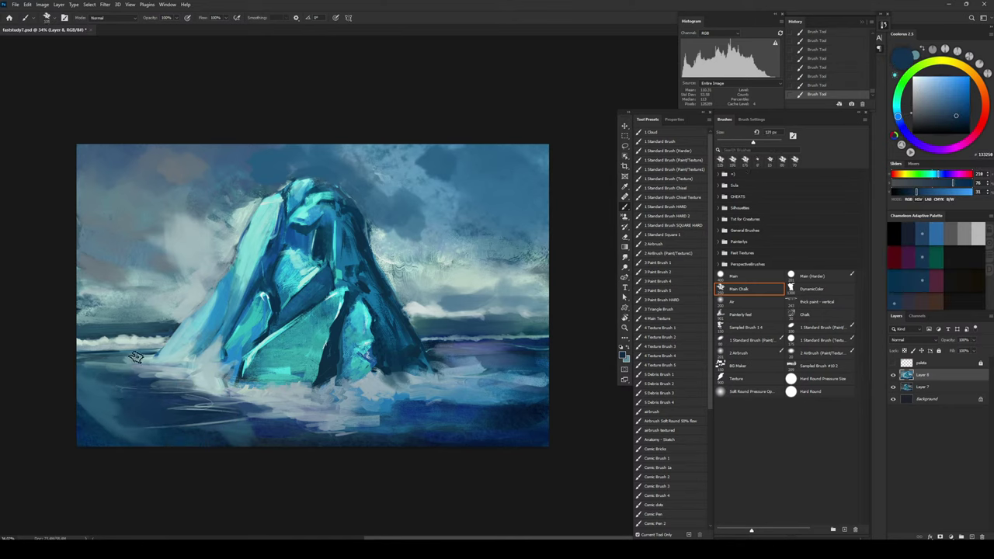
alt+click(154, 358)
alt+click(121, 366)
drag(156, 359, 86, 361)
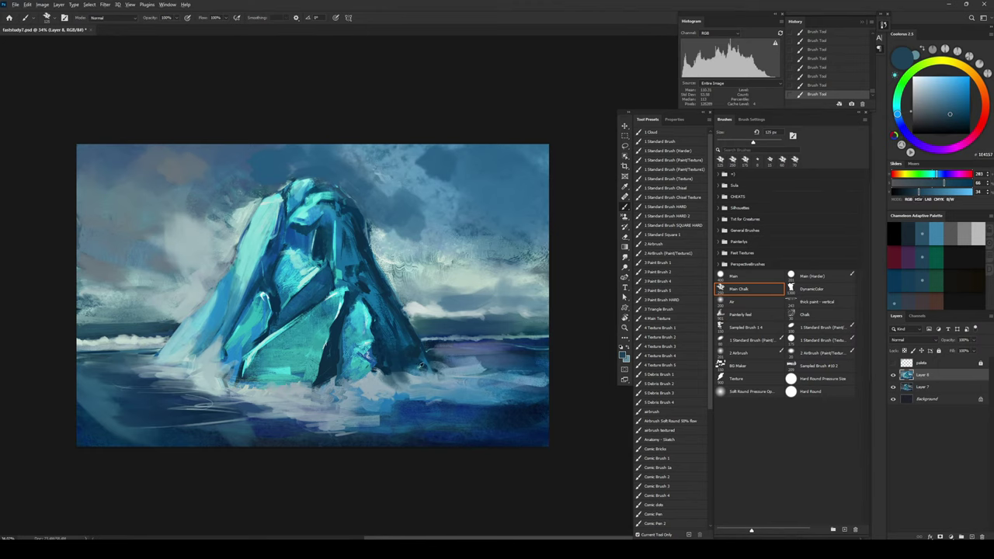
Step: Brush light blue-grey sampled from the foam across the water just below the horizon right of the iceberg at 60 px
alt+click(461, 371)
key(bracketleft)
key(bracketleft)
key(bracketleft)
key(bracketleft)
key(bracketleft)
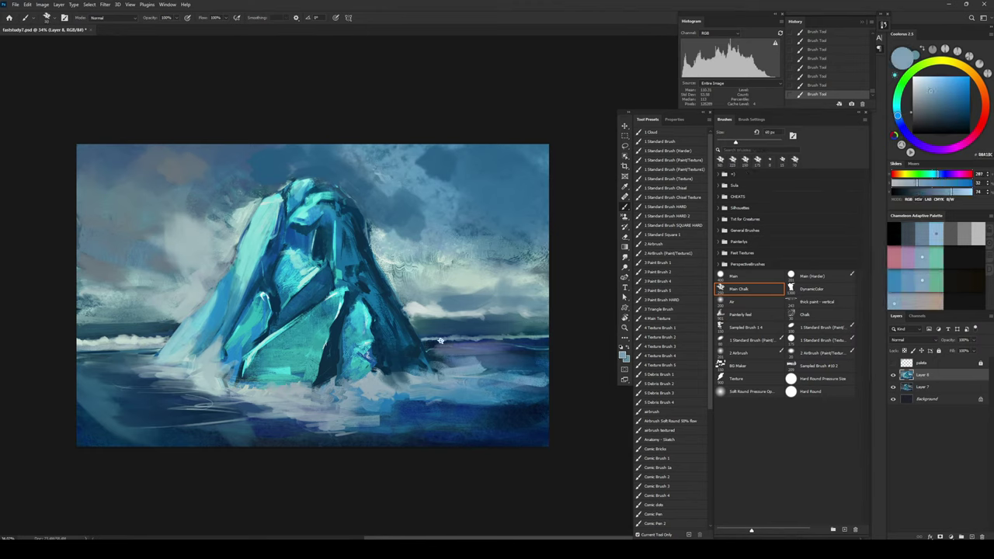
drag(435, 343, 519, 345)
key(bracketright)
key(bracketright)
key(bracketright)
key(bracketright)
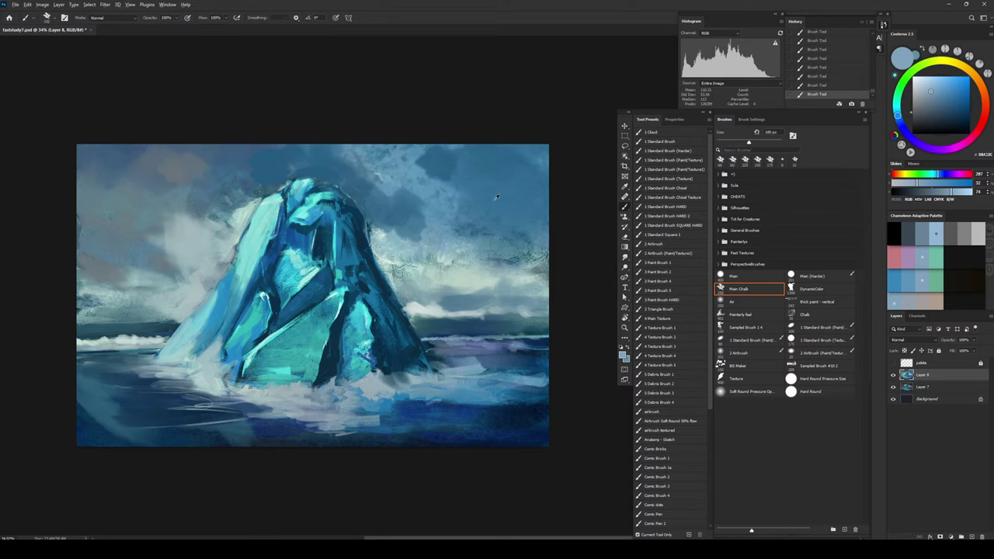
Step: Brush sampled mid blue broadly over the sky right of the iceberg with up to a 1000 px brush, undoing the last stroke
alt+click(381, 195)
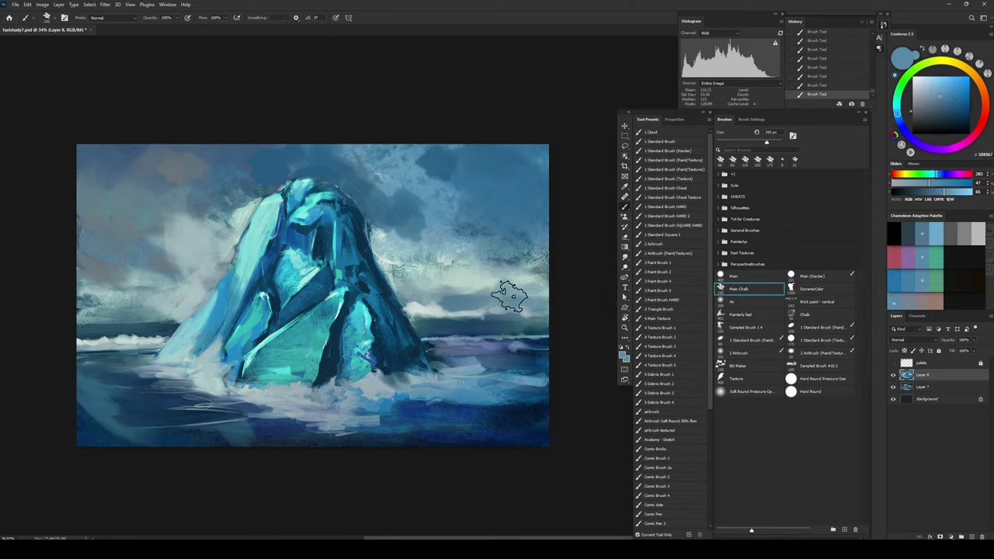
key(bracketright)
key(bracketright)
key(bracketright)
key(bracketright)
key(bracketright)
key(bracketright)
key(bracketright)
key(bracketright)
key(bracketright)
key(bracketright)
key(bracketright)
key(bracketright)
key(bracketright)
drag(395, 211, 493, 287)
key(ctrl+z)
Step: Darken the clouds right of the iceberg with sampled deeper blue and muted grey-blue at 700 px, and save the document
alt+click(368, 184)
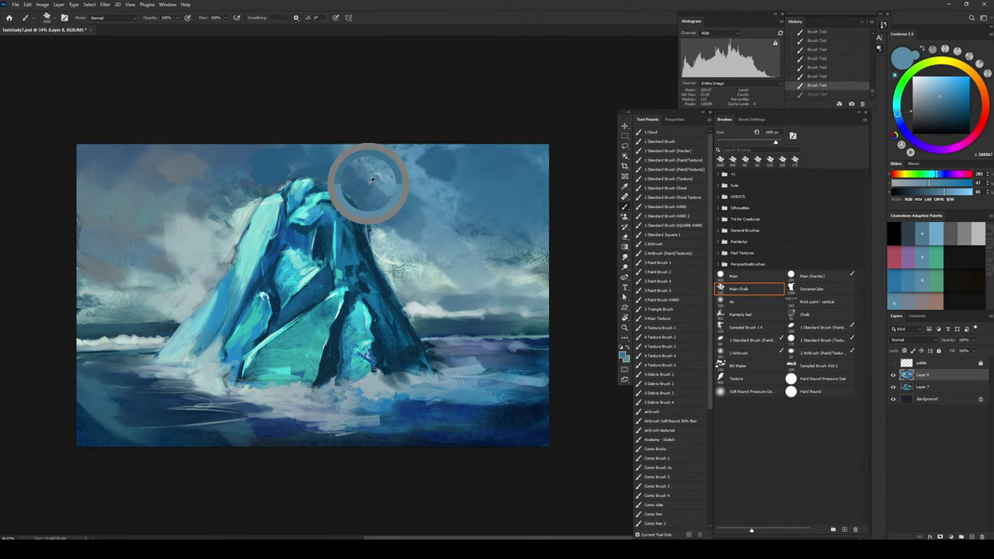
key(bracketleft)
key(bracketleft)
key(bracketleft)
drag(432, 209, 459, 266)
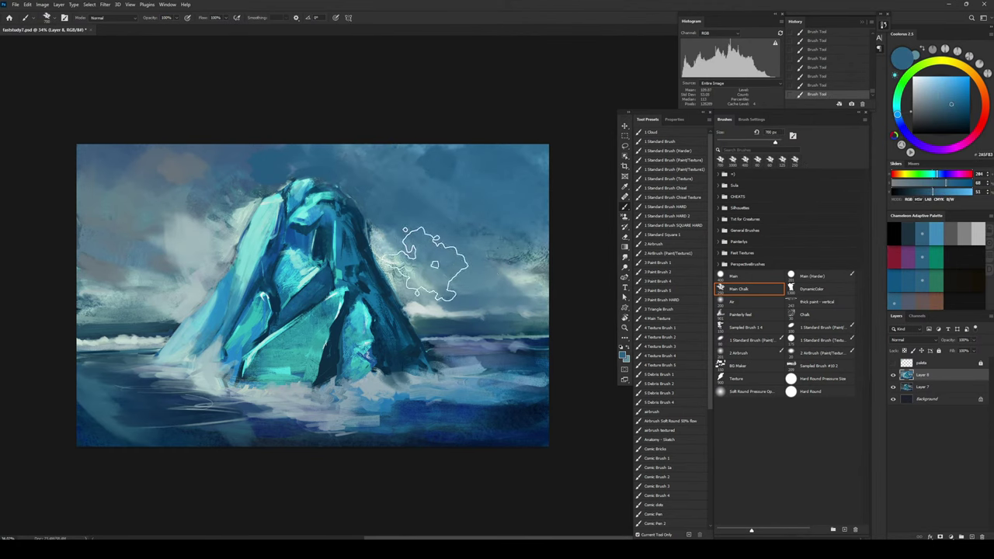
alt+click(225, 245)
alt+click(152, 233)
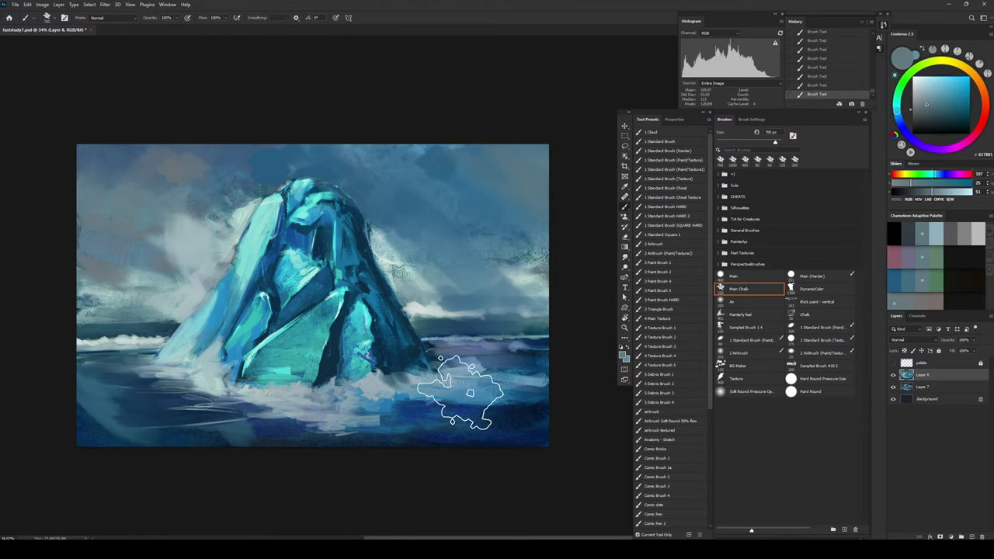
key(ctrl+s)
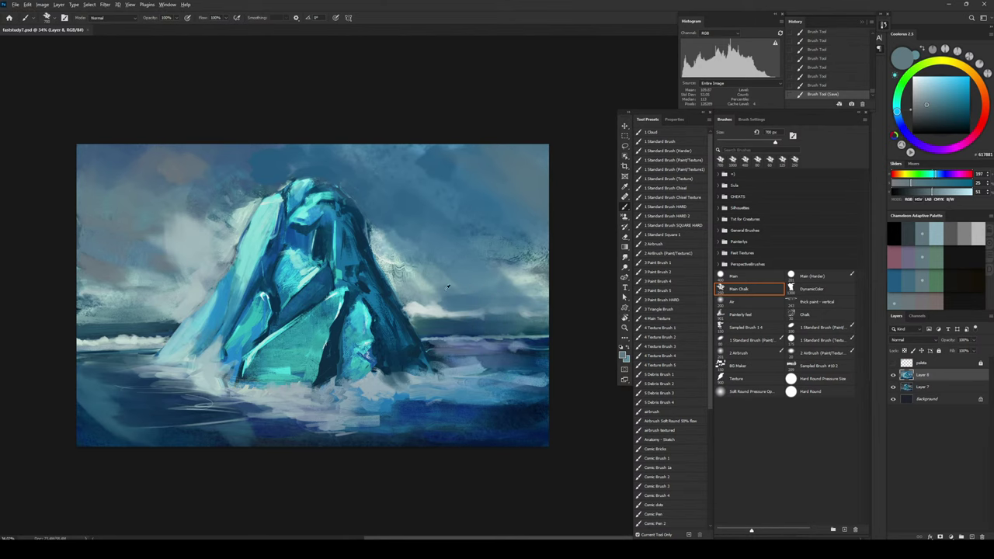
Step: Brush pale grey-cyan sampled from the bright cloud over the low clouds right of the iceberg at 300 px
alt+click(428, 299)
key([)
key([)
key([)
key([)
key([)
alt+click(432, 307)
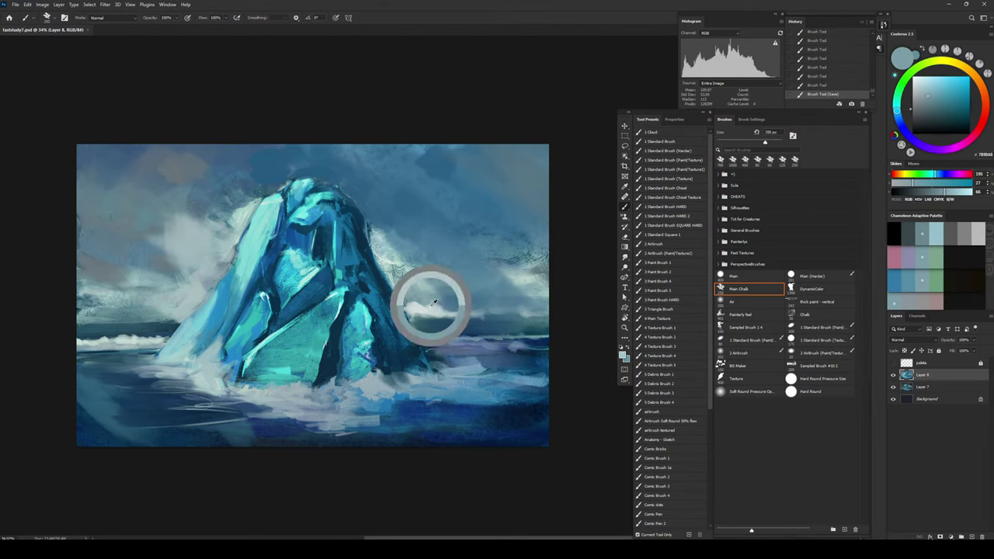
alt+click(433, 303)
key(])
key(])
drag(441, 320, 506, 313)
key(ctrl+z)
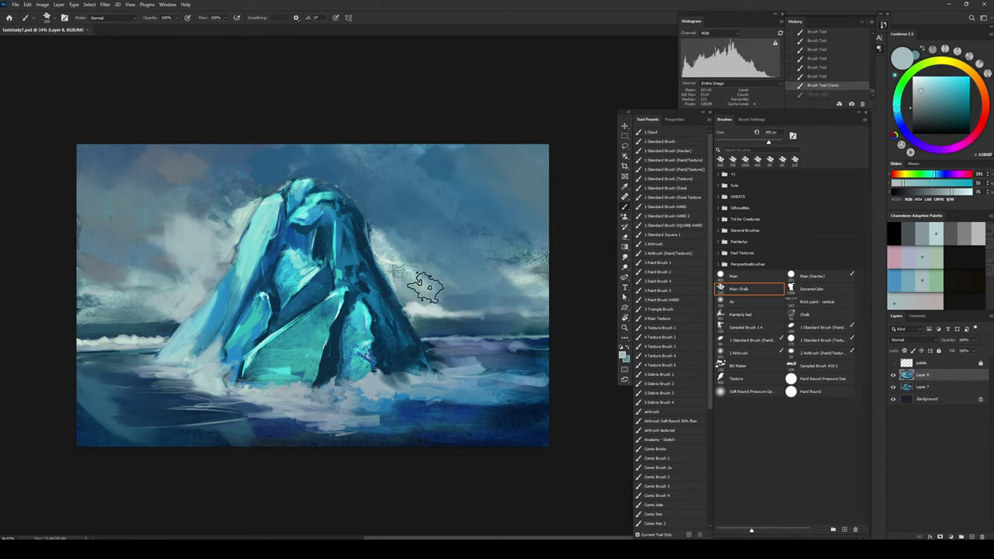
mouse_move(432, 309)
mouse_down()
mouse_move(512, 272)
mouse_move(463, 291)
mouse_move(530, 297)
mouse_up()
Step: Cut dark water shapes into the lower edge of the central foam with navy sampled from the water right of it
key([)
key([)
key([)
key([)
key([)
key([)
key([)
key([)
key([)
key([)
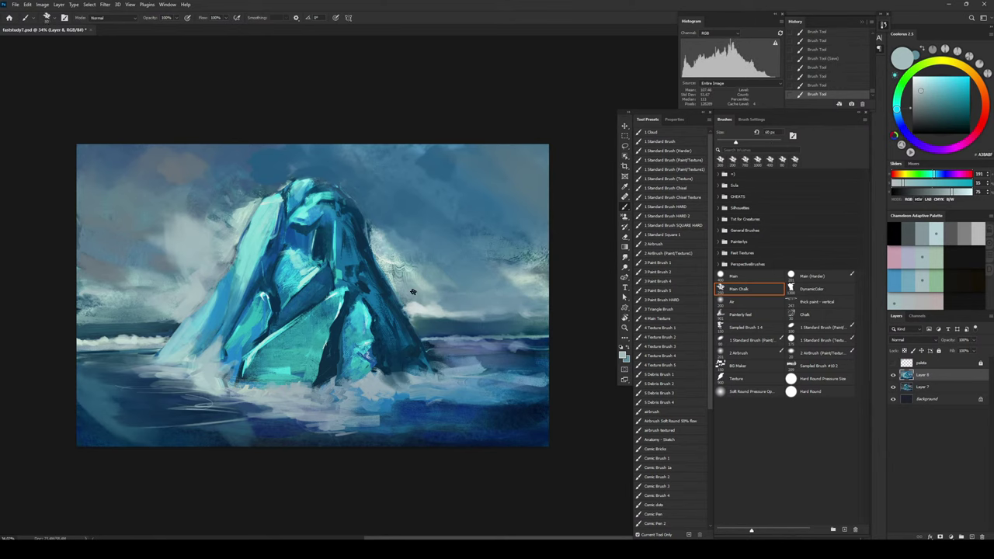
alt+click(470, 410)
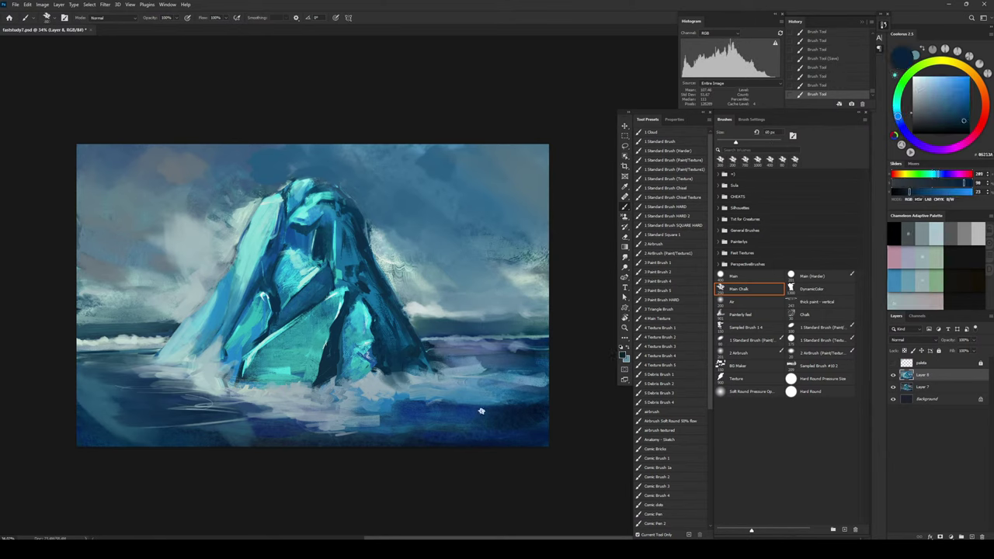
key(bracketleft)
key(bracketleft)
mouse_move(287, 421)
mouse_down()
mouse_move(333, 429)
mouse_move(289, 422)
mouse_move(357, 429)
mouse_move(281, 416)
mouse_move(346, 433)
mouse_up()
key(ctrl+z)
drag(299, 425, 345, 435)
drag(279, 420, 340, 432)
Step: Add fine streaks over the dark water below the central foam with sampled pale blue-grey at 8 px
alt+click(300, 409)
key(bracketleft)
key(bracketleft)
key(bracketleft)
key(bracketleft)
key(bracketleft)
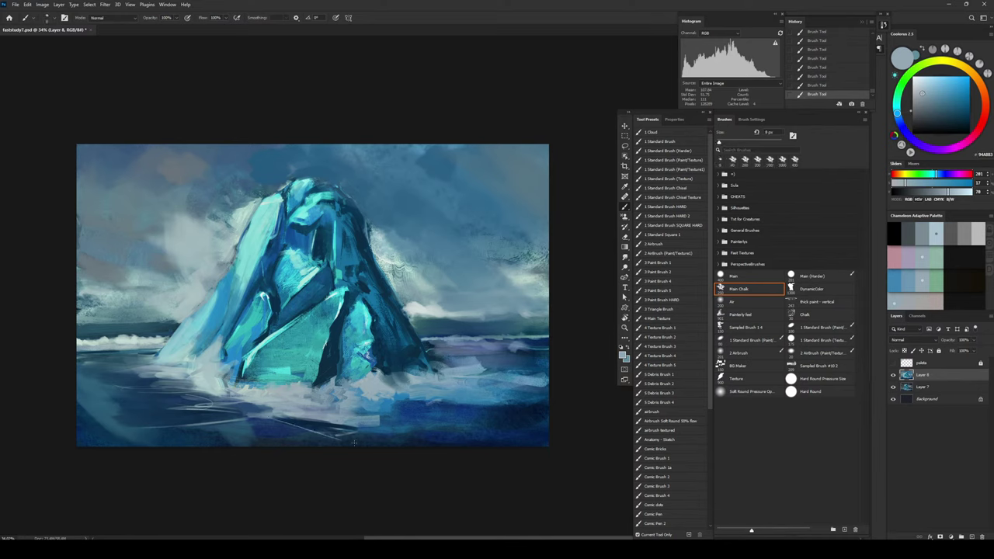
Step: Touch up the water around the central streaks with sampled dark blue at 45 px
key(bracketright)
key(bracketright)
key(bracketright)
key(bracketright)
key(bracketright)
alt+click(264, 429)
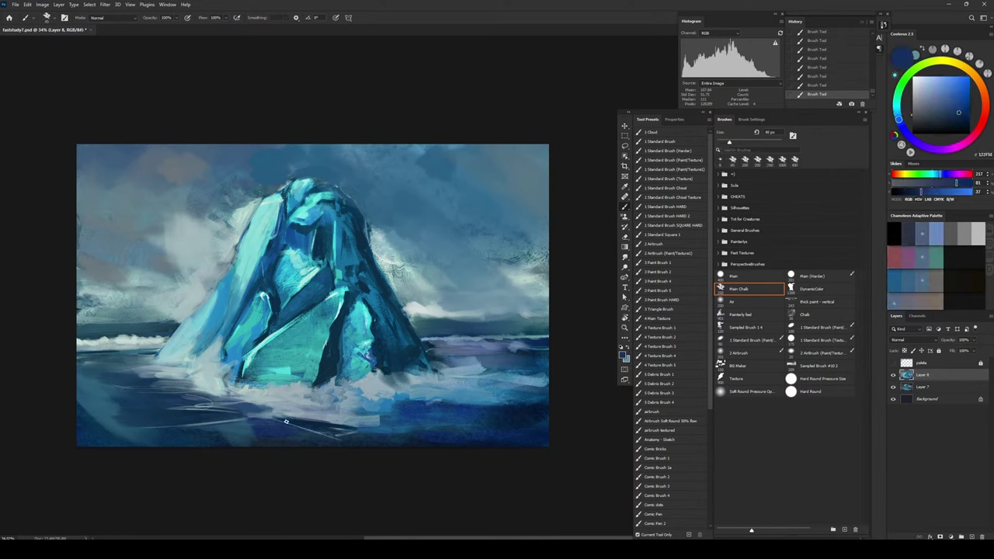
key(bracketright)
key(bracketright)
key(bracketright)
Step: Draw thin pale blue-grey streaks from the bottom centre water up toward the right-hand foam at 6 px, replacing a thicker attempt
alt+click(307, 408)
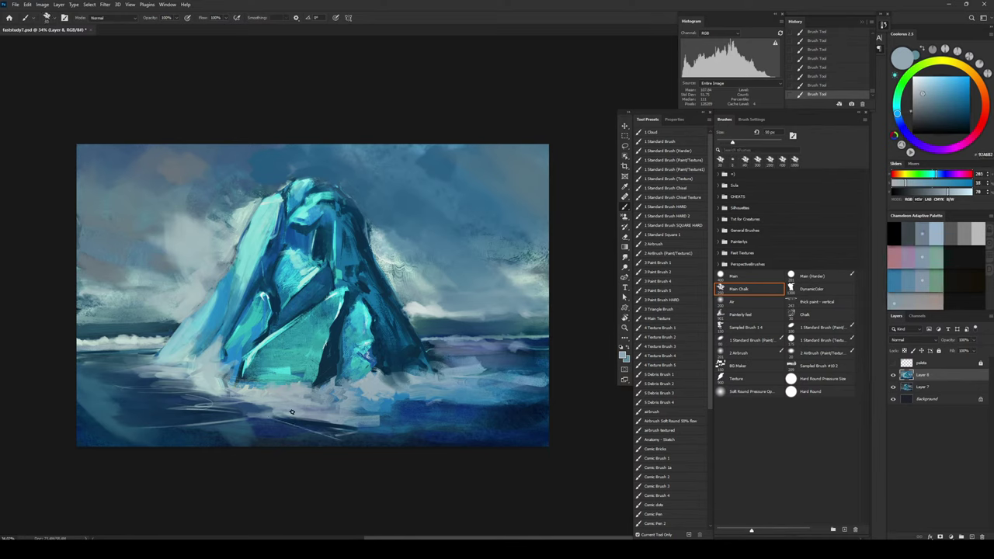
drag(350, 436, 423, 396)
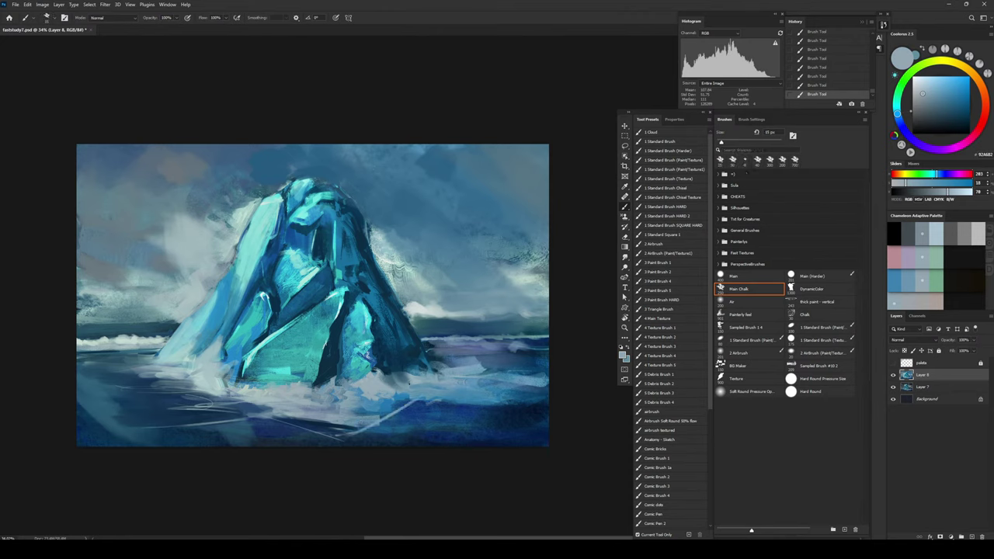
key(ctrl+z)
key(bracketleft)
key(bracketleft)
key(bracketleft)
key(bracketleft)
key(bracketleft)
key(bracketleft)
key(bracketleft)
key(bracketleft)
drag(525, 362, 536, 365)
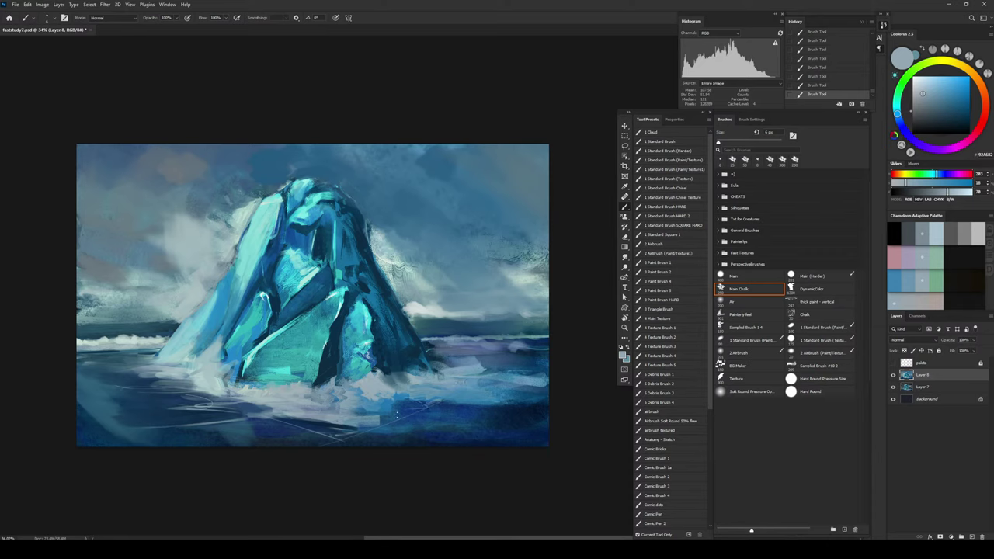
drag(364, 433, 427, 404)
Step: Draw thin pale aqua streaks across the water below the iceberg, using colour sampled from its upper left face at about 9 px
key(bracketleft)
key(bracketleft)
alt+click(272, 212)
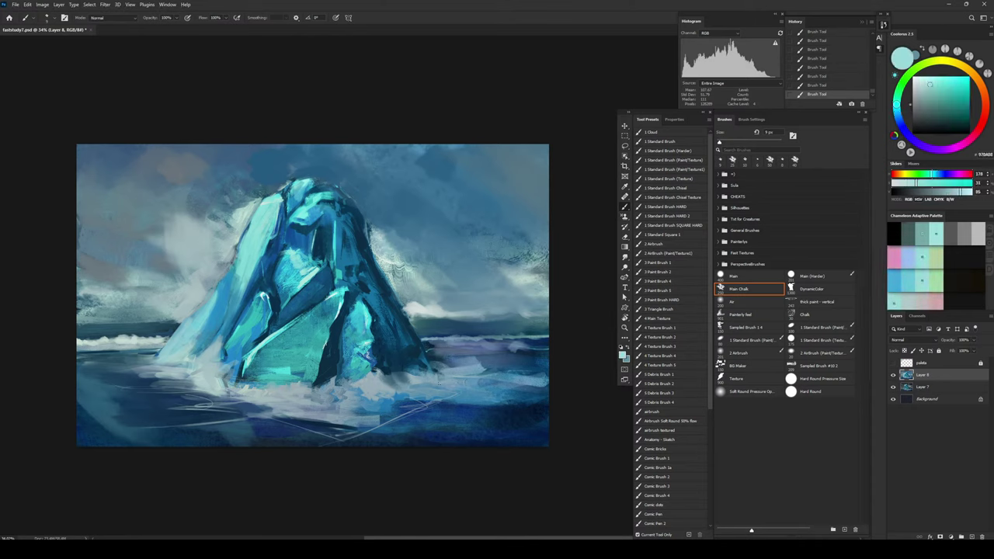
key(ctrl+z)
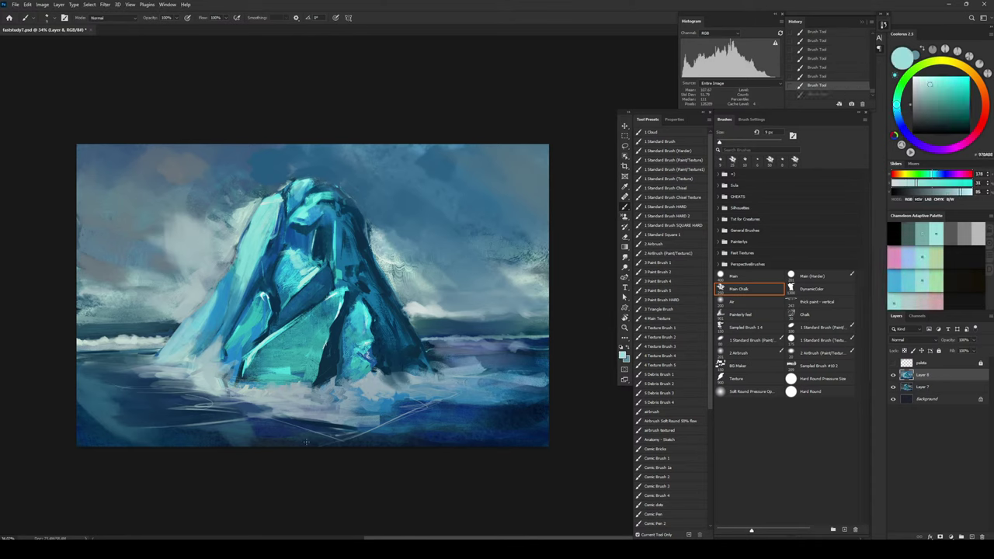
mouse_move(296, 425)
mouse_down()
mouse_move(352, 449)
mouse_move(324, 424)
mouse_move(302, 427)
mouse_move(348, 434)
mouse_up()
key(bracketright)
key(bracketright)
key(ctrl+z)
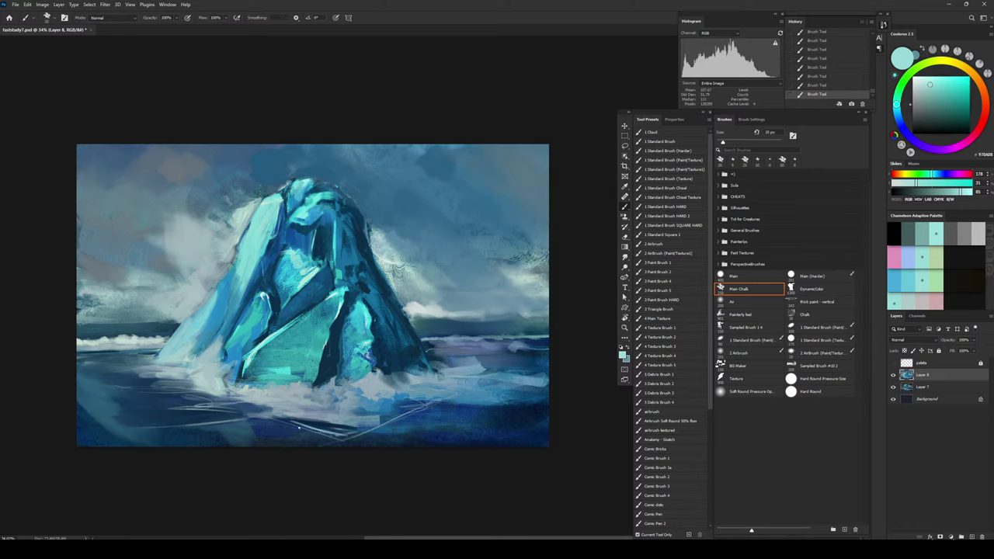
mouse_move(151, 435)
mouse_down()
mouse_move(253, 399)
mouse_move(274, 413)
mouse_up()
key(ctrl+z)
key(ctrl+z)
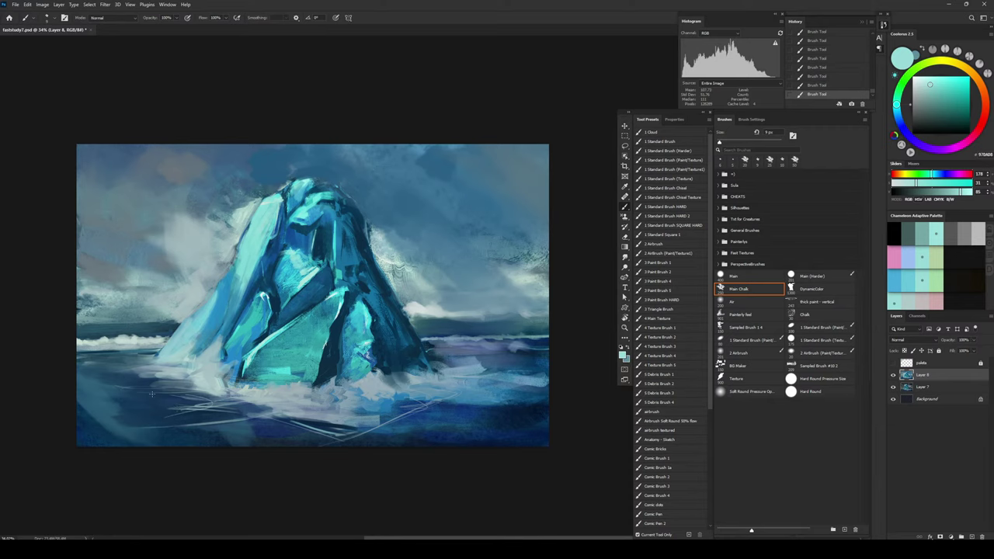
Step: Paint a soft band of mist over the water left of the iceberg with pale colour sampled from its left foot
key(bracketright)
key(bracketright)
key(bracketright)
key(bracketright)
key(bracketright)
alt+click(187, 359)
key(bracketright)
key(bracketright)
key(bracketright)
key(bracketright)
key(bracketright)
key(bracketright)
key(bracketright)
mouse_move(84, 365)
mouse_down()
mouse_move(180, 360)
mouse_move(127, 368)
mouse_move(154, 363)
mouse_up()
Step: Soften the iceberg's lower left foot into the mist with sampled pale aqua tones at 125 px
key(bracketright)
key(bracketright)
key(bracketright)
key(bracketleft)
key(bracketleft)
alt+click(178, 359)
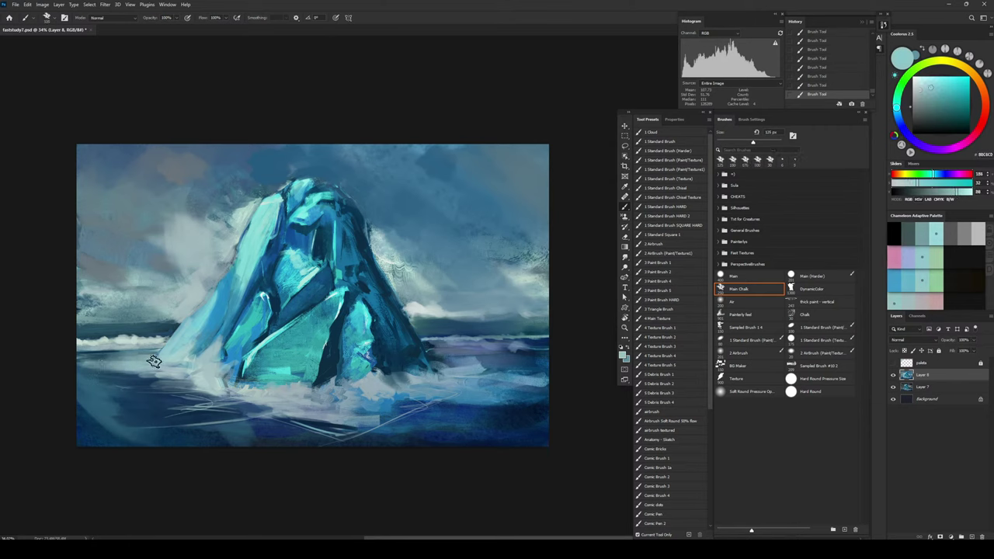
alt+click(202, 336)
alt+click(207, 359)
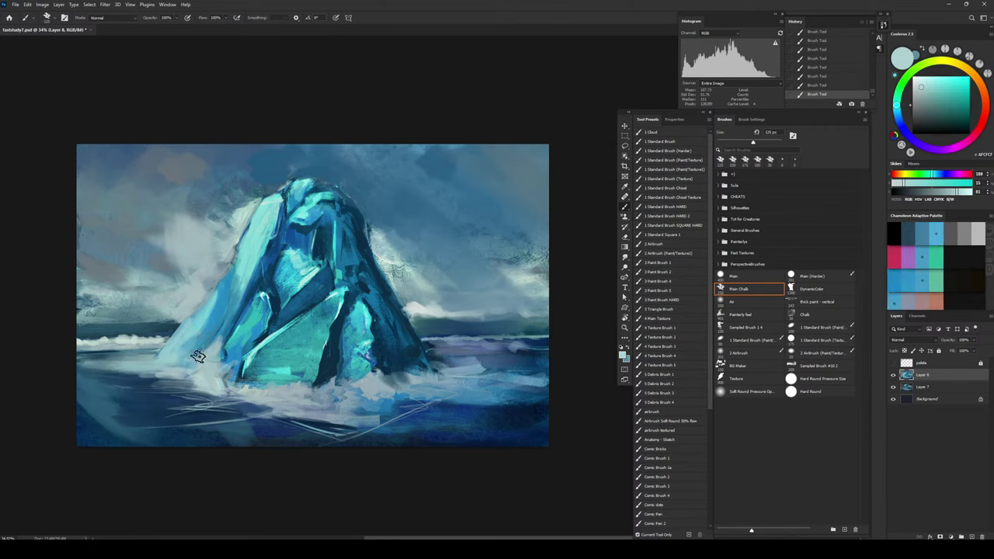
Step: Dab pale grey-aqua foam over the dark crack at the iceberg's lower left base with a much smaller brush
key(bracketleft)
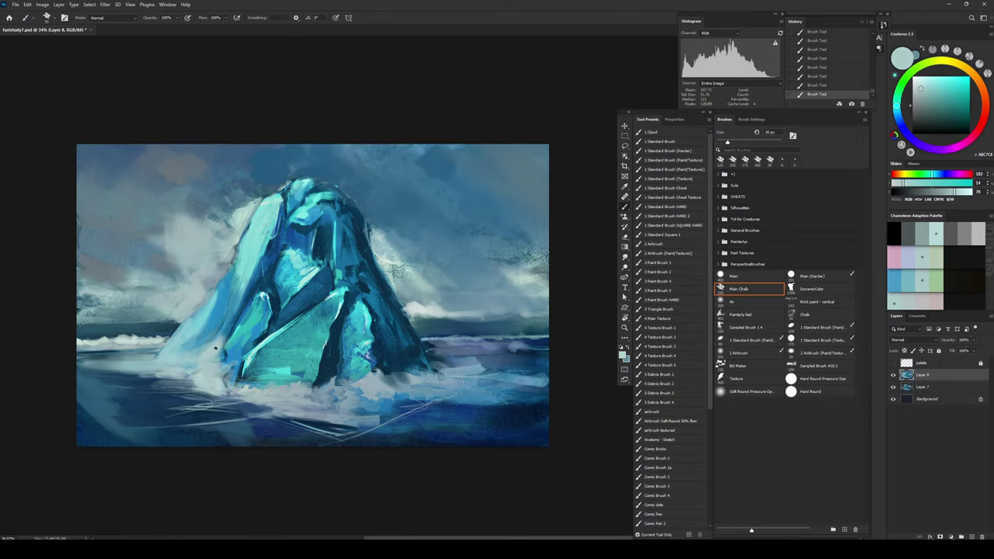
key(bracketleft)
key(bracketleft)
key(bracketleft)
key(bracketleft)
key(bracketleft)
key(bracketleft)
key(bracketleft)
key(bracketleft)
key(bracketleft)
key(bracketright)
key(bracketright)
drag(240, 368, 232, 374)
Step: Extend the foam up the lower left corner of the green facet at 50 px, using colours sampled from the surrounding foam
alt+click(278, 398)
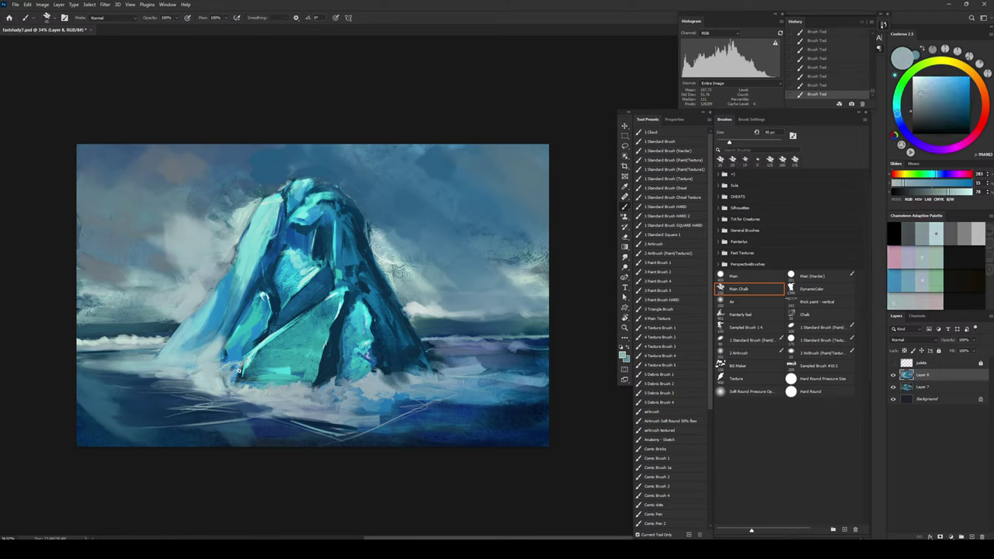
key(bracketright)
key(bracketright)
key(bracketright)
drag(238, 366, 241, 381)
alt+click(244, 390)
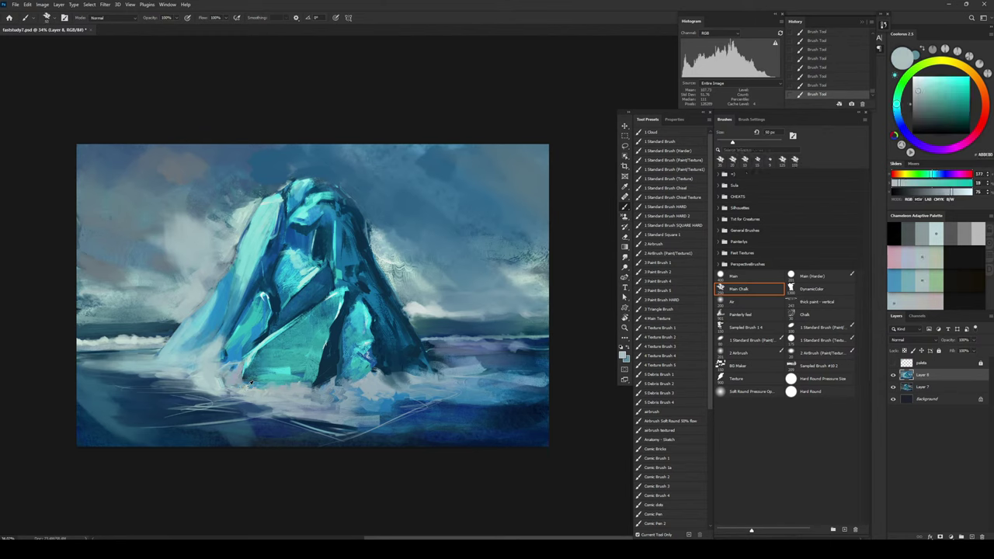
alt+click(238, 371)
Step: Add a light aqua accent beside the green facet's lower left corner with colour sampled from the iceberg's upper left edge
alt+click(252, 257)
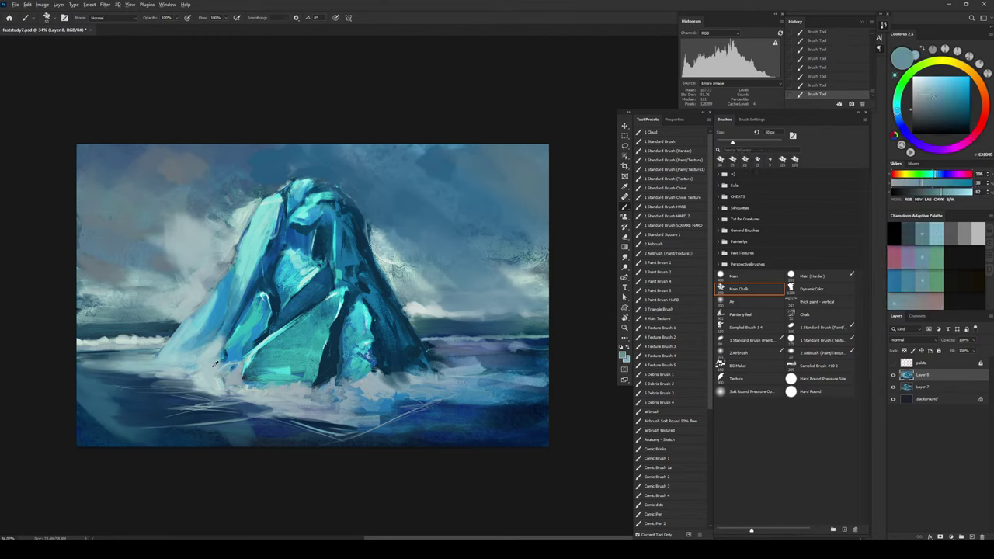
alt+click(276, 201)
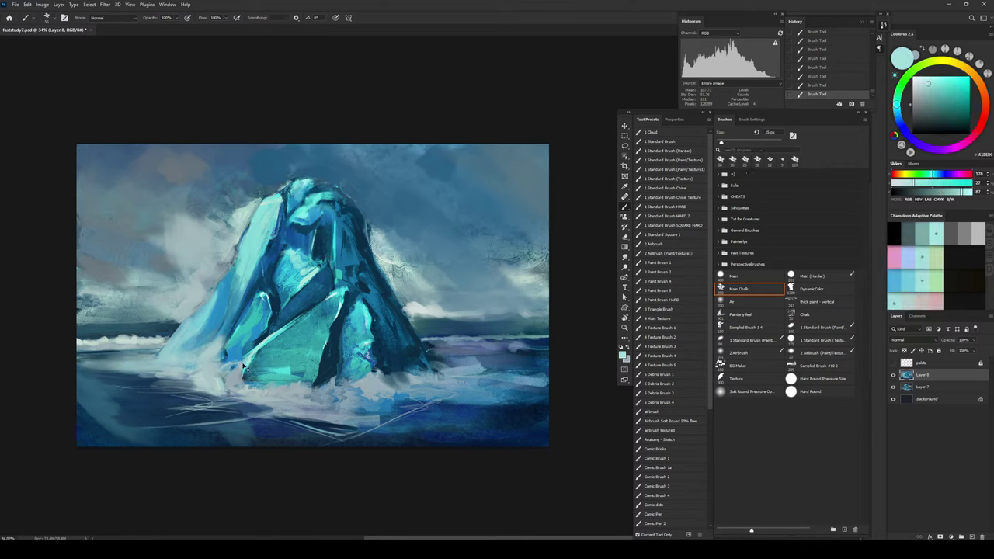
drag(243, 364, 234, 368)
Step: Restore the dark blue edge at the green facet's lower left corner with sampled deep blue, and save the file
alt+click(331, 273)
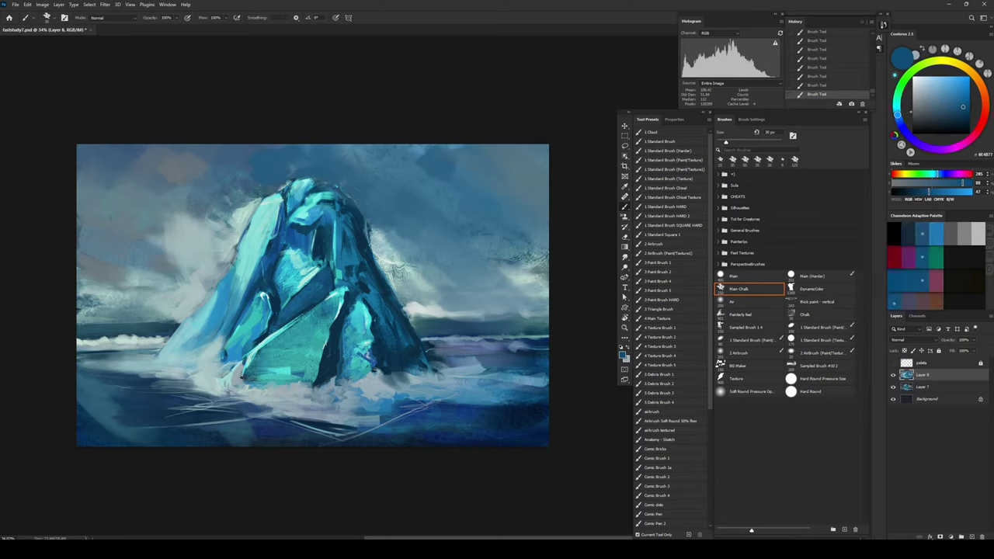
drag(246, 362, 244, 381)
key(ctrl+z)
key(ctrl+shift+z)
key(ctrl+s)
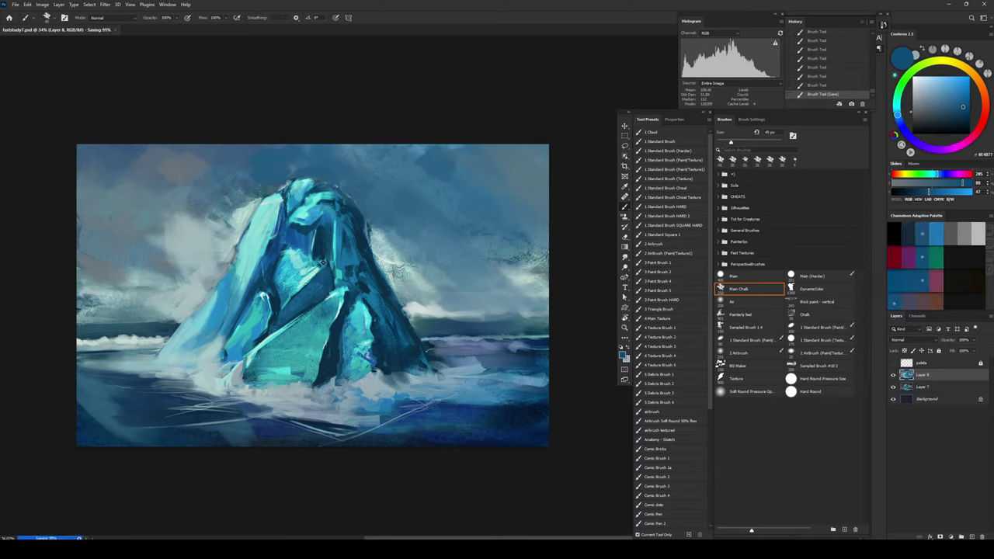
Step: Cover the dark recess in the iceberg's upper central face with broad strokes of sampled bright cyan and light aqua
alt+click(311, 239)
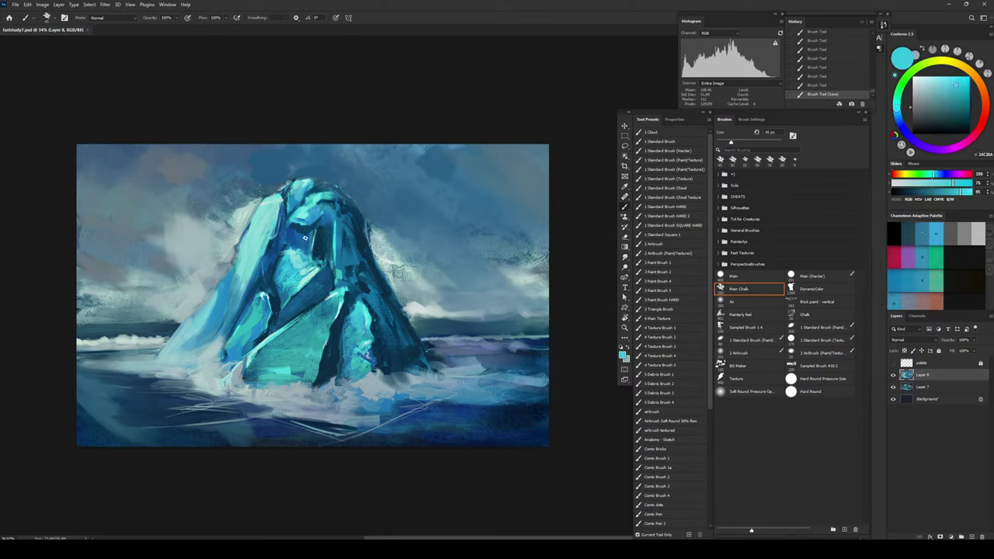
key(bracketright)
key(bracketright)
key(bracketright)
key(bracketright)
key(bracketright)
key(bracketright)
mouse_move(305, 219)
mouse_down()
mouse_move(283, 274)
mouse_move(305, 236)
mouse_move(304, 258)
mouse_move(321, 213)
mouse_move(306, 226)
mouse_move(336, 206)
mouse_move(307, 214)
mouse_move(310, 274)
mouse_move(309, 219)
mouse_up()
alt+click(307, 279)
mouse_move(307, 217)
mouse_down()
mouse_move(332, 203)
mouse_move(342, 229)
mouse_move(337, 199)
mouse_move(331, 250)
mouse_up()
Step: Stroke sampled mid blue down the plane right of the upper central face
alt+click(340, 229)
drag(338, 191, 336, 265)
key([)
Step: Rework the shadow edge between the upper central face and the plane right of it with sampled blues
alt+click(317, 254)
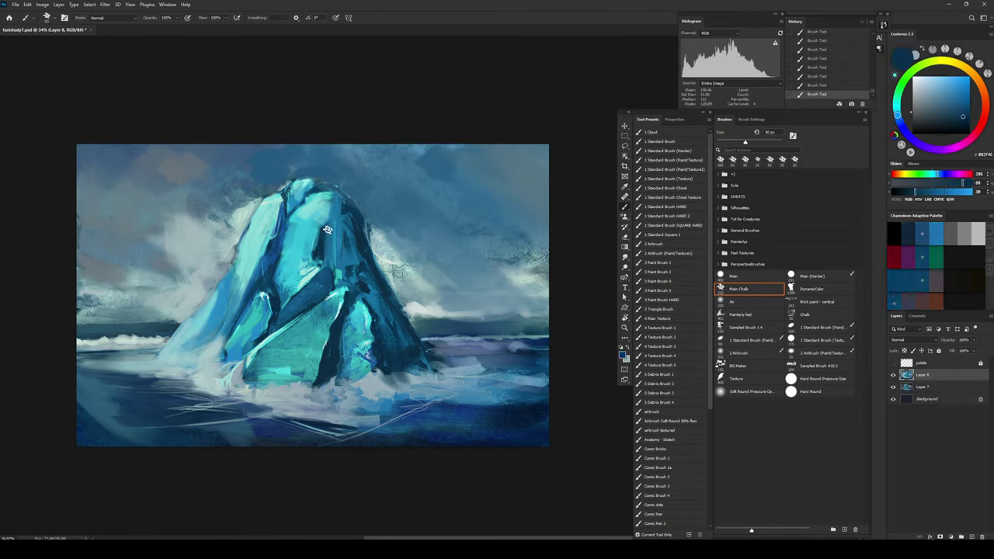
key(bracketleft)
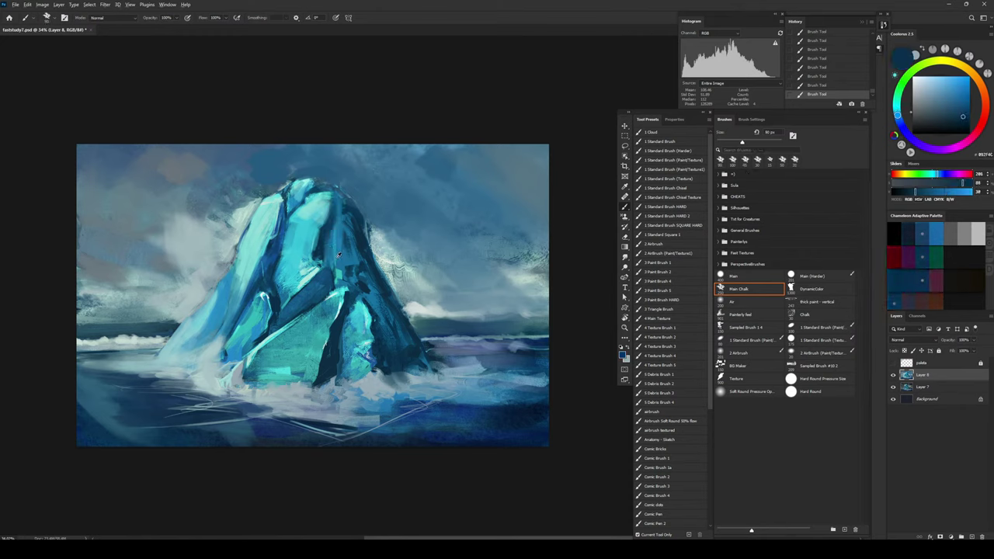
alt+click(337, 256)
key(bracketleft)
key(bracketleft)
key(bracketleft)
alt+click(326, 239)
mouse_move(327, 252)
mouse_down()
mouse_move(329, 227)
mouse_move(321, 246)
mouse_up()
Step: Blend the upper right plane with medium blue sampled from it at 80 px
key(bracketright)
key(bracketright)
key(bracketright)
alt+click(343, 252)
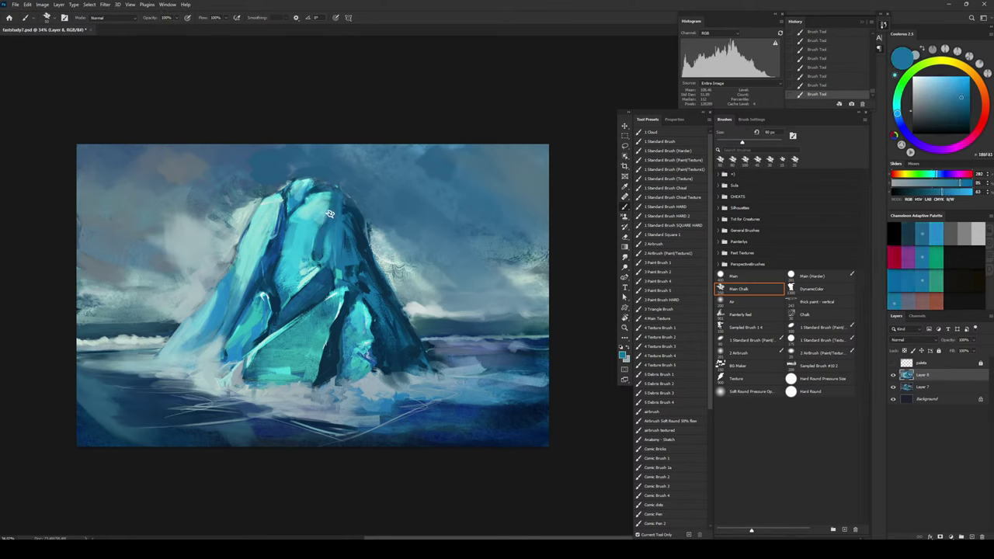
Step: Add pale mint highlights along the top and right edge of the upper central face, using colour sampled from its lower ridge
alt+click(319, 272)
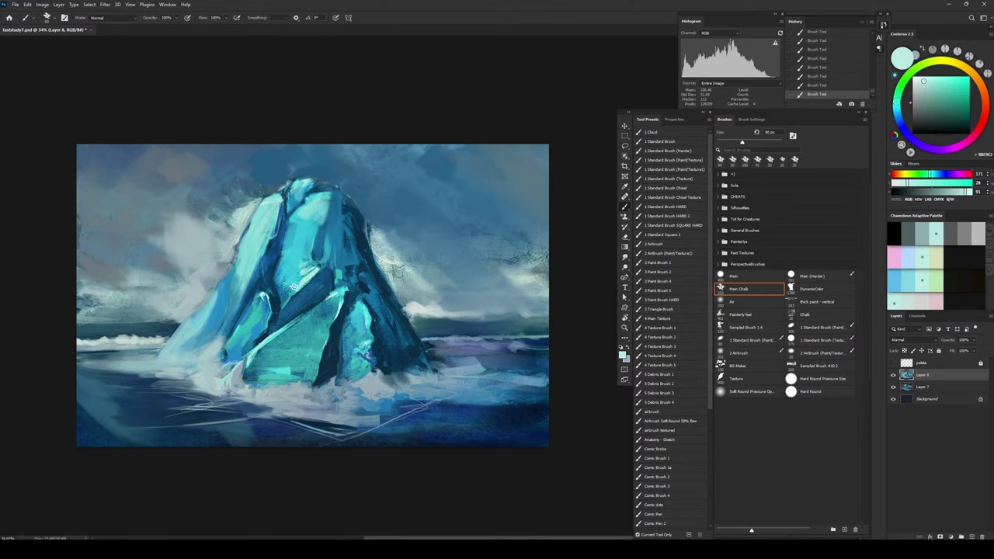
drag(328, 198, 329, 217)
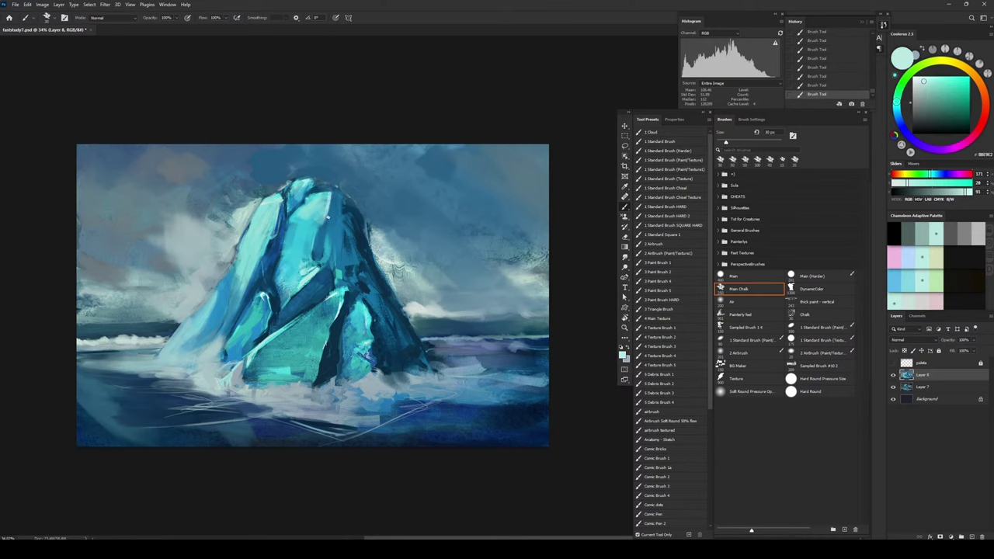
key(ctrl+z)
key(ctrl+shift+z)
drag(310, 192, 329, 187)
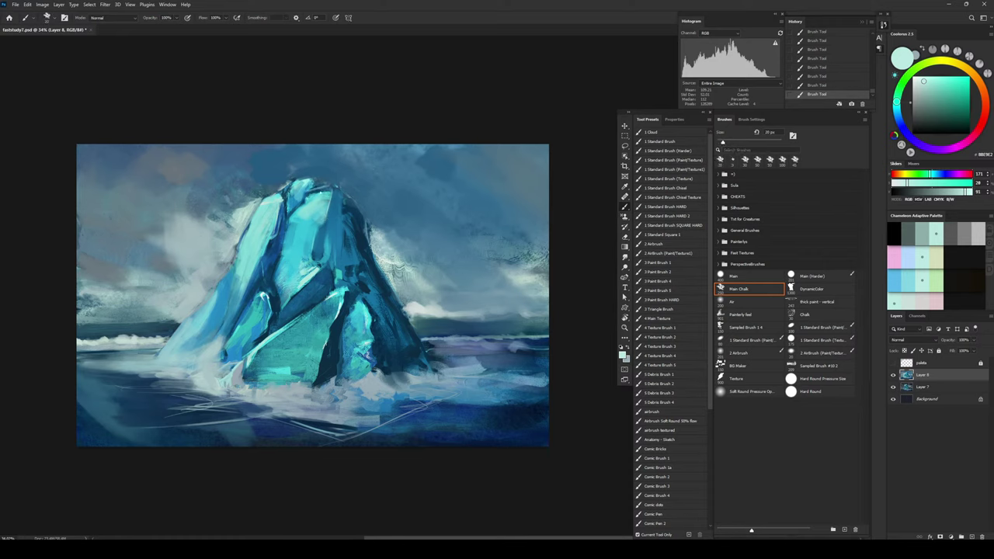
Step: Glaze a soft periwinkle blue, mixed from the sampled cyan, over the upper central face at 80 px
alt+click(299, 234)
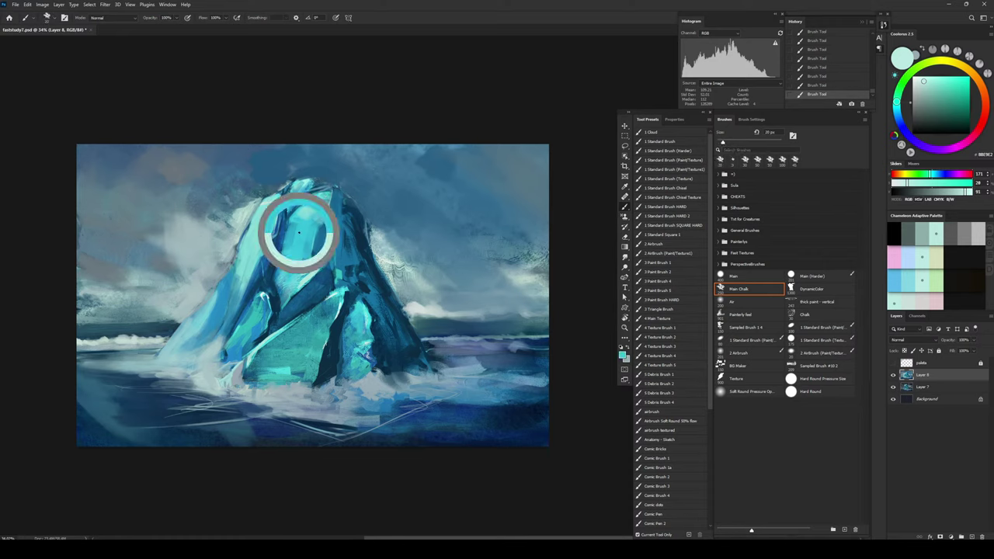
click(898, 116)
drag(945, 91, 938, 87)
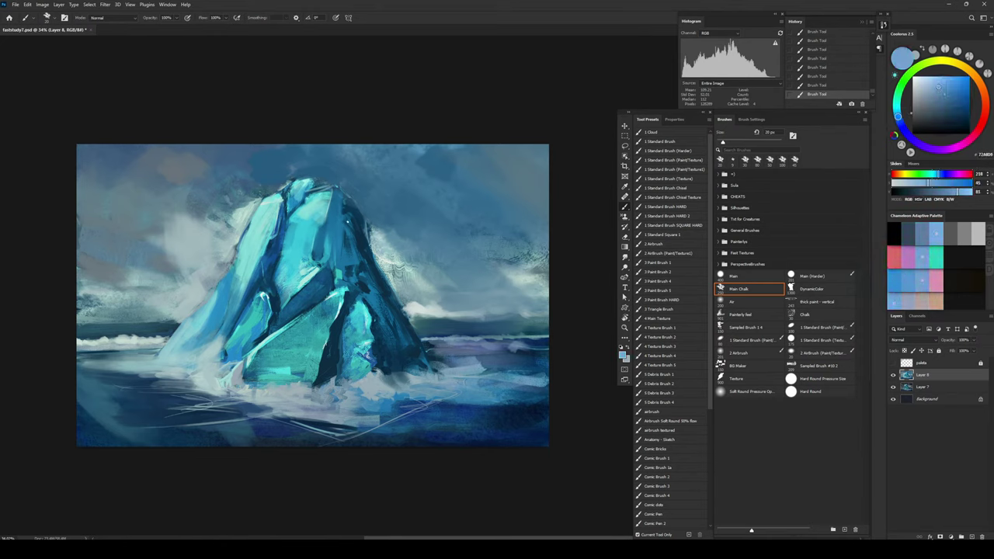
key(bracketright)
key(ctrl+z)
drag(322, 209, 309, 211)
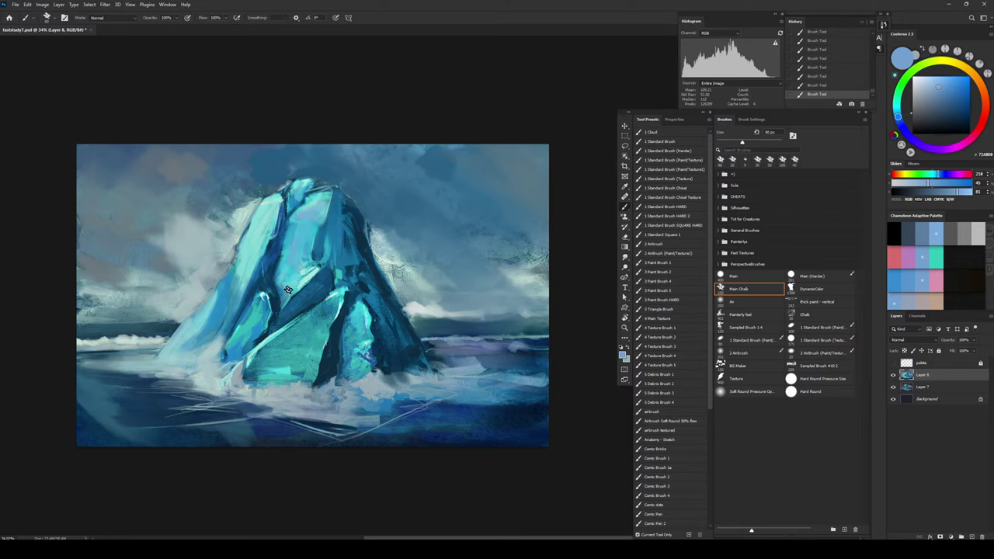
Step: Lighten the lower part of the central face with sampled pale aqua at 80 px
key(bracketright)
key(bracketright)
key(bracketright)
alt+click(298, 273)
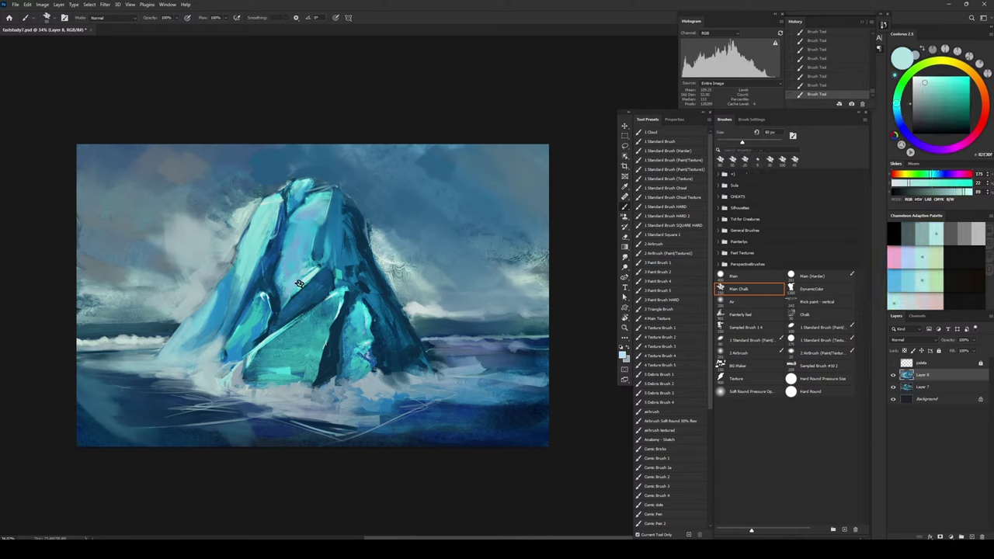
drag(286, 280, 293, 259)
Step: Add fine pale aqua highlights around the ridge at the bottom of the central face at about 10 px
key(bracketleft)
key(bracketleft)
key(bracketleft)
key(bracketleft)
key(bracketleft)
key(bracketleft)
key(bracketleft)
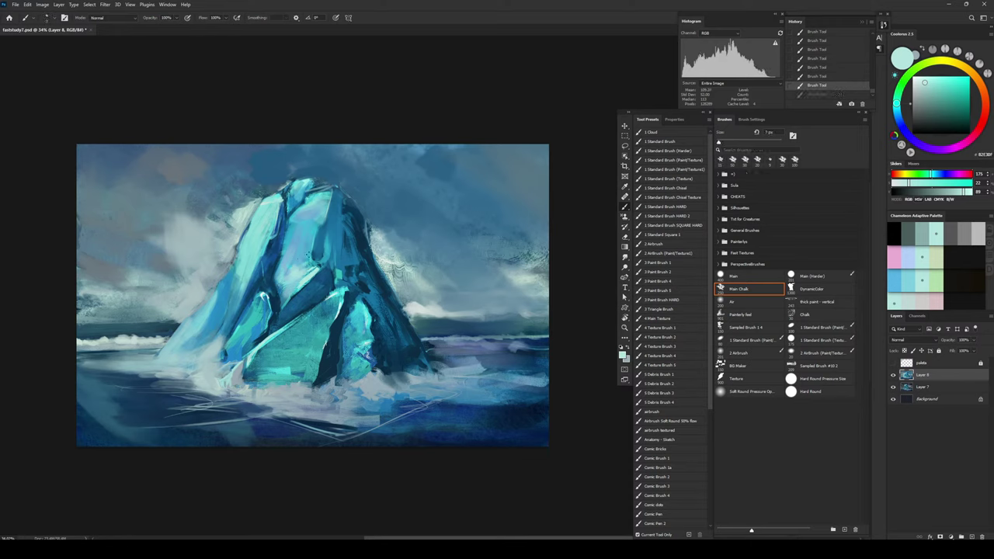
key(bracketright)
key(bracketright)
key(bracketright)
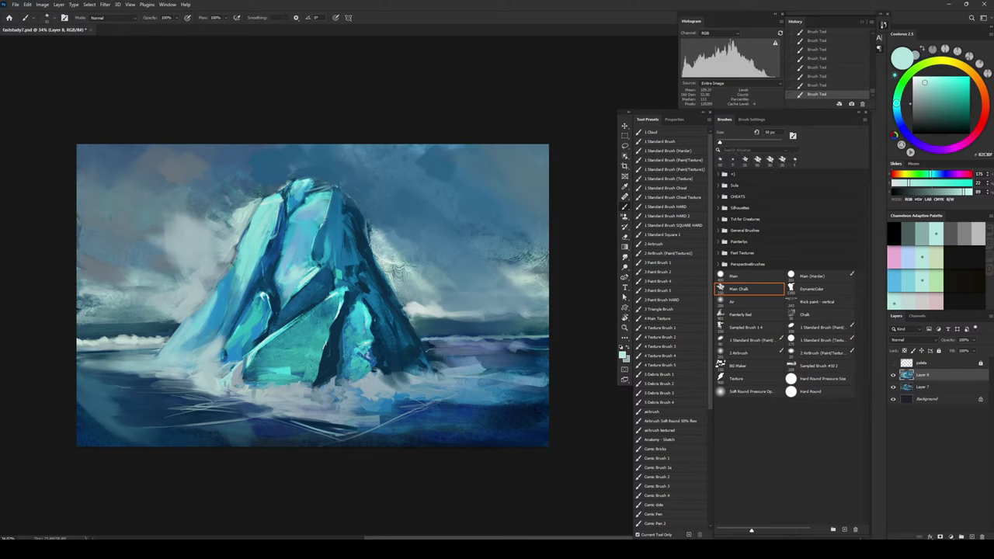
Step: Reshape the iceberg's peak at 35 px with slate blue sampled from the sky, replacing the previous stroke
alt+click(328, 167)
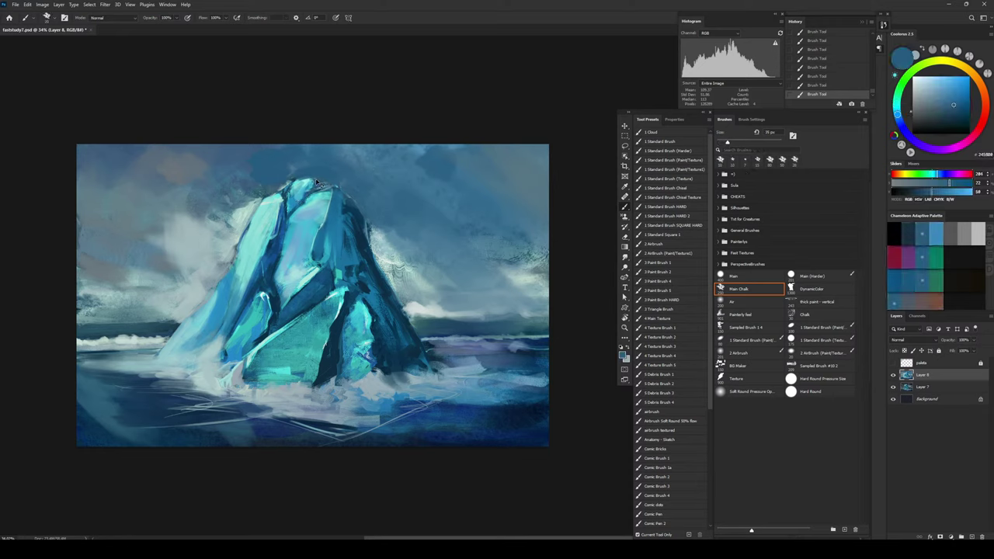
key(ctrl+z)
drag(306, 188, 318, 185)
Step: Repaint the peak's upper plane and join it to the central face with sampled light cyan
alt+click(303, 189)
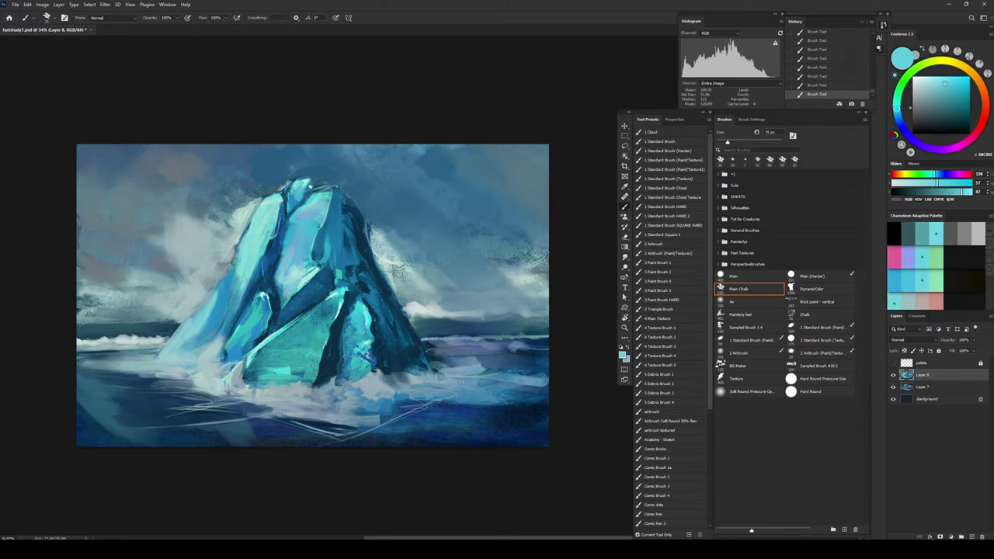
alt+click(339, 225)
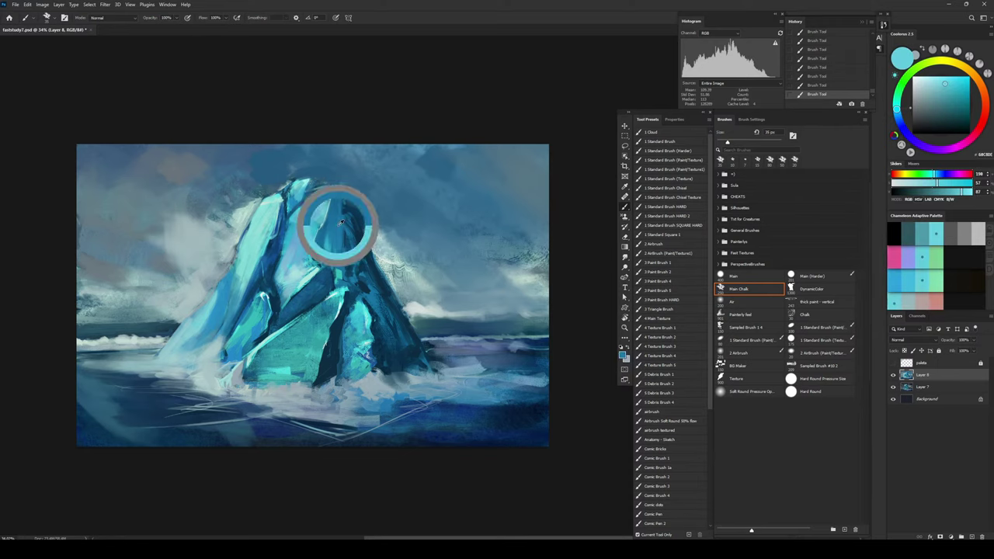
alt+click(318, 190)
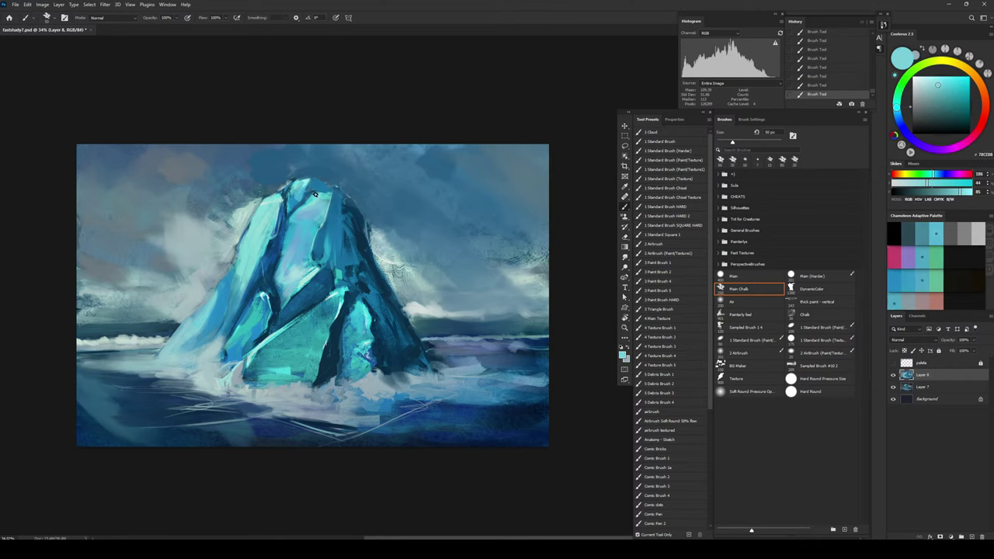
key(bracketleft)
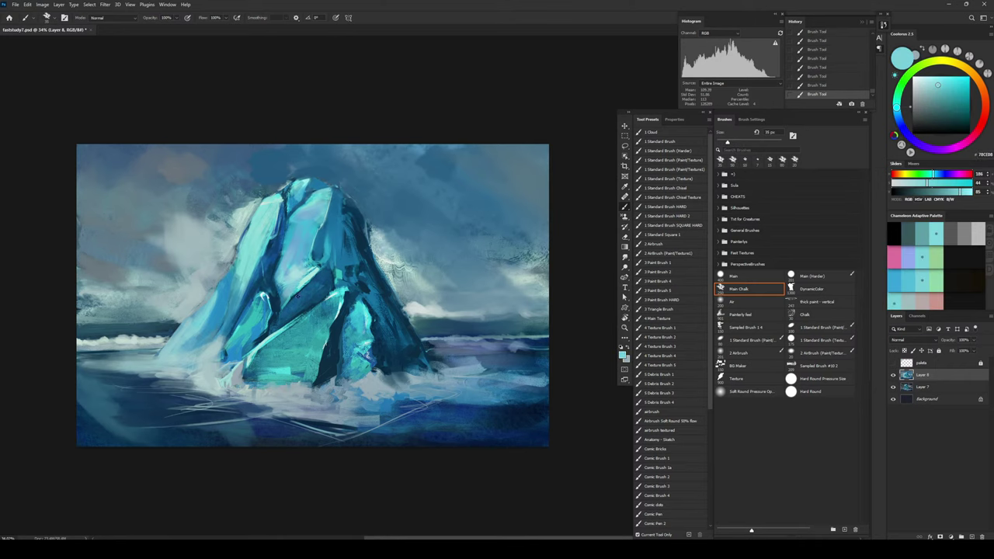
Step: Touch up the creases around the central face with sampled blue and add muted periwinkle accents to its shaded flank at 40 px
alt+click(322, 247)
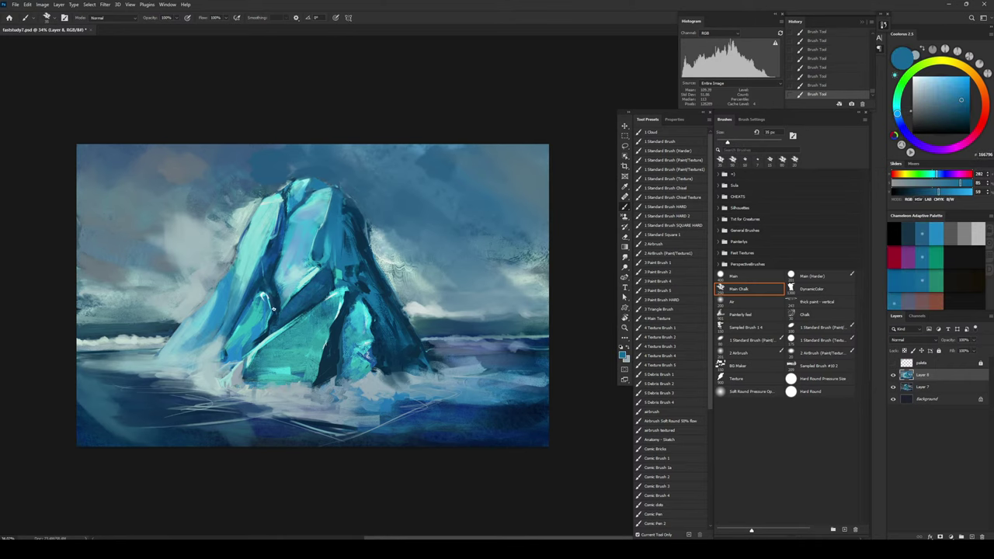
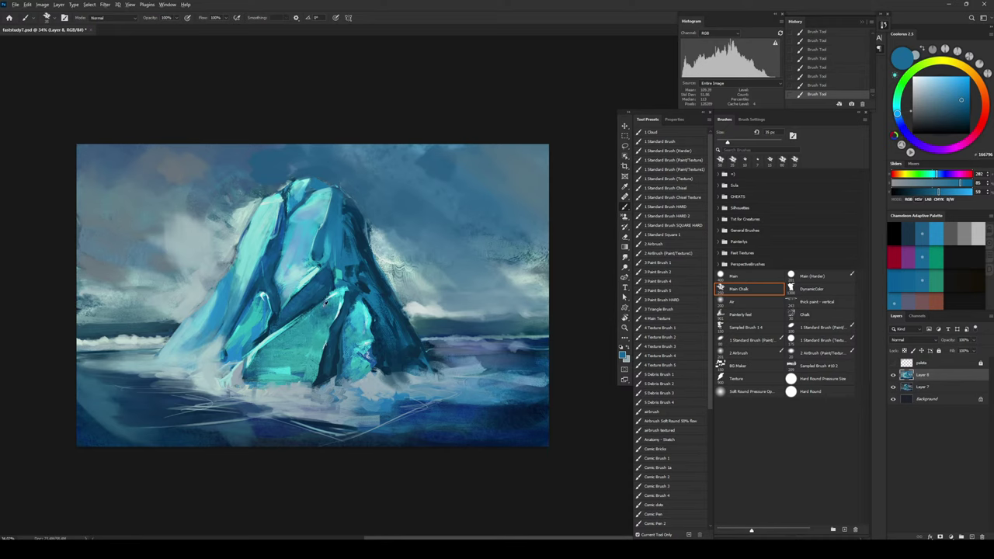
alt+click(331, 319)
click(889, 118)
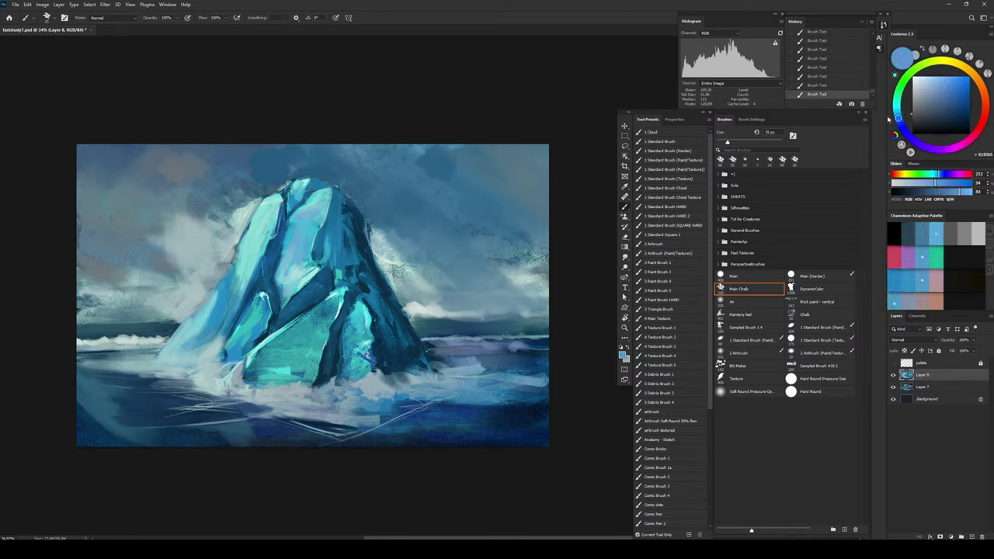
click(938, 89)
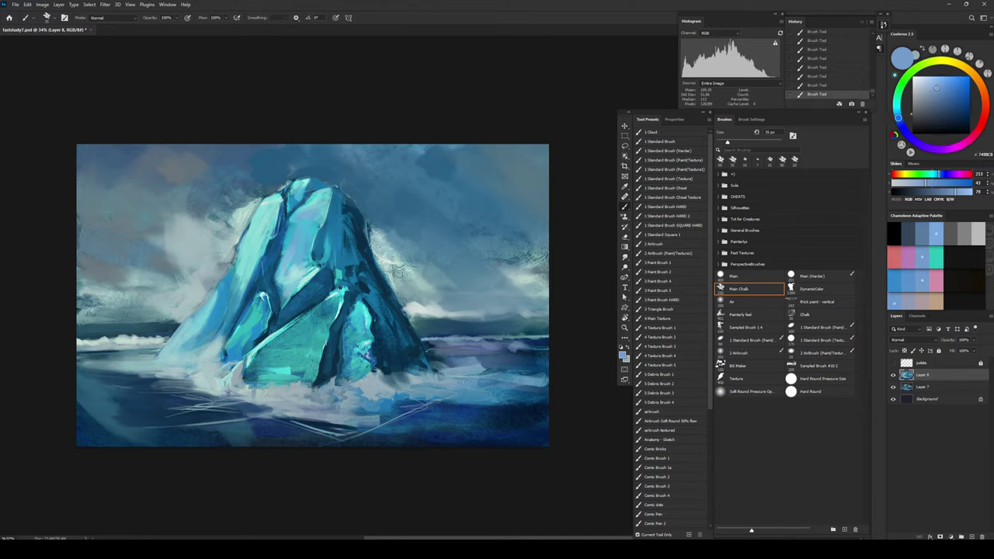
key(bracketright)
key(bracketright)
key(bracketright)
mouse_move(339, 288)
mouse_down()
mouse_move(351, 300)
mouse_move(368, 290)
mouse_move(376, 307)
mouse_up()
key(ctrl+z)
drag(346, 238, 346, 270)
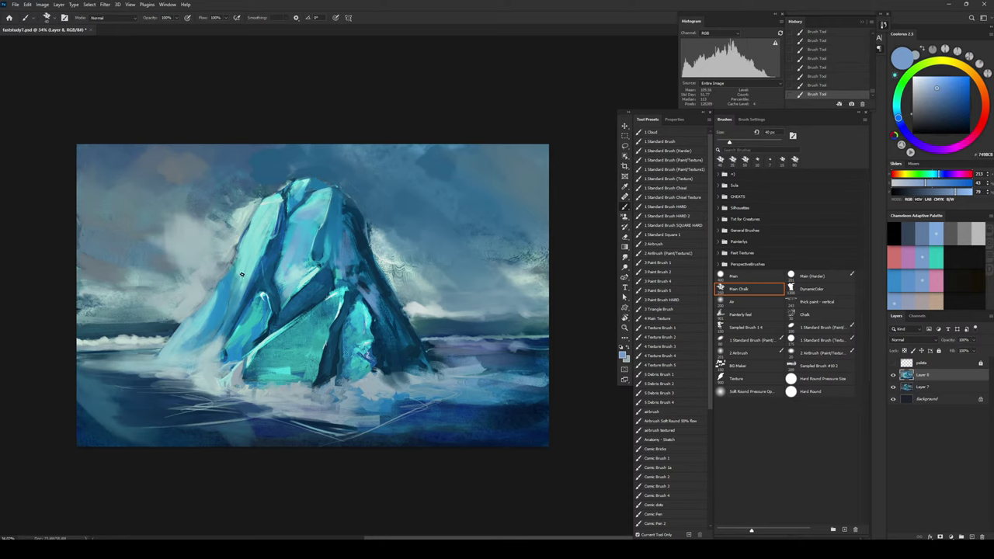
Step: Soften the low clouds behind the iceberg with sampled pale grey-aqua, using 175 px and 100 px
alt+click(176, 307)
key(bracketright)
key(bracketright)
key(bracketright)
key(bracketright)
key(bracketright)
key(bracketright)
key(bracketright)
key(bracketright)
key(bracketright)
key(bracketright)
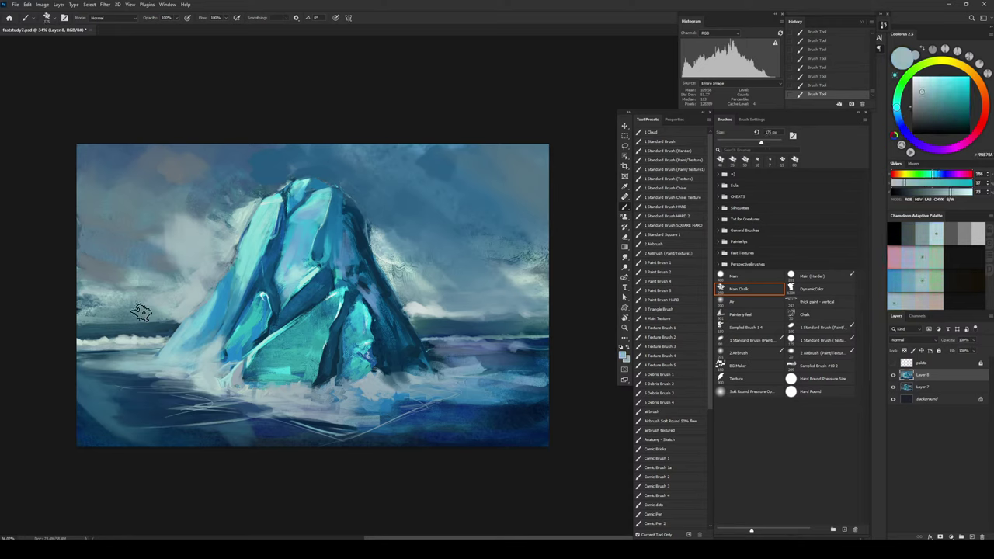
mouse_move(142, 313)
mouse_down()
mouse_move(164, 316)
mouse_move(87, 307)
mouse_up()
key(bracketleft)
key(bracketleft)
key(bracketleft)
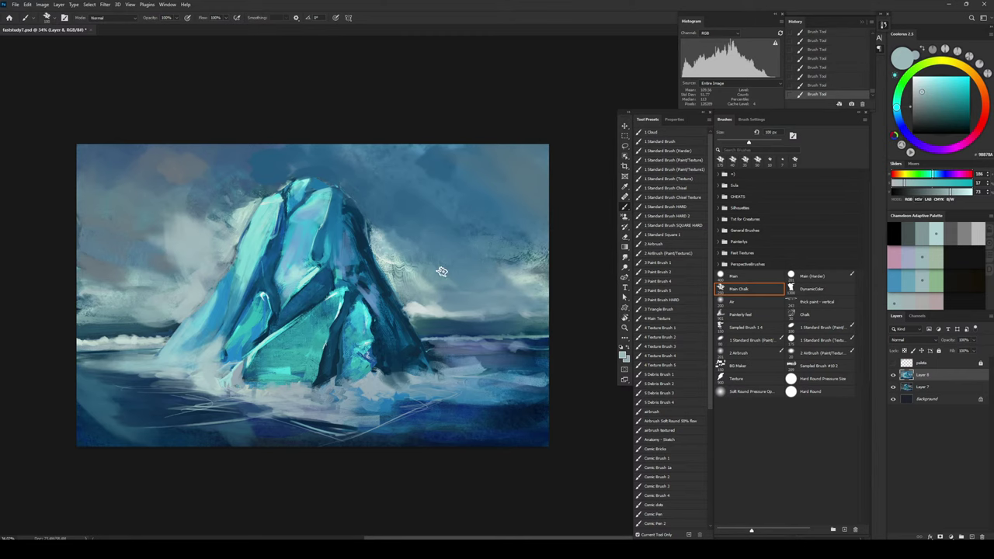
Step: Smooth the open sky beside the iceberg's peak with sampled slate blue at 150 px
alt+click(408, 206)
key(bracketright)
key(bracketright)
key(bracketright)
key(bracketright)
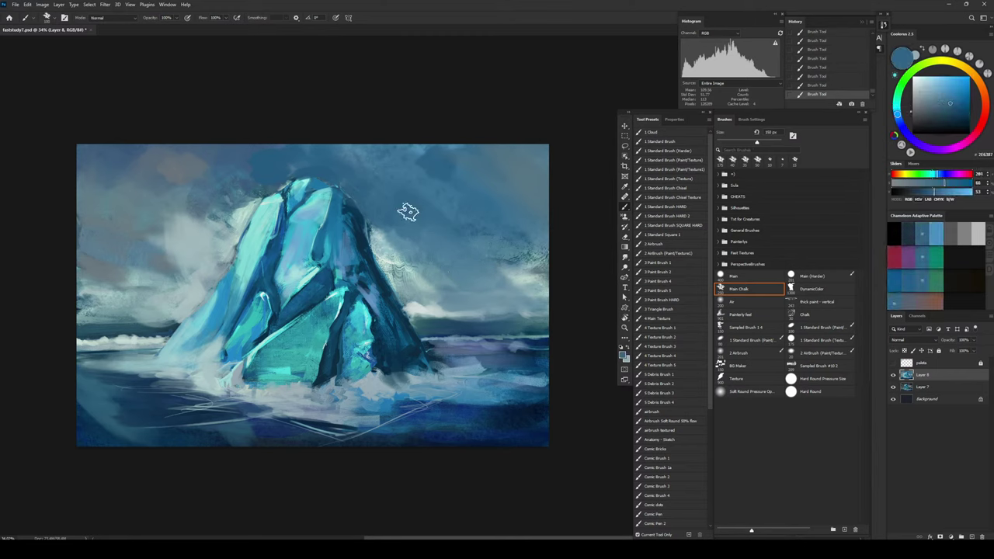
drag(408, 212, 447, 213)
Step: Paint warm grey-brown cloud color into the sky's upper-right corner with a 400 to 500 px brush
key(bracketright)
key(bracketright)
key(bracketright)
key(bracketright)
key(bracketright)
alt+click(526, 173)
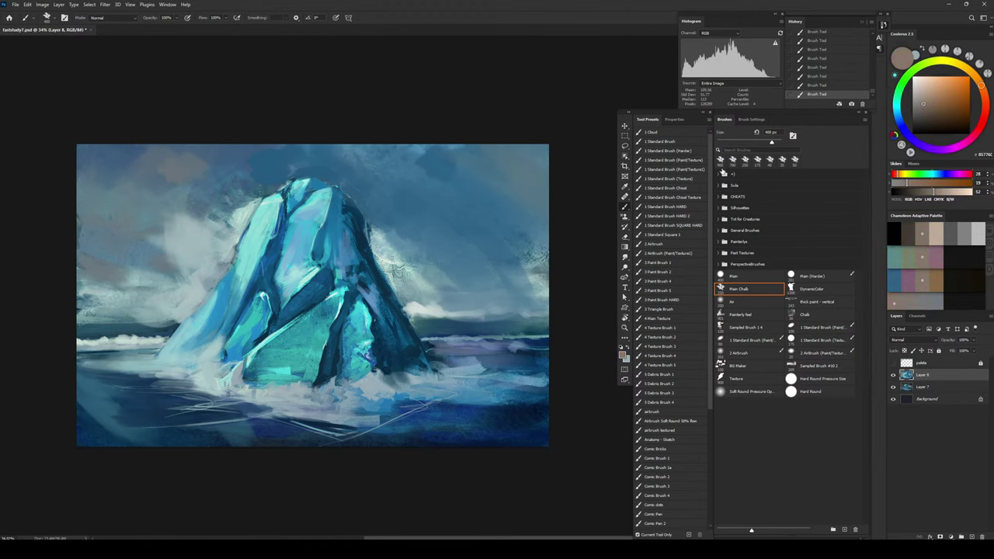
key(bracketright)
key(bracketright)
key(bracketright)
drag(516, 167, 541, 186)
key(bracketright)
key(bracketright)
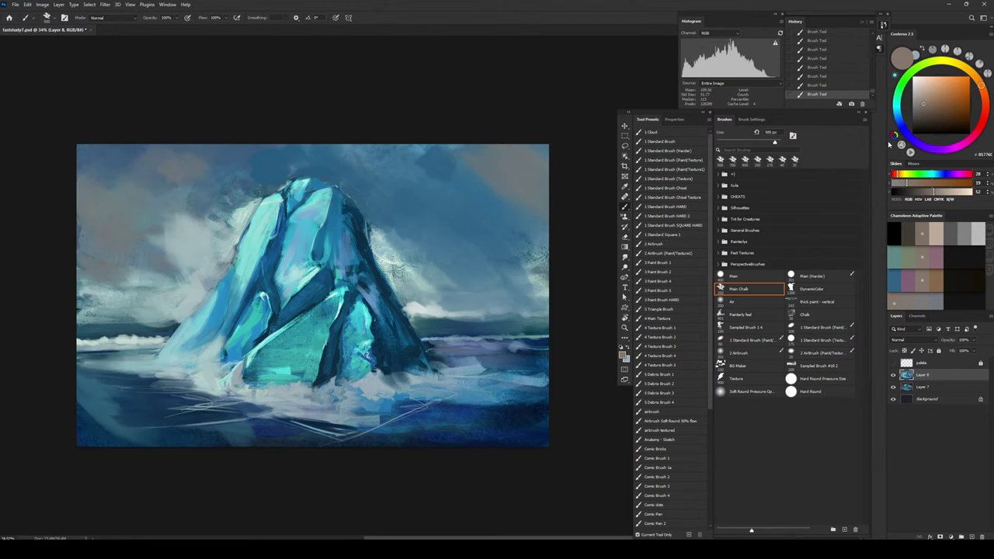
Step: Brush a light pinkish grey over the clouds at both outer edges of the sky at up to 500 px, redoing the first stroke
click(984, 117)
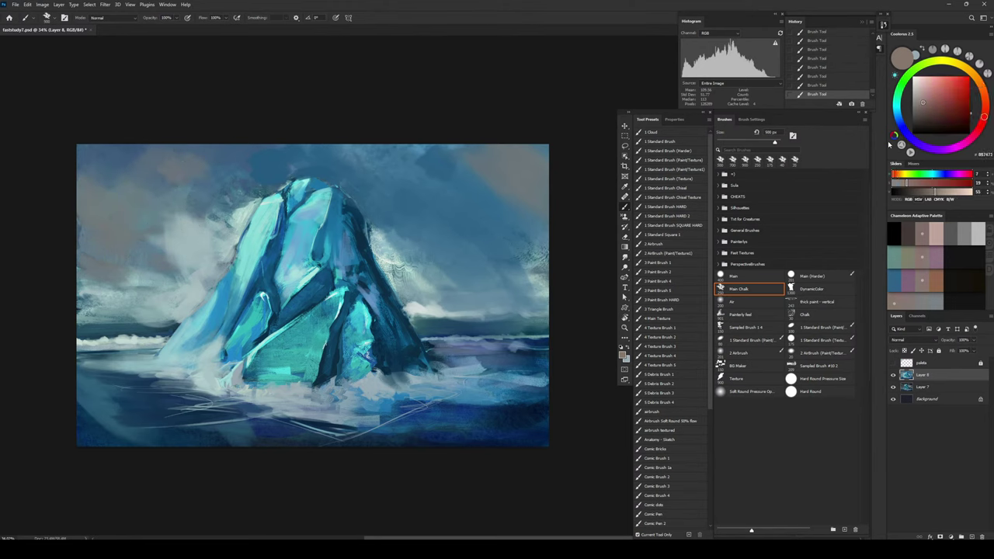
click(917, 94)
drag(88, 180, 138, 265)
key(ctrl+z)
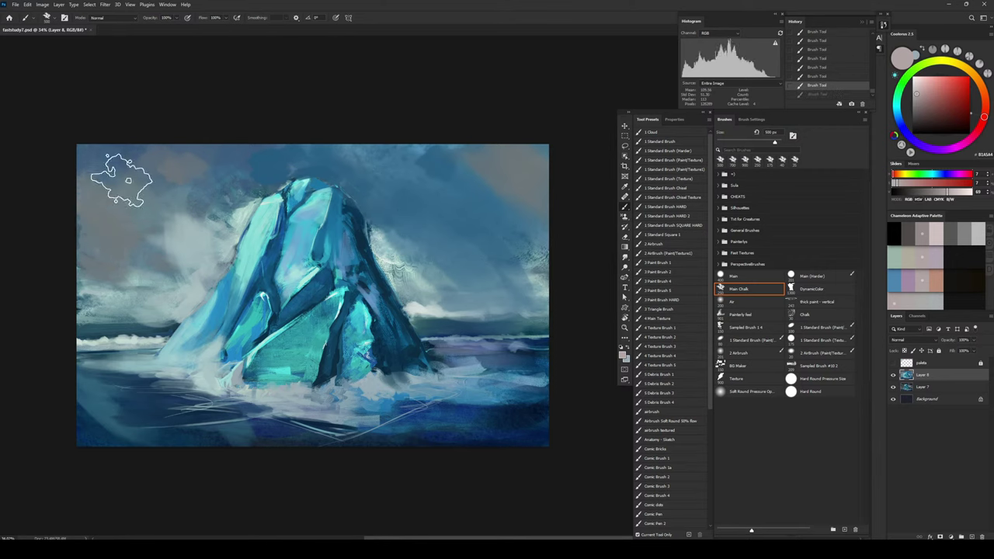
drag(119, 168, 161, 187)
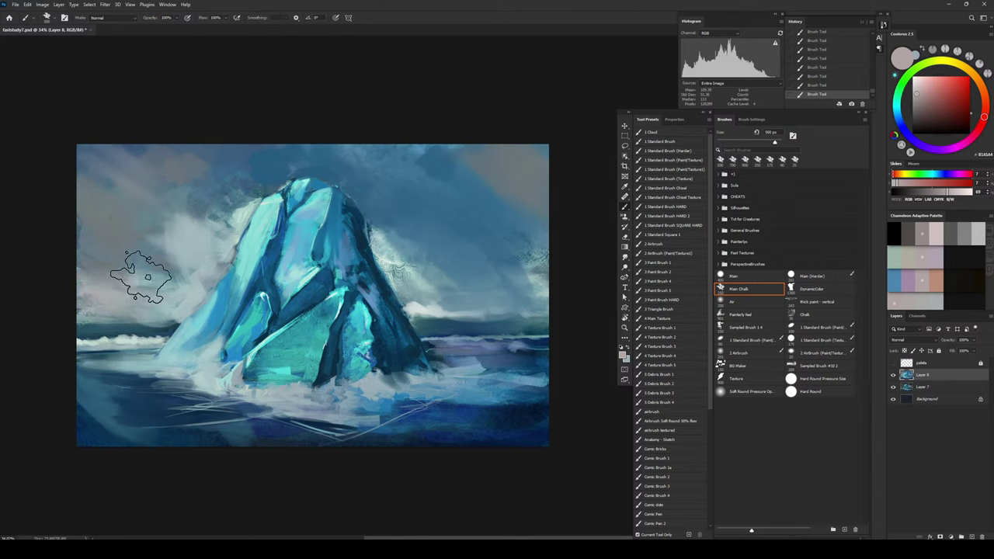
key(bracketleft)
key(bracketleft)
key(bracketleft)
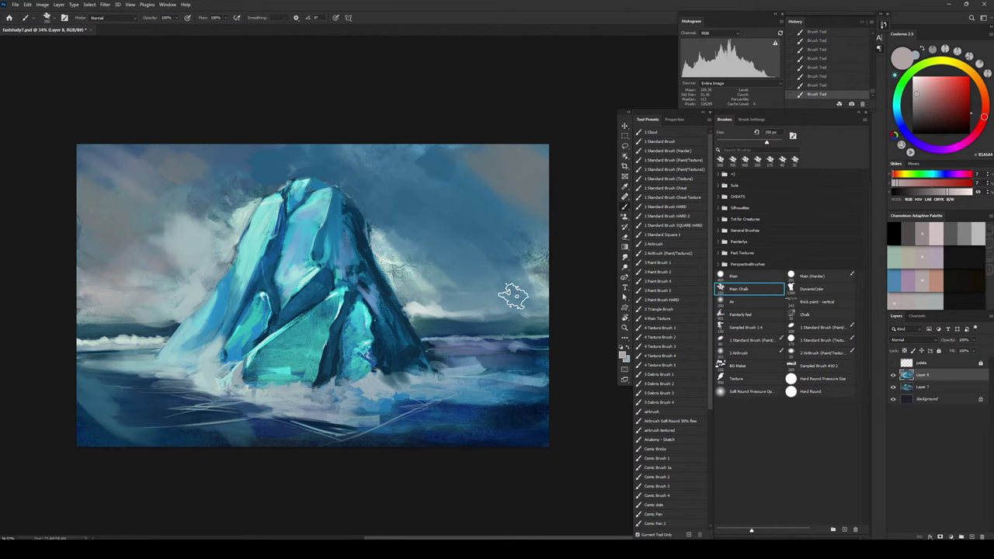
key(bracketright)
key(bracketright)
key(bracketright)
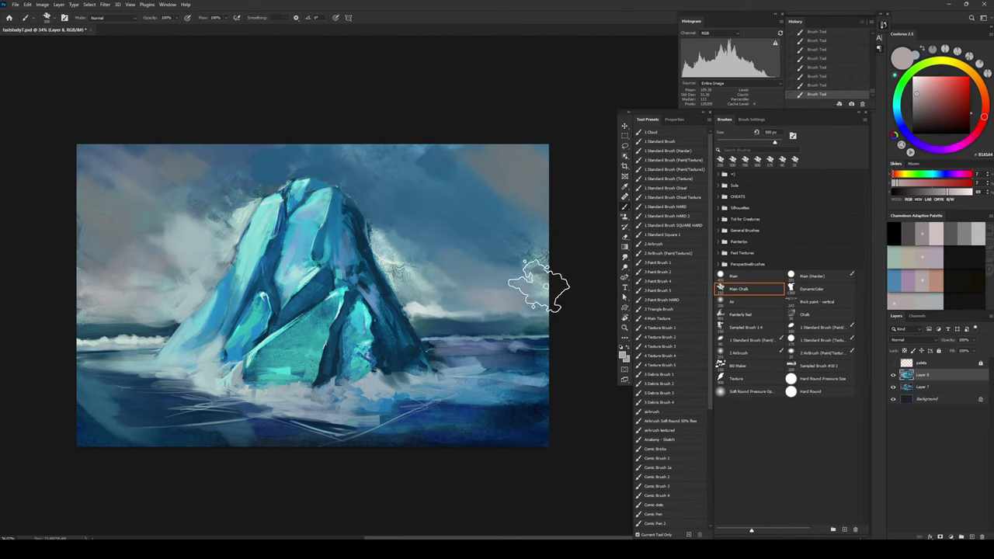
Step: Brighten the cloud bank beside the iceberg's dark flank with sampled pale aqua at 175 to 250 px
alt+click(394, 266)
key(bracketleft)
key(bracketleft)
key(bracketleft)
key(bracketleft)
key(bracketleft)
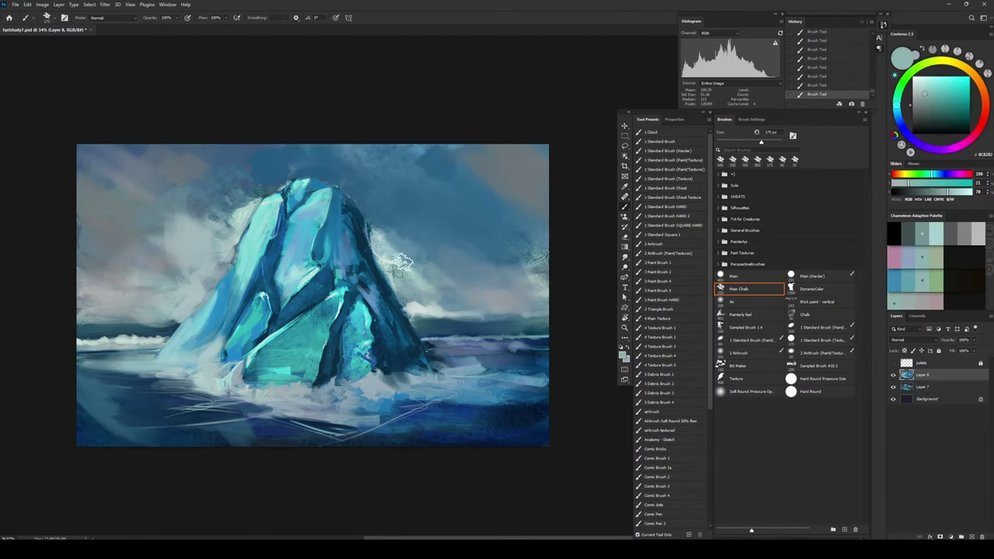
alt+click(387, 248)
key(bracketright)
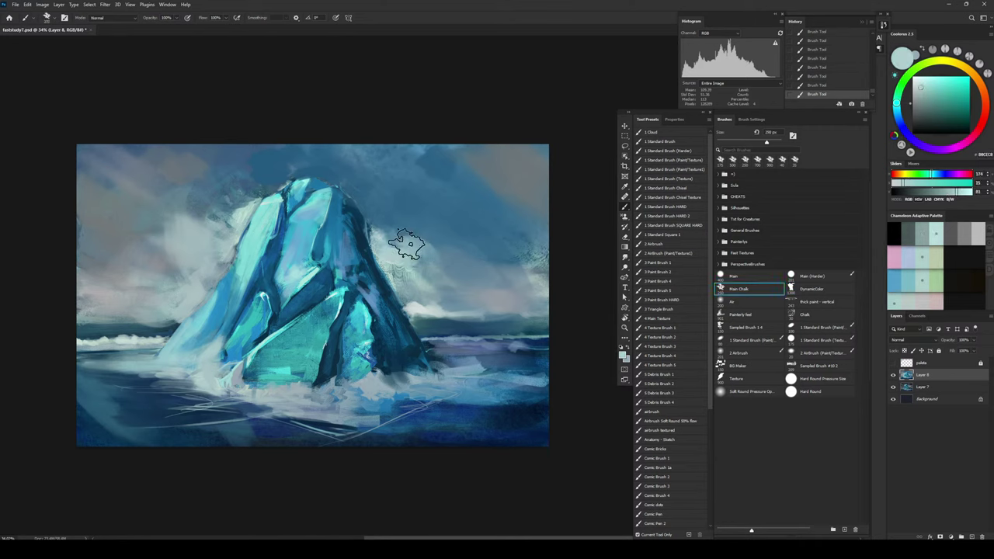
key(bracketleft)
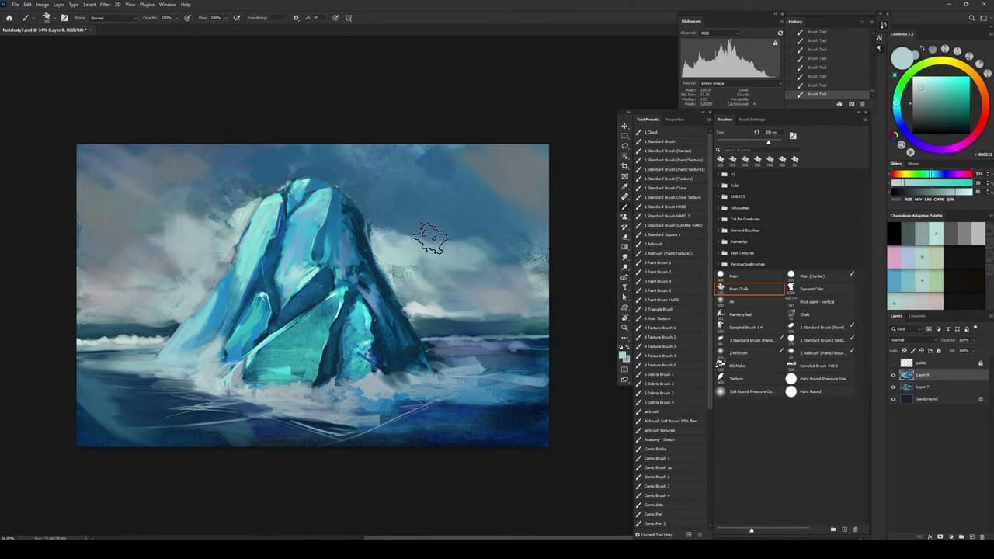
Step: Add pale aqua cloud wisps to the upper sky beside the peak at up to 400 px and build up the cloud bank below
key(bracketright)
key(bracketright)
key(bracketright)
key(bracketright)
drag(386, 178, 422, 187)
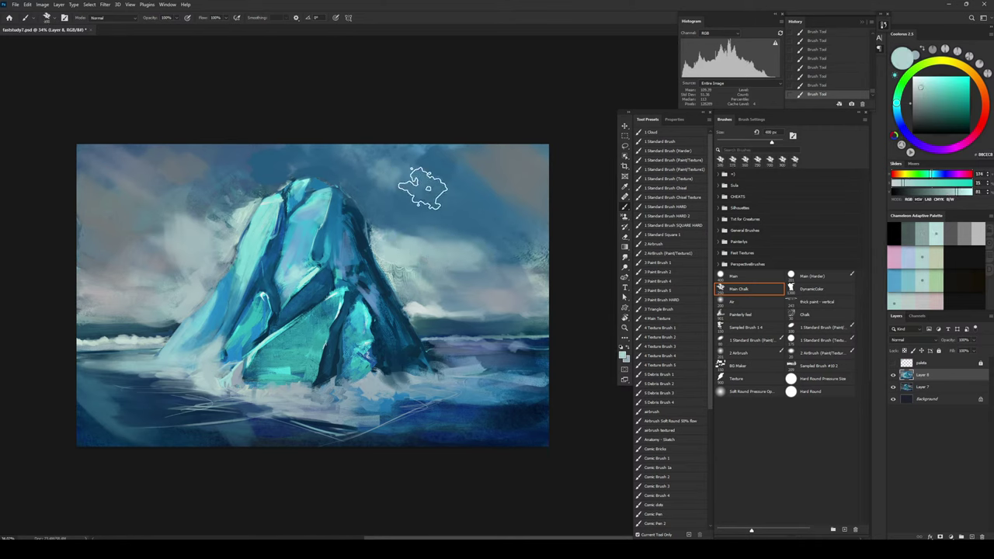
key(bracketleft)
key(bracketleft)
key(bracketleft)
drag(360, 150, 348, 162)
key(bracketright)
key(bracketright)
key(bracketleft)
key(bracketleft)
key(bracketleft)
key(bracketleft)
key(bracketleft)
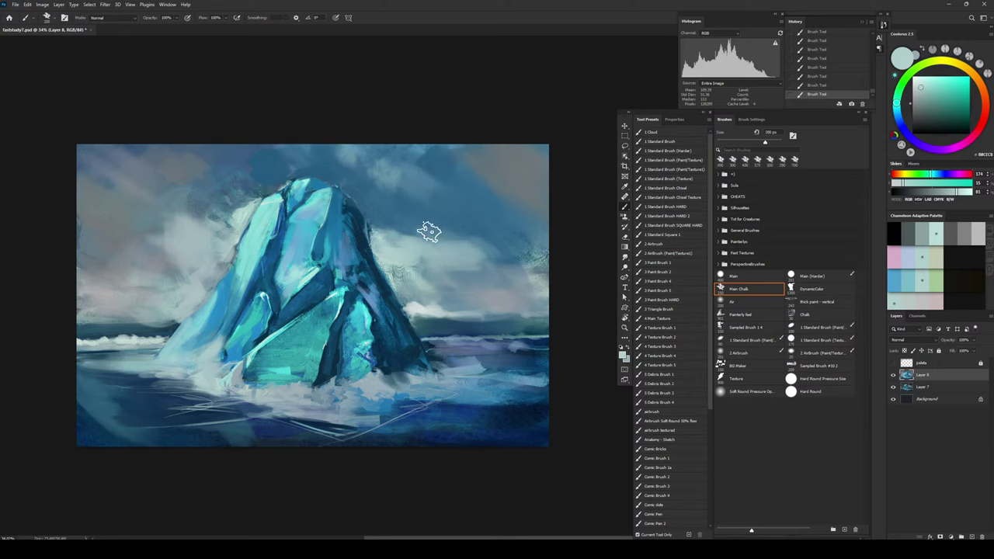
Step: Redefine the dark sea horizon beside the iceberg's dark flank with sampled navy at 60 px
alt+click(440, 310)
key(bracketleft)
key(bracketleft)
key(bracketleft)
key(bracketleft)
key(bracketleft)
key(bracketleft)
alt+click(433, 327)
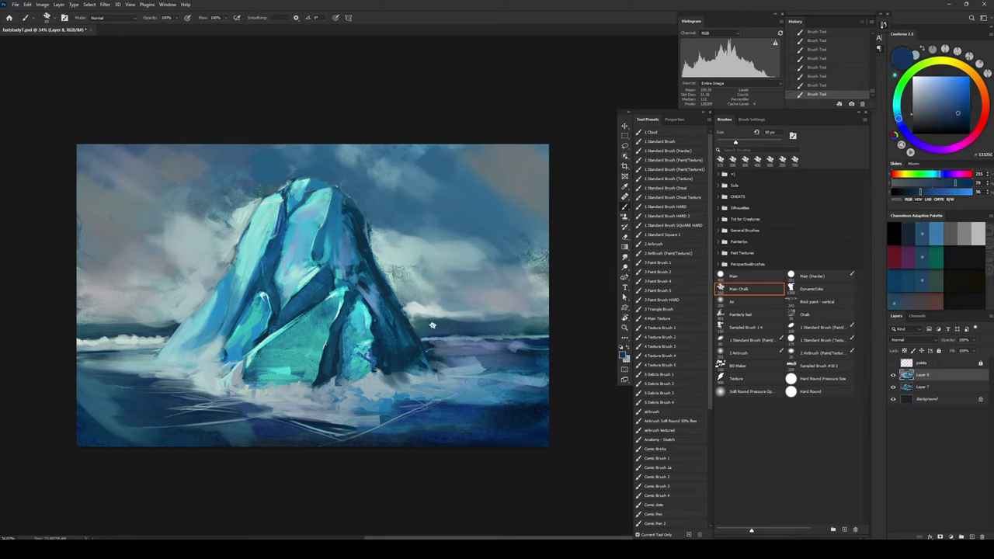
key(bracketleft)
key(bracketleft)
drag(421, 320, 455, 321)
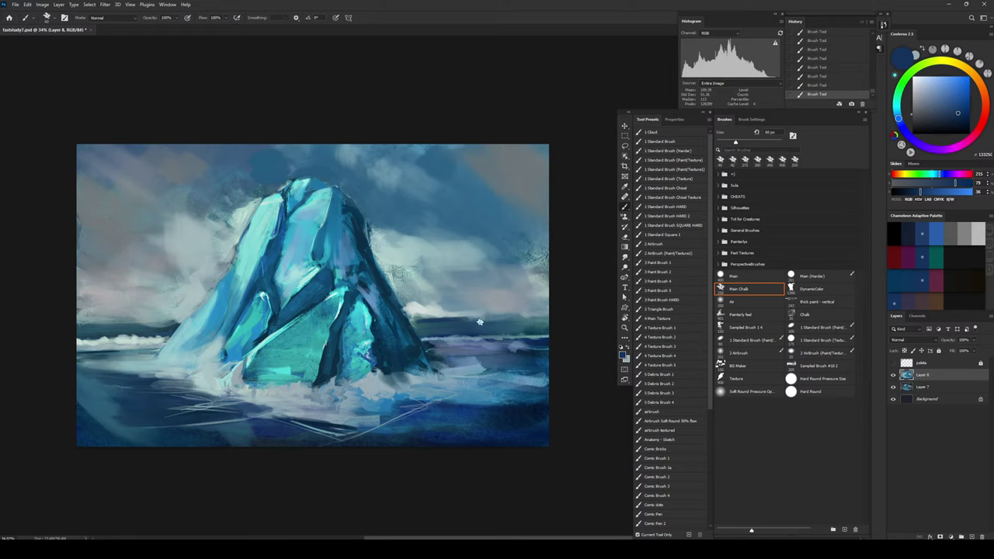
Step: Soften the sky just above the horizon with sampled light grey-blue at 150 px
key(bracketright)
key(bracketright)
key(bracketright)
key(bracketright)
key(bracketright)
key(bracketright)
alt+click(438, 301)
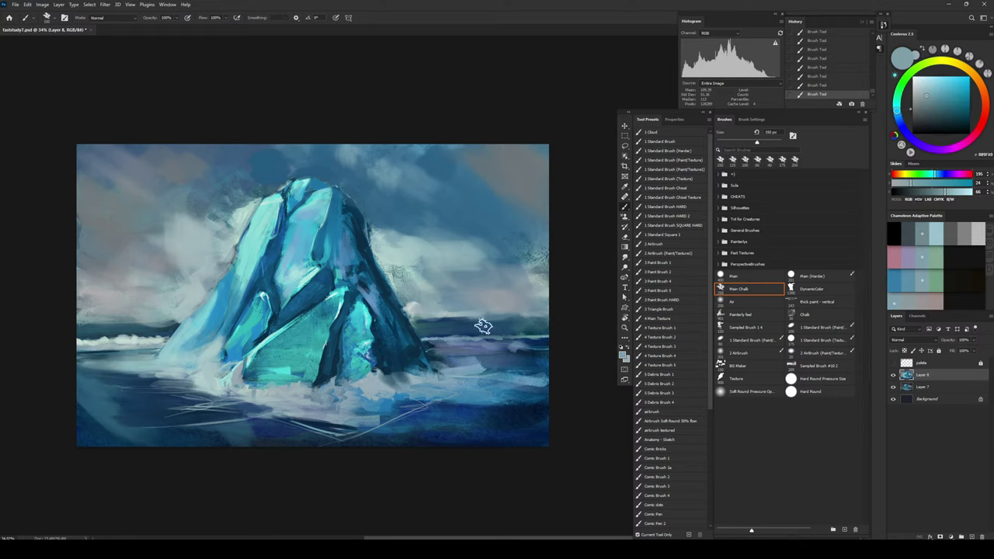
Step: Spread sampled mid blue over the water beyond the foam beside the iceberg at 250 px
alt+click(408, 386)
alt+click(463, 393)
key(bracketright)
key(bracketright)
key(bracketright)
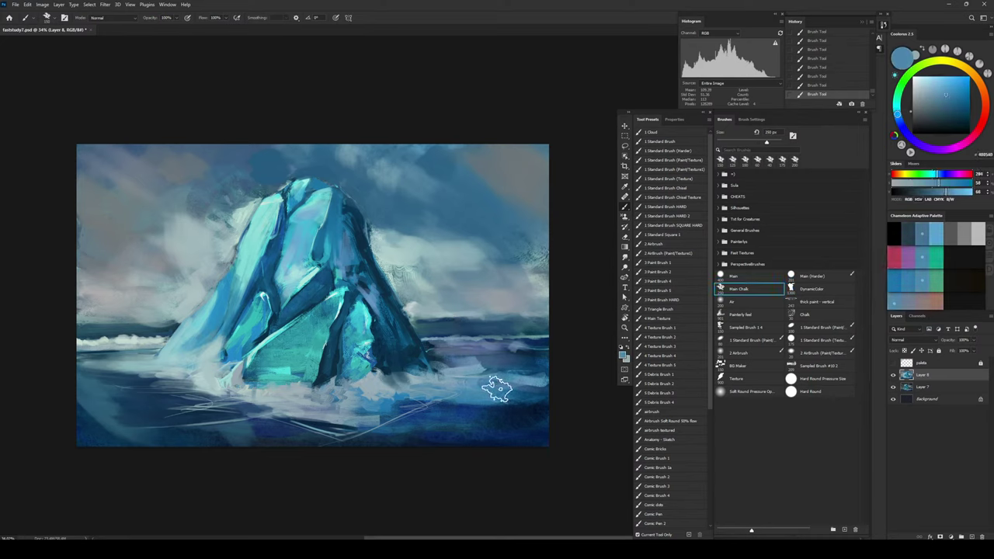
Step: Darken the water between the horizon and the foam beside the iceberg with sampled navy at 100 to 125 px
alt+click(540, 342)
key(bracketleft)
key(bracketleft)
key(bracketleft)
key(bracketleft)
key(bracketleft)
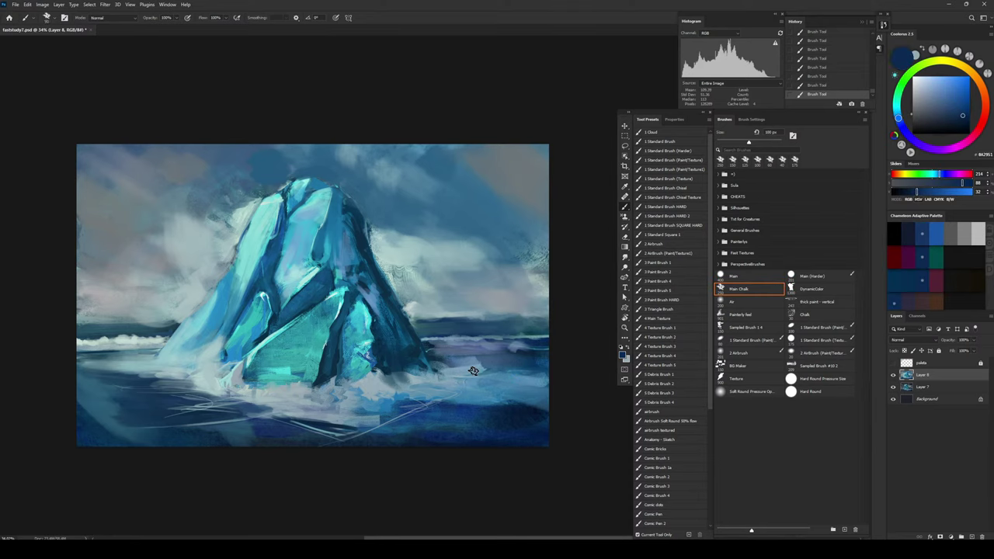
key(bracketleft)
key(bracketright)
key(bracketright)
key(bracketright)
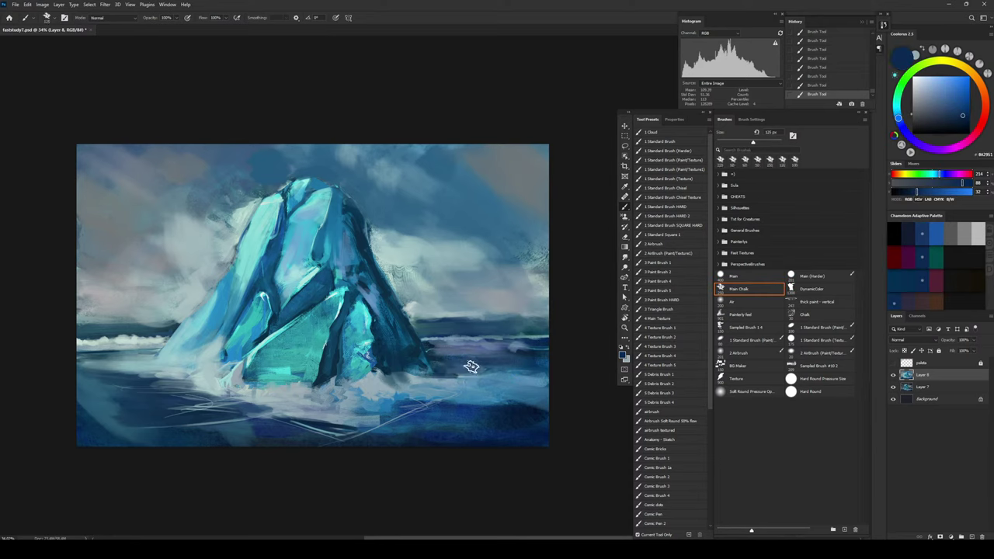
key(bracketleft)
key(bracketleft)
key(bracketleft)
key(bracketleft)
mouse_move(453, 367)
mouse_down()
mouse_move(502, 366)
mouse_move(458, 376)
mouse_move(519, 365)
mouse_move(443, 349)
mouse_move(482, 359)
mouse_up()
Step: Add small mid-blue ripples to the darkened water with sampled color at 30 px
alt+click(501, 374)
key(bracketleft)
key(bracketleft)
key(bracketleft)
key(bracketright)
key(bracketright)
key(bracketleft)
key(bracketleft)
key(bracketleft)
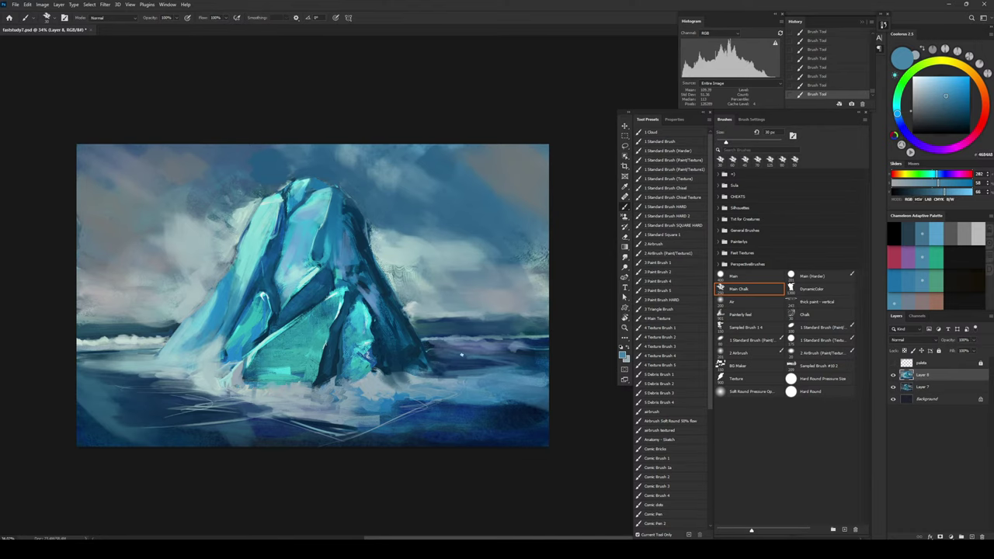
Step: Repaint the distant wave line beside the iceberg's base with sampled slate blue at 30 to 45 px and save the file
alt+click(481, 342)
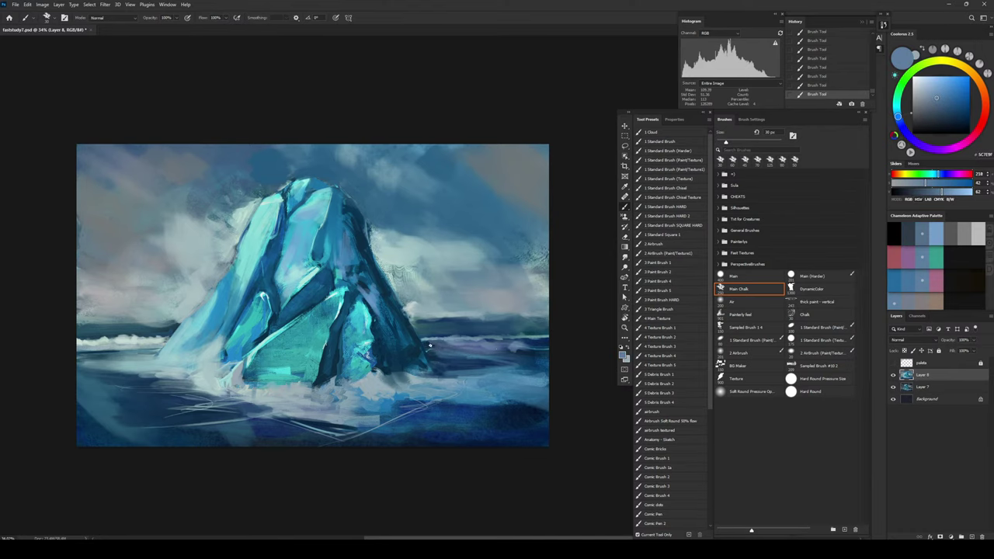
key(bracketright)
key(bracketright)
key(bracketright)
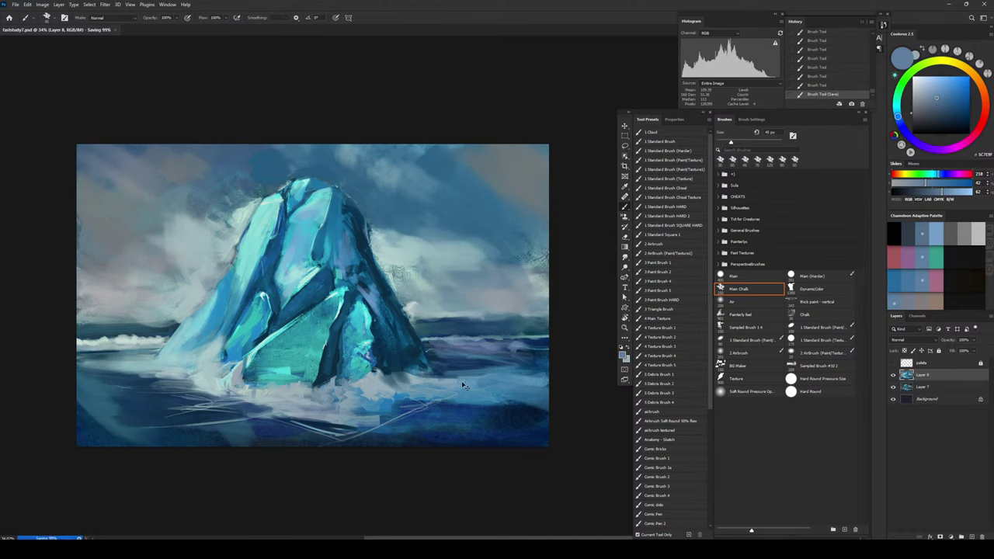
Step: Flip the canvas horizontally, merge the painting layer down and stamp the visible layers onto a new layer
key(h)
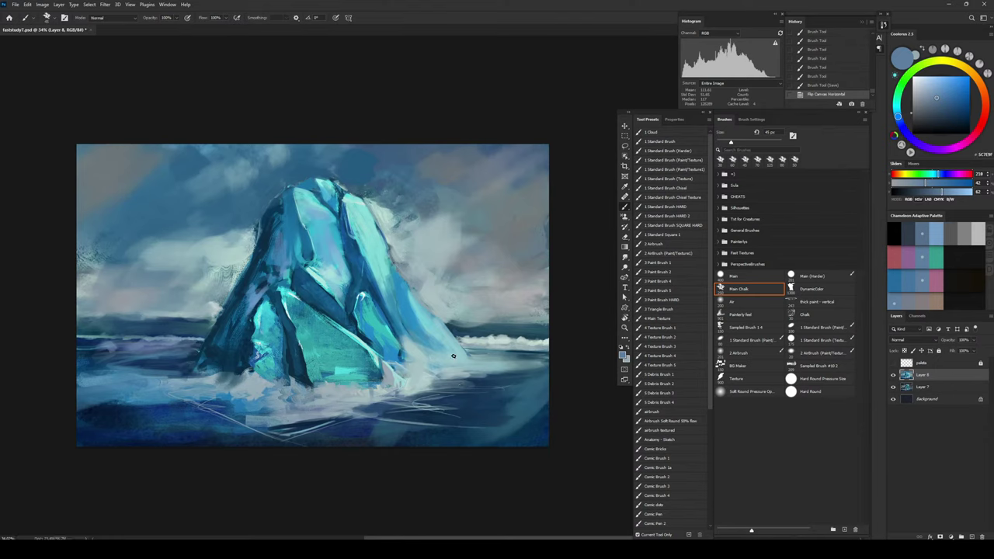
key(ctrl+e)
key(ctrl+alt+shift+e)
Step: Distort the stamped layer by pulling its upper-left corner outward beyond the canvas, and save the file
key(ctrl+t)
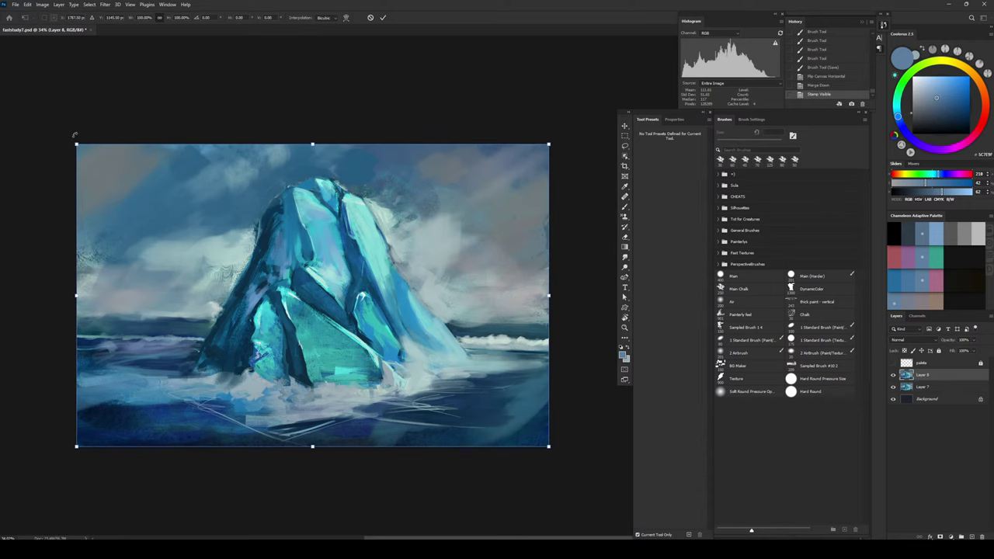
drag(76, 147, 73, 137)
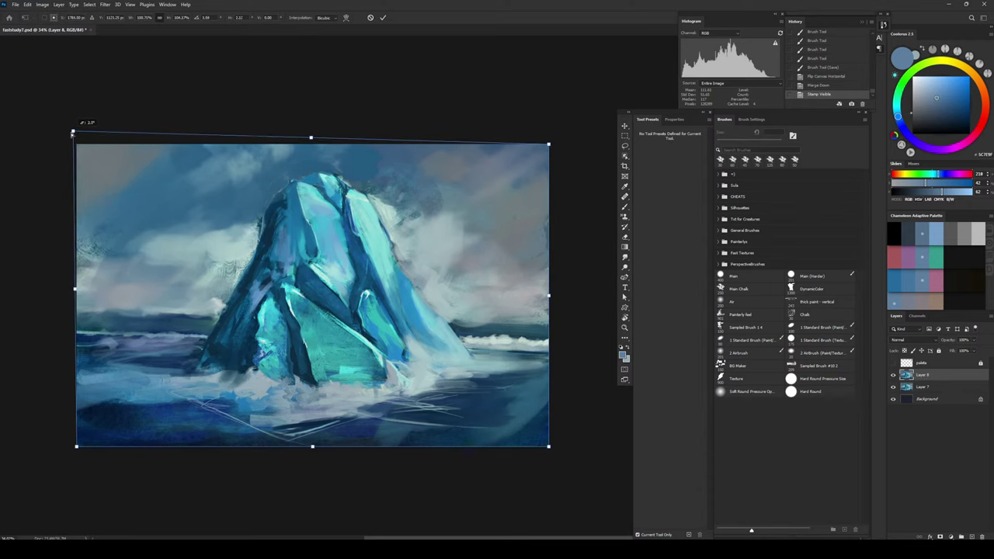
key(Return)
key(ctrl+s)
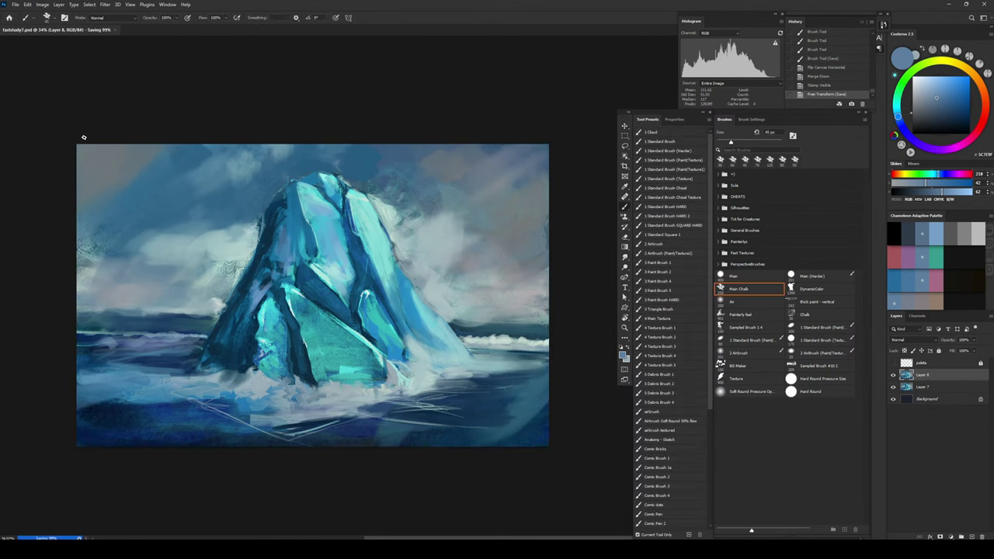
Step: Stamp the visible layers onto another new layer and apply Auto Color to it
key(ctrl+shift+alt+e)
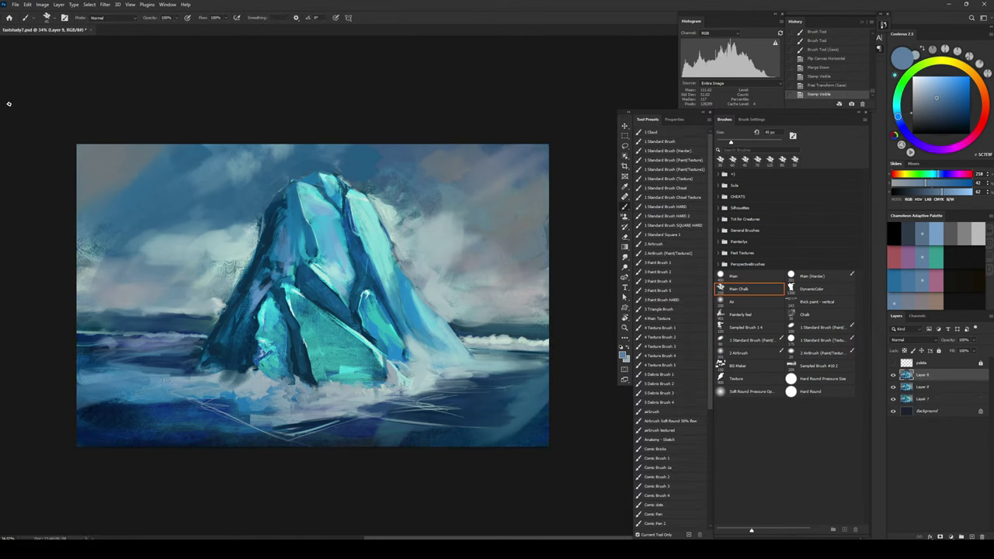
click(40, 5)
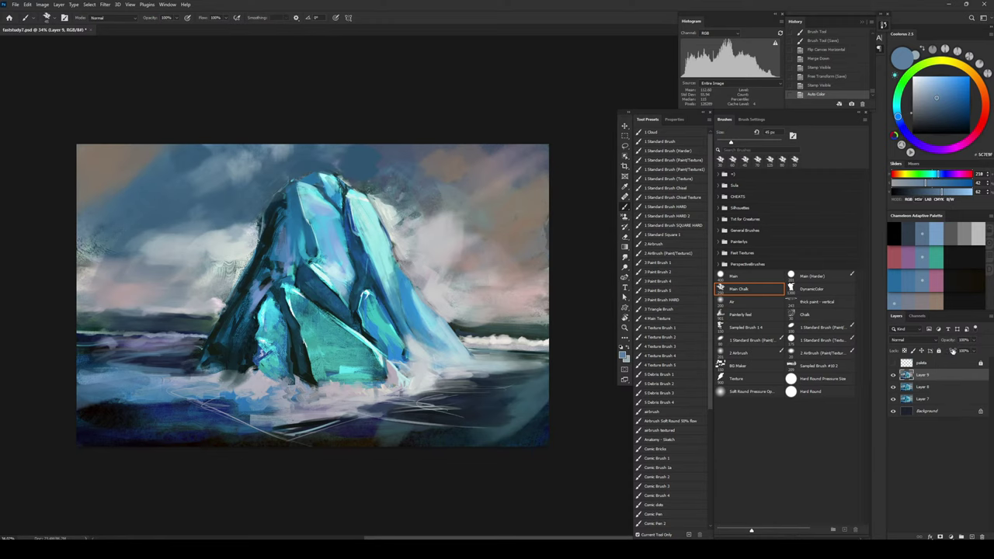
Step: Apply Auto Contrast to the stamped layer, lower its fill to about 50%, and flip the canvas horizontally
key(ctrl+alt+shift+l)
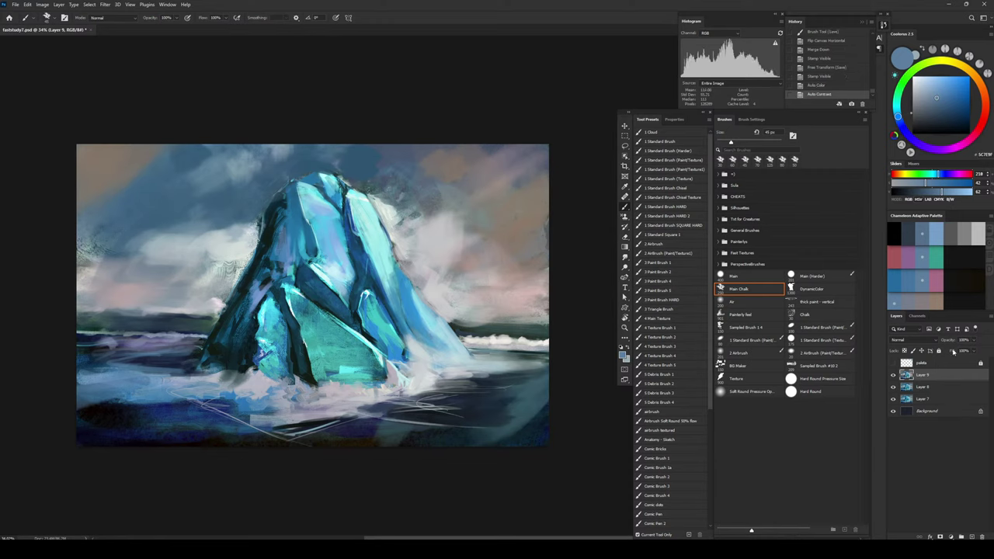
mouse_move(952, 352)
mouse_down()
mouse_move(905, 359)
mouse_move(926, 359)
mouse_up()
key(ctrl+shift+h)
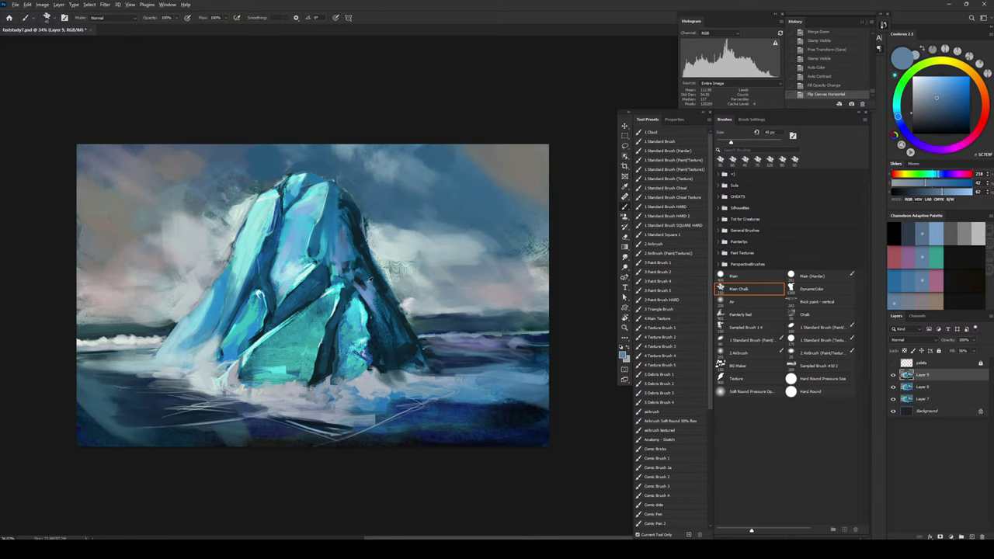
Step: Try a bright purple accent stroke on the iceberg's shadowed slope at 45 px
alt+click(383, 307)
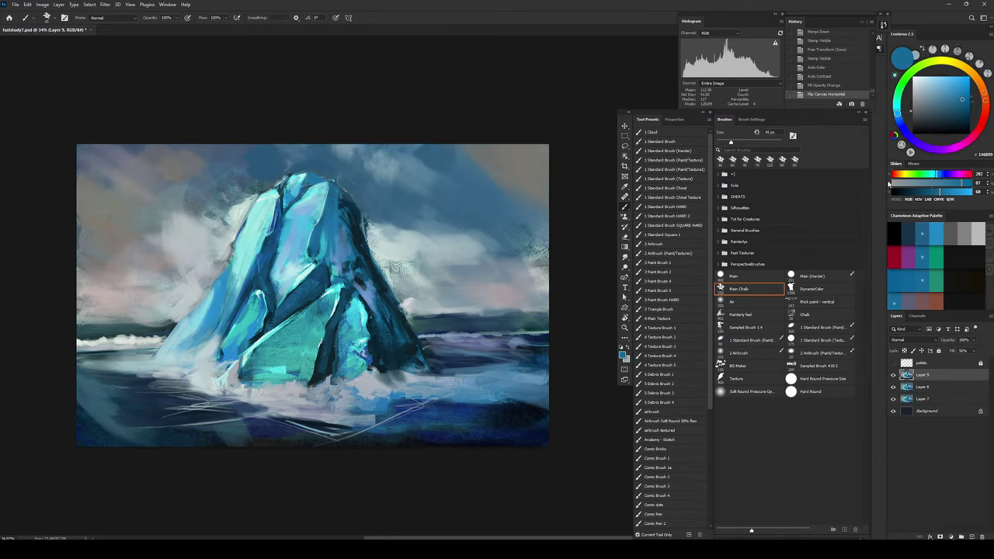
drag(965, 66, 933, 62)
click(897, 114)
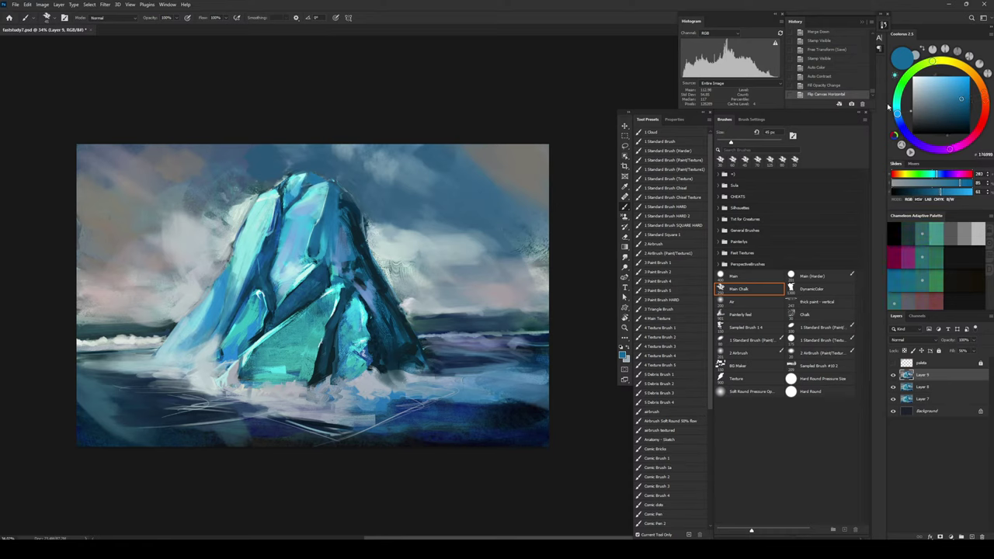
click(950, 150)
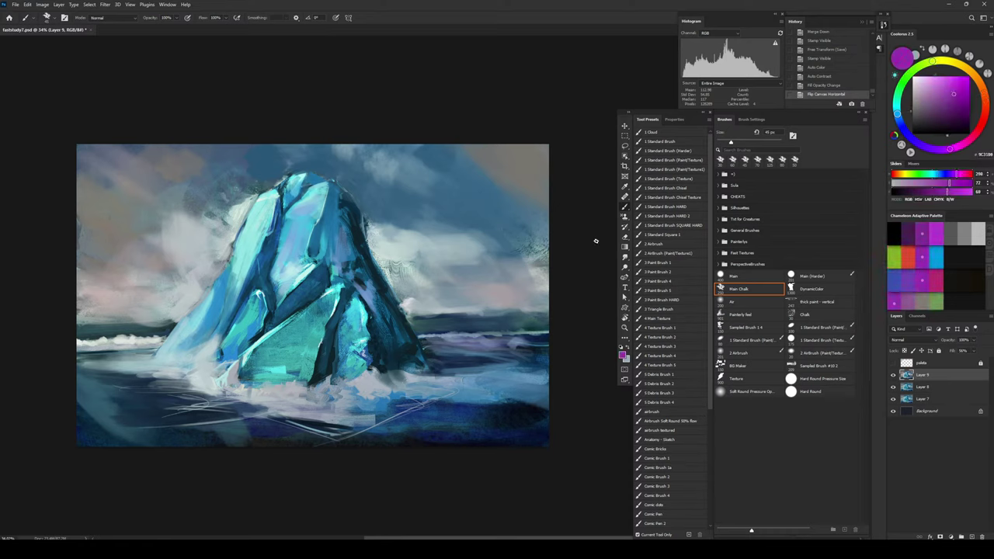
drag(367, 287, 371, 302)
key(ctrl+z)
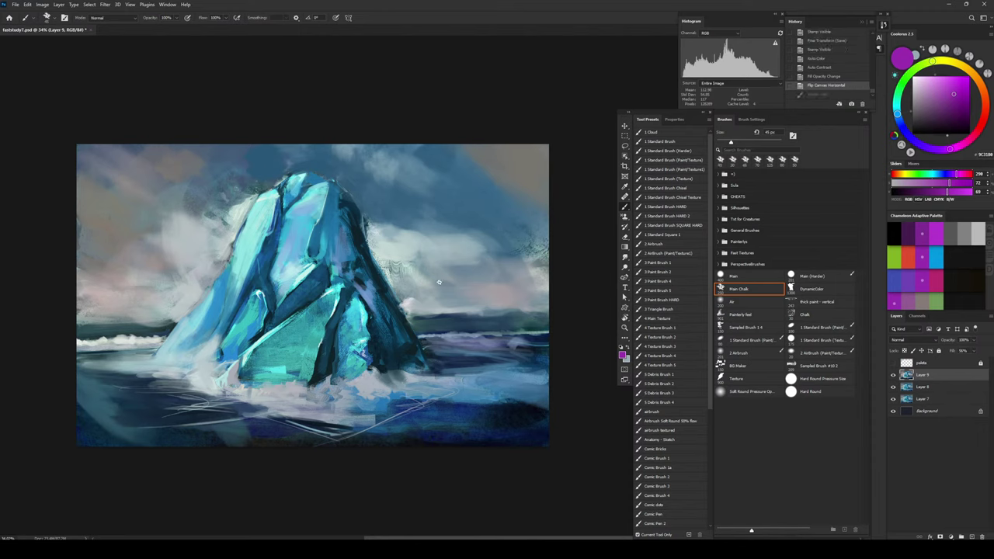
Step: Mix a darker, muted purple and brush it over the lower part of the iceberg's shadowed slope at 80 px
click(897, 114)
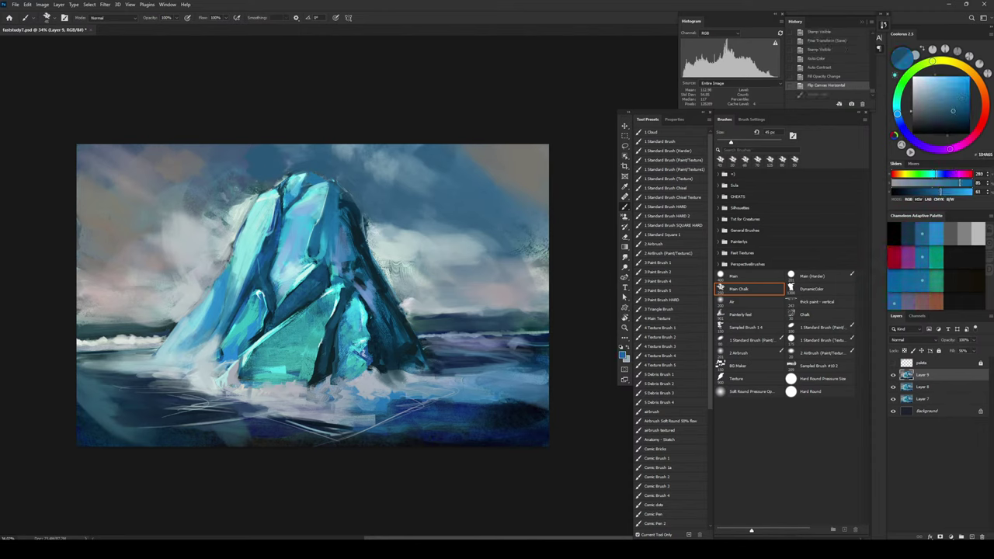
click(954, 111)
click(895, 133)
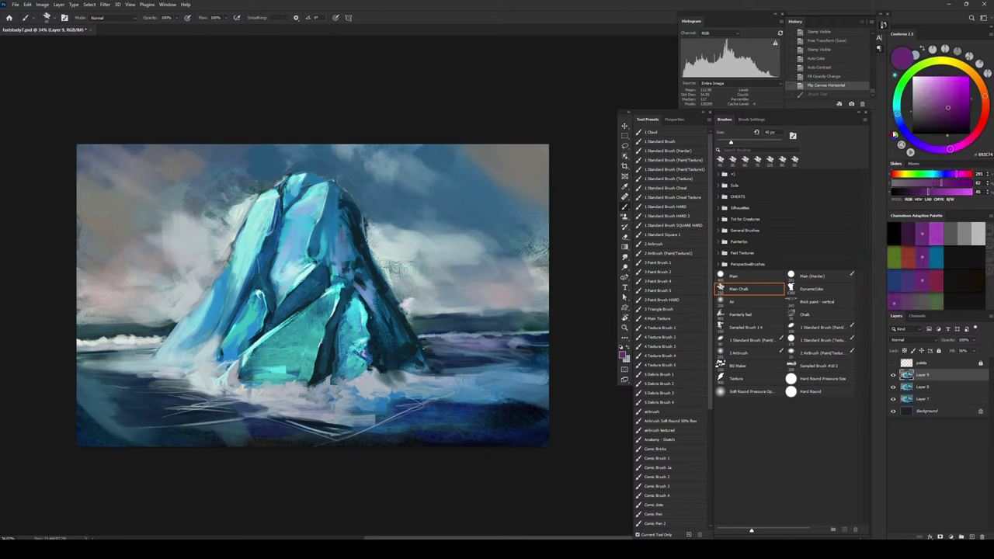
mouse_move(409, 330)
mouse_down()
mouse_move(422, 365)
mouse_move(415, 344)
mouse_move(390, 365)
mouse_move(383, 331)
mouse_move(414, 357)
mouse_up()
key(ctrl+z)
key(bracketright)
key(bracketright)
key(bracketright)
key(bracketright)
drag(391, 296, 415, 345)
key(ctrl+z)
drag(391, 294, 412, 336)
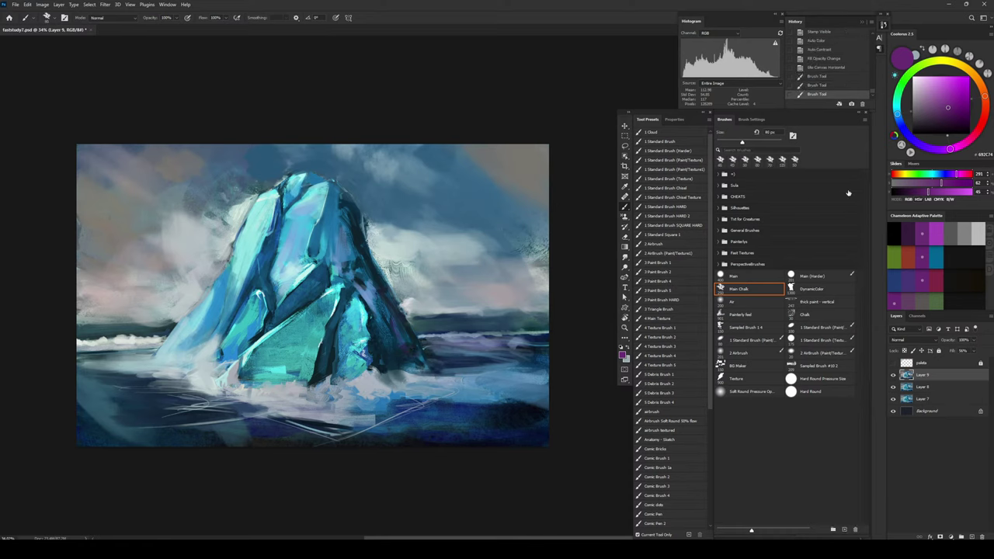
Step: Try a bluer violet stroke down the iceberg's lower shadowed slope at 80 px
drag(950, 149, 936, 149)
drag(389, 298, 406, 346)
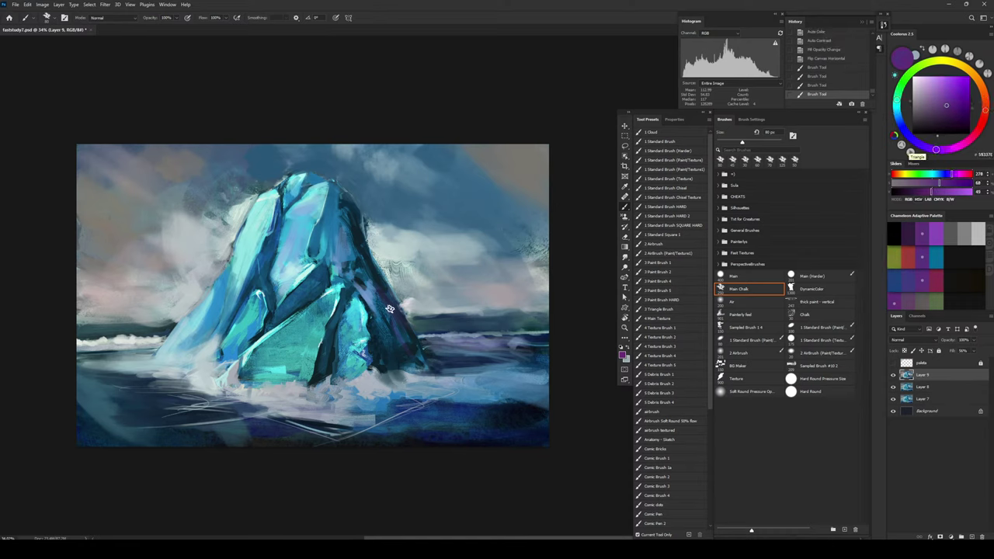
key(ctrl+z)
Step: Mix a desaturated rose with hue 348 and paint it on the iceberg's lower shadowed slope at 60 px
key(x)
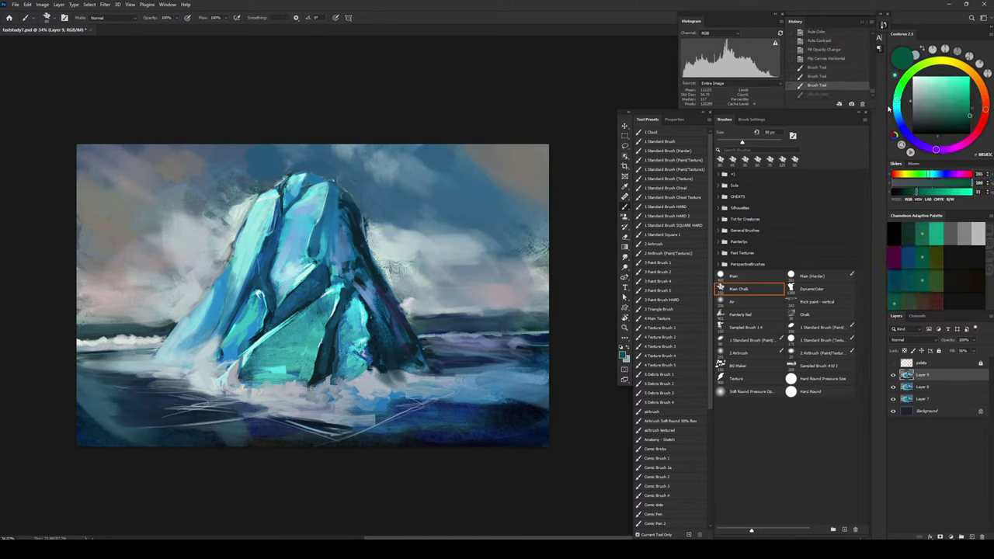
drag(897, 100, 902, 83)
drag(936, 149, 974, 137)
click(902, 124)
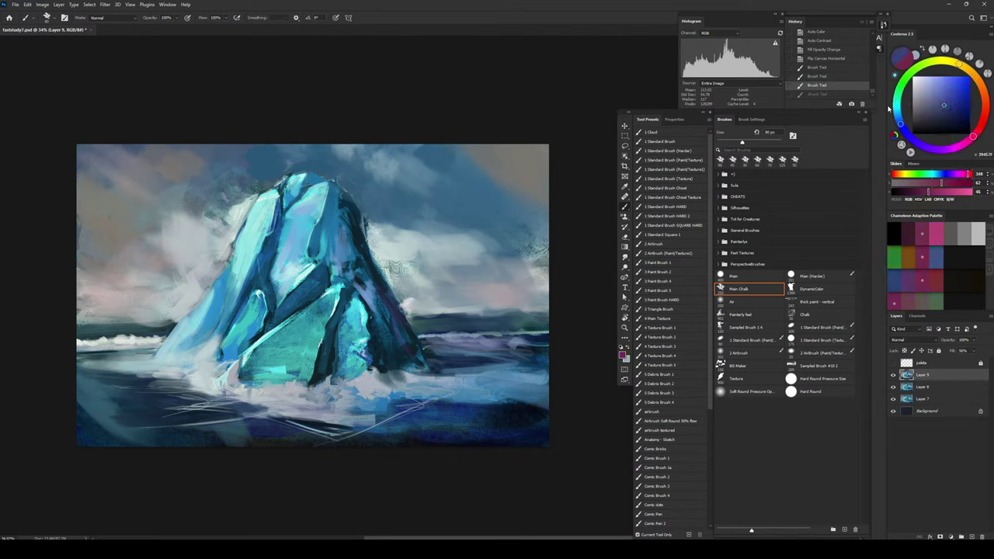
click(974, 136)
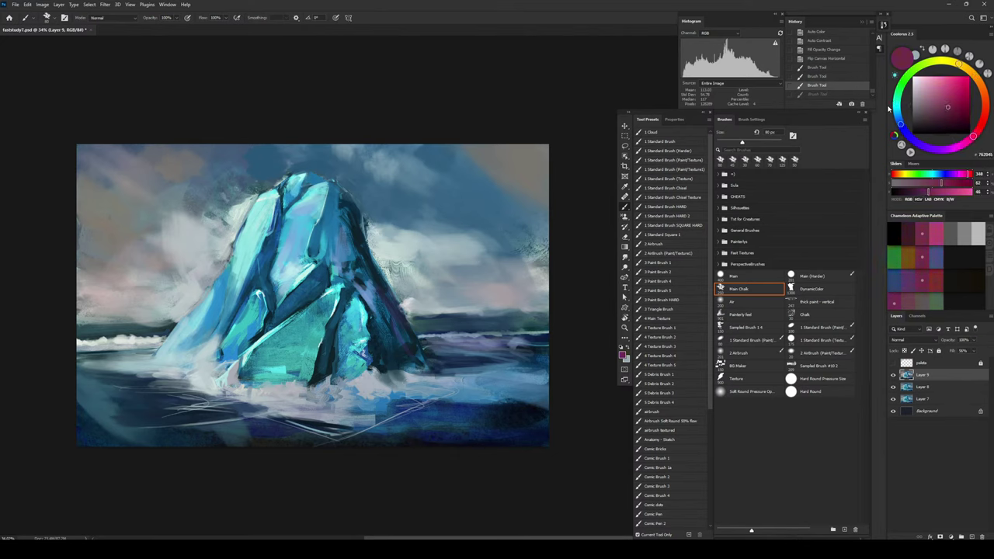
click(915, 183)
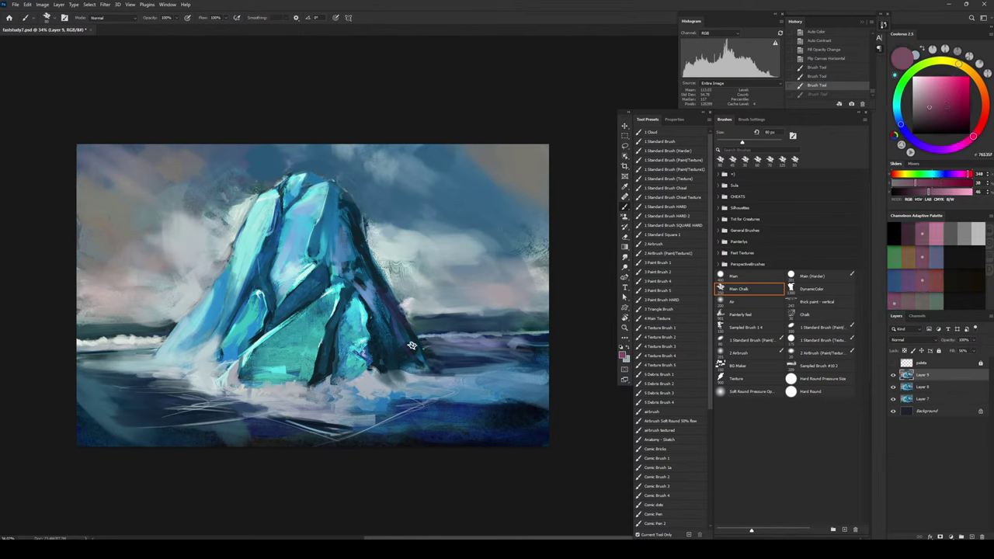
mouse_move(403, 313)
mouse_down()
mouse_move(369, 309)
mouse_move(362, 318)
mouse_move(411, 344)
mouse_up()
key(ctrl+z)
key(bracketleft)
key(bracketleft)
mouse_move(412, 345)
mouse_down()
mouse_move(402, 317)
mouse_move(412, 339)
mouse_move(402, 336)
mouse_up()
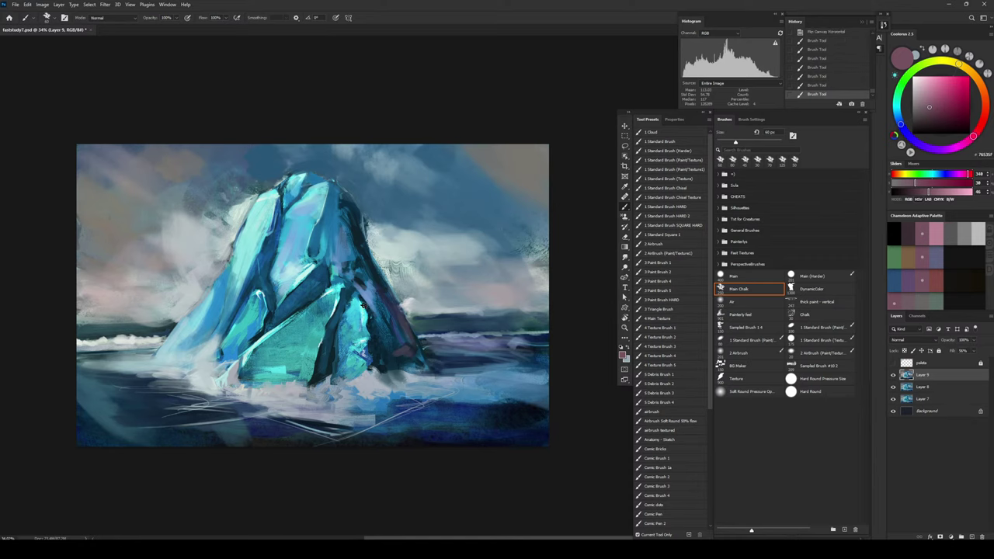
Step: Extend the muted rose strokes across the inner facet and up the iceberg's shadowed edge toward the summit
drag(365, 305, 377, 331)
drag(370, 264, 382, 289)
drag(349, 208, 356, 219)
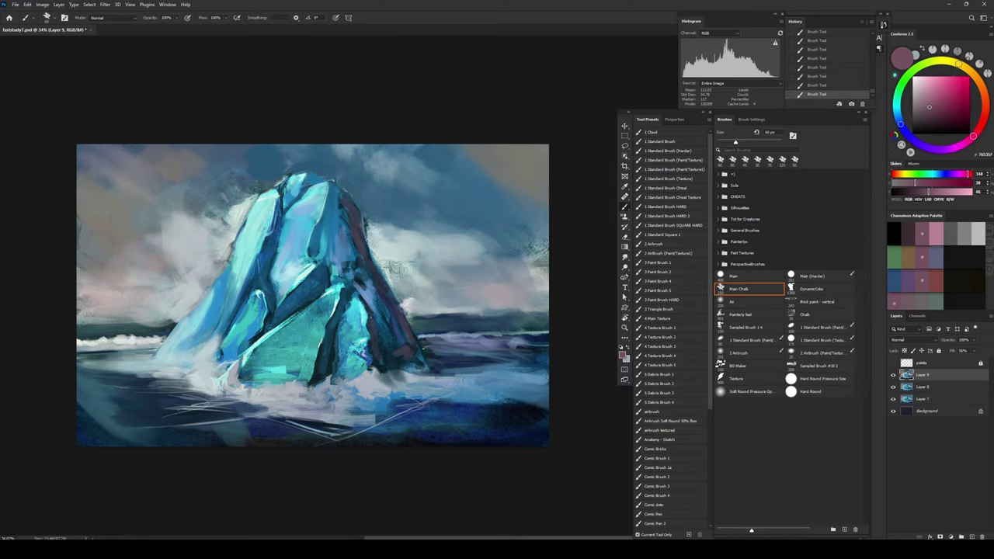
Step: Mix a periwinkle blue with hue 225 and paint a small accent at the foot of the shadowed slope at 35 px
click(899, 119)
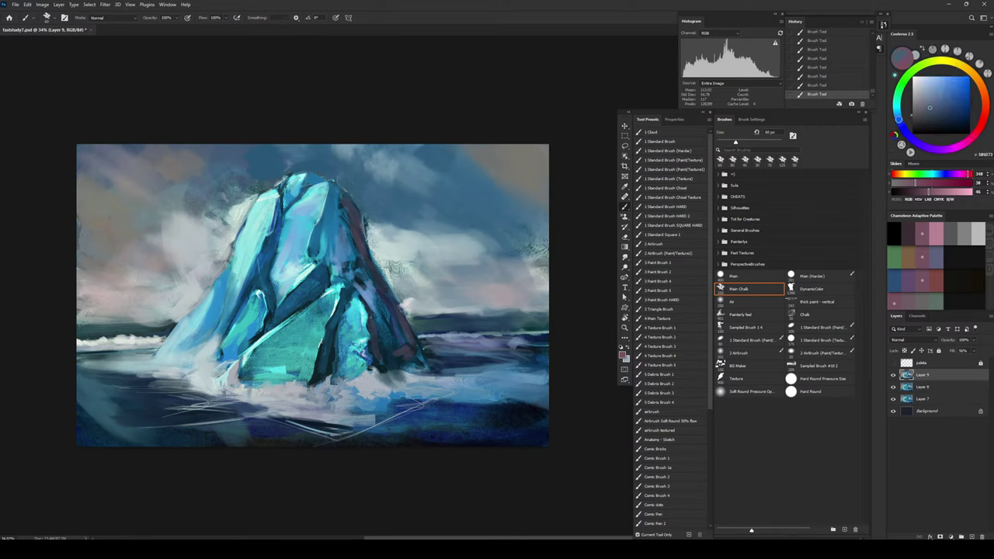
drag(934, 97, 937, 90)
click(905, 130)
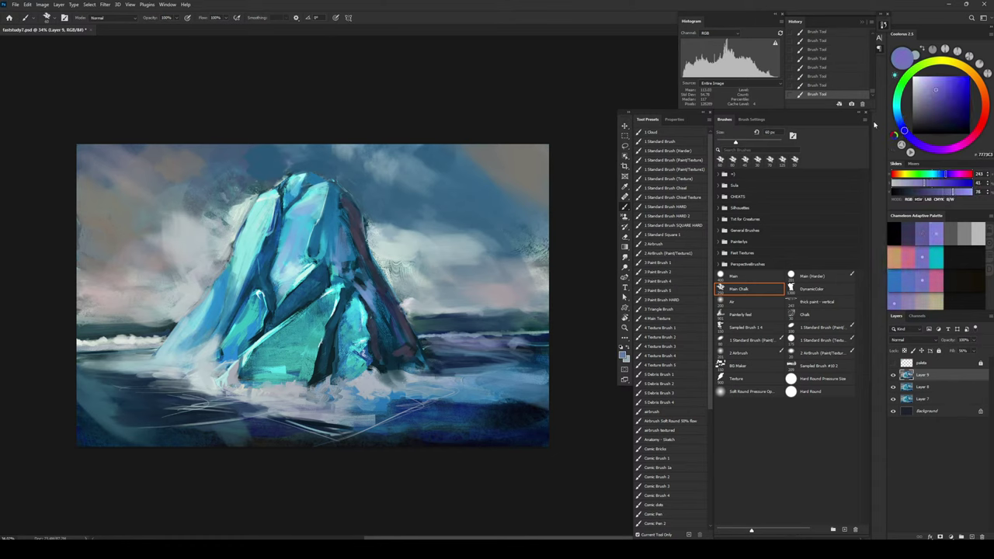
key(ctrl+z)
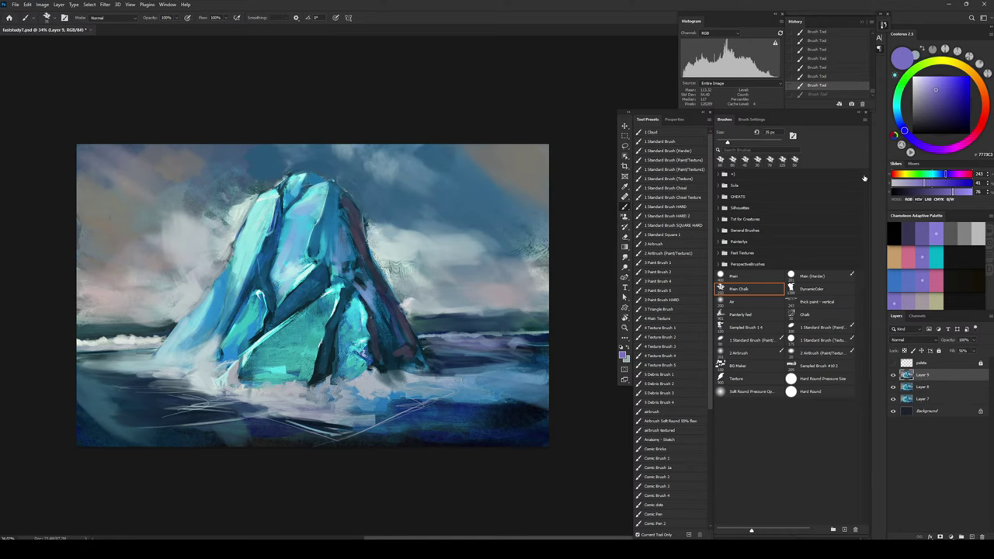
click(899, 122)
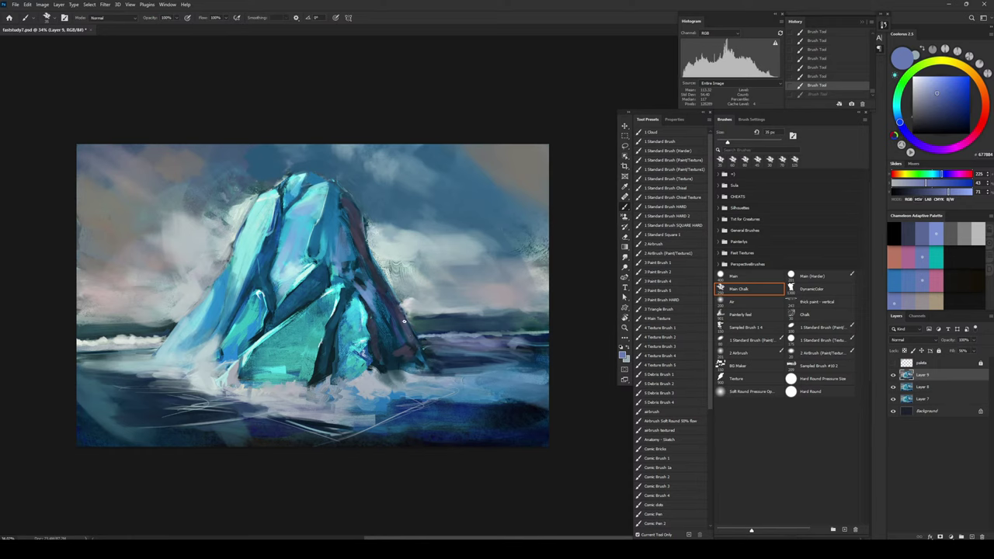
drag(418, 344, 411, 351)
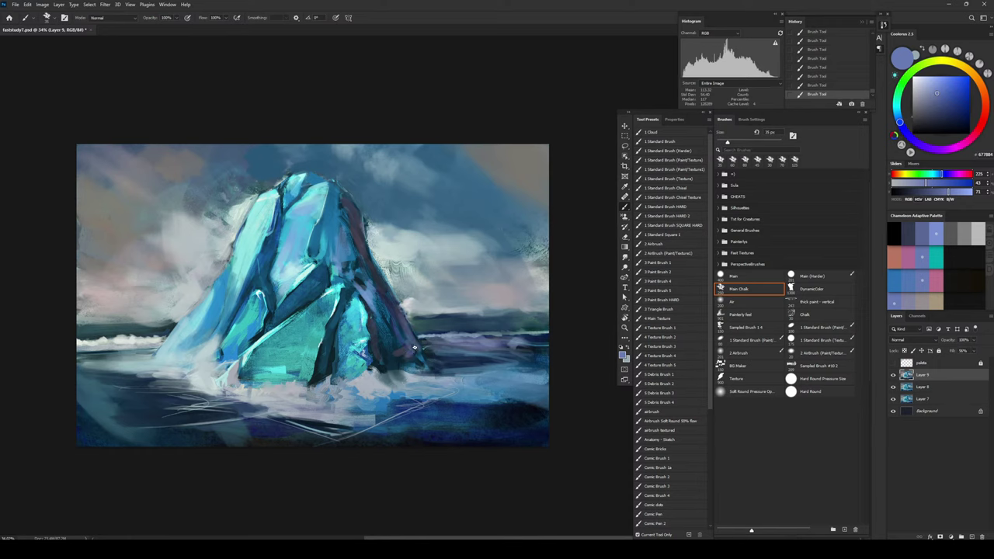
Step: Repaint the waterline at the foot of the iceberg's shadowed side with dark blues sampled from the sea at 40 px
alt+click(449, 379)
alt+click(460, 418)
key(bracketright)
key(bracketright)
key(bracketright)
key(bracketright)
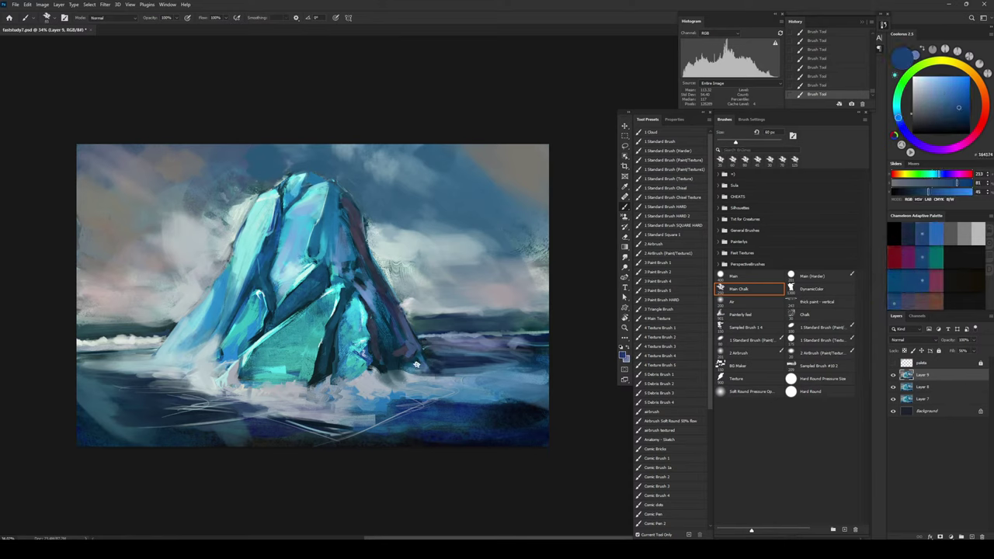
key(bracketleft)
mouse_move(427, 370)
mouse_down()
mouse_move(406, 371)
mouse_move(474, 371)
mouse_up()
drag(407, 372, 420, 373)
alt+click(461, 357)
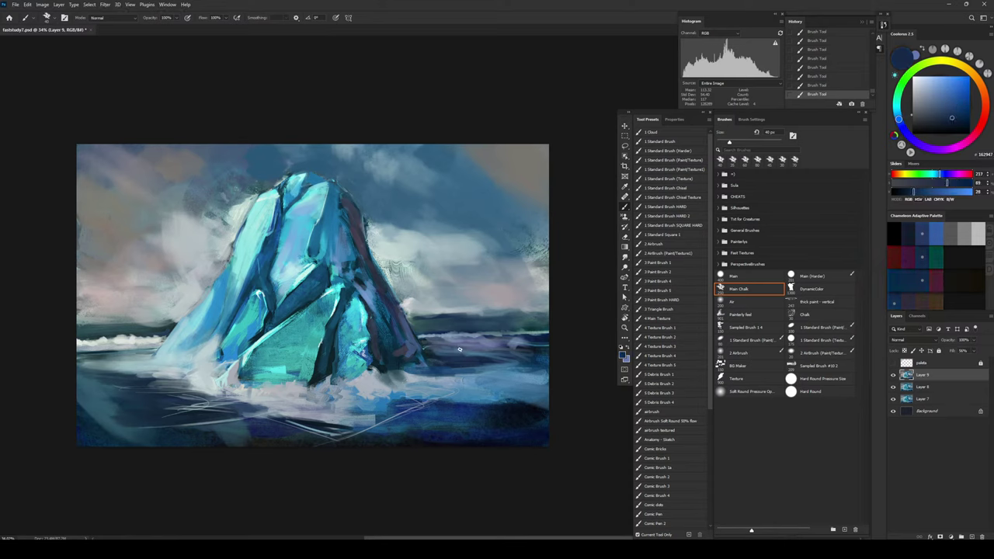
Step: Add a new layer above the painting and try a dark blue dab at the iceberg's foot
key(ctrl+shift+alt+n)
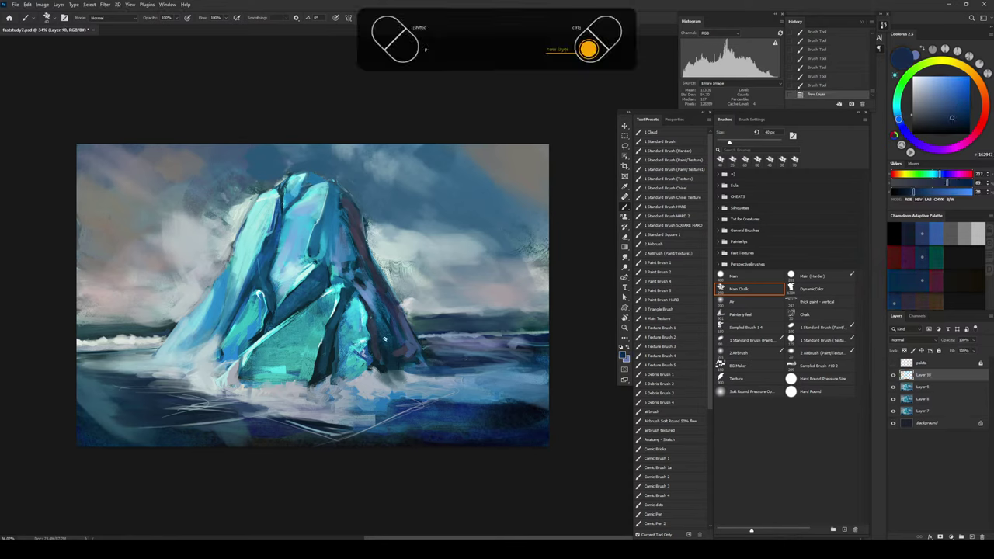
drag(424, 368, 432, 366)
key(ctrl+z)
Step: Paint mid-blue sampled from the foreground water over the pale sketch lines below the iceberg's shadowed side
key(])
key(])
key(])
key(])
key(])
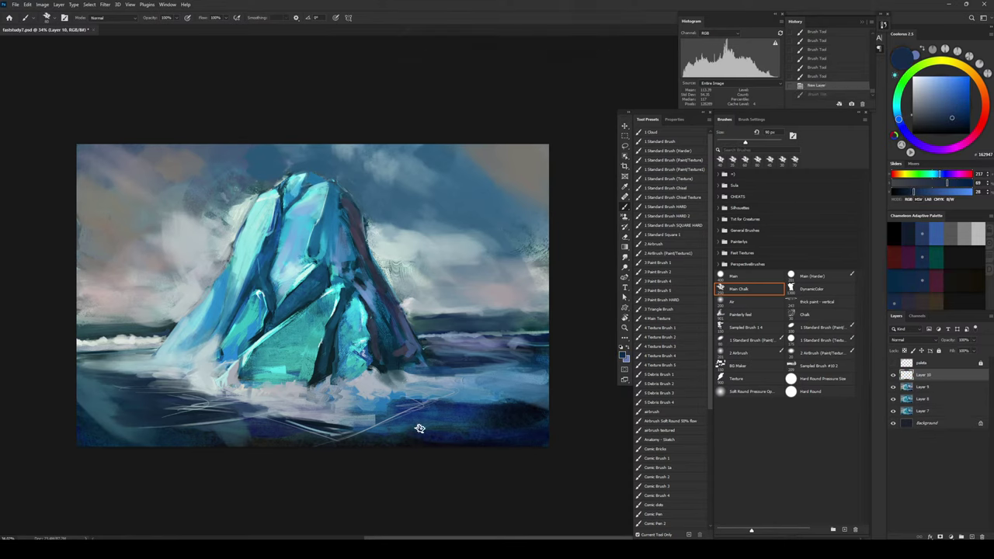
alt+click(393, 430)
alt+click(407, 417)
key(bracketleft)
key(bracketleft)
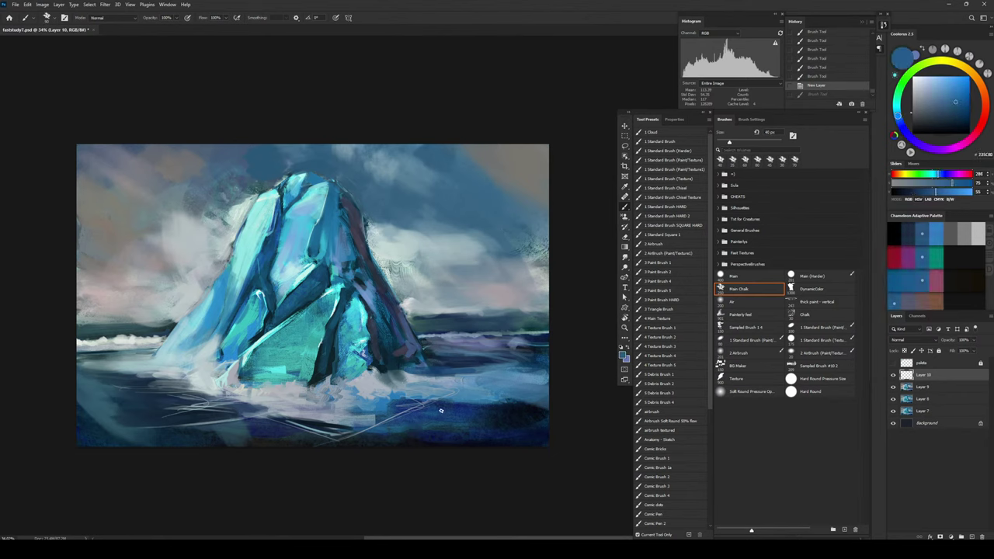
key(bracketright)
key(bracketright)
mouse_move(441, 411)
mouse_down()
mouse_move(251, 443)
mouse_move(367, 445)
mouse_move(362, 428)
mouse_up()
Step: Darken the water along the canvas's lower edge with sampled deep blue at 125 px
alt+click(321, 427)
key(bracketright)
key(bracketright)
key(bracketright)
key(bracketright)
key(bracketright)
alt+click(473, 410)
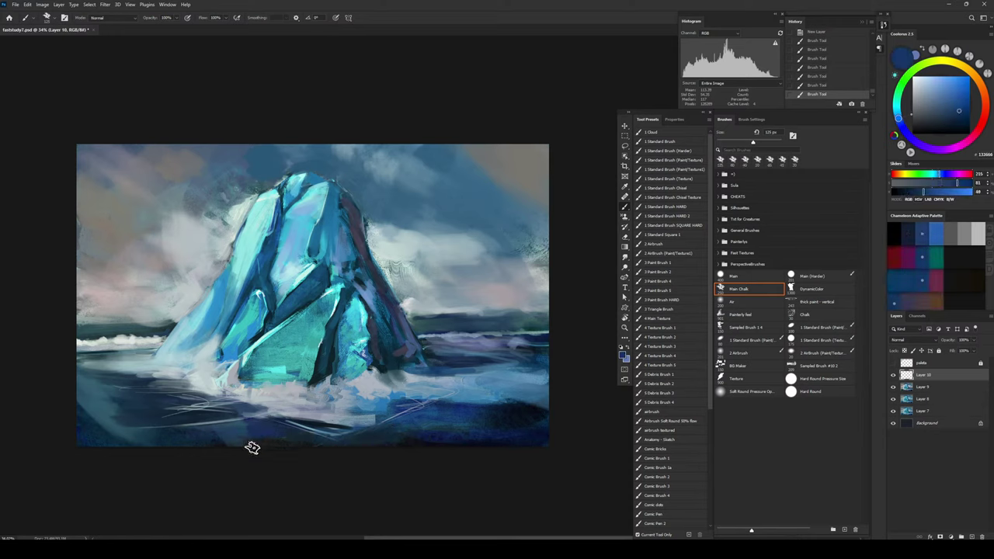
mouse_move(231, 430)
mouse_down()
mouse_move(262, 428)
mouse_move(282, 444)
mouse_up()
Step: Blend the foreground water below the foam with sampled light and dark blues at 100 to 125 px
alt+click(336, 405)
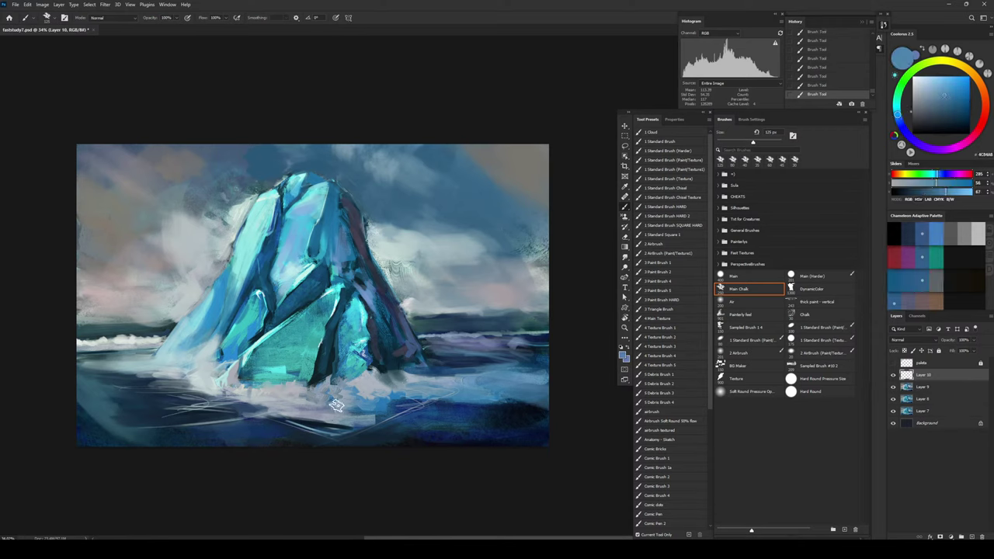
key(bracketleft)
key(bracketleft)
key(bracketleft)
key(bracketleft)
key(bracketleft)
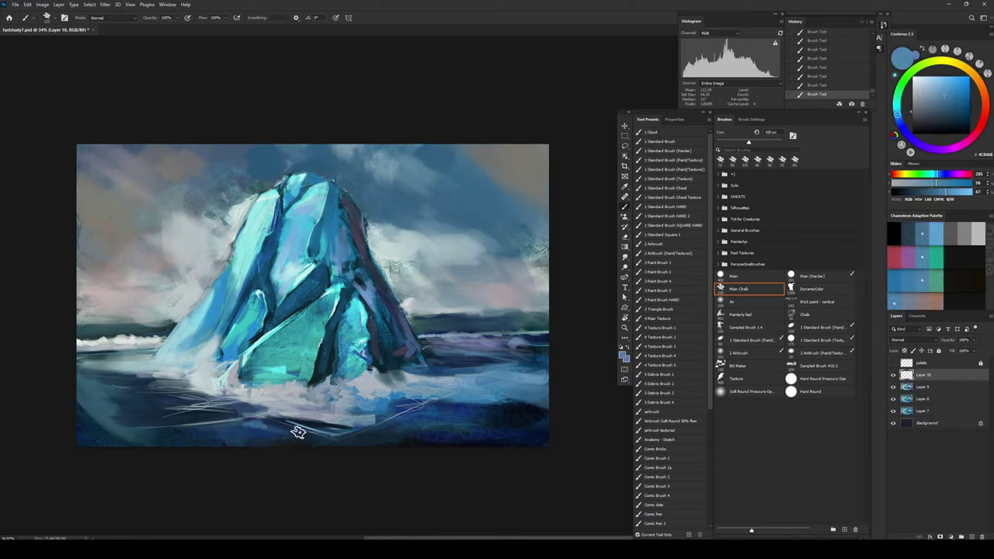
key(bracketright)
key(bracketright)
key(bracketright)
key(bracketright)
key(bracketright)
alt+click(232, 442)
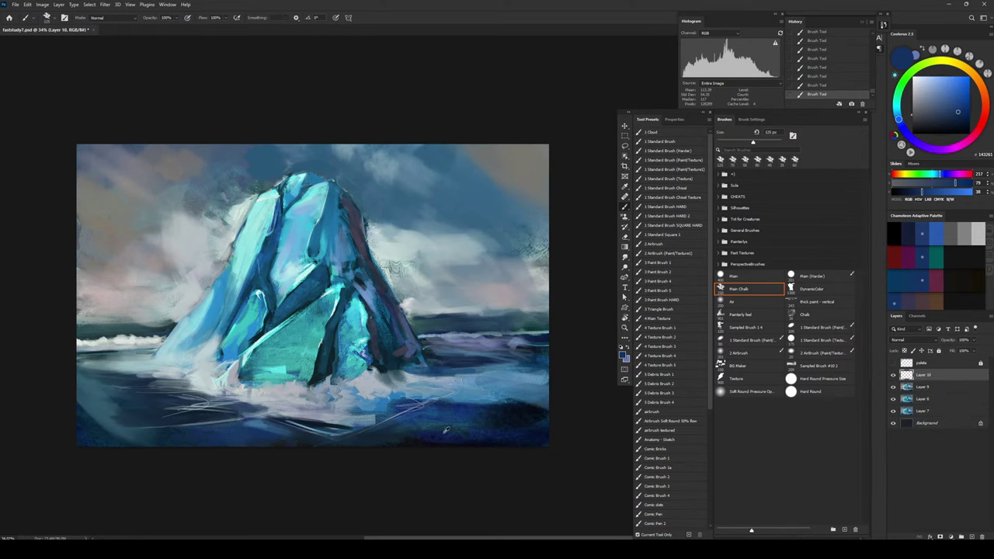
Step: Rework the foam's lower edge and the sketch lines beneath it with sampled navy and medium blues at 70 px
alt+click(354, 419)
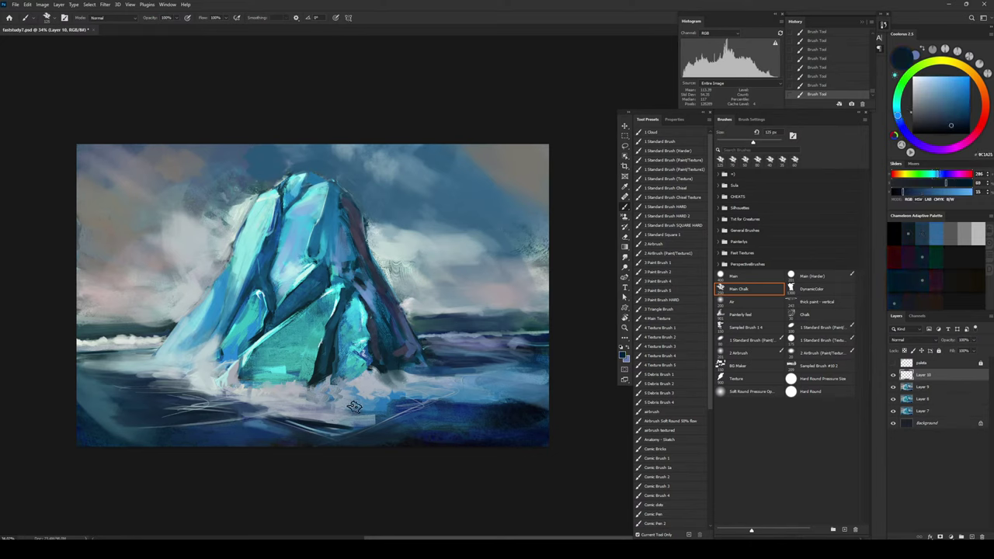
key(bracketleft)
key(bracketleft)
key(bracketleft)
key(bracketleft)
alt+click(384, 401)
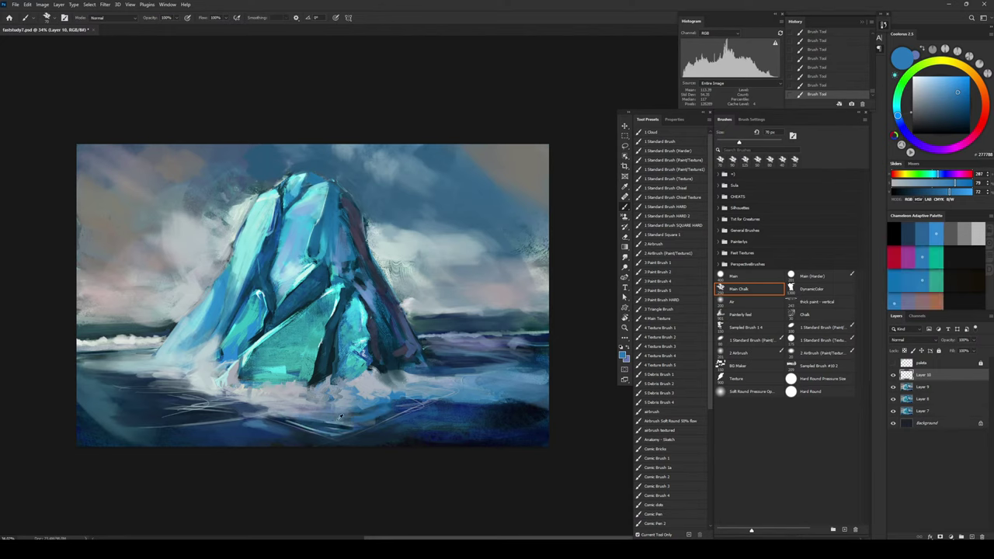
alt+click(358, 410)
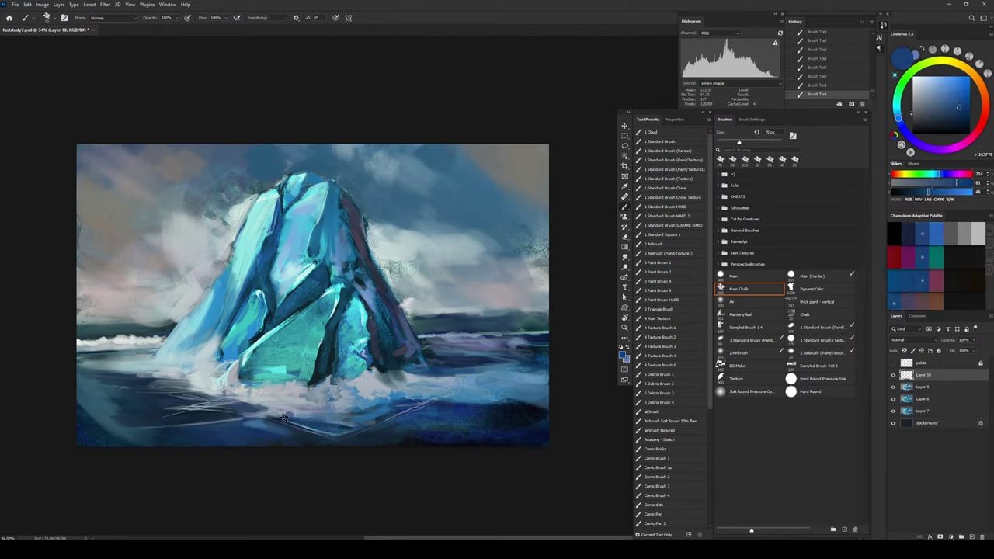
key(bracketright)
key(bracketright)
key(bracketright)
key(bracketleft)
key(bracketleft)
key(bracketleft)
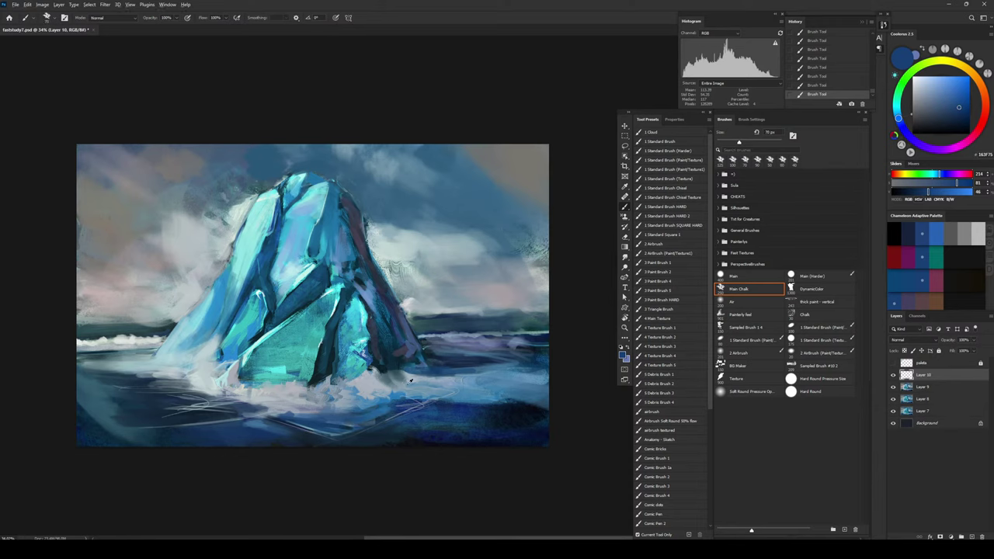
Step: Add pale blue-gray foam strokes, sampled from the foam, to the dark water beneath the iceberg at 30 to 45 px
alt+click(346, 394)
key(bracketleft)
key(bracketleft)
key(bracketleft)
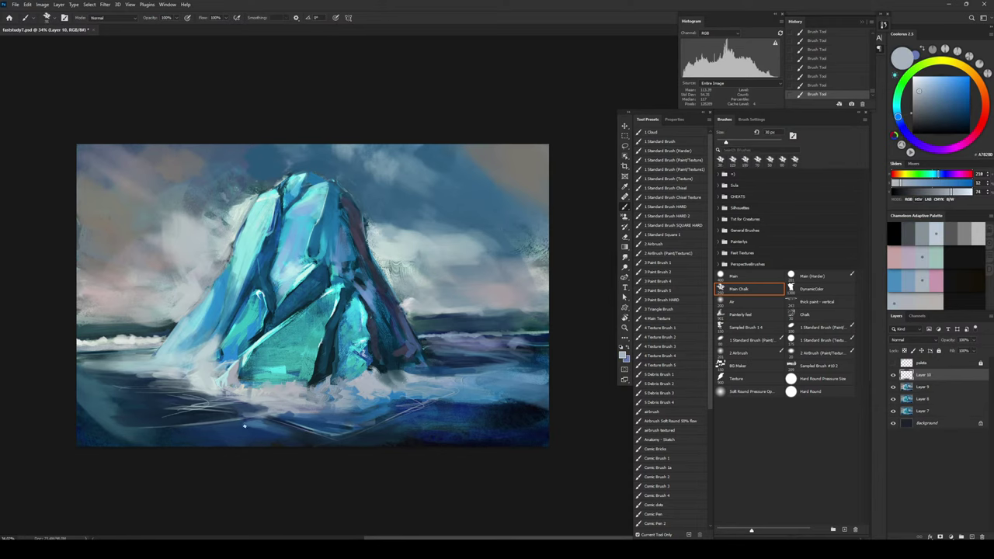
mouse_move(246, 425)
mouse_down()
mouse_move(354, 418)
mouse_move(277, 417)
mouse_up()
key(bracketright)
key(bracketright)
key(bracketright)
key(bracketright)
key(bracketright)
key(bracketright)
key(bracketright)
key(bracketright)
key(bracketright)
key(bracketleft)
key(bracketleft)
key(bracketleft)
key(bracketleft)
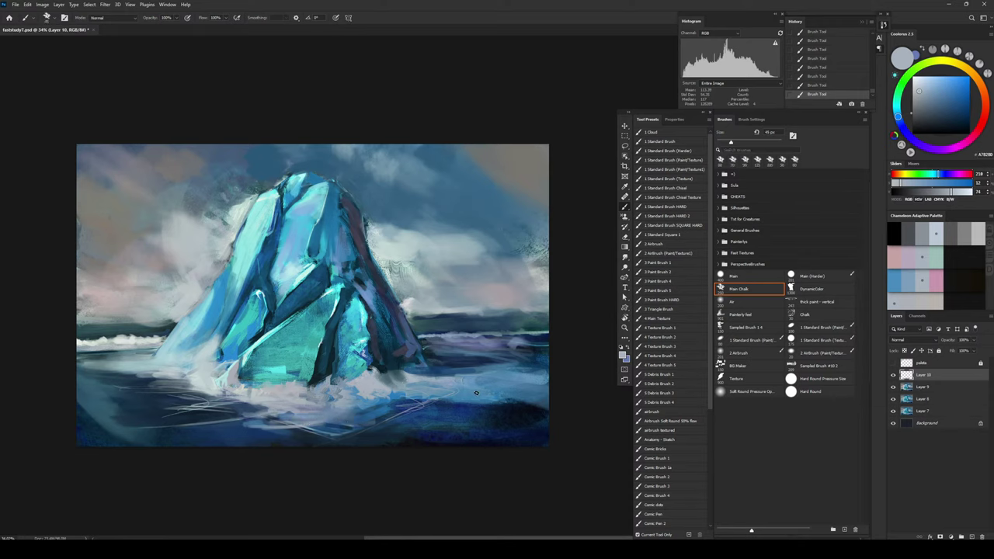
Step: Cover the near-black patch in the canvas's lower-right water with sampled medium blues, using a brush up to 400 px
alt+click(411, 423)
key(bracketright)
key(bracketright)
key(bracketright)
key(bracketright)
key(bracketright)
key(bracketright)
key(bracketright)
key(bracketright)
key(bracketright)
key(bracketright)
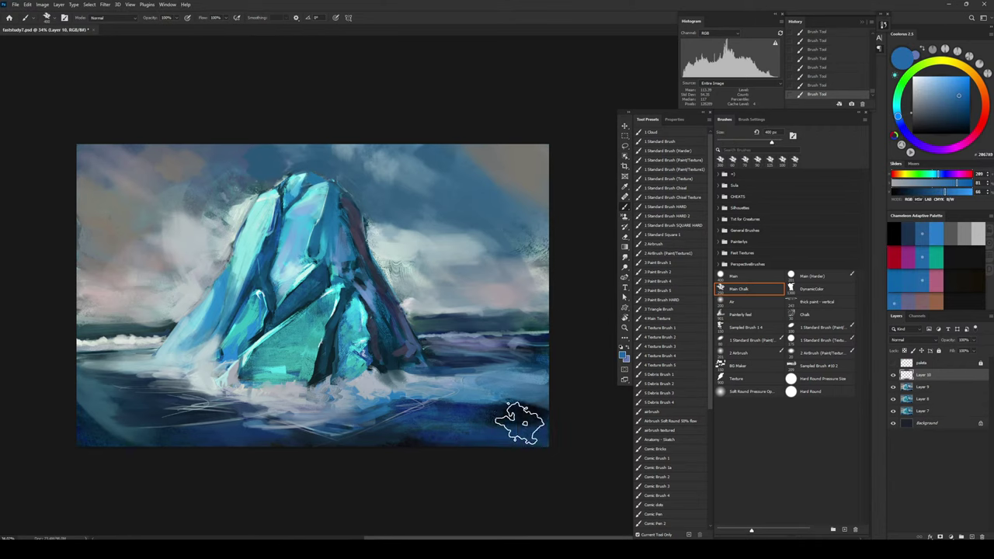
alt+click(523, 393)
key(bracketleft)
key(bracketleft)
key(bracketleft)
key(bracketleft)
key(bracketleft)
key(bracketleft)
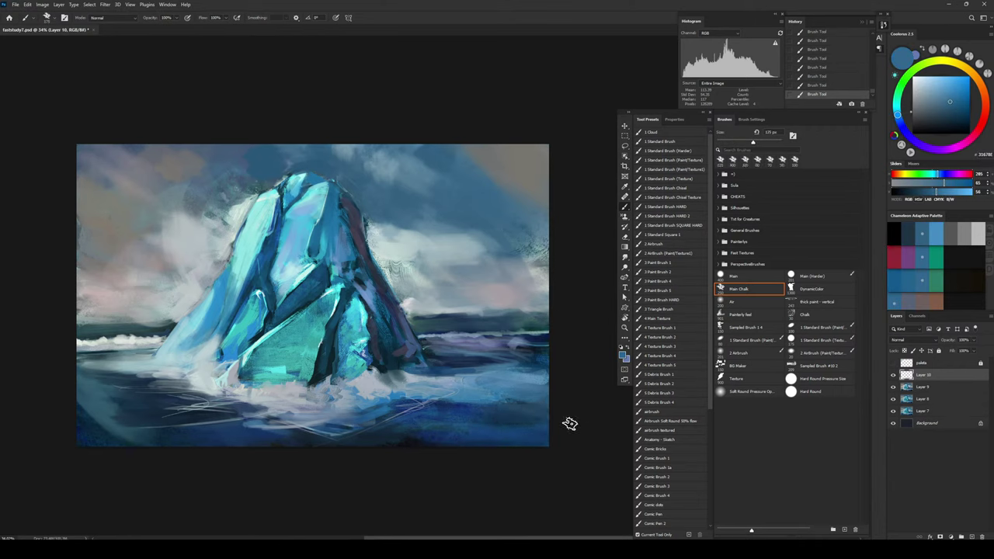
Step: Darken the water beside the iceberg's shadowed side with sampled navy blues at 125 px
alt+click(469, 361)
alt+click(466, 361)
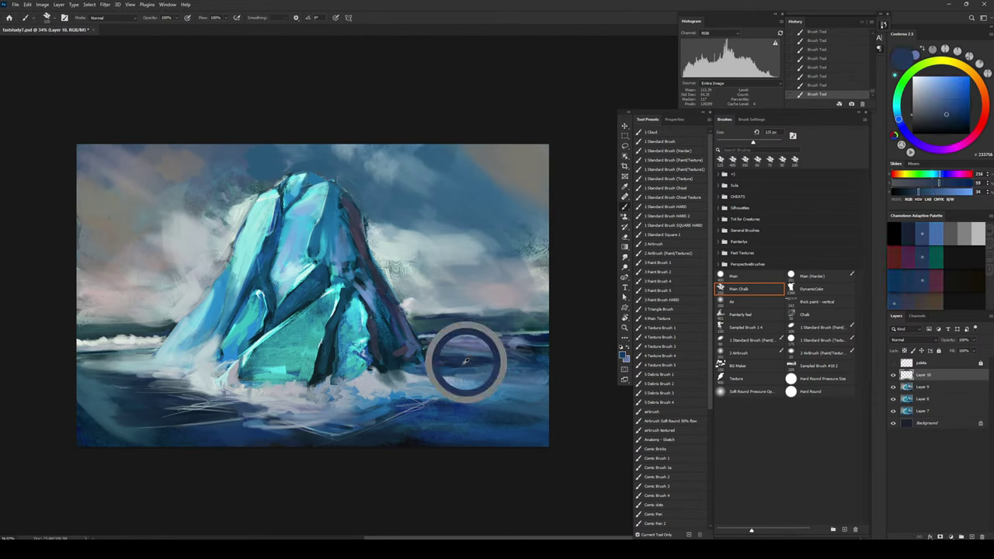
drag(538, 374, 483, 371)
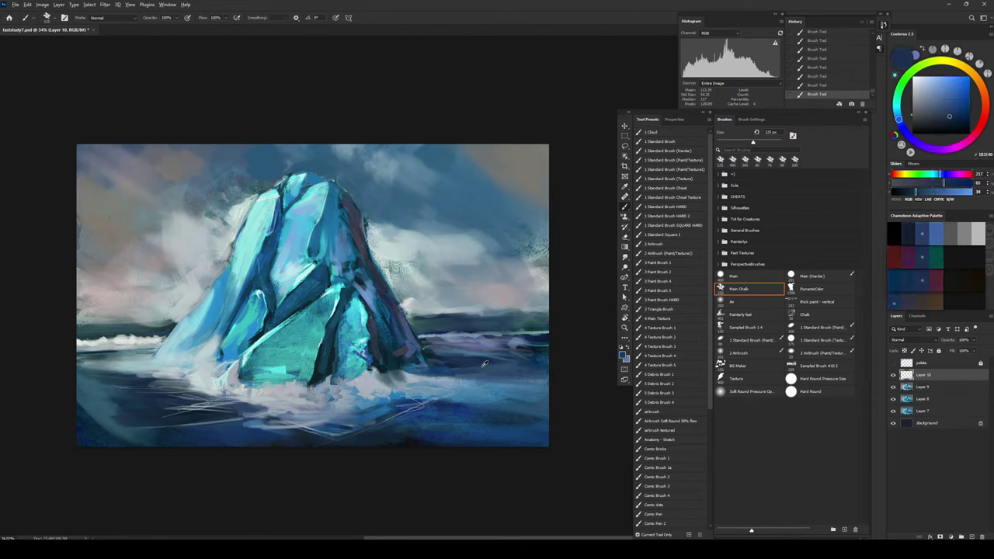
alt+click(470, 361)
key(bracketleft)
key(bracketleft)
key(bracketleft)
key(bracketleft)
key(bracketleft)
Step: Blend the water beyond the iceberg's shadowed side with sampled light blue and deep blue at 200 px
alt+click(433, 379)
key(bracketright)
key(bracketright)
key(bracketright)
key(bracketright)
key(bracketright)
key(bracketright)
key(bracketright)
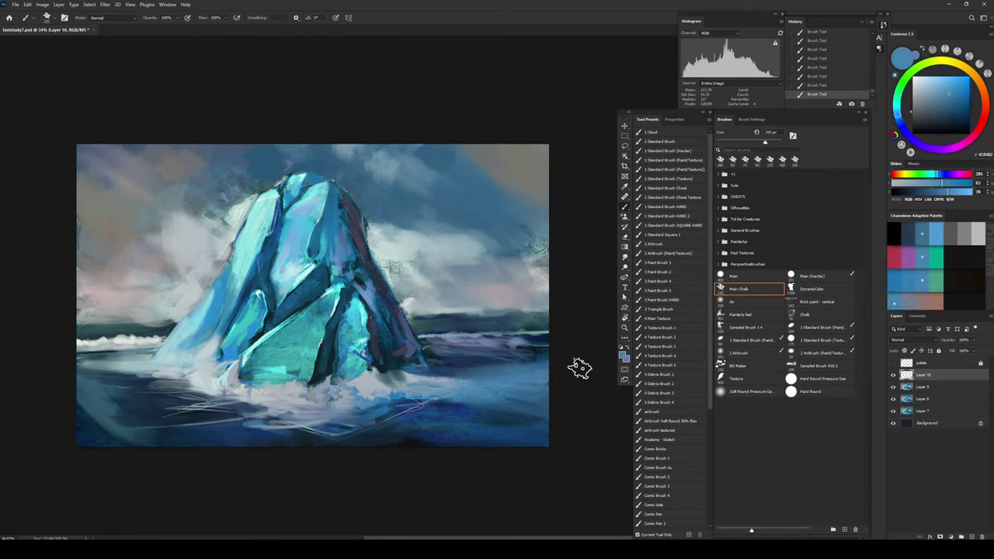
alt+click(457, 409)
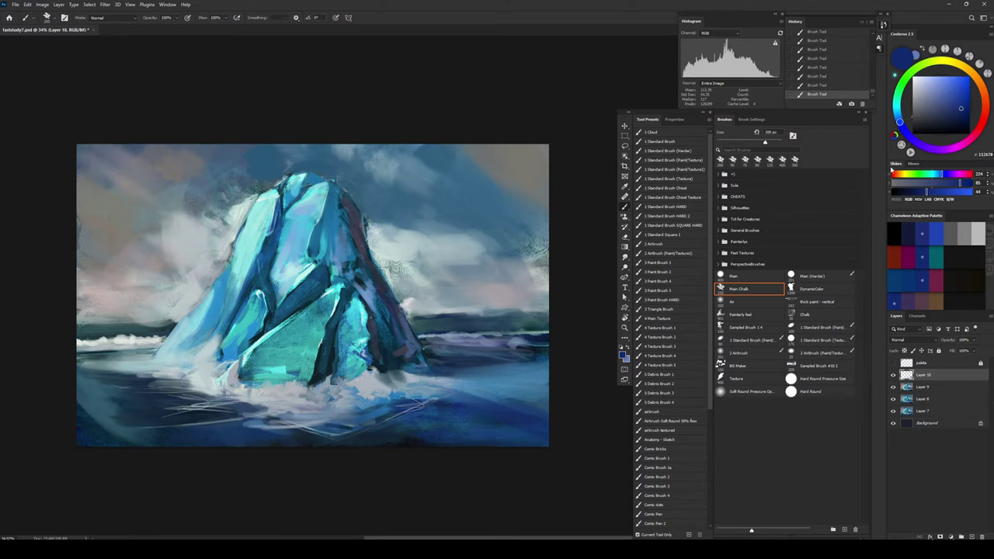
Step: Shift the deep blue's hue to dark teal and glaze it across the foreground water at 300 px
drag(900, 122, 897, 112)
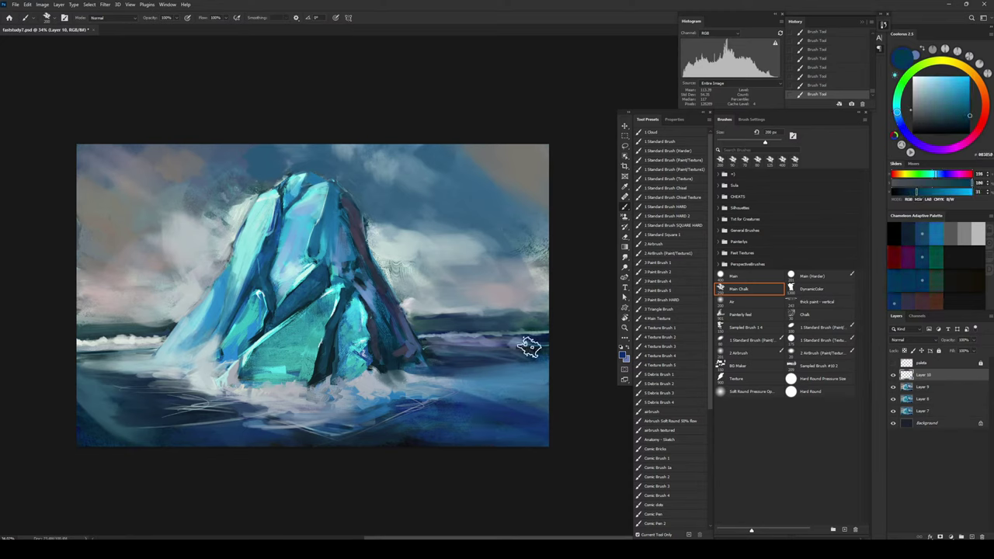
mouse_move(512, 404)
mouse_down()
mouse_move(447, 395)
mouse_move(513, 438)
mouse_up()
key(ctrl+z)
key(])
key(])
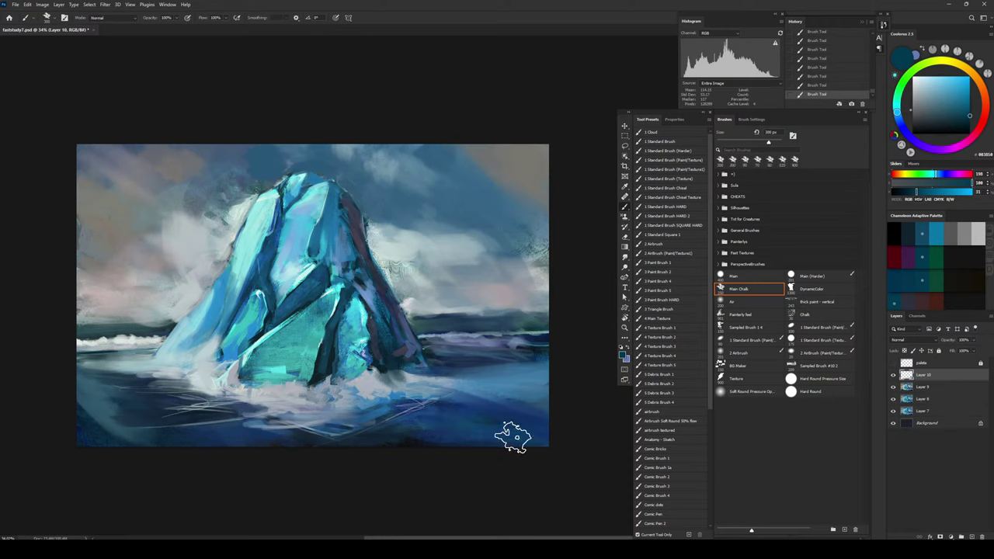
drag(407, 429, 531, 435)
drag(467, 407, 556, 397)
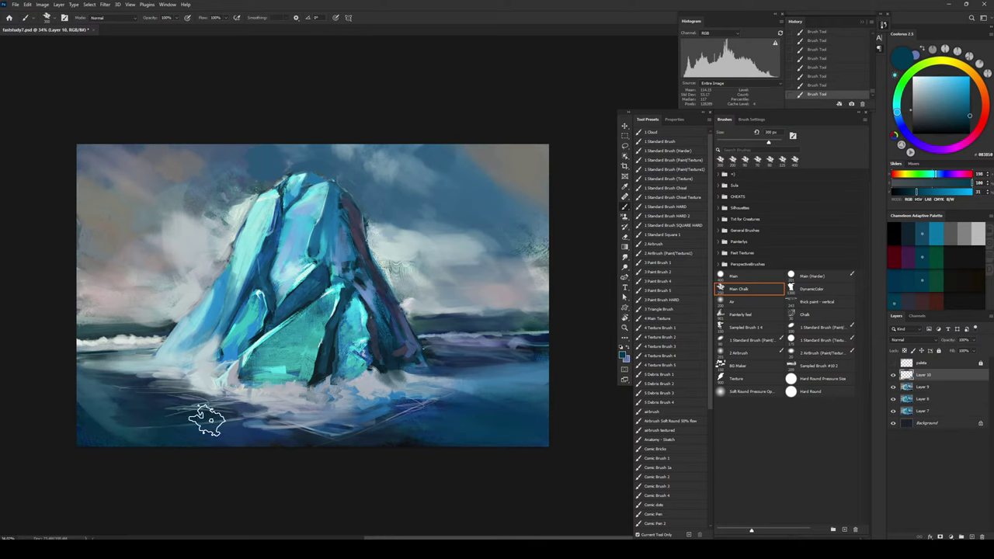
Step: Touch up the waterline at the iceberg's sunlit foot with sampled pale foam tones at 20 px
key(bracketleft)
key(bracketleft)
key(bracketleft)
key(bracketleft)
key(bracketleft)
key(bracketleft)
key(bracketleft)
key(bracketleft)
key(bracketleft)
key(bracketleft)
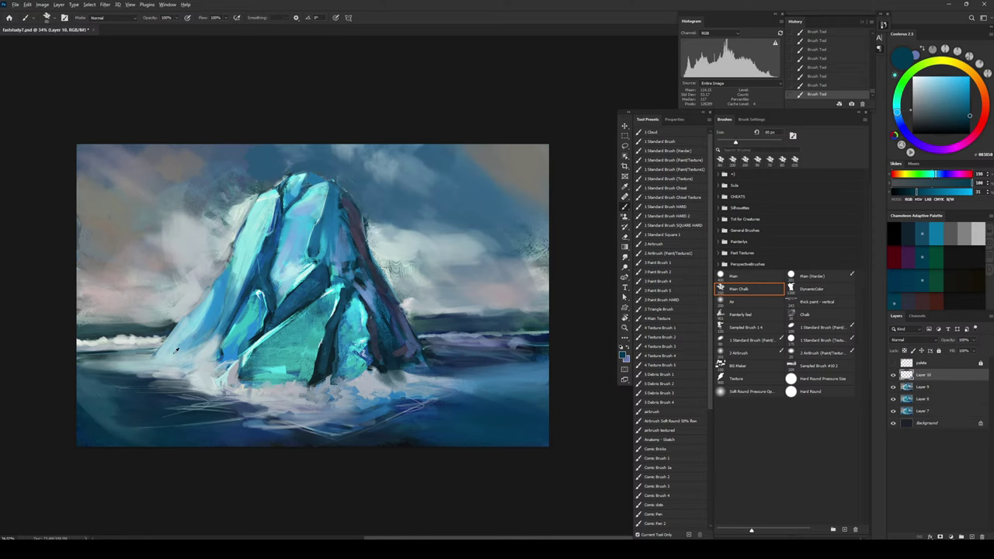
alt+click(177, 351)
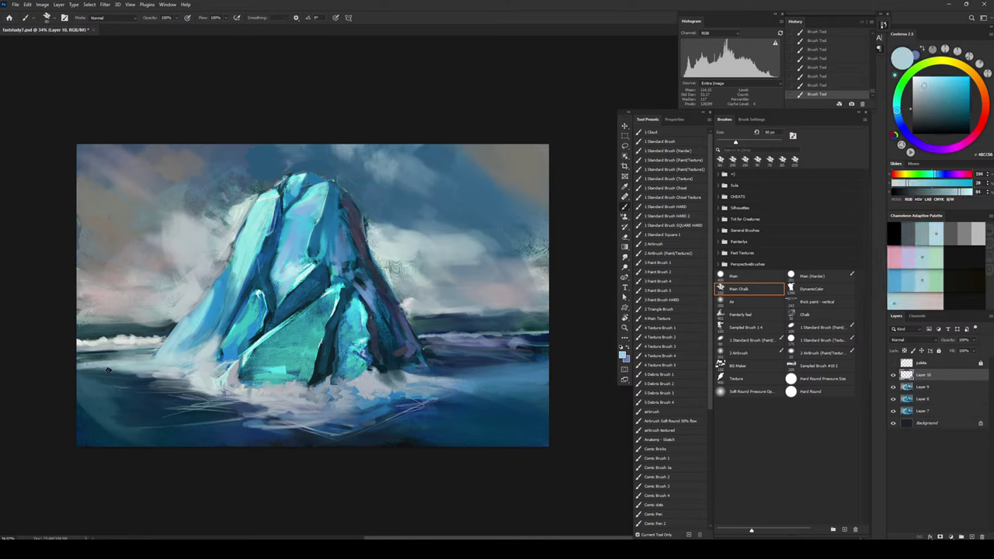
key(bracketleft)
key(bracketleft)
key(bracketleft)
key(bracketleft)
alt+click(154, 369)
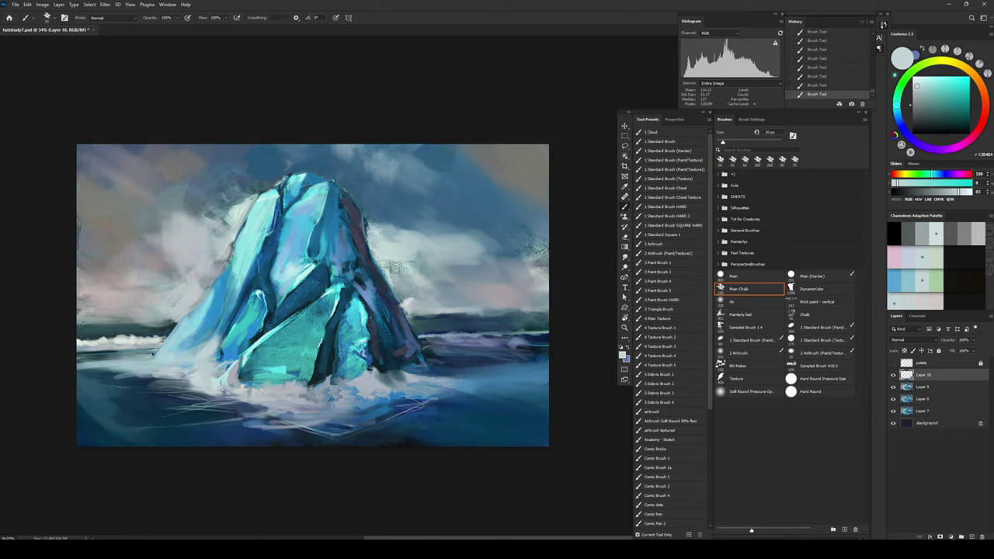
drag(133, 360, 160, 354)
Step: Refine the iceberg's sunlit outer edge with sampled mid-blue, light blue and pale aqua at 20 to 25 px
alt+click(208, 315)
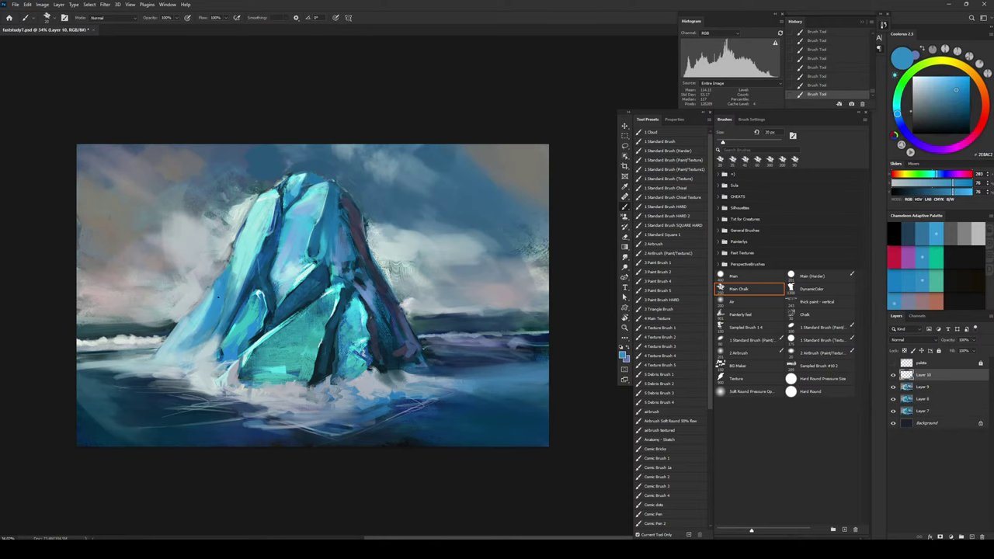
alt+click(200, 314)
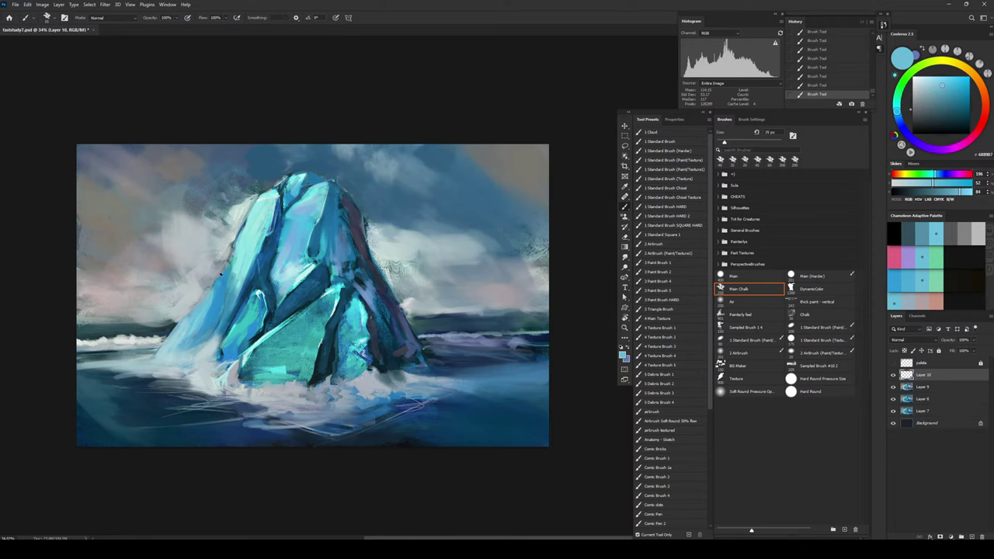
alt+click(248, 251)
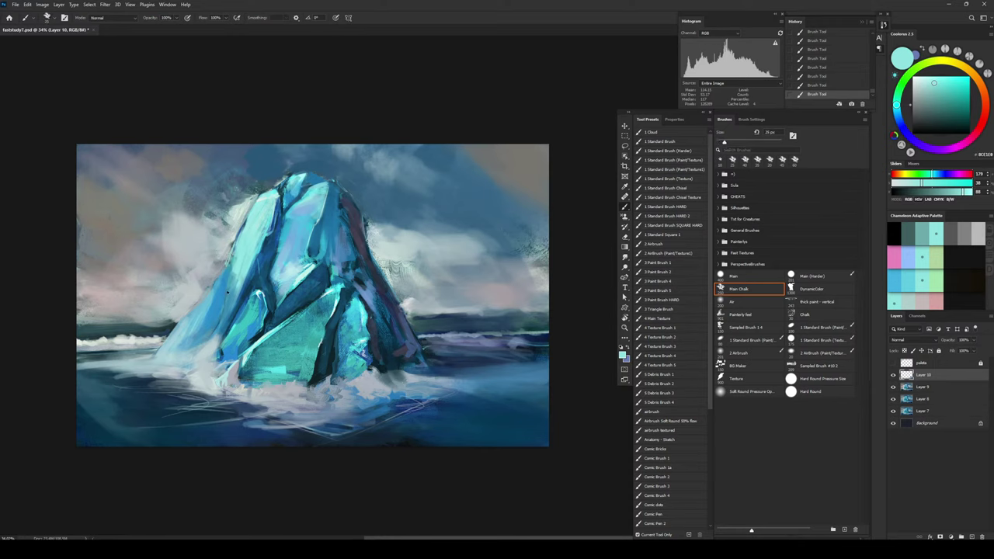
Step: Streak the iceberg's sunlit slope with sampled pale blue and mid-blue at 40 px, undoing the stroke below the peak
alt+click(210, 340)
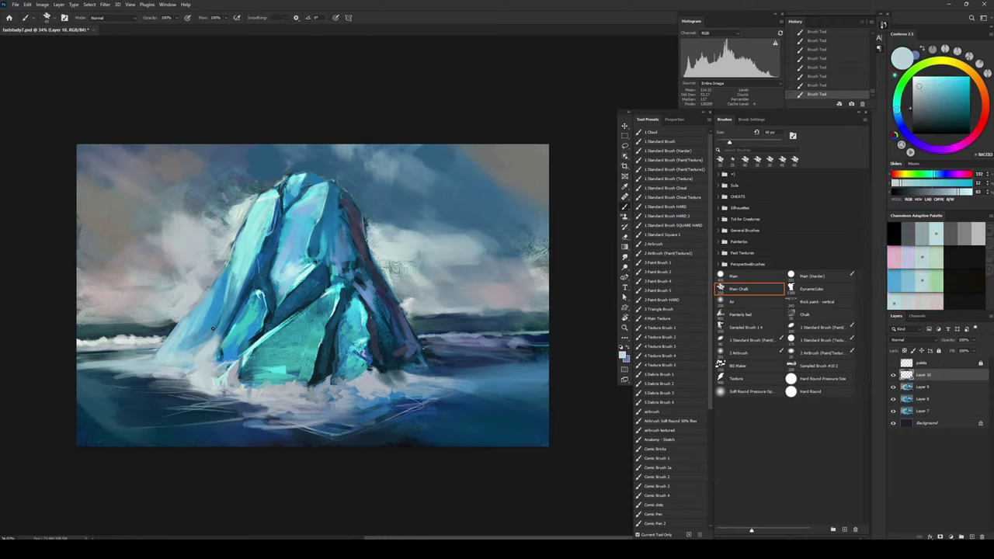
key(bracketright)
key(bracketright)
key(bracketright)
drag(214, 331, 226, 284)
drag(221, 325, 235, 277)
alt+click(221, 290)
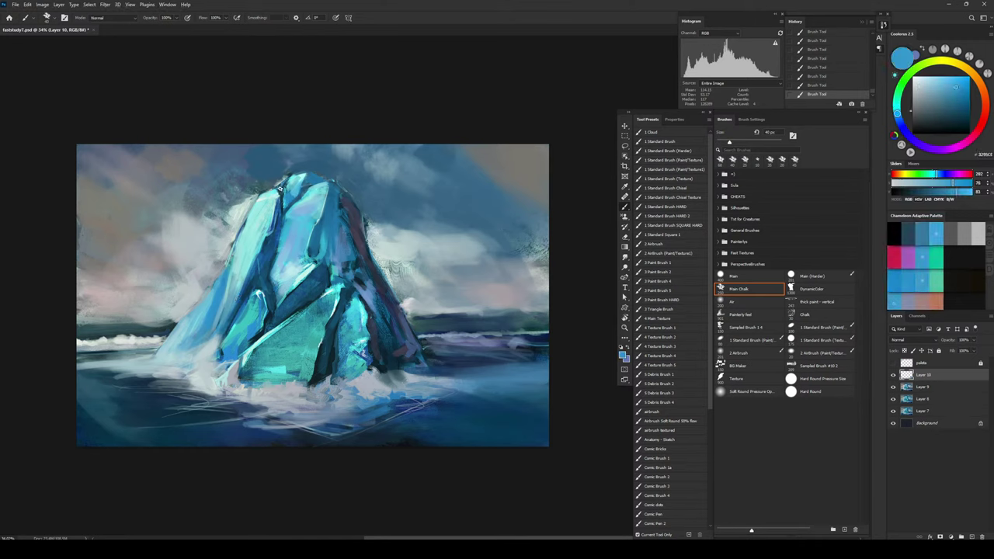
drag(280, 188, 264, 258)
key(ctrl+z)
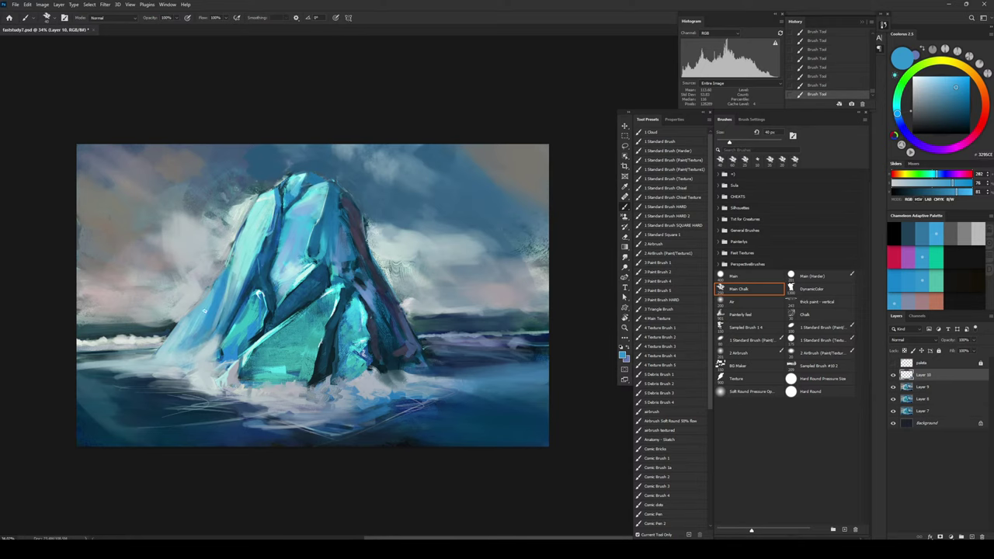
Step: Paint sampled aqua at 25 px and deep blue at 50 px down the slope beside the small teal facet
alt+click(238, 269)
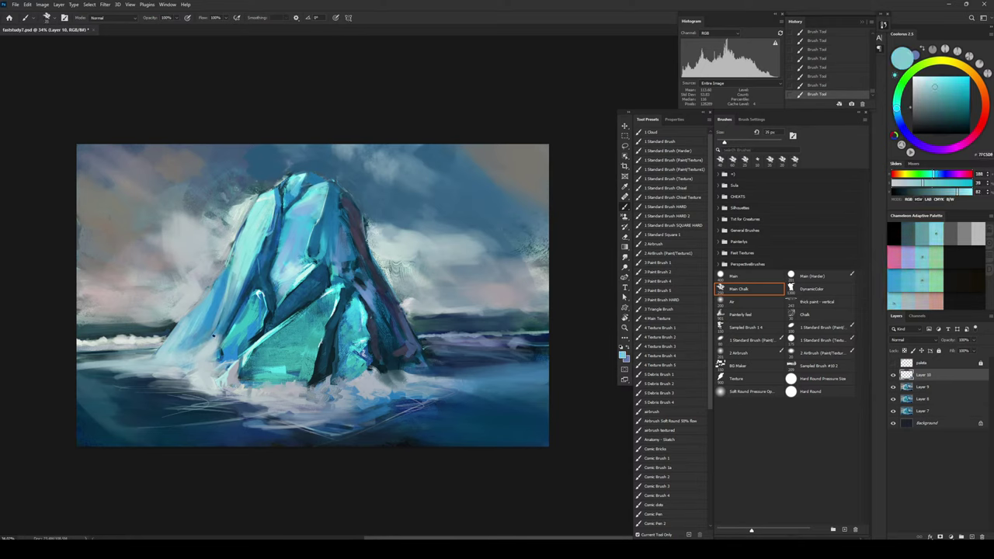
drag(225, 302, 226, 333)
key(bracketright)
key(bracketright)
key(bracketright)
key(bracketright)
key(bracketright)
alt+click(259, 271)
mouse_move(238, 300)
mouse_down()
mouse_move(224, 333)
mouse_move(237, 314)
mouse_up()
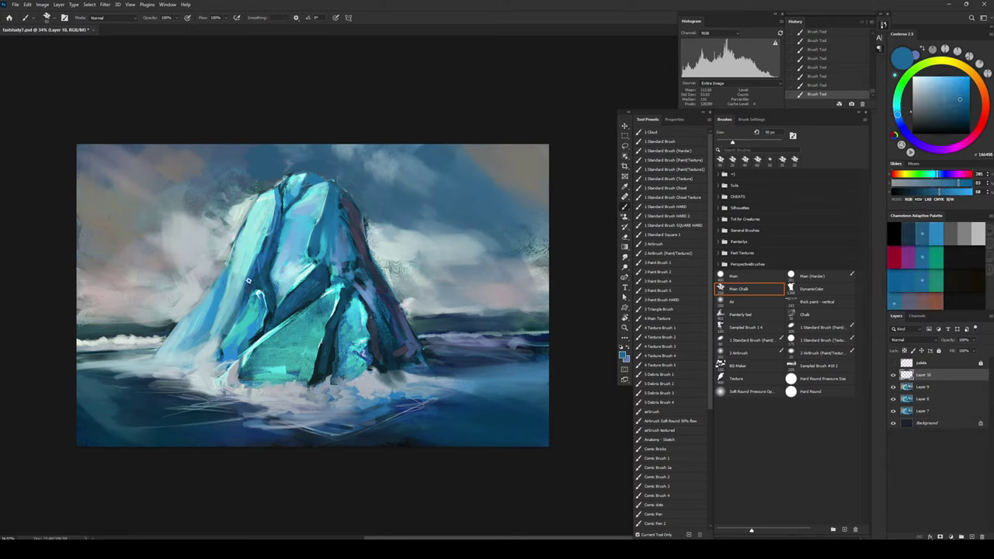
Step: Blend the lower sunlit slope with sampled aqua, mid-blue and pale blue at 50 px
alt+click(202, 329)
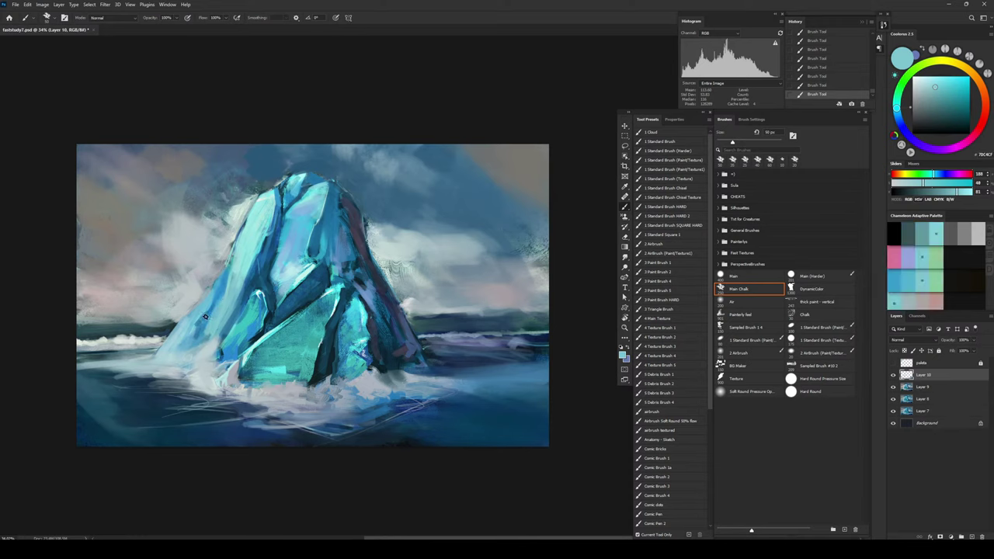
alt+click(200, 322)
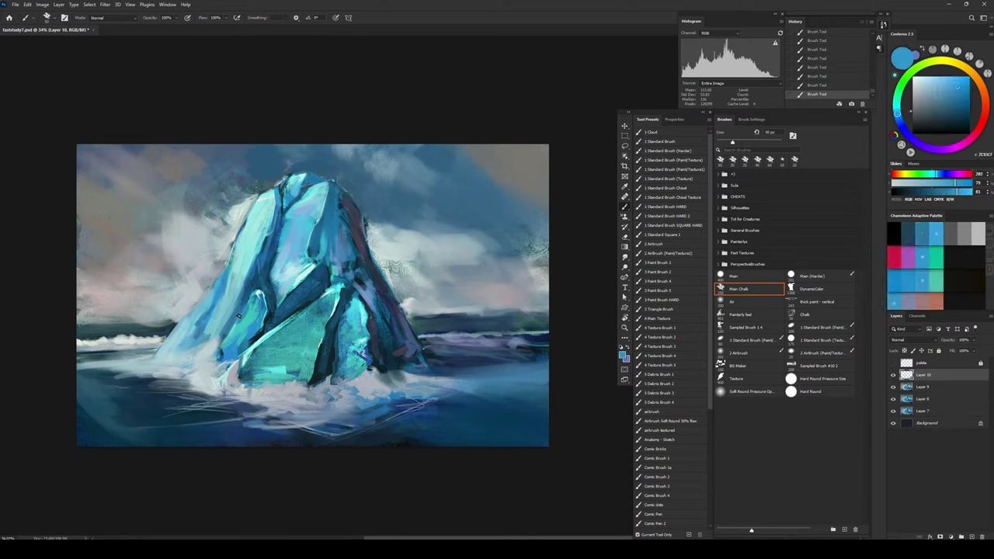
alt+click(205, 344)
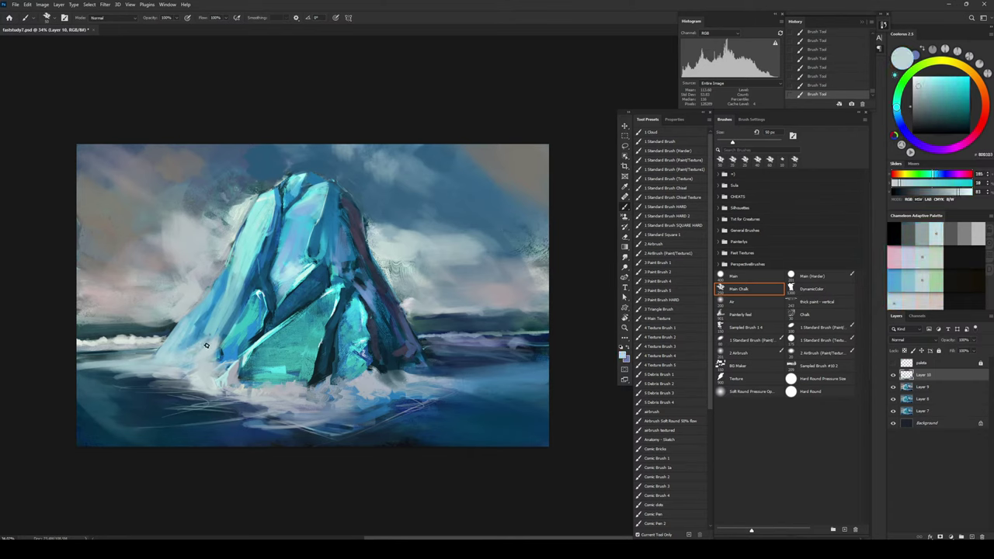
Step: Build up the foam spray at the iceberg's sunlit base with sampled pale blue-gray tones at 30 px
alt+click(199, 348)
key(bracketleft)
key(bracketleft)
key(bracketleft)
key(bracketright)
key(bracketright)
key(bracketright)
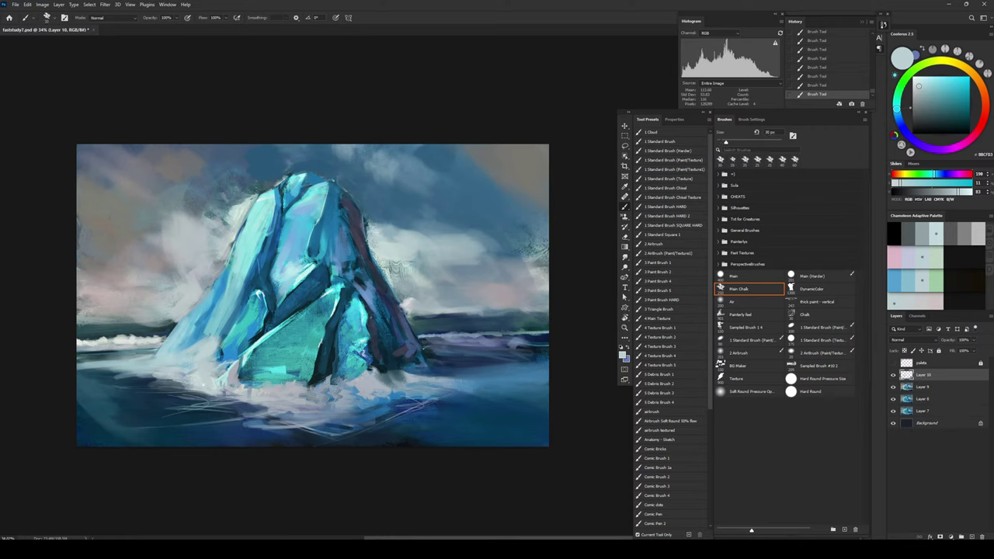
alt+click(209, 378)
key(bracketright)
Step: Add pale aqua strokes, sampled from the upper ice, to the lower sunlit slope at 60 px
alt+click(239, 278)
key(bracketright)
key(bracketright)
mouse_move(207, 322)
mouse_down()
mouse_move(224, 289)
mouse_move(223, 317)
mouse_up()
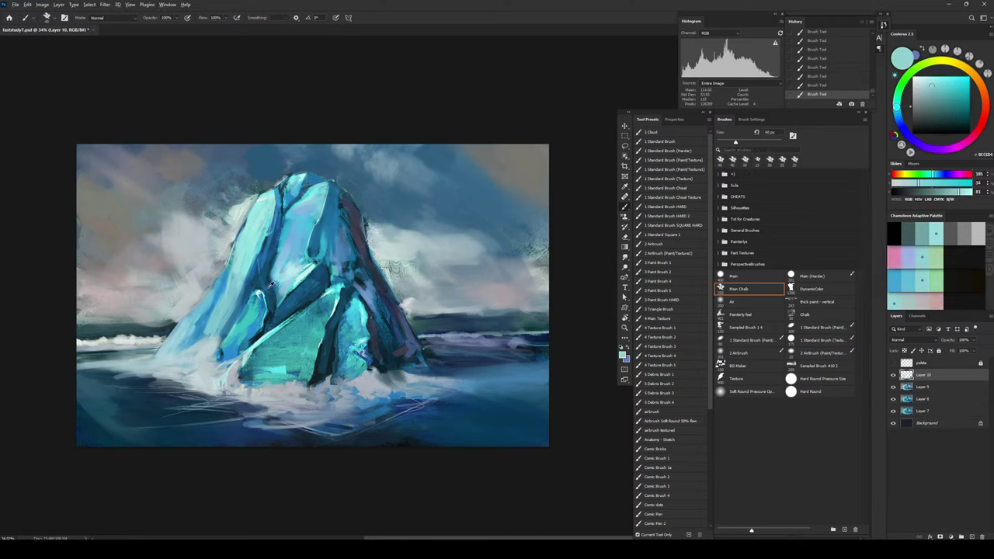
Step: Choose a darker saturated blue and paint it down the crevice over the small teal facet's upper edge
alt+click(257, 267)
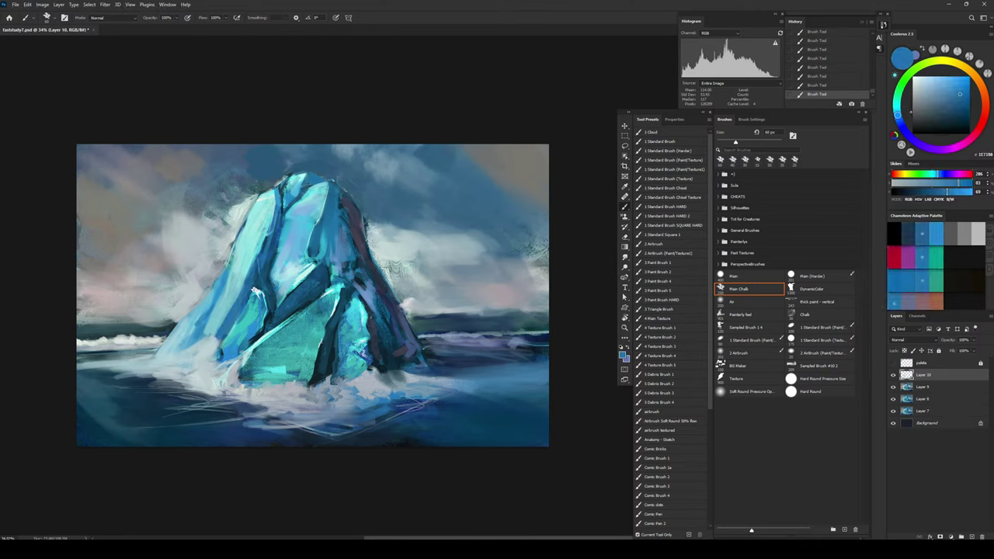
mouse_move(255, 289)
mouse_down()
mouse_move(245, 310)
mouse_move(265, 295)
mouse_move(265, 278)
mouse_up()
key(ctrl+z)
click(969, 109)
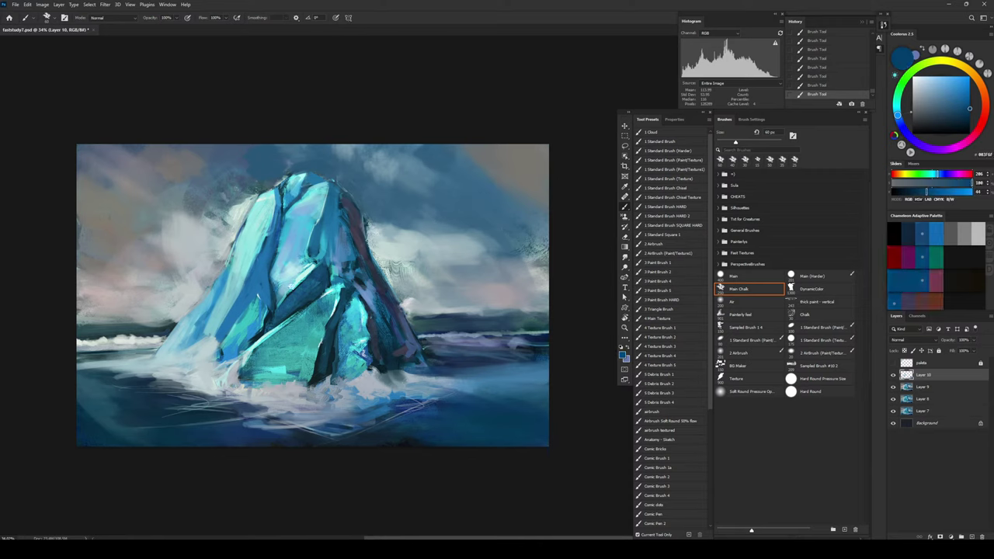
key(bracketleft)
key(bracketright)
drag(265, 235, 259, 274)
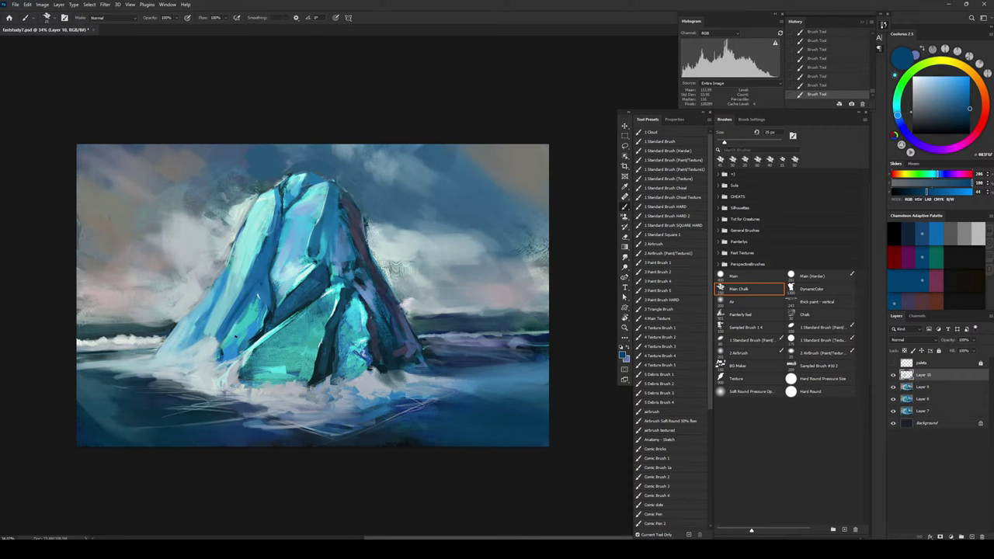
Step: Paint sampled pale blue highlights from the small teal facet's base up toward the crevice at 30 px
alt+click(210, 347)
key(bracketleft)
key(bracketleft)
key(bracketleft)
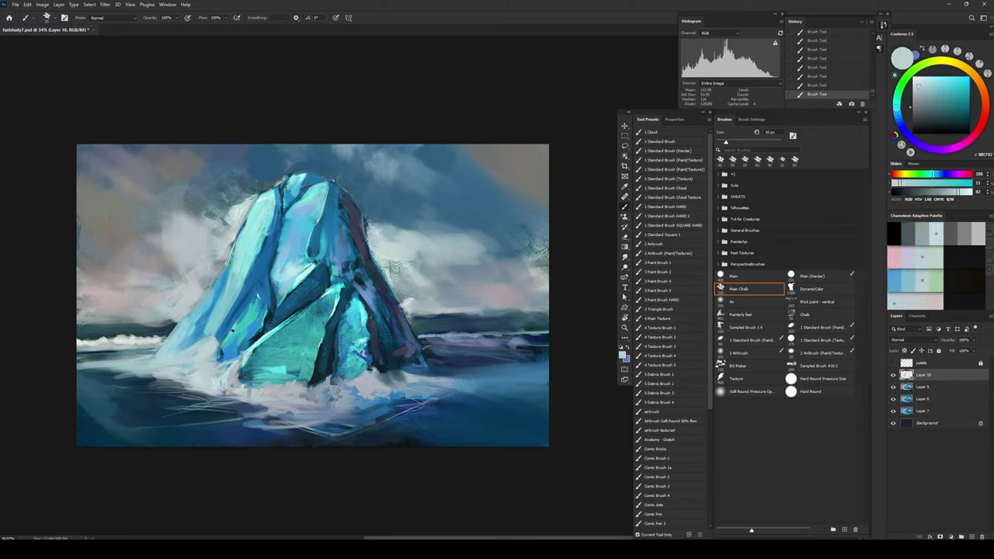
mouse_move(227, 331)
mouse_down()
mouse_move(250, 342)
mouse_move(250, 331)
mouse_move(230, 332)
mouse_move(240, 334)
mouse_move(261, 258)
mouse_up()
Step: Rework the lower part of the small teal facet with sampled deep blue at 40 px
alt+click(233, 340)
alt+click(236, 337)
key(bracketright)
key(bracketright)
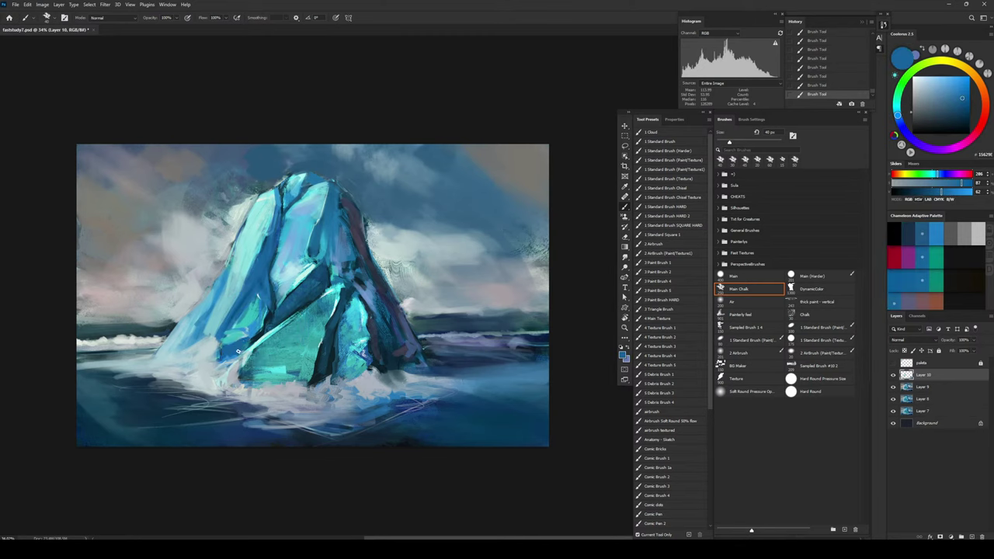
Step: Sample pale grey-blue from the foam and dab it onto the foot of the sunlit slope at 25 px
alt+click(217, 371)
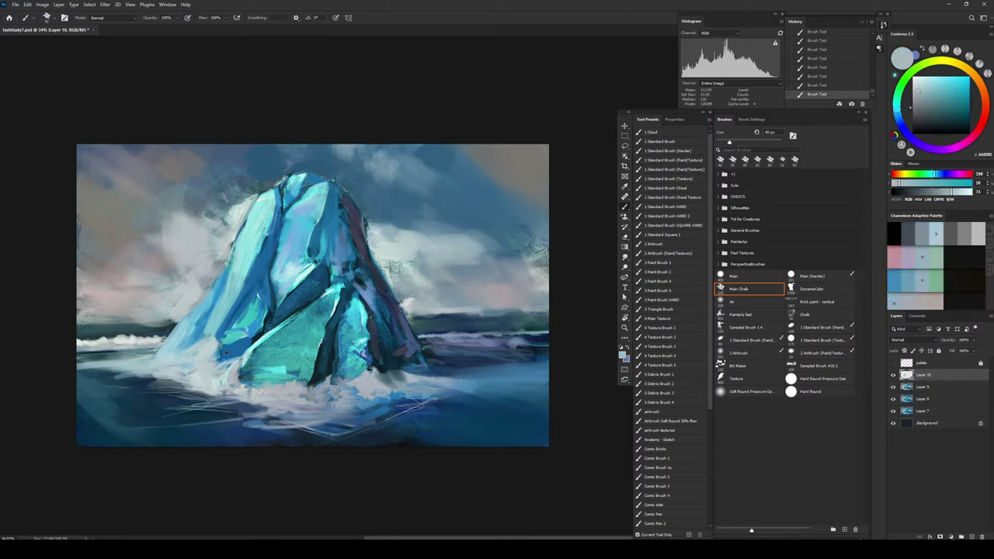
key(bracketleft)
key(bracketleft)
key(bracketleft)
mouse_move(228, 339)
mouse_down()
mouse_move(203, 346)
mouse_move(236, 341)
mouse_move(217, 352)
mouse_move(222, 373)
mouse_move(225, 346)
mouse_up()
key(bracketright)
key(bracketright)
alt+click(213, 362)
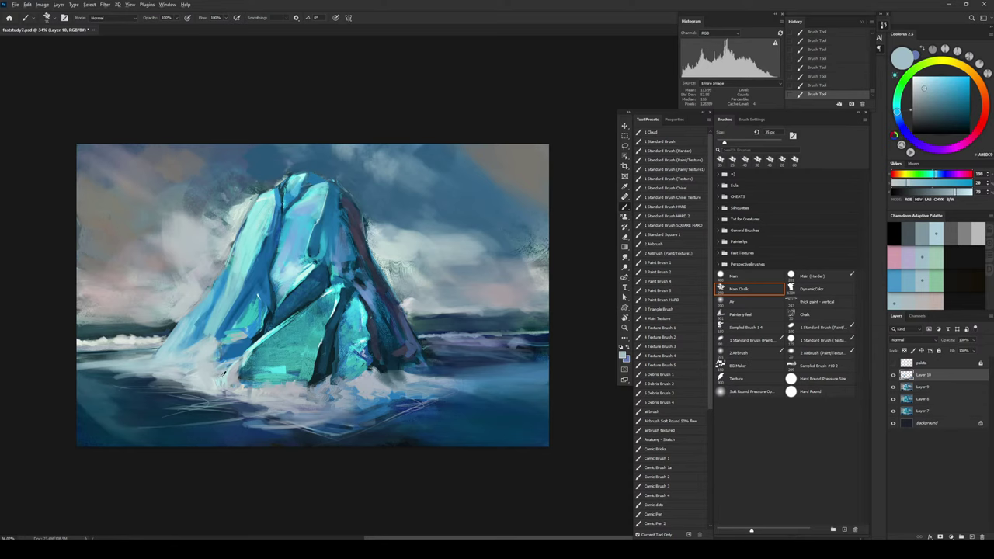
alt+click(223, 374)
Step: Sample light blue from the upper ice and paint it over the teal patches beside the long crevice at 90 px
alt+click(256, 311)
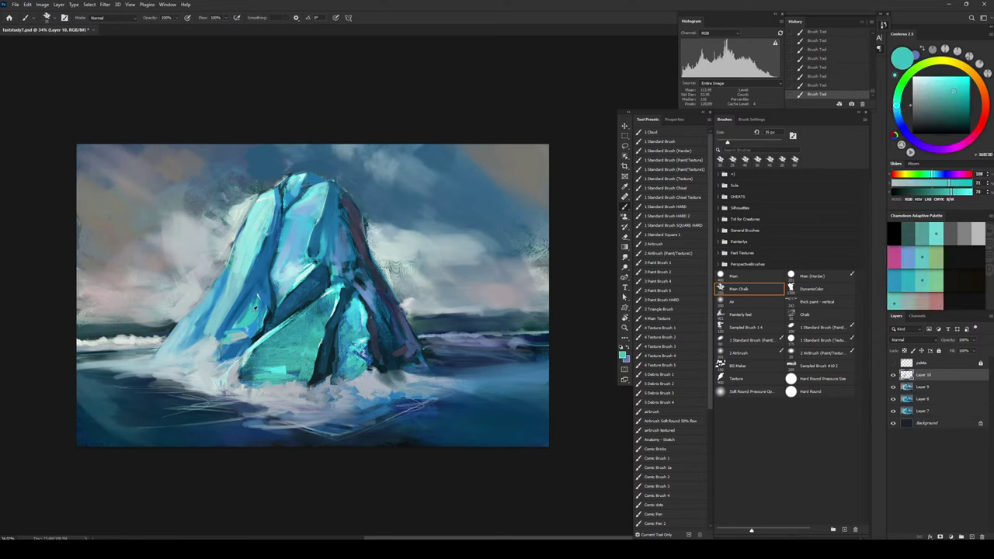
alt+click(303, 276)
alt+click(322, 188)
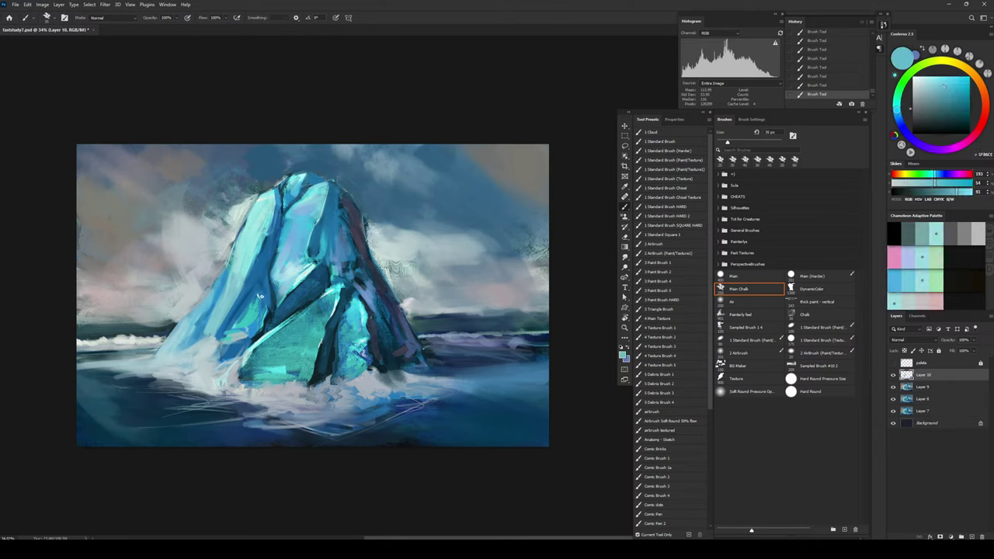
key(bracketright)
key(bracketright)
key(bracketright)
drag(245, 318, 256, 303)
key(ctrl+z)
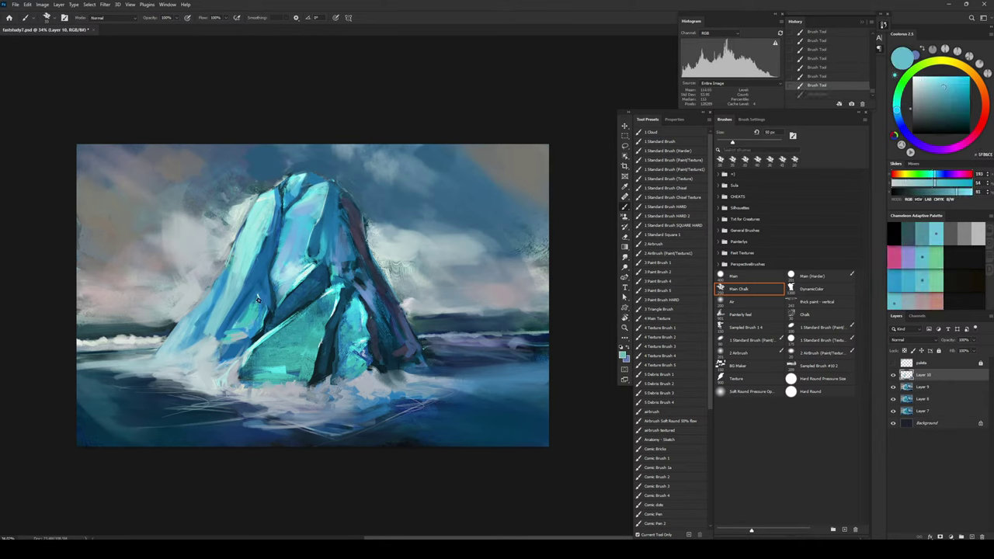
key(bracketright)
key(bracketright)
key(bracketright)
key(bracketright)
key(bracketright)
key(bracketright)
key(bracketright)
drag(245, 316, 276, 282)
alt+click(258, 303)
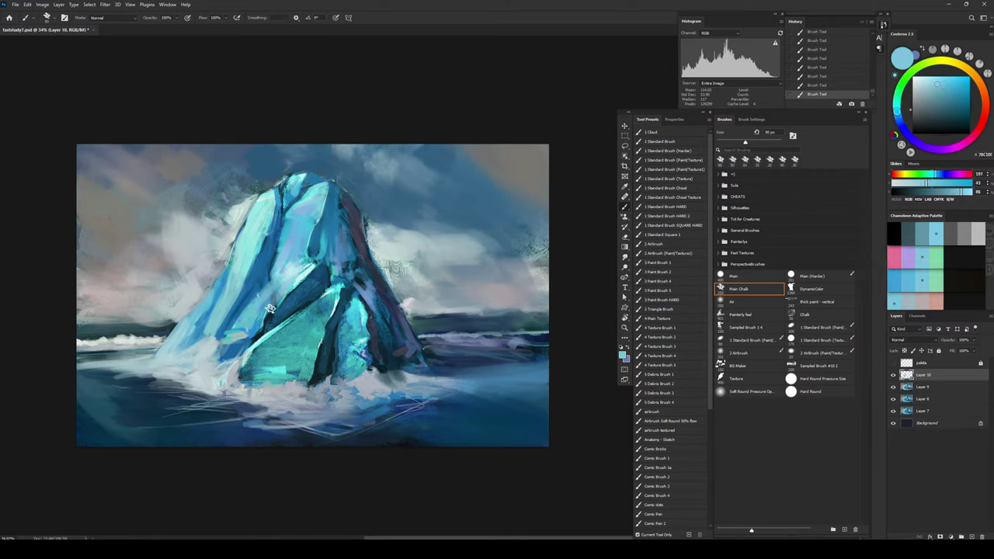
Step: Paint sampled light aqua strokes up the lower slope along the dark blue crevice at 35 px
alt+click(266, 274)
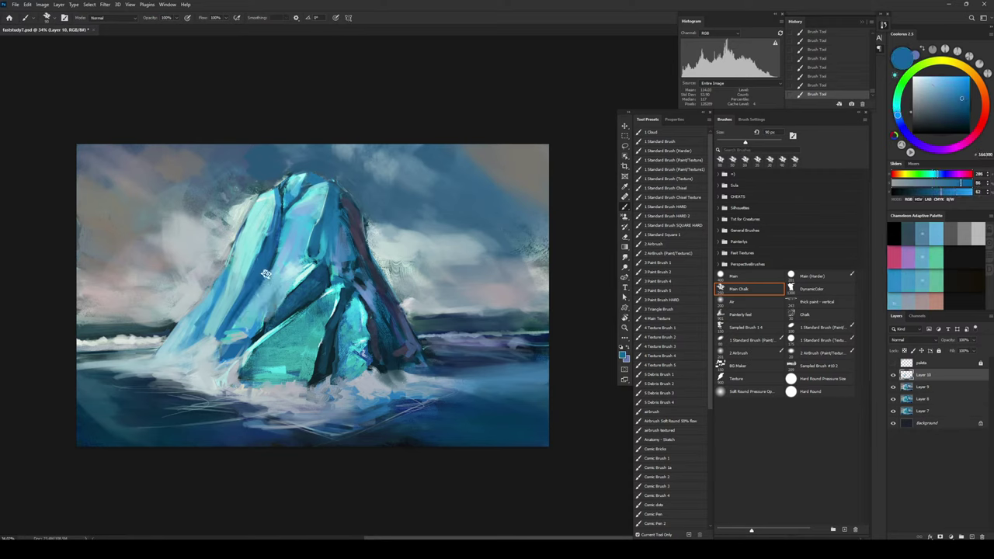
key(bracketleft)
key(bracketleft)
key(bracketleft)
alt+click(255, 279)
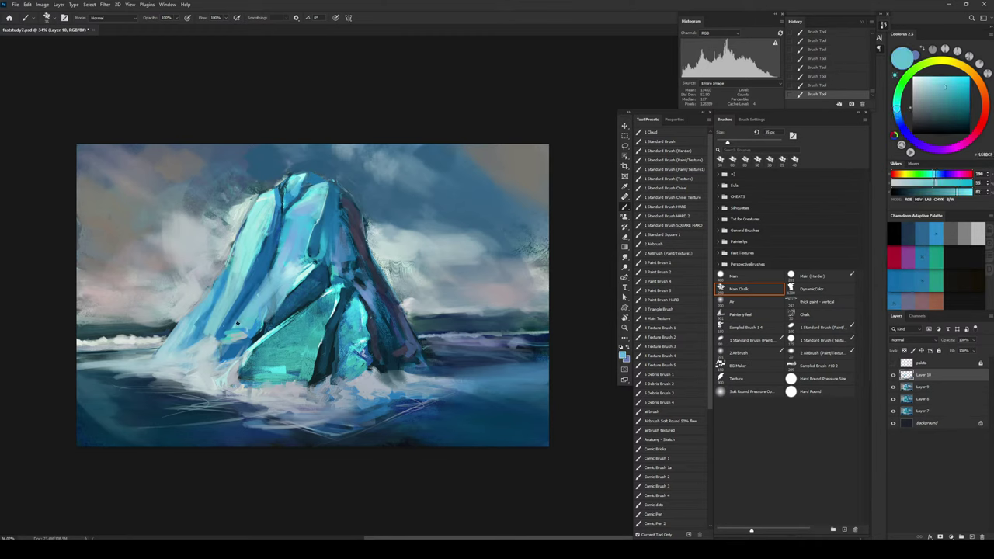
key(ctrl+z)
drag(234, 323, 278, 256)
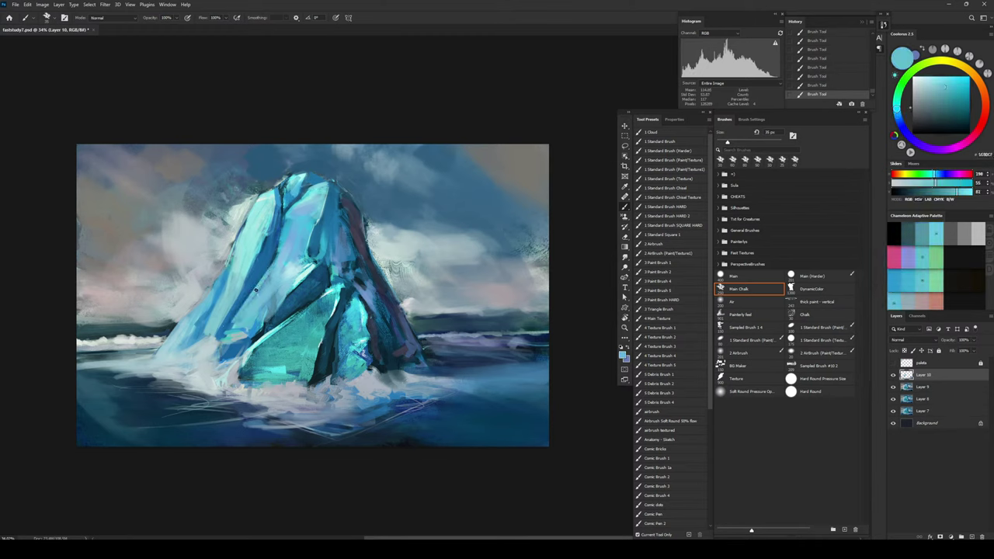
drag(252, 302, 283, 262)
Step: Add pale mint highlights, sampled from the sunlit ice, to the small ledge near the slope's foot
alt+click(303, 275)
key(bracketleft)
key(bracketleft)
key(bracketleft)
key(bracketleft)
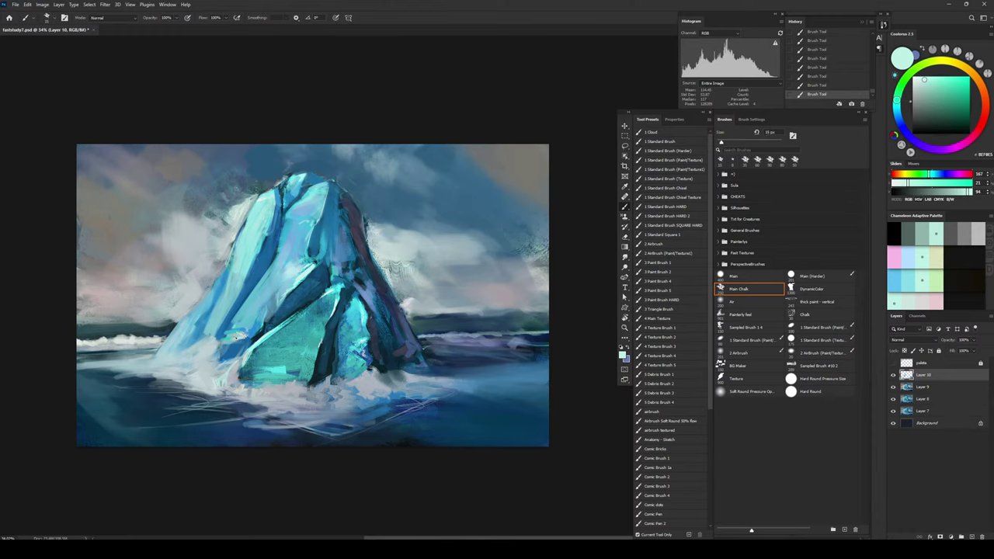
alt+click(221, 291)
key(])
key(])
key(])
key(])
drag(233, 342, 239, 334)
alt+click(238, 338)
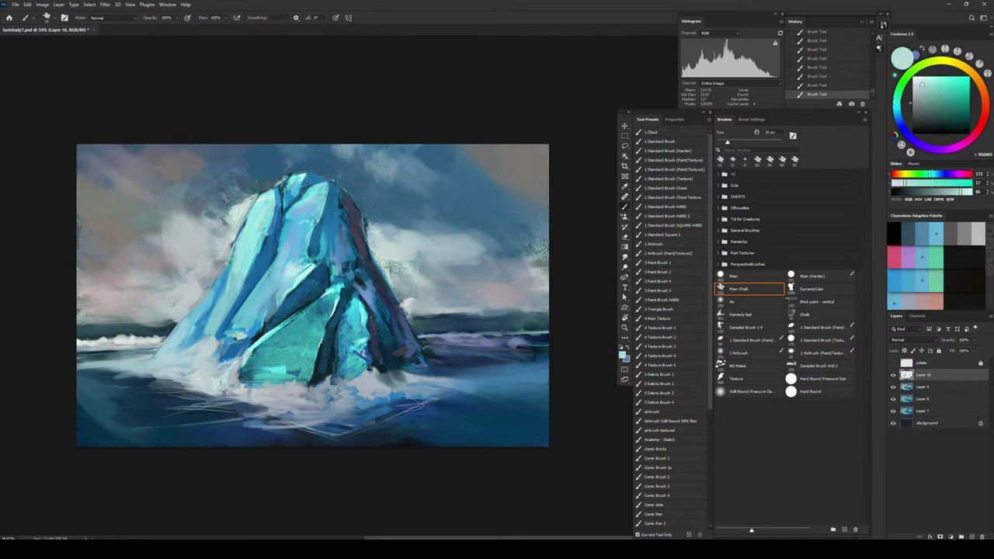
Step: Rework the small ledge's edge with sampled light and dark blue, undoing the last stroke
key(bracketleft)
alt+click(231, 340)
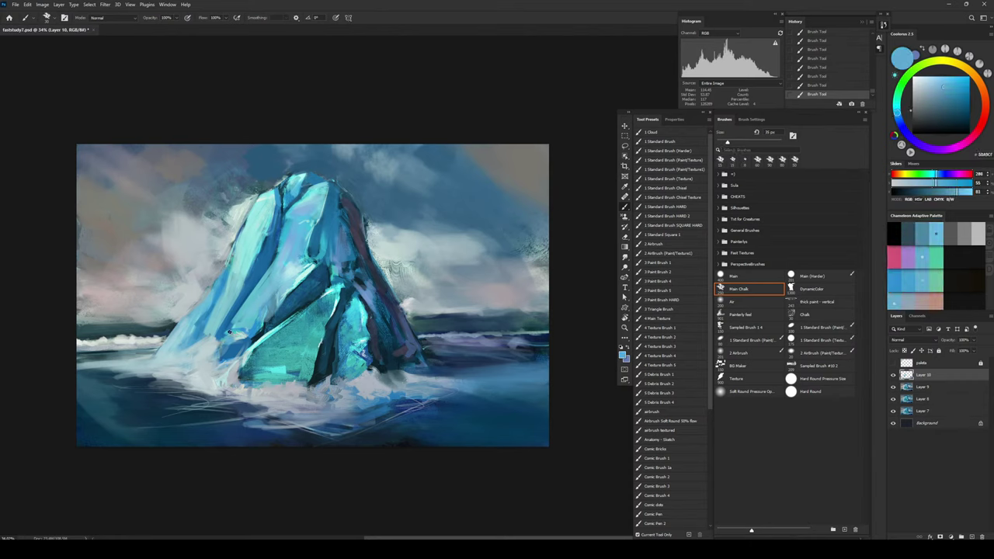
alt+click(234, 316)
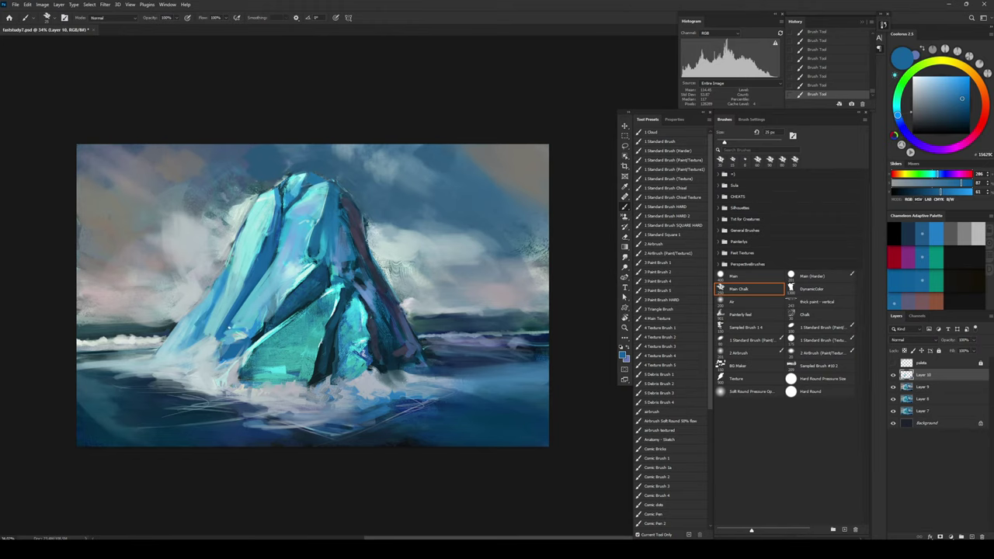
drag(226, 332, 226, 333)
key(bracketleft)
key(bracketleft)
key(bracketleft)
key(ctrl+z)
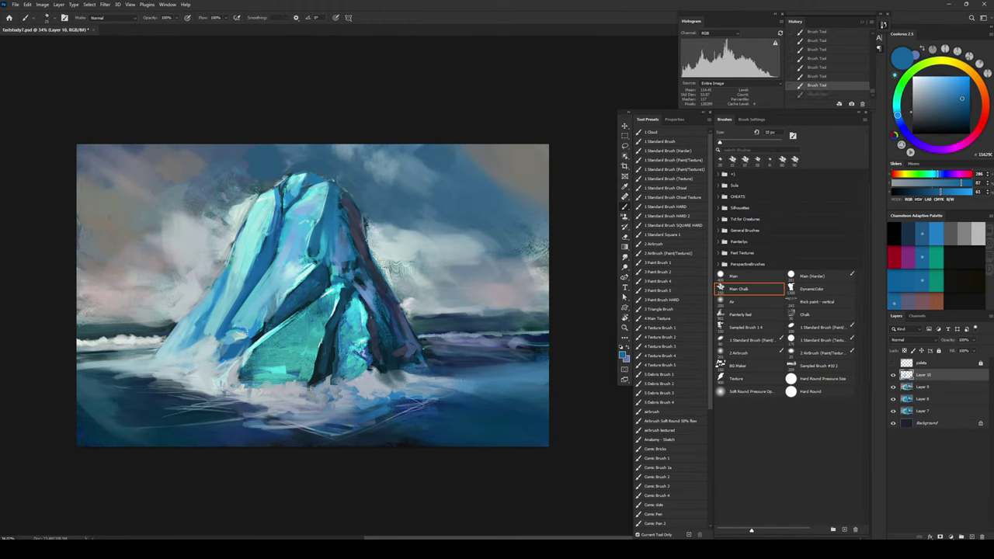
Step: Paint sampled aqua between the small ledge and the large teal facet at 20 px, and sample blues around that edge
alt+click(240, 331)
key(bracketright)
key(bracketright)
key(bracketright)
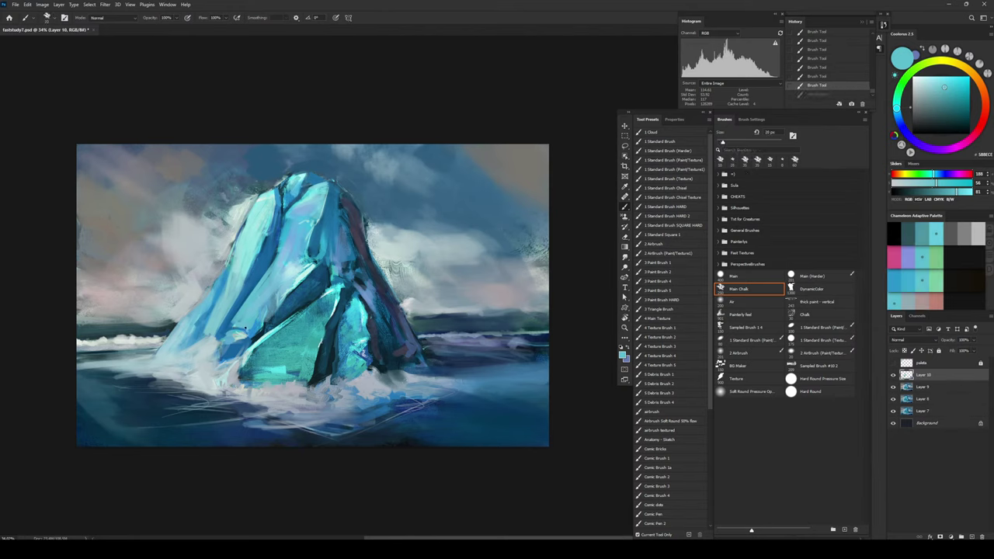
drag(241, 337, 251, 335)
key(bracketright)
key(bracketright)
key(bracketright)
key(bracketright)
alt+click(251, 329)
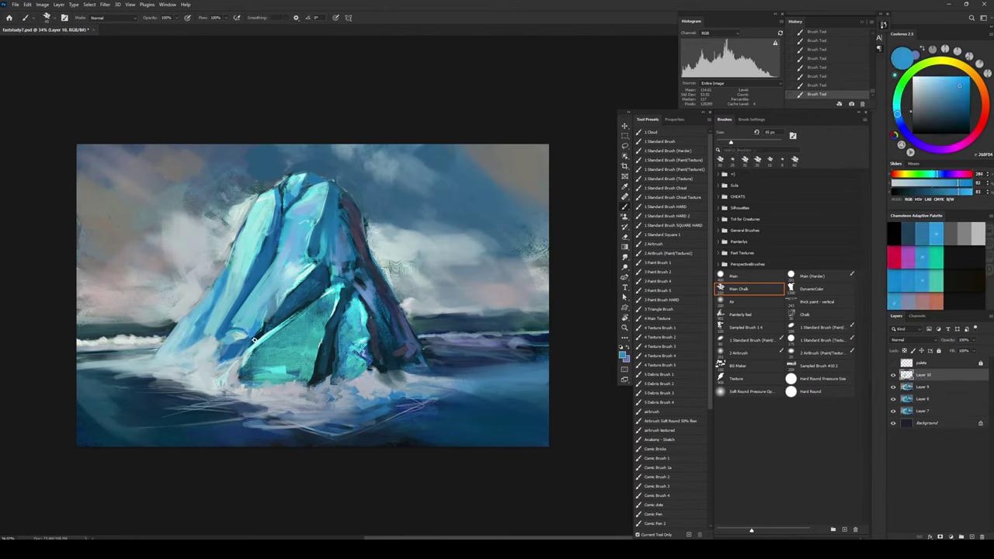
alt+click(255, 338)
Step: Sample dark blue from the crevices, raise its saturation to 100, and paint shadow down the upper central ridge at 90 px
alt+click(284, 308)
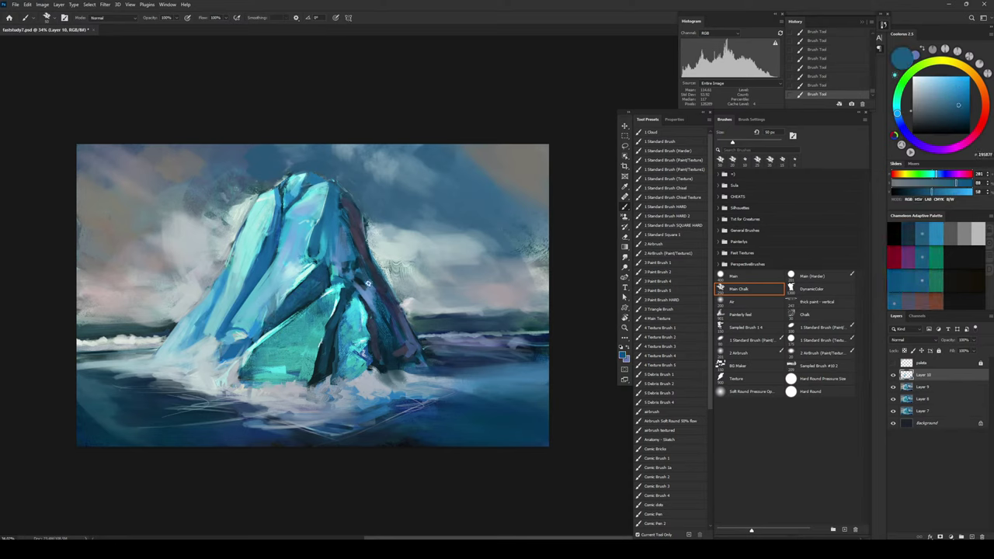
alt+click(346, 289)
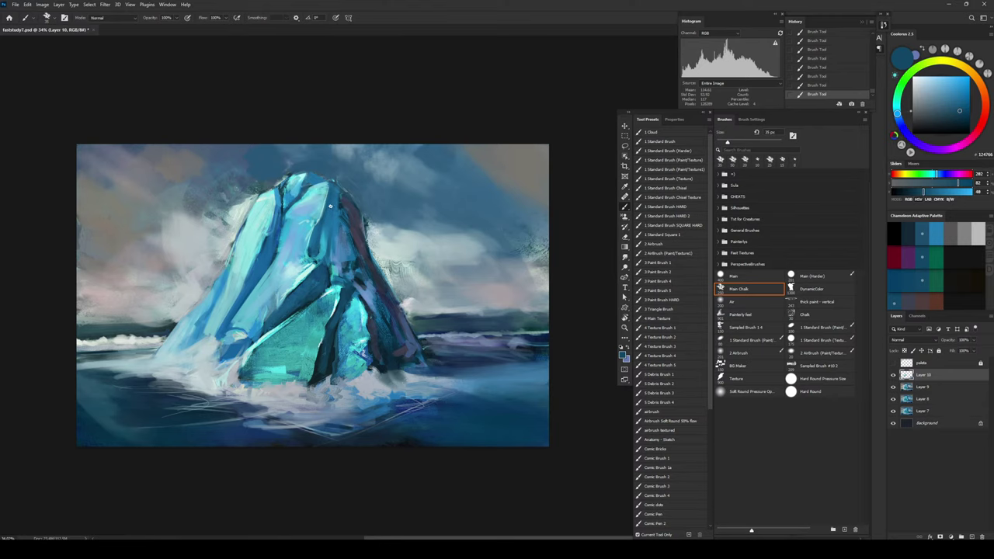
key(bracketright)
key(bracketright)
key(bracketright)
drag(958, 183, 973, 183)
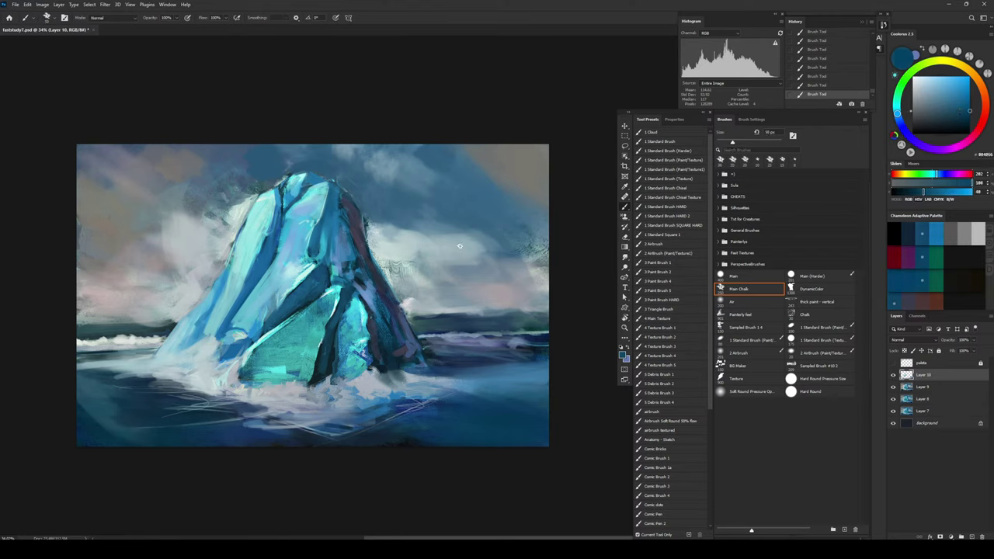
key(bracketright)
key(bracketright)
key(bracketright)
key(bracketright)
mouse_move(342, 204)
mouse_down()
mouse_move(332, 200)
mouse_move(328, 247)
mouse_up()
Step: Flip the canvas horizontally and save the painting
key(ctrl+shift+h)
key(ctrl+s)
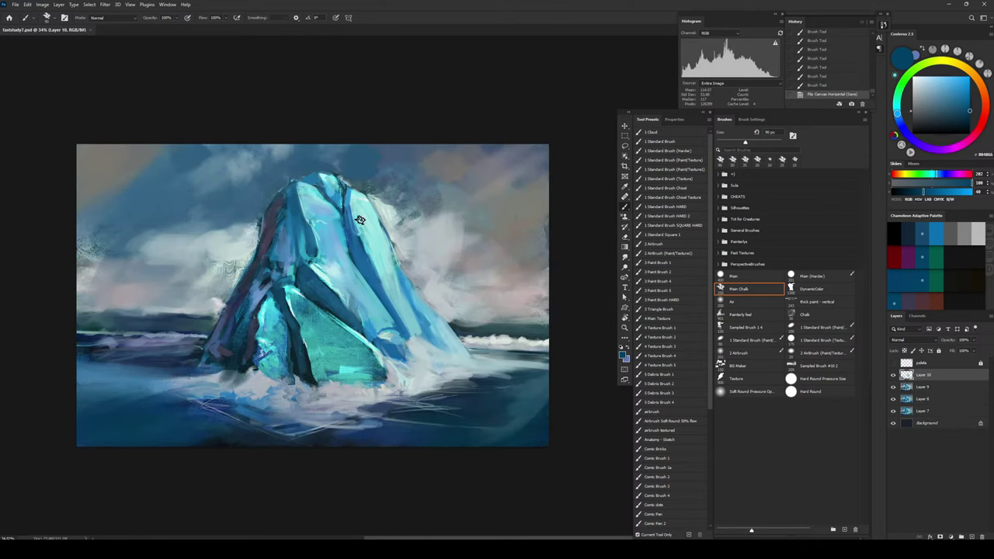
Step: Stamp the visible artwork onto a new layer, merge it with Layers 10 and 9, and compare it with the layers beneath
key(ctrl+shift+alt+e)
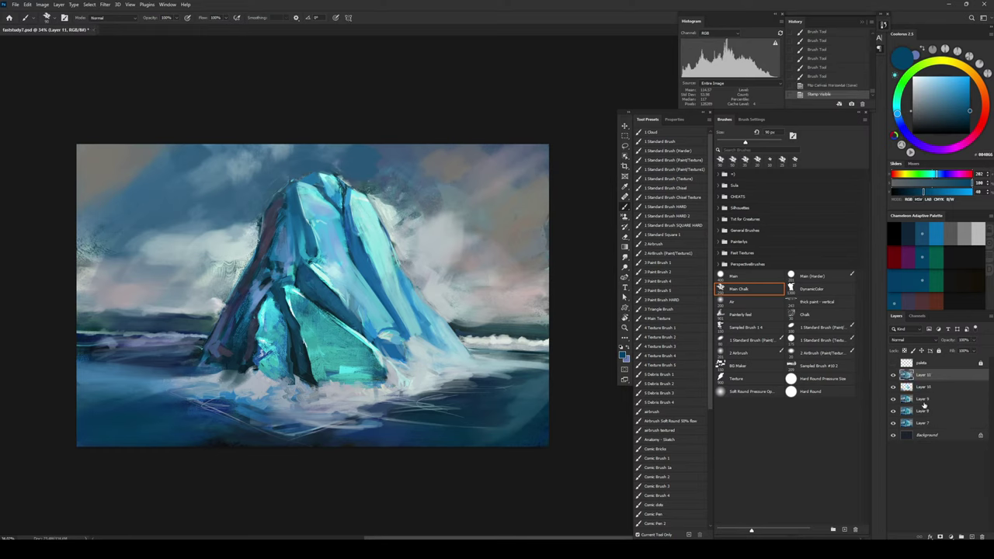
shift+click(924, 404)
key(ctrl+e)
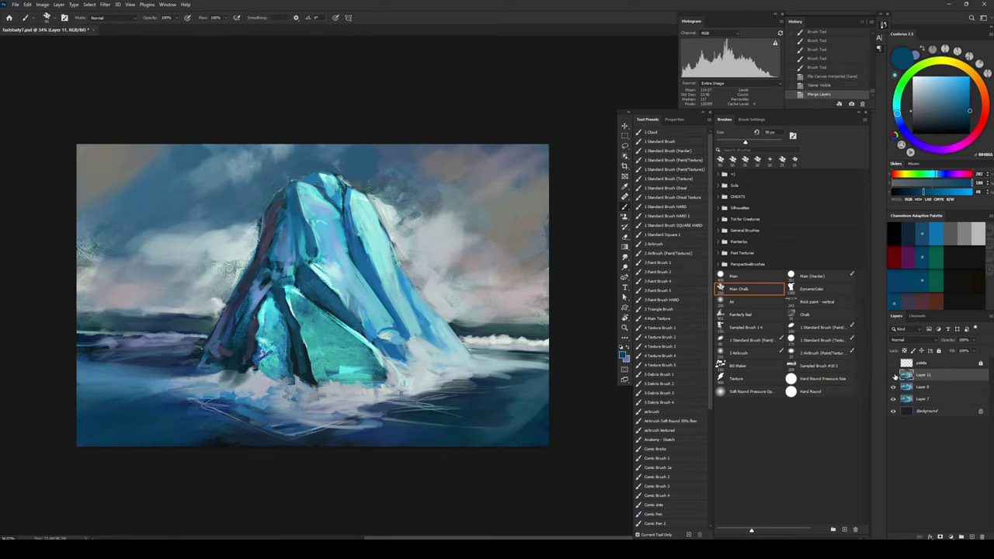
click(894, 376)
click(894, 376)
Step: Soften the sky around the iceberg's peak with the Smudge tool at 200 px
key(r)
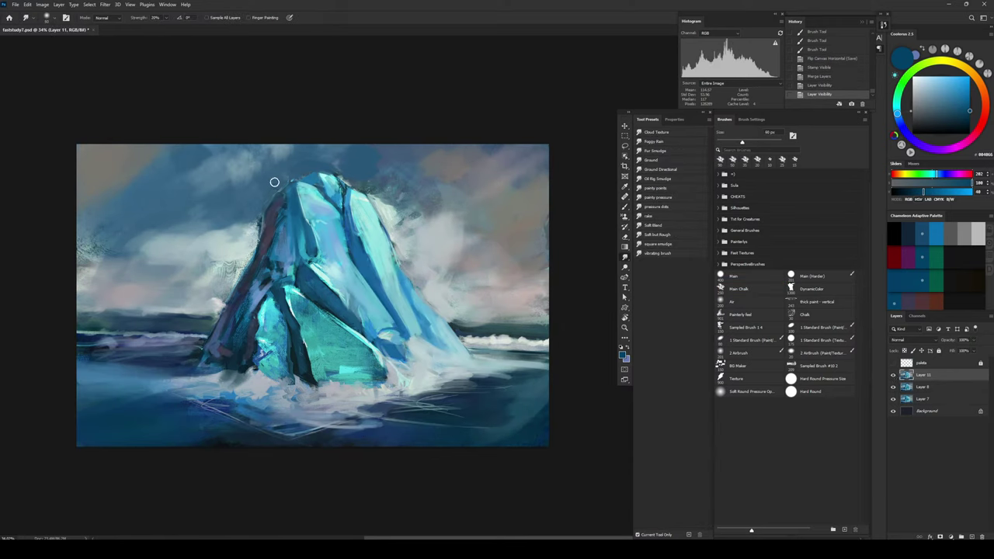
key(bracketright)
key(bracketright)
key(bracketright)
key(bracketright)
key(bracketright)
key(bracketright)
key(bracketright)
key(bracketright)
mouse_move(274, 182)
mouse_down()
mouse_move(275, 171)
mouse_move(311, 160)
mouse_move(285, 156)
mouse_move(346, 157)
mouse_up()
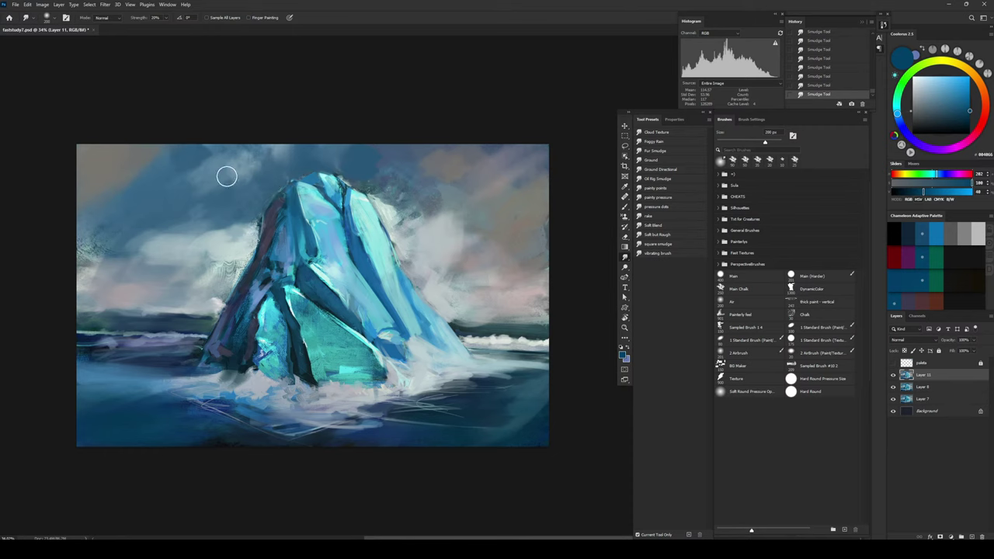
Step: Brighten the shadow side's bottom corner with the Main brush in Color Dodge mode at 30 px, using blue sampled from the crevice
key(b)
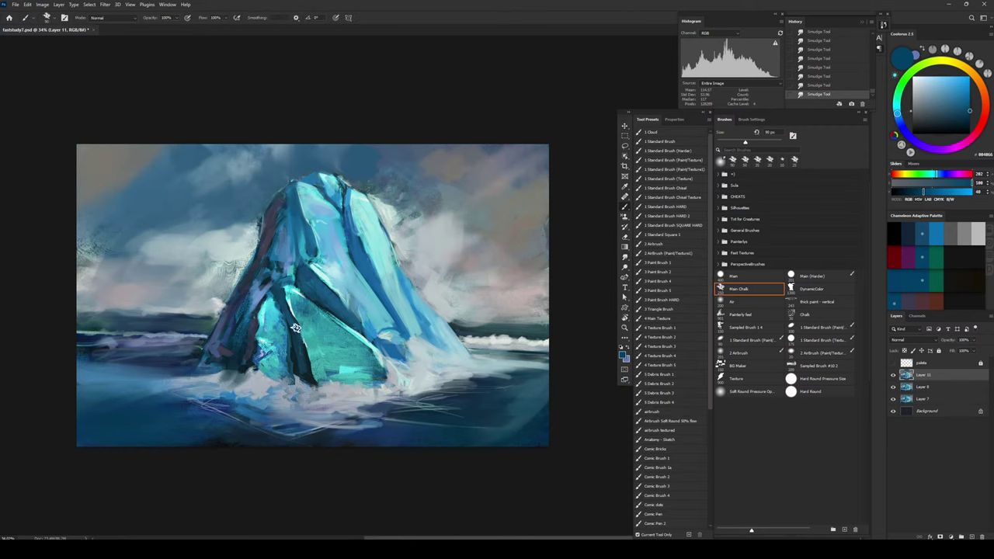
alt+click(362, 261)
click(727, 279)
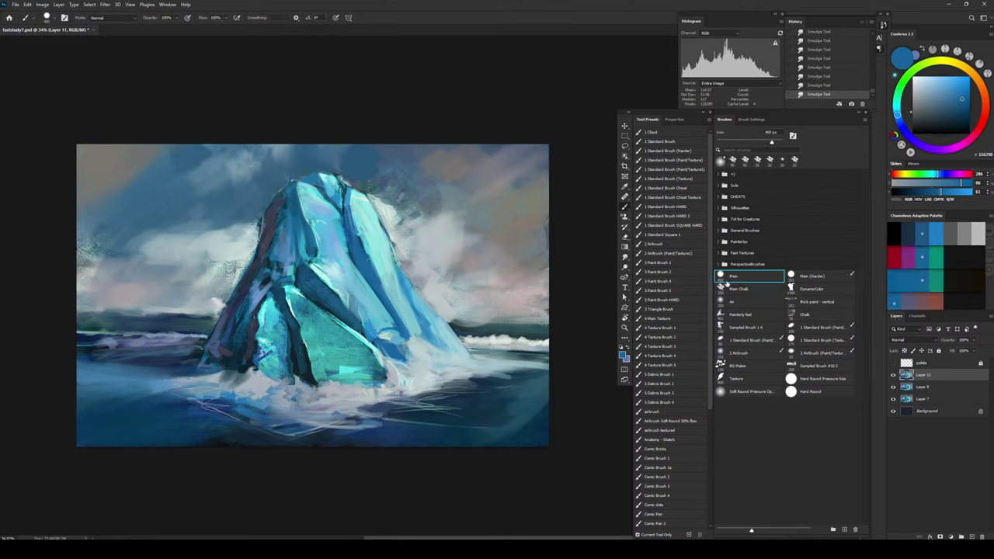
key(shift+alt+o)
key(shift+alt+d)
key(bracketleft)
key(bracketleft)
key(bracketleft)
key(bracketleft)
key(bracketleft)
key(bracketleft)
key(bracketleft)
key(bracketleft)
key(bracketleft)
key(bracketleft)
key(bracketleft)
key(bracketleft)
key(bracketleft)
key(bracketleft)
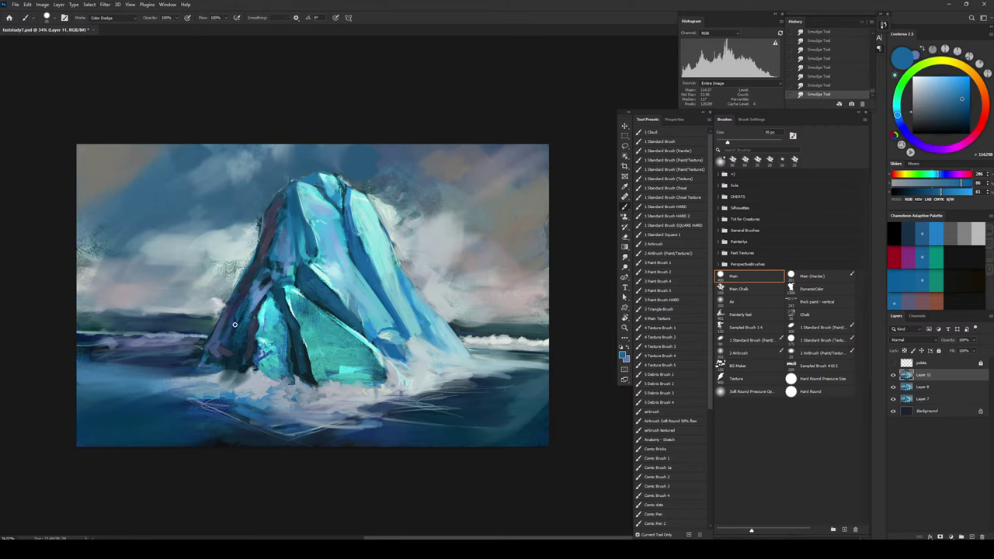
click(205, 361)
key(ctrl+z)
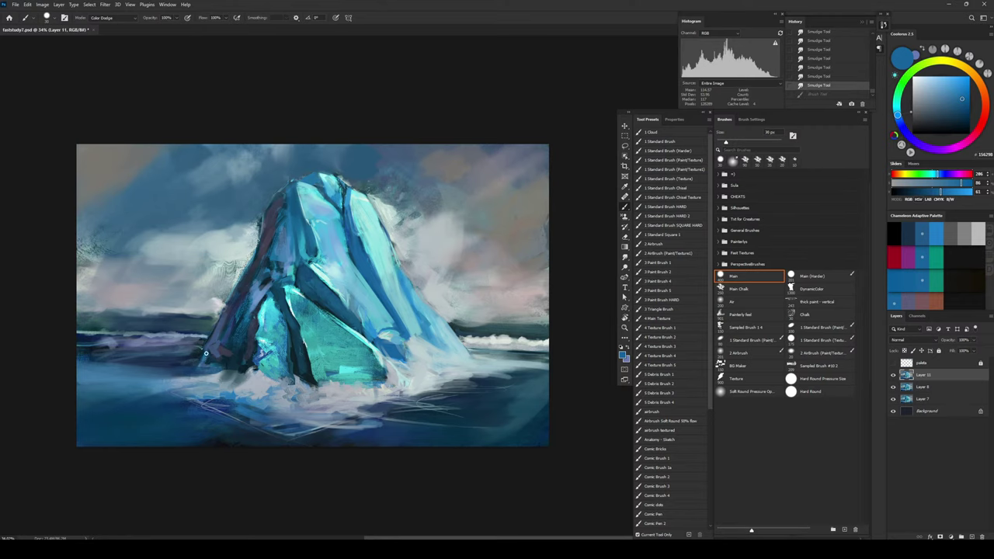
drag(206, 354, 205, 356)
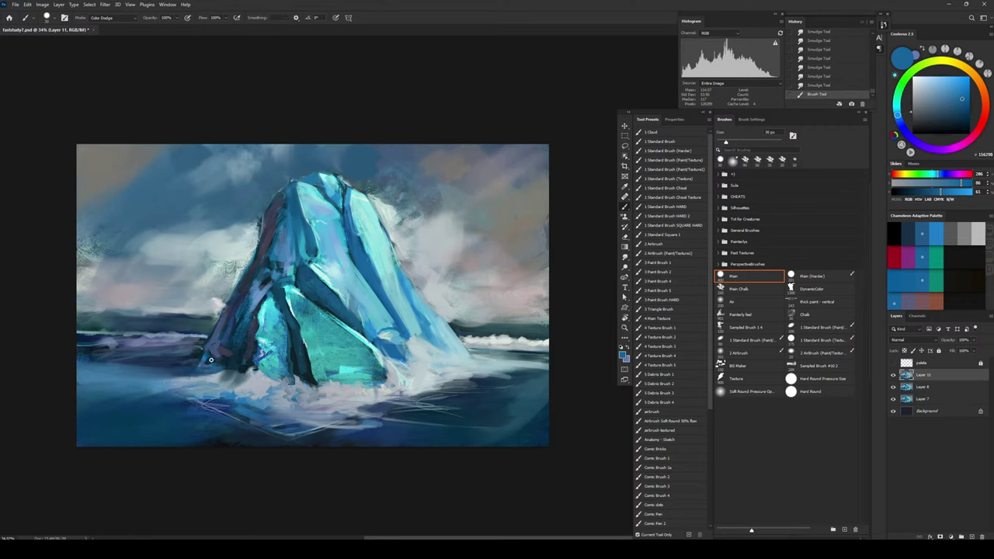
Step: Flip the canvas back horizontally and add Color Dodge blue accents to the shadow side's lower edge and the central ridges
key(ctrl+shift+h)
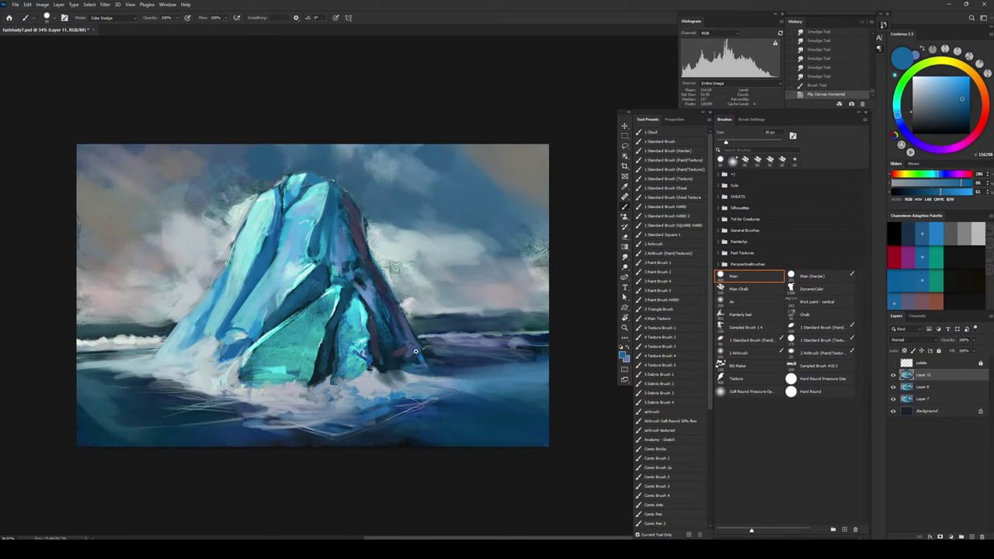
click(411, 353)
click(414, 351)
click(394, 328)
click(317, 214)
mouse_move(318, 248)
mouse_down()
mouse_move(333, 218)
mouse_move(335, 258)
mouse_move(350, 250)
mouse_move(346, 238)
mouse_move(358, 260)
mouse_up()
Step: Brighten the iceberg's reddish shadow edge and the dark crevice between the front facets with Color Dodge blue at about 45 px
key(bracketright)
key(bracketright)
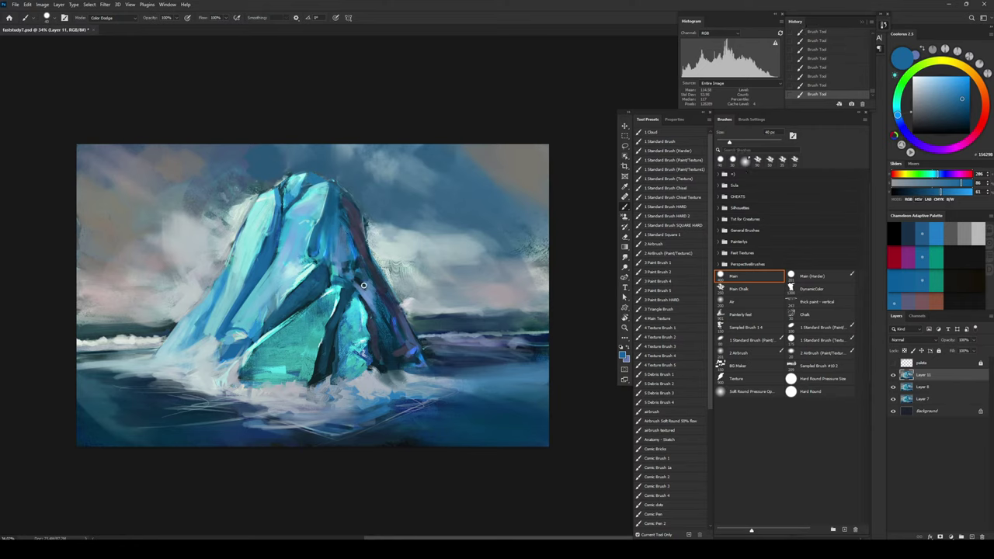
key(bracketright)
key(bracketright)
key(bracketleft)
key(bracketleft)
mouse_move(349, 226)
mouse_down()
mouse_move(364, 246)
mouse_move(345, 198)
mouse_move(371, 299)
mouse_up()
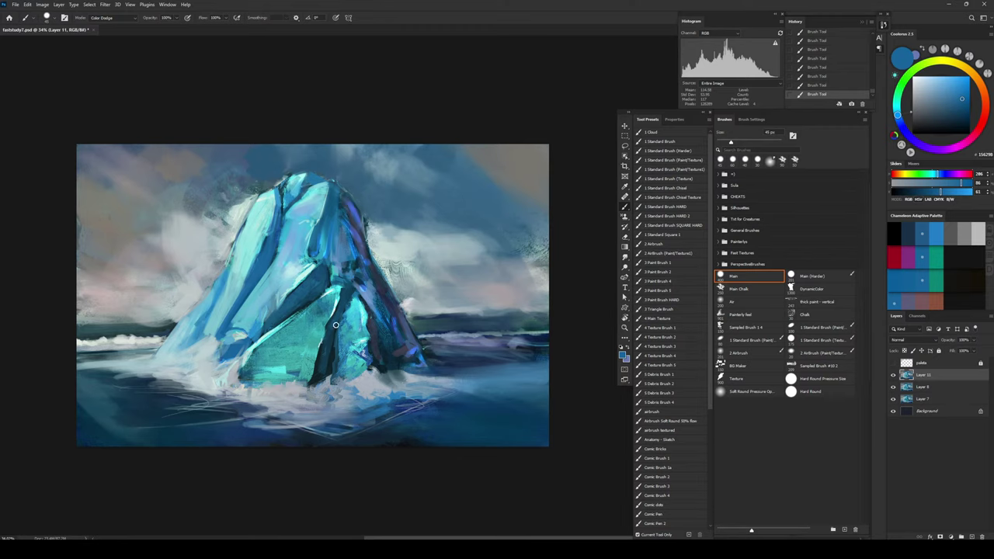
mouse_move(314, 379)
mouse_down()
mouse_move(331, 355)
mouse_move(326, 344)
mouse_move(367, 353)
mouse_move(373, 331)
mouse_up()
Step: Try a large Color Dodge glow over the foam below the iceberg's shadow side
key(bracketright)
key(bracketright)
key(bracketright)
key(bracketright)
key(bracketright)
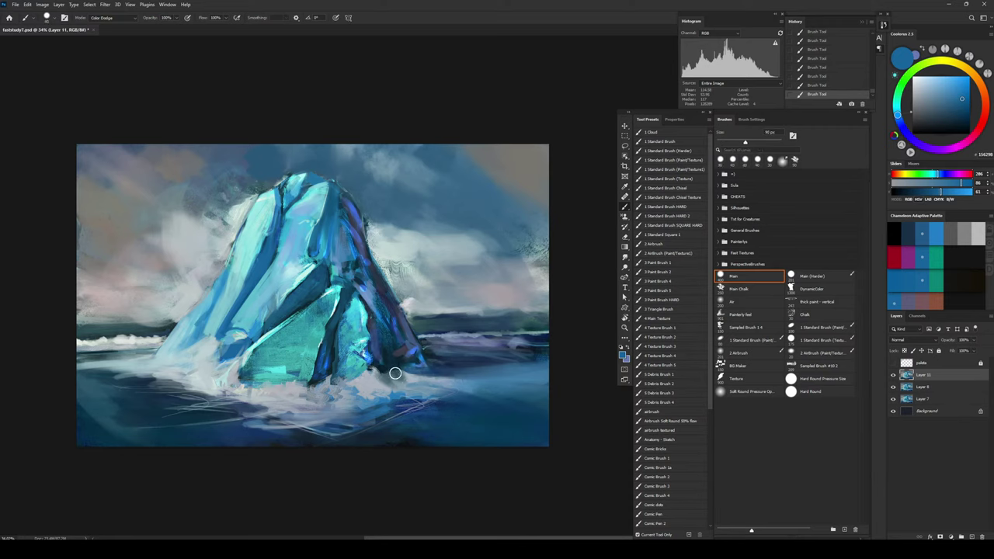
key(bracketright)
key(bracketright)
key(bracketright)
key(bracketright)
key(bracketright)
key(bracketright)
key(bracketright)
key(bracketright)
key(ctrl+z)
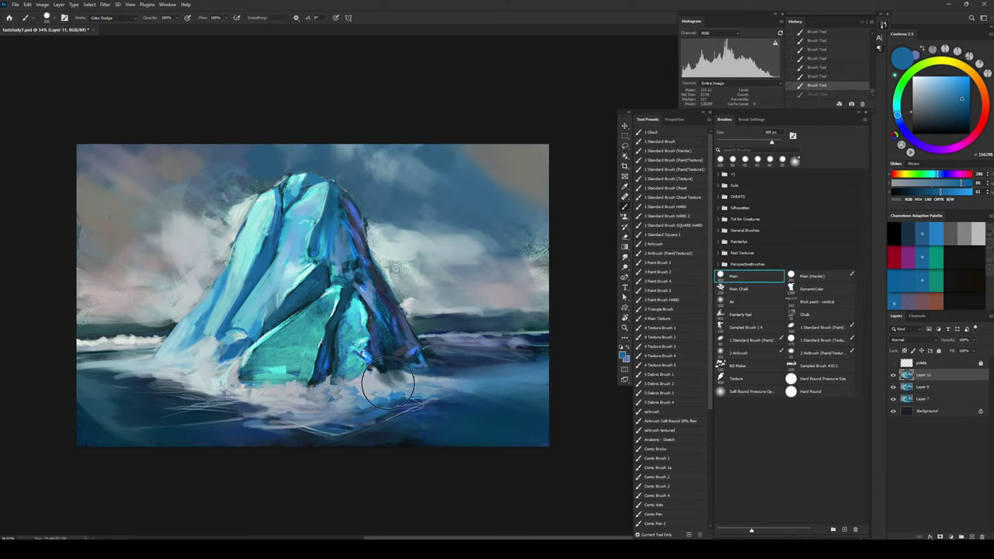
Step: Brighten the arch at the iceberg's left base and the dark diagonal facet's edge with Color Dodge blue at about 60 px
key(bracketleft)
key(bracketleft)
key(bracketleft)
key(bracketleft)
key(bracketleft)
key(bracketleft)
key(bracketleft)
key(bracketleft)
key(bracketleft)
key(bracketleft)
key(bracketleft)
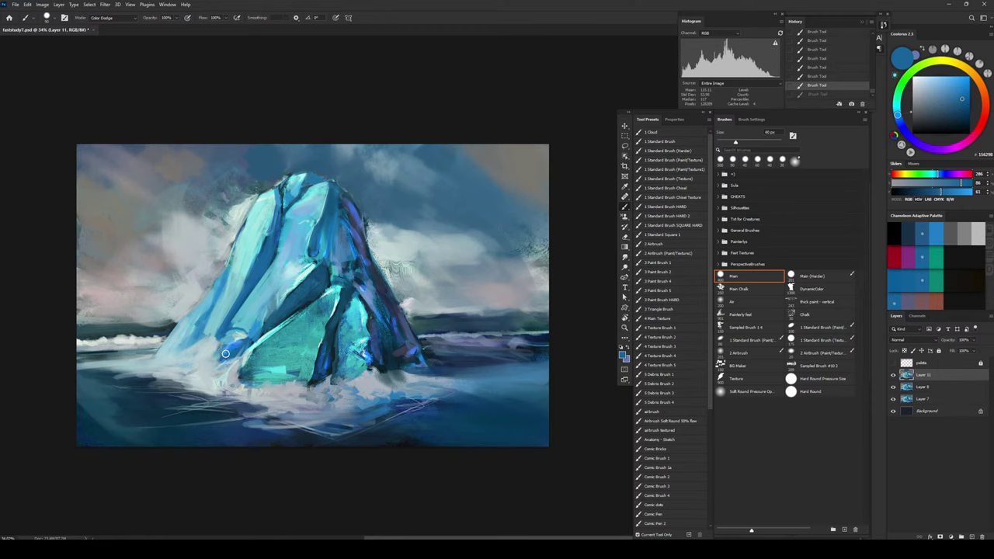
mouse_move(225, 354)
mouse_down()
mouse_move(233, 362)
mouse_move(238, 342)
mouse_up()
drag(318, 286, 298, 308)
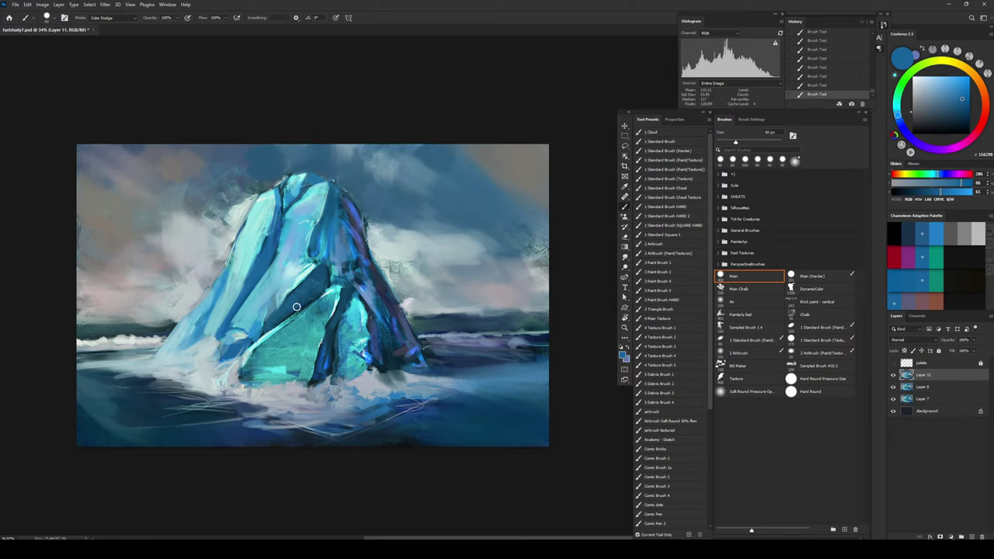
Step: Undo the last Color Dodge stroke and brighten the long crevice on the lit side with blue at about 30 px
key(bracketright)
key(bracketright)
key(bracketright)
key(bracketright)
key(bracketright)
key(bracketright)
key(ctrl+z)
key(bracketleft)
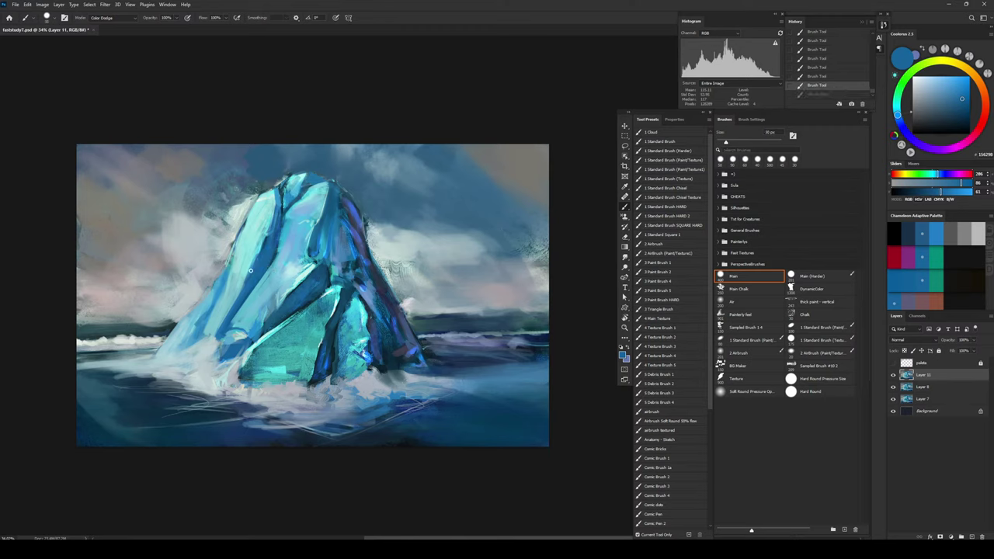
mouse_move(250, 270)
mouse_down()
mouse_move(240, 296)
mouse_move(245, 284)
mouse_up()
key(ctrl+z)
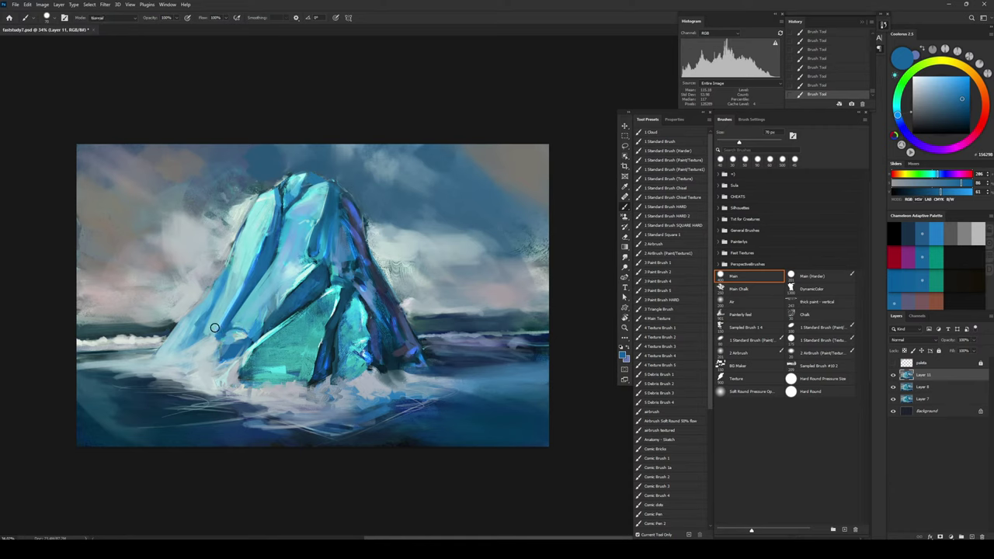
Step: Rework the lower lit slope in Normal mode with sampled blue and pale blue at about 125 and 90 px, and save the file
alt+click(206, 326)
key(bracketright)
key(bracketright)
key(bracketright)
key(bracketright)
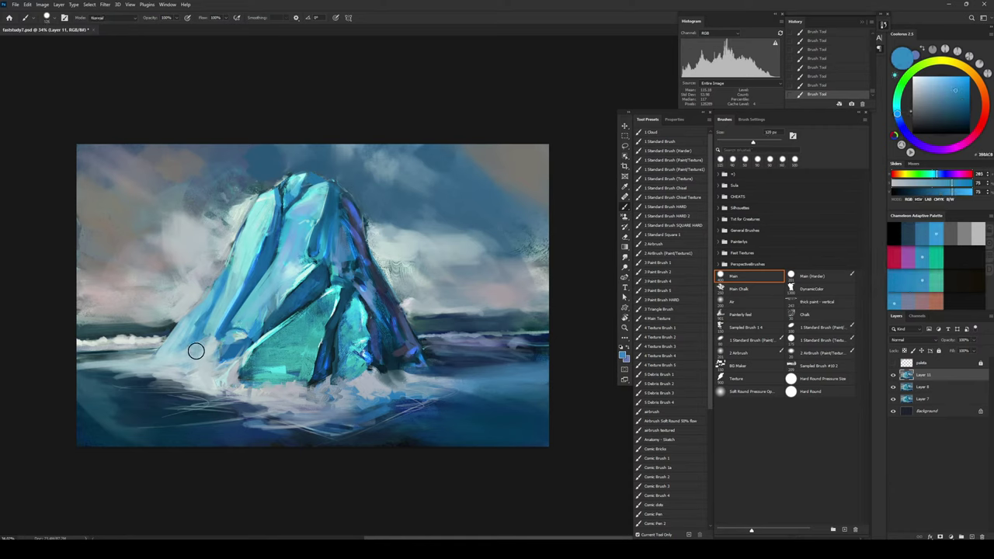
alt+click(206, 345)
key(bracketleft)
key(bracketleft)
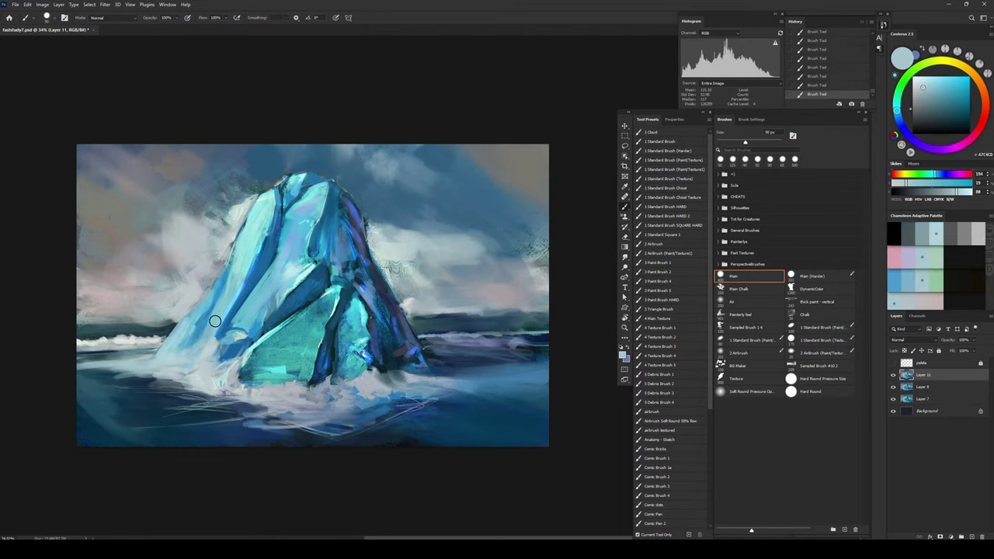
key(ctrl+s)
Step: Soften the cloud bank right of the iceberg with sampled pale blue-grey, using the Main brush at 200 px
alt+click(434, 265)
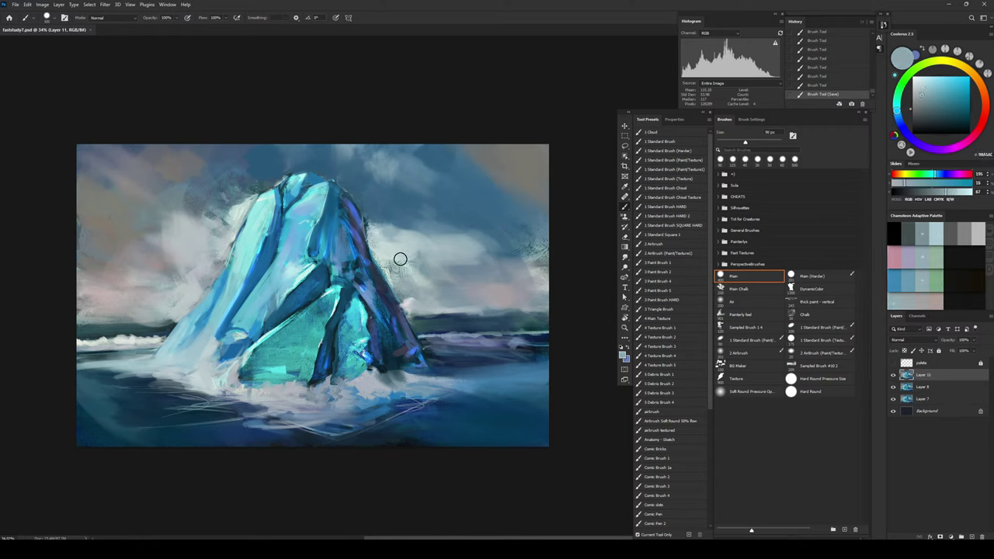
key(bracketright)
key(bracketright)
key(bracketright)
key(bracketright)
key(bracketright)
mouse_move(396, 267)
mouse_down()
mouse_move(425, 275)
mouse_move(418, 255)
mouse_move(452, 272)
mouse_up()
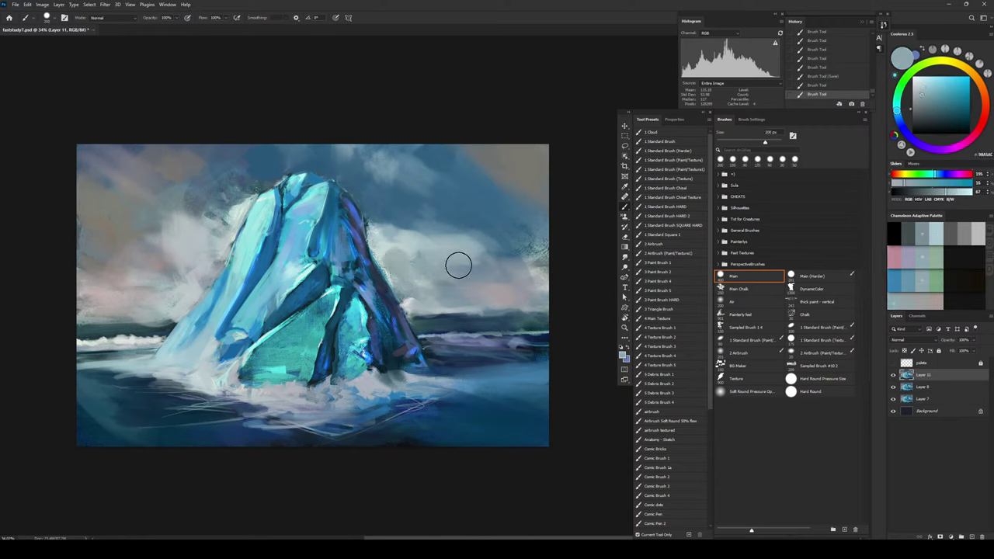
Step: Define the upper edge of the cloud right of the iceberg with sampled pale grey and sky blue at 200 to 300 px
alt+click(390, 242)
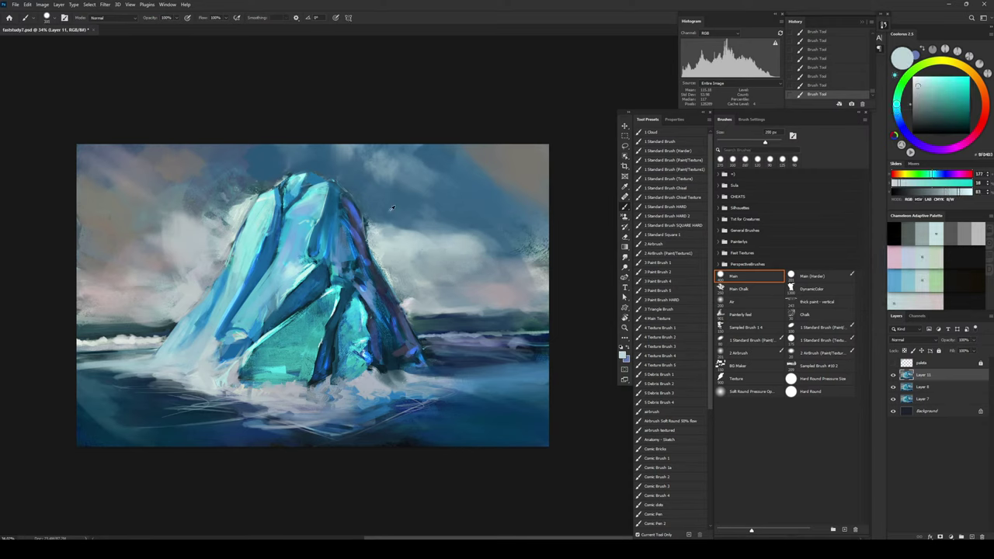
alt+click(381, 226)
key(bracketright)
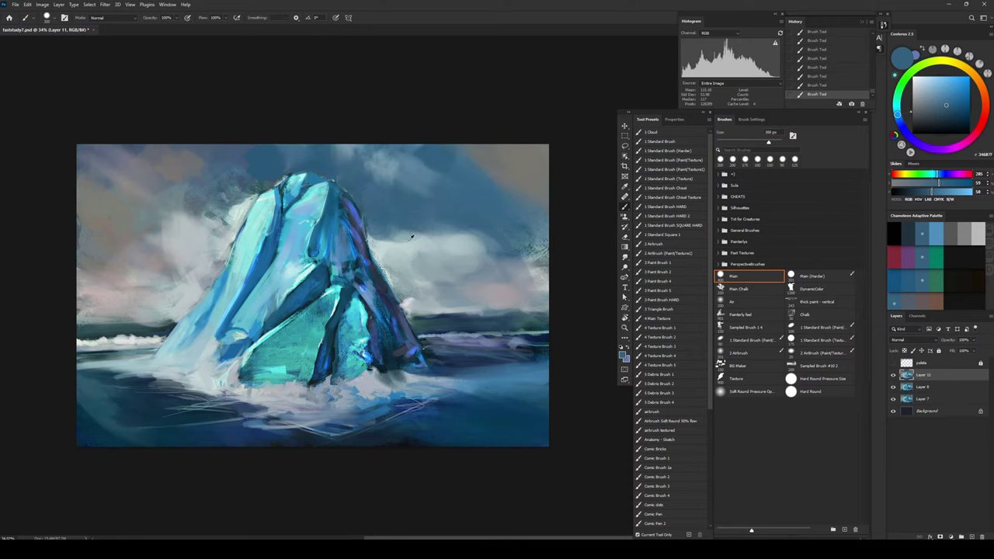
alt+click(411, 239)
alt+click(410, 221)
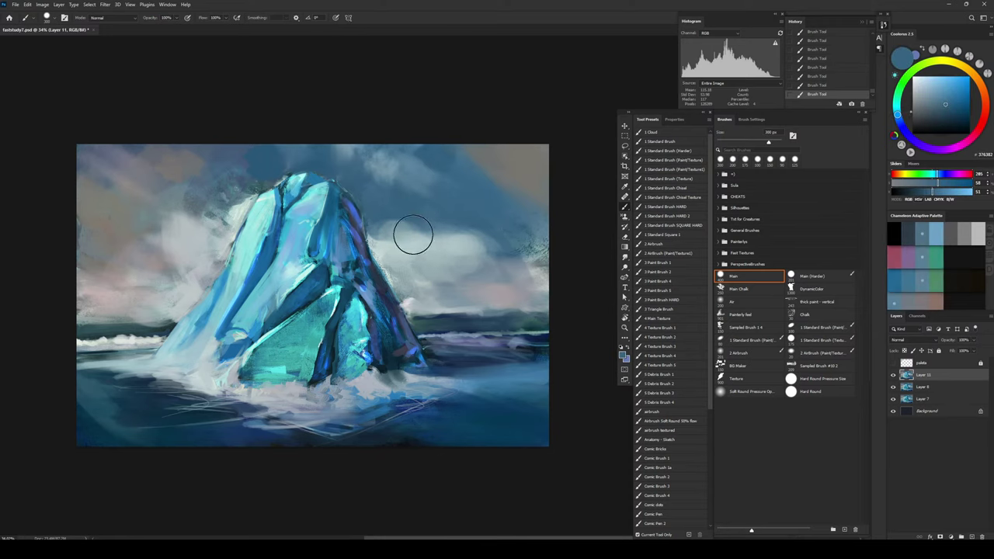
key(bracketleft)
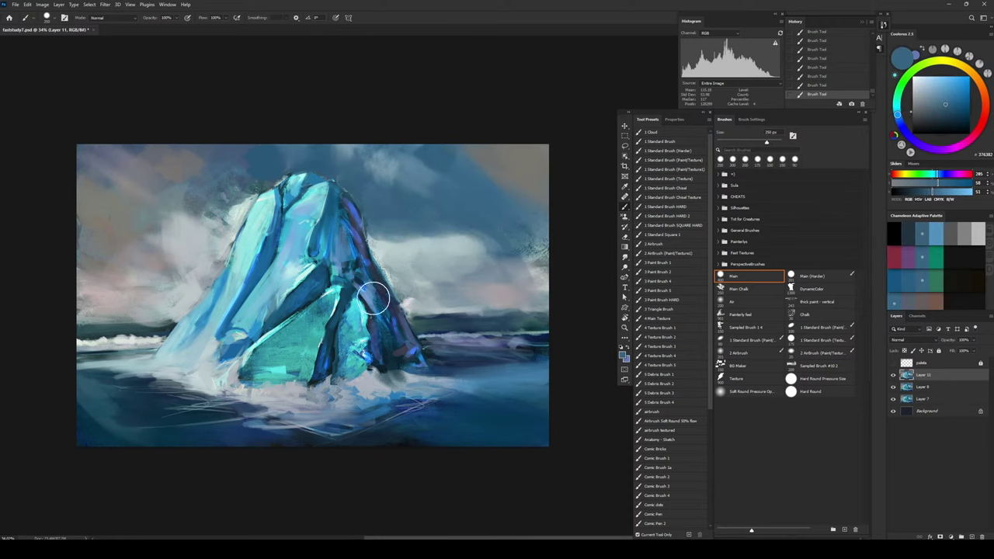
Step: Paint a pale cloud puff beside the iceberg's left shoulder with sampled light grey-green at 250 px and smaller
alt+click(229, 221)
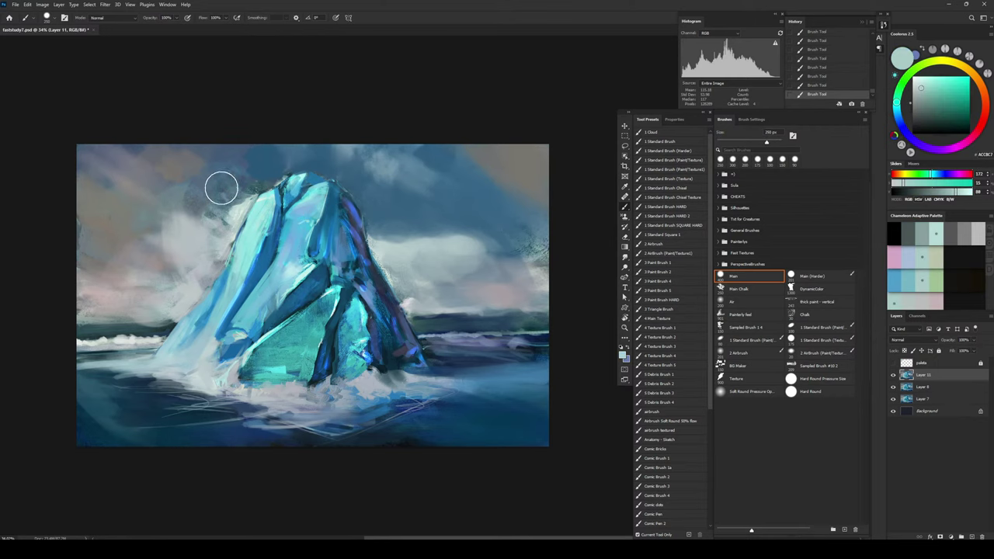
mouse_move(204, 196)
mouse_down()
mouse_move(202, 209)
mouse_move(221, 203)
mouse_up()
key(bracketleft)
key(bracketleft)
key(bracketleft)
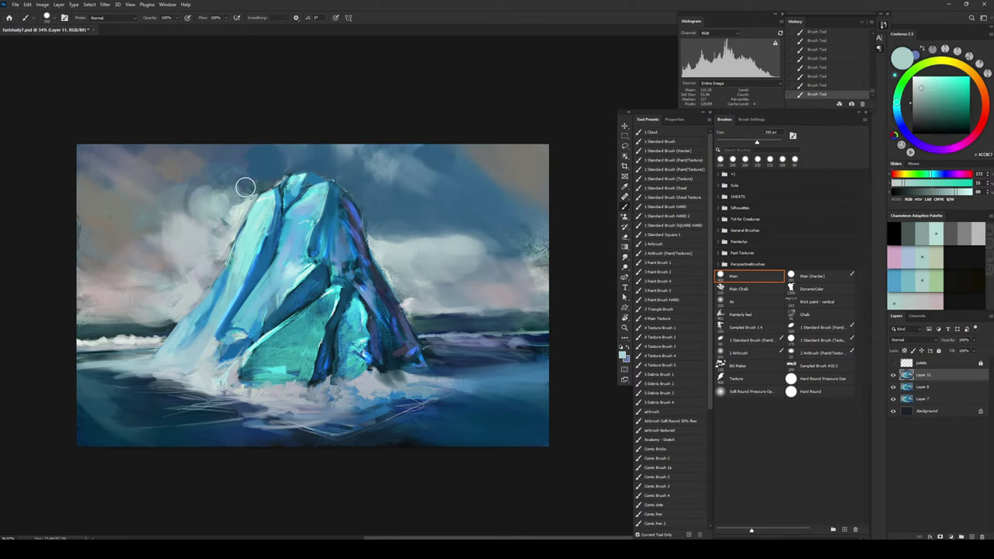
Step: Shape the top of the left cloud puff with sampled sky blue at 300 px and light cloud grey at 175 px
key(bracketright)
key(bracketright)
key(bracketright)
key(bracketright)
alt+click(244, 165)
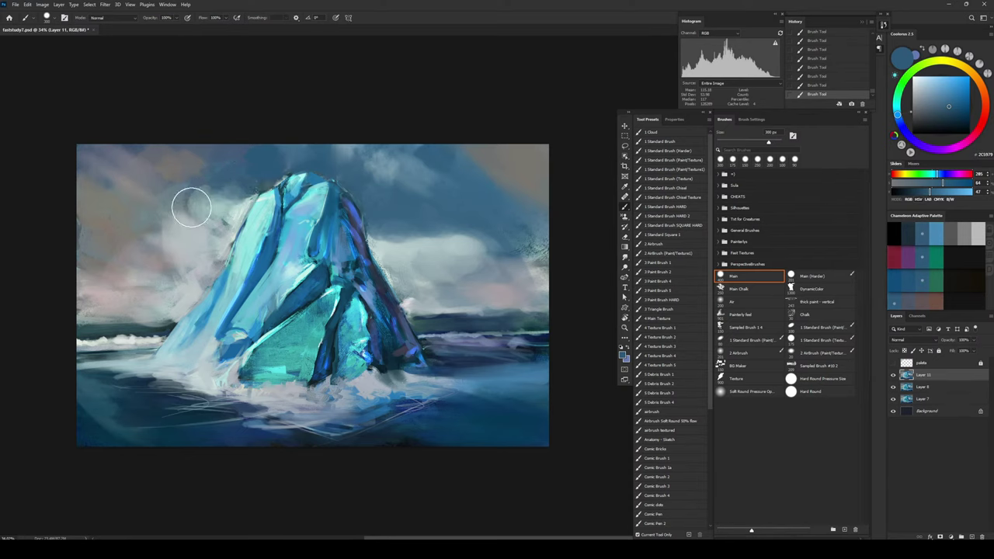
alt+click(197, 233)
key(bracketleft)
key(bracketleft)
key(bracketleft)
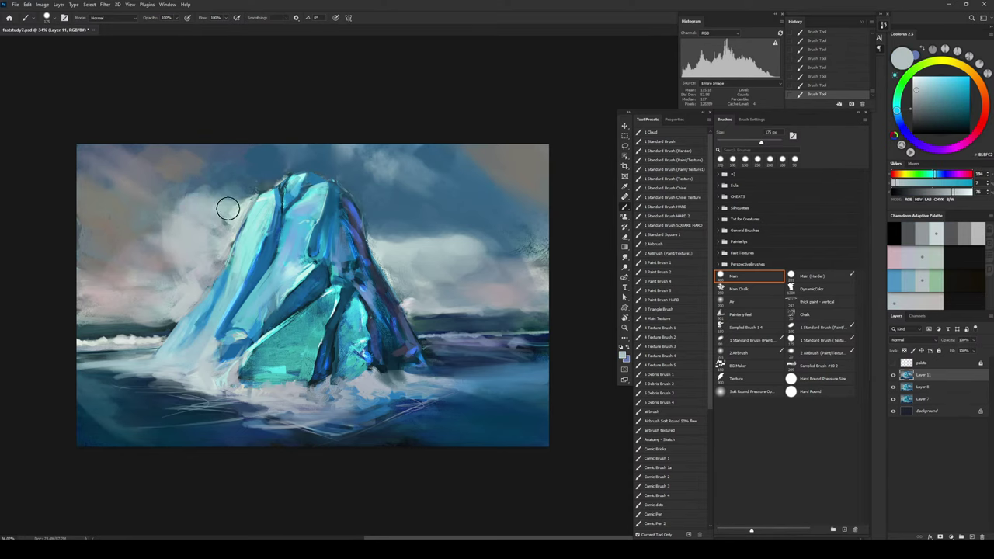
Step: Cut the sky back around the left cloud with sampled blue at 300 px and add mid-grey shading at 125 px
key(bracketright)
key(bracketright)
key(bracketright)
alt+click(229, 177)
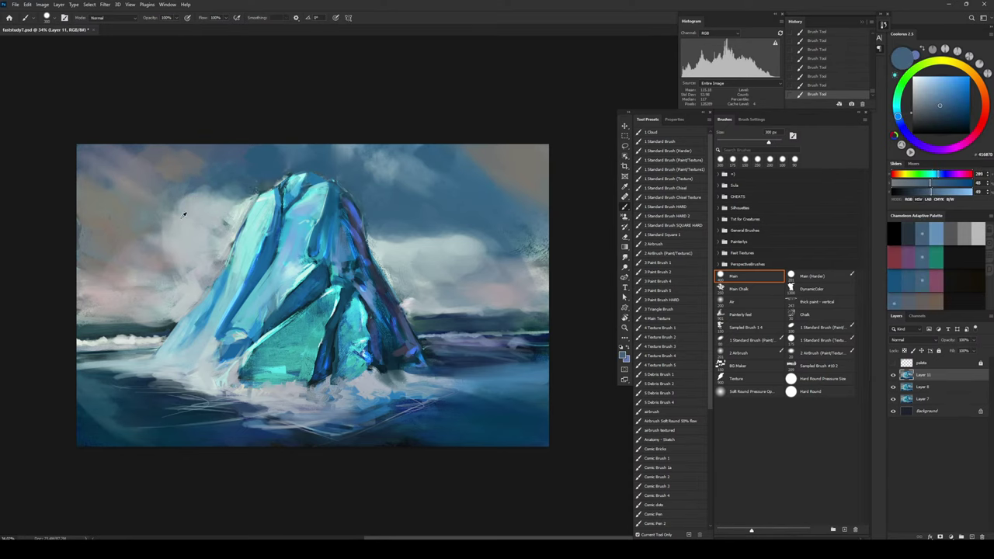
alt+click(157, 217)
key(bracketleft)
key(bracketleft)
key(bracketleft)
key(bracketleft)
key(bracketleft)
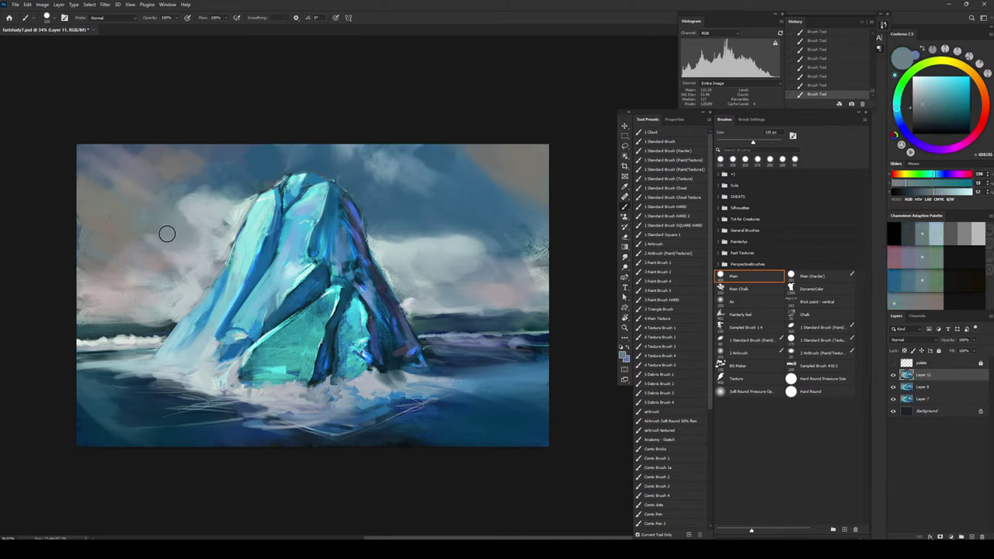
Step: Extend the left cloud outward with sampled pale grey at 150 px and blend its edge with darker sky grey at 250 px
key(bracketright)
key(bracketright)
alt+click(208, 216)
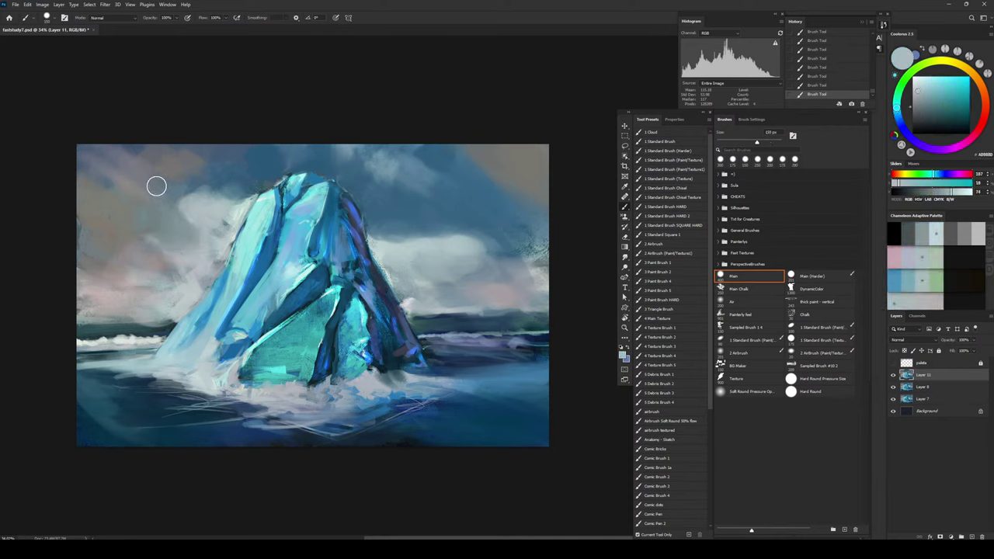
mouse_move(156, 189)
mouse_down()
mouse_move(166, 200)
mouse_move(145, 182)
mouse_move(204, 195)
mouse_move(170, 216)
mouse_up()
alt+click(193, 157)
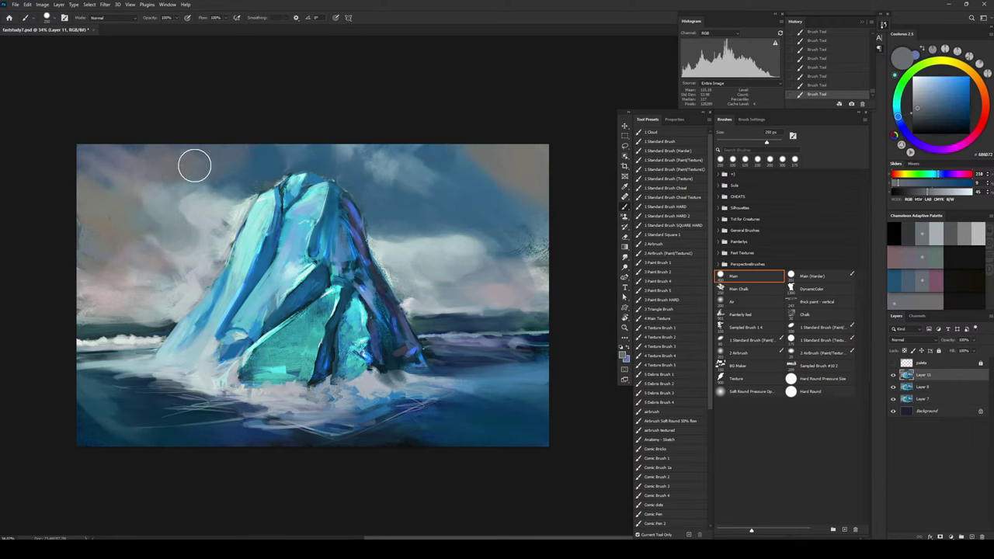
drag(151, 215, 149, 220)
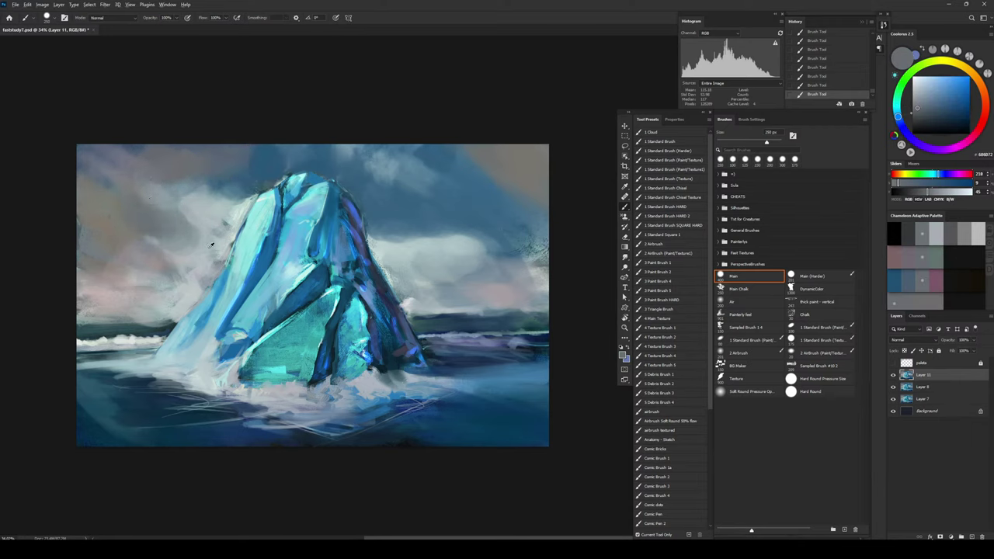
Step: Build up the lower folds of the left cloud with sampled cloud greys at 250 px
alt+click(173, 247)
alt+click(128, 234)
drag(222, 192, 163, 238)
alt+click(176, 243)
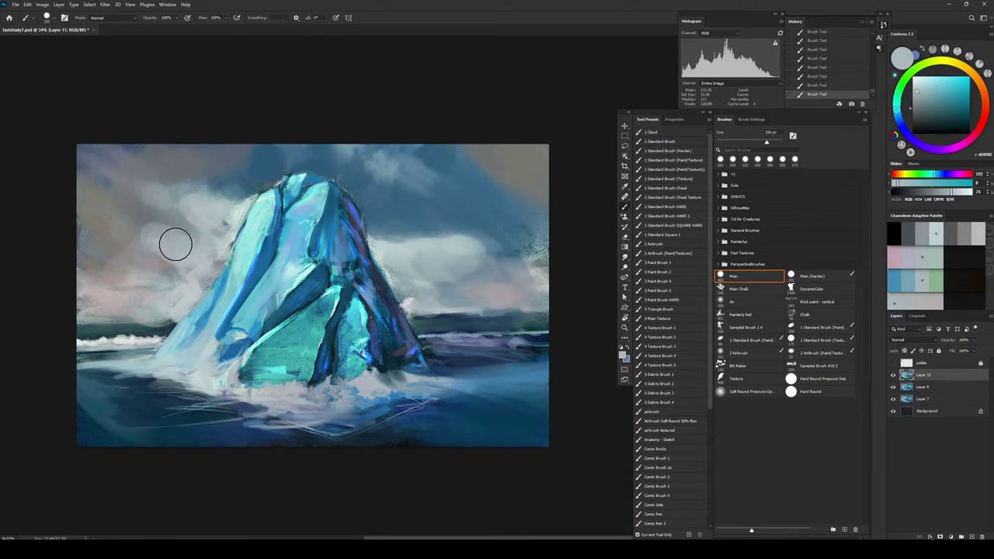
Step: Smooth the sky's upper left corner with sampled neutral grey at 175 to 250 px and blue-grey at up to 500 px
alt+click(129, 208)
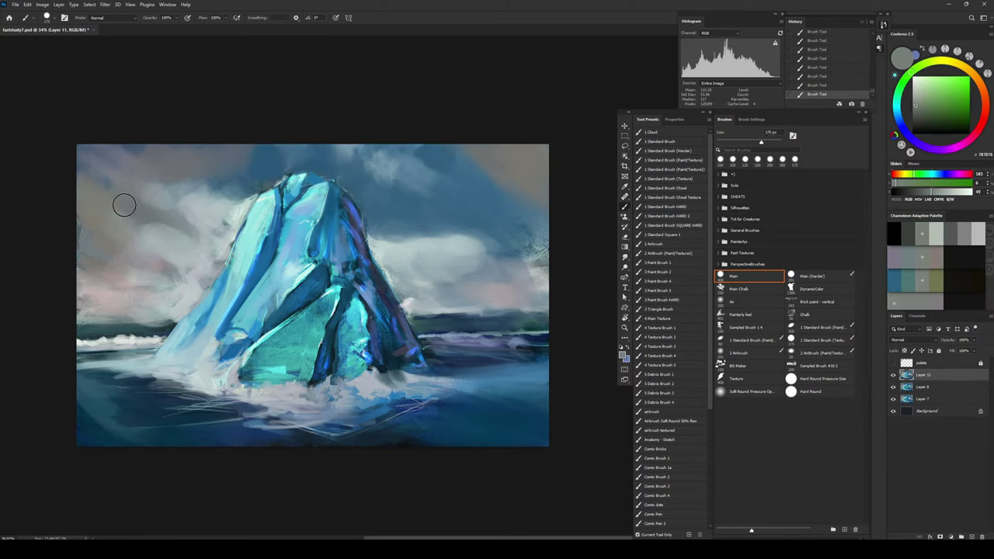
drag(126, 145, 98, 168)
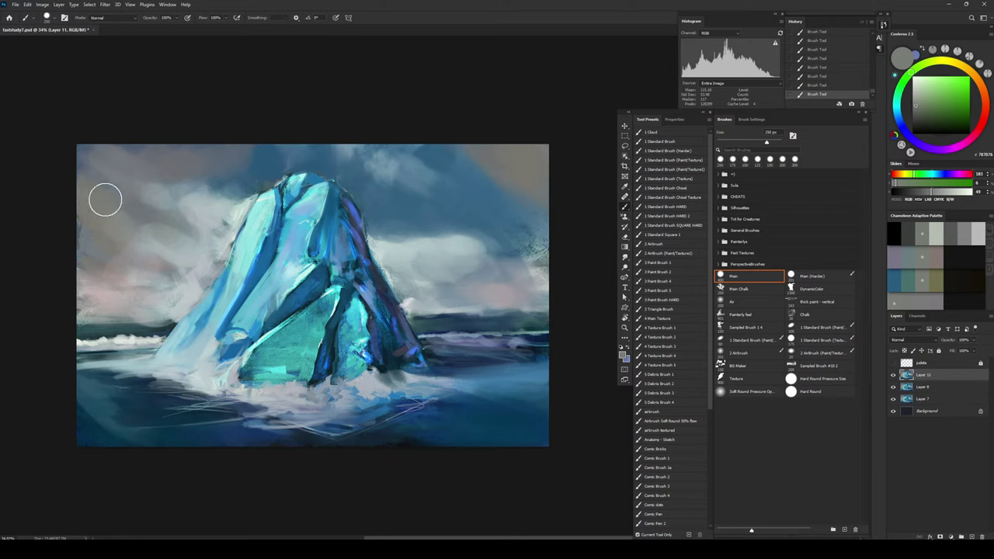
key(bracketright)
key(bracketright)
key(bracketright)
alt+click(102, 158)
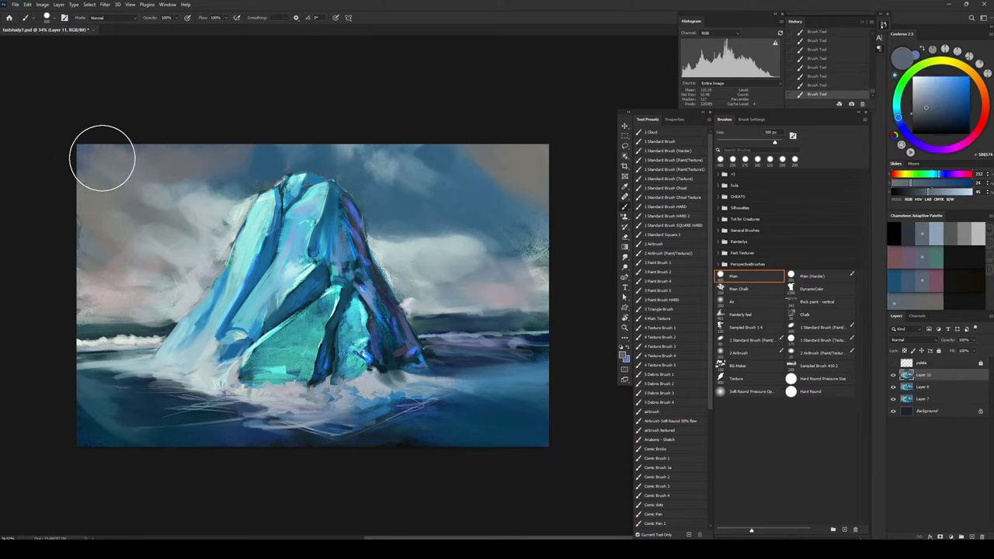
key(bracketleft)
key(bracketleft)
key(bracketleft)
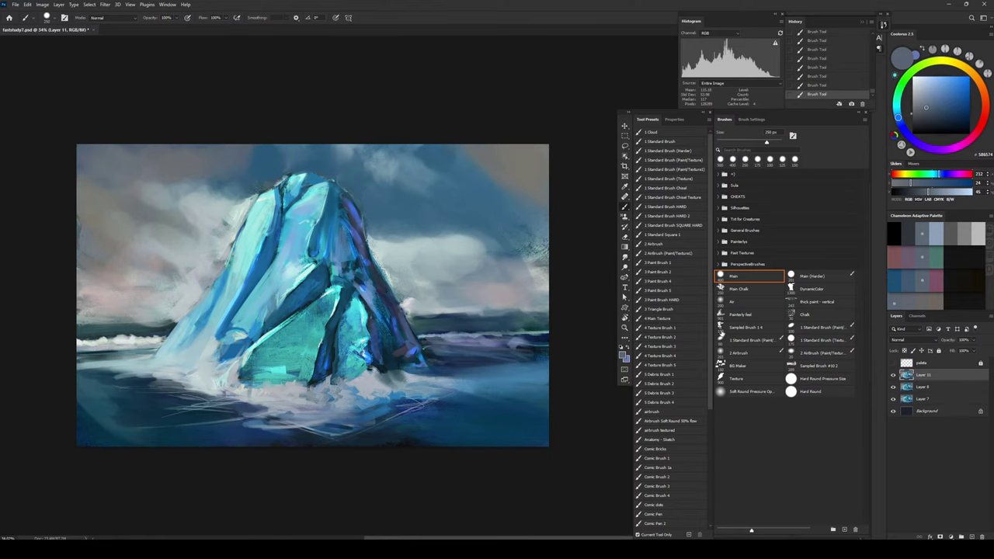
Step: Stamp all visible layers into a new merged layer above the painting layers
key(ctrl+shift+alt+e)
key(alt+i)
key(j)
key(s)
click(713, 188)
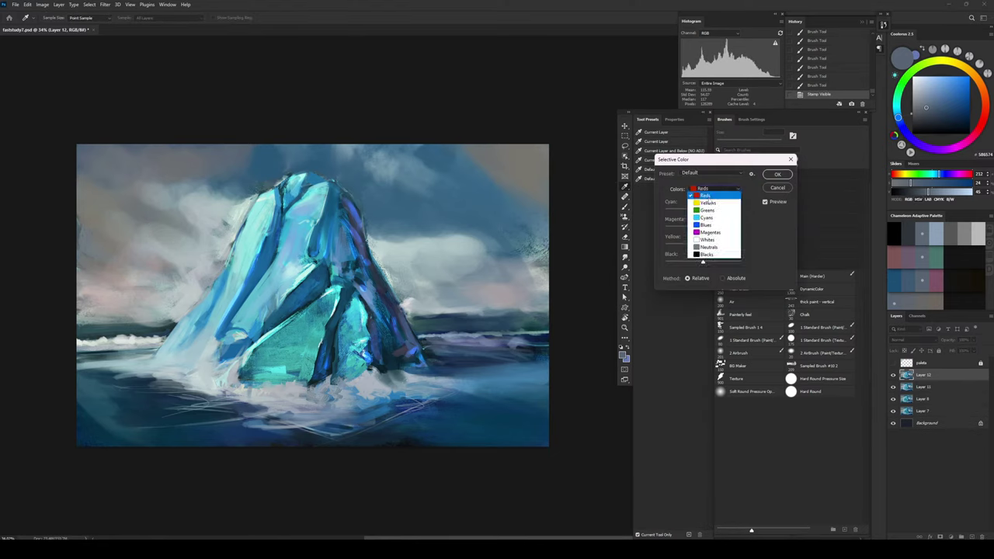
click(715, 210)
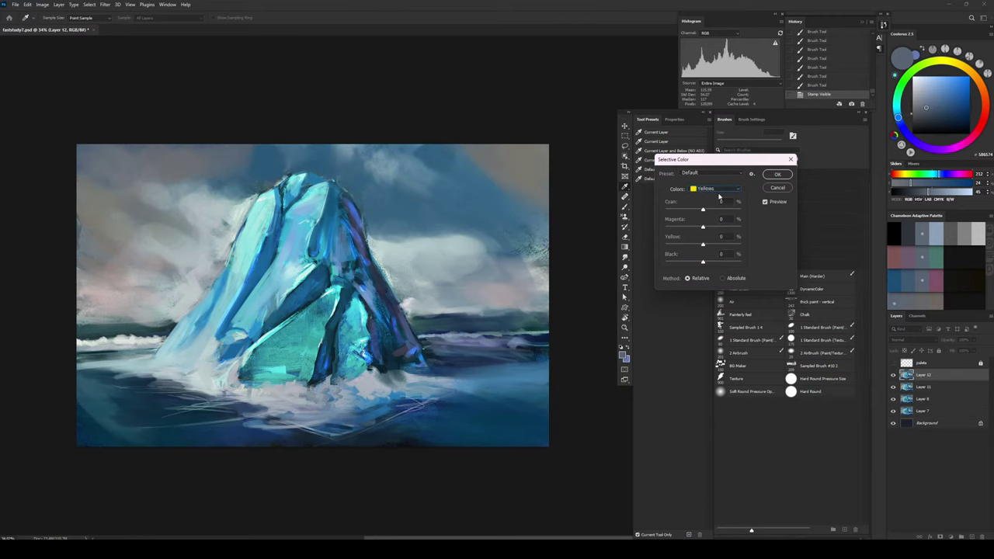
click(777, 188)
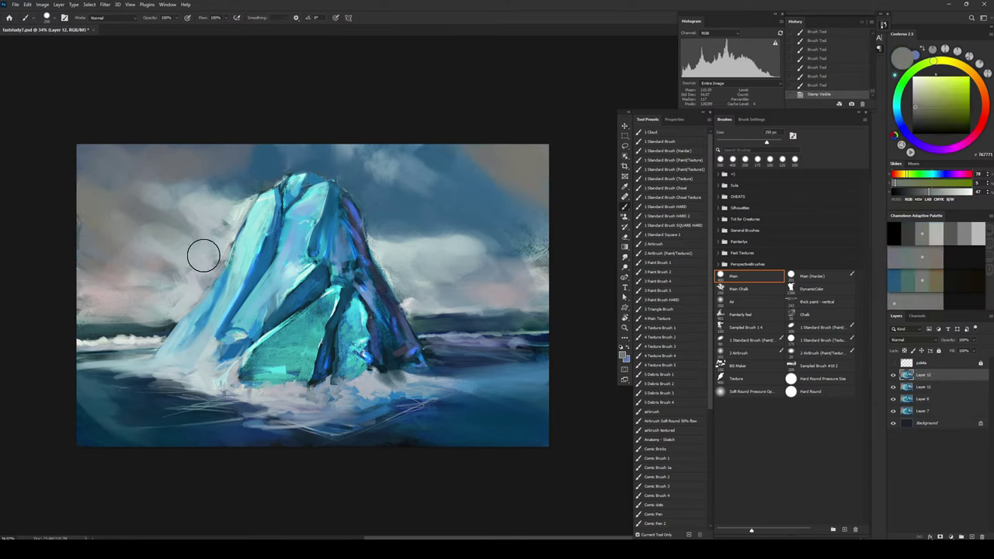
key(ctrl+alt+s)
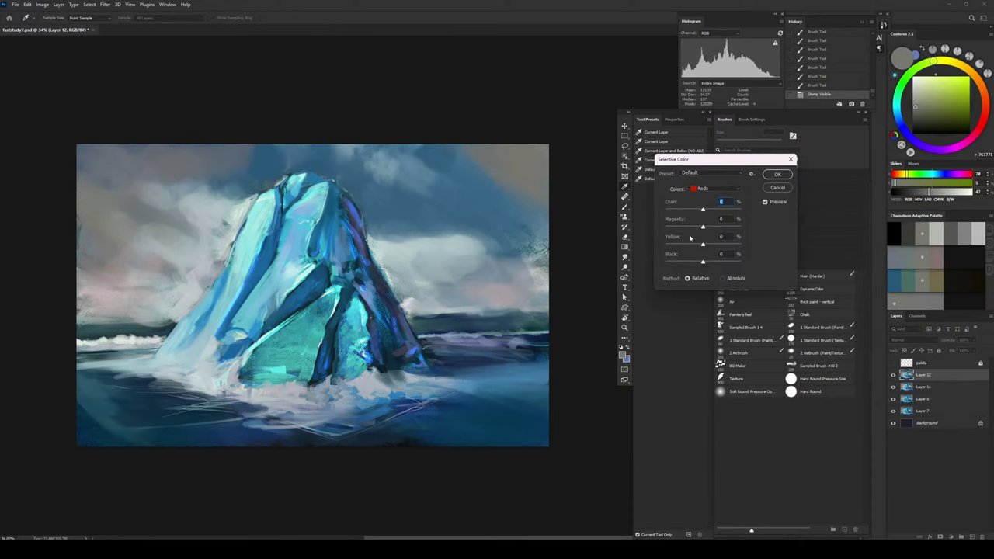
click(707, 189)
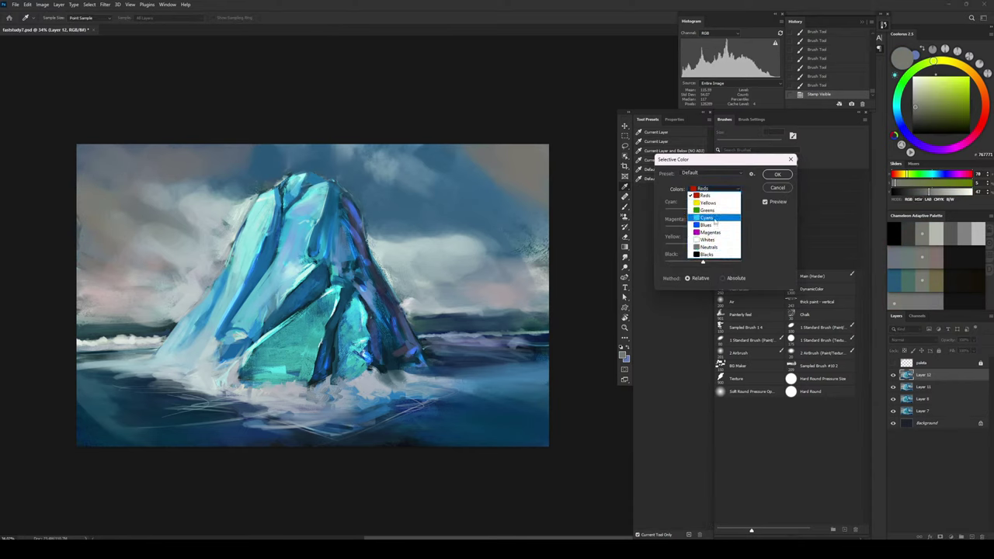
click(706, 204)
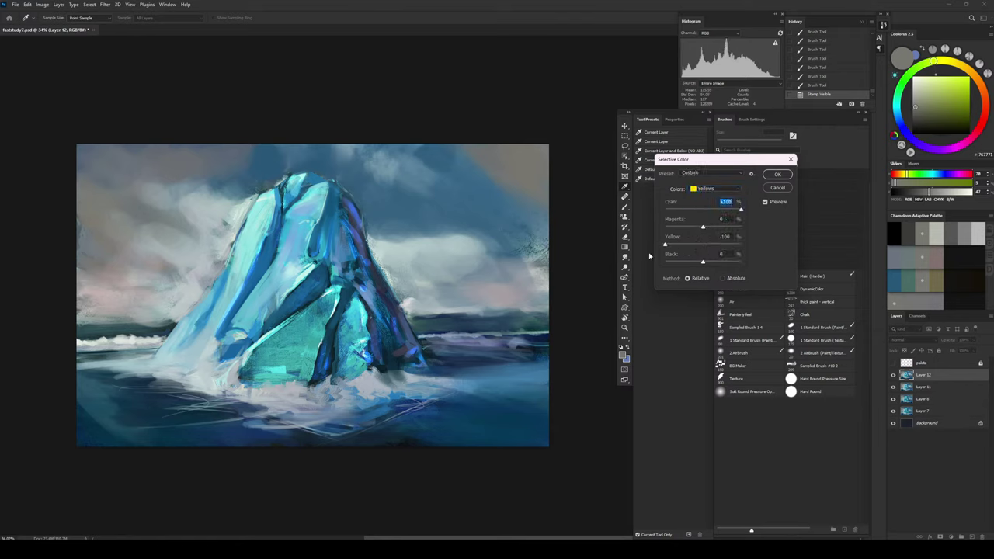
click(706, 189)
click(709, 212)
click(778, 189)
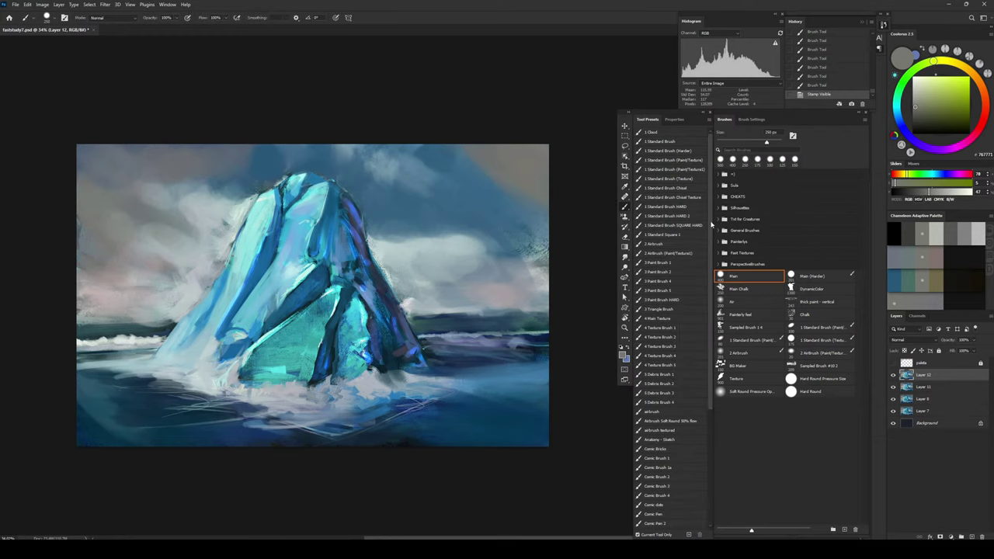
Step: Lasso the sky areas on both sides of the iceberg and copy them in place onto a new layer
key(l)
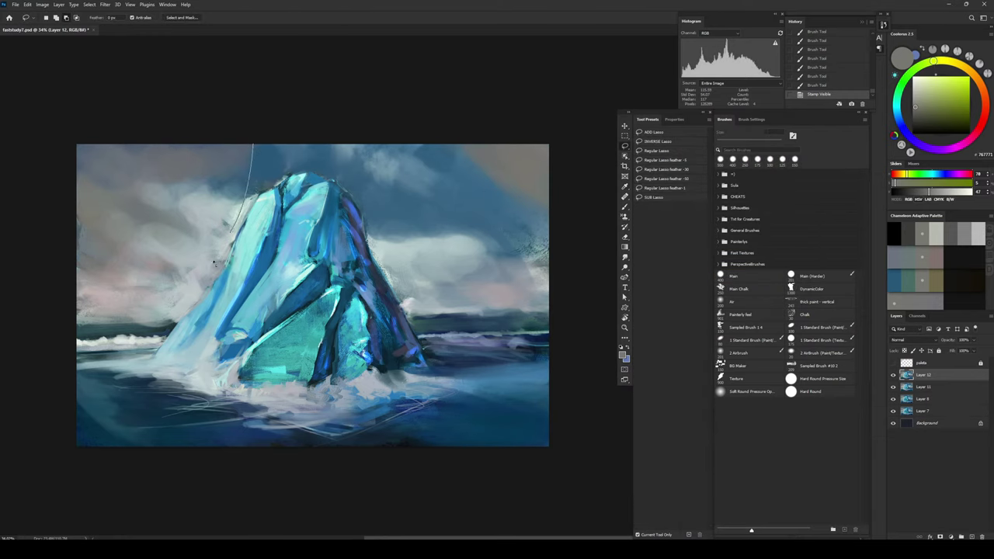
drag(24, 260, 311, 137)
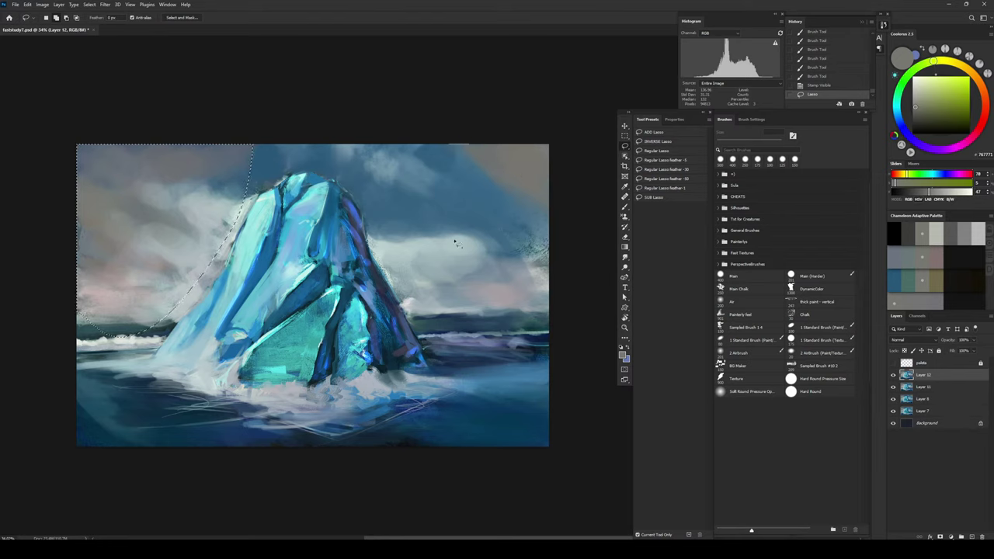
key(ctrl+c)
key(ctrl+shift+v)
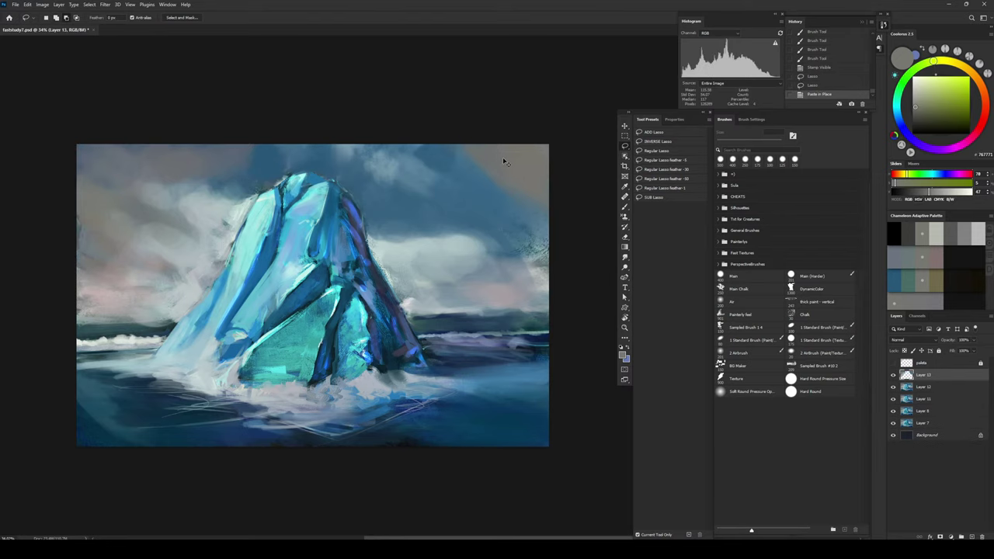
Step: Accept Levels at default on the copied sky, then shift its midtones toward green and blue with Color Balance
key(ctrl+l)
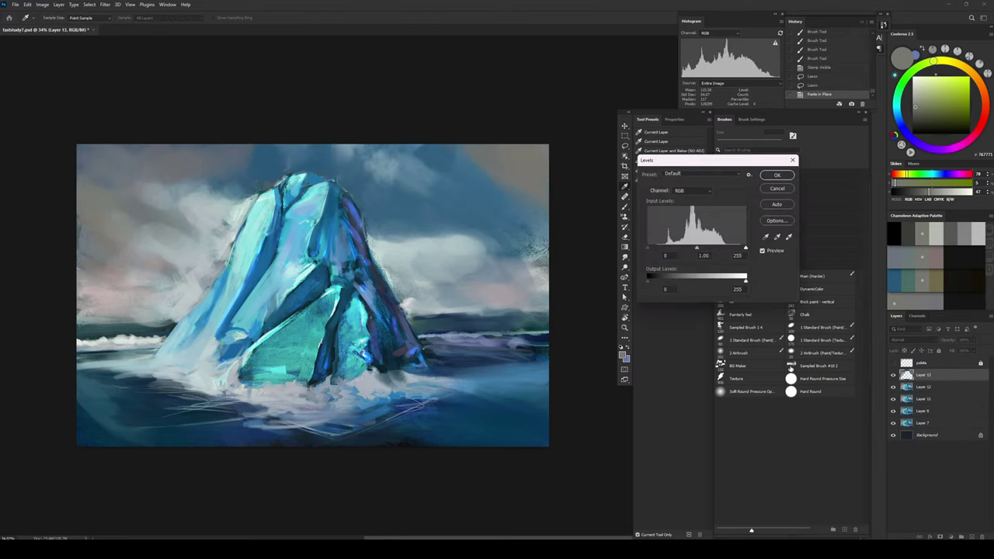
key(Return)
key(ctrl+b)
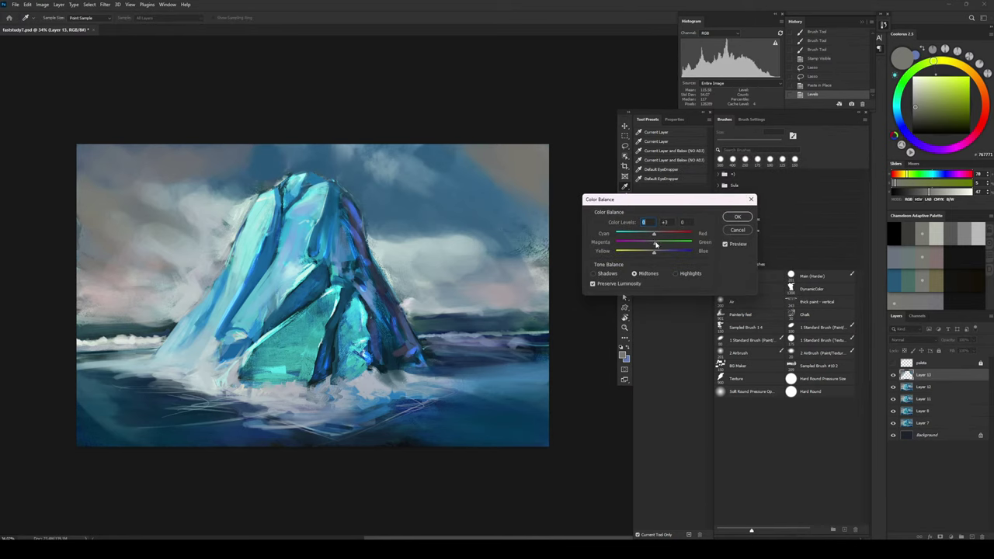
drag(657, 244, 670, 247)
mouse_move(655, 236)
mouse_down()
mouse_move(636, 236)
mouse_move(666, 253)
mouse_up()
key(Return)
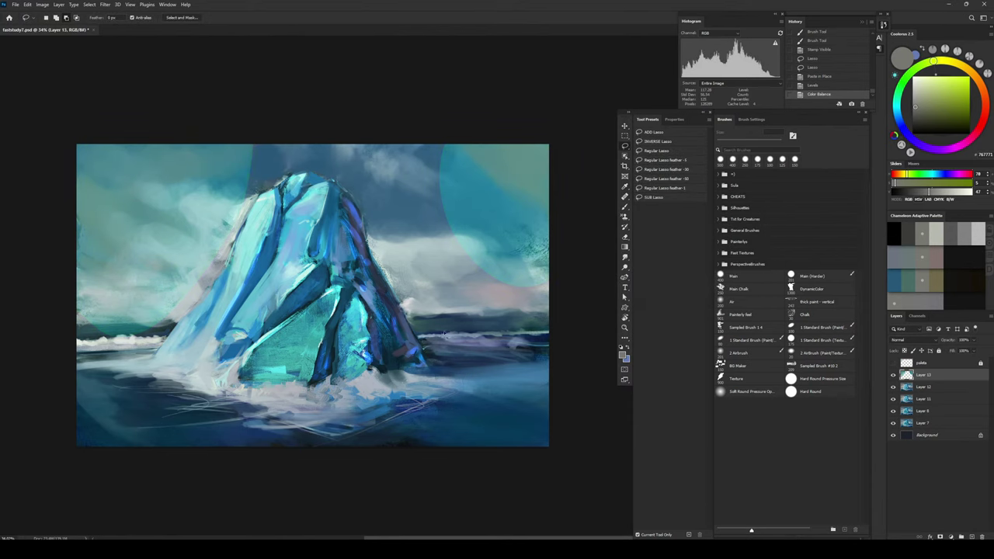
Step: Soften the borders of the tinted sky patches beside the iceberg with the soft Air eraser at 800 to 1000 px
key(b)
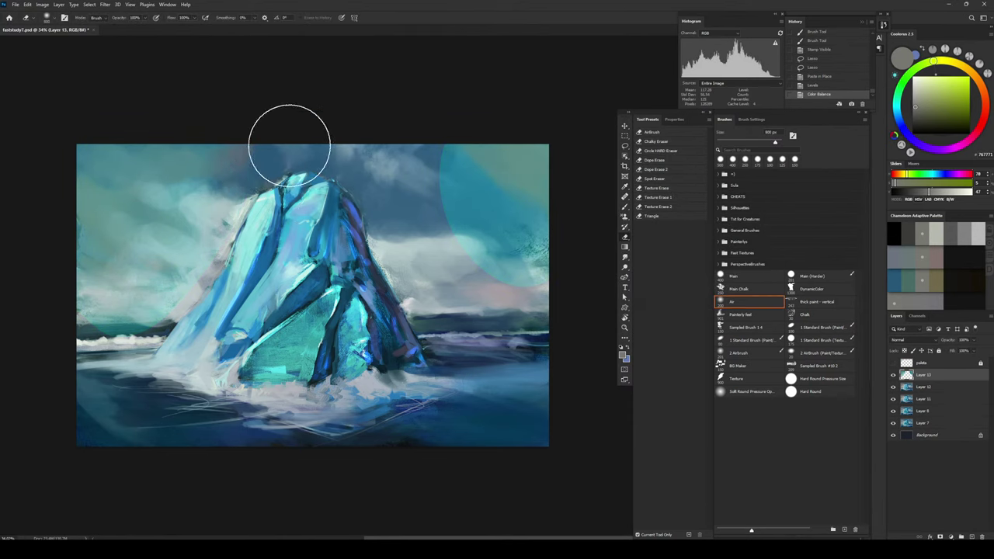
drag(289, 146, 258, 243)
key(ctrl+z)
drag(271, 168, 230, 189)
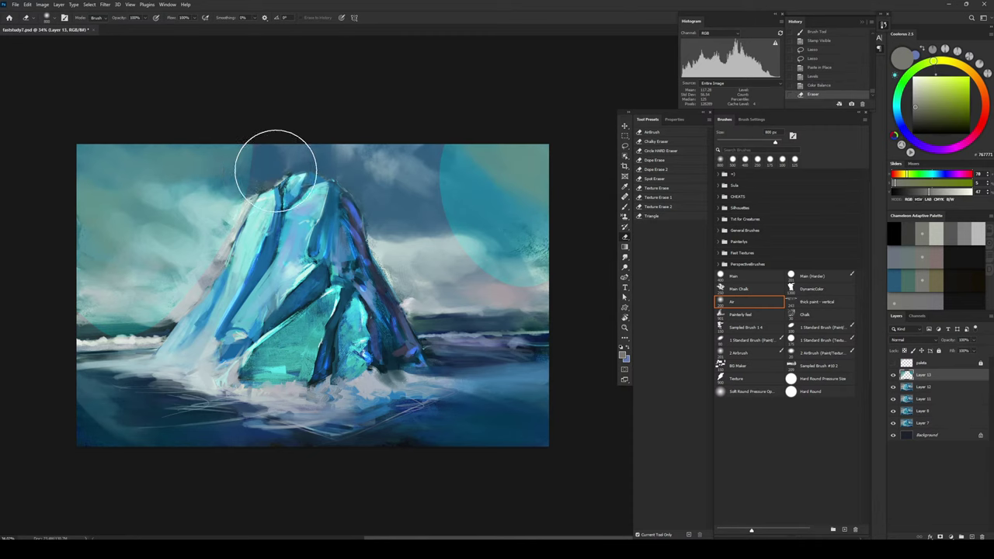
key(bracketright)
key(bracketright)
mouse_move(133, 307)
mouse_down()
mouse_move(106, 353)
mouse_move(94, 340)
mouse_up()
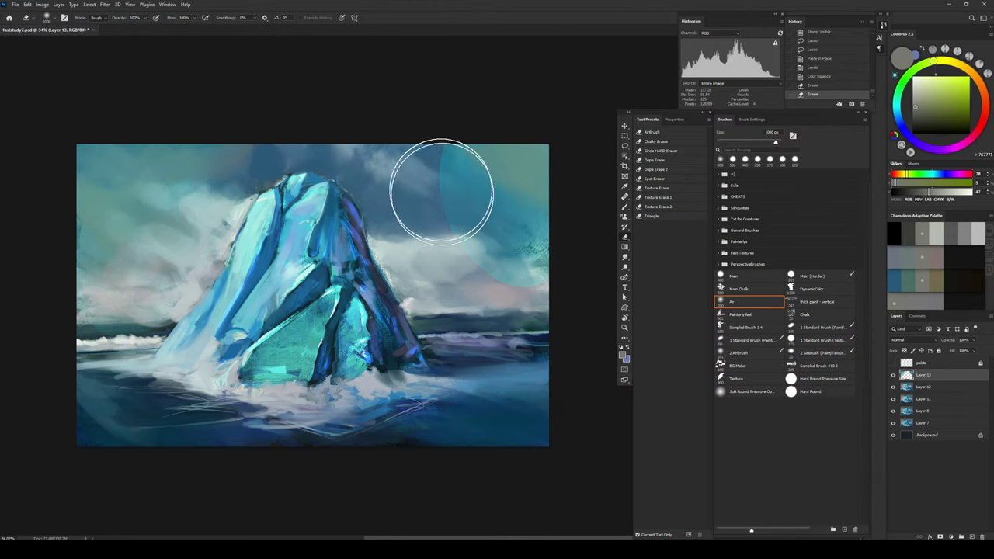
mouse_move(442, 191)
mouse_down()
mouse_move(407, 162)
mouse_move(484, 310)
mouse_move(484, 258)
mouse_move(537, 279)
mouse_move(538, 296)
mouse_move(472, 330)
mouse_move(445, 377)
mouse_move(480, 349)
mouse_up()
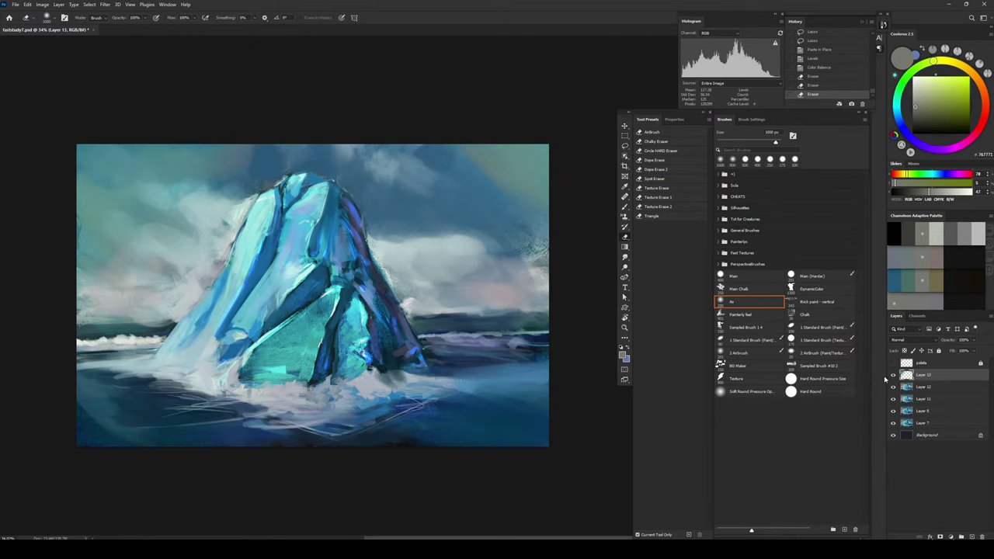
Step: Set the tinted sky layer's blend mode to Color and compare the painting with and without it
click(894, 375)
click(894, 375)
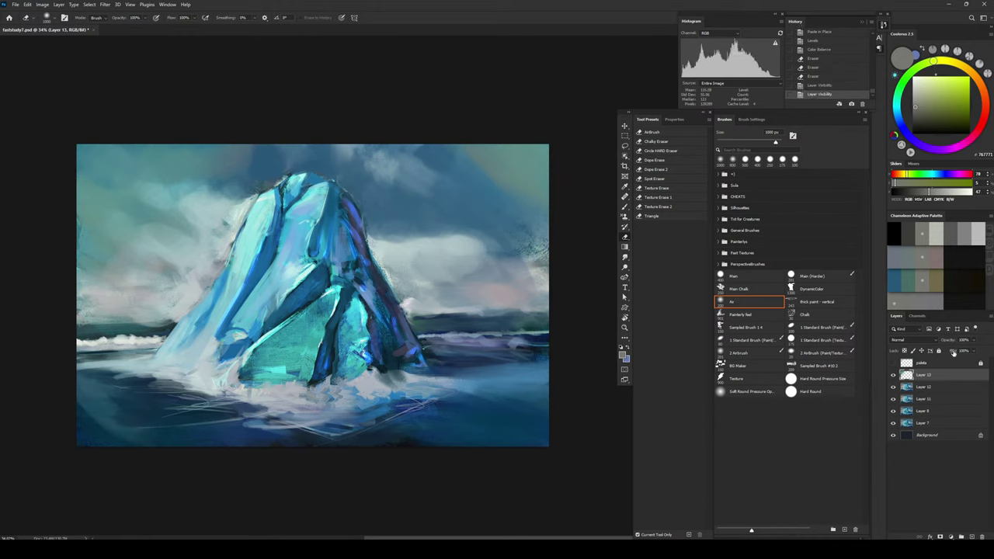
click(913, 340)
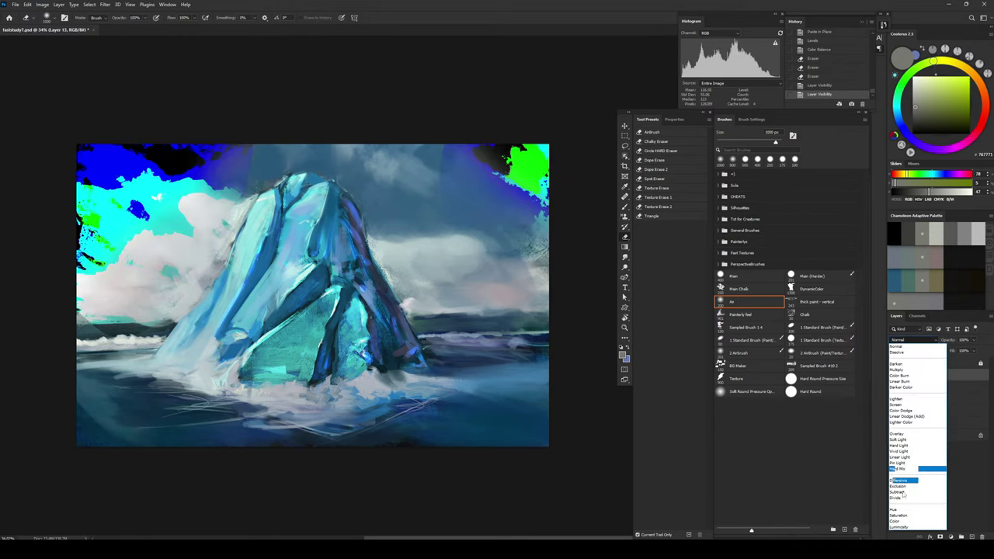
click(898, 520)
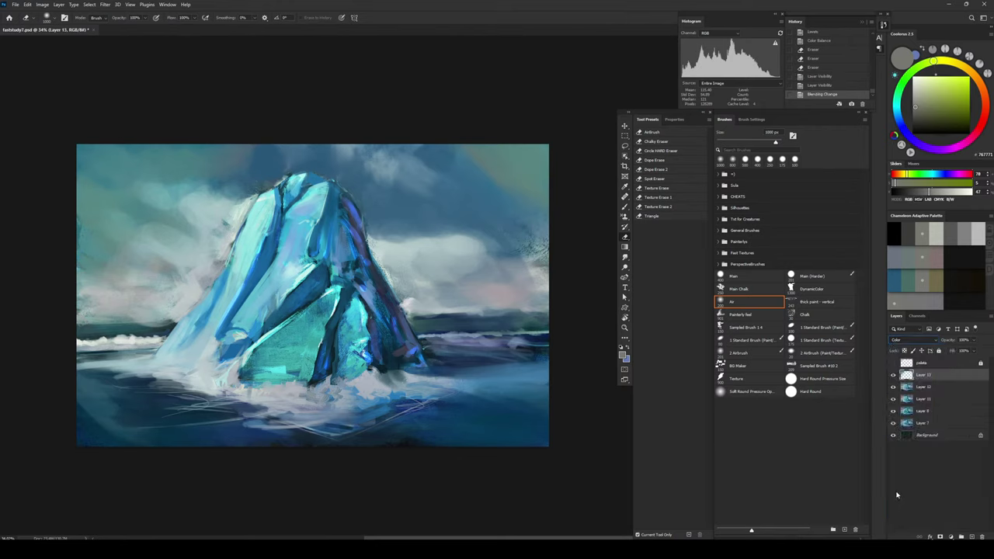
click(893, 376)
click(893, 376)
Step: Apply a Gaussian Blur to the tinted sky layer and merge it down into the painting layer
click(104, 4)
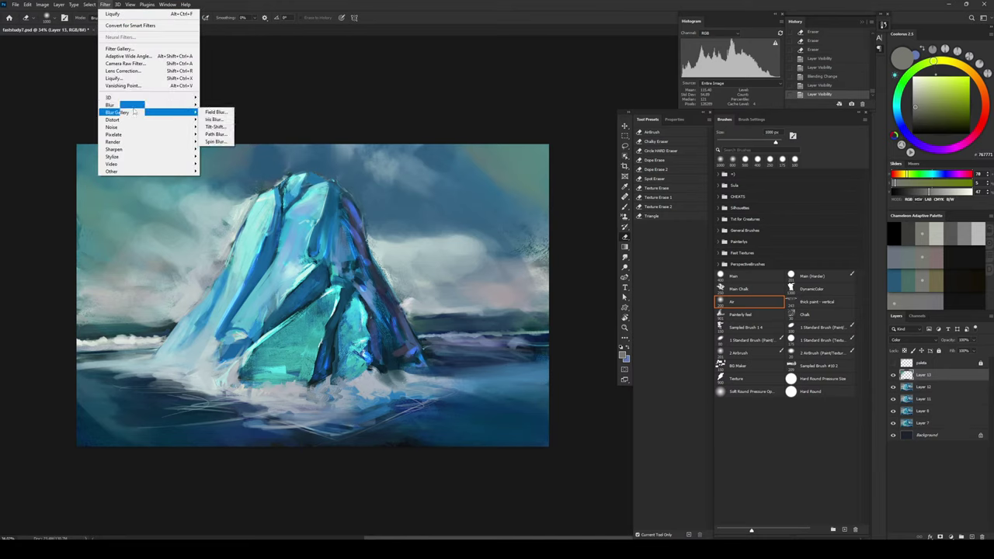
mouse_move(181, 106)
click(220, 133)
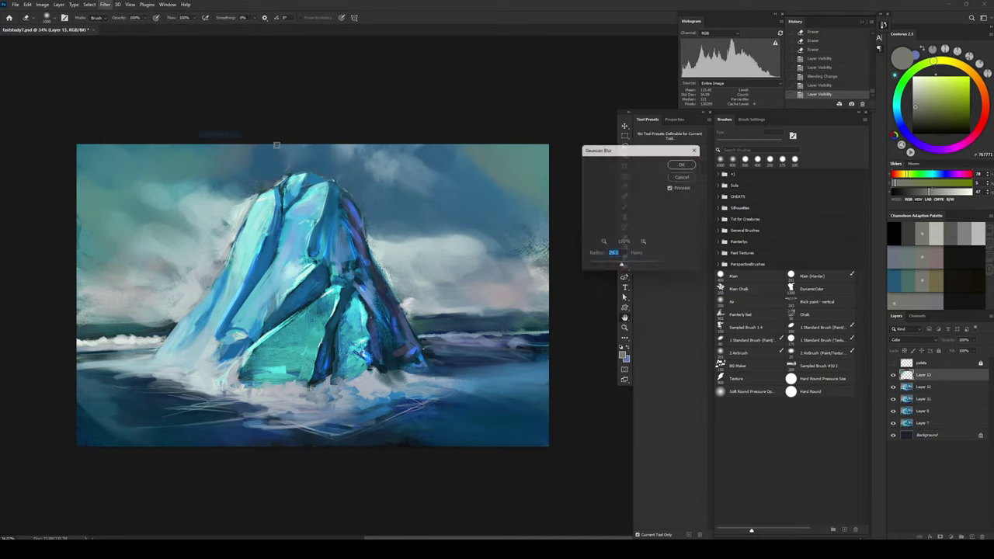
key(Return)
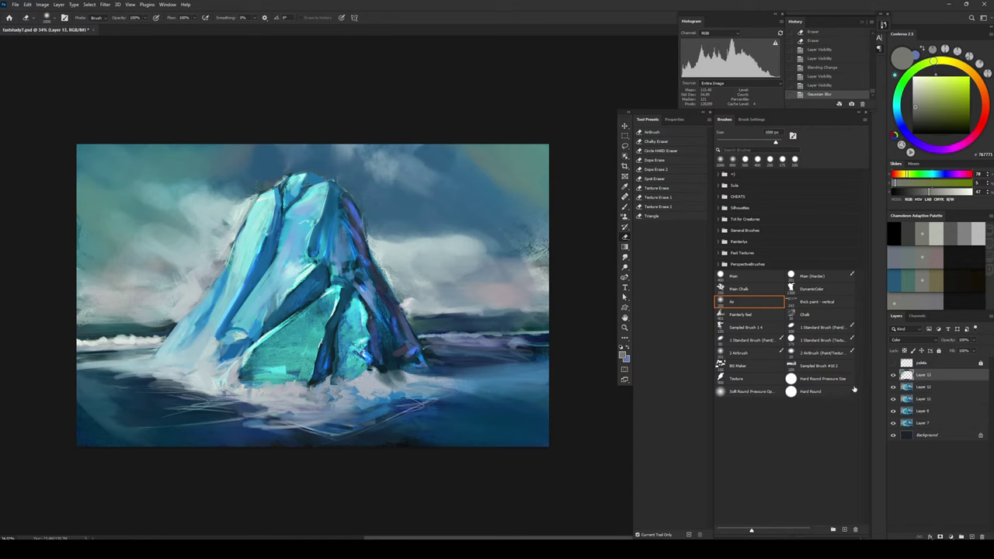
click(893, 376)
click(893, 376)
key(ctrl+e)
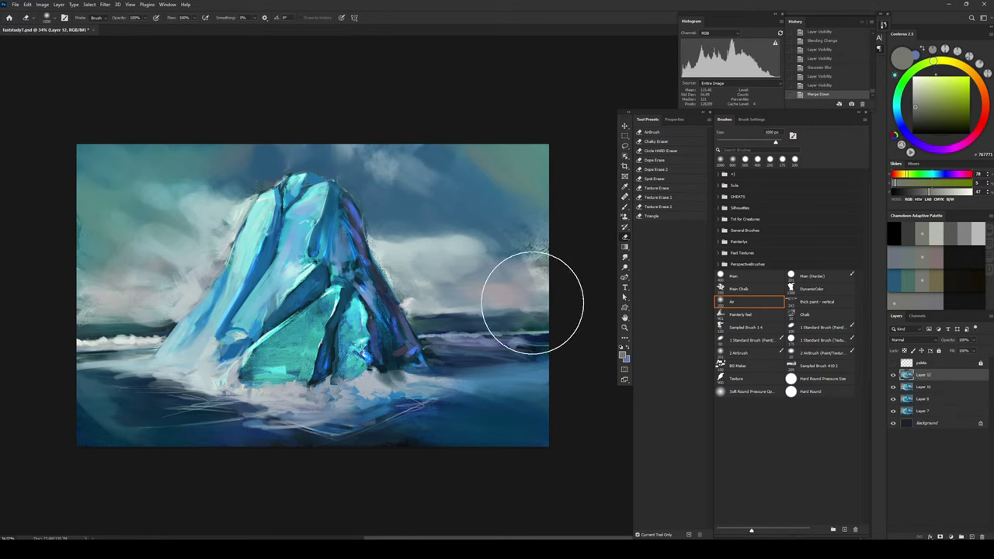
Step: Build up the left cloud's outer and lower folds with the Main brush, using sampled pale blue-greys
key(b)
alt+click(200, 204)
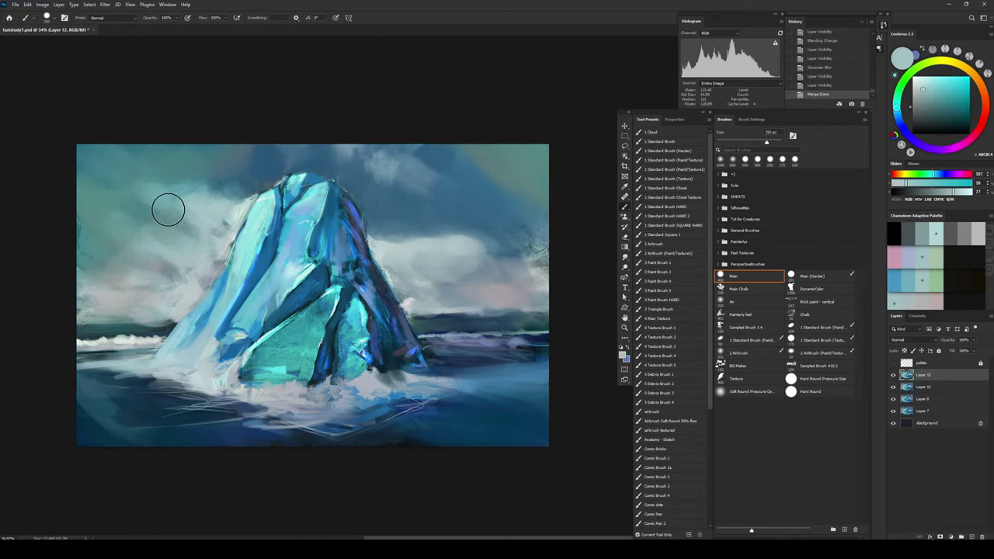
alt+click(187, 285)
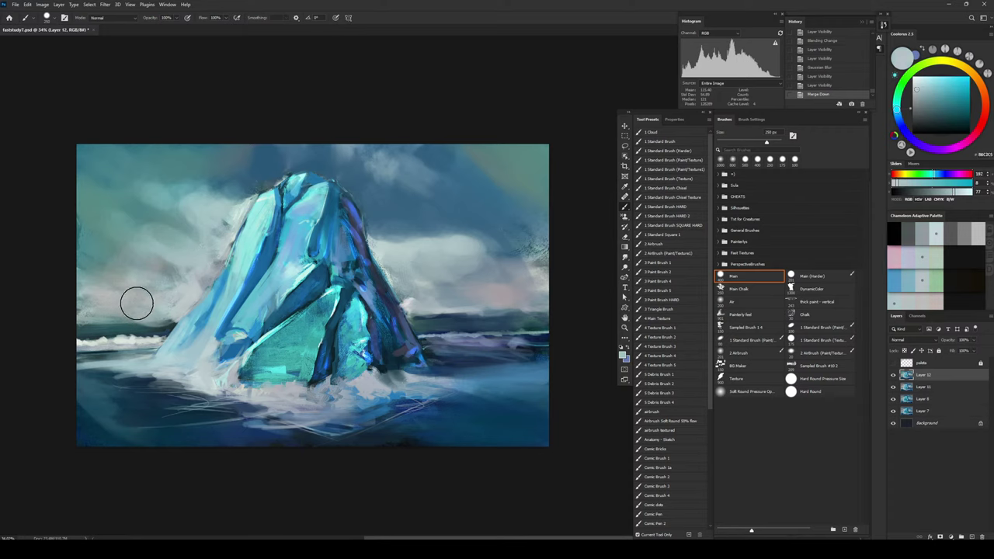
key(bracketleft)
key(bracketleft)
key(bracketright)
key(bracketright)
key(bracketright)
mouse_move(94, 302)
mouse_down()
mouse_move(119, 289)
mouse_move(155, 250)
mouse_move(97, 263)
mouse_move(147, 263)
mouse_move(100, 257)
mouse_up()
key(bracketleft)
key(bracketleft)
key(bracketright)
key(bracketright)
key(bracketleft)
key(bracketleft)
mouse_move(166, 262)
mouse_down()
mouse_move(121, 296)
mouse_move(132, 277)
mouse_up()
key(bracketleft)
Step: Paint over the sky above the left cloud and the cloud's upper edge with sampled teal and darker blue
alt+click(108, 238)
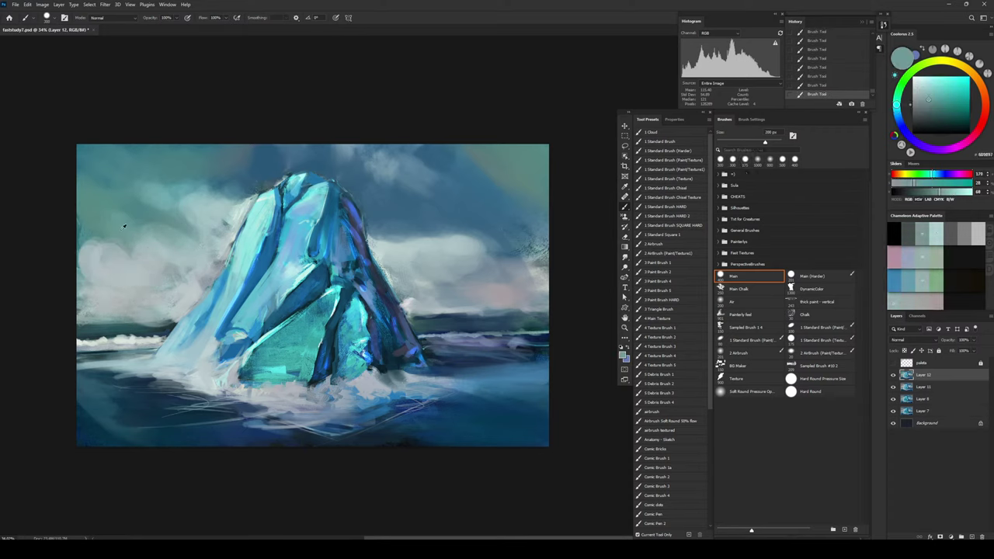
alt+click(123, 241)
alt+click(261, 157)
key(bracketright)
key(bracketright)
key(bracketright)
key(bracketright)
key(bracketright)
mouse_move(104, 270)
mouse_down()
mouse_move(85, 240)
mouse_move(92, 257)
mouse_move(96, 242)
mouse_move(152, 253)
mouse_move(141, 254)
mouse_move(178, 243)
mouse_move(103, 240)
mouse_move(163, 216)
mouse_move(108, 235)
mouse_up()
key(bracketleft)
key(bracketleft)
key(bracketleft)
mouse_move(206, 190)
mouse_down()
mouse_move(174, 206)
mouse_move(213, 197)
mouse_move(165, 225)
mouse_move(105, 189)
mouse_up()
Step: Smooth the upper left sky beside the iceberg's peak with sampled deep blue at 400 to 500 px
key(bracketright)
key(bracketright)
key(bracketright)
key(bracketright)
alt+click(229, 175)
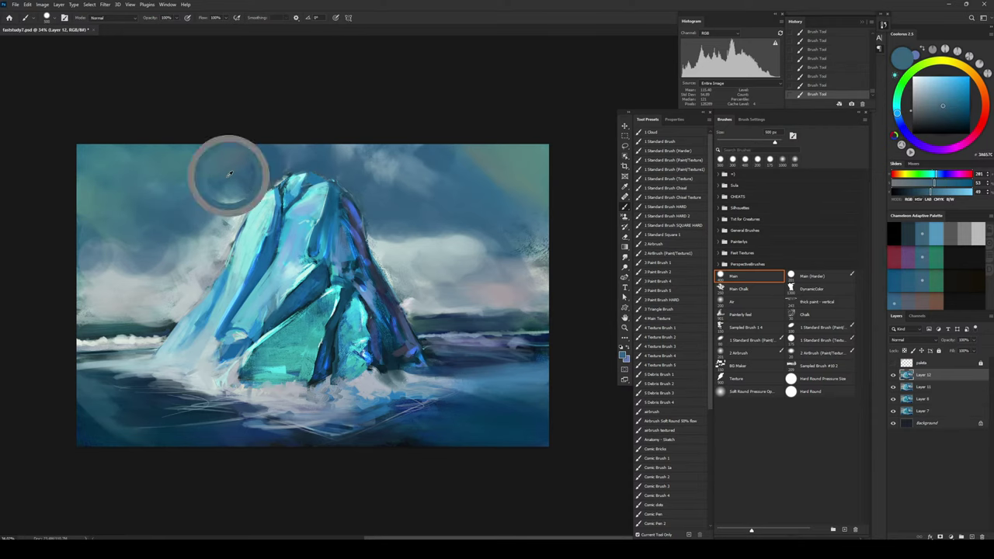
key(bracketleft)
key(bracketleft)
key(bracketleft)
key(bracketleft)
key(bracketright)
key(bracketright)
key(bracketright)
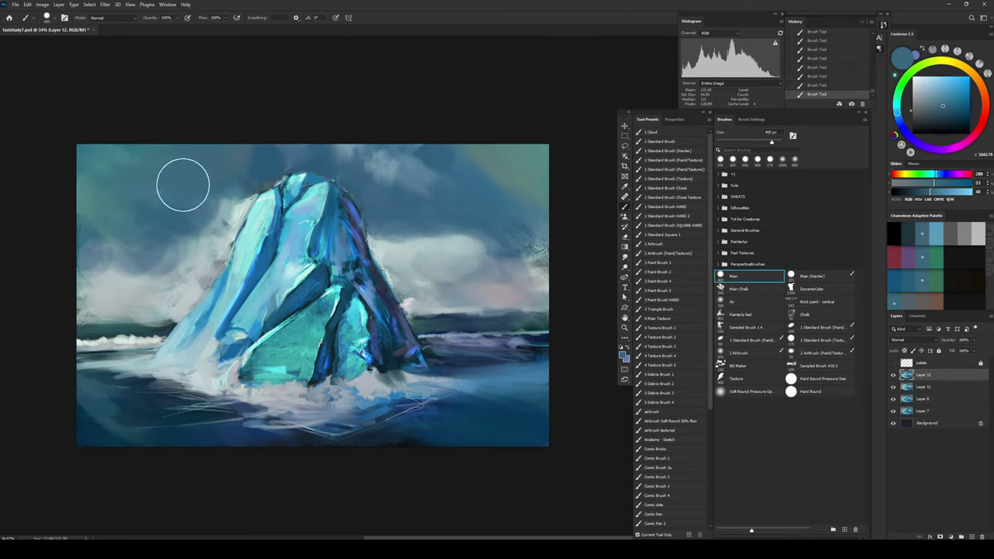
Step: Even out the sky at the far left above the cloud with sampled blue-grey at 600 px
alt+click(98, 251)
key(bracketright)
key(bracketright)
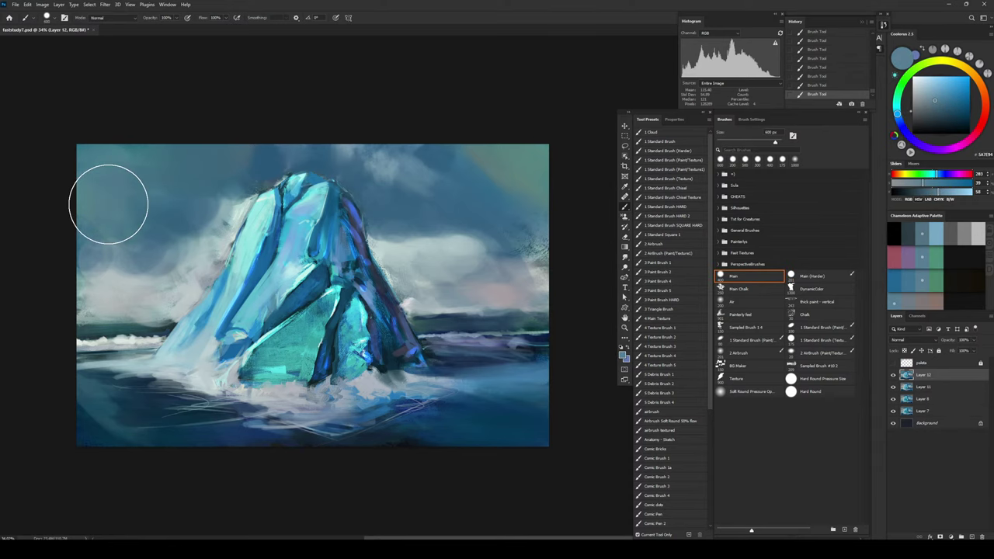
key(bracketleft)
key(bracketleft)
key(bracketleft)
Step: Trim the left cloud's top near the iceberg with sampled sky blue, starting at 300 px and varying the brush size
alt+click(218, 174)
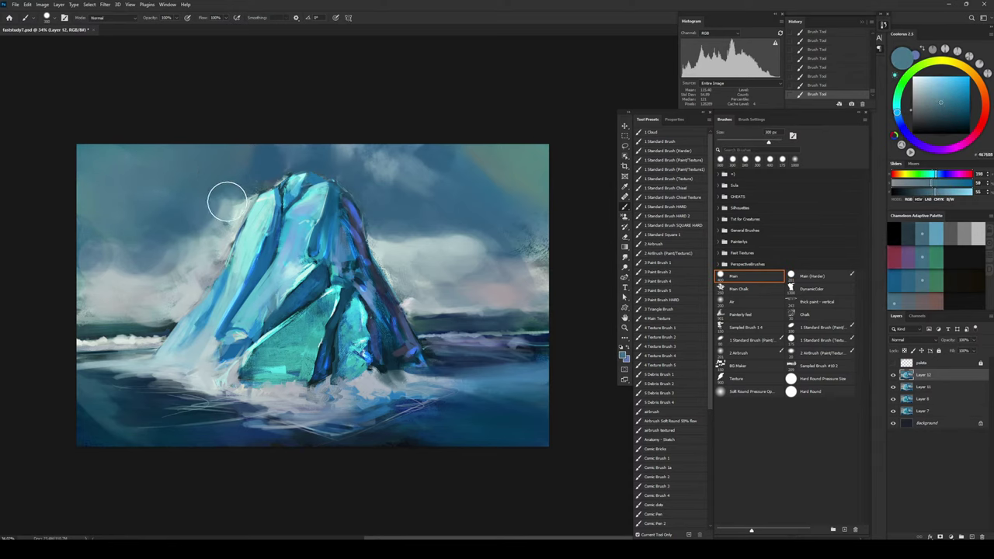
key(bracketright)
key(bracketright)
key(bracketright)
key(bracketright)
key(bracketleft)
key(bracketleft)
key(bracketleft)
key(bracketleft)
key(bracketleft)
key(bracketleft)
key(bracketleft)
key(bracketleft)
key(bracketleft)
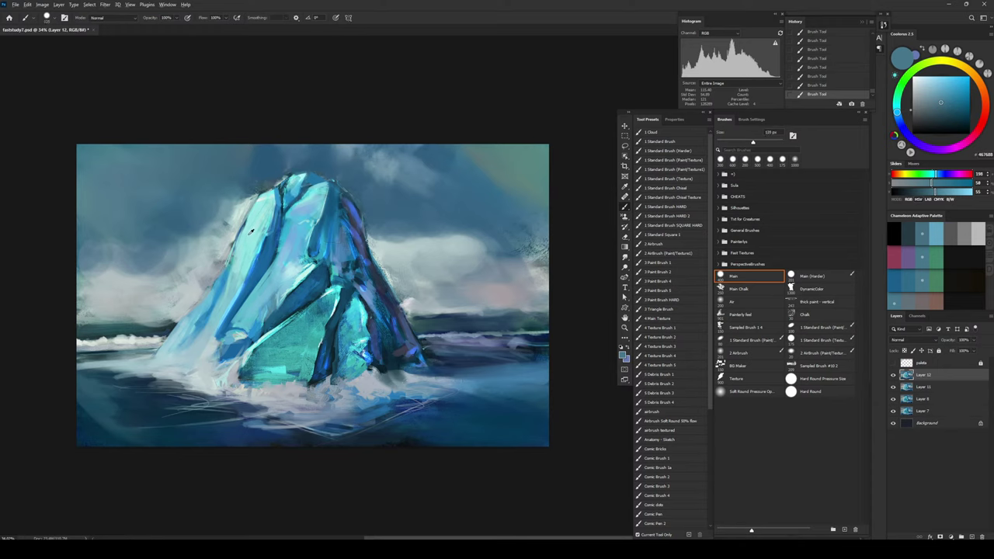
Step: Refine the iceberg's upper left contour with sampled cyan, saturated blue and pale aqua at 25 px
alt+click(231, 272)
key(bracketleft)
key(bracketleft)
key(bracketleft)
key(bracketleft)
key(bracketleft)
key(bracketleft)
key(bracketleft)
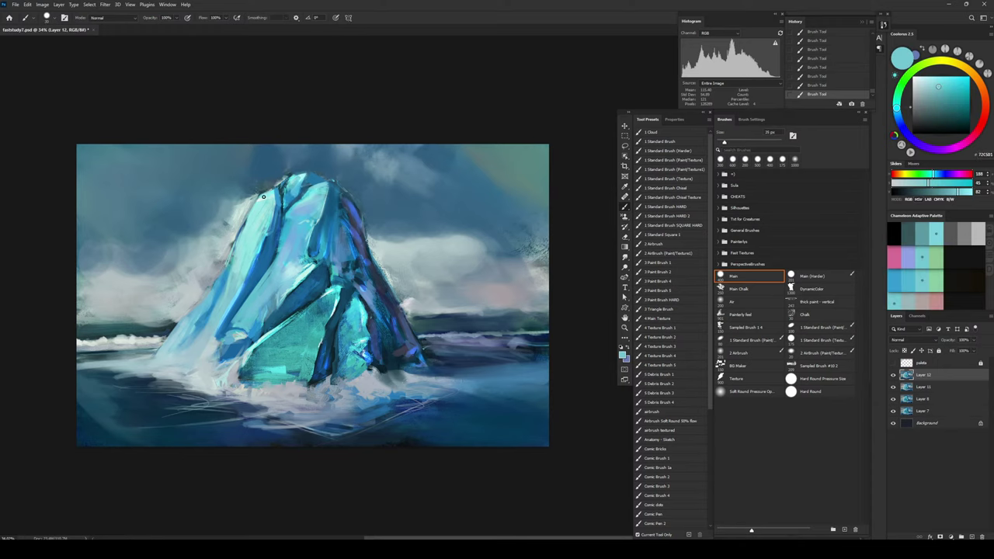
alt+click(271, 183)
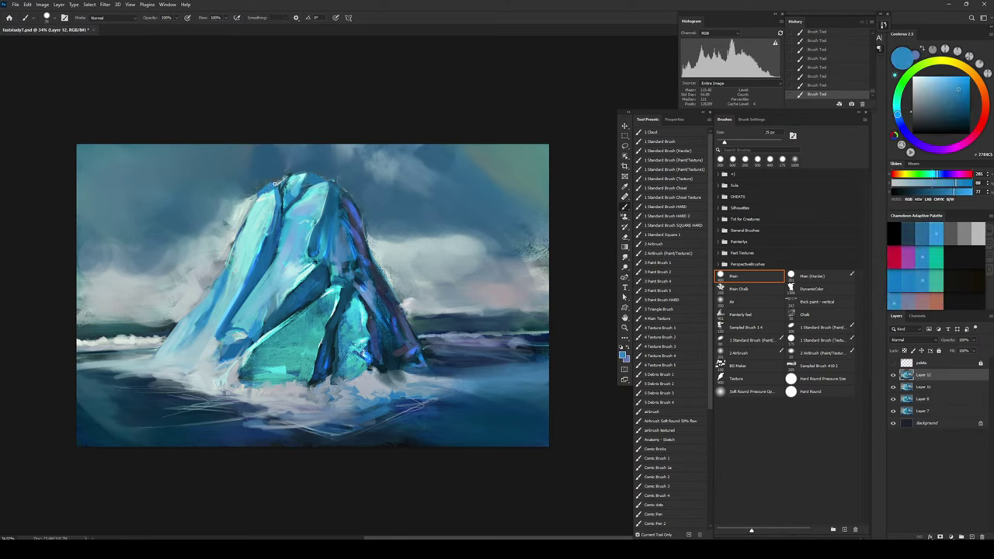
alt+click(272, 185)
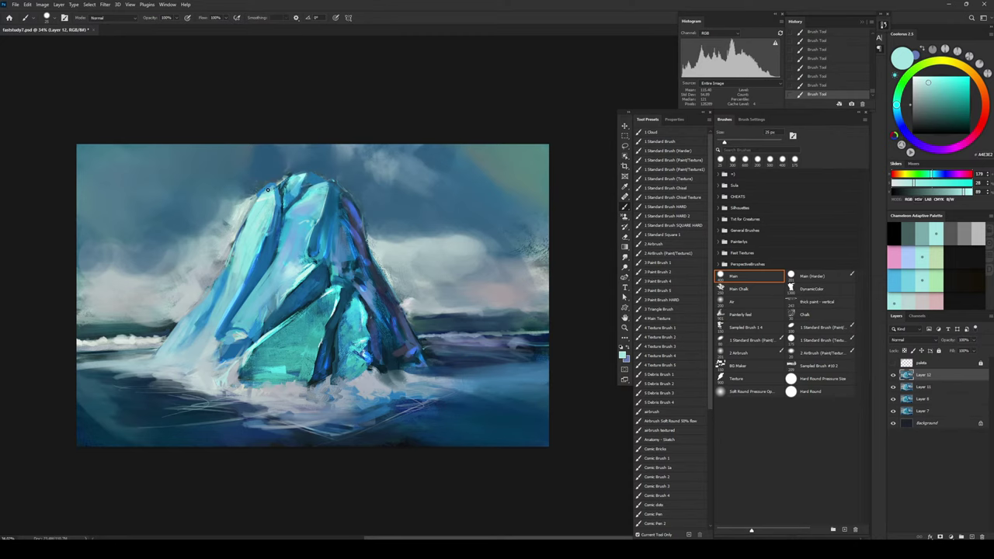
Step: Undo the dark teal stroke near the iceberg's top crevice and paint the spot with sampled mid blue at 25 px
alt+click(276, 192)
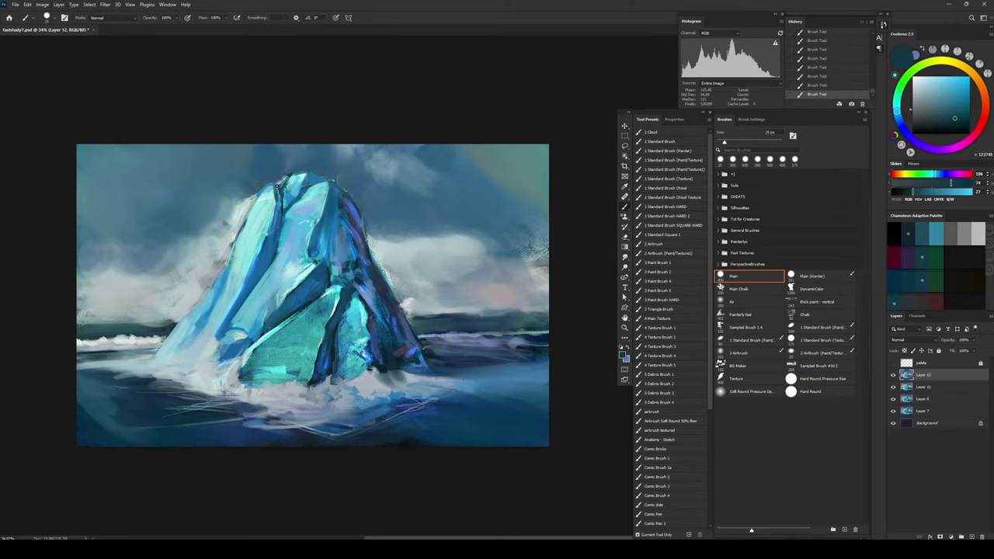
key(ctrl+z)
alt+click(277, 186)
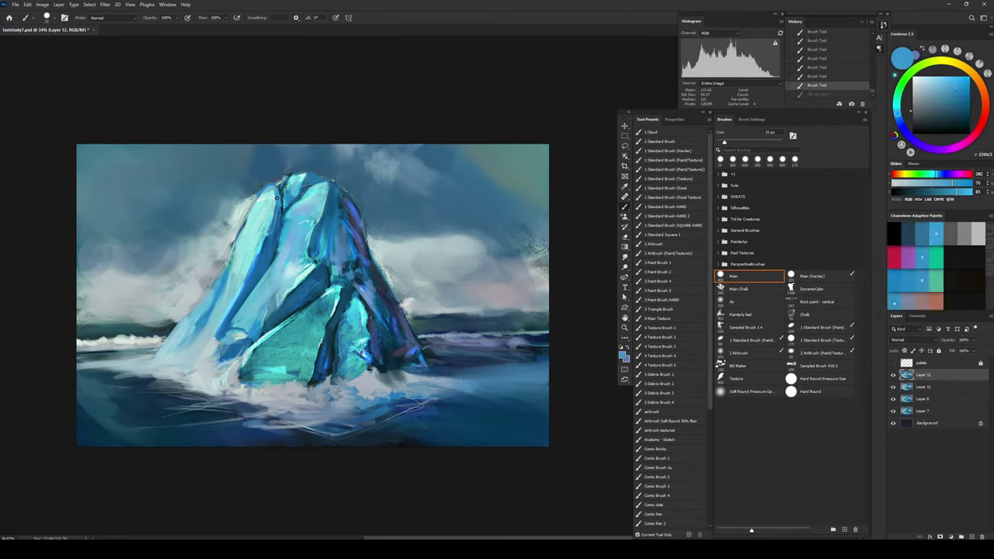
drag(276, 192, 273, 205)
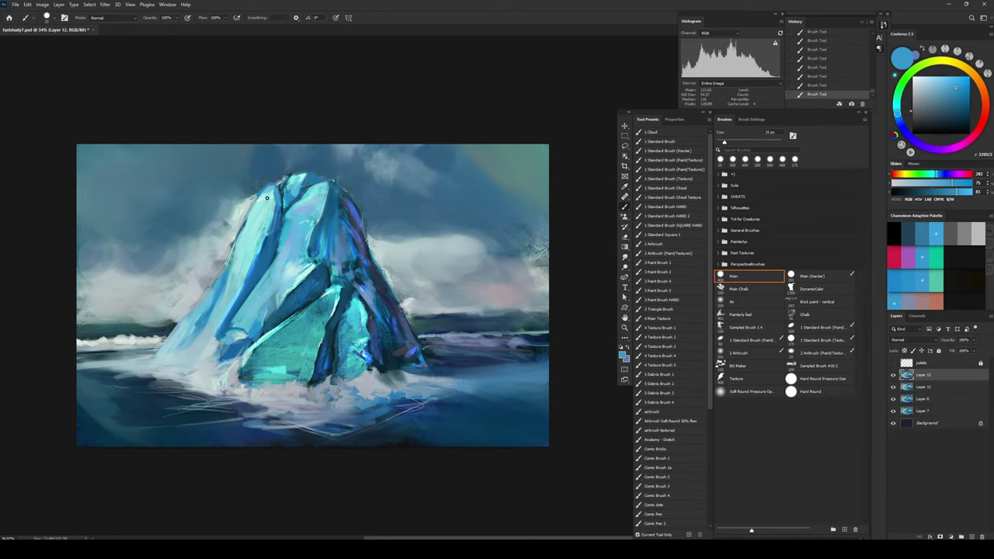
Step: Touch up the ice facet below the upper left edge with sampled pale aqua and blue at 25 to 40 px
alt+click(266, 199)
alt+click(256, 202)
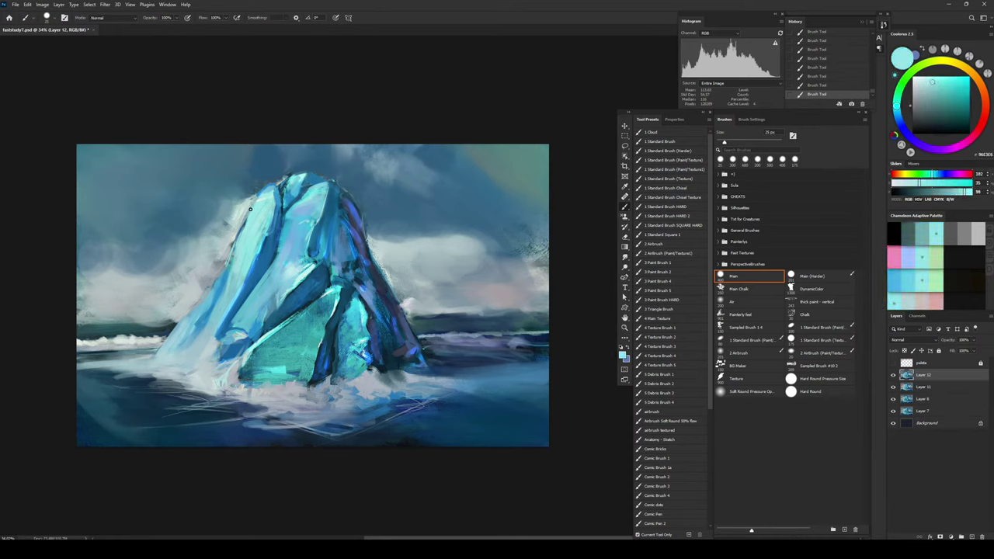
alt+click(271, 183)
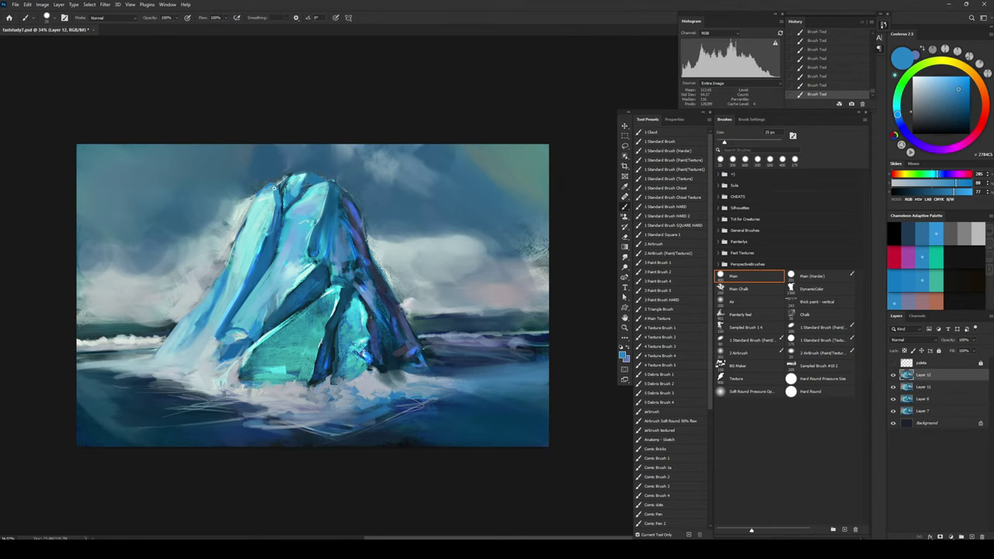
alt+click(269, 194)
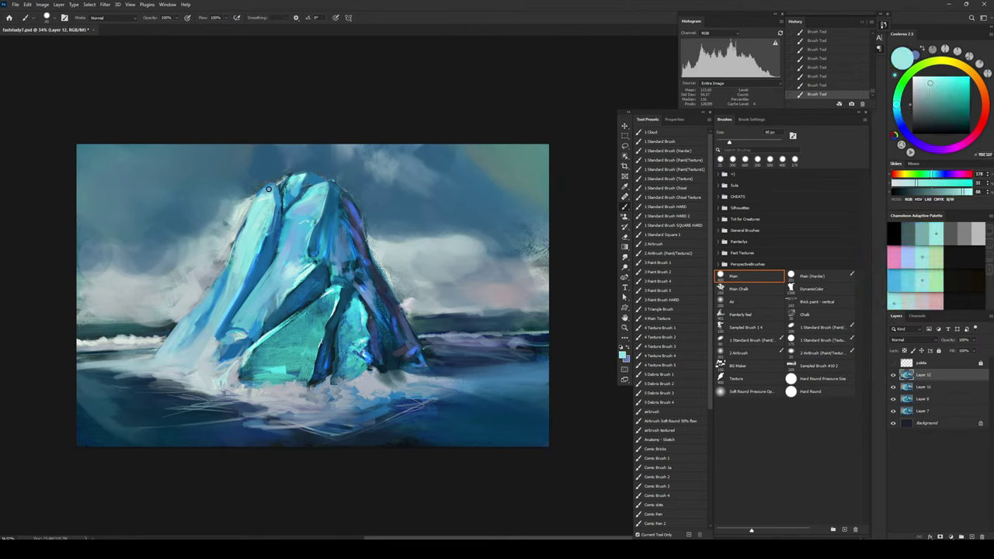
Step: Brush sampled pale aqua along the iceberg's upper left edge and clean up the contour with a fine brush
alt+click(237, 262)
drag(209, 286, 251, 201)
alt+click(245, 206)
alt+click(240, 197)
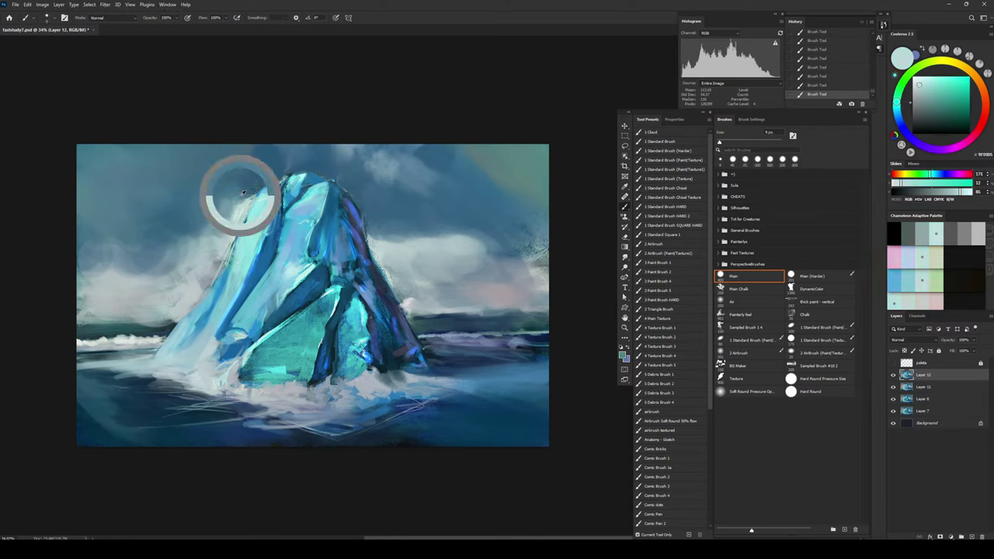
Step: Paint the sky beside the iceberg's upper left edge with sampled greyish blue, using a larger brush
key(bracketright)
key(bracketright)
key(bracketright)
key(bracketright)
key(bracketright)
alt+click(257, 174)
key(bracketright)
key(bracketright)
key(bracketright)
mouse_move(244, 199)
mouse_down()
mouse_move(220, 231)
mouse_move(248, 188)
mouse_move(204, 245)
mouse_move(221, 206)
mouse_move(200, 194)
mouse_up()
key(bracketright)
key(bracketright)
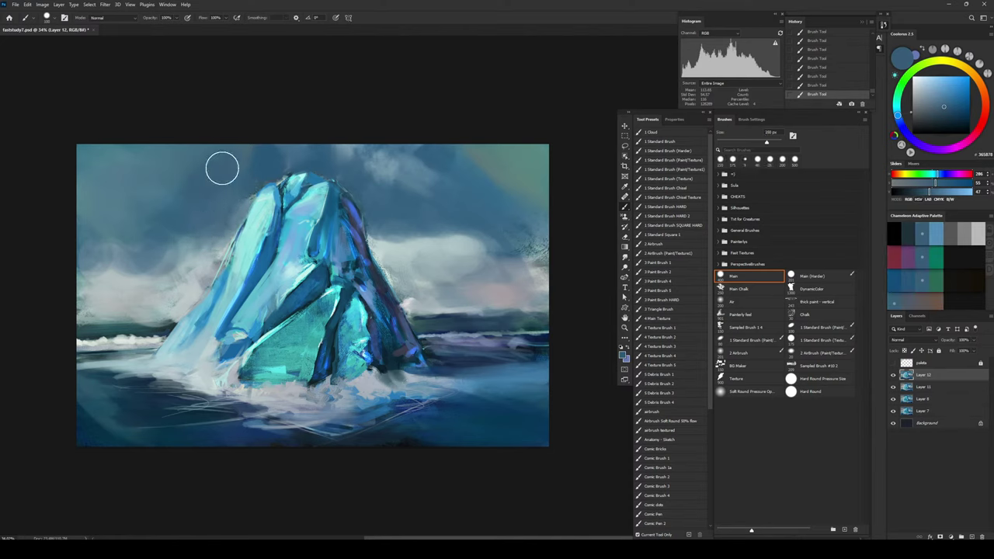
Step: Darken the sky left of the iceberg with a deeper saturated blue at 500 px, redoing the first stroke
click(969, 110)
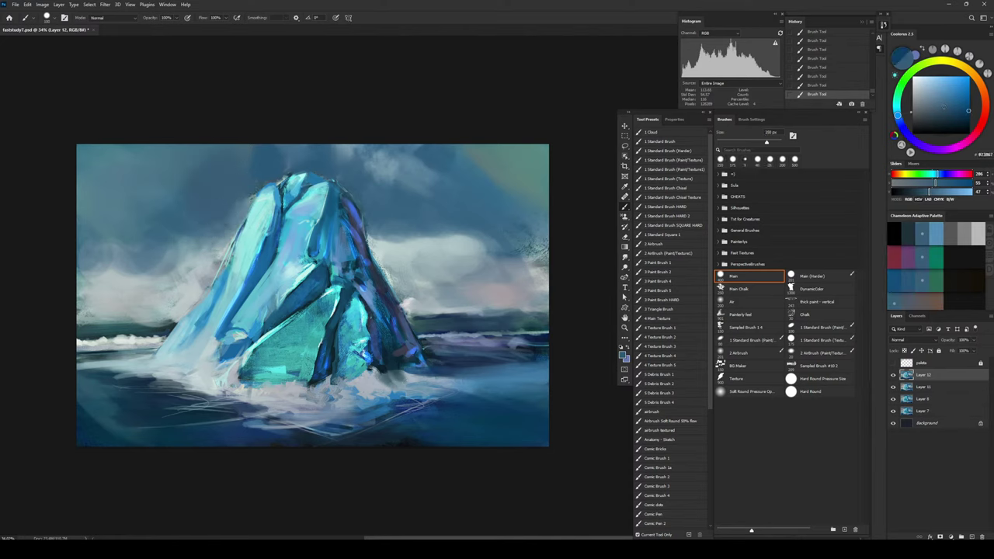
key(bracketright)
key(bracketright)
key(bracketright)
drag(233, 174, 197, 215)
key(ctrl+z)
drag(264, 129, 184, 226)
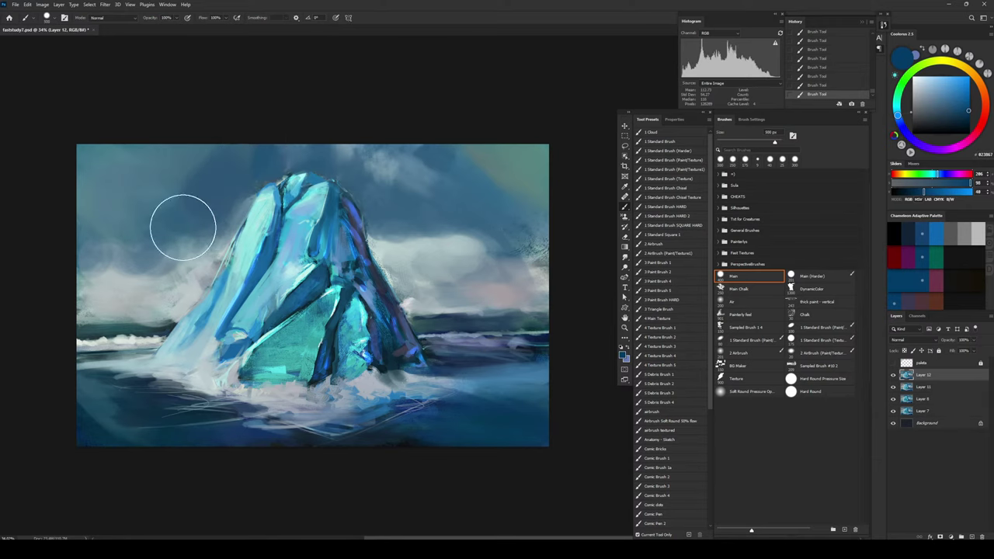
mouse_move(233, 194)
mouse_down()
mouse_move(193, 224)
mouse_move(185, 183)
mouse_move(119, 171)
mouse_up()
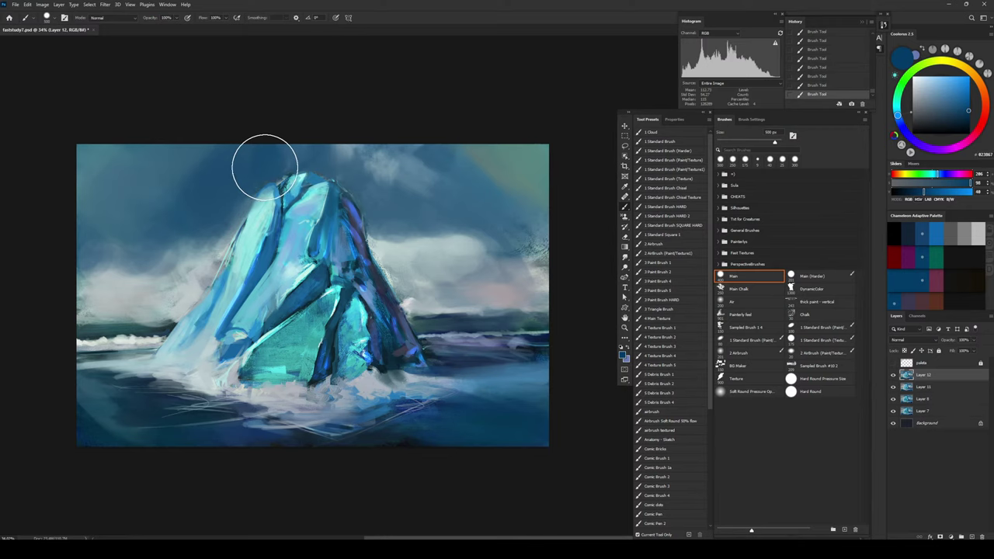
Step: Reduce the brush to 45 px and touch up the ice beside the iceberg's top crevice with sampled light blue
key(bracketleft)
key(bracketleft)
key(bracketleft)
key(bracketleft)
key(bracketleft)
key(bracketleft)
key(bracketleft)
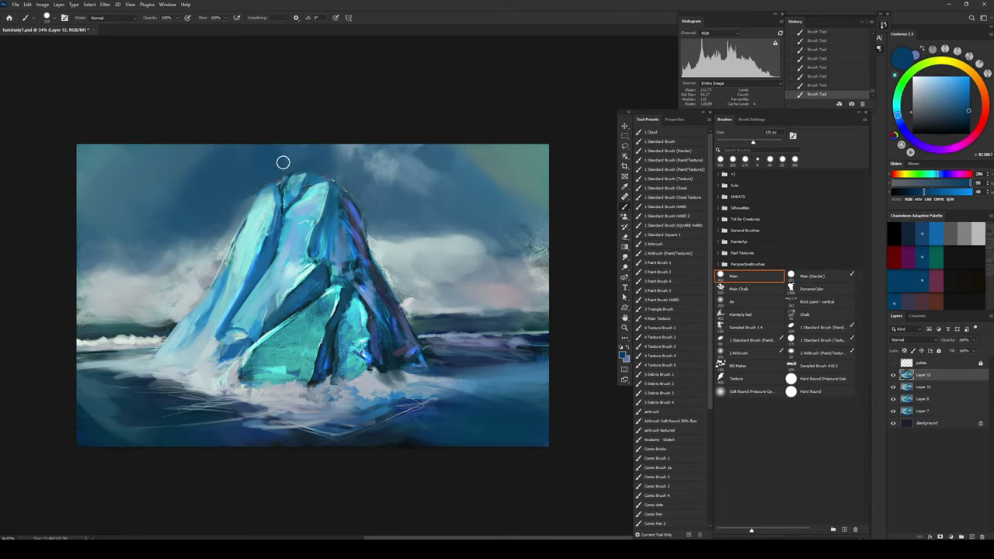
alt+click(298, 185)
key(bracketleft)
key(bracketleft)
key(bracketleft)
key(bracketleft)
key(bracketleft)
drag(286, 187, 289, 180)
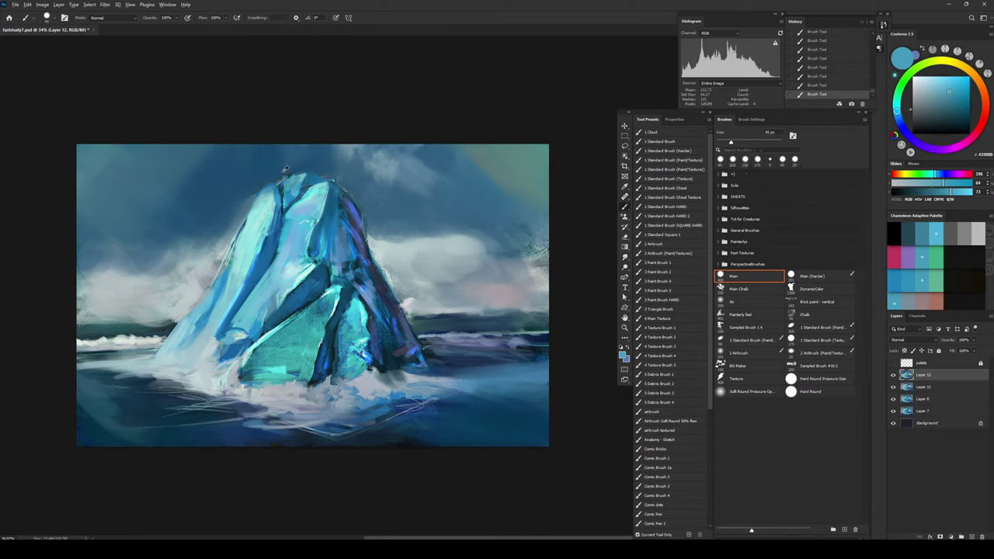
Step: Trim the notch at the iceberg's top crevice with sampled dark sky blue and mid blue at 30 px
alt+click(284, 173)
key(bracketleft)
key(bracketleft)
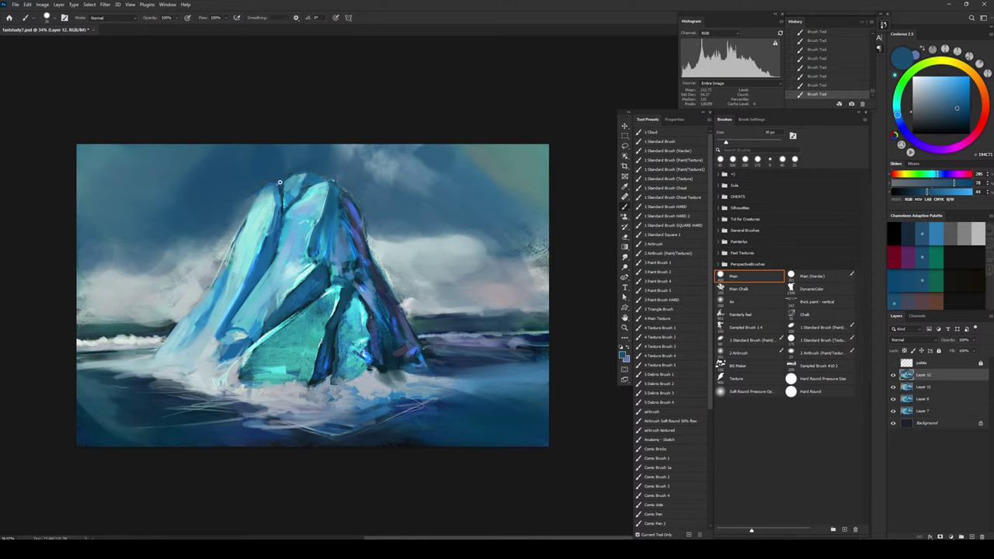
alt+click(281, 183)
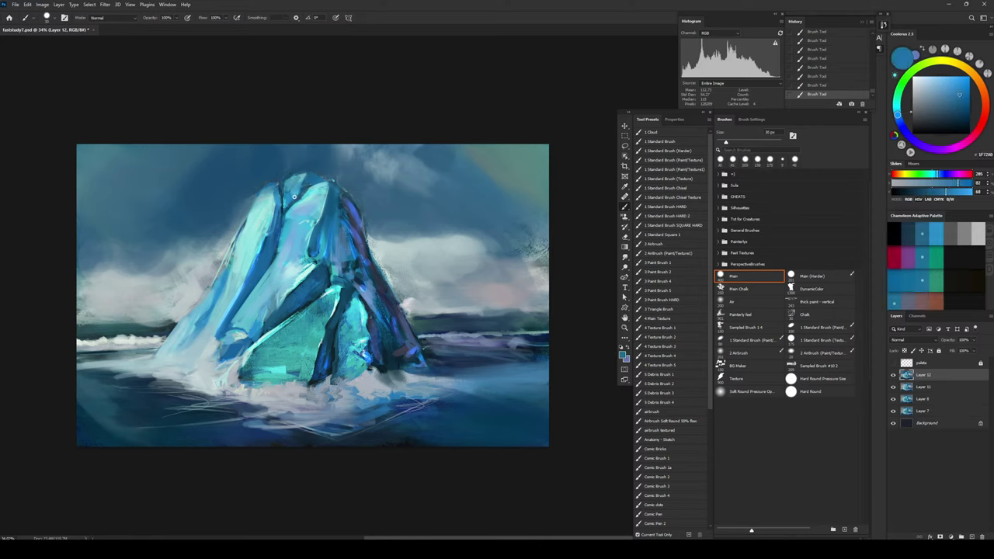
Step: Add a fine sampled pale aqua highlight to the iceberg's peak and save the file
alt+click(303, 185)
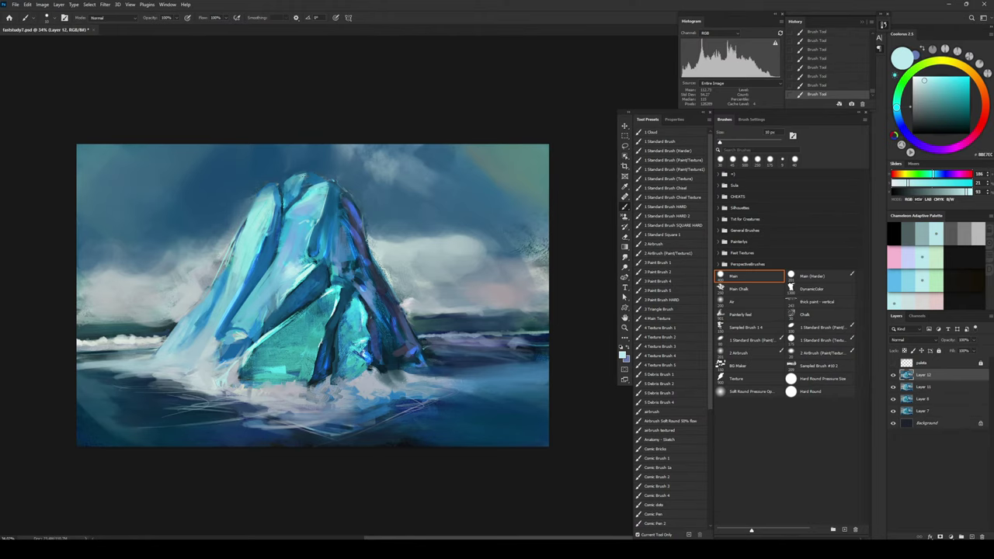
key(bracketleft)
drag(305, 178, 298, 189)
key(ctrl+s)
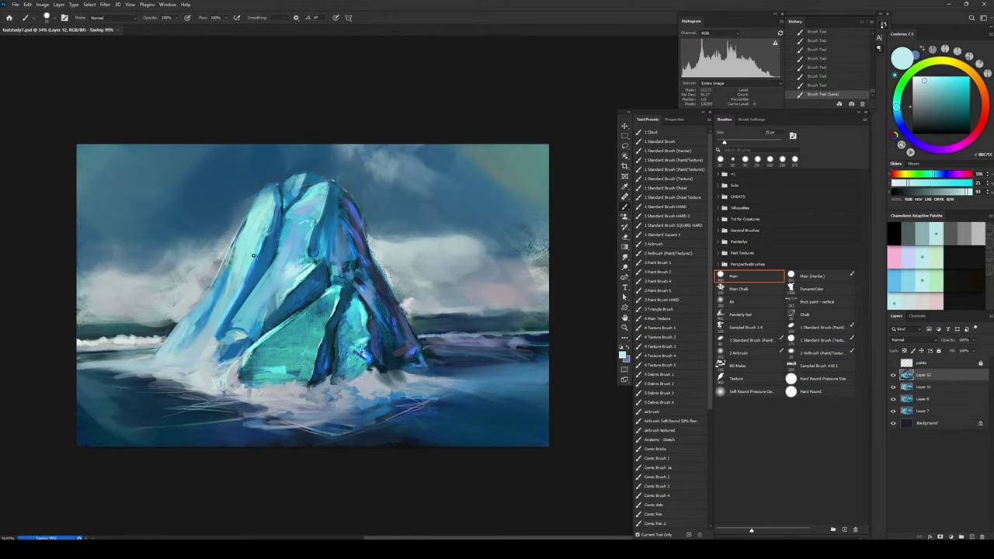
Step: Undo the last stroke on the iceberg's left face and repaint the spot with the sampled ice colour
alt+click(249, 266)
key(bracketright)
key(bracketright)
key(bracketright)
key(ctrl+z)
mouse_move(262, 264)
mouse_down()
mouse_move(241, 287)
mouse_move(262, 247)
mouse_move(259, 259)
mouse_up()
Step: Blend the middle of the iceberg's left face with sampled aqua and light blue at 60 px
alt+click(218, 287)
alt+click(257, 247)
alt+click(231, 281)
key(bracketright)
key(bracketright)
alt+click(321, 193)
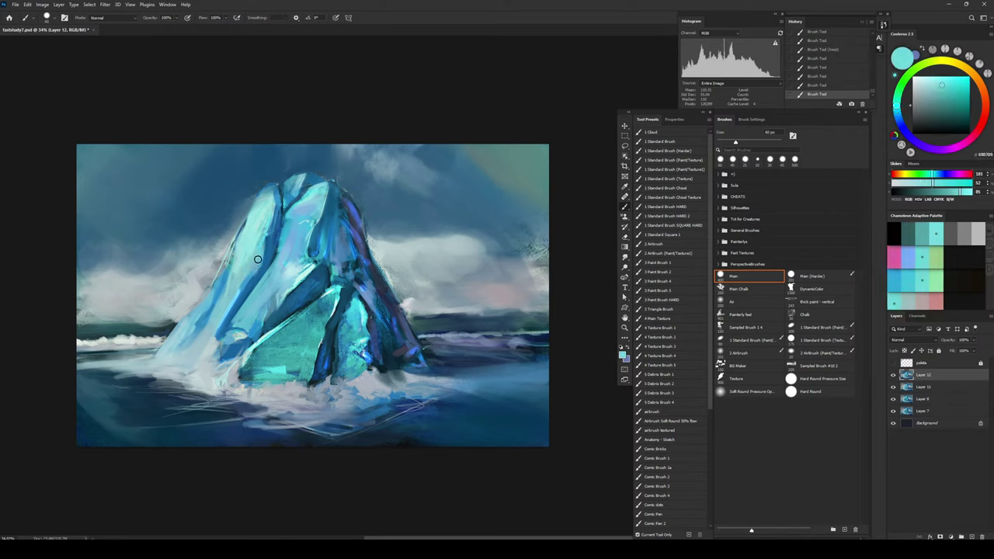
alt+click(260, 256)
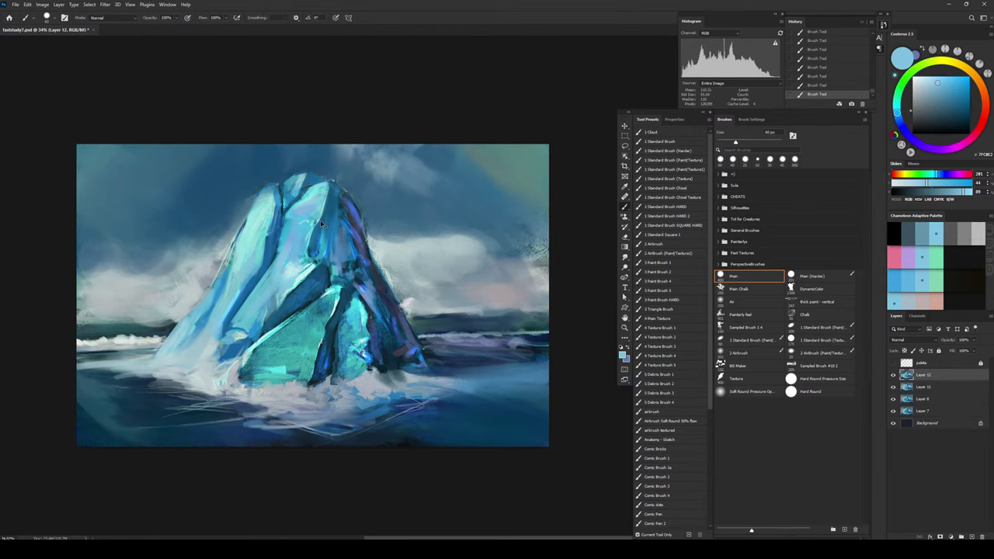
Step: Save the file and stamp all visible layers into a new layer
key(ctrl+s)
key(ctrl+shift+alt+e)
Step: Refine the iceberg's left edge with sampled light blue using a smaller brush, undo the last stroke and set the brush to 40 px
alt+click(221, 295)
key([)
key([)
key([)
key([)
key([)
key([)
key([)
mouse_move(231, 250)
mouse_down()
mouse_move(219, 286)
mouse_move(234, 278)
mouse_up()
alt+click(232, 259)
key(ctrl+z)
key(])
key(])
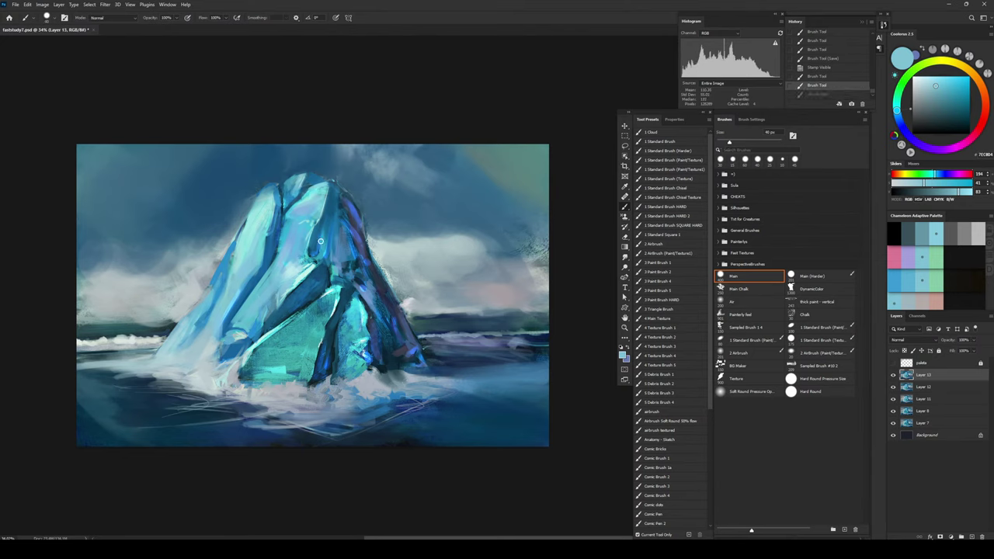
Step: Brush light blue sampled from the central ice up along the iceberg's left face with a slightly larger brush
alt+click(317, 245)
key(bracketright)
key(bracketright)
drag(224, 287, 247, 222)
Step: Smooth the left face up to the crevice with sampled light blue and pale aqua at 90 px
alt+click(239, 276)
key(bracketright)
key(bracketright)
key(bracketright)
mouse_move(228, 264)
mouse_down()
mouse_move(222, 292)
mouse_move(230, 275)
mouse_up()
alt+click(229, 256)
mouse_move(243, 236)
mouse_down()
mouse_move(231, 263)
mouse_move(263, 208)
mouse_up()
alt+click(274, 219)
alt+click(221, 273)
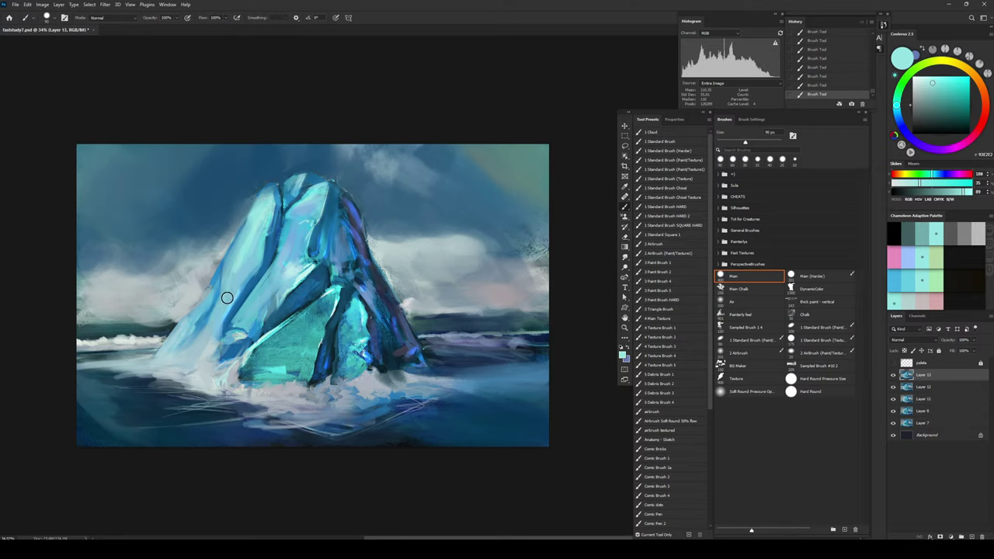
Step: Try to widen the iceberg's base with a copied, transformed patch of its lower left slope, and delete the patch layer
key(l)
mouse_move(222, 261)
mouse_down()
mouse_move(219, 354)
mouse_move(130, 303)
mouse_up()
drag(173, 250, 239, 226)
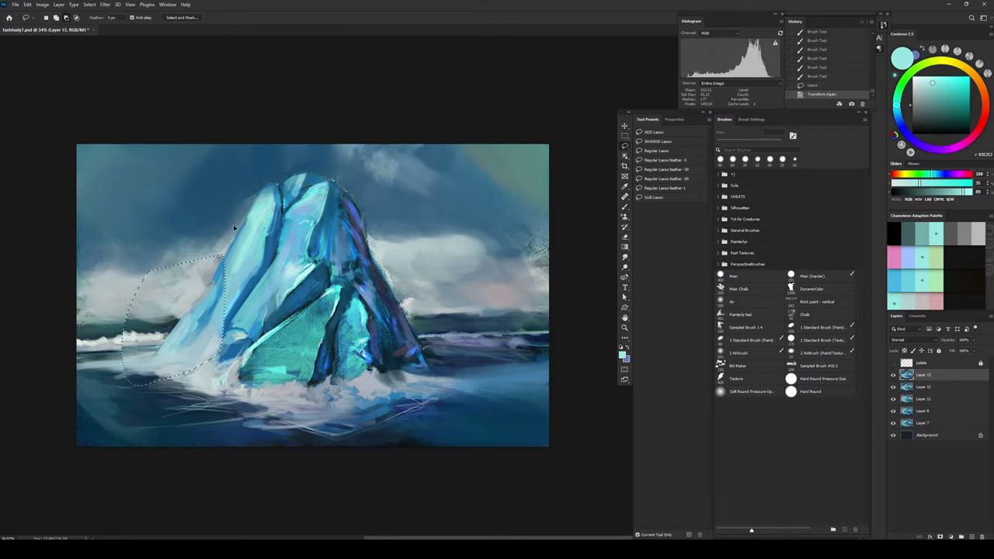
key(ctrl+j)
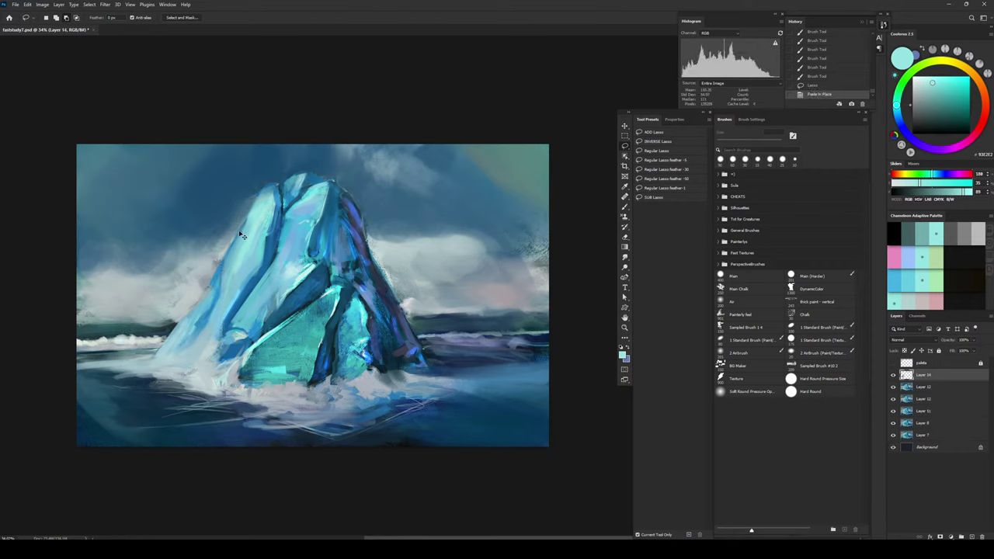
key(ctrl+t)
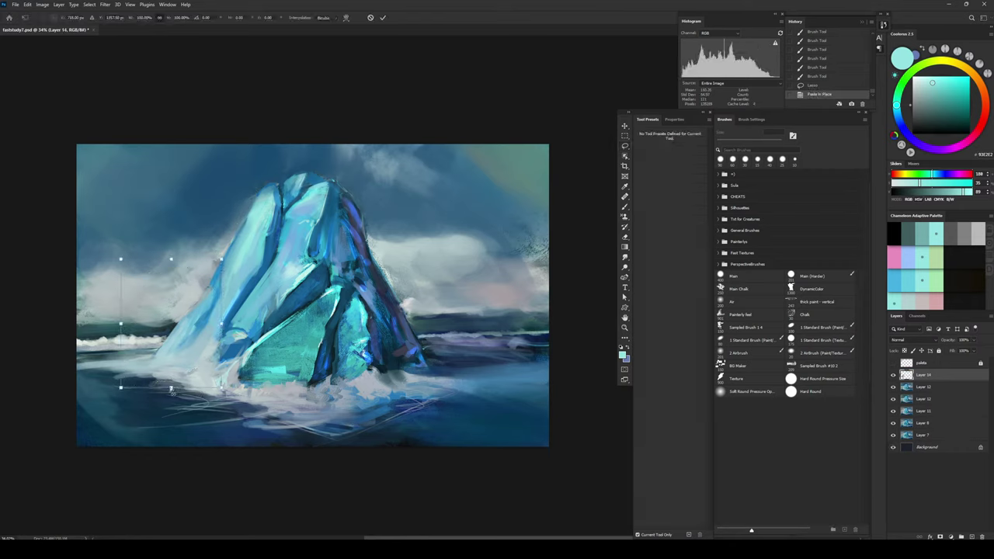
drag(208, 325, 196, 322)
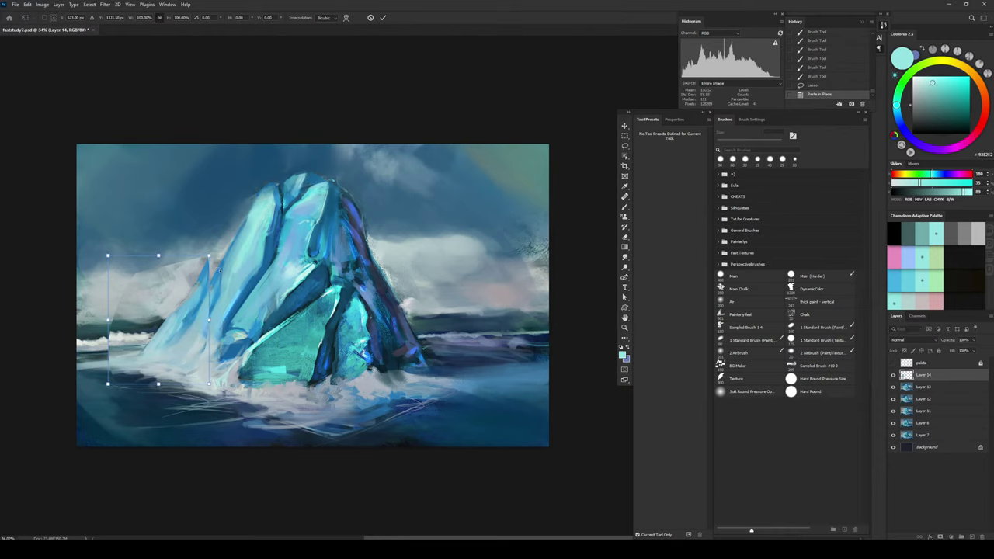
mouse_move(210, 262)
mouse_down()
mouse_move(222, 250)
mouse_move(224, 266)
mouse_up()
key(Return)
key(l)
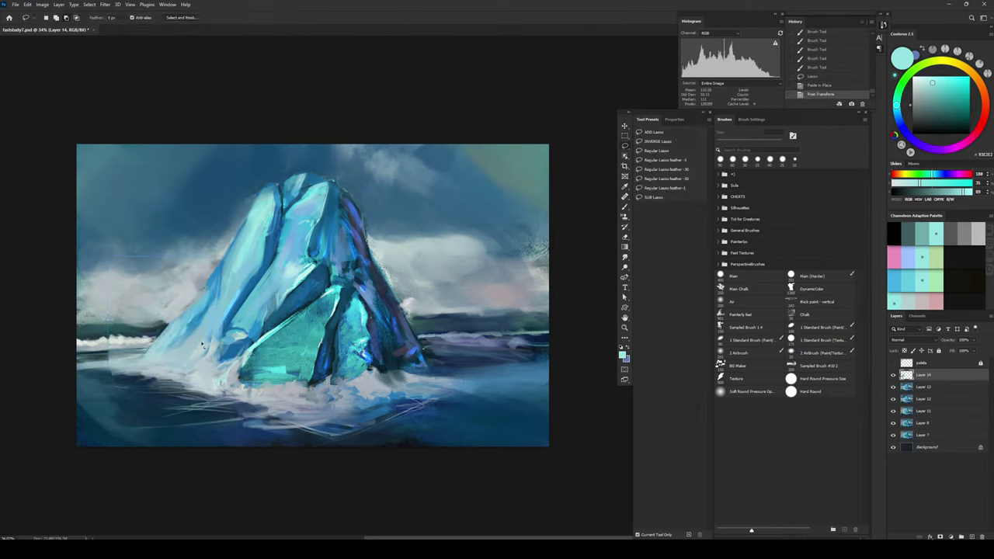
key(ctrl+t)
drag(285, 260, 198, 323)
key(Return)
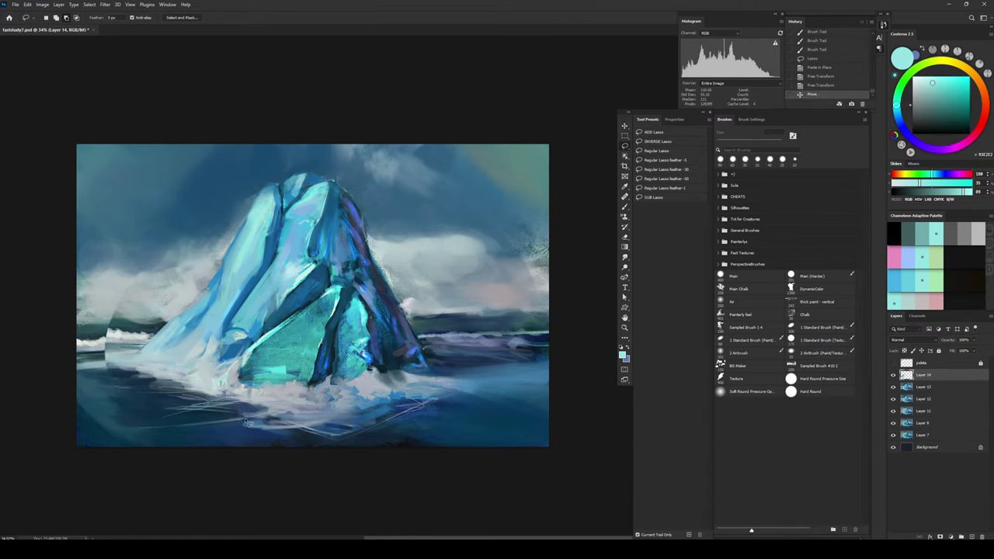
key(Delete)
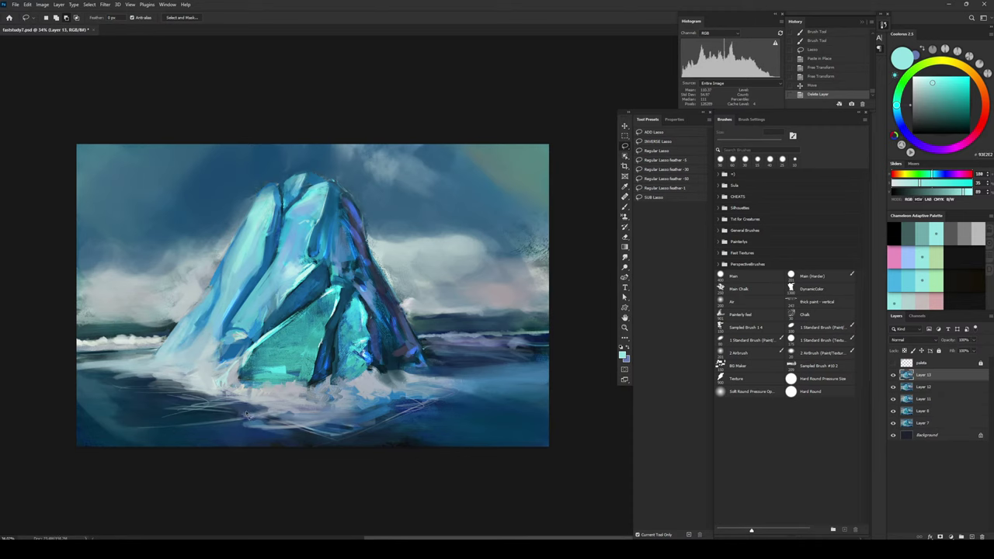
key(b)
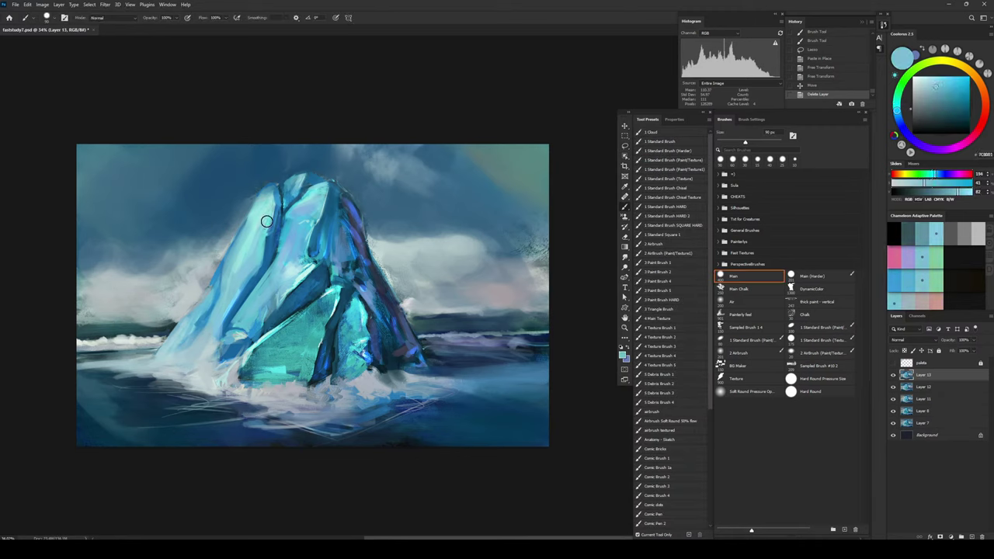
key(l)
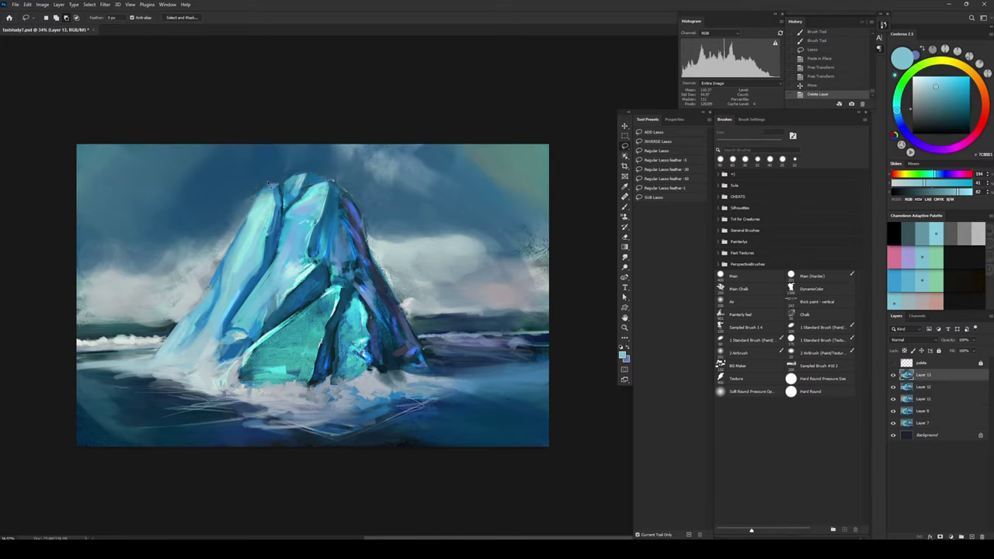
alt+click(261, 149)
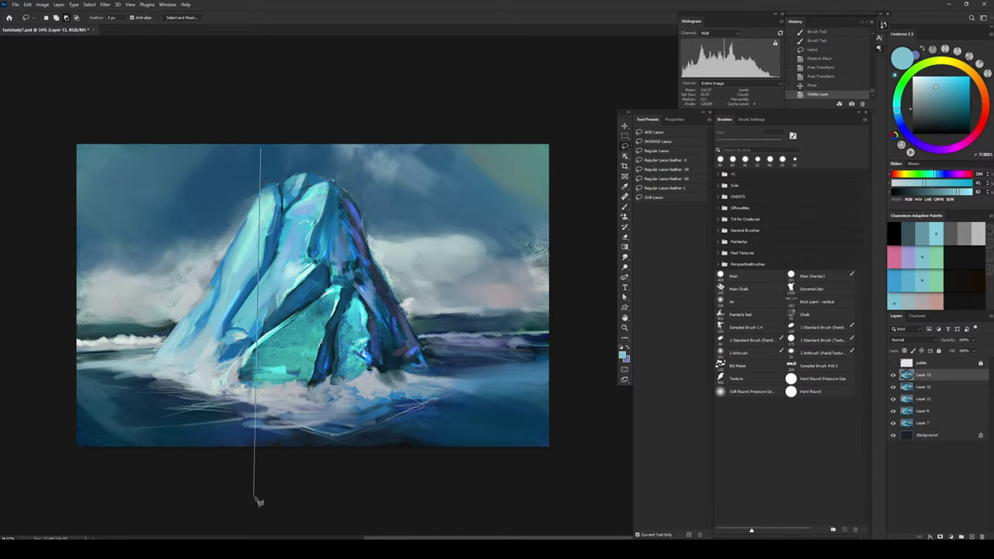
key(alt+shift)
key(Escape)
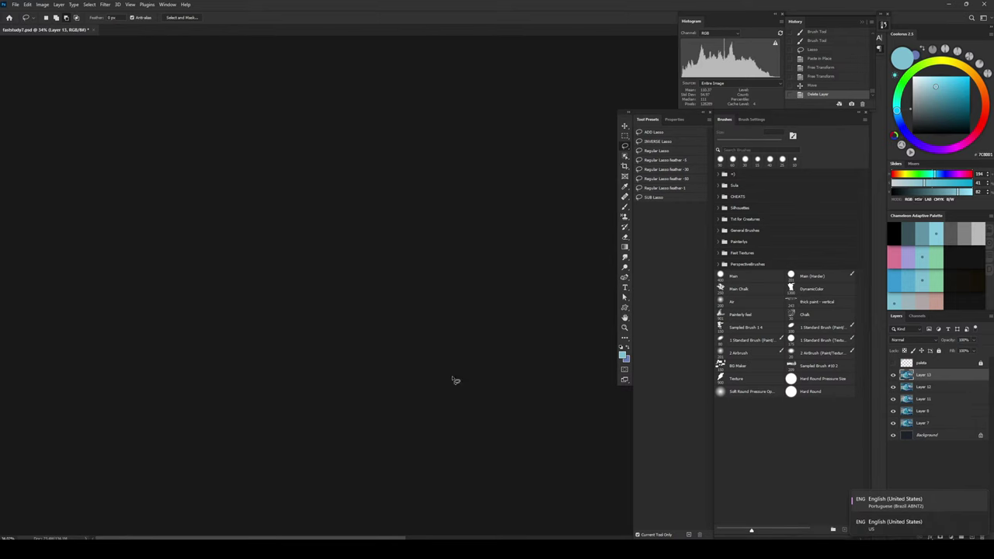
Step: Select the whole left part of the painting with a straight-edged lasso, cutting through the iceberg's left face from sky to sea
mouse_move(379, 151)
mouse_down()
mouse_move(294, 287)
mouse_move(173, 368)
mouse_move(16, 417)
mouse_up()
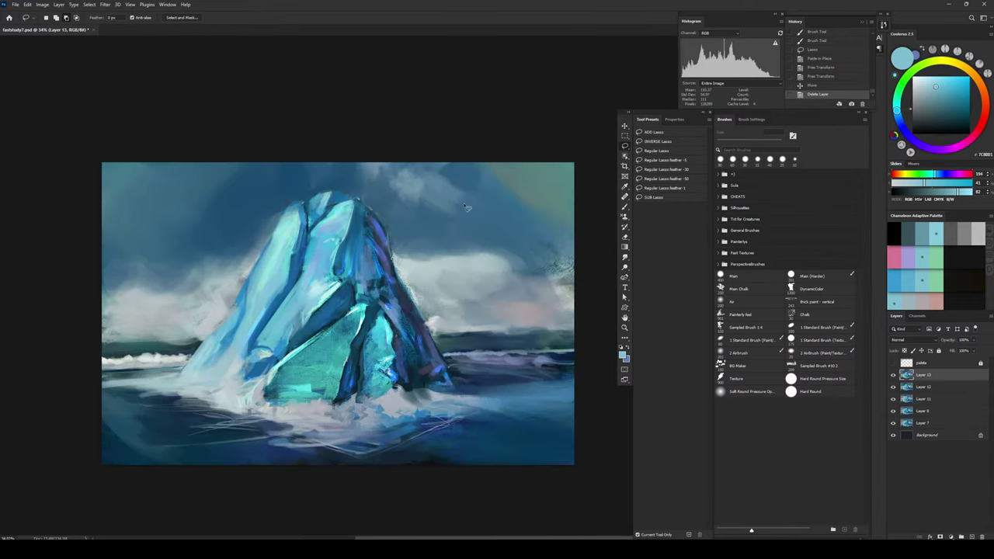
click(291, 136)
click(283, 532)
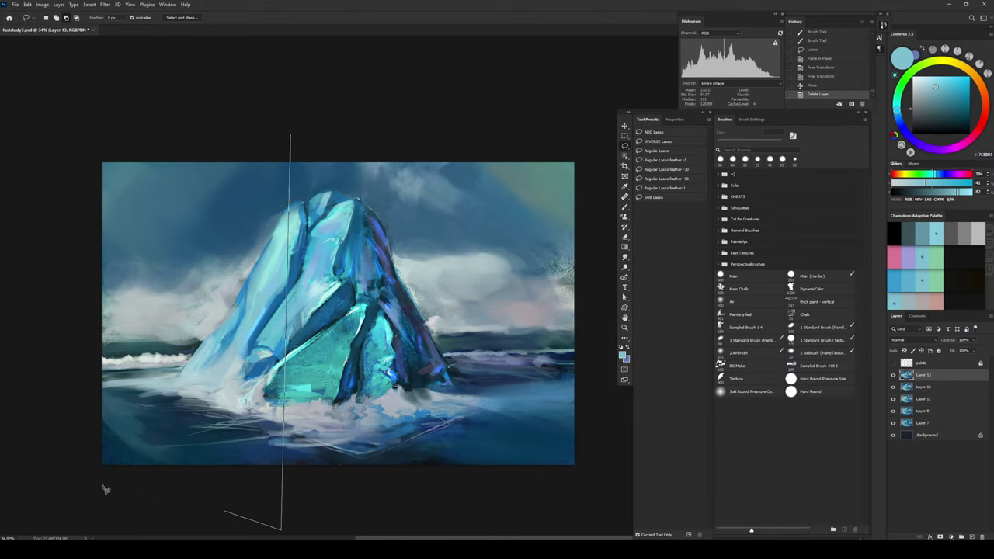
click(37, 501)
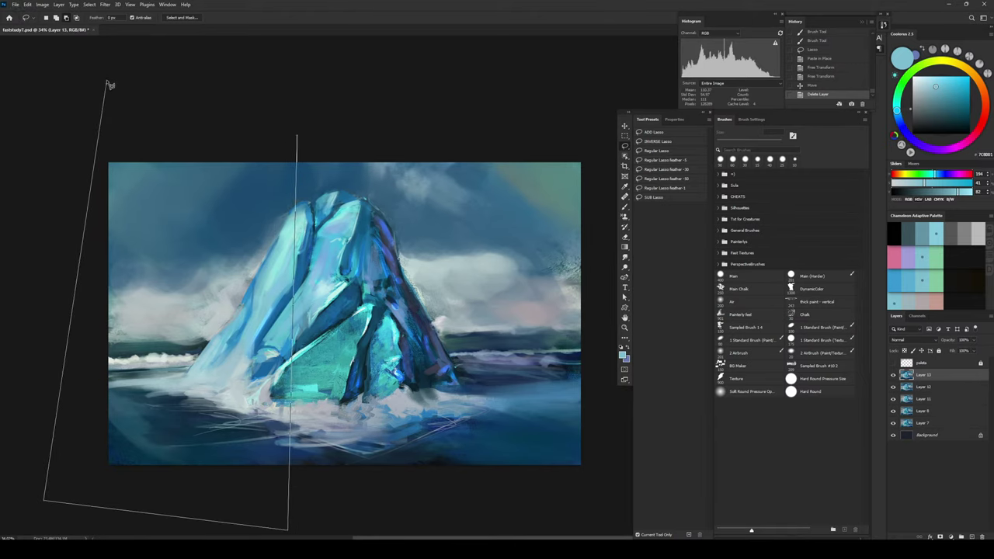
double_click(112, 84)
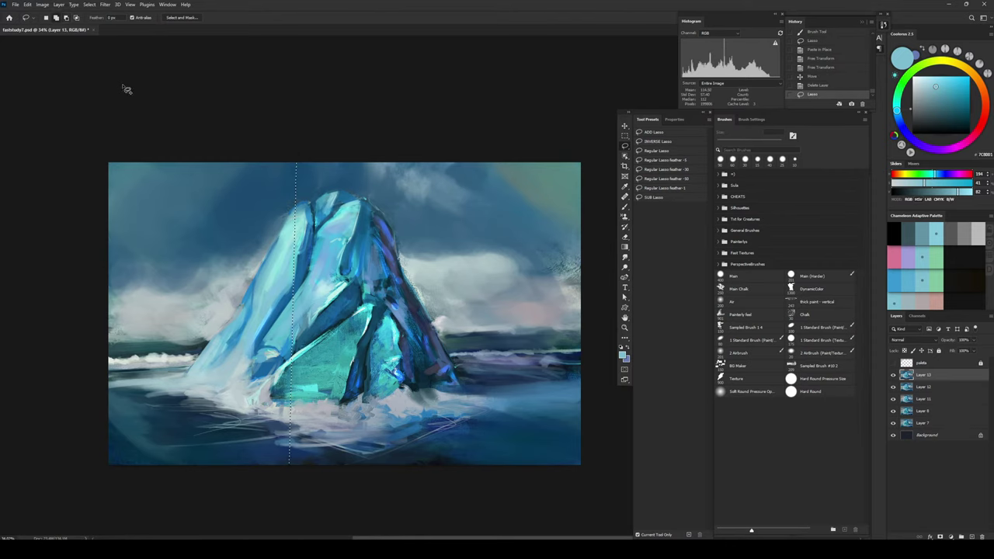
Step: Copy the selected left part in place onto a new layer and stretch it outward to widen the iceberg's left slope
key(ctrl+c)
key(ctrl+shift+v)
key(ctrl+t)
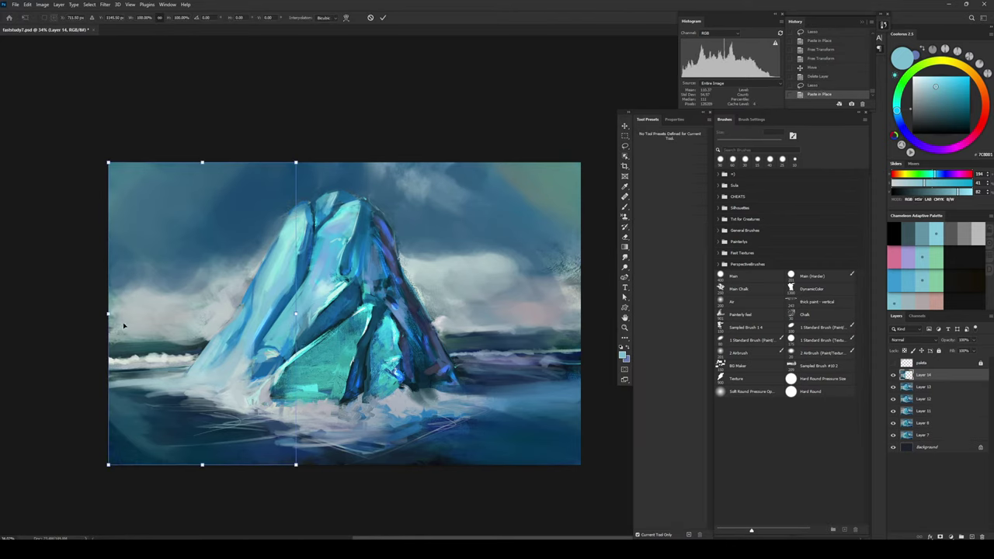
drag(109, 313, 84, 322)
key(Return)
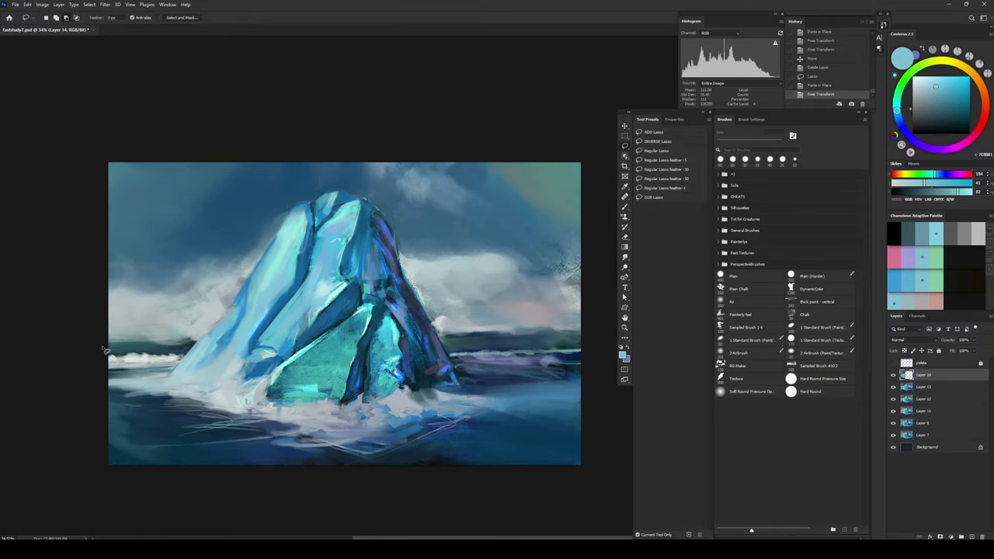
Step: Check the composition mirrored horizontally, flip the canvas back and stamp the visible layers into a new layer
key(ctrl+shift+h)
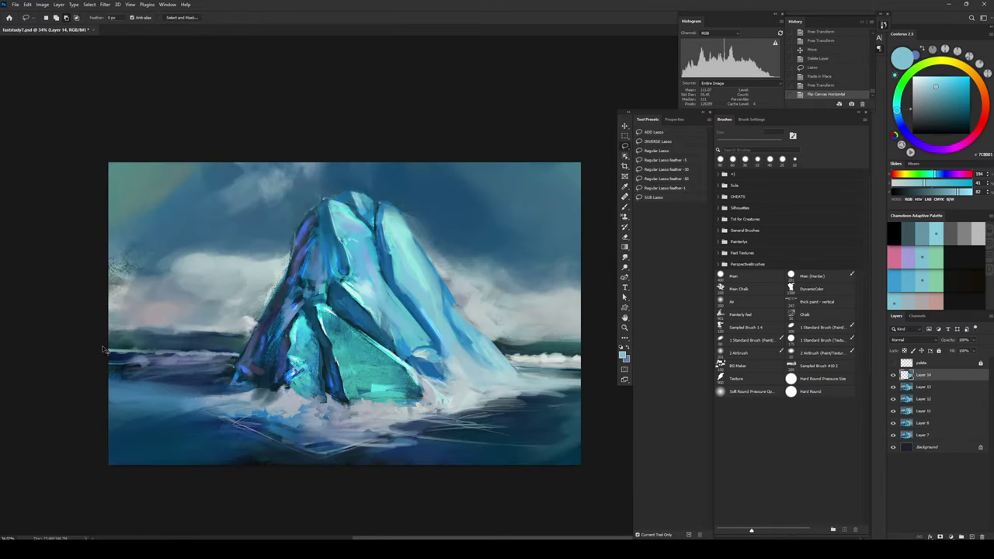
key(h)
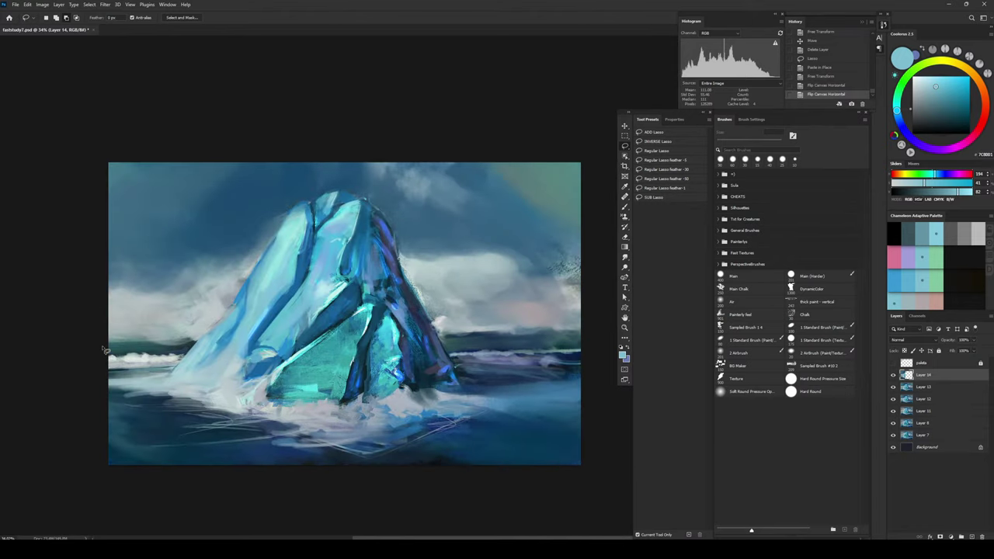
key(ctrl+alt+shift+e)
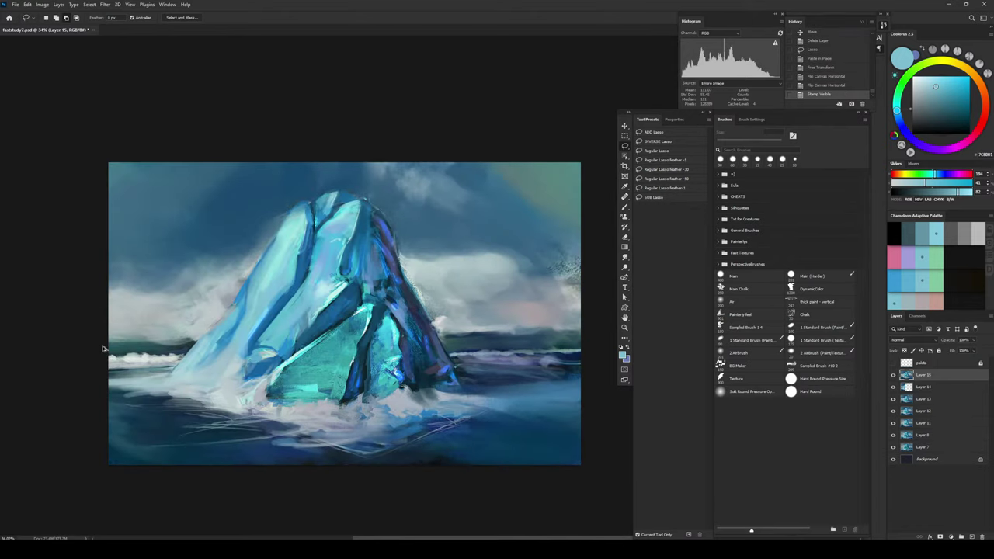
Step: Apply Auto Contrast to the stamped layer and check its values with a Black and White preview, discarding the conversion
key(ctrl+alt+shift+l)
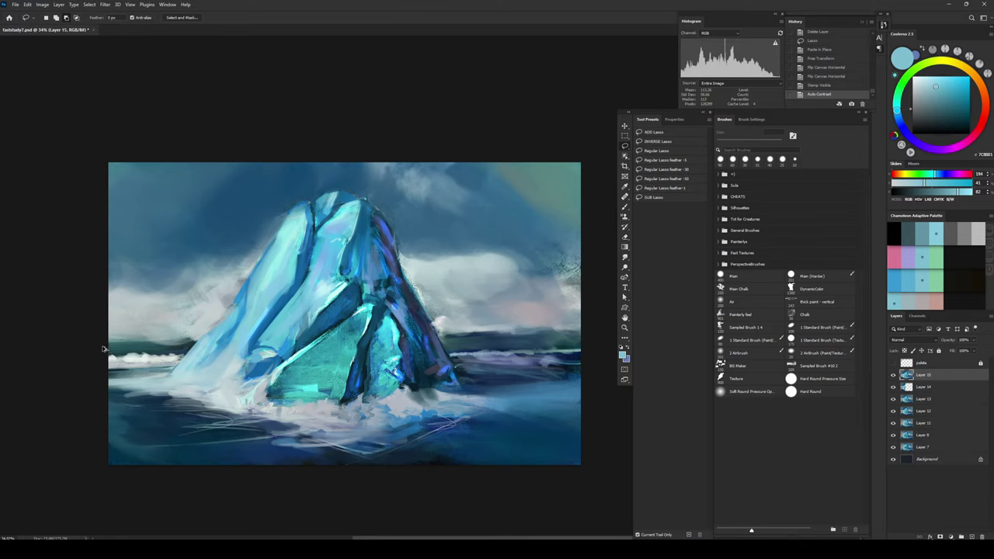
key(ctrl+alt+shift+b)
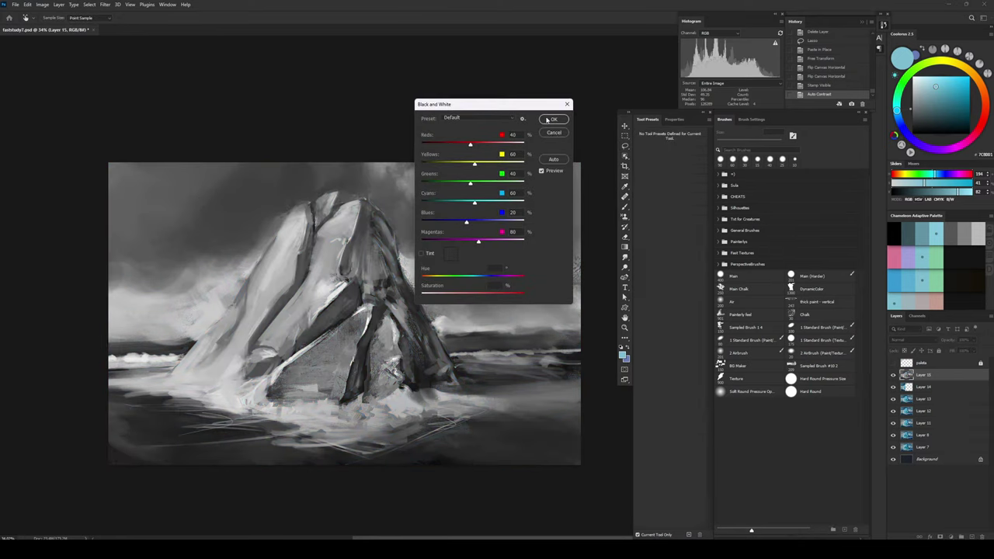
click(560, 132)
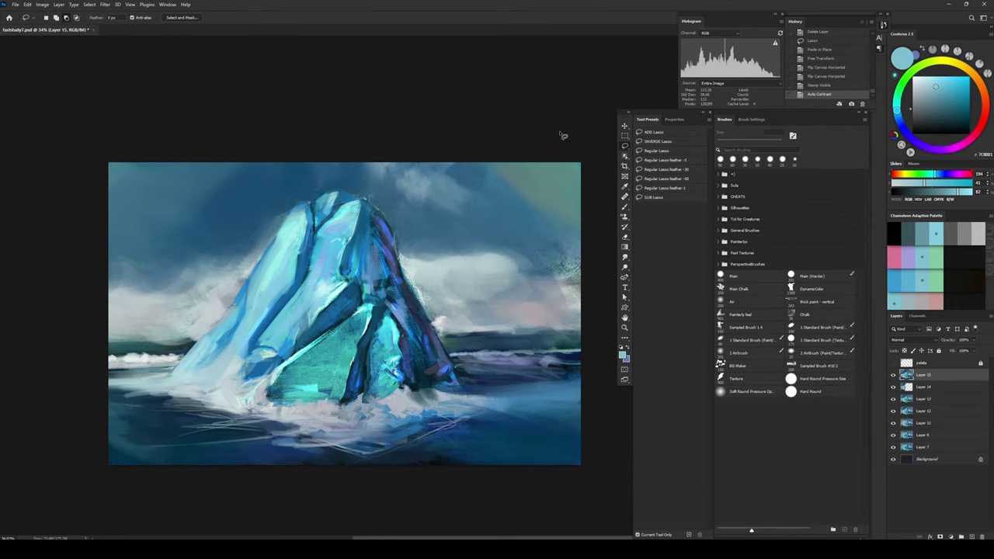
Step: Try Auto Color directly on the stamped layer, compare it with the layer hidden, and revert to the state before the correction
key(b)
click(43, 5)
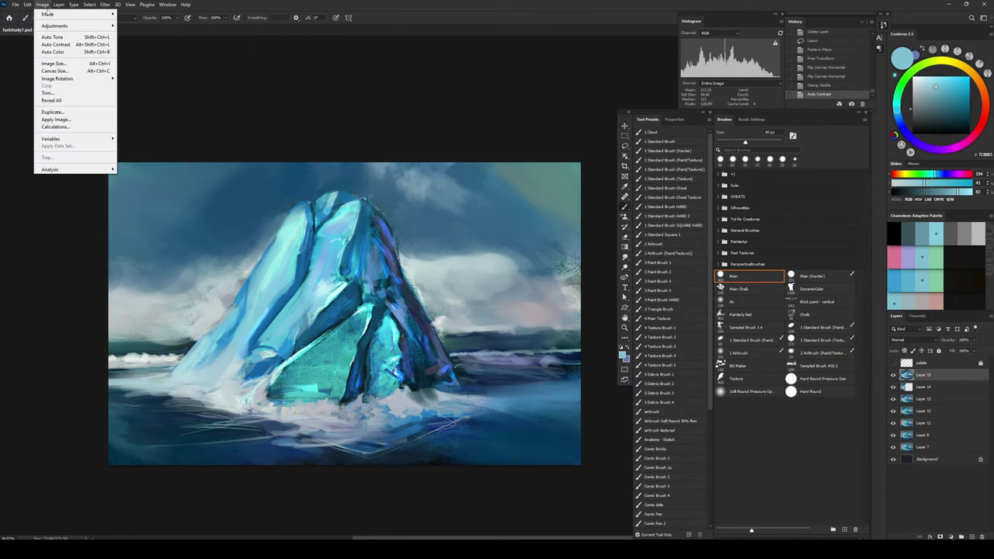
click(45, 6)
click(159, 76)
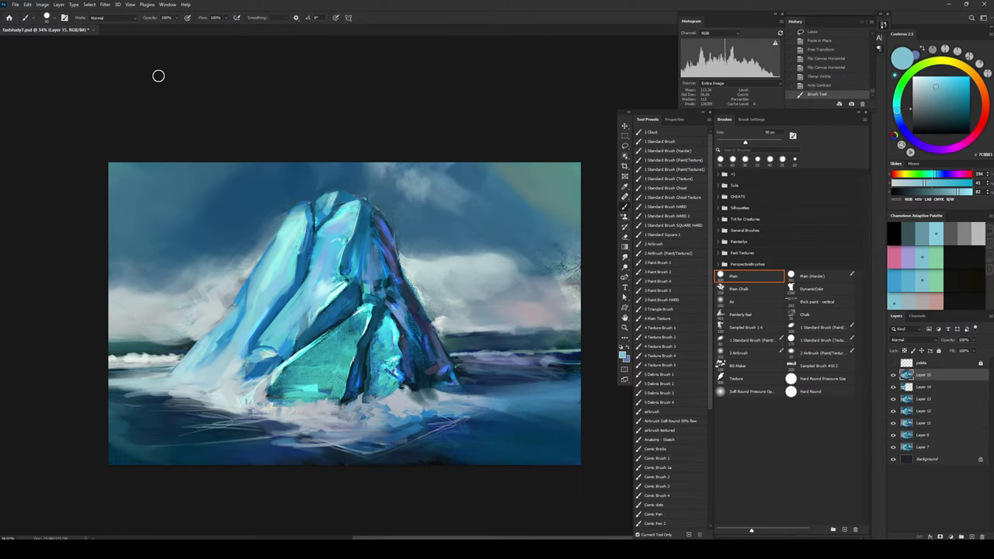
key(ctrl+shift+b)
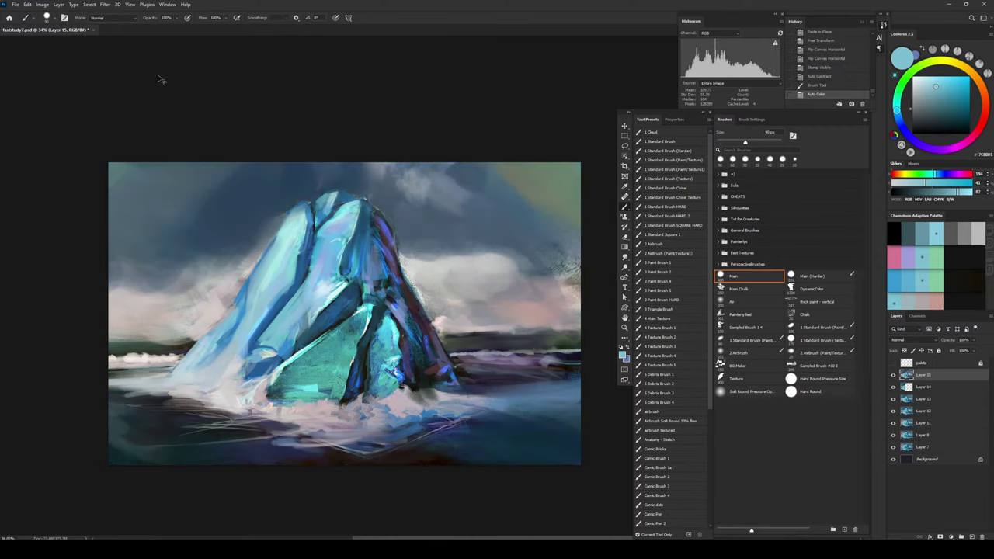
key(z)
click(895, 375)
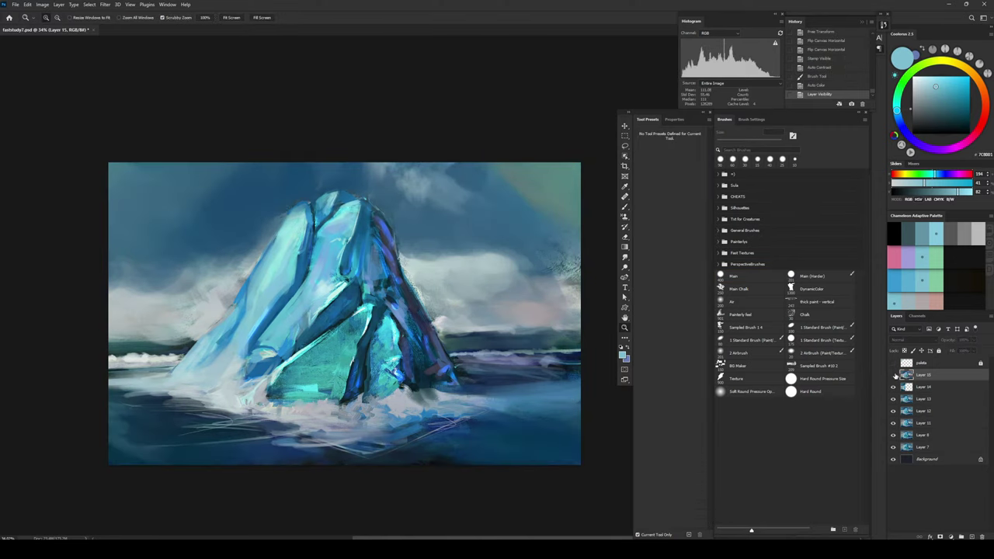
click(821, 75)
Step: Stamp the visible layers into a new layer, apply Auto Color to it at 60% fill, and save the file
key(ctrl+shift+alt+e)
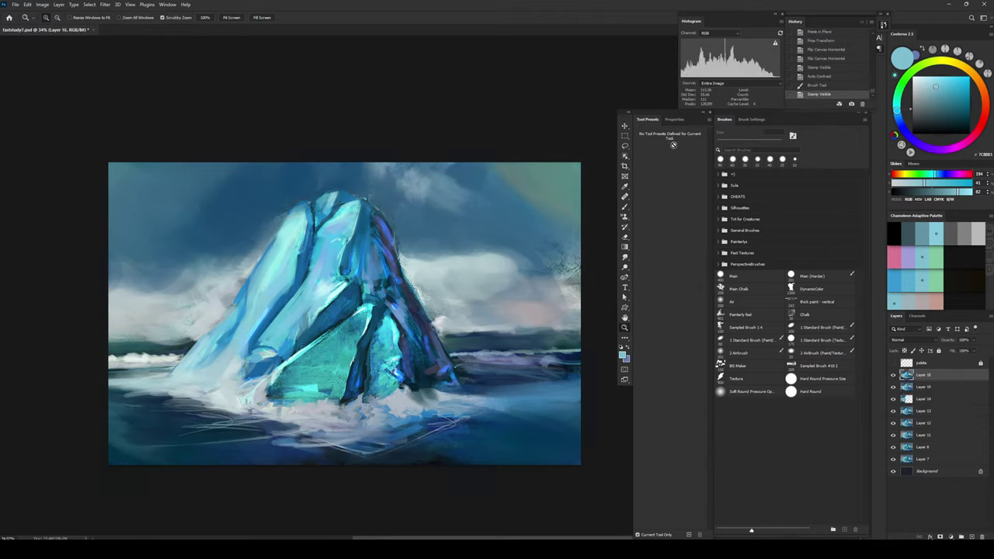
key(ctrl+shift+b)
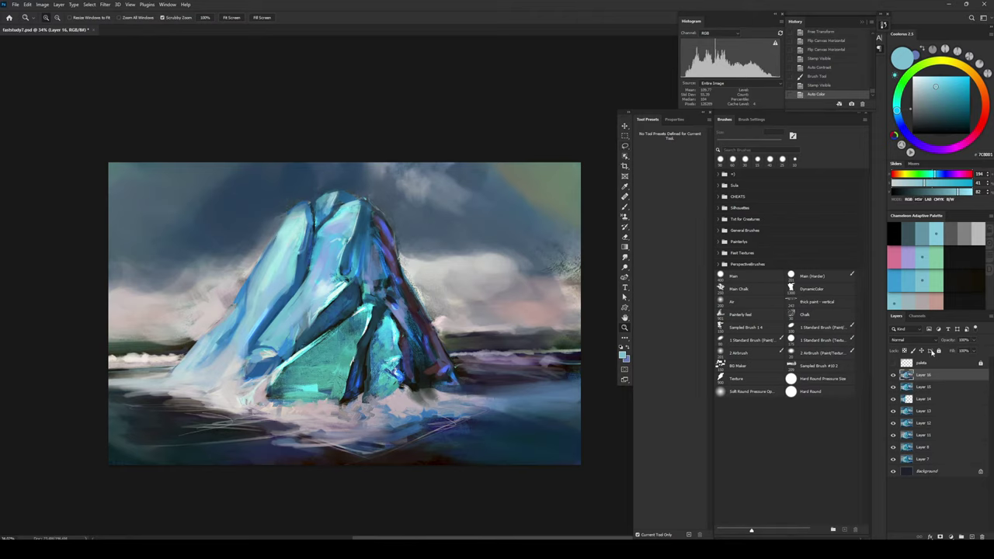
mouse_move(953, 350)
mouse_down()
mouse_move(926, 352)
mouse_move(940, 352)
mouse_up()
key(ctrl+s)
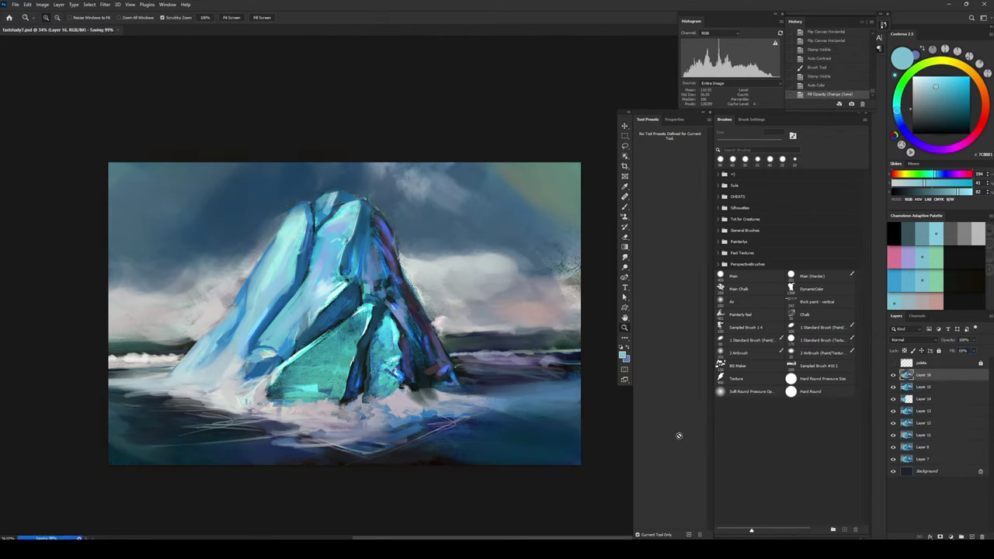
Step: On a new layer, mark the iceberg's left edge, right face and curved waterline with thick, fully saturated red Main Chalk strokes
key(b)
key(ctrl+shift+alt+n)
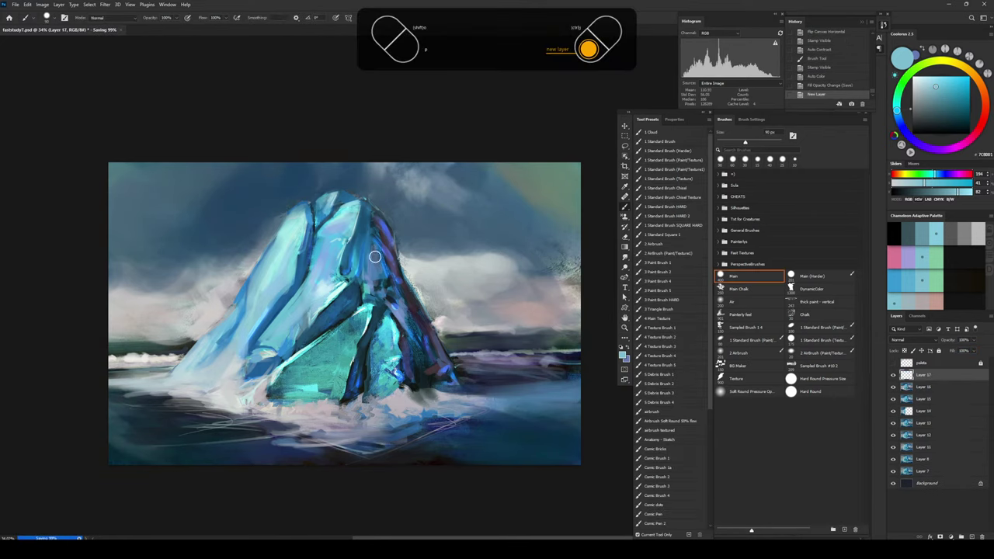
click(894, 174)
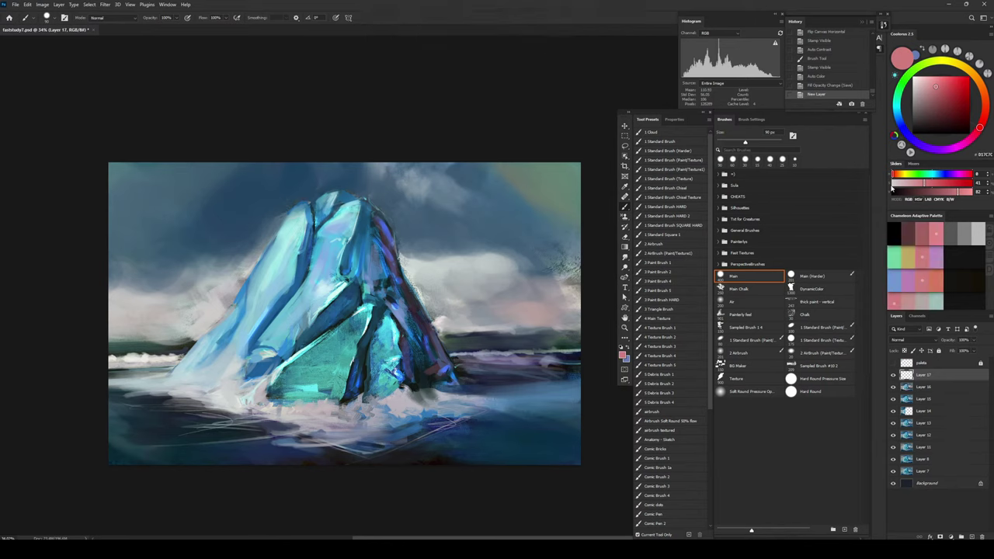
drag(967, 183, 973, 183)
click(759, 290)
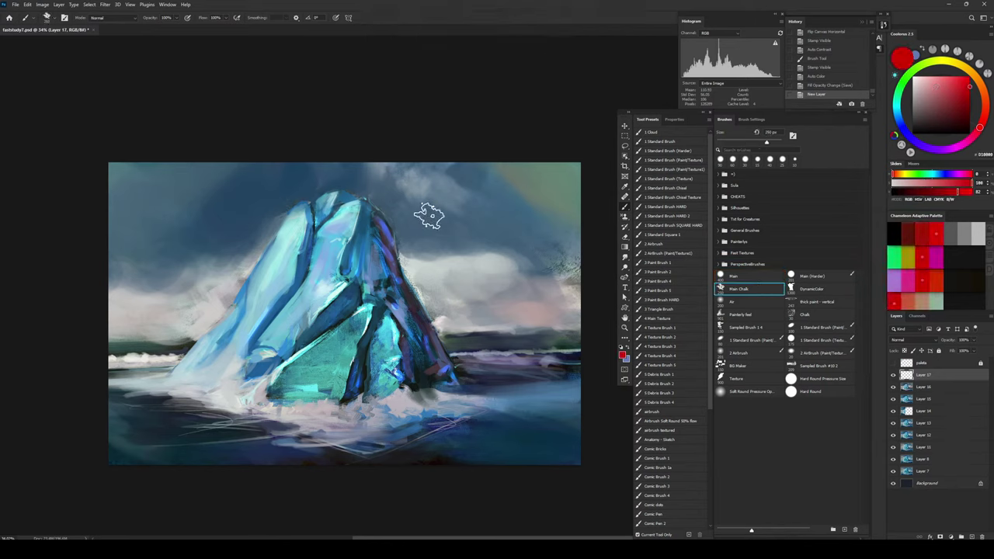
mouse_move(249, 171)
mouse_down()
mouse_move(273, 205)
mouse_move(245, 328)
mouse_move(255, 356)
mouse_up()
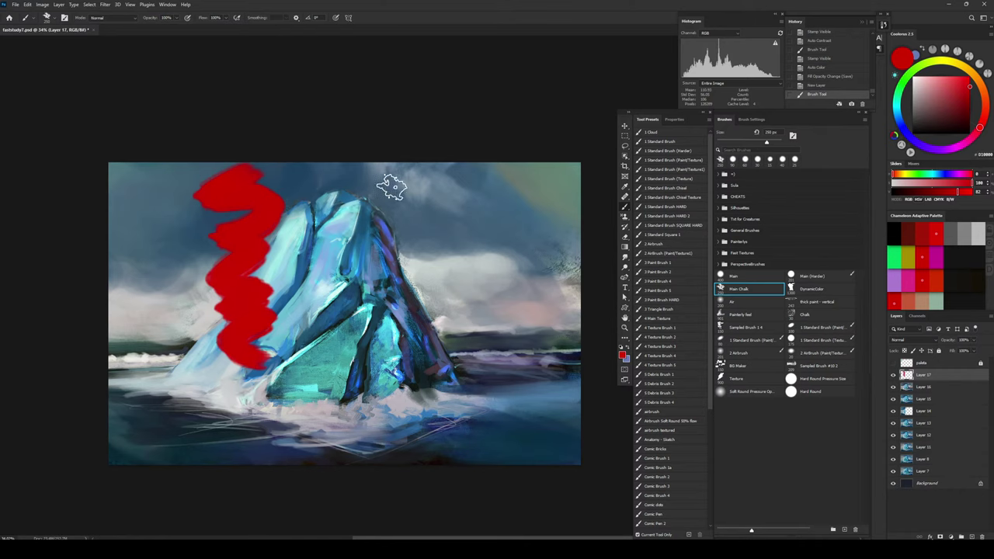
drag(377, 175, 388, 346)
mouse_move(180, 378)
mouse_down()
mouse_move(199, 414)
mouse_move(350, 416)
mouse_up()
mouse_move(449, 295)
mouse_down()
mouse_move(421, 389)
mouse_move(373, 420)
mouse_up()
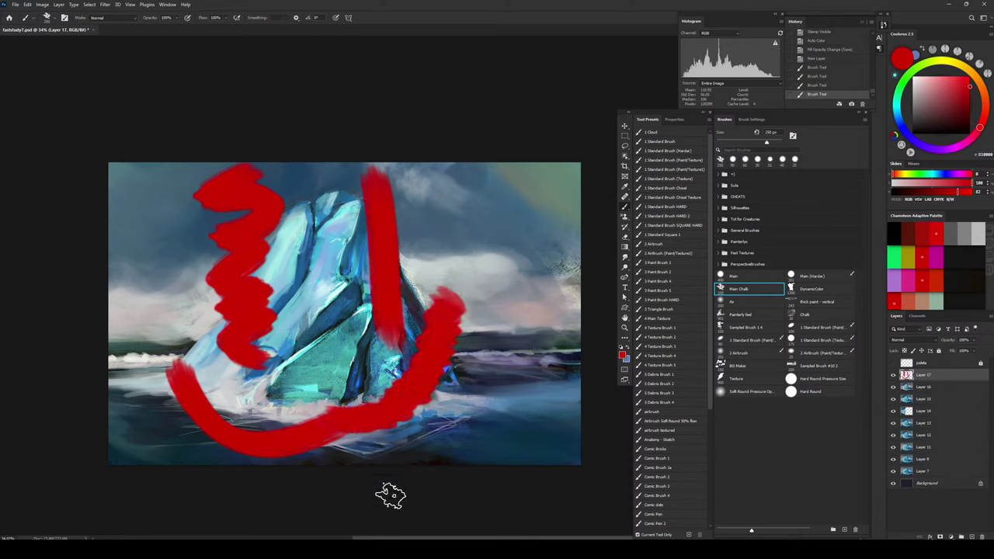